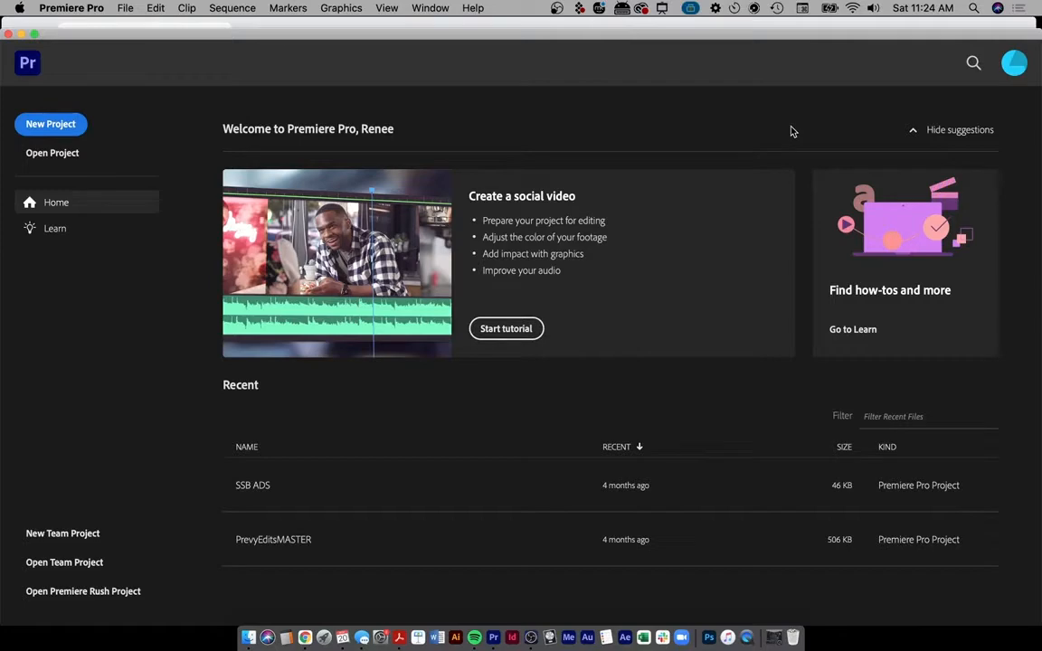
- Bring the Canvas Premiere Demo Edit assignment forward and scroll to its Directions
{"action": "left_click", "coordinate": [643, 23]}
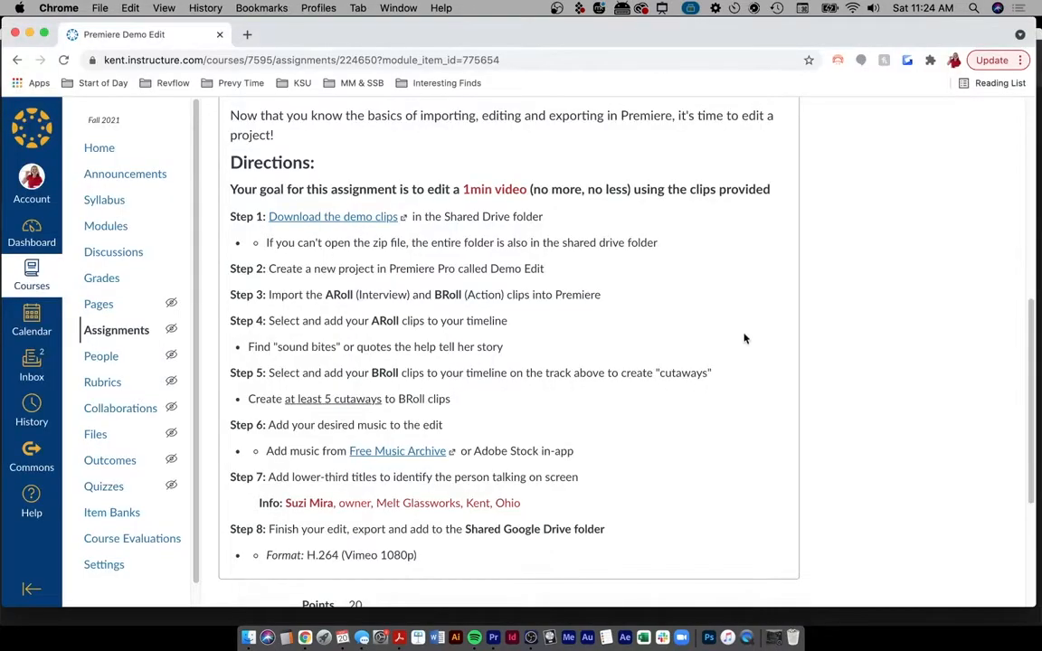
{"action": "scroll", "coordinate": [744, 338], "scroll_direction": "up", "scroll_amount": 9}
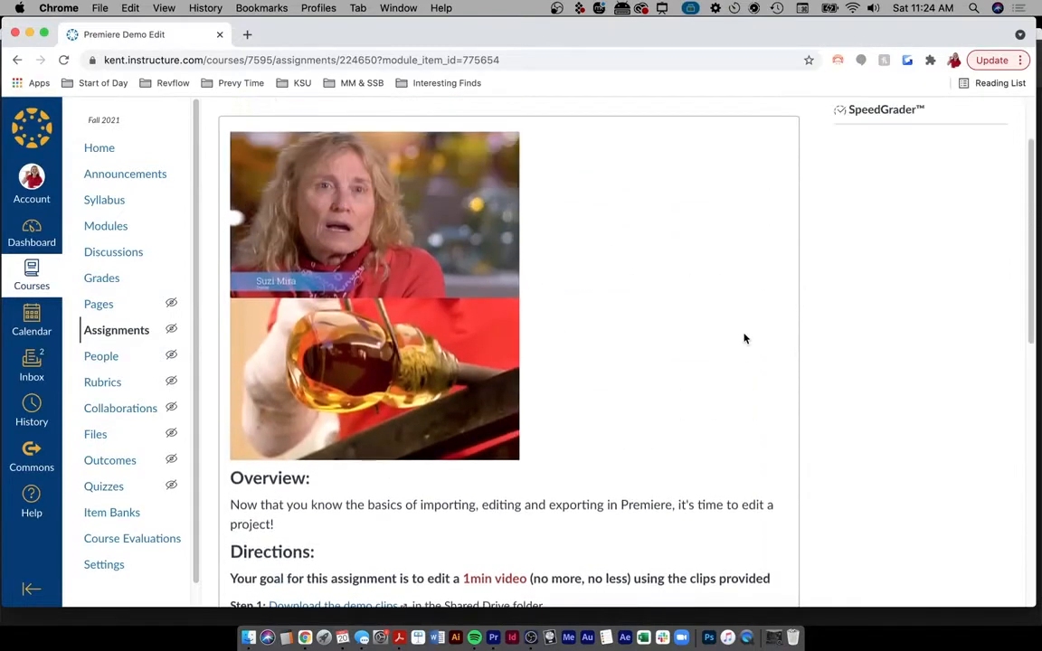
{"action": "scroll", "coordinate": [744, 338], "scroll_direction": "up", "scroll_amount": 3}
{"action": "scroll", "coordinate": [744, 339], "scroll_direction": "down", "scroll_amount": 3}
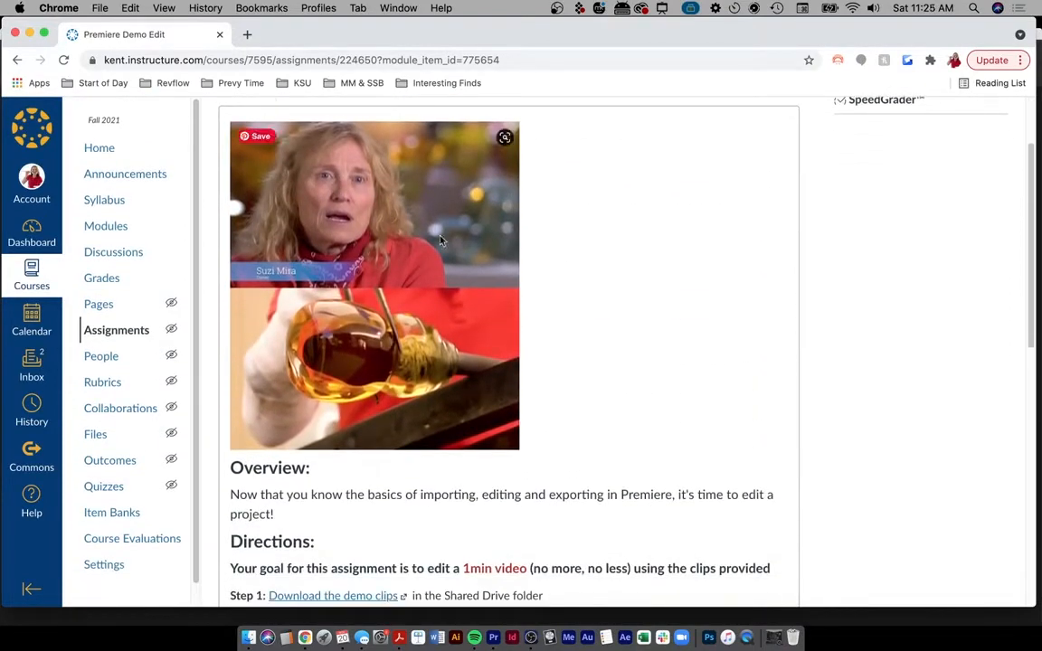
{"action": "scroll", "coordinate": [590, 379], "scroll_direction": "down", "scroll_amount": 8}
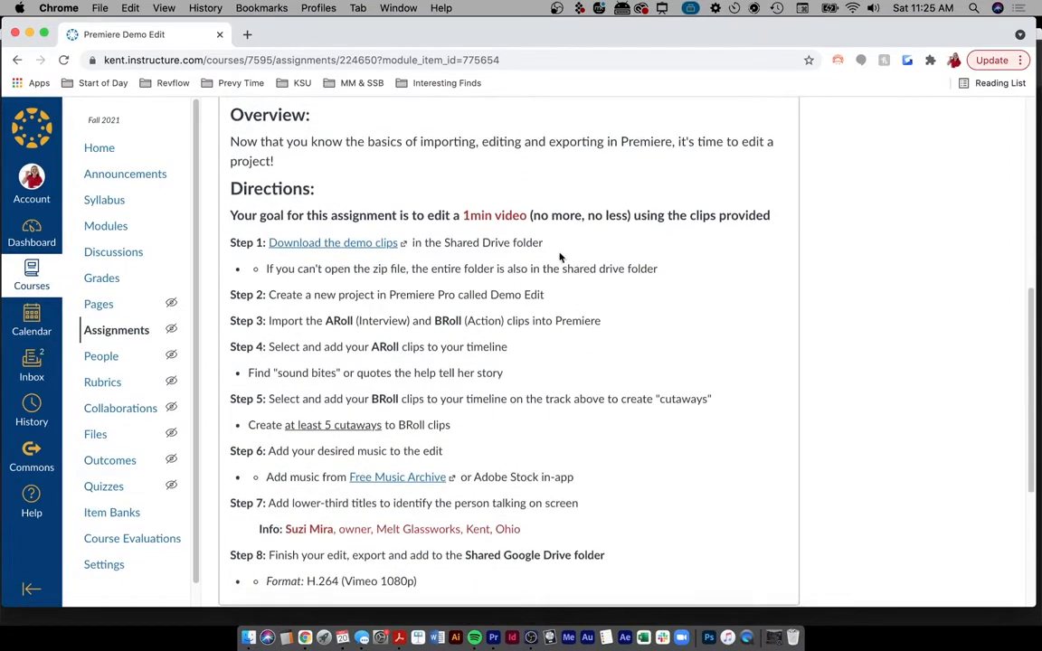
- Highlight the key phrases '1min video', 'ARoll' and 'BRoll' in the directions, then enable screen drawing
{"action": "left_click_drag", "start_coordinate": [456, 216], "coordinate": [530, 215]}
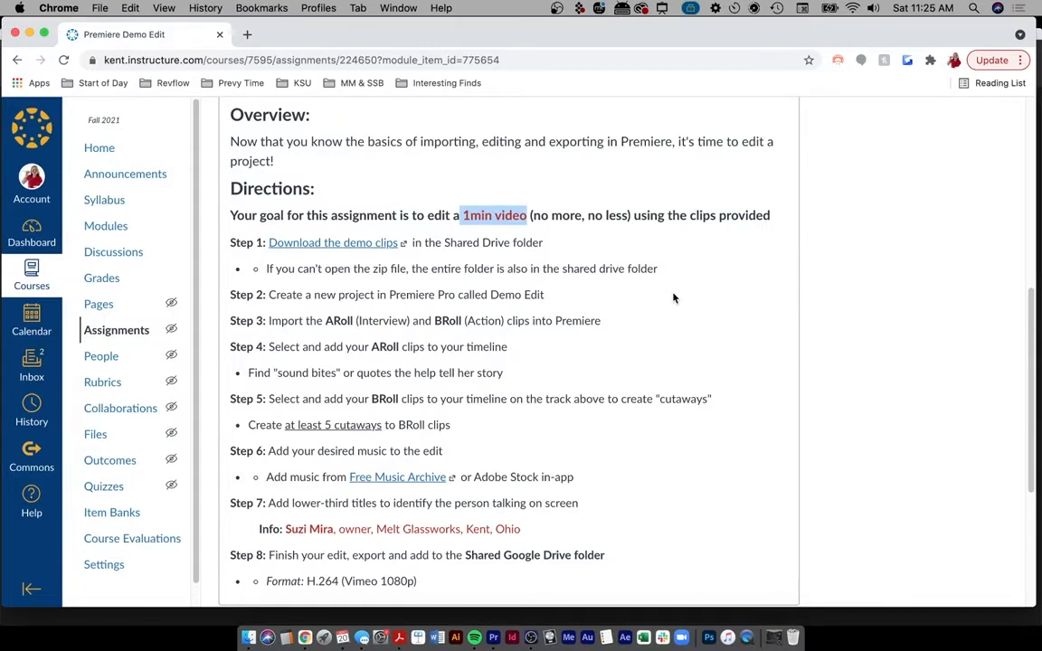
{"action": "left_click", "coordinate": [477, 222]}
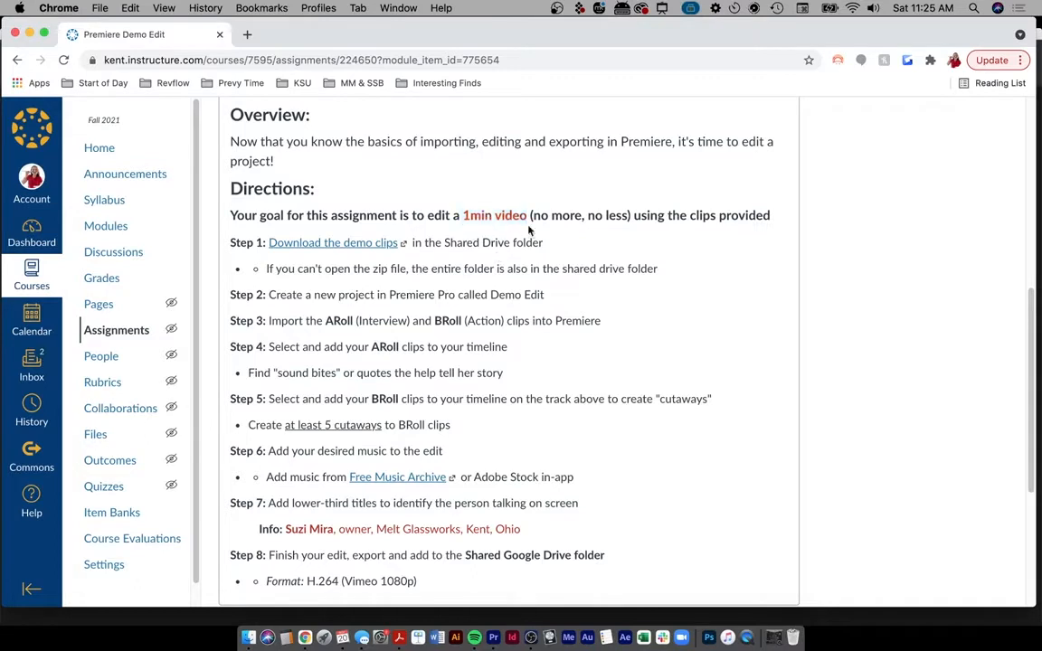
{"action": "left_click_drag", "start_coordinate": [465, 221], "coordinate": [540, 221]}
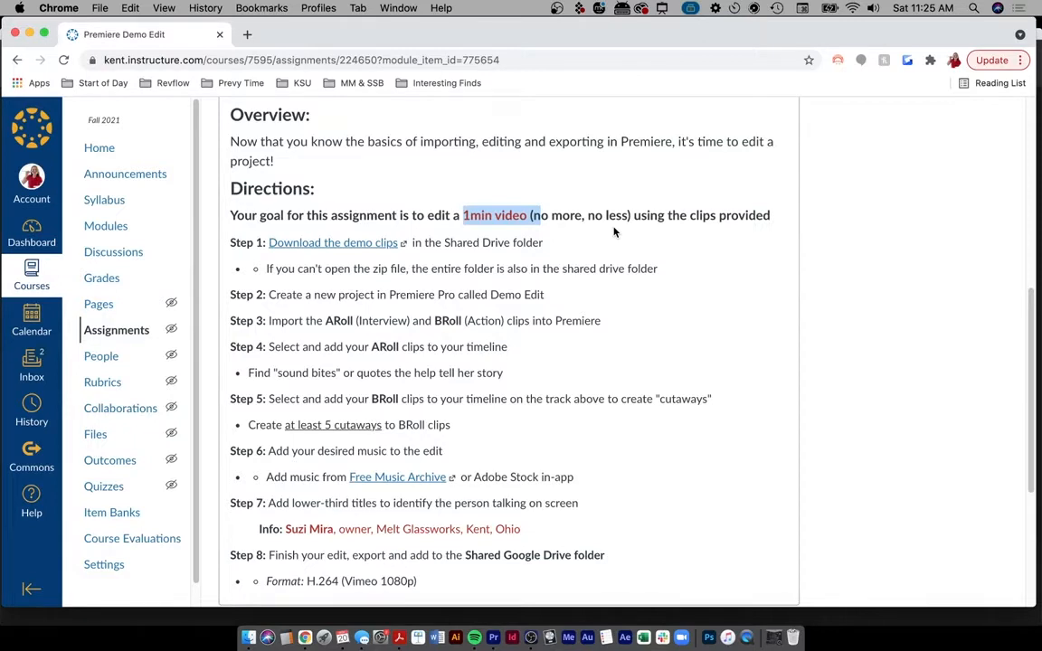
{"action": "left_click", "coordinate": [554, 216]}
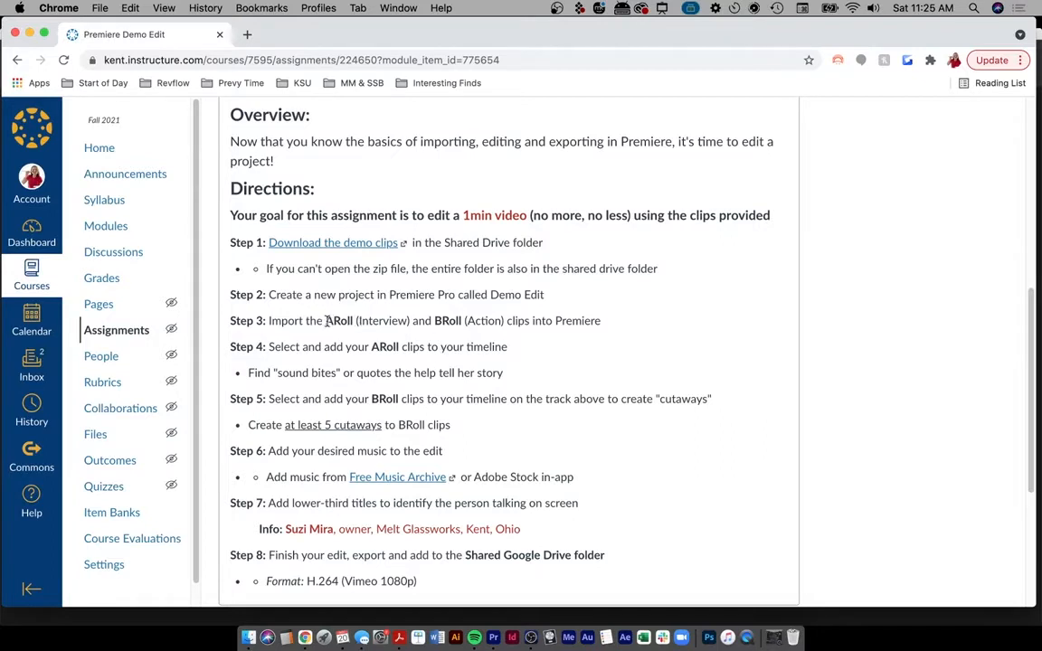
{"action": "double_click", "coordinate": [328, 320]}
{"action": "double_click", "coordinate": [448, 320]}
{"action": "left_click", "coordinate": [723, 371]}
{"action": "key", "text": "ctrl+a"}
{"action": "left_click_drag", "start_coordinate": [812, 216], "coordinate": [974, 319]}
{"action": "left_click_drag", "start_coordinate": [812, 329], "coordinate": [974, 422]}
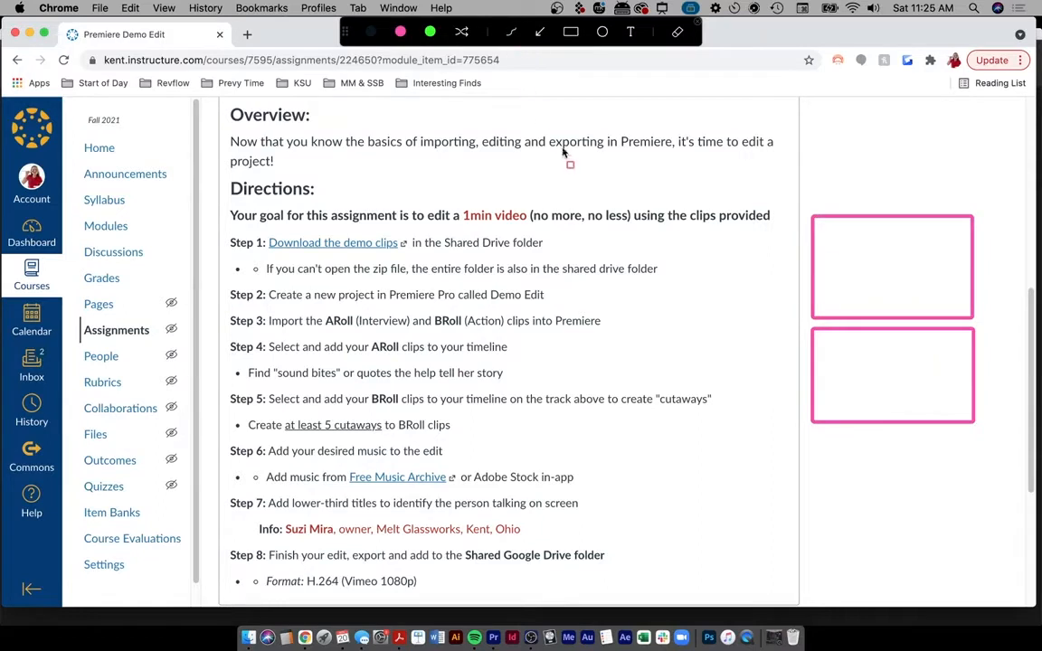
{"action": "left_click", "coordinate": [513, 34]}
{"action": "mouse_move", "coordinate": [921, 262]}
{"action": "left_mouse_down"}
{"action": "mouse_move", "coordinate": [902, 305]}
{"action": "mouse_move", "coordinate": [939, 312]}
{"action": "left_mouse_up"}
{"action": "mouse_move", "coordinate": [847, 206]}
{"action": "left_mouse_down"}
{"action": "mouse_move", "coordinate": [864, 199]}
{"action": "mouse_move", "coordinate": [878, 210]}
{"action": "left_mouse_up"}
{"action": "left_click_drag", "start_coordinate": [877, 196], "coordinate": [936, 209]}
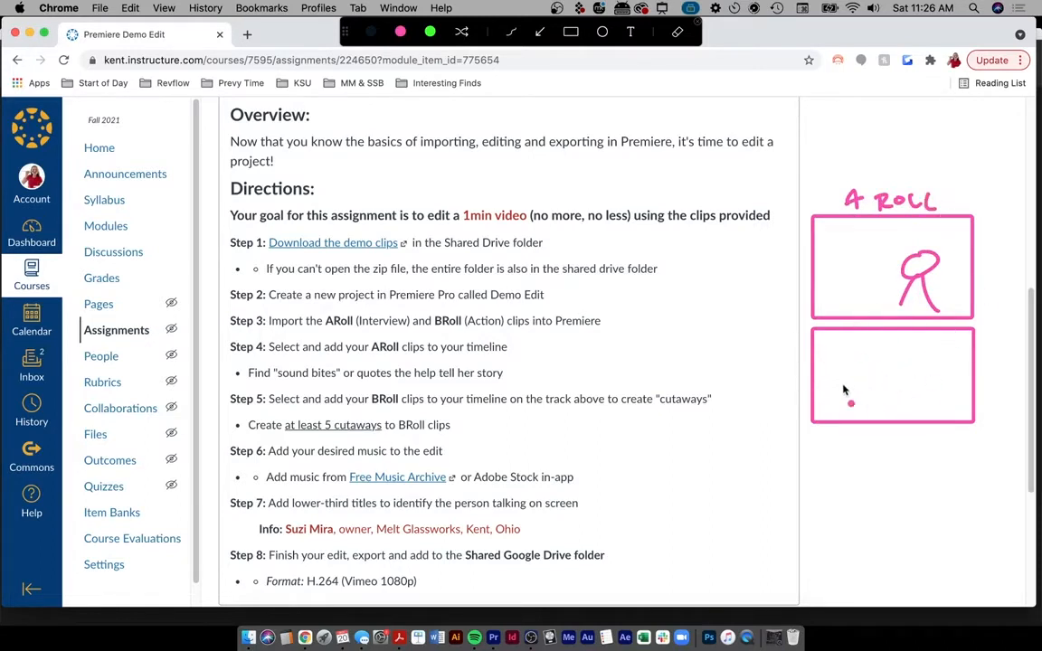
{"action": "mouse_move", "coordinate": [842, 366]}
{"action": "left_mouse_down"}
{"action": "mouse_move", "coordinate": [844, 384]}
{"action": "mouse_move", "coordinate": [882, 353]}
{"action": "mouse_move", "coordinate": [873, 381]}
{"action": "left_mouse_up"}
{"action": "left_click_drag", "start_coordinate": [886, 389], "coordinate": [888, 390]}
{"action": "left_click_drag", "start_coordinate": [896, 392], "coordinate": [926, 373]}
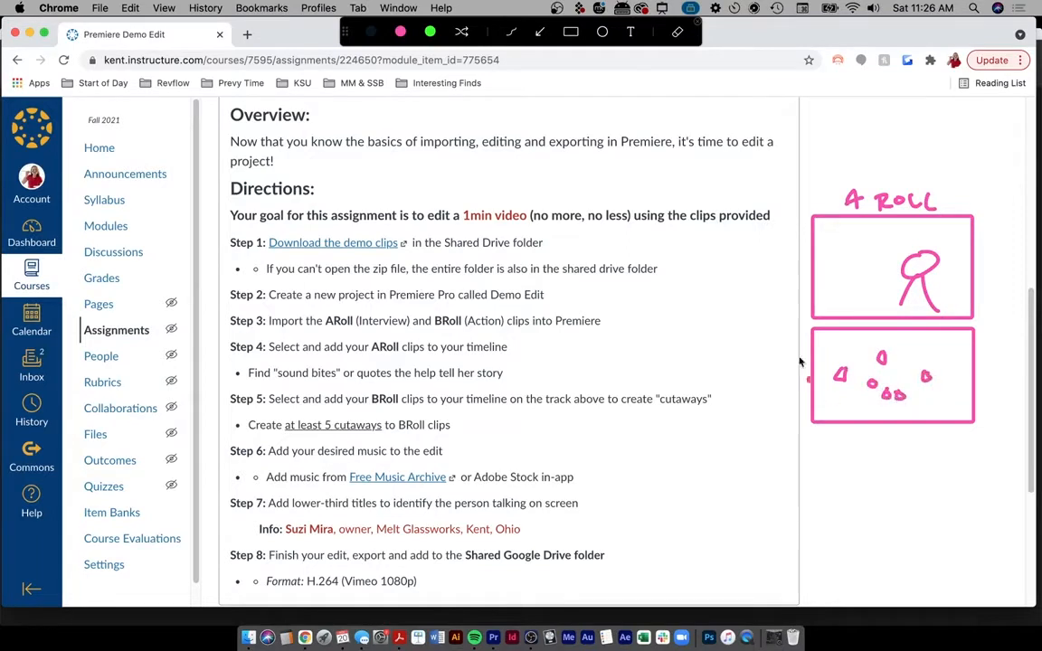
{"action": "mouse_move", "coordinate": [840, 433]}
{"action": "left_mouse_down"}
{"action": "mouse_move", "coordinate": [842, 457]}
{"action": "mouse_move", "coordinate": [925, 444]}
{"action": "left_mouse_up"}
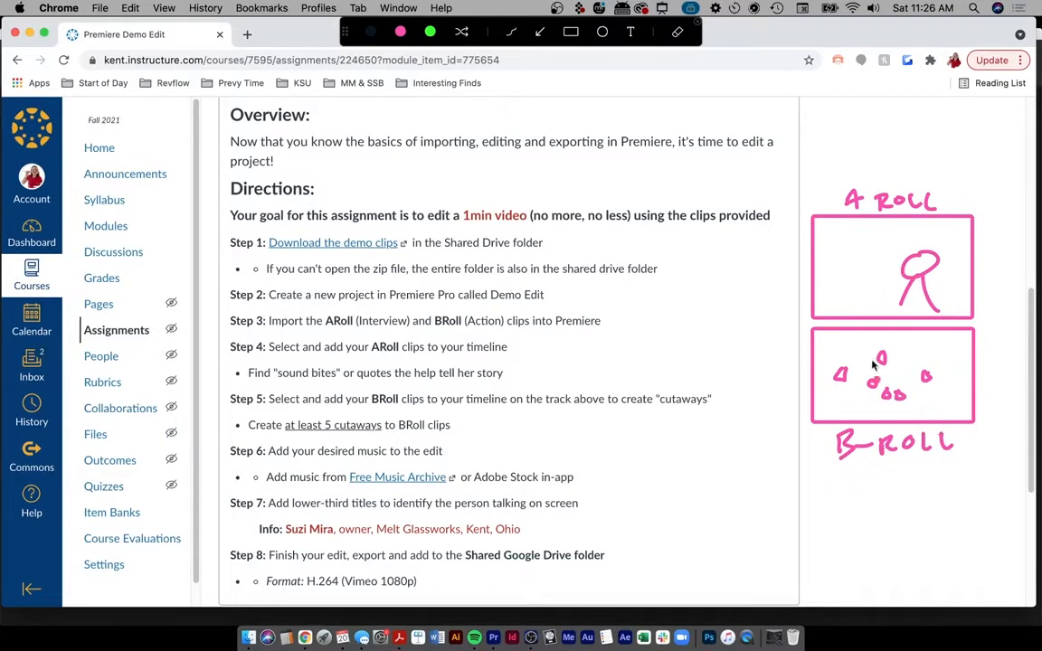
{"action": "left_click_drag", "start_coordinate": [831, 345], "coordinate": [833, 395]}
{"action": "mouse_move", "coordinate": [827, 373]}
{"action": "left_mouse_down"}
{"action": "mouse_move", "coordinate": [814, 408]}
{"action": "mouse_move", "coordinate": [842, 373]}
{"action": "mouse_move", "coordinate": [847, 389]}
{"action": "left_mouse_up"}
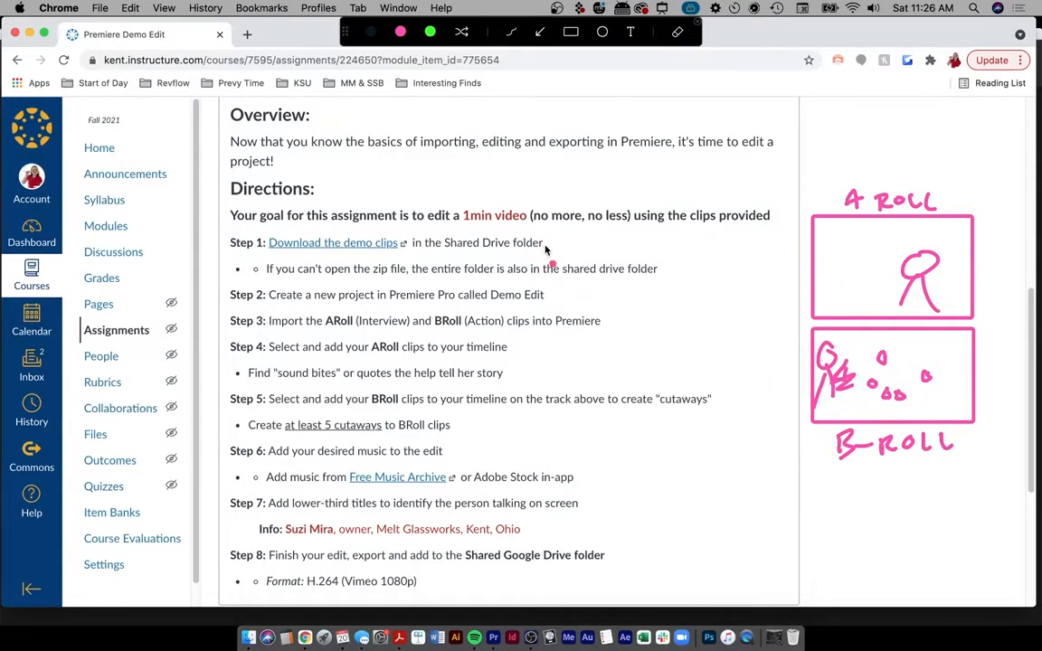
{"action": "key", "text": "Escape"}
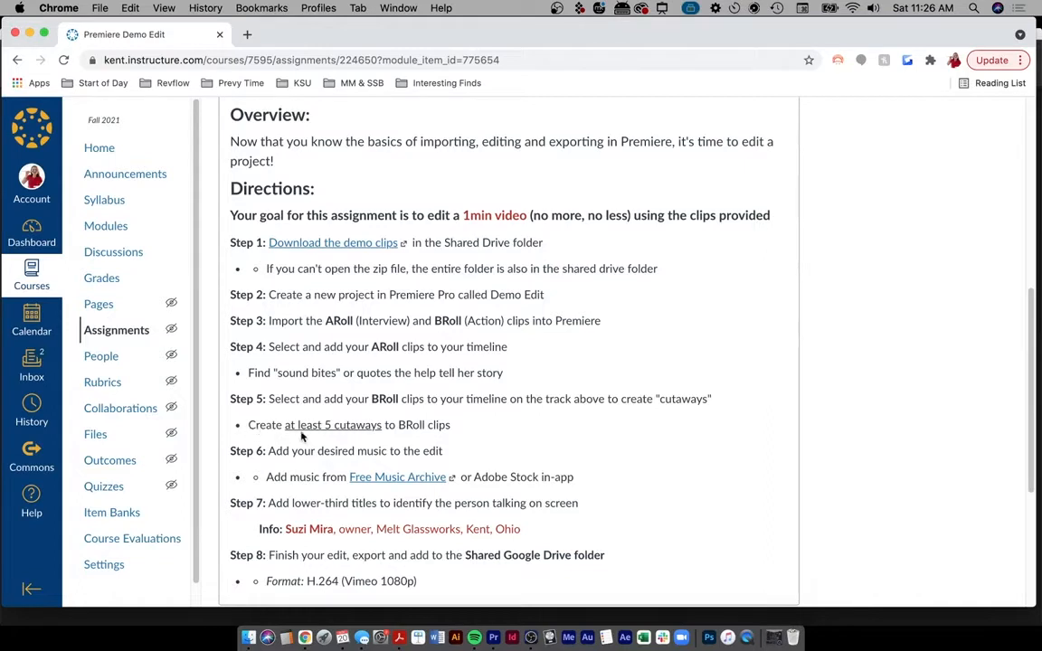
- Circle the 5-cutaways line, underline Free Music Archive in Step 6, and loop Step 7
{"action": "key", "text": "ctrl+shift+a"}
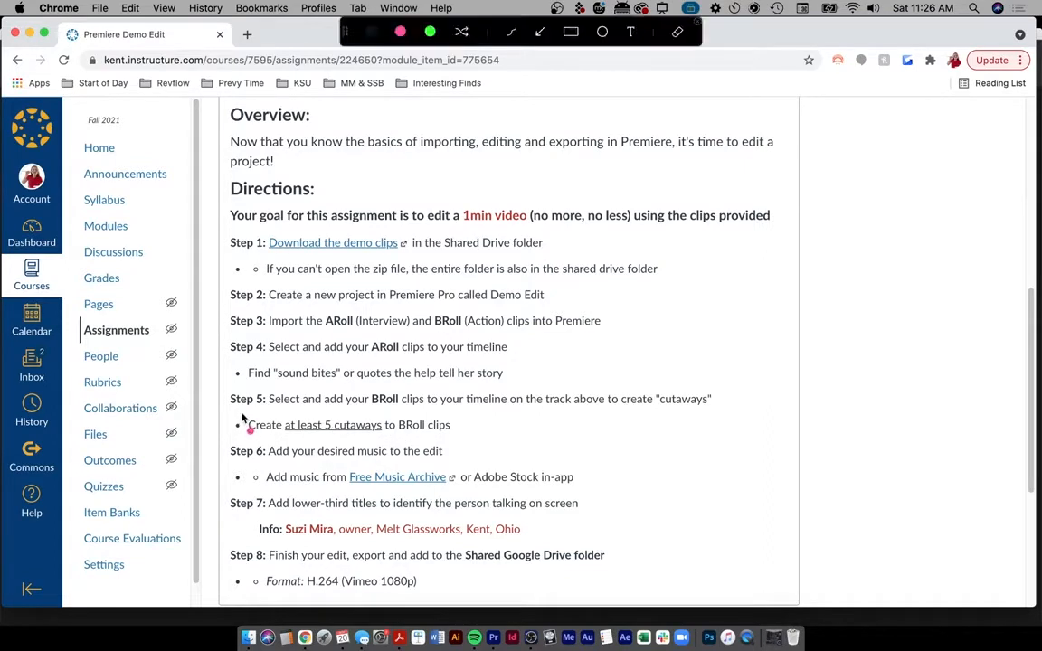
{"action": "mouse_move", "coordinate": [243, 418]}
{"action": "left_mouse_down"}
{"action": "mouse_move", "coordinate": [224, 423]}
{"action": "mouse_move", "coordinate": [312, 439]}
{"action": "mouse_move", "coordinate": [468, 418]}
{"action": "mouse_move", "coordinate": [333, 418]}
{"action": "left_mouse_up"}
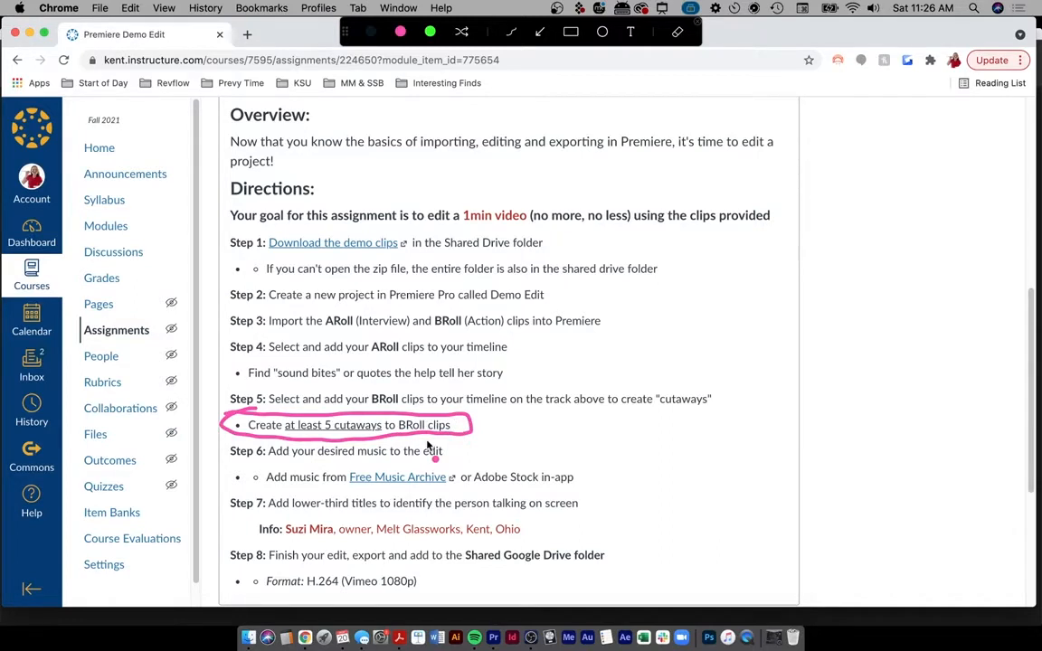
{"action": "key", "text": "Escape"}
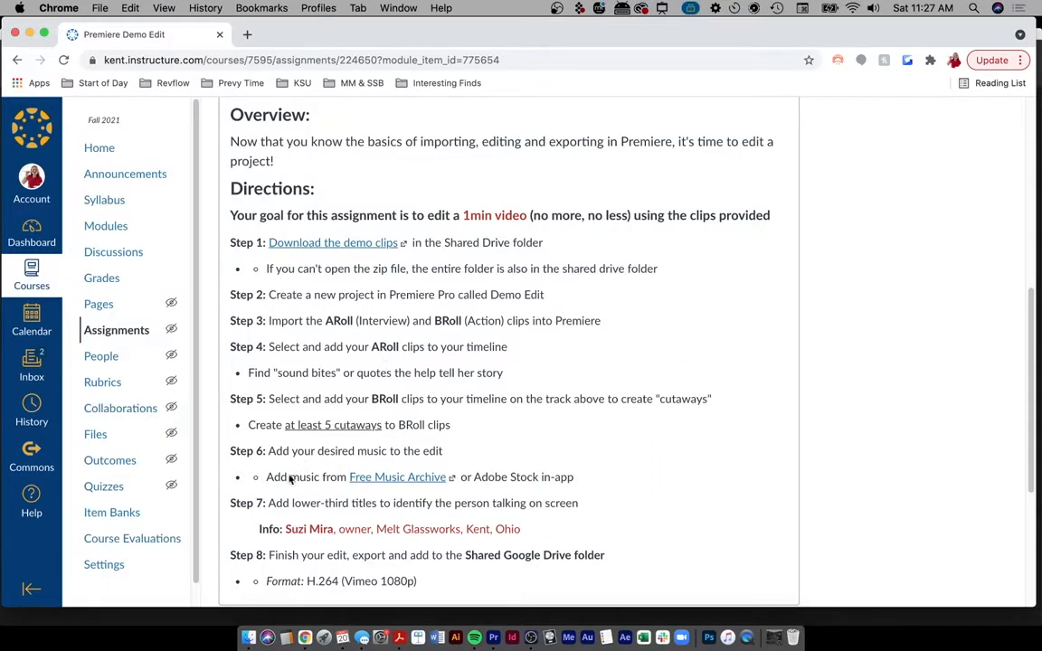
{"action": "key", "text": "ctrl+a"}
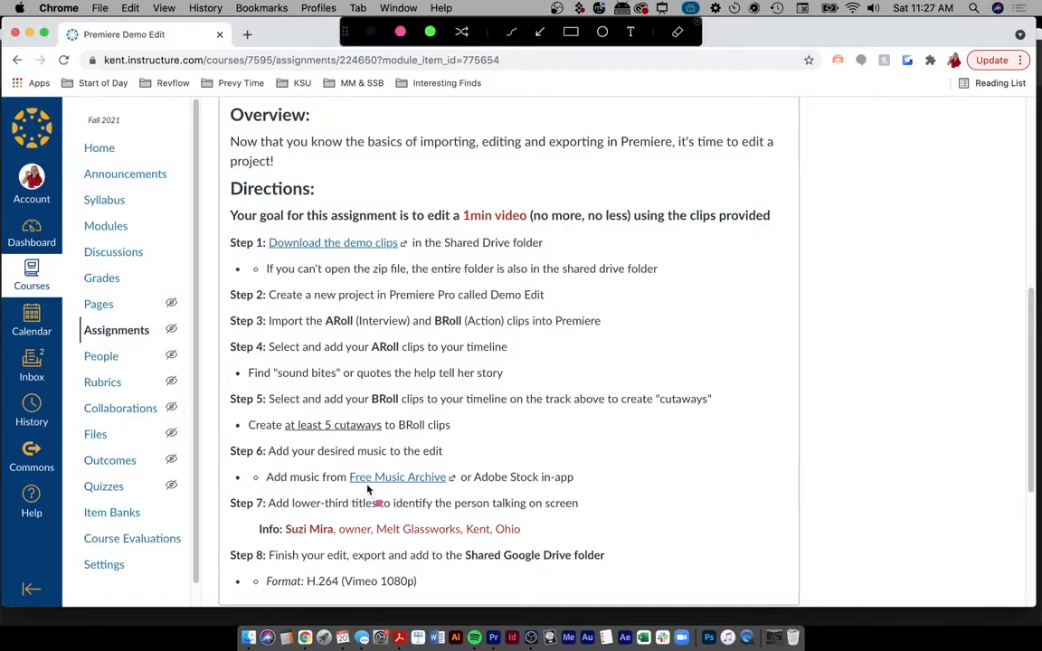
{"action": "left_click_drag", "start_coordinate": [350, 478], "coordinate": [454, 478]}
{"action": "mouse_move", "coordinate": [220, 496]}
{"action": "left_mouse_down"}
{"action": "mouse_move", "coordinate": [607, 532]}
{"action": "mouse_move", "coordinate": [613, 501]}
{"action": "mouse_move", "coordinate": [583, 490]}
{"action": "mouse_move", "coordinate": [498, 498]}
{"action": "mouse_move", "coordinate": [216, 493]}
{"action": "left_mouse_up"}
- Sketch annotations around the header interview image, its name title and a frame beside it
{"action": "key", "text": "Escape"}
{"action": "scroll", "coordinate": [509, 284], "scroll_direction": "up", "scroll_amount": 10}
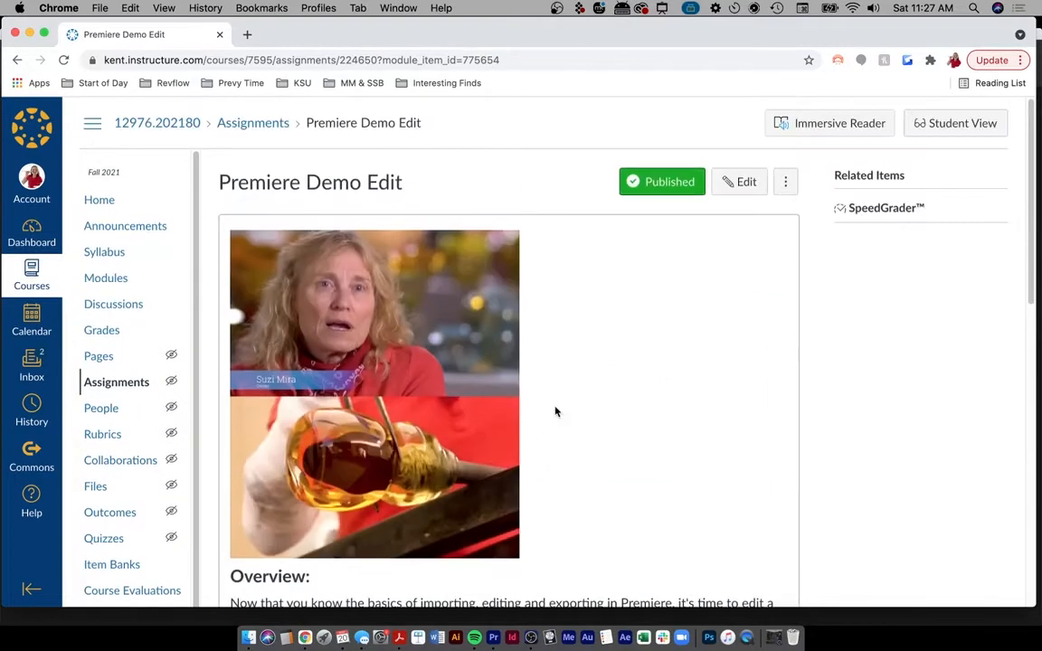
{"action": "scroll", "coordinate": [554, 412], "scroll_direction": "down", "scroll_amount": 2}
{"action": "mouse_move", "coordinate": [247, 295]}
{"action": "left_mouse_down"}
{"action": "mouse_move", "coordinate": [225, 313]}
{"action": "mouse_move", "coordinate": [305, 315]}
{"action": "mouse_move", "coordinate": [358, 289]}
{"action": "mouse_move", "coordinate": [286, 278]}
{"action": "mouse_move", "coordinate": [225, 301]}
{"action": "left_mouse_up"}
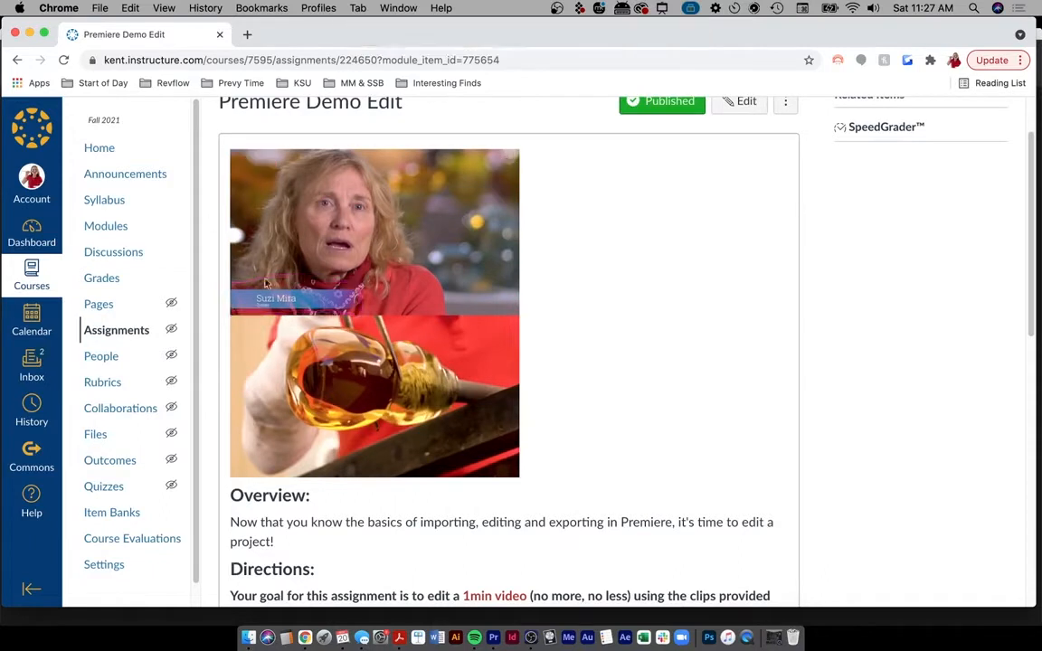
{"action": "left_click_drag", "start_coordinate": [197, 262], "coordinate": [545, 259]}
{"action": "mouse_move", "coordinate": [236, 156]}
{"action": "left_mouse_down"}
{"action": "mouse_move", "coordinate": [234, 310]}
{"action": "mouse_move", "coordinate": [449, 313]}
{"action": "mouse_move", "coordinate": [520, 208]}
{"action": "mouse_move", "coordinate": [437, 160]}
{"action": "mouse_move", "coordinate": [256, 149]}
{"action": "left_mouse_up"}
{"action": "mouse_move", "coordinate": [587, 231]}
{"action": "left_mouse_down"}
{"action": "mouse_move", "coordinate": [571, 276]}
{"action": "mouse_move", "coordinate": [548, 279]}
{"action": "left_mouse_up"}
{"action": "mouse_move", "coordinate": [555, 272]}
{"action": "left_mouse_down"}
{"action": "mouse_move", "coordinate": [544, 285]}
{"action": "mouse_move", "coordinate": [562, 288]}
{"action": "left_mouse_up"}
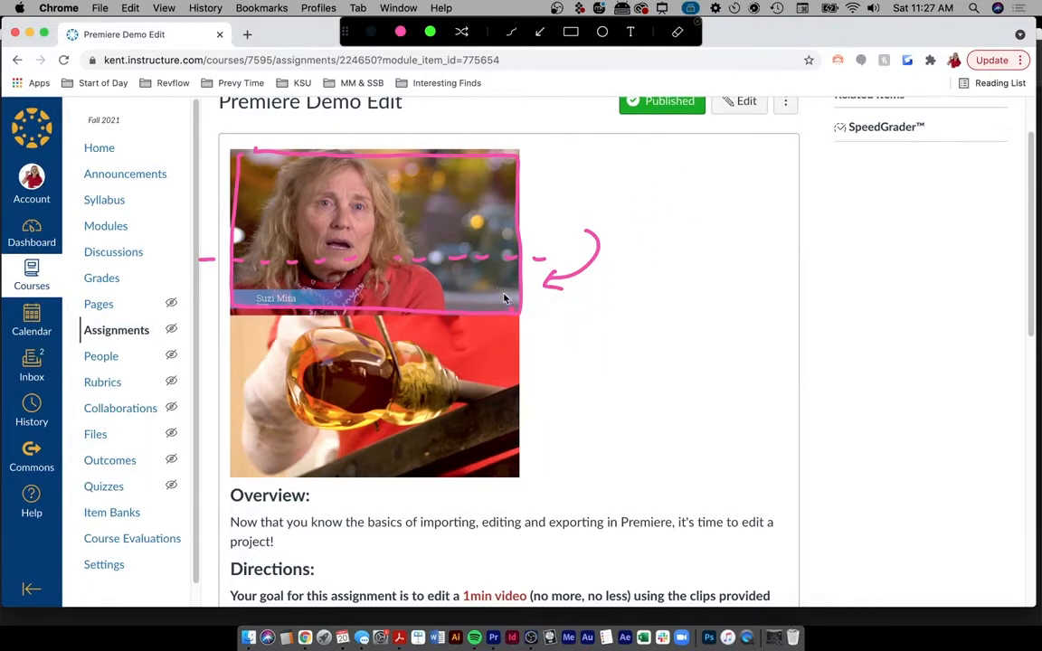
{"action": "mouse_move", "coordinate": [619, 186]}
{"action": "left_mouse_down"}
{"action": "mouse_move", "coordinate": [624, 314]}
{"action": "mouse_move", "coordinate": [787, 301]}
{"action": "mouse_move", "coordinate": [844, 223]}
{"action": "mouse_move", "coordinate": [684, 184]}
{"action": "left_mouse_up"}
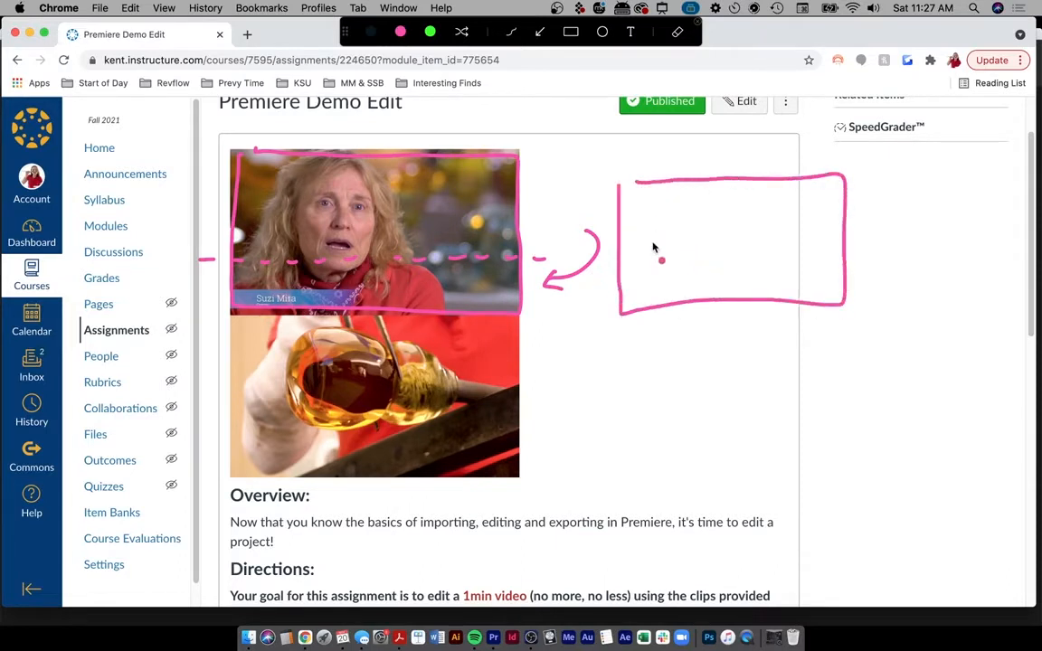
{"action": "mouse_move", "coordinate": [629, 243]}
{"action": "left_mouse_down"}
{"action": "mouse_move", "coordinate": [681, 213]}
{"action": "mouse_move", "coordinate": [707, 237]}
{"action": "mouse_move", "coordinate": [706, 198]}
{"action": "mouse_move", "coordinate": [733, 236]}
{"action": "mouse_move", "coordinate": [750, 196]}
{"action": "mouse_move", "coordinate": [769, 215]}
{"action": "left_mouse_up"}
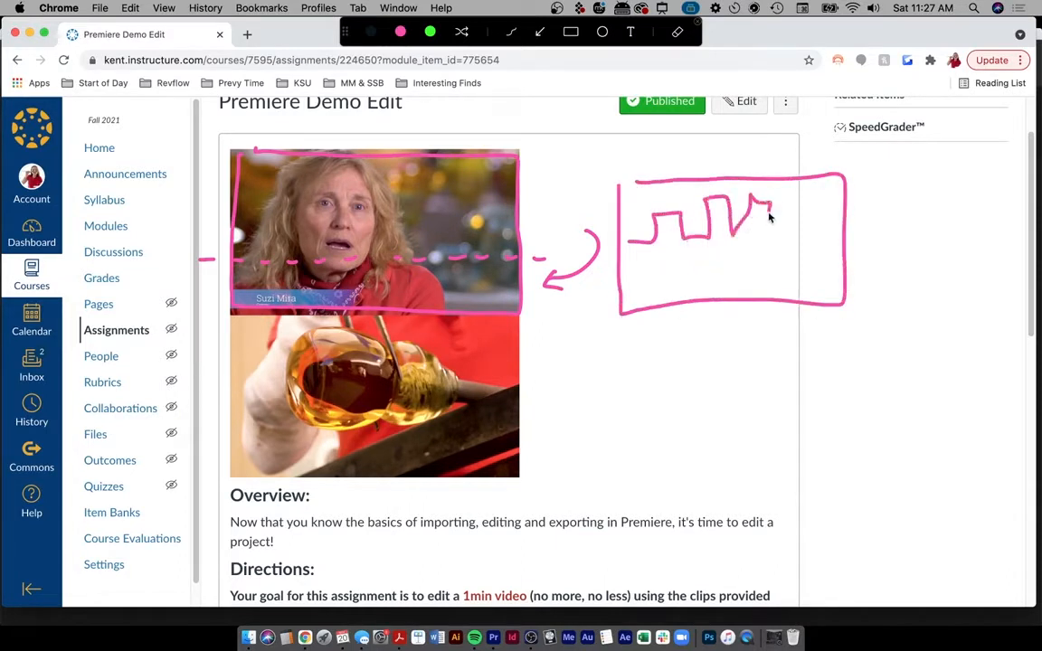
{"action": "left_click_drag", "start_coordinate": [821, 242], "coordinate": [827, 269]}
{"action": "mouse_move", "coordinate": [631, 288]}
{"action": "left_mouse_down"}
{"action": "mouse_move", "coordinate": [688, 288]}
{"action": "mouse_move", "coordinate": [637, 306]}
{"action": "mouse_move", "coordinate": [722, 289]}
{"action": "left_mouse_up"}
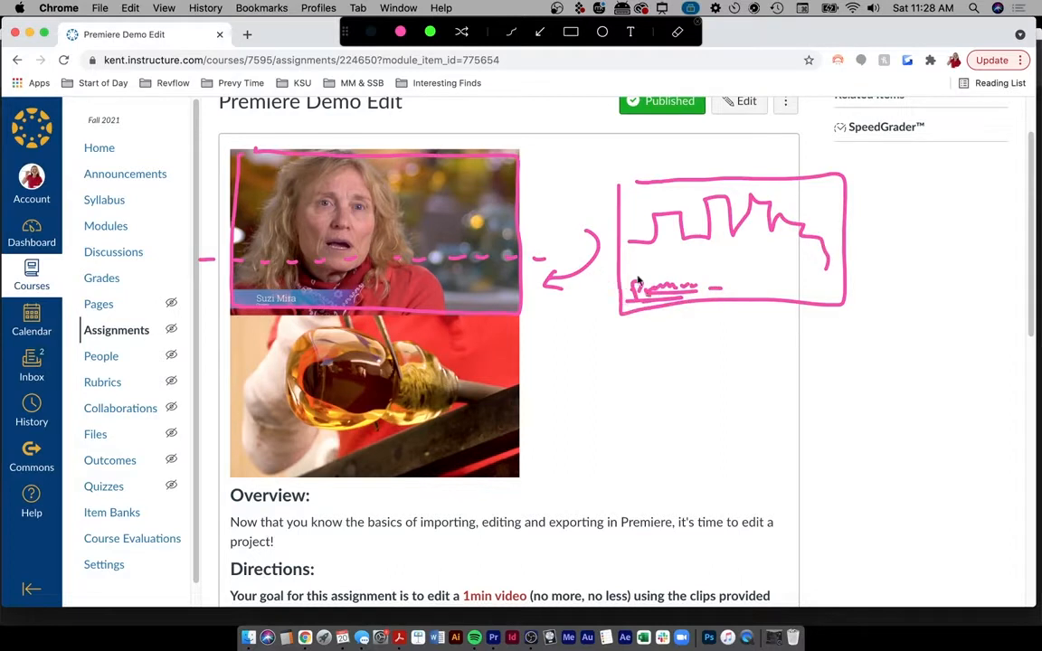
{"action": "mouse_move", "coordinate": [600, 264]}
{"action": "left_mouse_down"}
{"action": "mouse_move", "coordinate": [868, 263]}
{"action": "mouse_move", "coordinate": [898, 262]}
{"action": "left_mouse_up"}
- Clear the sketches, label the interview and glassblowing images A and B, then return to Premiere Pro
{"action": "key", "text": "Escape"}
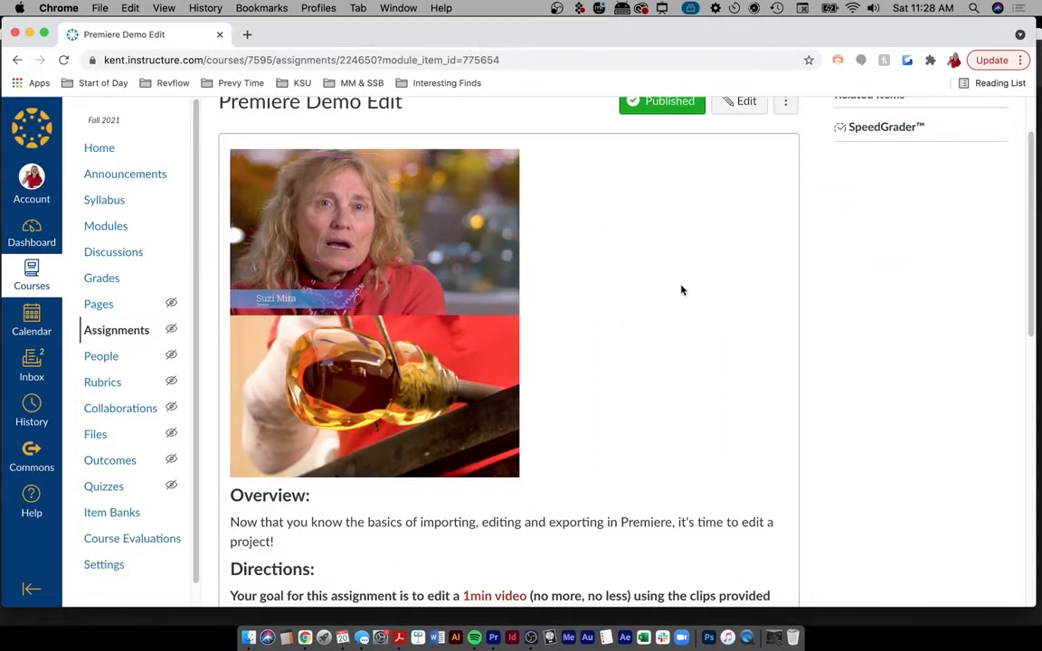
{"action": "scroll", "coordinate": [681, 351], "scroll_direction": "down", "scroll_amount": 1}
{"action": "scroll", "coordinate": [583, 244], "scroll_direction": "up", "scroll_amount": 2}
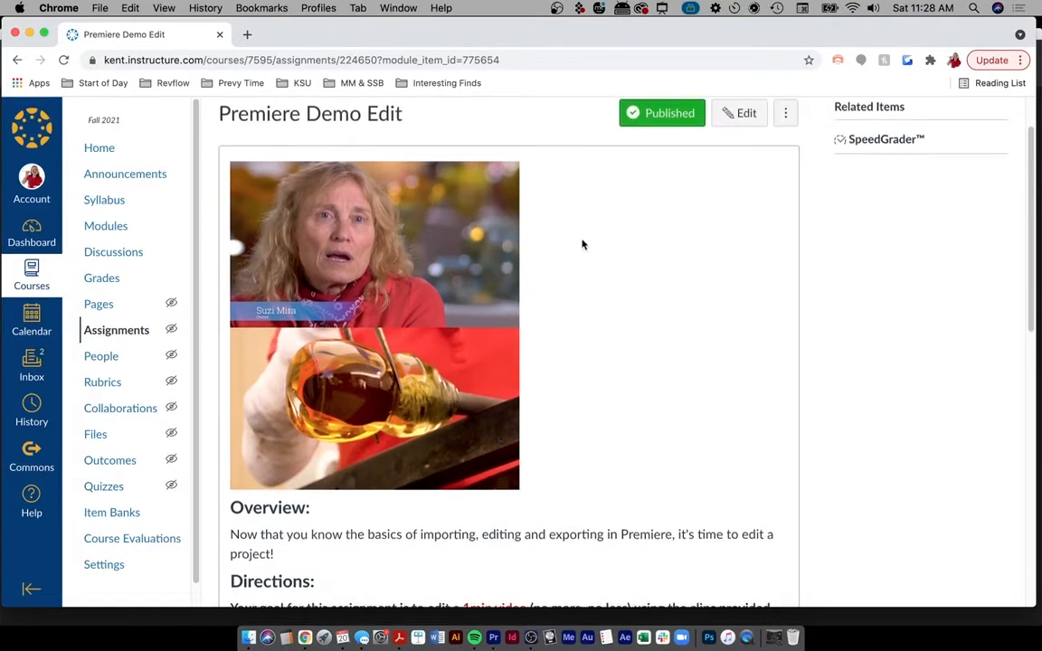
{"action": "key", "text": "ctrl+a"}
{"action": "mouse_move", "coordinate": [355, 270]}
{"action": "left_mouse_down"}
{"action": "mouse_move", "coordinate": [379, 217]}
{"action": "mouse_move", "coordinate": [404, 272]}
{"action": "left_mouse_up"}
{"action": "left_click_drag", "start_coordinate": [358, 252], "coordinate": [401, 243]}
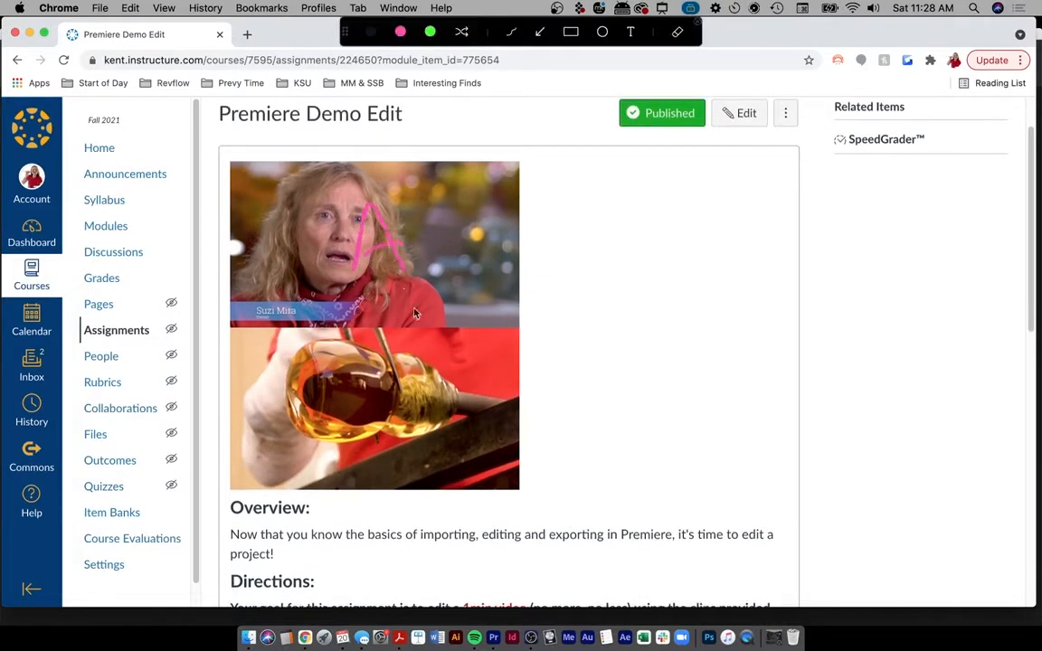
{"action": "mouse_move", "coordinate": [412, 415]}
{"action": "left_mouse_down"}
{"action": "mouse_move", "coordinate": [401, 390]}
{"action": "mouse_move", "coordinate": [402, 431]}
{"action": "left_mouse_up"}
{"action": "mouse_move", "coordinate": [379, 378]}
{"action": "left_mouse_down"}
{"action": "mouse_move", "coordinate": [415, 362]}
{"action": "mouse_move", "coordinate": [402, 432]}
{"action": "left_mouse_up"}
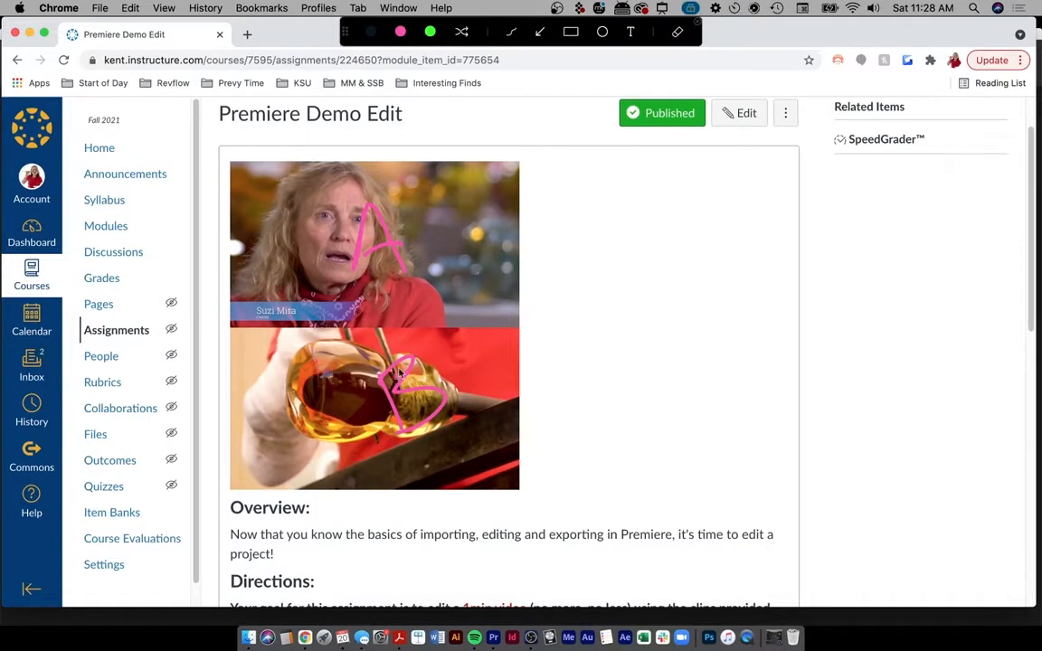
{"action": "key", "text": "ctrl+a"}
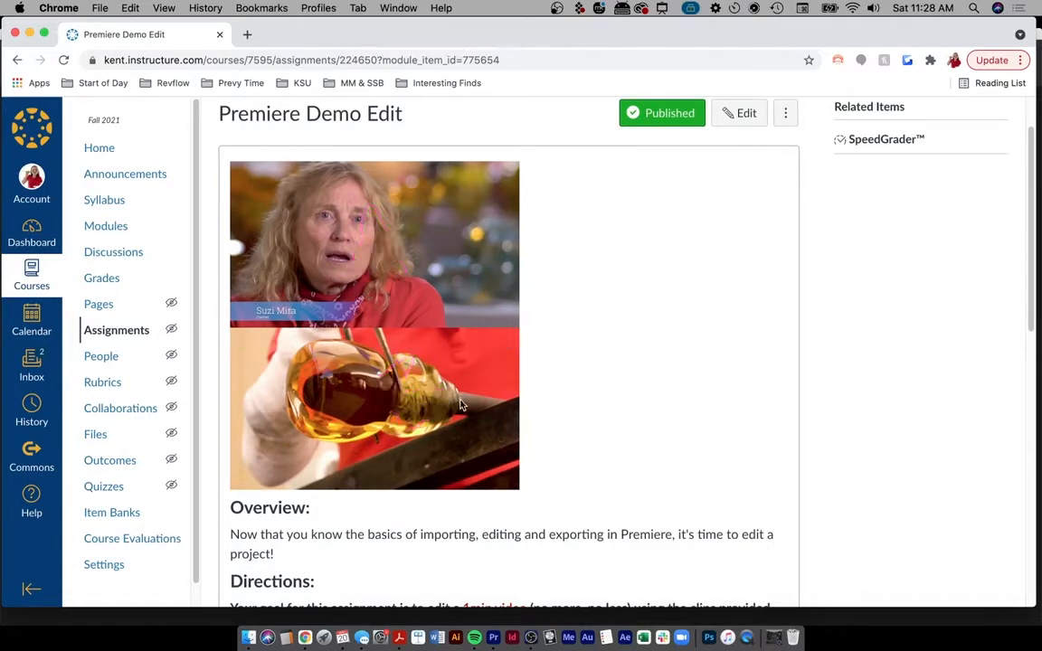
{"action": "left_click", "coordinate": [493, 629]}
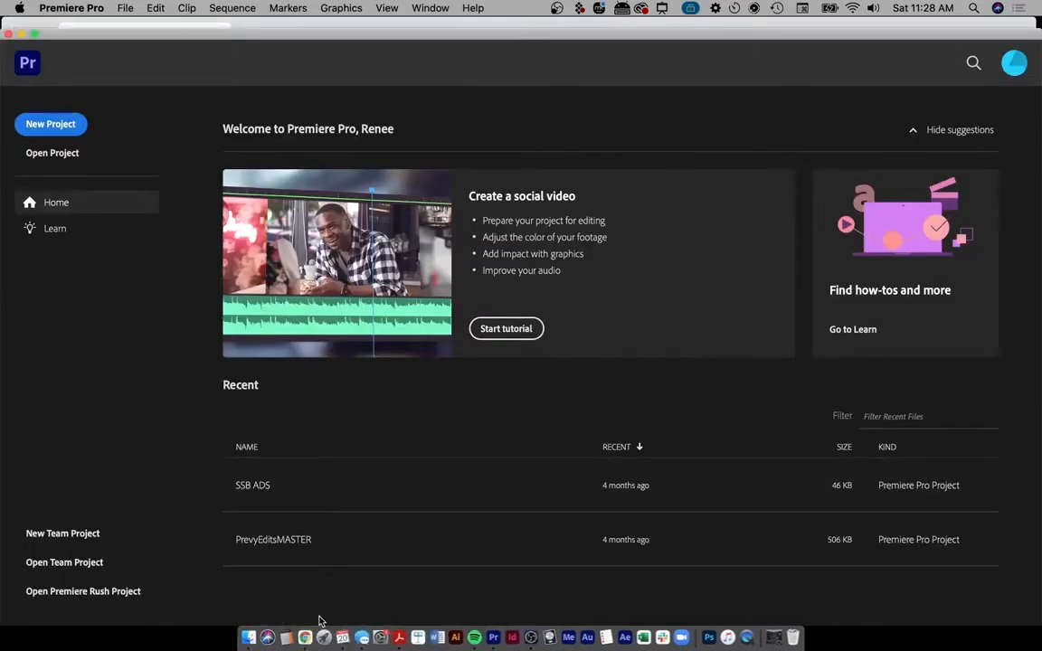
- Create a new project located in Desktop/MAIN/Business/Kent State University/MSOTW Fall 2021/05 - Premiere Pro
{"action": "left_click", "coordinate": [50, 123]}
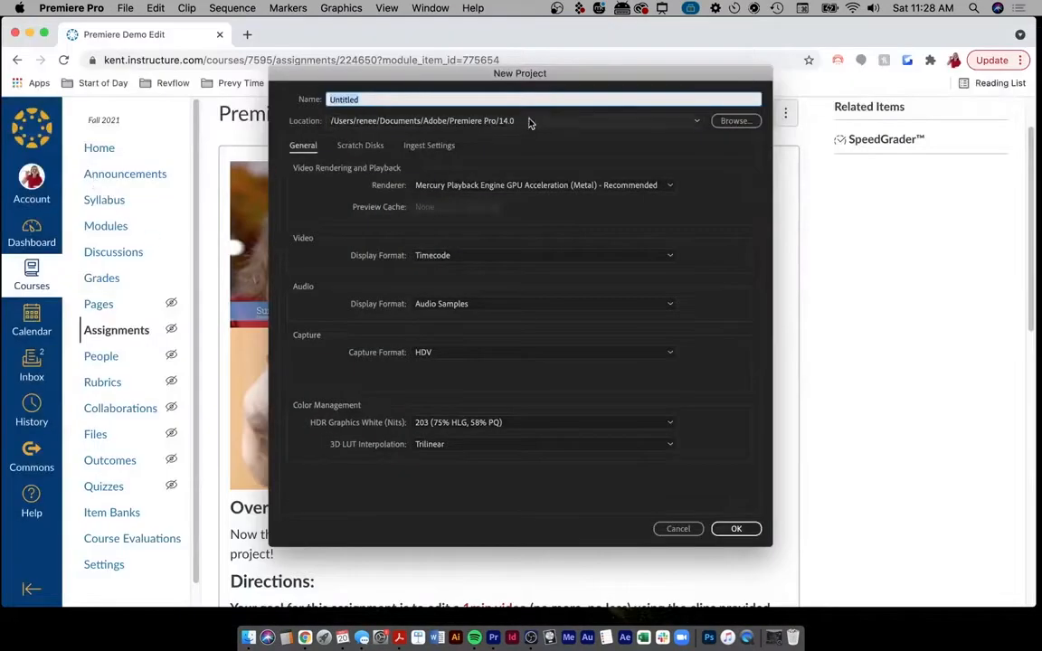
{"action": "left_click", "coordinate": [523, 121]}
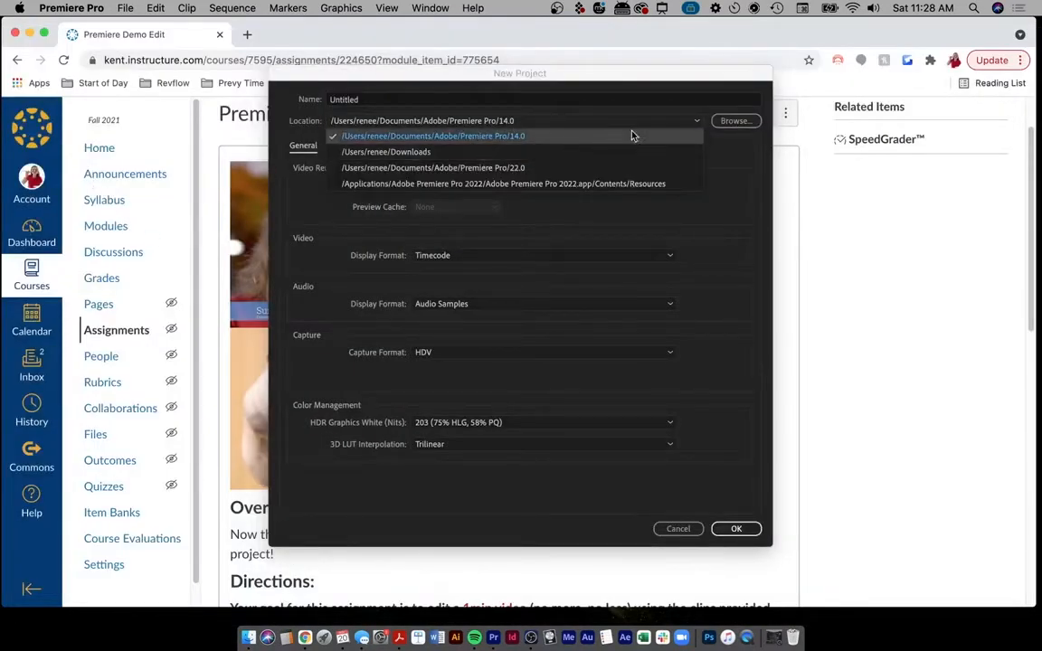
{"action": "left_click", "coordinate": [736, 123]}
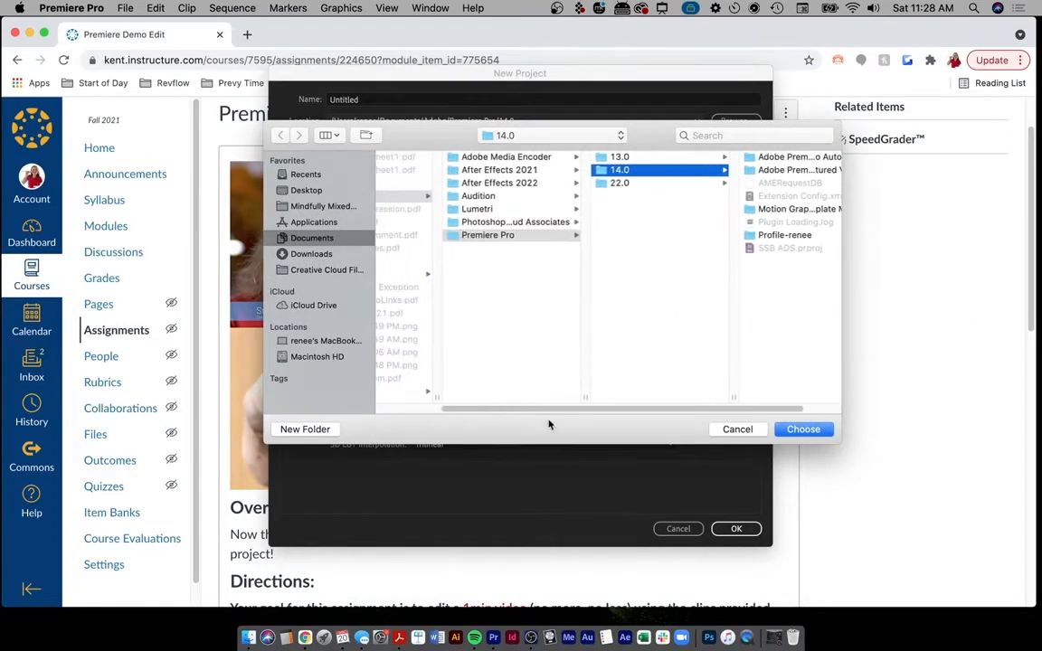
{"action": "scroll", "coordinate": [551, 412], "scroll_direction": "left", "scroll_amount": 5}
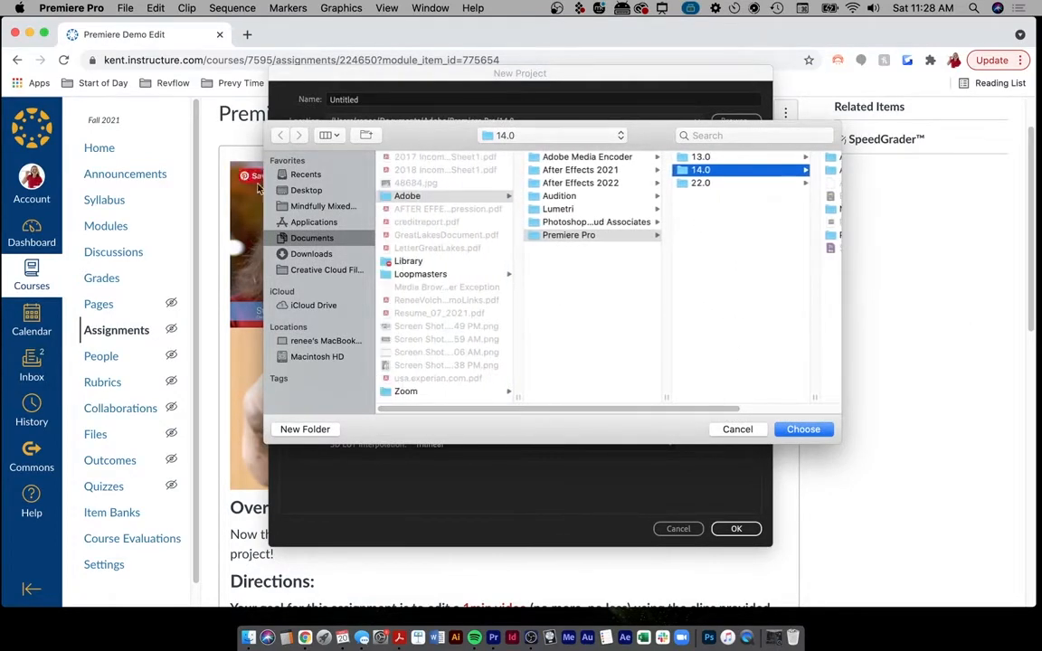
{"action": "left_click", "coordinate": [308, 190]}
{"action": "left_click", "coordinate": [423, 171]}
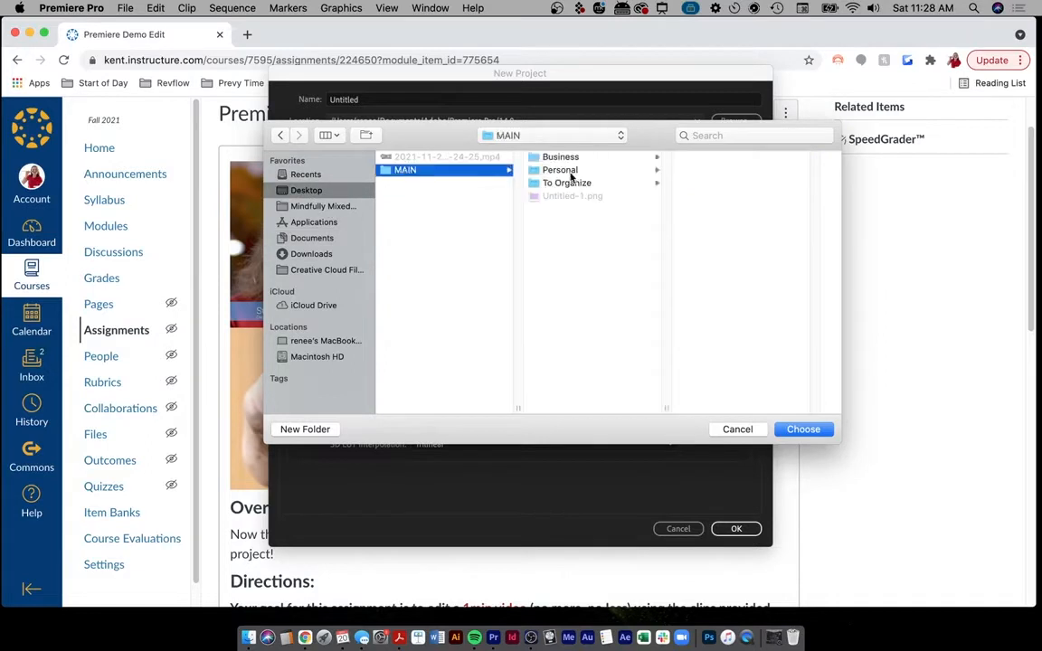
{"action": "left_click", "coordinate": [561, 158]}
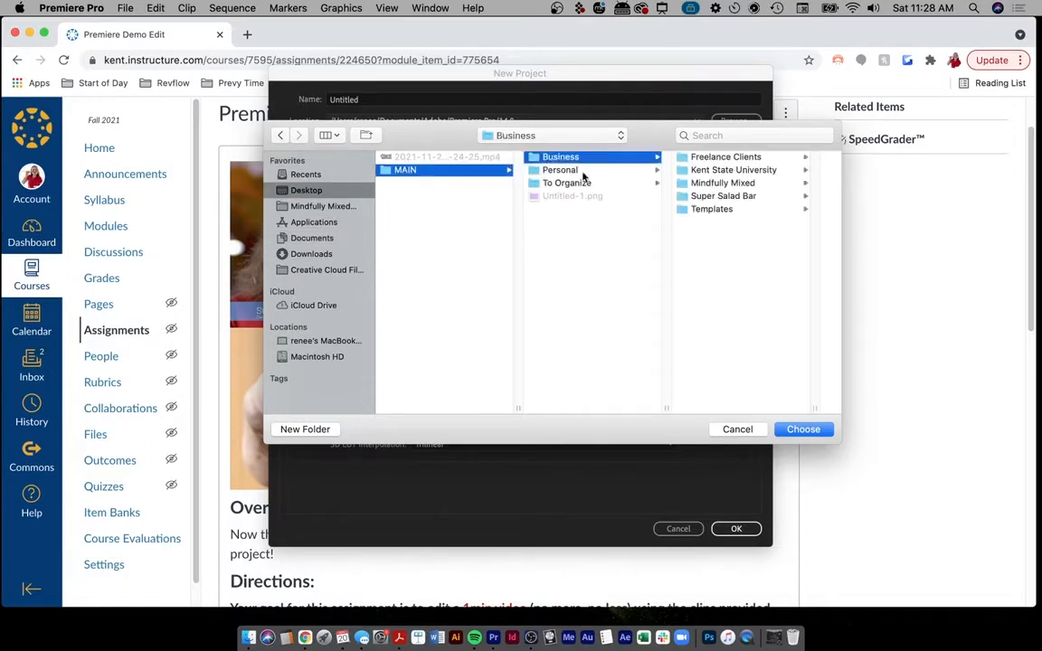
{"action": "left_click", "coordinate": [733, 170]}
{"action": "left_click", "coordinate": [737, 157]}
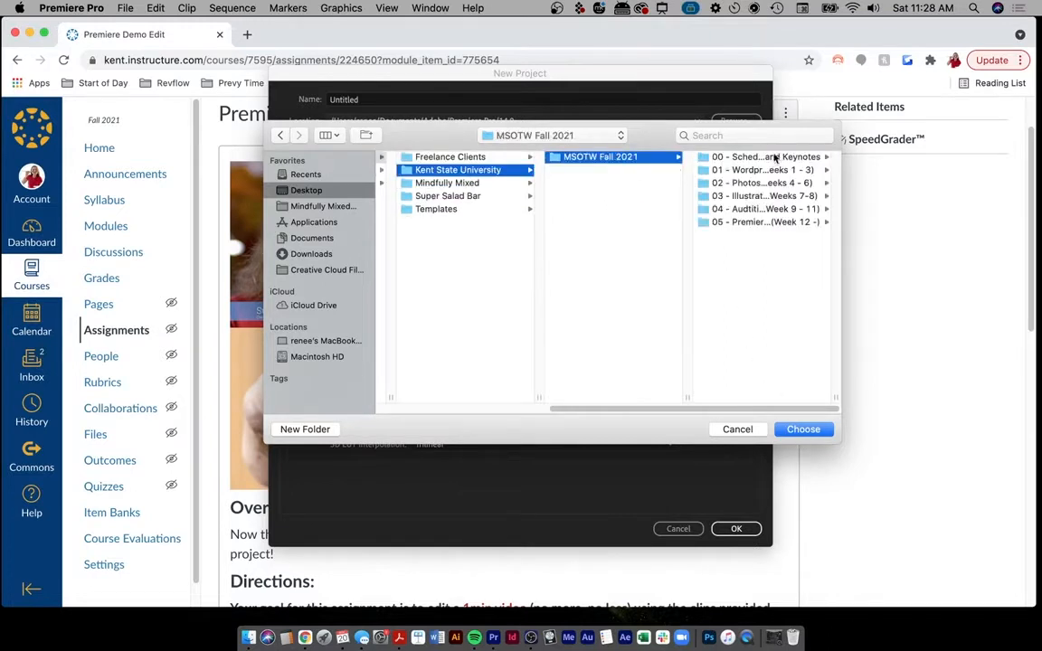
{"action": "left_click", "coordinate": [766, 222]}
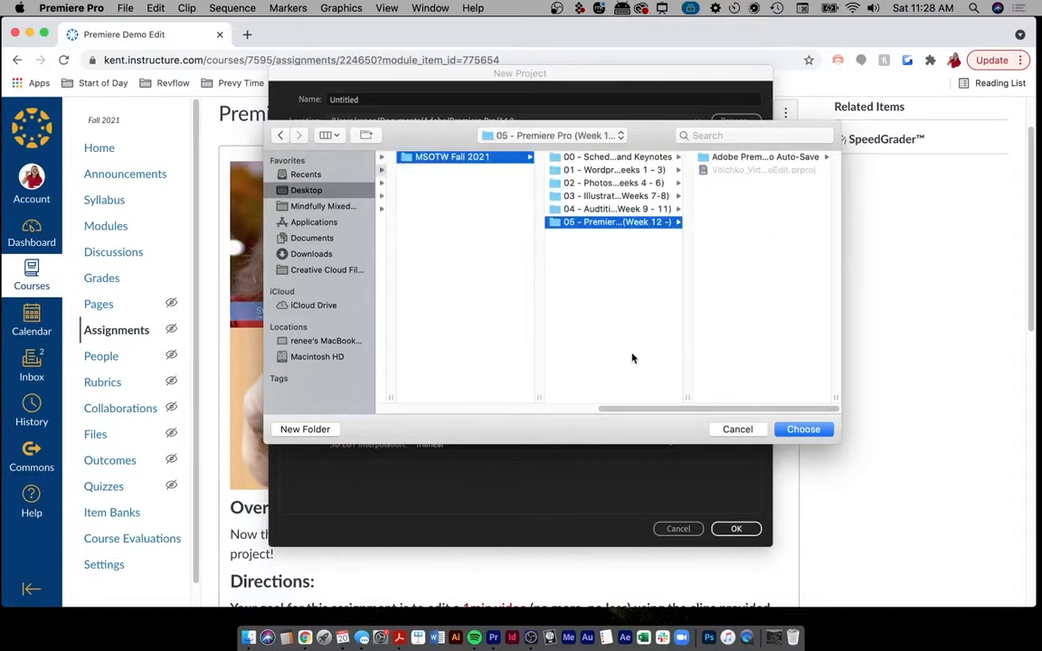
{"action": "left_click", "coordinate": [803, 431]}
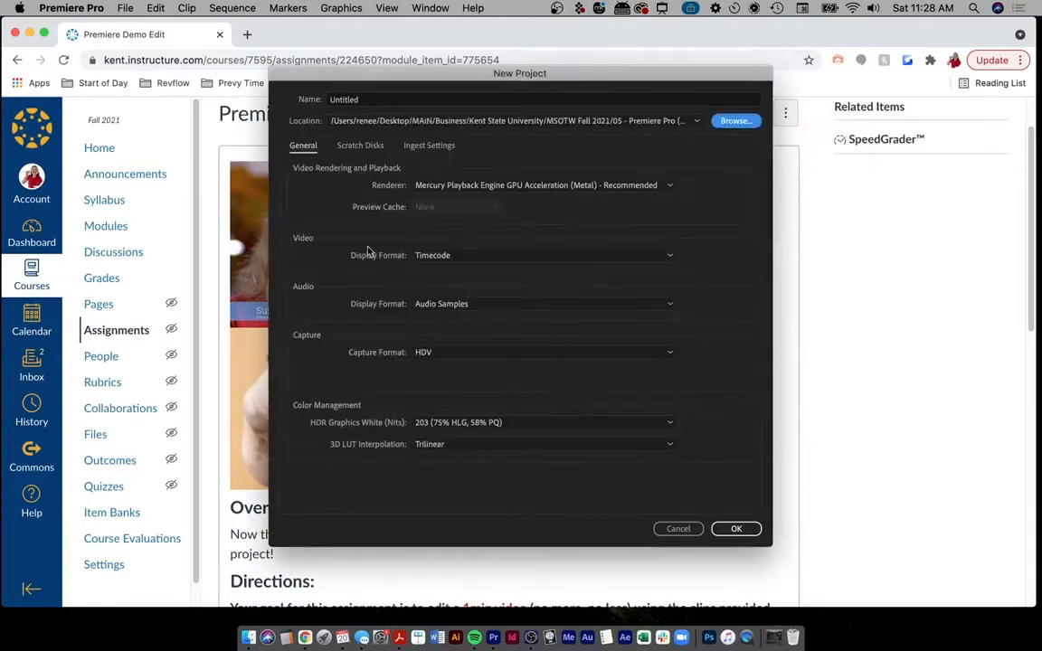
- Bring the Canvas assignment back and scroll through Steps 1–8 and the 20-point value
{"action": "left_click", "coordinate": [789, 492]}
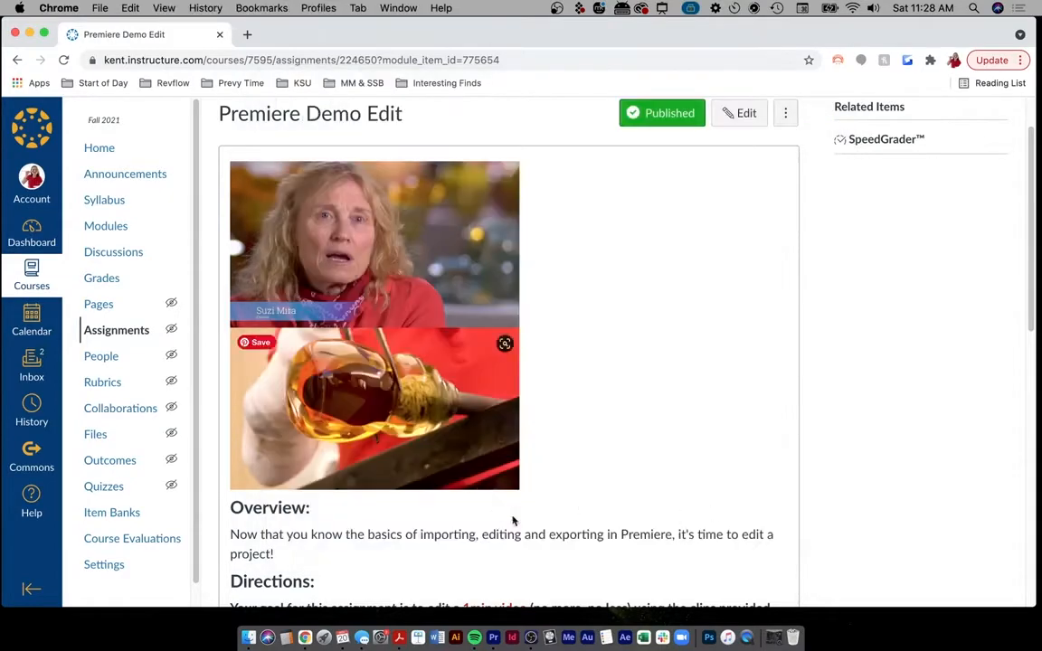
{"action": "scroll", "coordinate": [543, 362], "scroll_direction": "down", "scroll_amount": 10}
{"action": "scroll", "coordinate": [605, 411], "scroll_direction": "up", "scroll_amount": 5}
{"action": "scroll", "coordinate": [604, 475], "scroll_direction": "down", "scroll_amount": 2}
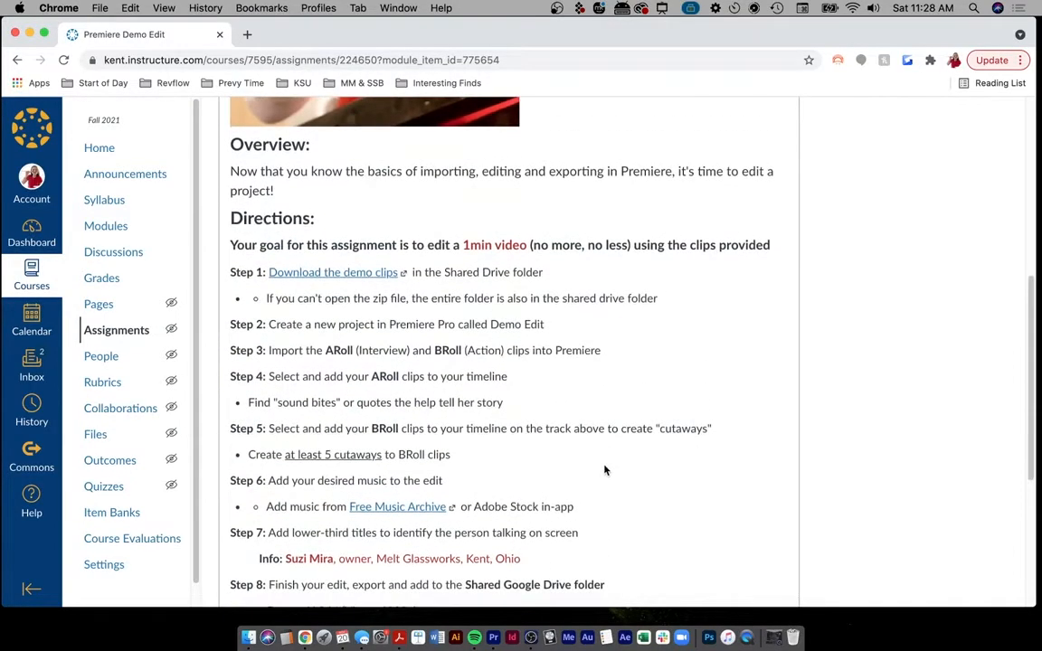
{"action": "scroll", "coordinate": [606, 454], "scroll_direction": "down", "scroll_amount": 1}
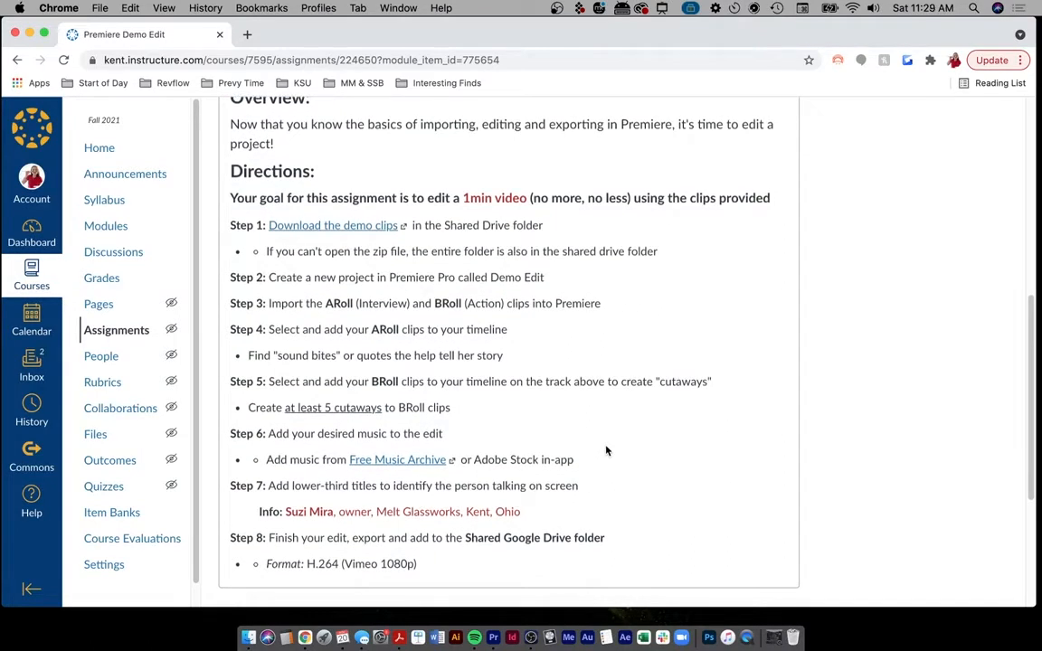
{"action": "scroll", "coordinate": [605, 448], "scroll_direction": "down", "scroll_amount": 1}
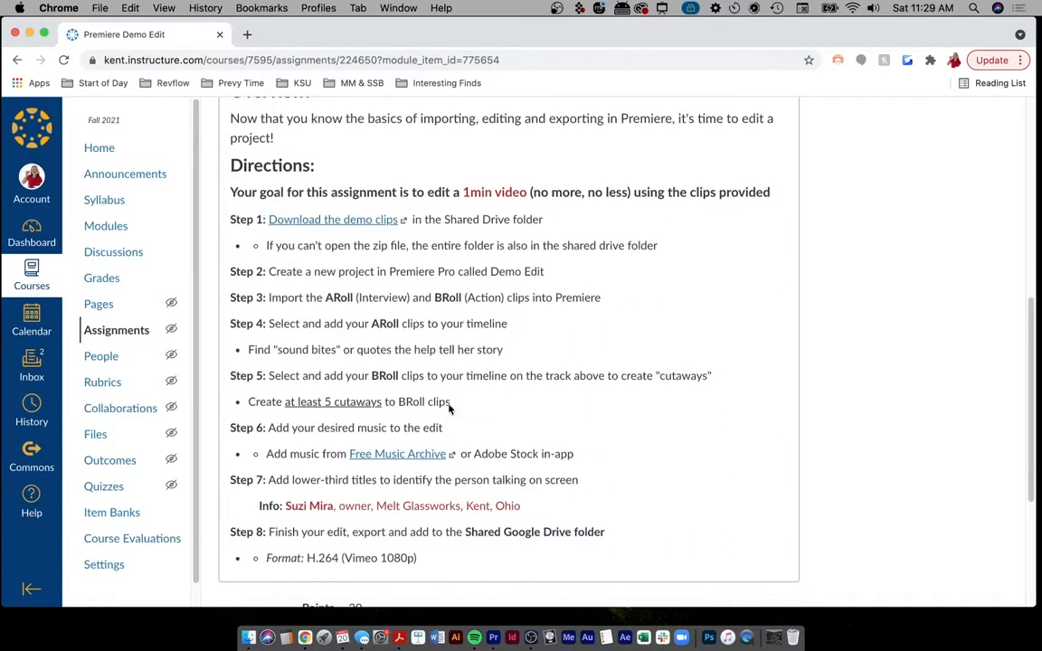
{"action": "scroll", "coordinate": [340, 529], "scroll_direction": "down", "scroll_amount": 3}
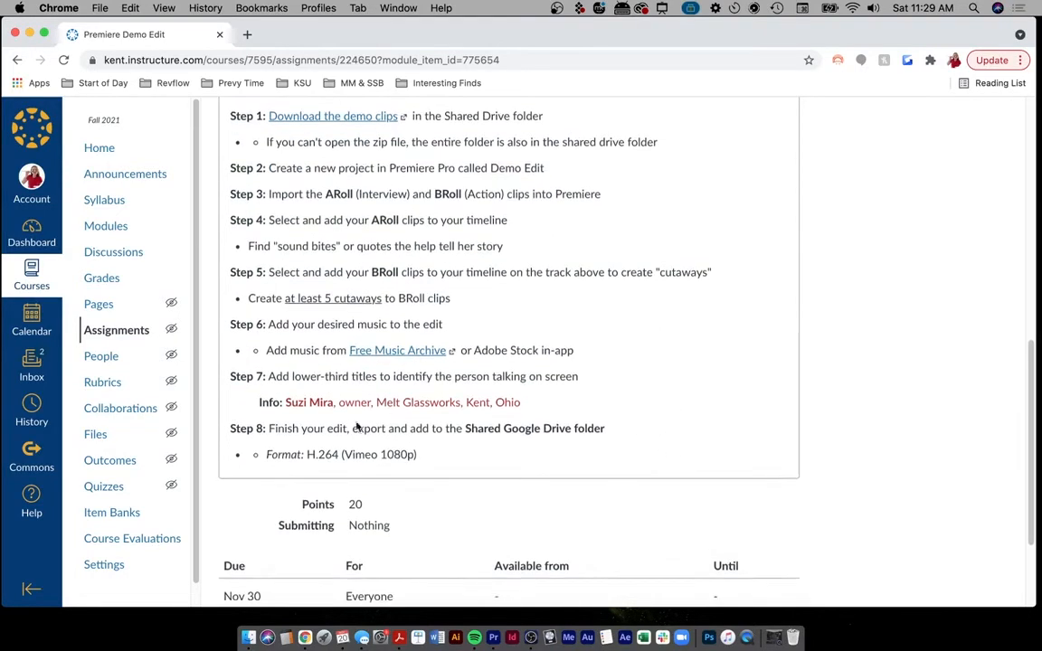
{"action": "scroll", "coordinate": [637, 391], "scroll_direction": "down", "scroll_amount": 3}
{"action": "scroll", "coordinate": [637, 448], "scroll_direction": "up", "scroll_amount": 5}
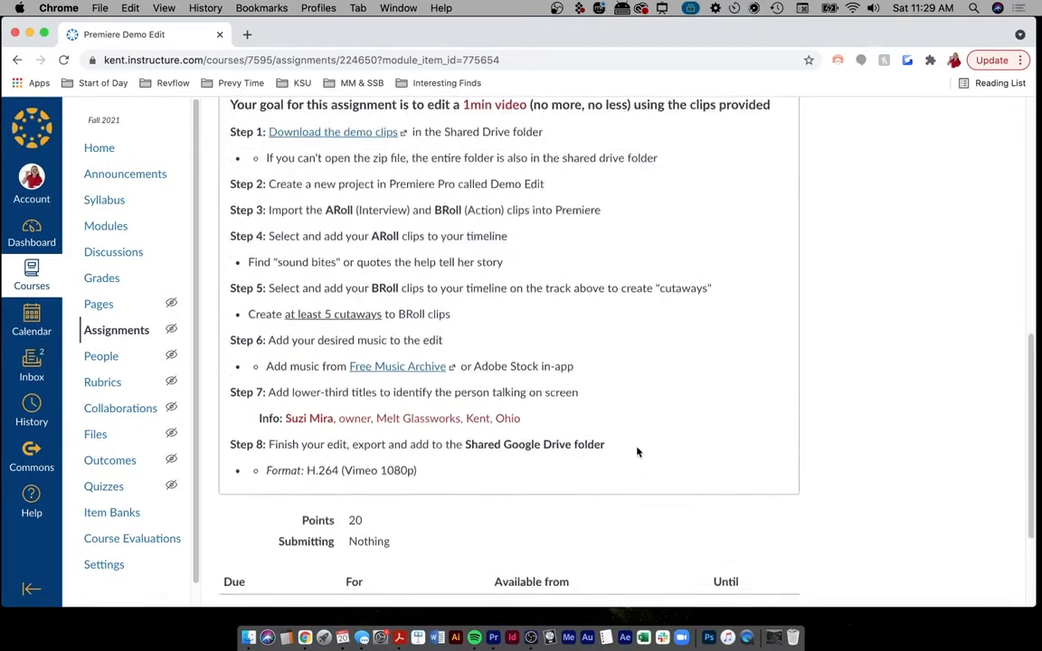
{"action": "scroll", "coordinate": [638, 480], "scroll_direction": "up", "scroll_amount": 1}
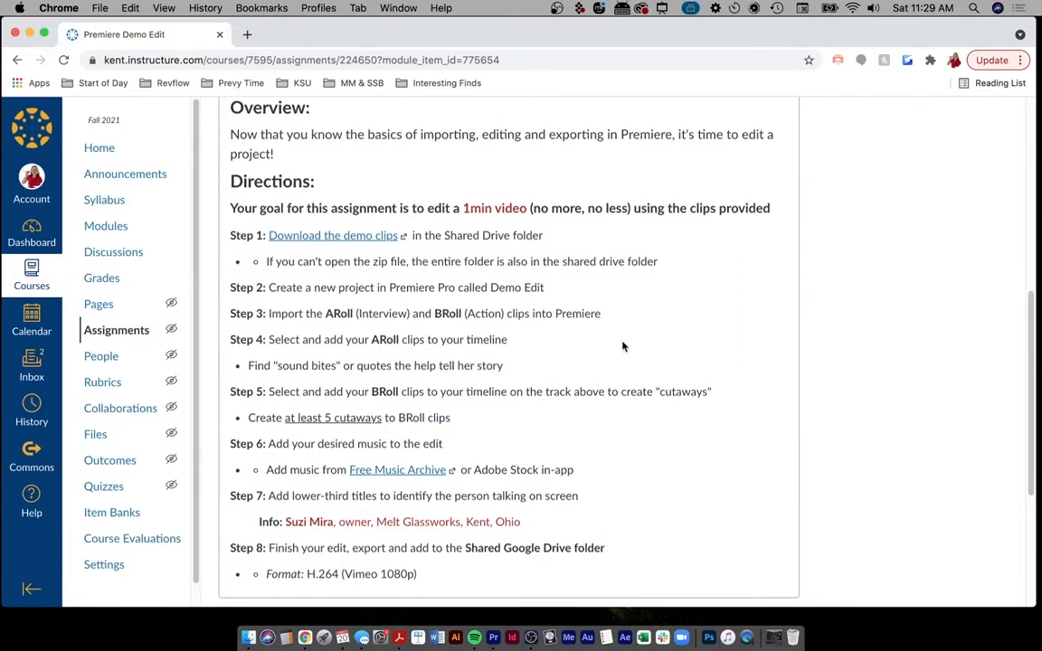
{"action": "scroll", "coordinate": [622, 345], "scroll_direction": "up", "scroll_amount": 4}
{"action": "scroll", "coordinate": [622, 346], "scroll_direction": "down", "scroll_amount": 10}
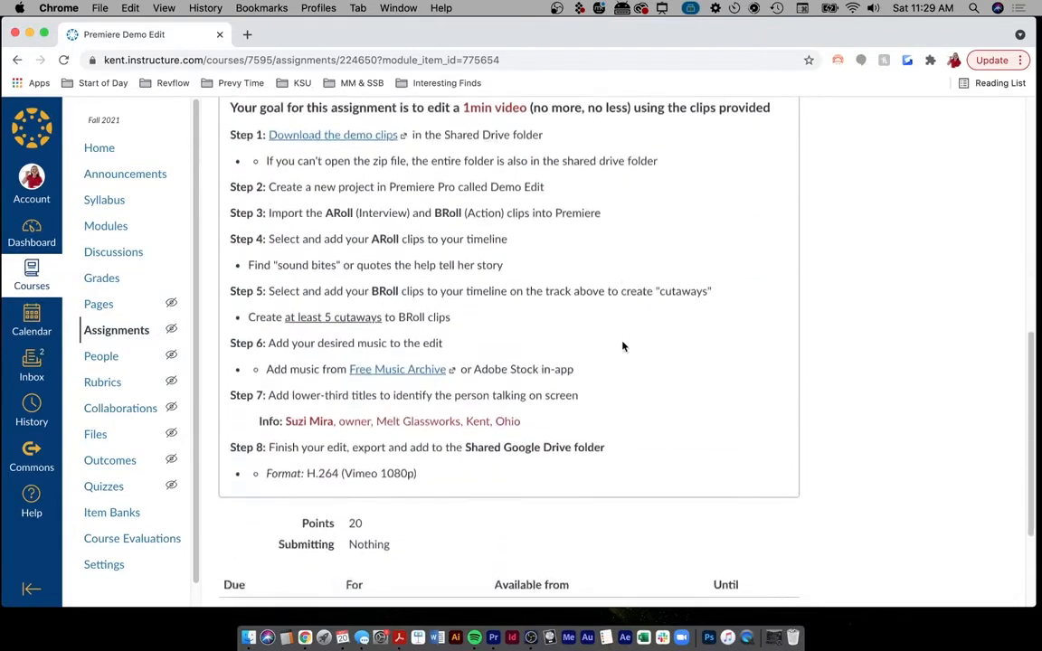
{"action": "scroll", "coordinate": [623, 345], "scroll_direction": "up", "scroll_amount": 2}
- Name the project with the surname prefix and 'VideoDemoEdit', create it, and replace the existing file
{"action": "scroll", "coordinate": [623, 346], "scroll_direction": "up", "scroll_amount": 1}
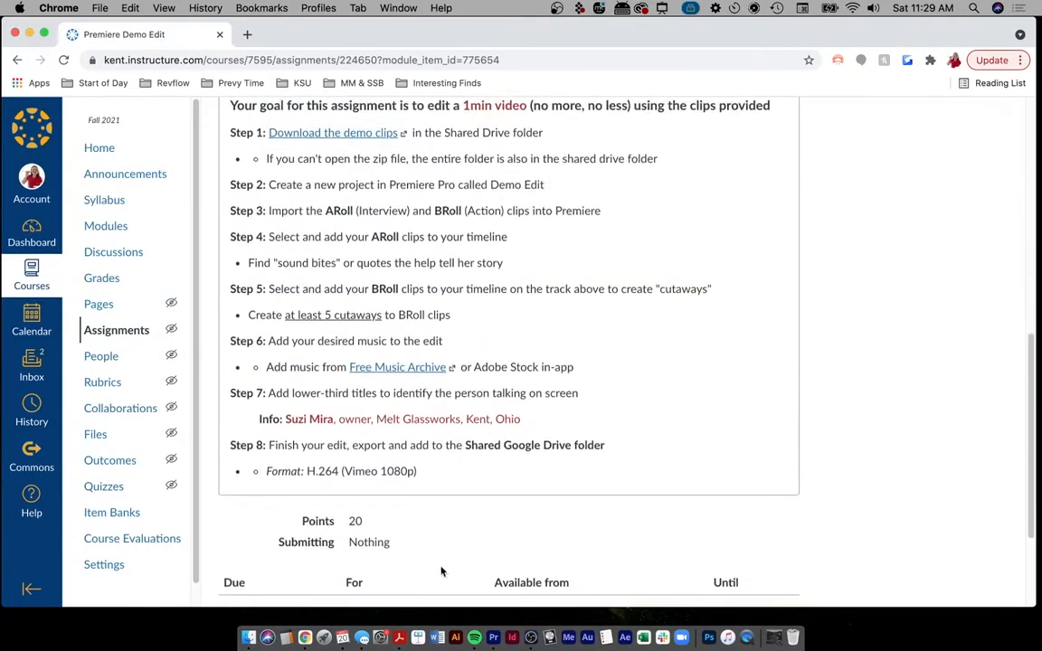
{"action": "left_click", "coordinate": [493, 638]}
{"action": "left_click", "coordinate": [374, 102]}
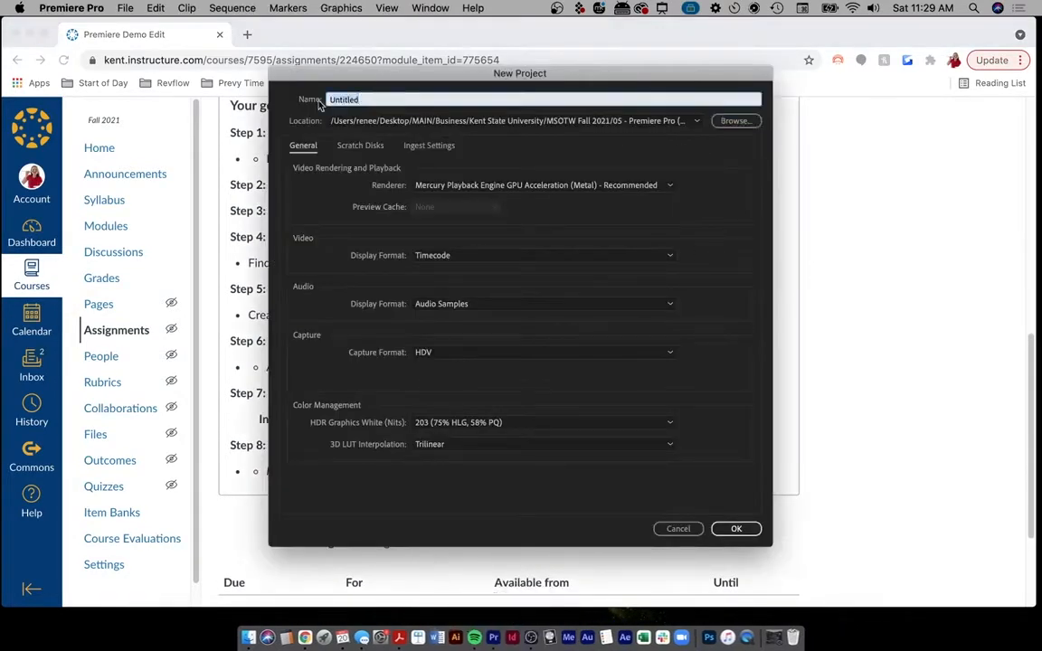
{"action": "type", "text": "Volchko_VideoDemoEdit"}
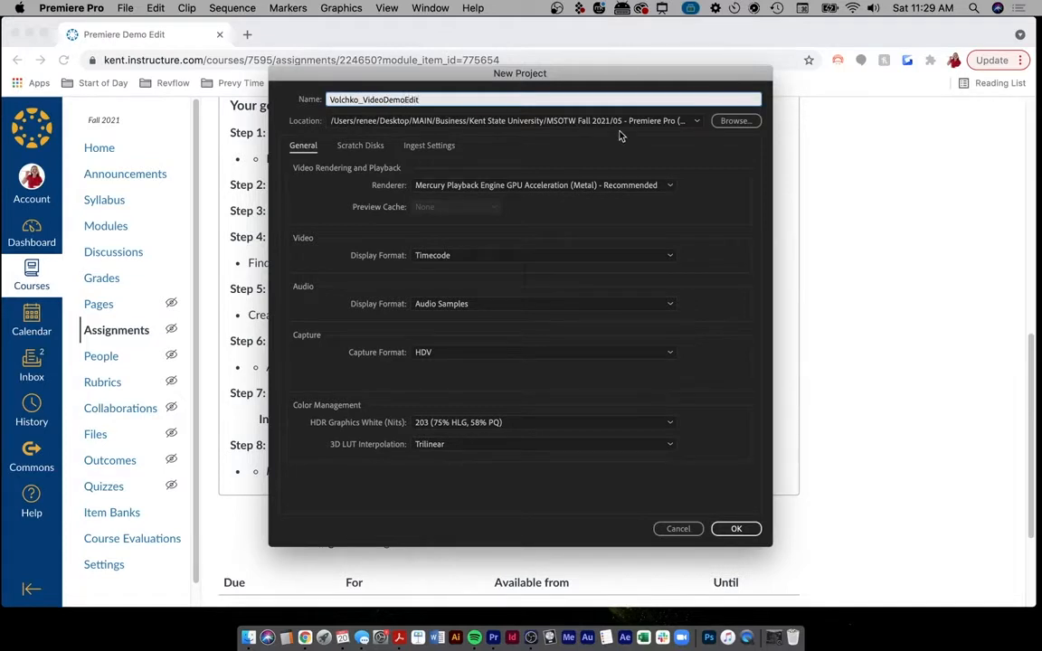
{"action": "left_click", "coordinate": [737, 528]}
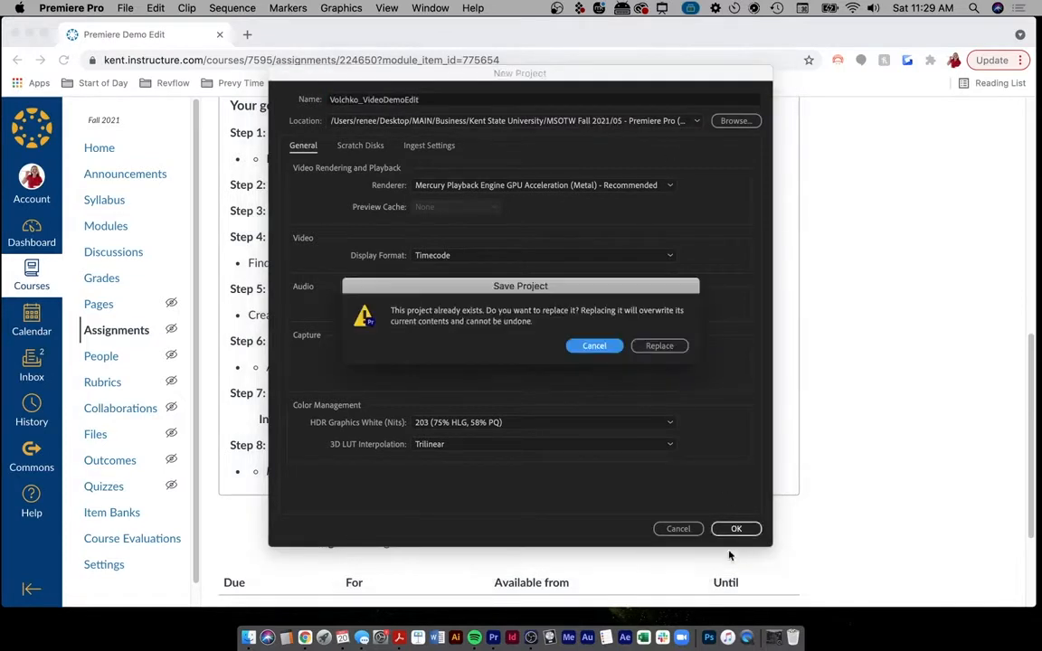
{"action": "left_click", "coordinate": [660, 346]}
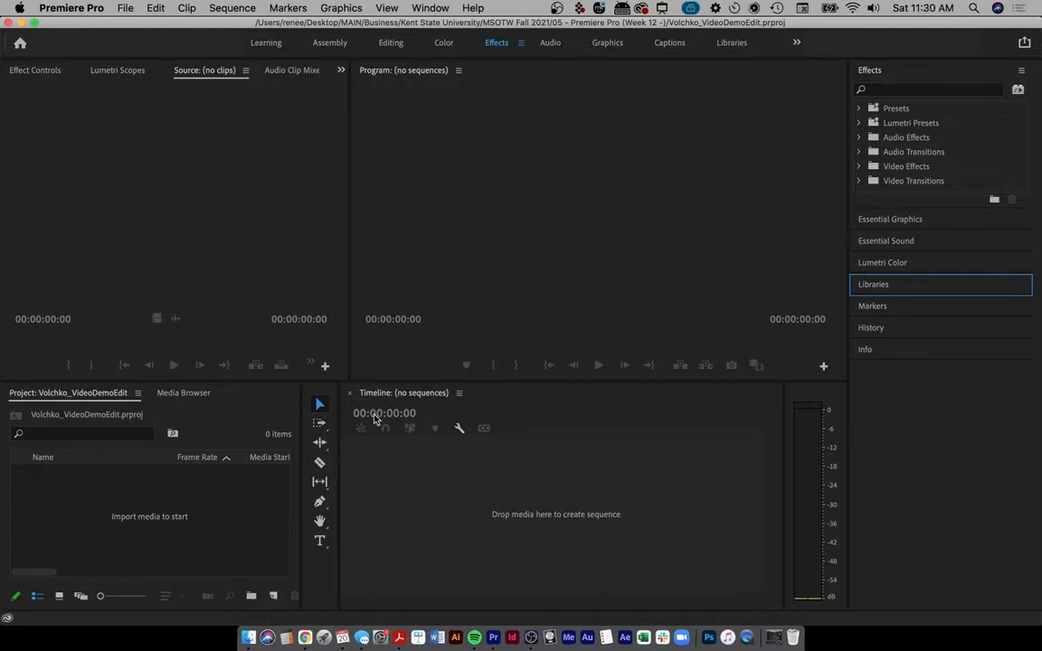
- Mark up the Timeline, Project, Source and Program panels, clear the marks, and switch back to Canvas
{"action": "key", "text": "ctrl+alt+a"}
{"action": "mouse_move", "coordinate": [344, 384]}
{"action": "left_mouse_down"}
{"action": "mouse_move", "coordinate": [473, 572]}
{"action": "mouse_move", "coordinate": [604, 379]}
{"action": "mouse_move", "coordinate": [389, 382]}
{"action": "left_mouse_up"}
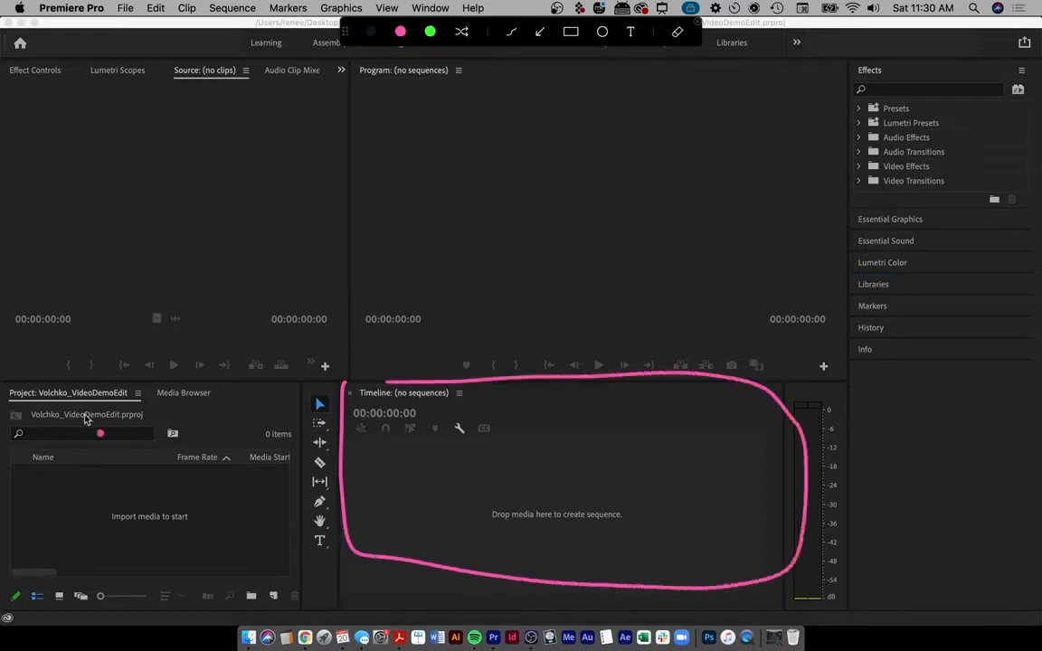
{"action": "mouse_move", "coordinate": [13, 391]}
{"action": "left_mouse_down"}
{"action": "mouse_move", "coordinate": [22, 522]}
{"action": "mouse_move", "coordinate": [274, 545]}
{"action": "mouse_move", "coordinate": [272, 378]}
{"action": "mouse_move", "coordinate": [13, 391]}
{"action": "left_mouse_up"}
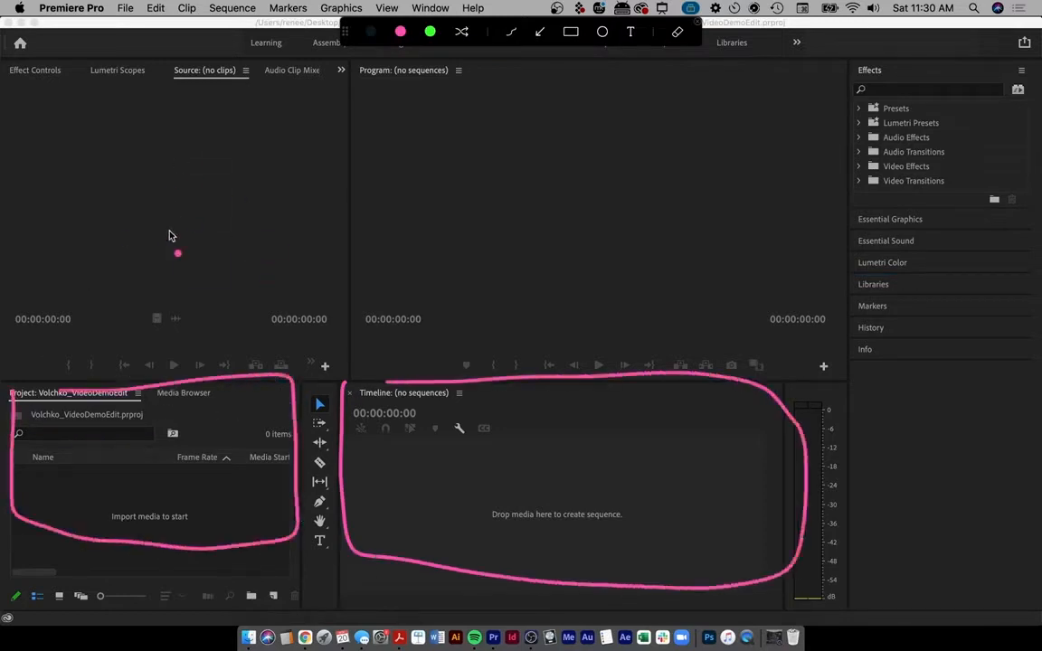
{"action": "left_click_drag", "start_coordinate": [152, 185], "coordinate": [215, 151]}
{"action": "left_click_drag", "start_coordinate": [572, 177], "coordinate": [639, 163]}
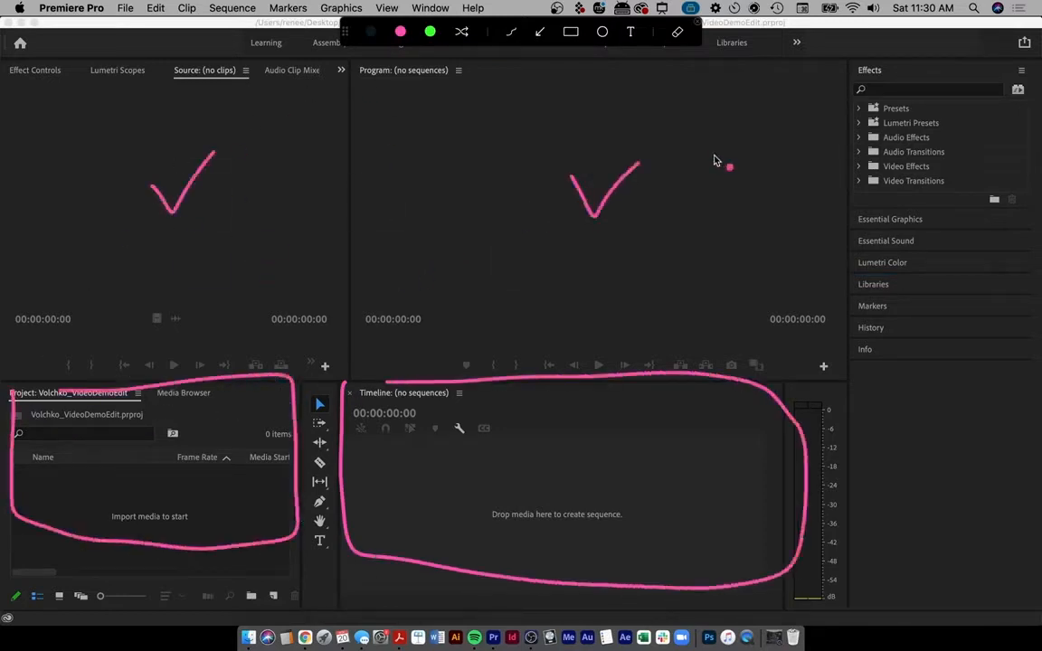
{"action": "key", "text": "Escape"}
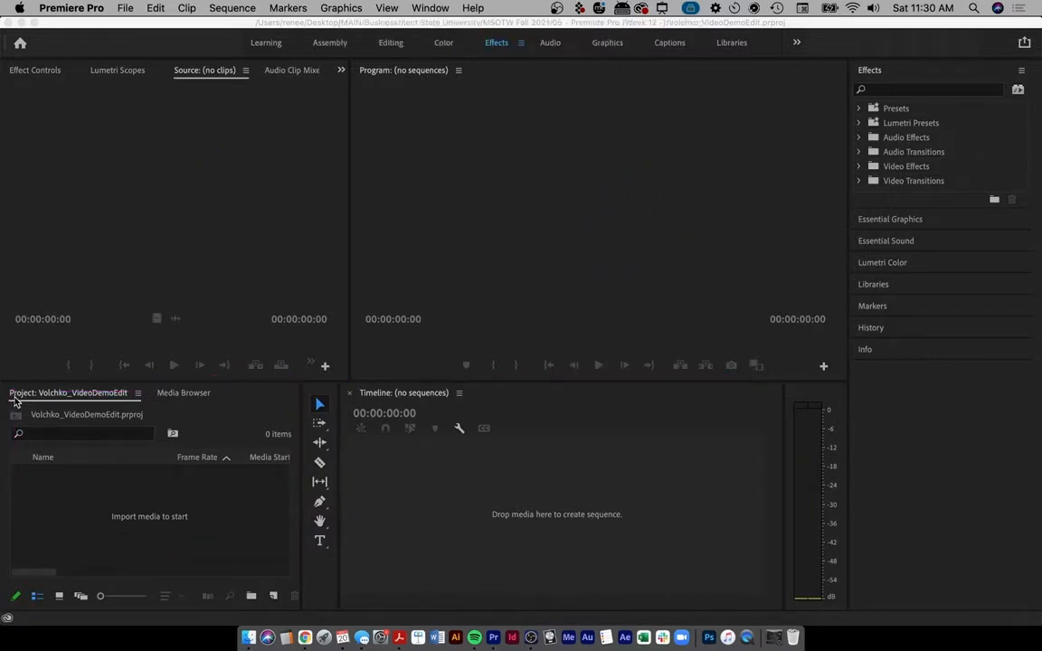
{"action": "left_click", "coordinate": [304, 633]}
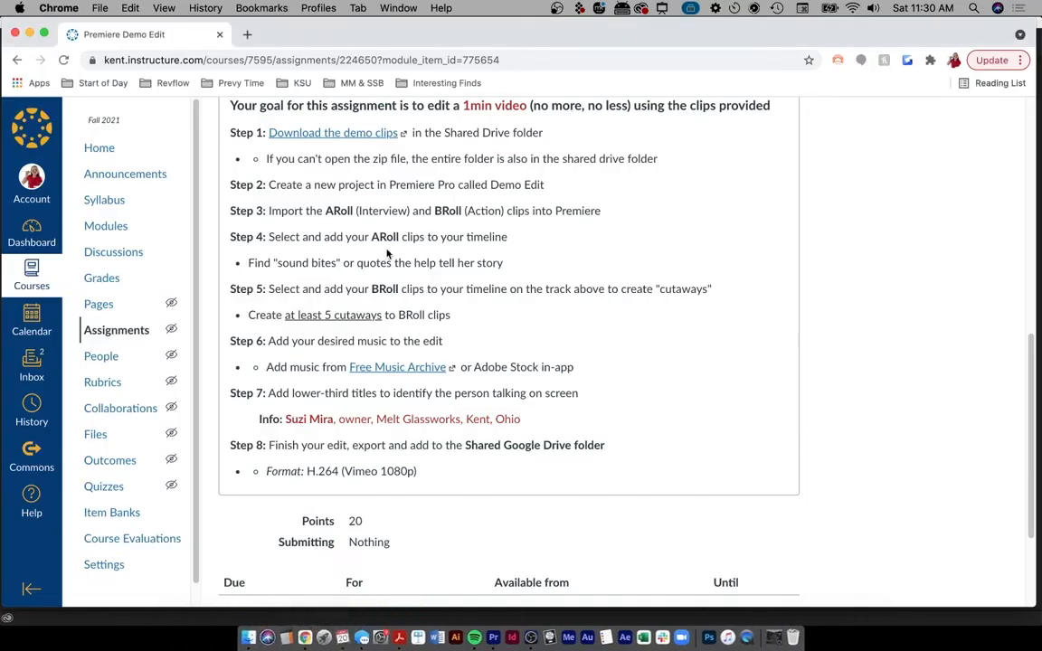
- Download the shared PremiereDemo_Clips folder from Google Drive as a zip, then inspect A Roll_Interview
{"action": "scroll", "coordinate": [639, 271], "scroll_direction": "up", "scroll_amount": 3}
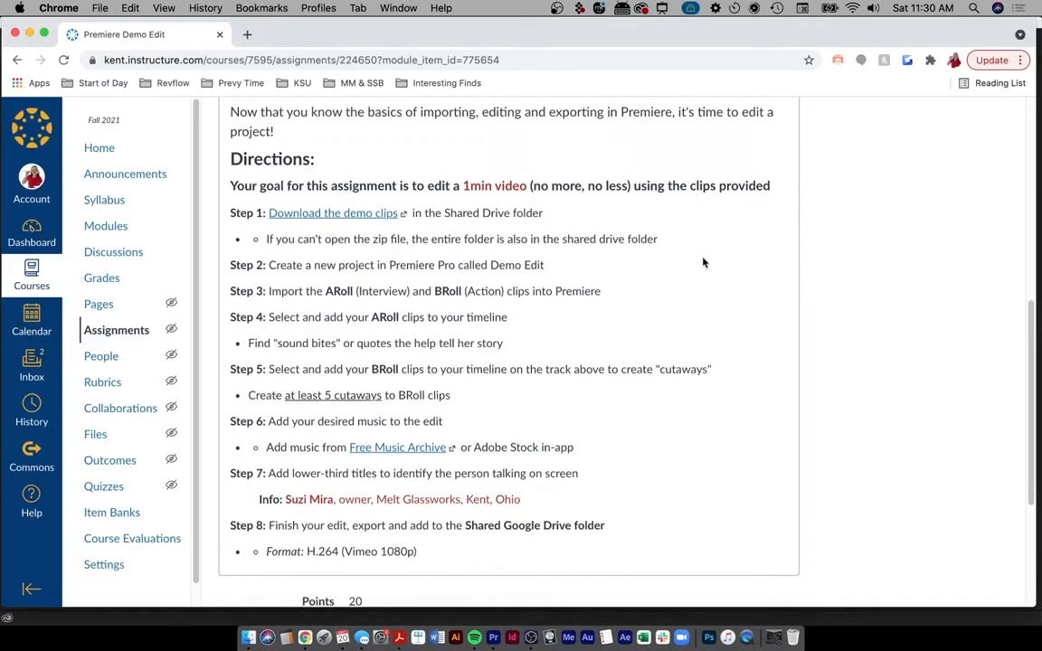
{"action": "left_click", "coordinate": [354, 214]}
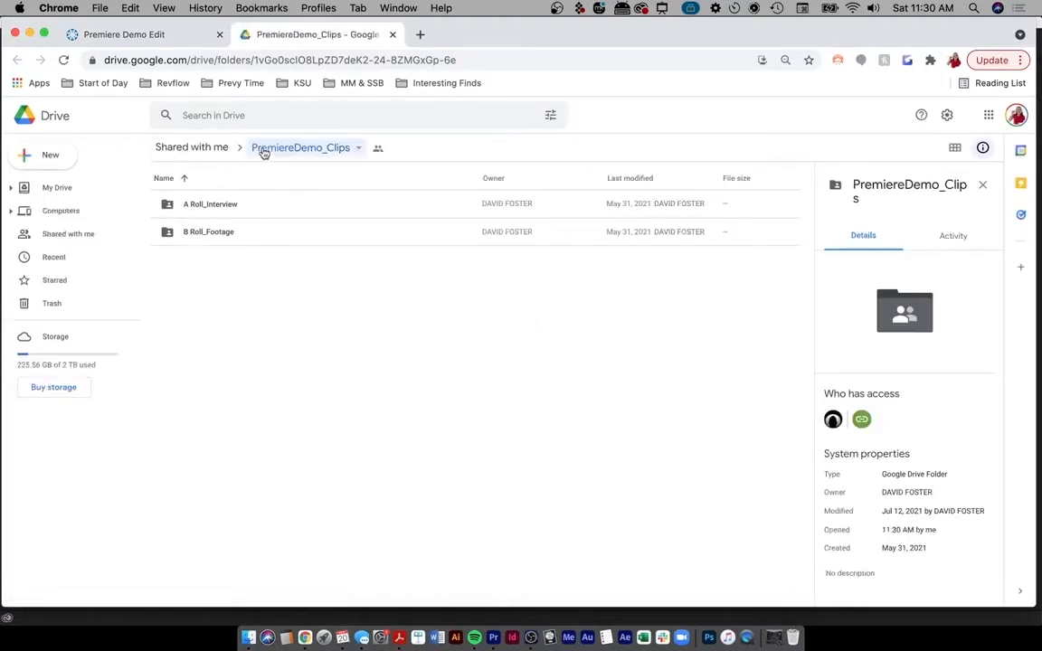
{"action": "left_click", "coordinate": [264, 149]}
{"action": "left_click", "coordinate": [298, 379]}
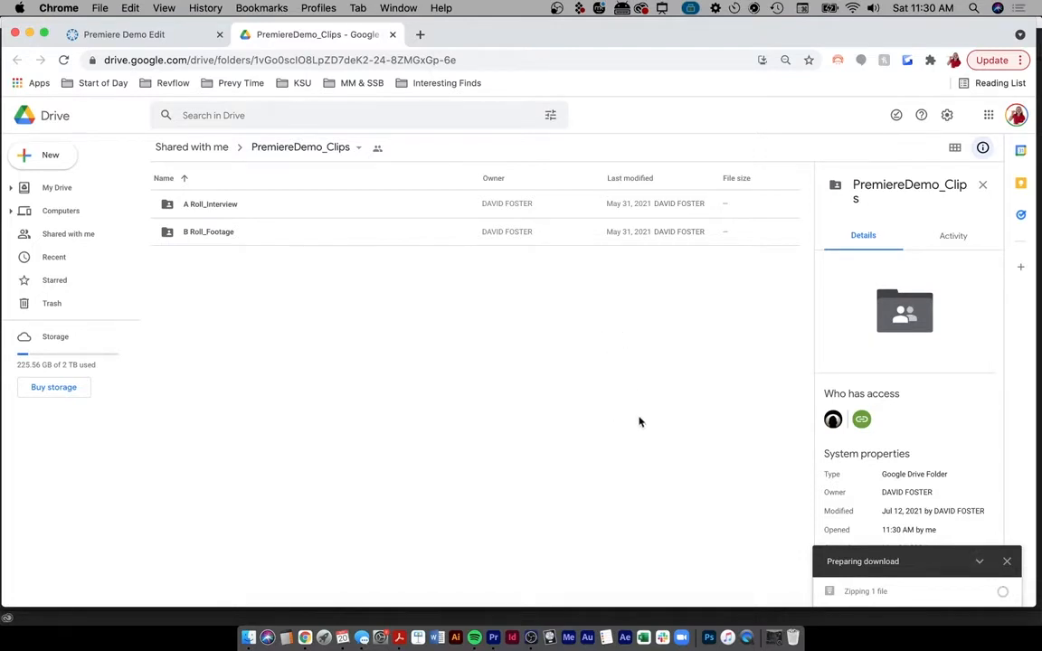
{"action": "left_click", "coordinate": [168, 207]}
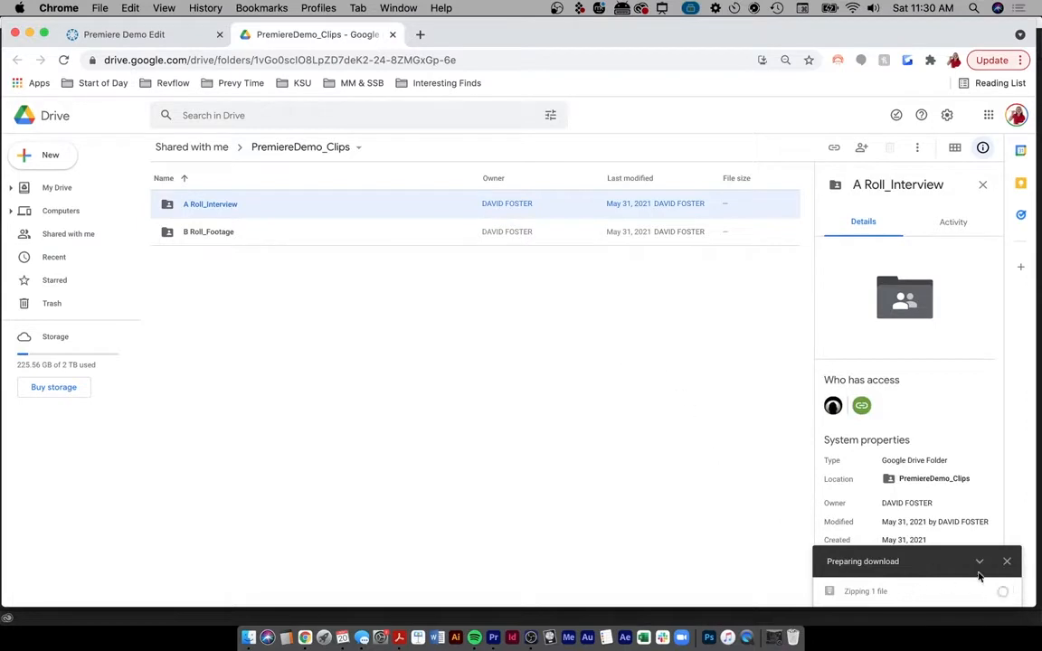
{"action": "left_click", "coordinate": [371, 318]}
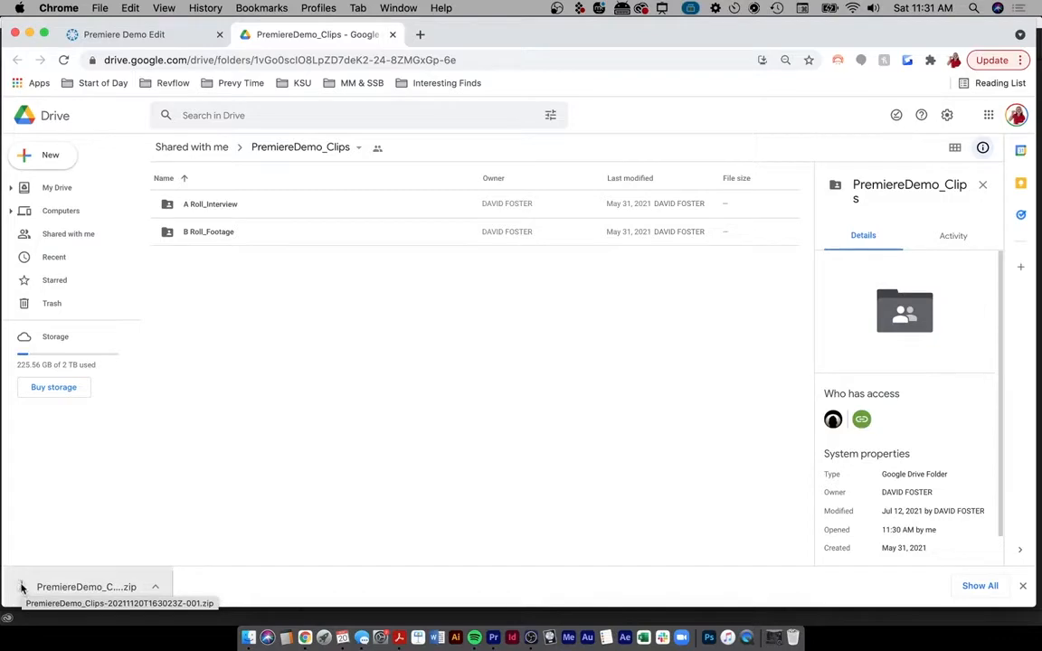
- Unzip the PremiereDemo_Clips archive in Downloads and open the extracted folder
{"action": "left_click", "coordinate": [252, 633]}
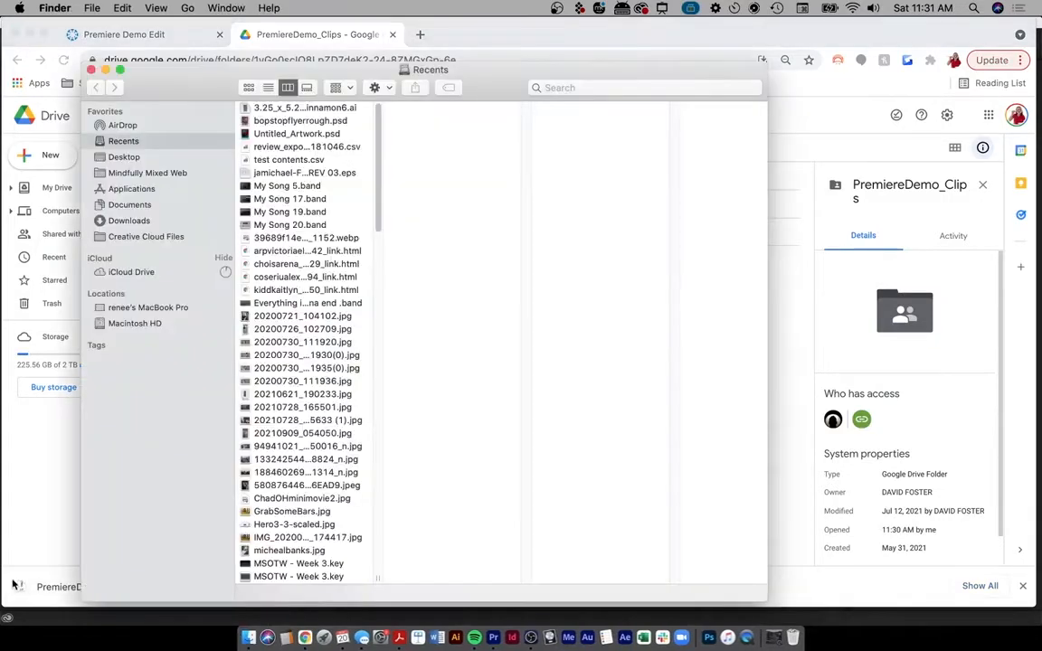
{"action": "left_click", "coordinate": [131, 222]}
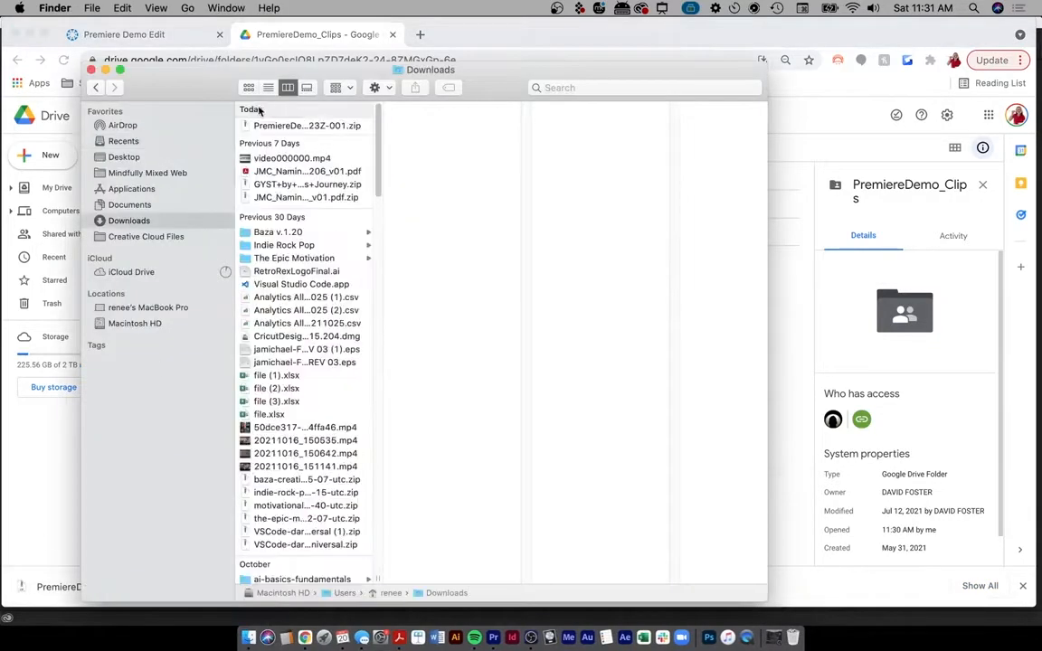
{"action": "double_click", "coordinate": [263, 126]}
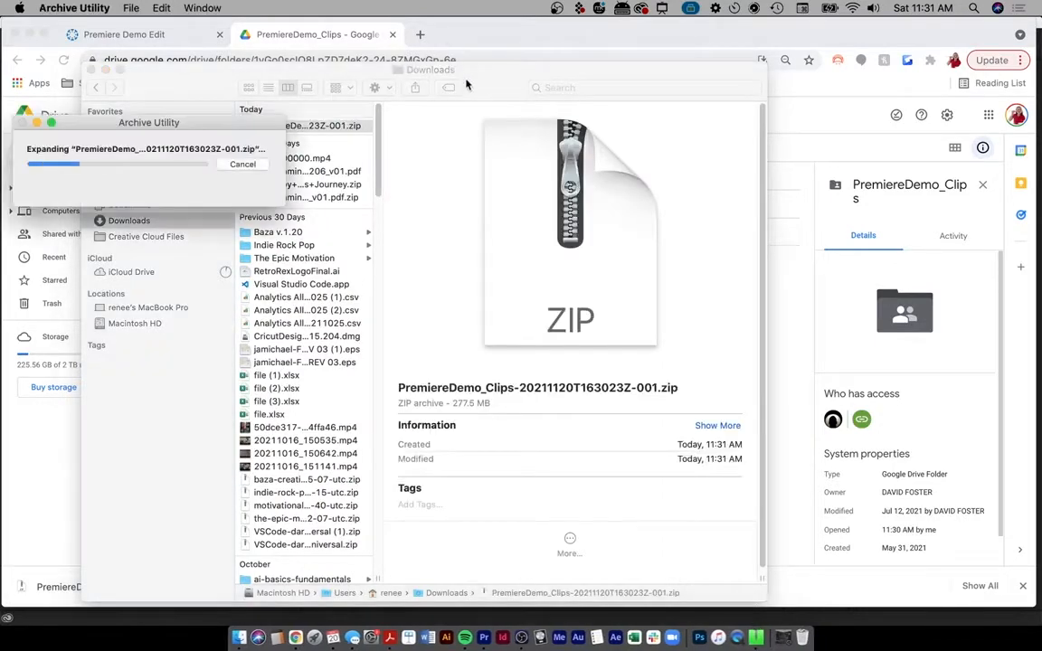
{"action": "left_click_drag", "start_coordinate": [395, 63], "coordinate": [570, 59]}
{"action": "left_click", "coordinate": [480, 121]}
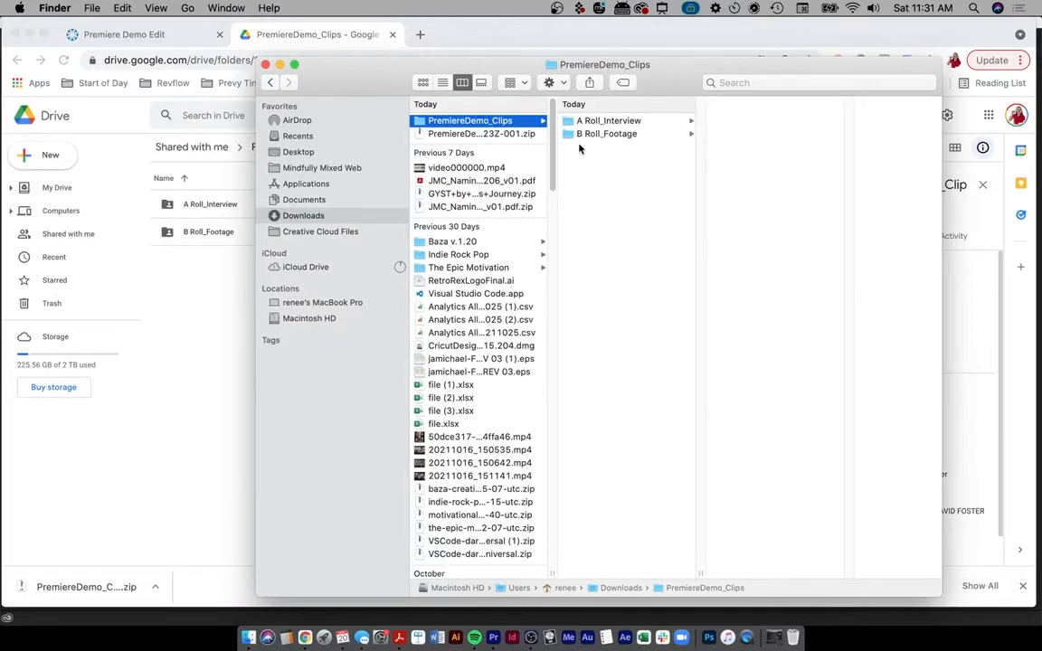
- Open a second Finder window at Desktop/MAIN/Business/Kent State University/MSOTW Fall 2021/05 - Premiere Pro (Week 12 -)
{"action": "key", "text": "super+t"}
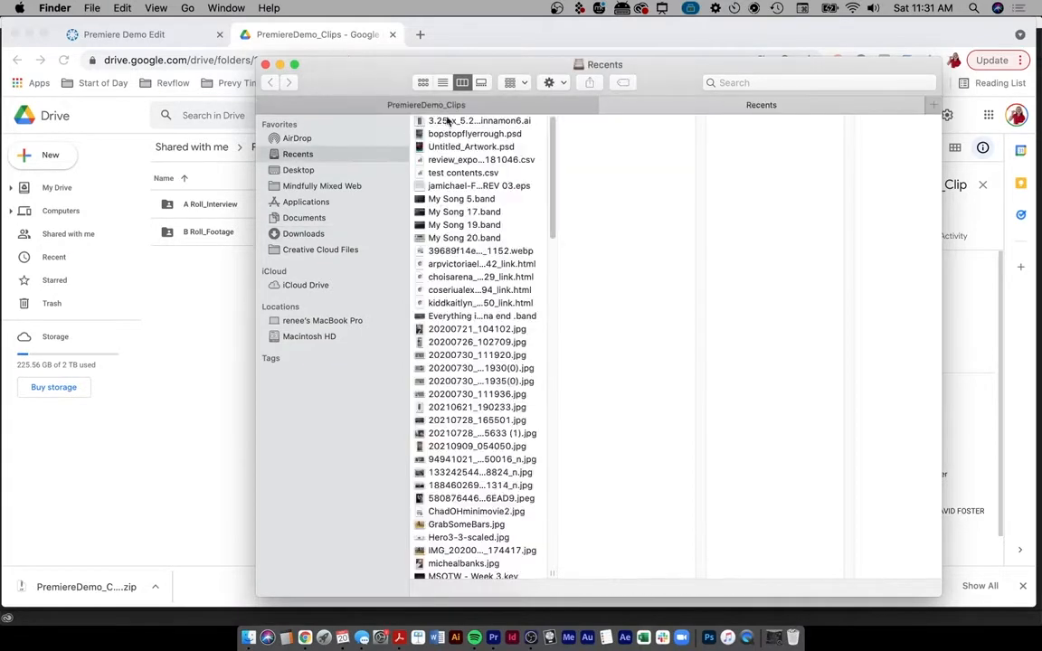
{"action": "left_click_drag", "start_coordinate": [746, 109], "coordinate": [151, 190]}
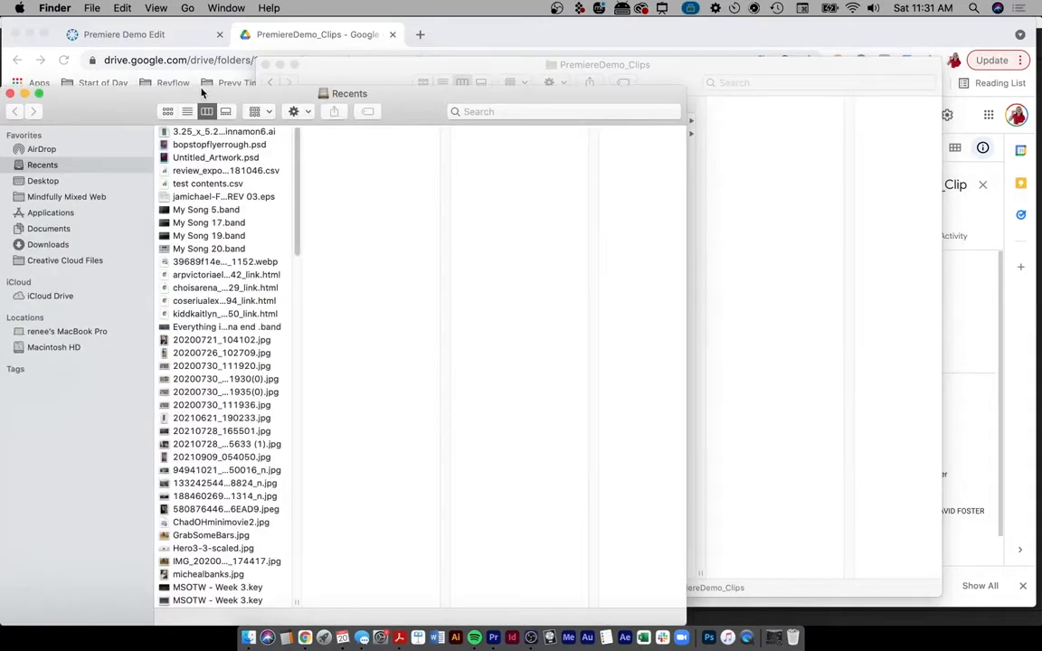
{"action": "left_click_drag", "start_coordinate": [202, 91], "coordinate": [388, 112]}
{"action": "left_click", "coordinate": [228, 202]}
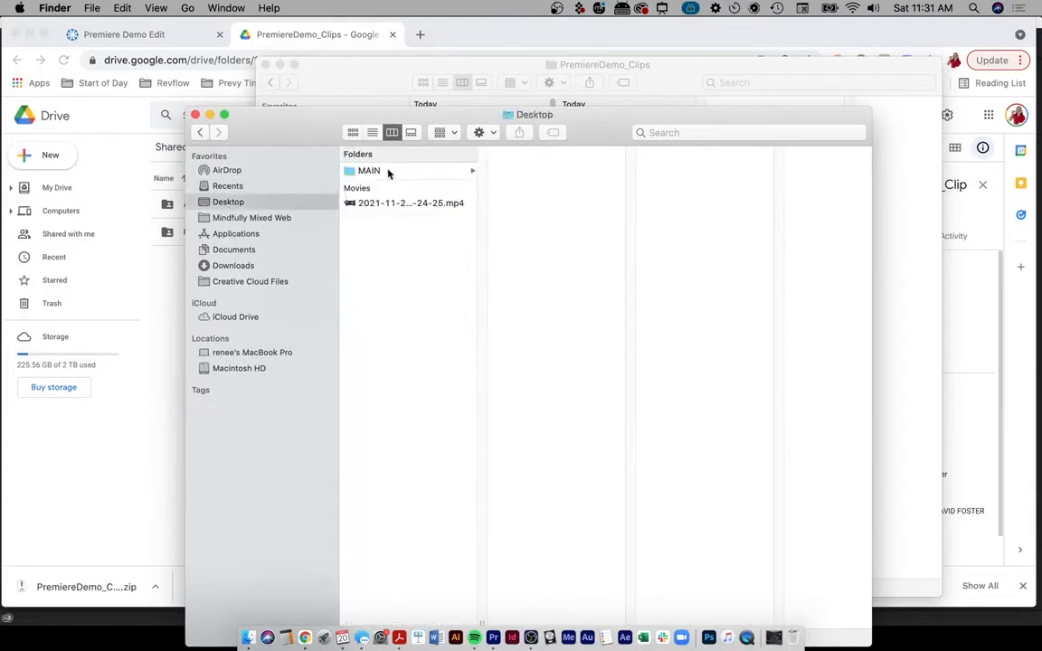
{"action": "left_click", "coordinate": [389, 171]}
{"action": "left_click", "coordinate": [534, 171]}
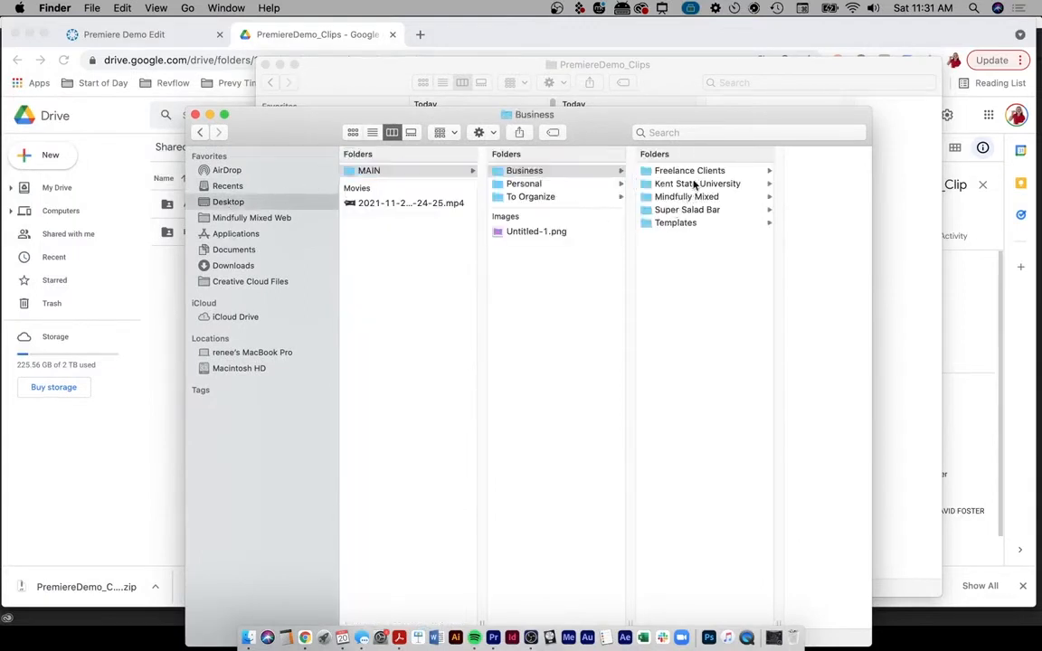
{"action": "left_click", "coordinate": [693, 182]}
{"action": "left_click", "coordinate": [787, 172]}
{"action": "left_click", "coordinate": [775, 237]}
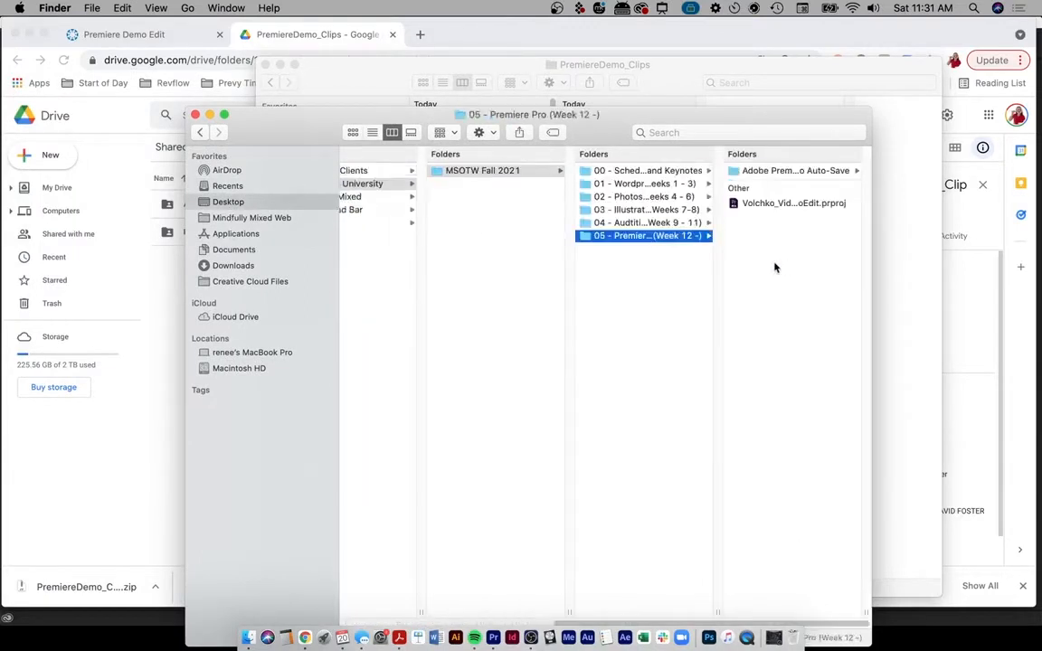
{"action": "left_click_drag", "start_coordinate": [765, 120], "coordinate": [608, 149]}
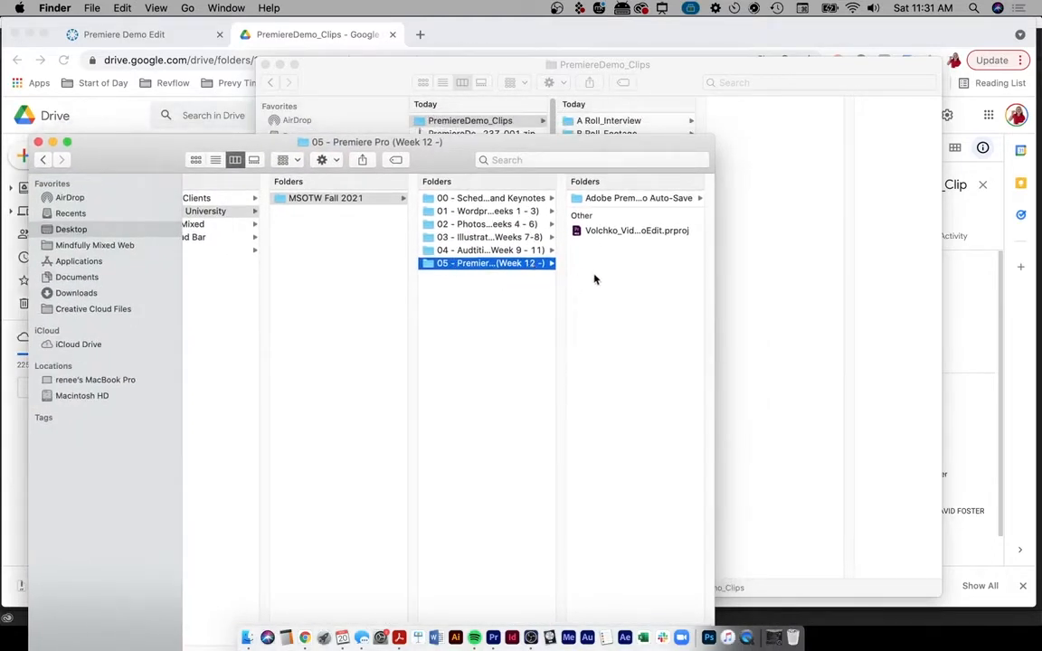
{"action": "left_click_drag", "start_coordinate": [593, 145], "coordinate": [506, 154]}
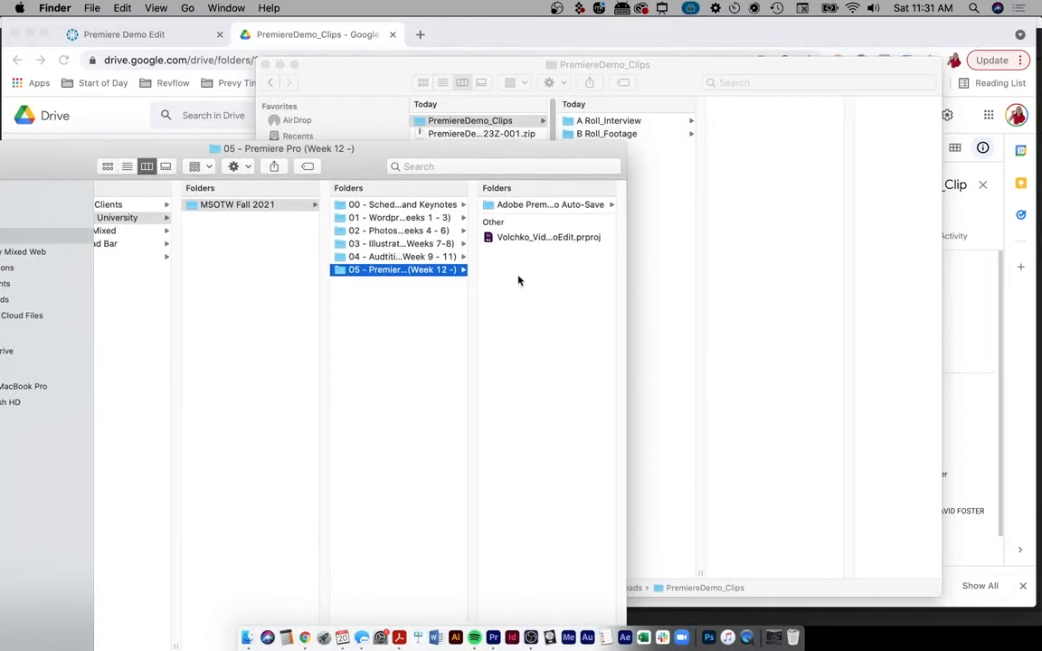
- Move PremiereDemo_Clips from Downloads into the 05 - Premiere Pro (Week 12 -) folder
{"action": "left_click", "coordinate": [468, 122]}
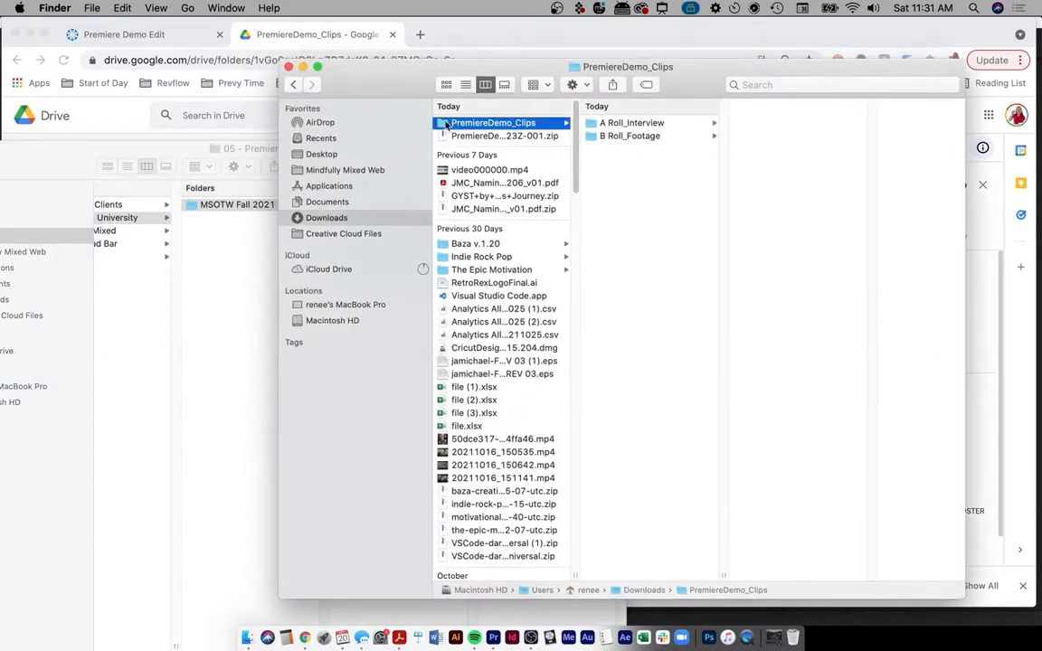
{"action": "left_click_drag", "start_coordinate": [440, 71], "coordinate": [817, 76]}
{"action": "left_click_drag", "start_coordinate": [819, 131], "coordinate": [527, 481]}
{"action": "left_click_drag", "start_coordinate": [538, 434], "coordinate": [539, 430]}
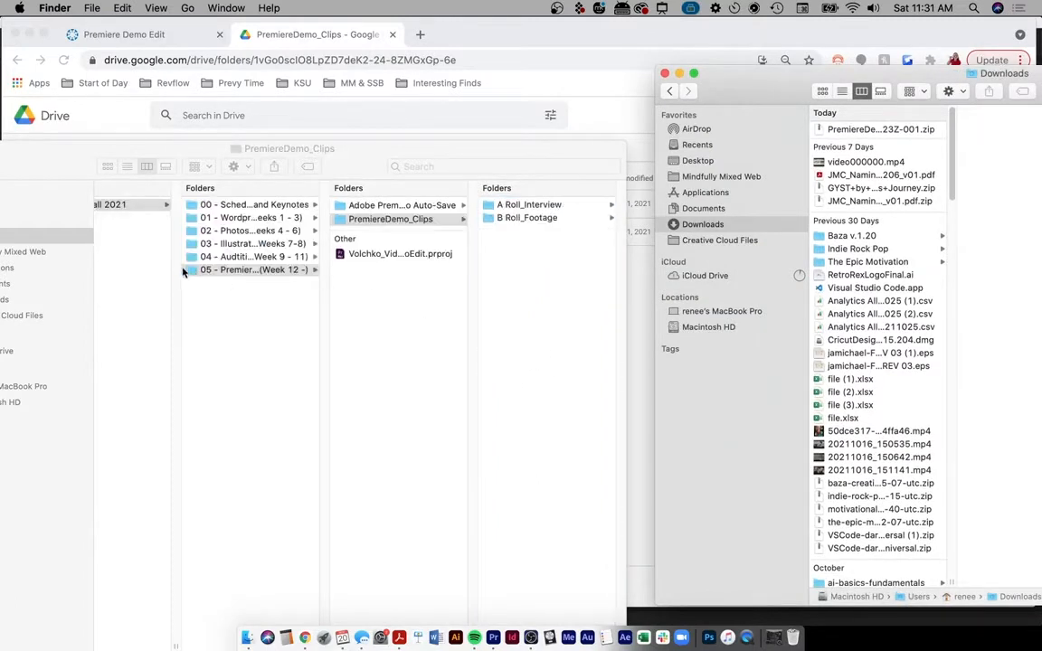
{"action": "key", "text": "ctrl+a"}
{"action": "mouse_move", "coordinate": [176, 263]}
{"action": "left_mouse_down"}
{"action": "mouse_move", "coordinate": [178, 275]}
{"action": "mouse_move", "coordinate": [321, 276]}
{"action": "mouse_move", "coordinate": [225, 267]}
{"action": "left_mouse_up"}
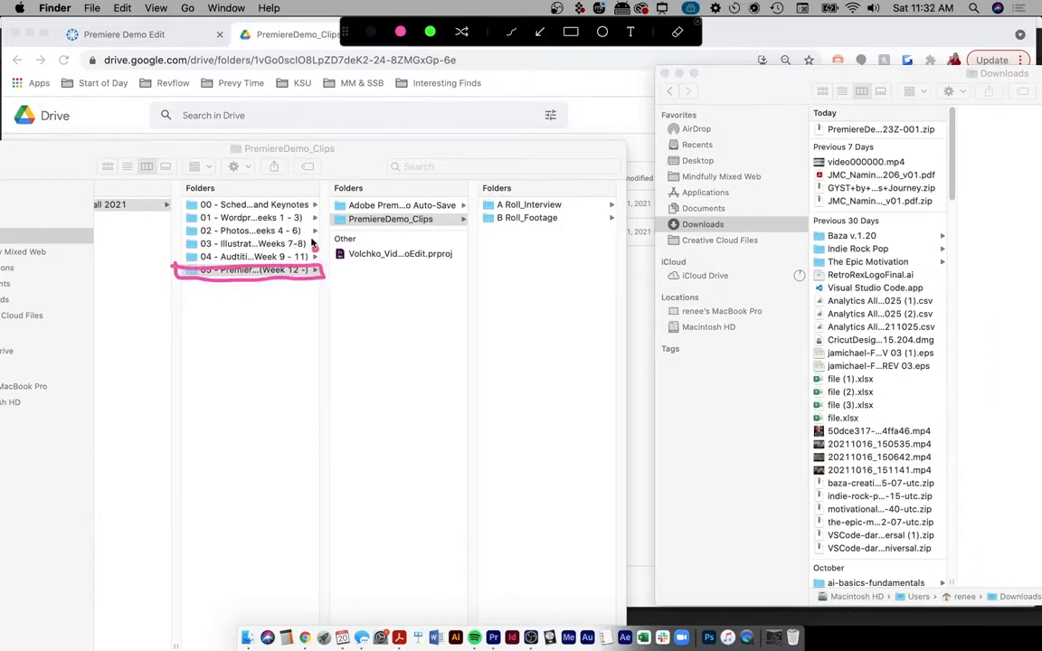
{"action": "left_click_drag", "start_coordinate": [323, 267], "coordinate": [337, 208]}
{"action": "left_click_drag", "start_coordinate": [326, 268], "coordinate": [452, 268]}
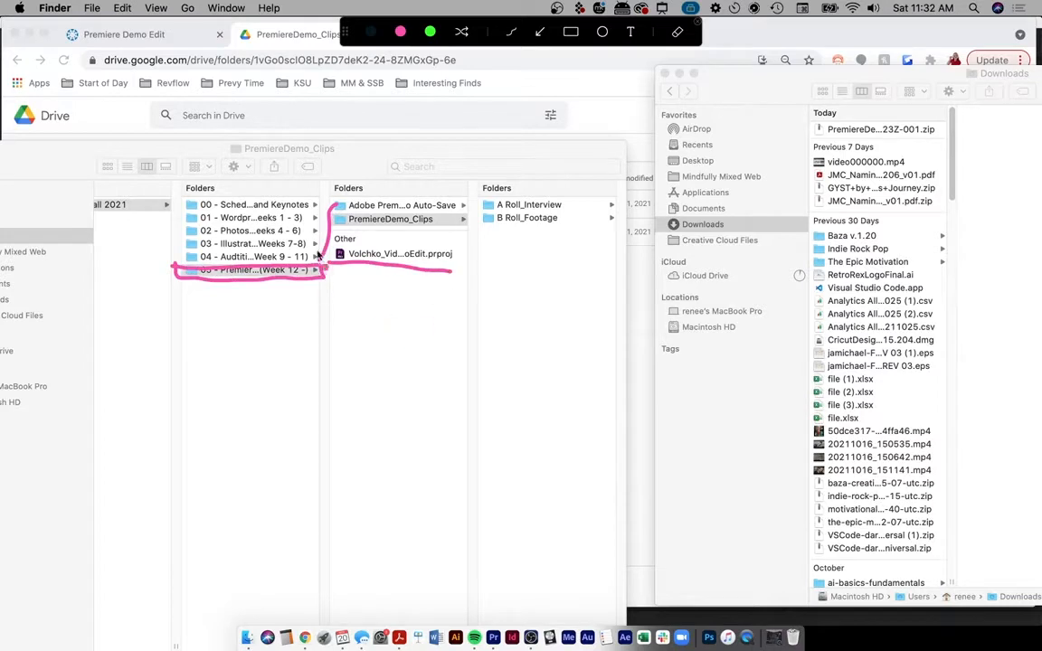
{"action": "left_click_drag", "start_coordinate": [338, 215], "coordinate": [432, 226]}
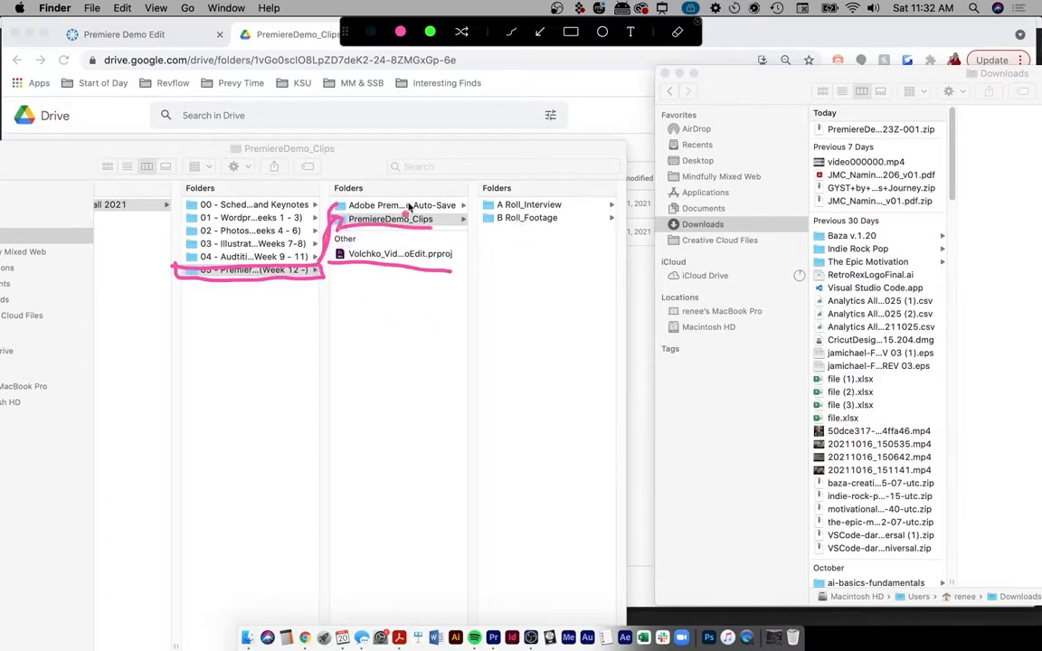
{"action": "left_click_drag", "start_coordinate": [378, 328], "coordinate": [400, 324]}
{"action": "left_click", "coordinate": [389, 345]}
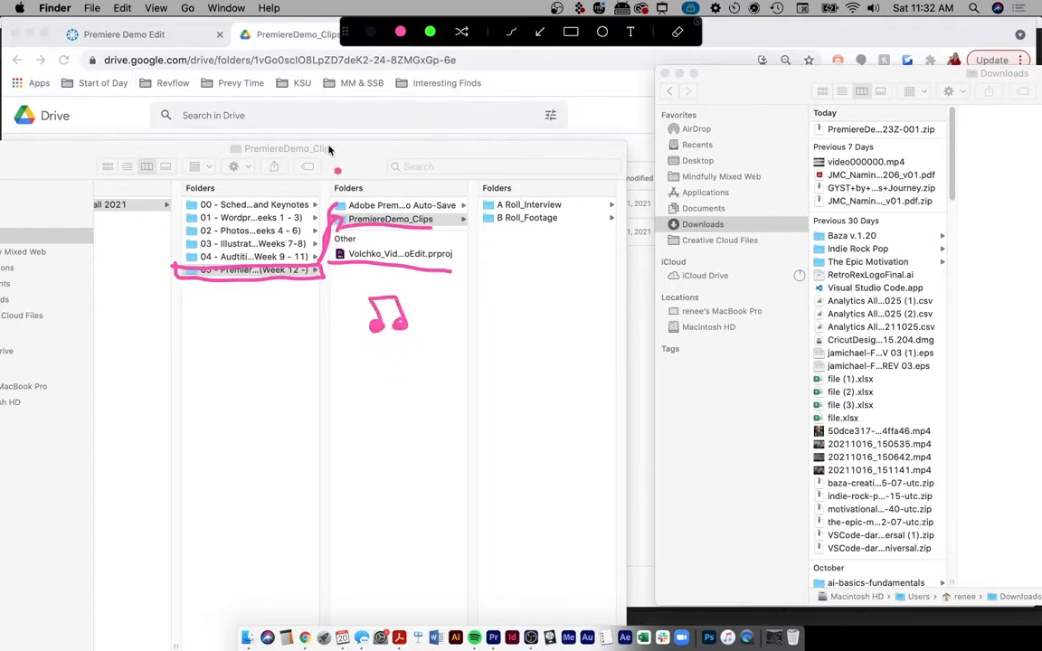
{"action": "left_click_drag", "start_coordinate": [327, 143], "coordinate": [332, 532]}
{"action": "mouse_move", "coordinate": [269, 373]}
{"action": "left_mouse_down"}
{"action": "mouse_move", "coordinate": [381, 388]}
{"action": "mouse_move", "coordinate": [365, 386]}
{"action": "mouse_move", "coordinate": [388, 404]}
{"action": "left_mouse_up"}
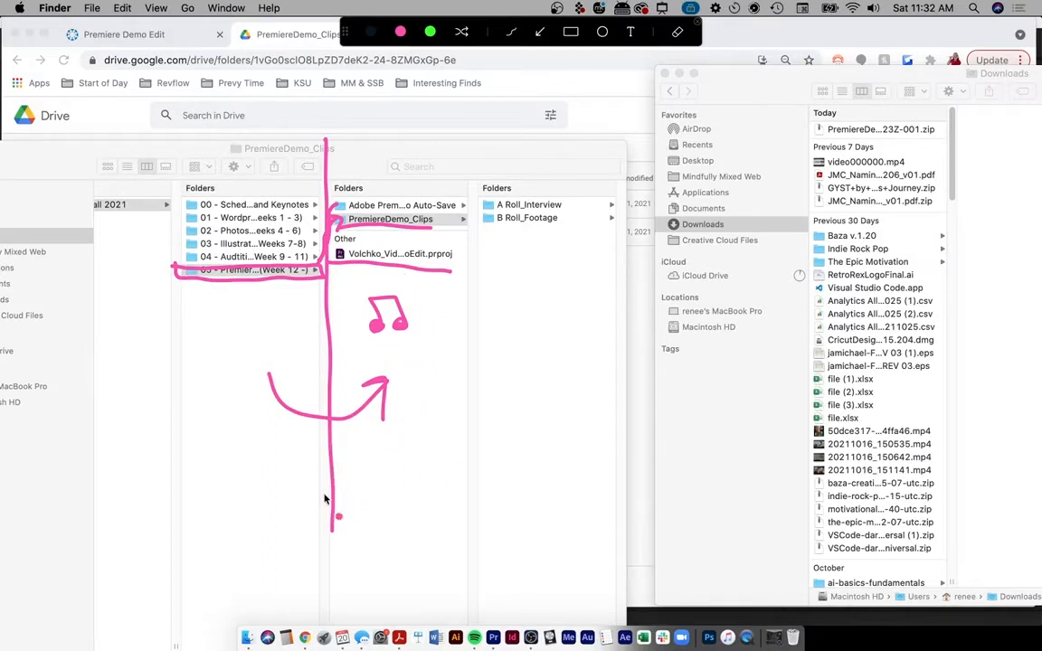
{"action": "mouse_move", "coordinate": [380, 460]}
{"action": "left_mouse_down"}
{"action": "mouse_move", "coordinate": [423, 466]}
{"action": "mouse_move", "coordinate": [386, 458]}
{"action": "mouse_move", "coordinate": [449, 507]}
{"action": "mouse_move", "coordinate": [407, 522]}
{"action": "mouse_move", "coordinate": [419, 573]}
{"action": "mouse_move", "coordinate": [389, 589]}
{"action": "mouse_move", "coordinate": [409, 568]}
{"action": "mouse_move", "coordinate": [389, 556]}
{"action": "left_mouse_up"}
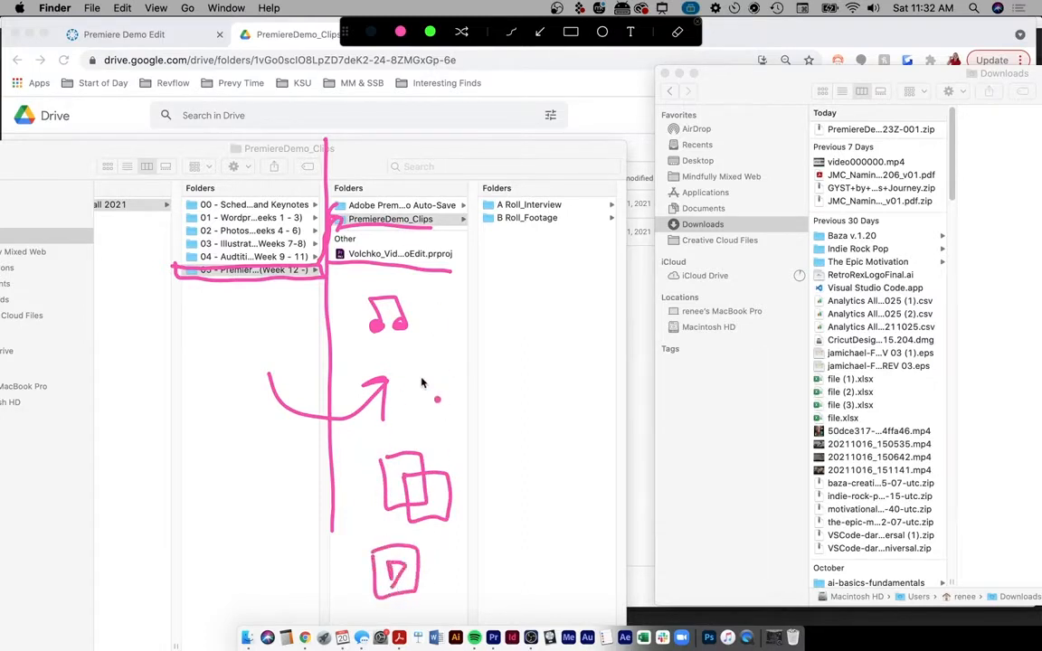
{"action": "left_click", "coordinate": [401, 403]}
{"action": "left_click_drag", "start_coordinate": [410, 394], "coordinate": [428, 399]}
{"action": "mouse_move", "coordinate": [436, 402]}
{"action": "left_mouse_down"}
{"action": "mouse_move", "coordinate": [448, 367]}
{"action": "mouse_move", "coordinate": [450, 398]}
{"action": "left_mouse_up"}
{"action": "left_click_drag", "start_coordinate": [404, 94], "coordinate": [406, 181]}
{"action": "mouse_move", "coordinate": [392, 136]}
{"action": "left_mouse_down"}
{"action": "mouse_move", "coordinate": [414, 181]}
{"action": "mouse_move", "coordinate": [434, 141]}
{"action": "left_mouse_up"}
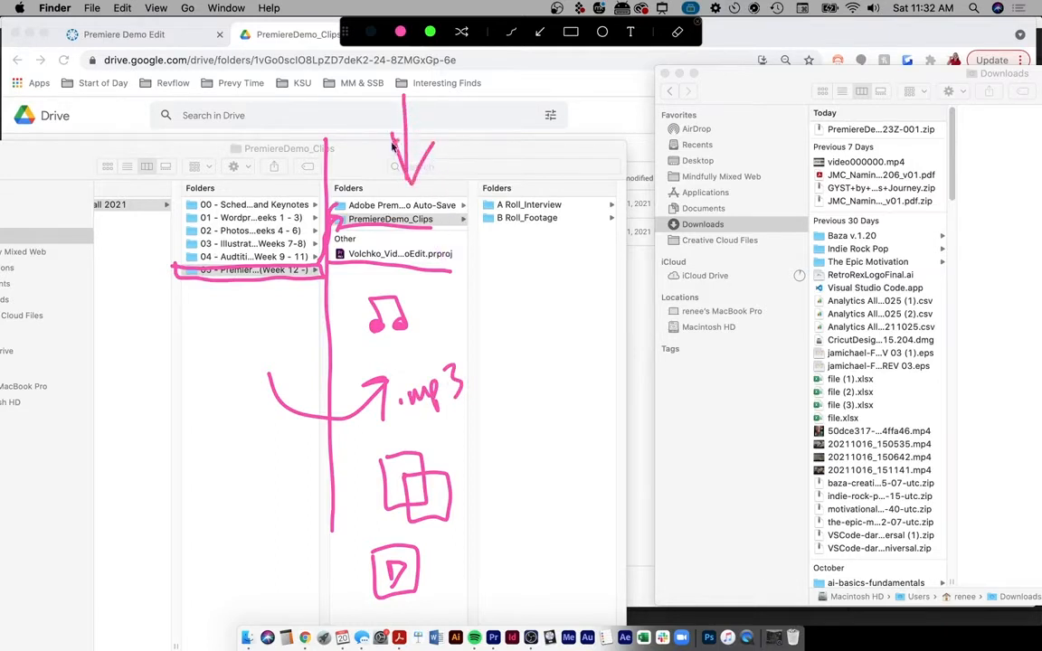
{"action": "key", "text": "Escape"}
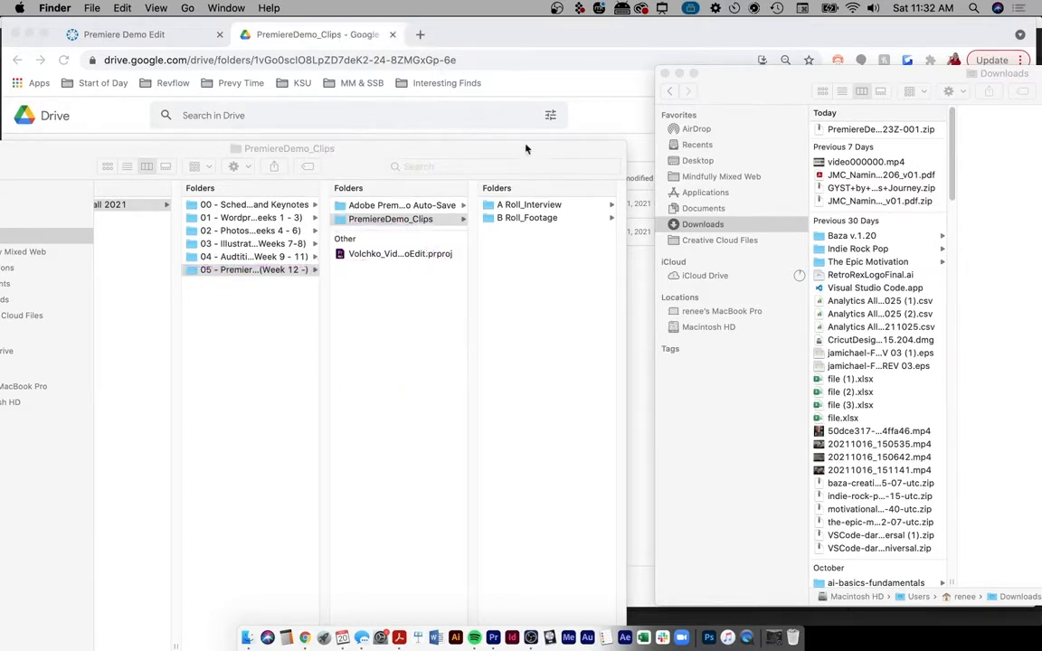
- Select A Roll_Interview and B Roll_Footage in Finder and drag them into Premiere's Project panel
{"action": "left_click_drag", "start_coordinate": [526, 148], "coordinate": [573, 125]}
{"action": "left_click_drag", "start_coordinate": [151, 124], "coordinate": [333, 62]}
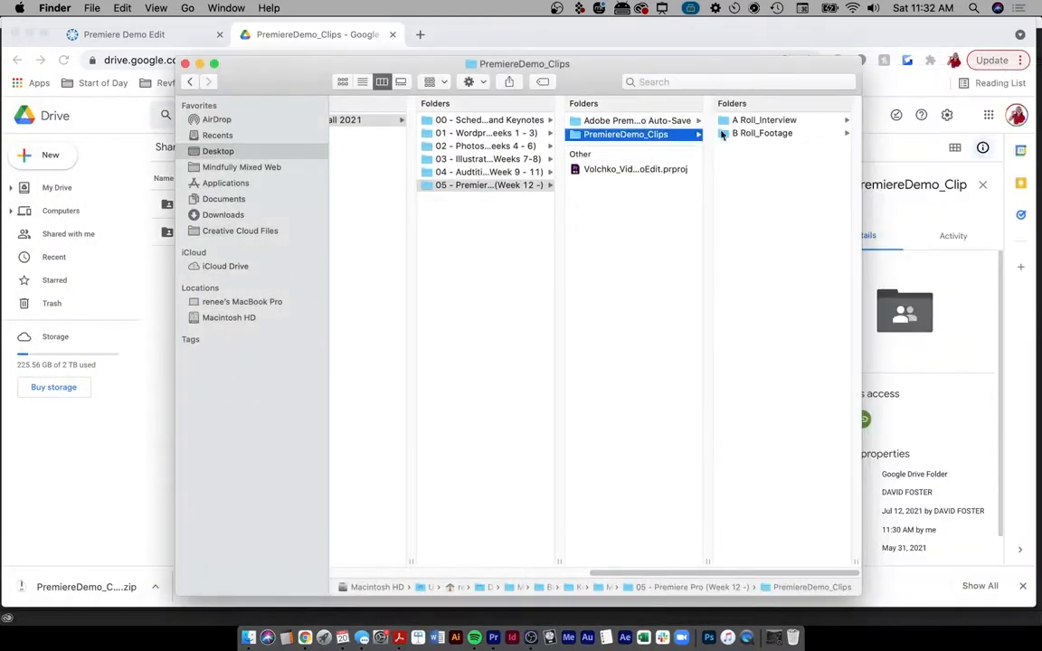
{"action": "left_click", "coordinate": [751, 122]}
{"action": "left_click", "coordinate": [611, 135], "text": "shift"}
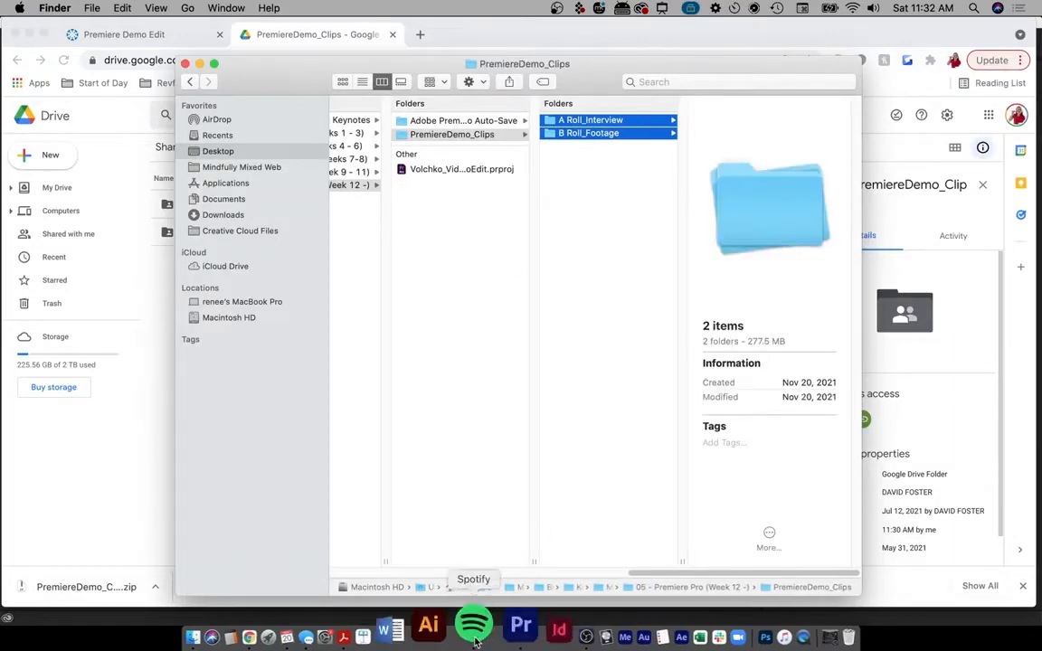
{"action": "left_click", "coordinate": [493, 634]}
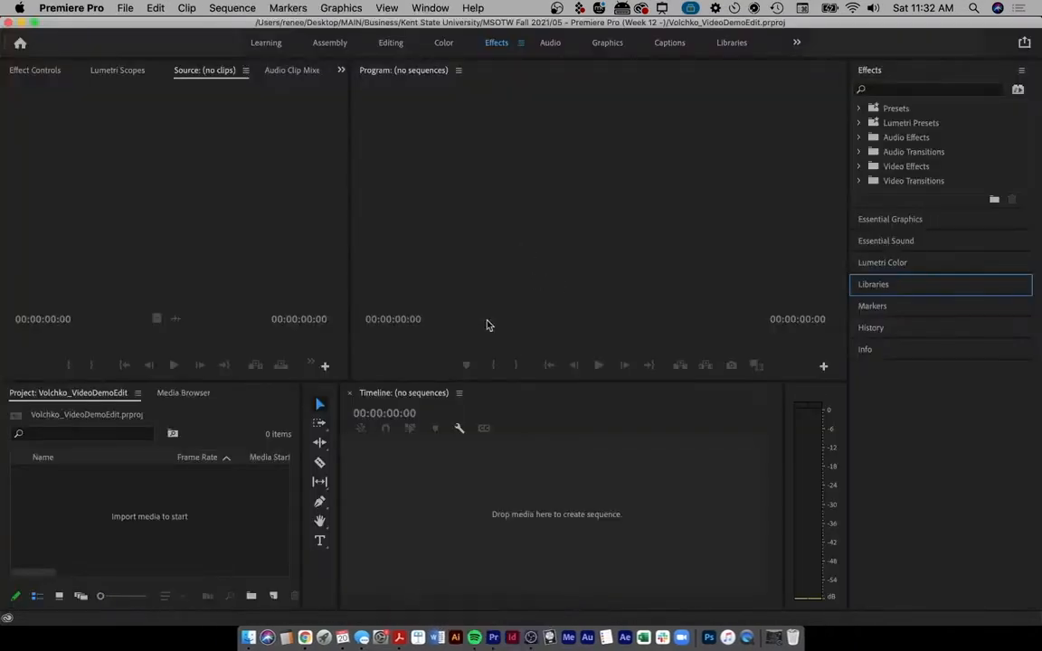
{"action": "left_click", "coordinate": [248, 638]}
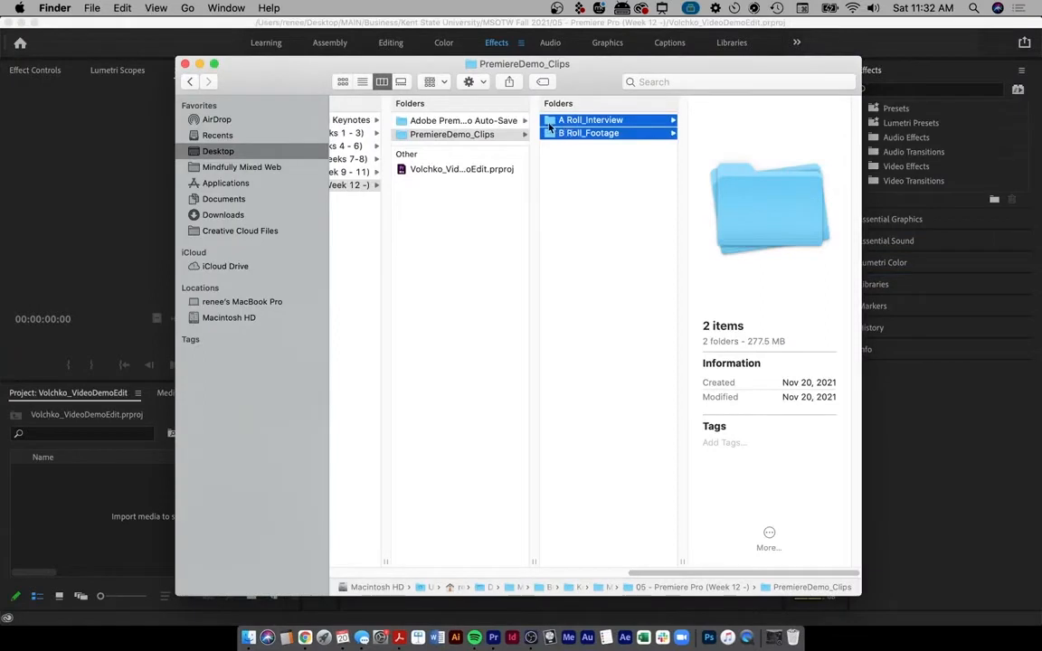
{"action": "left_click_drag", "start_coordinate": [549, 128], "coordinate": [113, 516]}
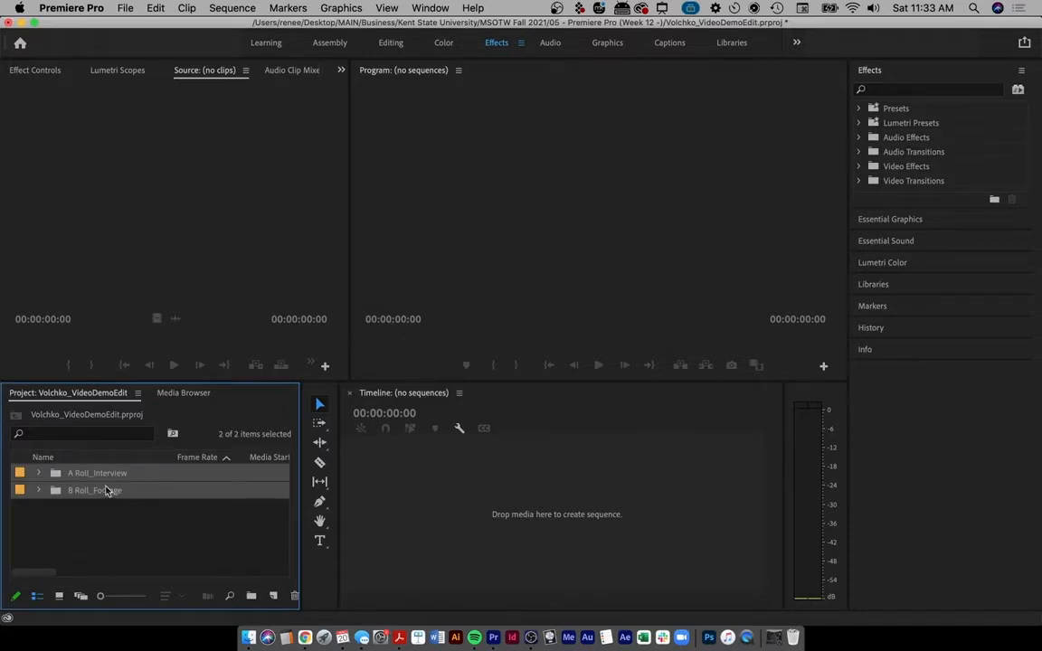
- Dismiss the Import dialog twice without bringing in any more media
{"action": "left_click", "coordinate": [156, 534]}
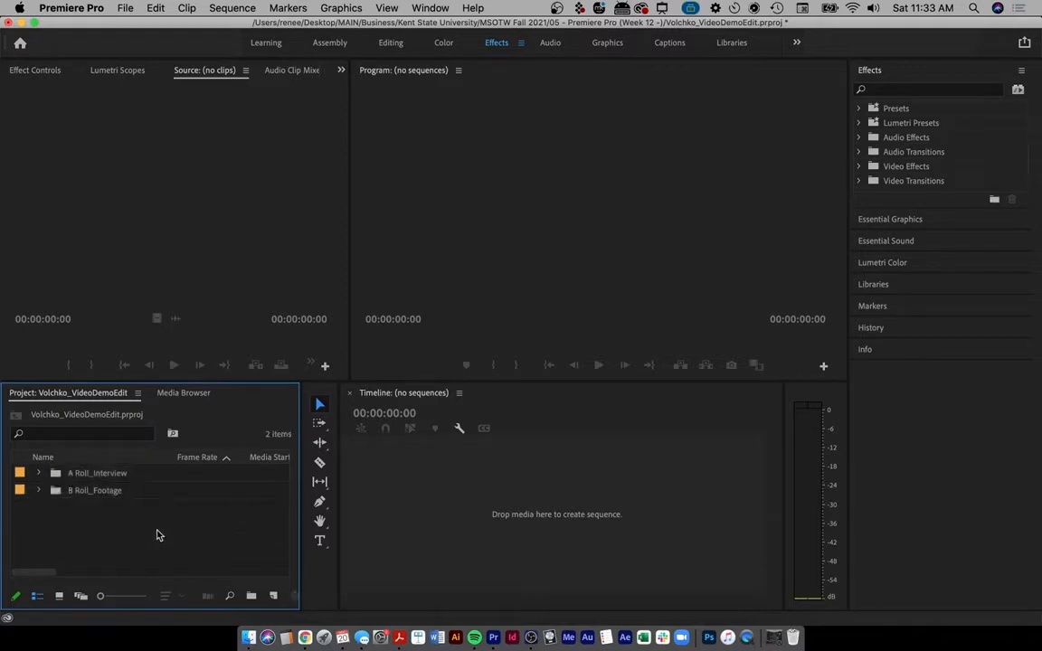
{"action": "double_click", "coordinate": [146, 546]}
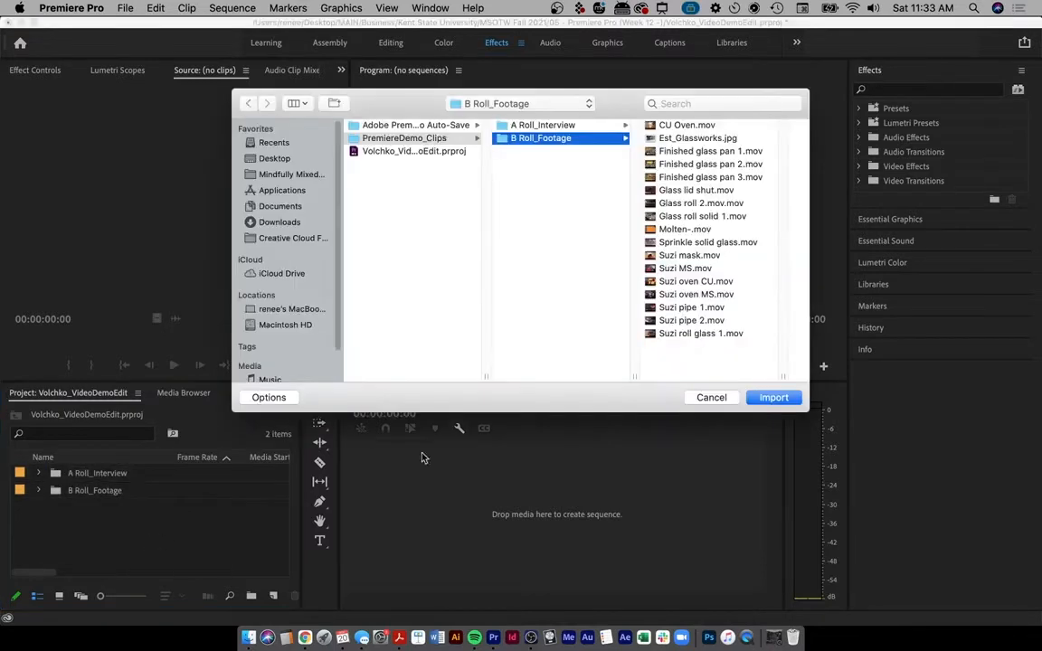
{"action": "left_click", "coordinate": [715, 397]}
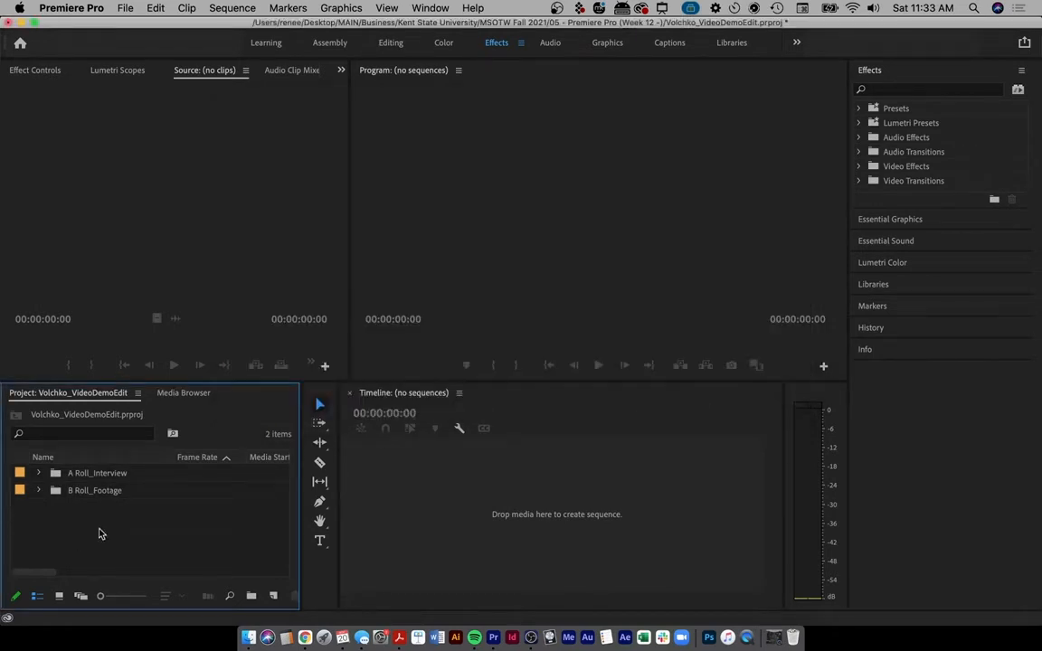
{"action": "double_click", "coordinate": [100, 534]}
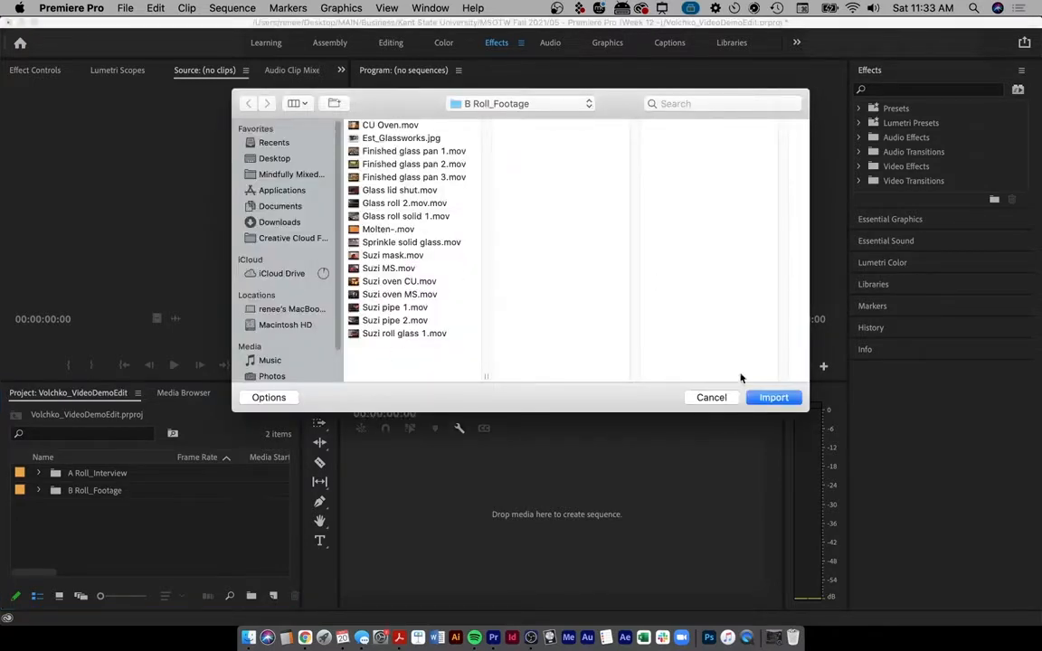
{"action": "left_click", "coordinate": [712, 397]}
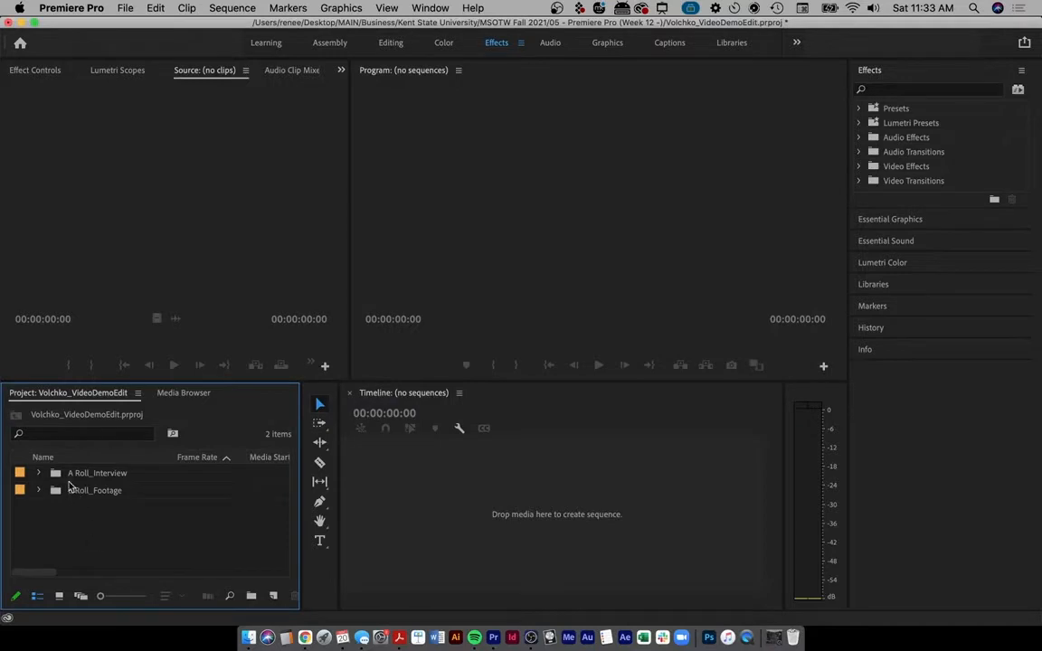
- Expand the A Roll_Interview bin and load the Design and spontaneity clip in the Source Monitor
{"action": "left_click", "coordinate": [88, 476]}
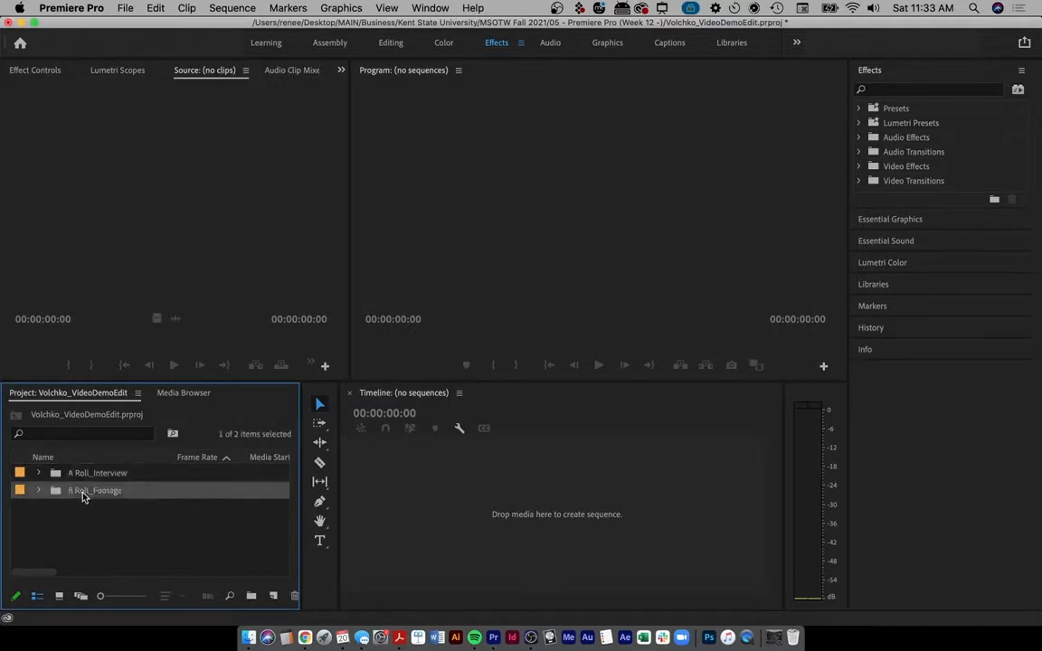
{"action": "left_click", "coordinate": [39, 474]}
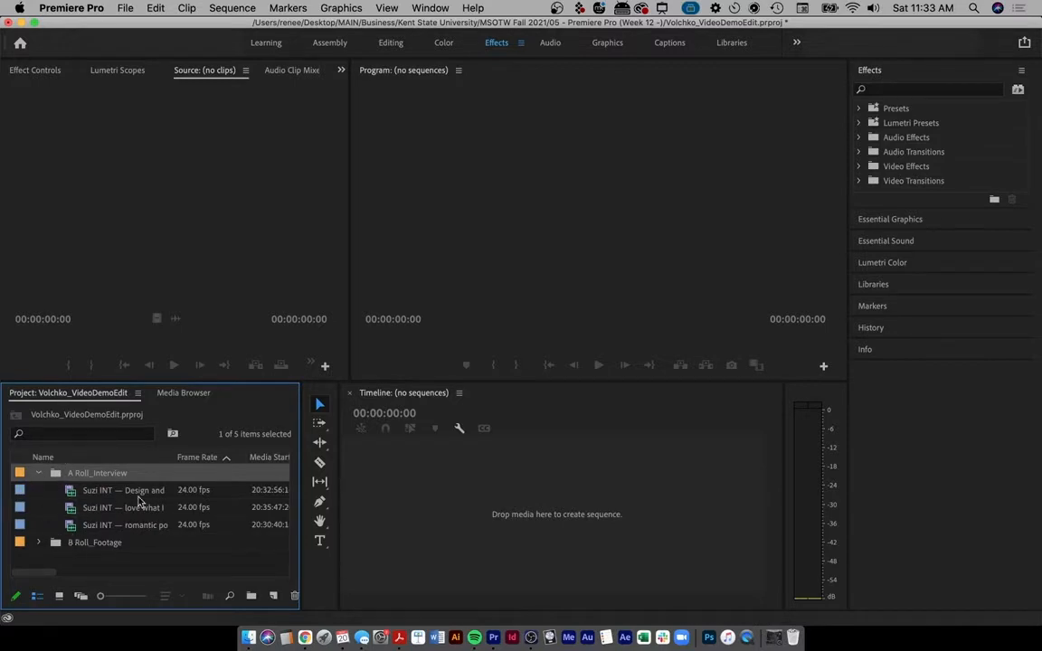
{"action": "double_click", "coordinate": [73, 495]}
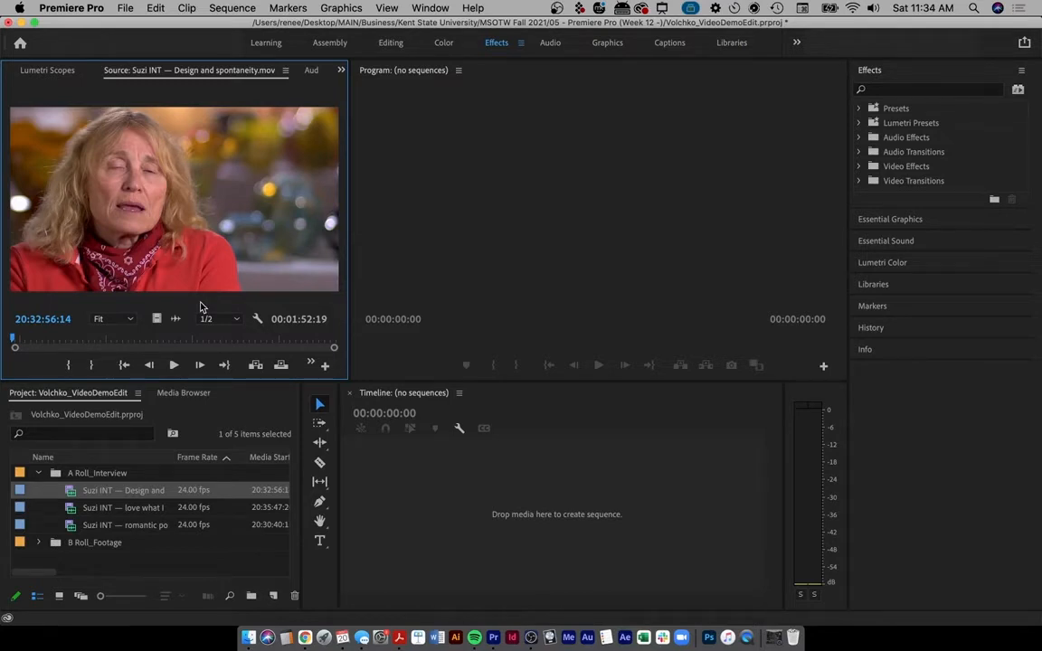
{"action": "key", "text": "ctrl+a"}
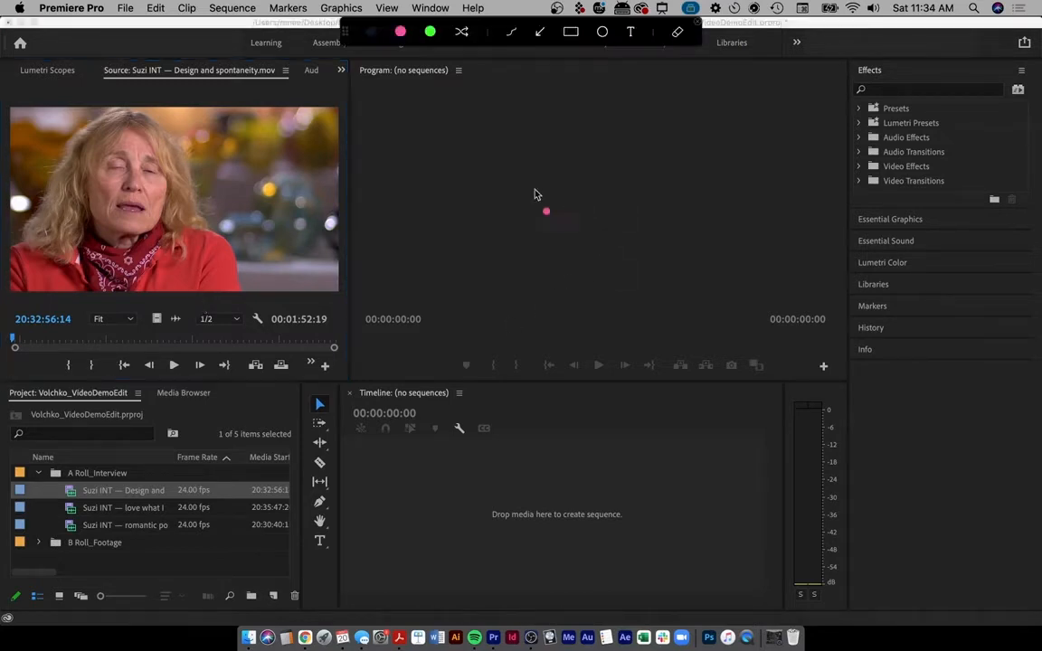
{"action": "left_click_drag", "start_coordinate": [490, 212], "coordinate": [491, 215]}
{"action": "left_click", "coordinate": [494, 132]}
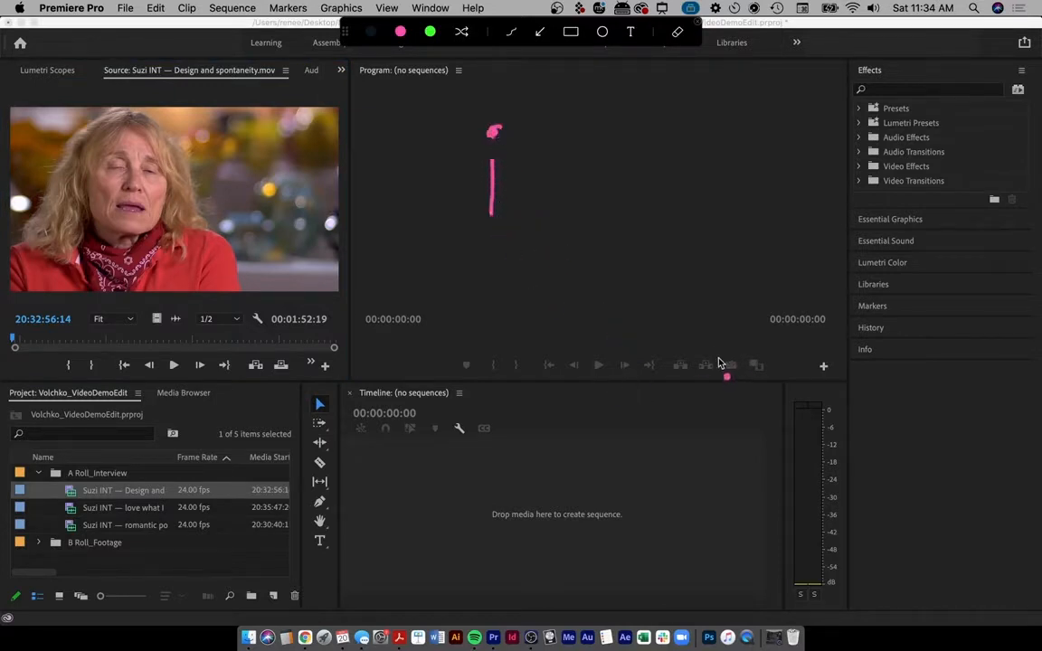
{"action": "mouse_move", "coordinate": [665, 179]}
{"action": "left_mouse_down"}
{"action": "mouse_move", "coordinate": [637, 177]}
{"action": "mouse_move", "coordinate": [654, 164]}
{"action": "left_mouse_up"}
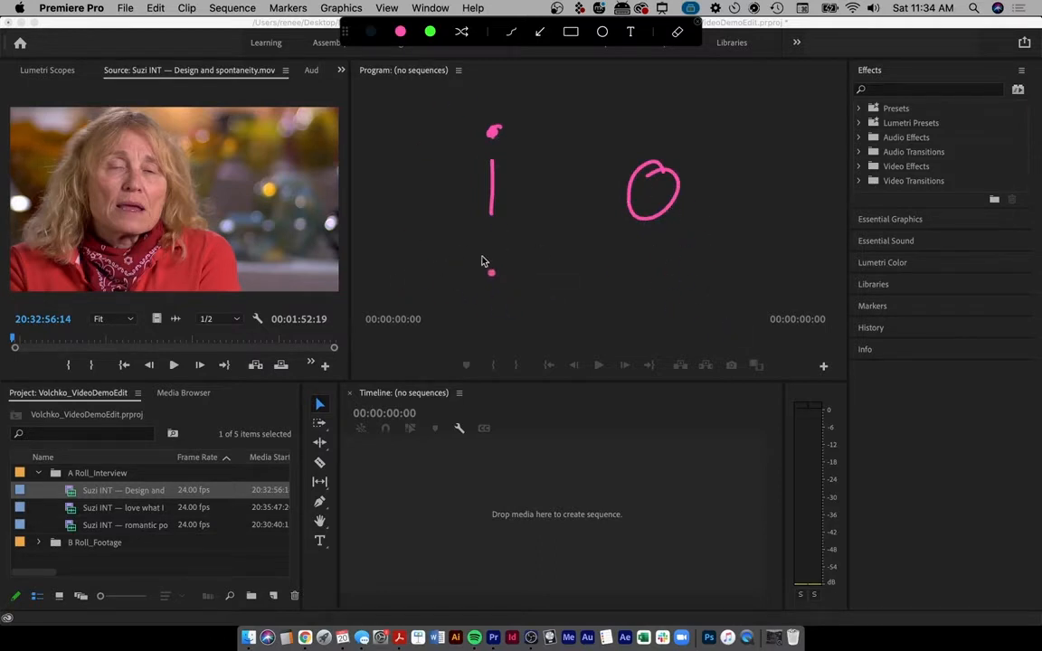
{"action": "mouse_move", "coordinate": [493, 252]}
{"action": "left_mouse_down"}
{"action": "mouse_move", "coordinate": [482, 299]}
{"action": "mouse_move", "coordinate": [521, 283]}
{"action": "mouse_move", "coordinate": [632, 284]}
{"action": "left_mouse_up"}
{"action": "mouse_move", "coordinate": [637, 245]}
{"action": "left_mouse_down"}
{"action": "mouse_move", "coordinate": [652, 277]}
{"action": "mouse_move", "coordinate": [637, 322]}
{"action": "left_mouse_up"}
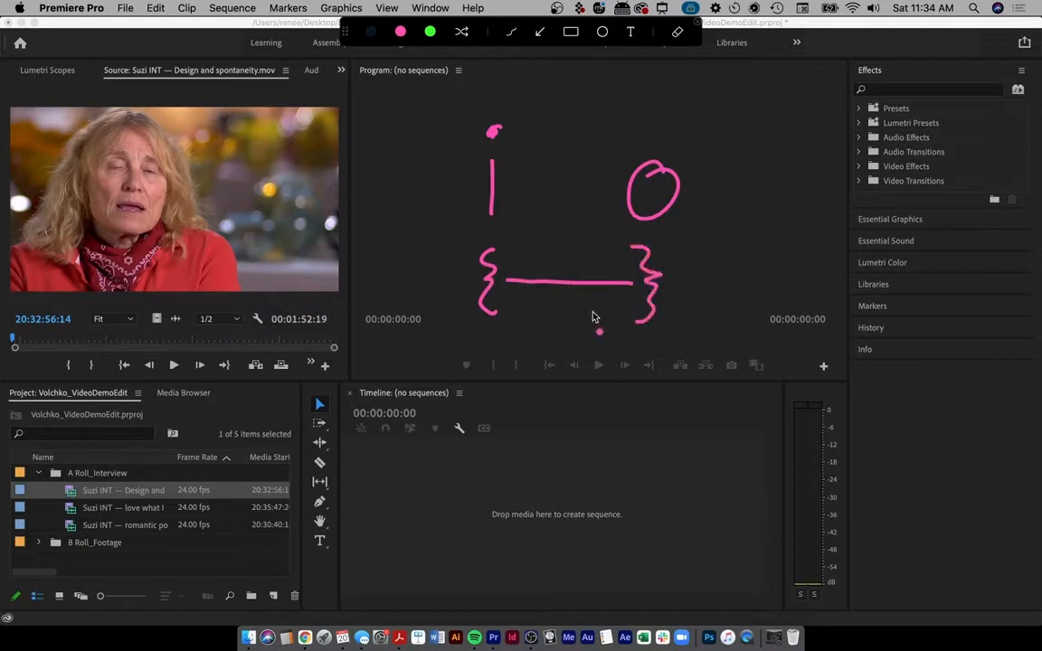
{"action": "mouse_move", "coordinate": [489, 71]}
{"action": "left_mouse_down"}
{"action": "mouse_move", "coordinate": [490, 105]}
{"action": "mouse_move", "coordinate": [509, 84]}
{"action": "left_mouse_up"}
{"action": "mouse_move", "coordinate": [657, 89]}
{"action": "left_mouse_down"}
{"action": "mouse_move", "coordinate": [657, 126]}
{"action": "mouse_move", "coordinate": [680, 93]}
{"action": "left_mouse_up"}
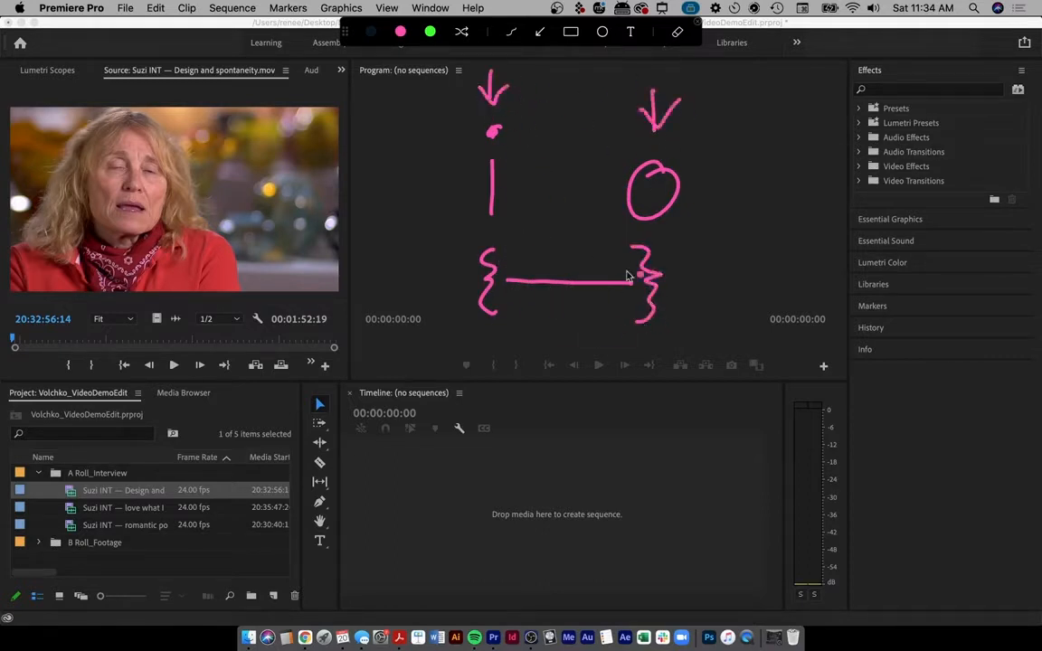
{"action": "key", "text": "Escape"}
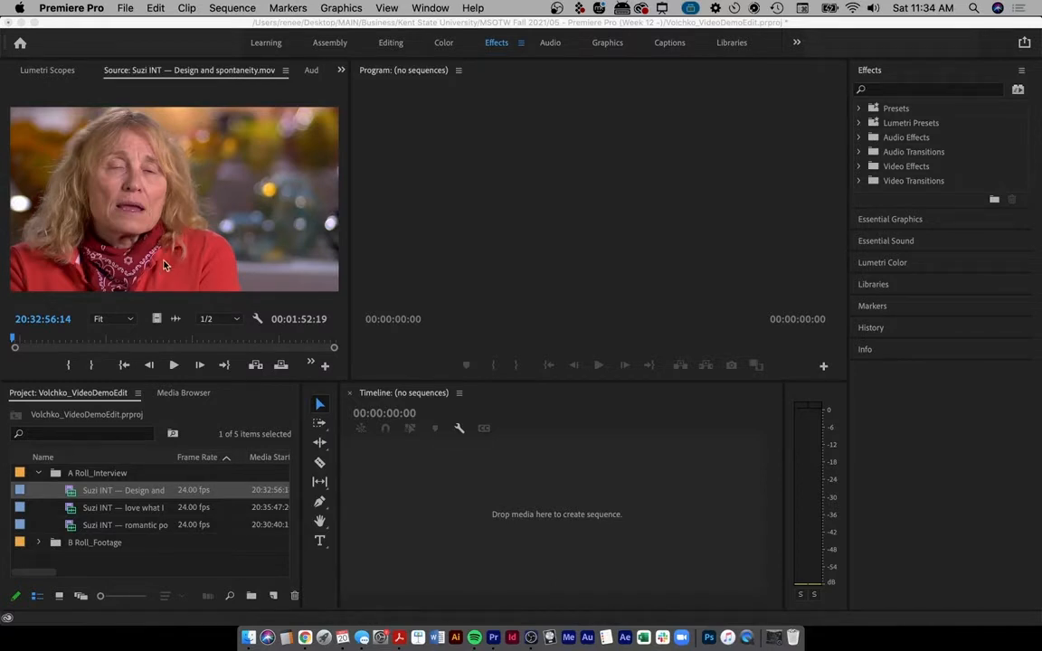
- Play the Design and spontaneity clip in the Source Monitor, stopping at 20:33:16:12
{"action": "key", "text": "XF86AudioRaiseVolume"}
{"action": "left_click", "coordinate": [126, 299]}
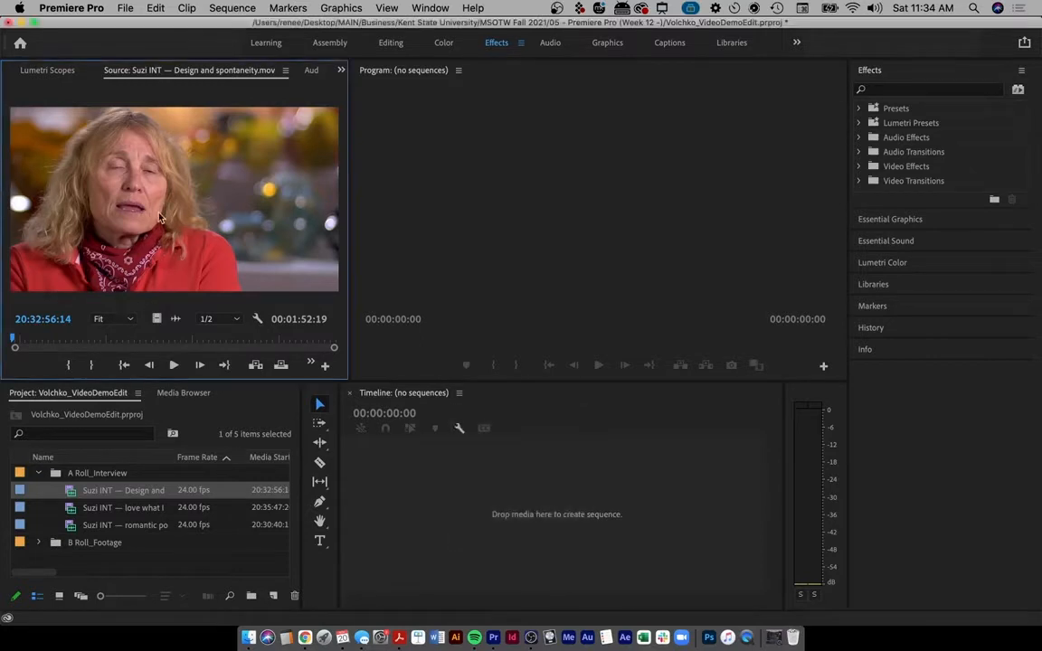
{"action": "key", "text": "ctrl+a"}
{"action": "mouse_move", "coordinate": [2, 61]}
{"action": "left_mouse_down"}
{"action": "mouse_move", "coordinate": [0, 367]}
{"action": "mouse_move", "coordinate": [20, 382]}
{"action": "mouse_move", "coordinate": [350, 391]}
{"action": "mouse_move", "coordinate": [345, 85]}
{"action": "mouse_move", "coordinate": [335, 64]}
{"action": "mouse_move", "coordinate": [2, 65]}
{"action": "left_mouse_up"}
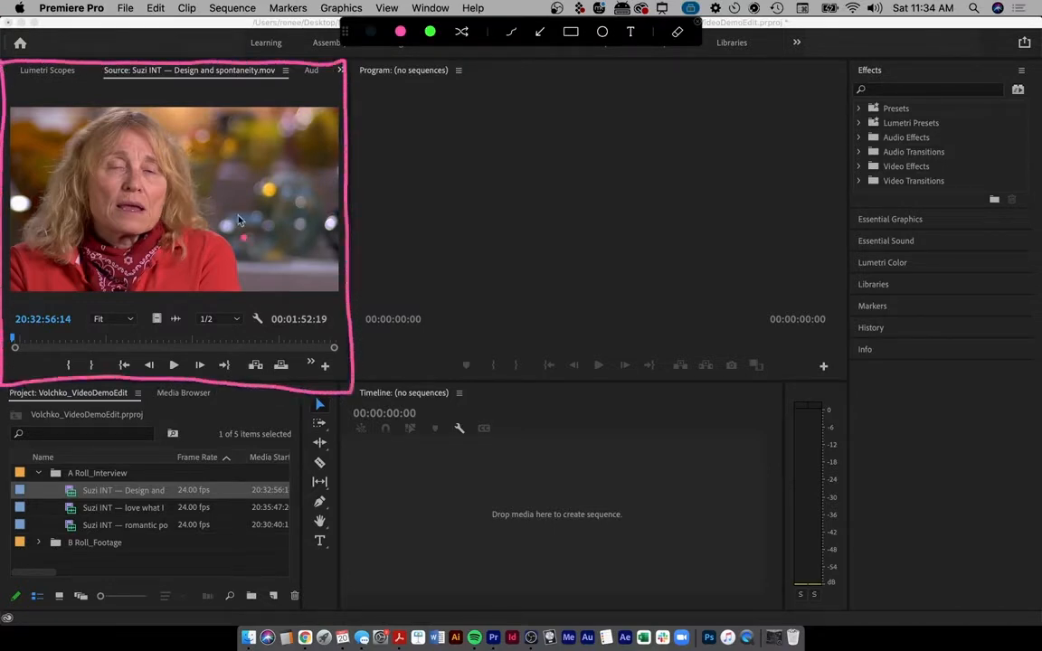
{"action": "key", "text": "ctrl+a"}
{"action": "left_click", "coordinate": [268, 112]}
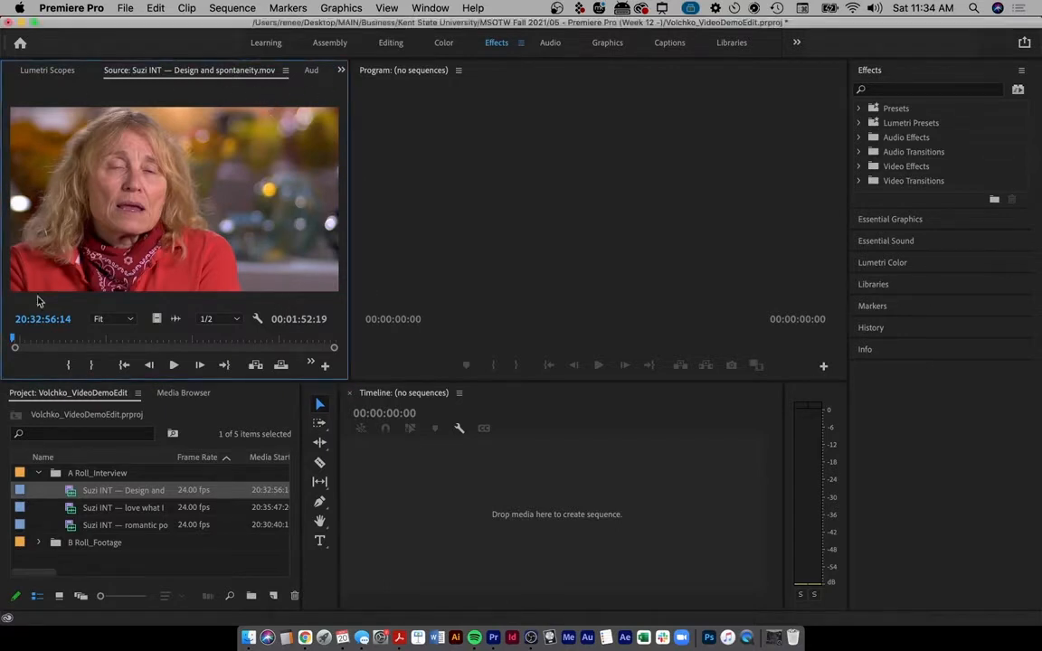
{"action": "left_click", "coordinate": [540, 452]}
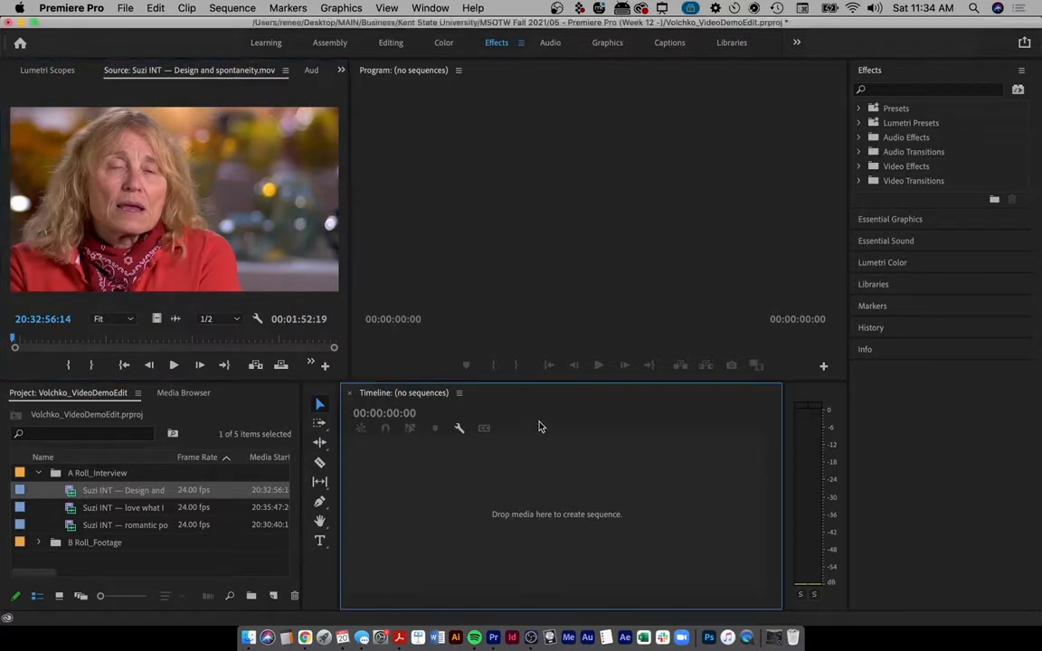
{"action": "left_click", "coordinate": [504, 211]}
{"action": "left_click", "coordinate": [251, 94]}
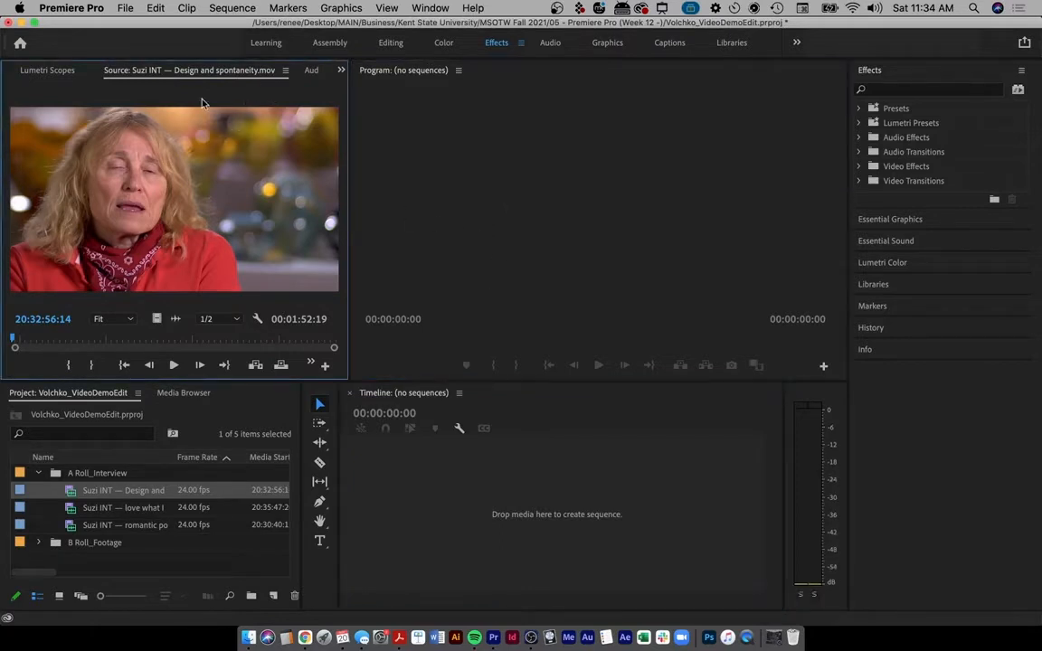
{"action": "left_click", "coordinate": [174, 366]}
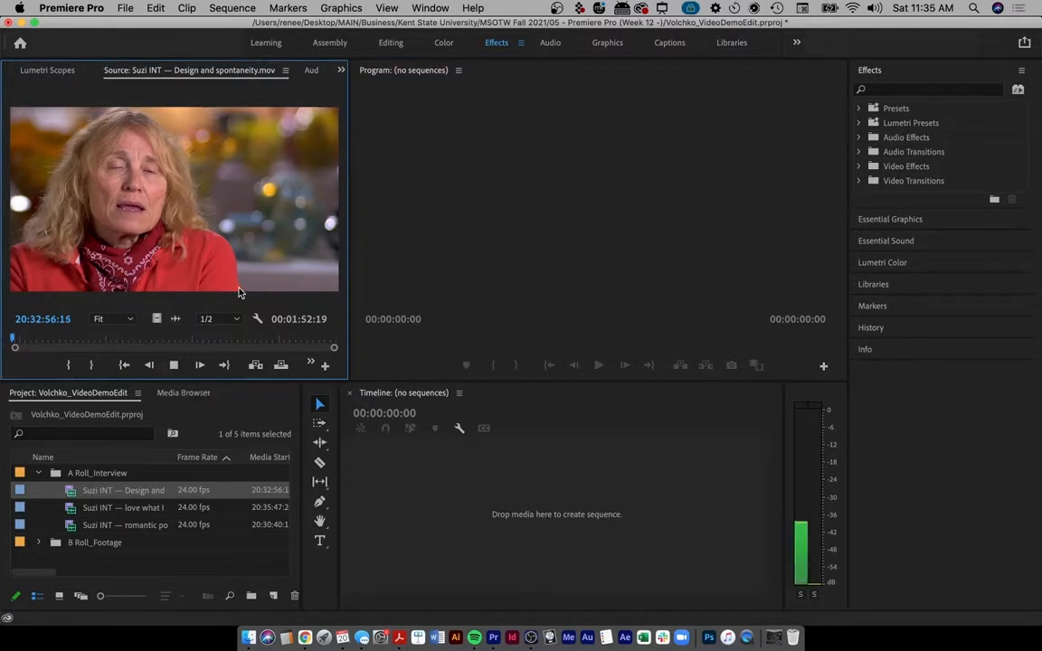
{"action": "key", "text": "XF86AudioRaiseVolume"}
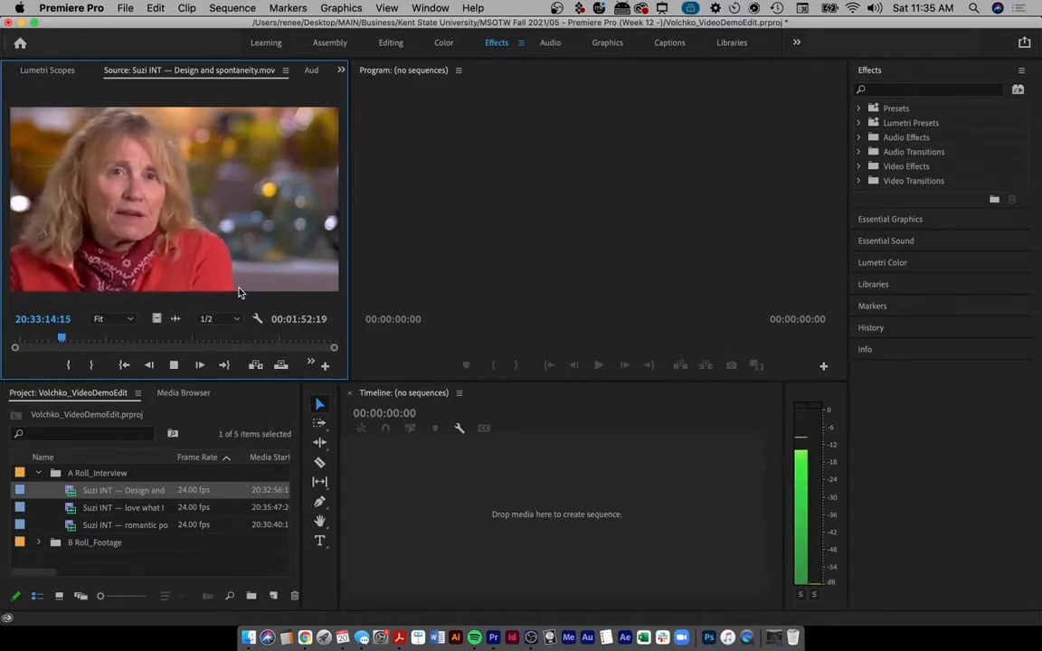
{"action": "key", "text": "space"}
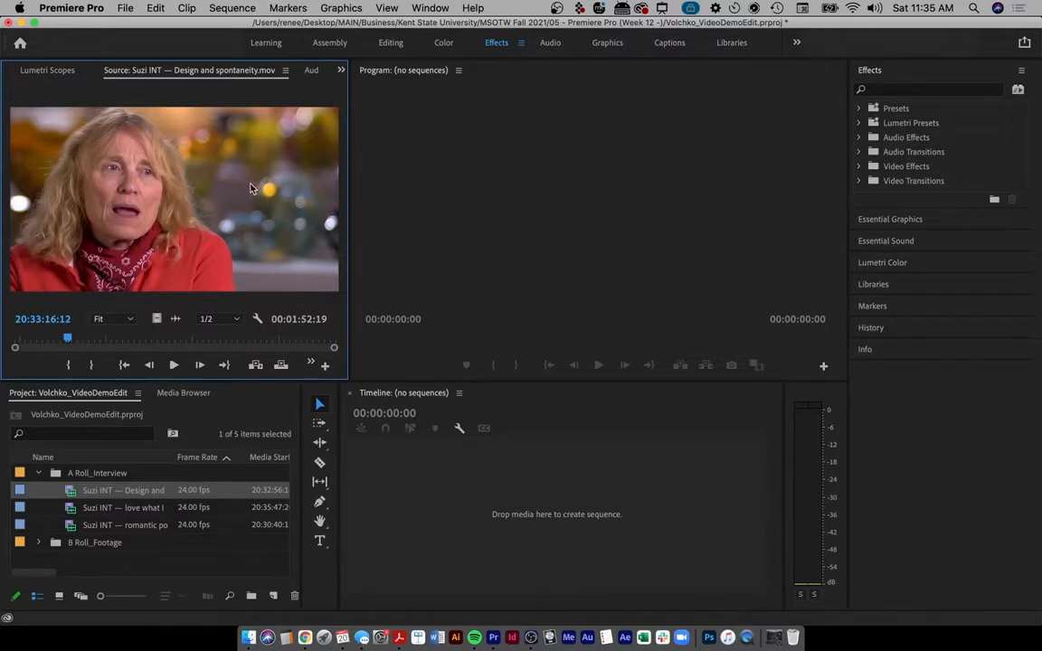
- Sketch quick annotations over the frame, then play on and stop at 20:33:18:22
{"action": "key", "text": "ctrl+a"}
{"action": "mouse_move", "coordinate": [246, 143]}
{"action": "left_mouse_down"}
{"action": "mouse_move", "coordinate": [240, 186]}
{"action": "mouse_move", "coordinate": [284, 208]}
{"action": "left_mouse_up"}
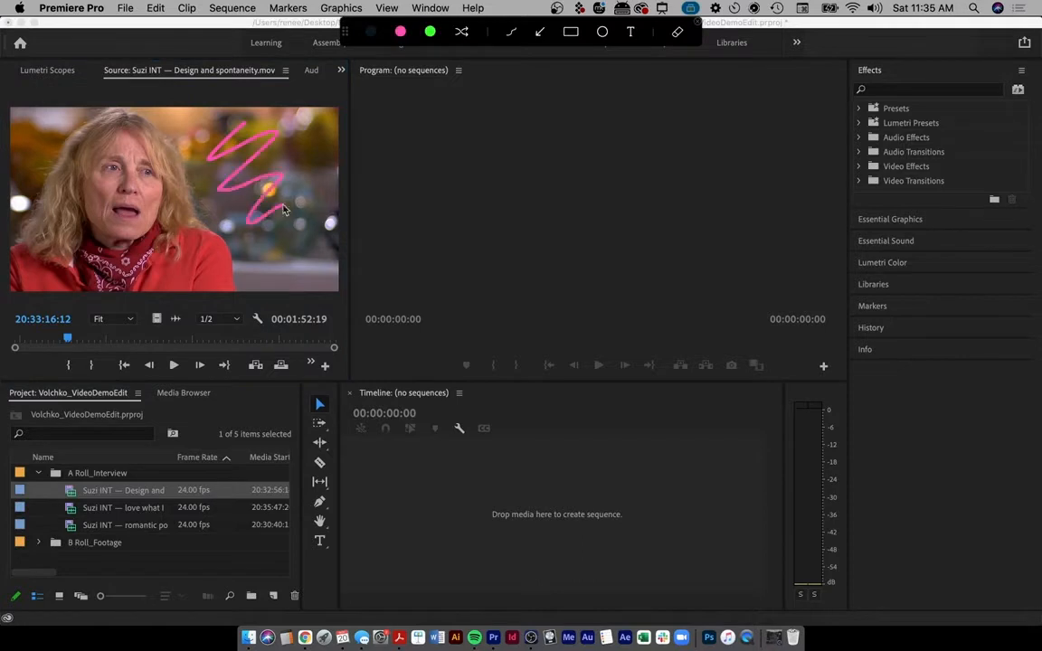
{"action": "key", "text": "Escape"}
{"action": "key", "text": "ctrl+a"}
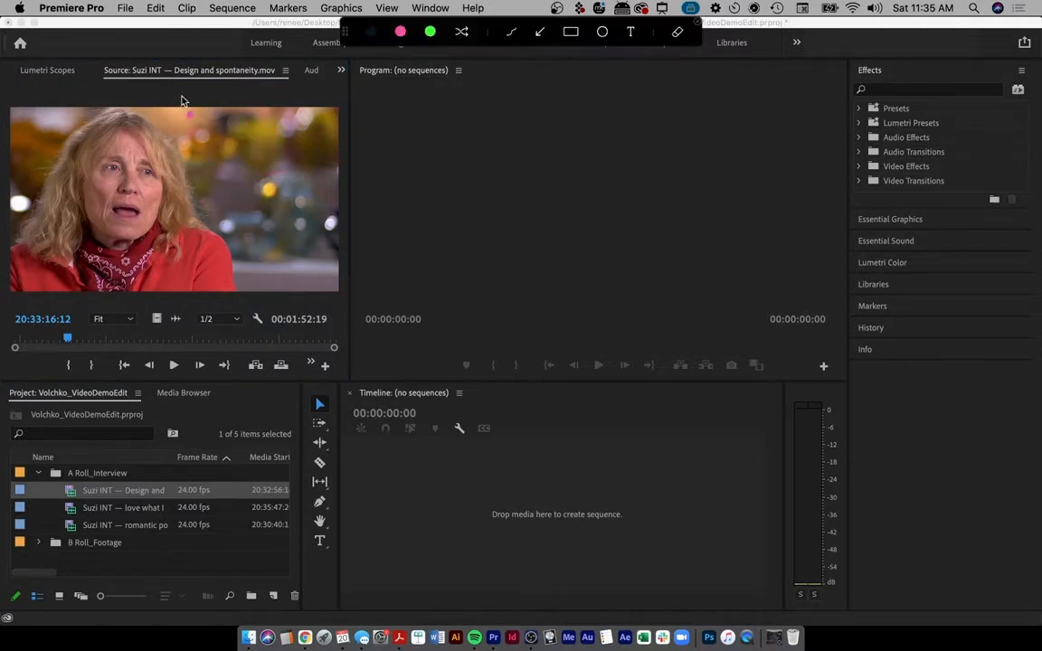
{"action": "left_click_drag", "start_coordinate": [181, 98], "coordinate": [154, 125]}
{"action": "key", "text": "Escape"}
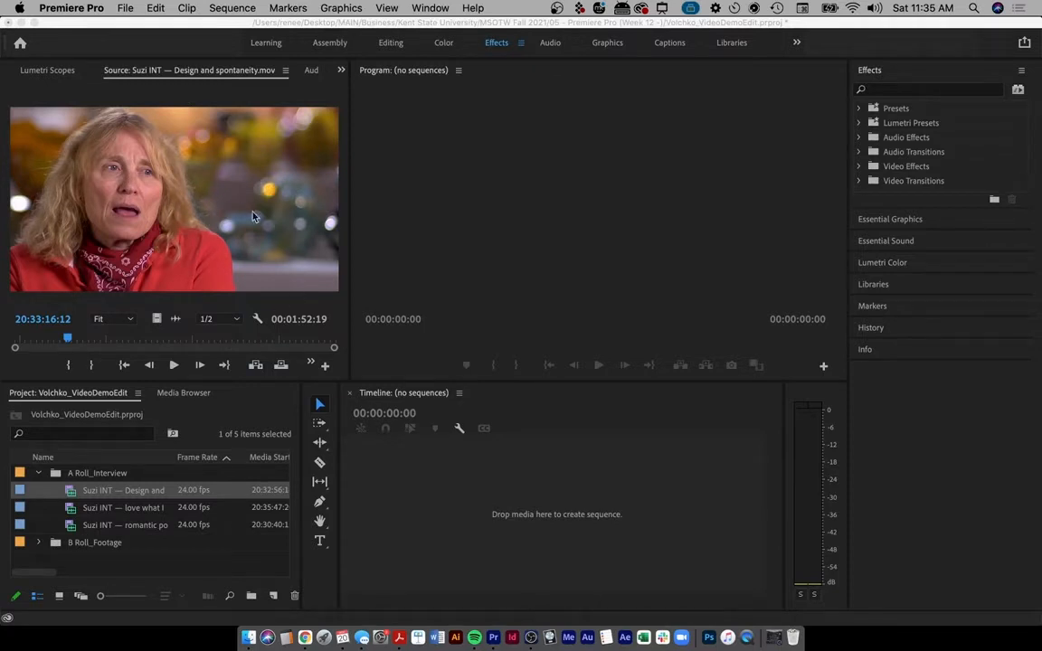
{"action": "left_click", "coordinate": [248, 242]}
{"action": "key", "text": "space"}
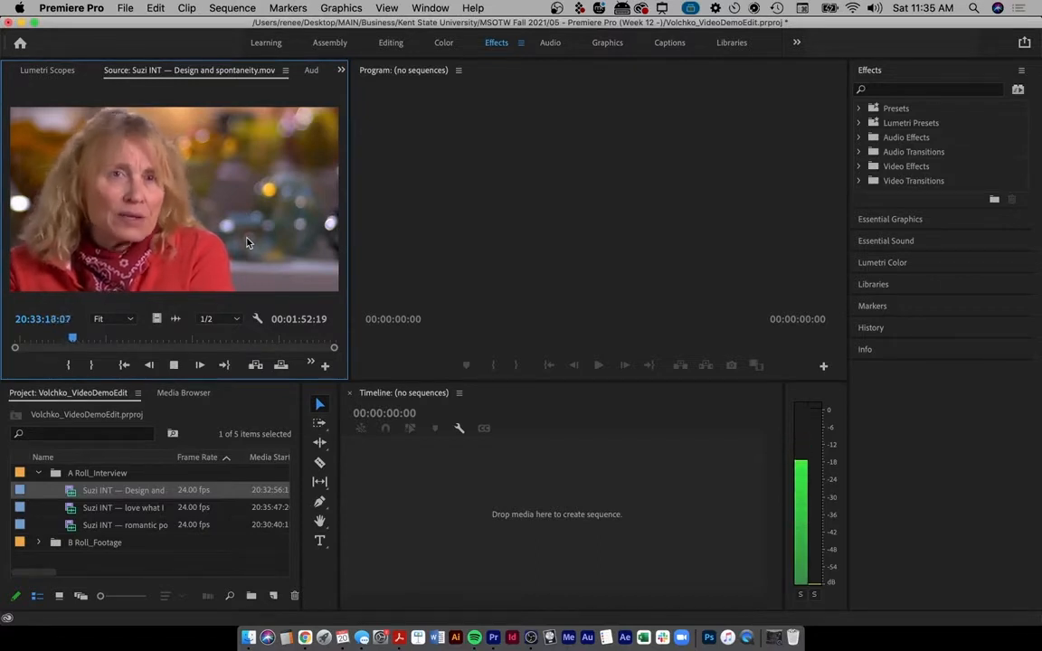
{"action": "key", "text": "space"}
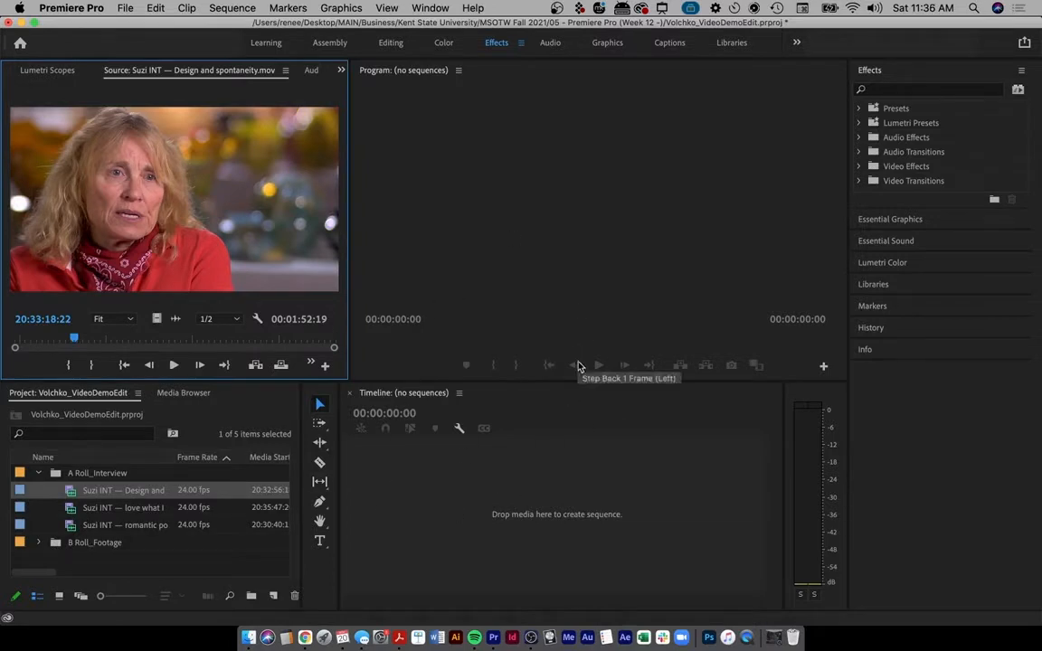
- Load the love what I do clip and sketch an arrow toward the empty sequence
{"action": "double_click", "coordinate": [72, 510]}
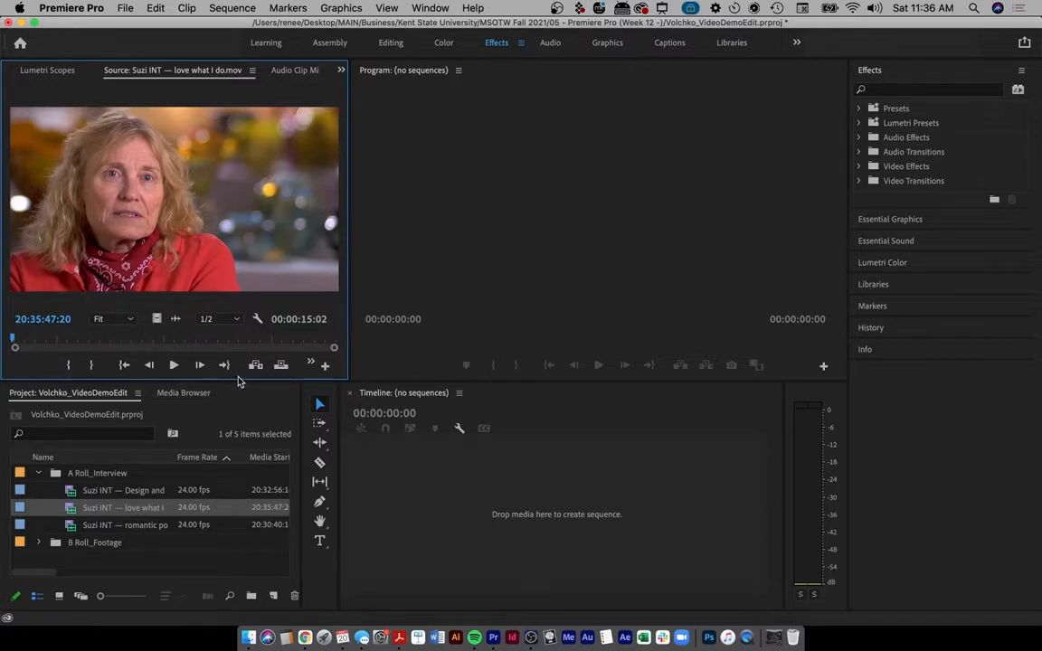
{"action": "key", "text": "ctrl+a"}
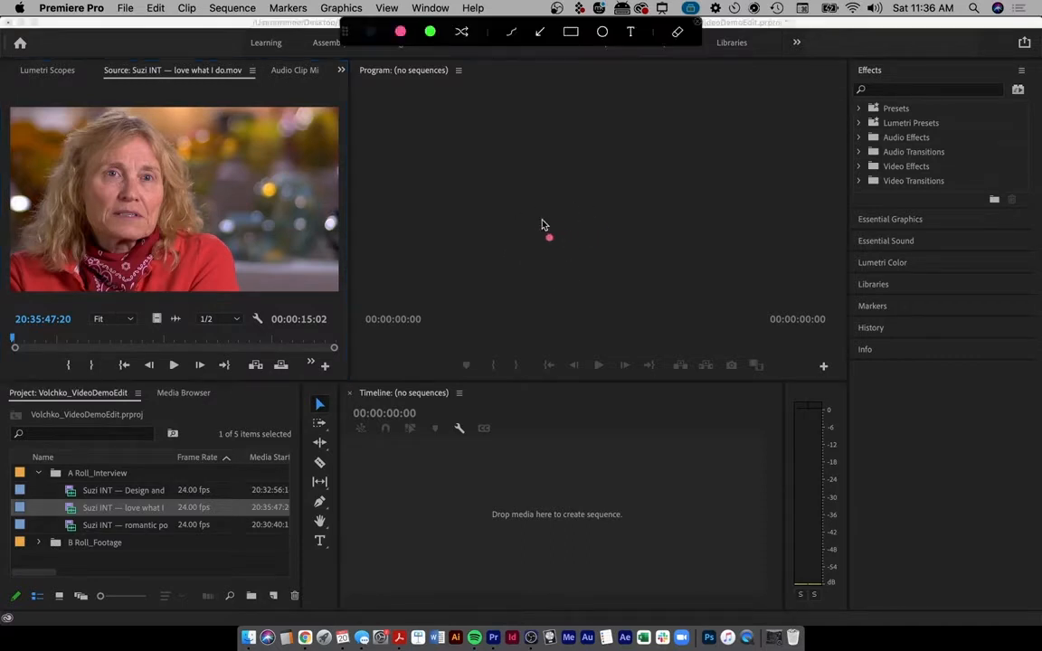
{"action": "left_click_drag", "start_coordinate": [543, 202], "coordinate": [544, 233]}
{"action": "left_click", "coordinate": [540, 169]}
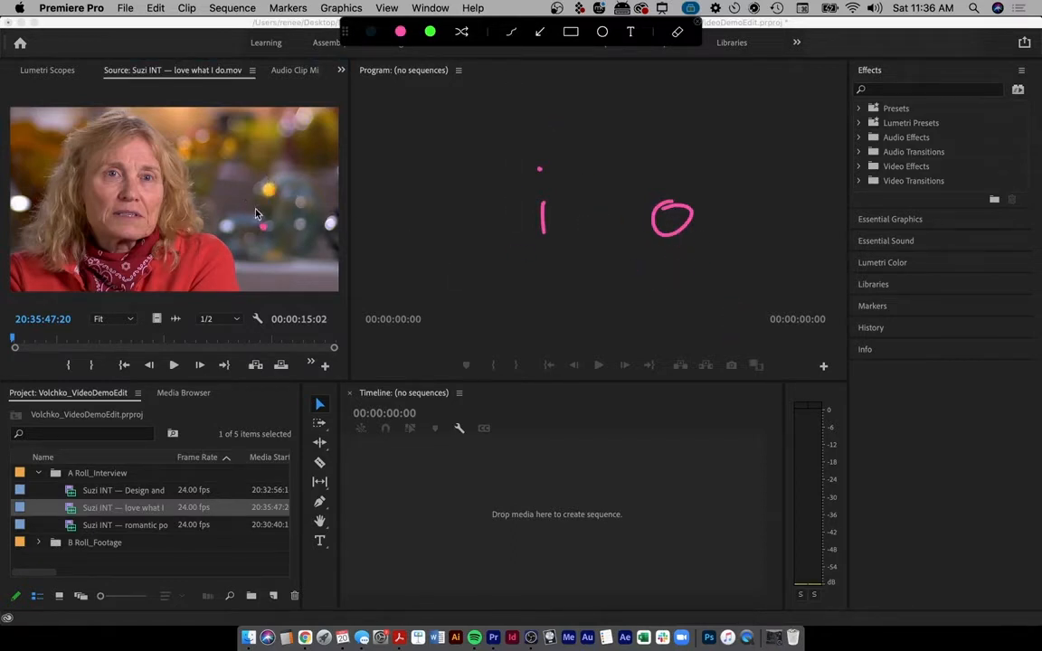
{"action": "left_click_drag", "start_coordinate": [291, 239], "coordinate": [412, 469]}
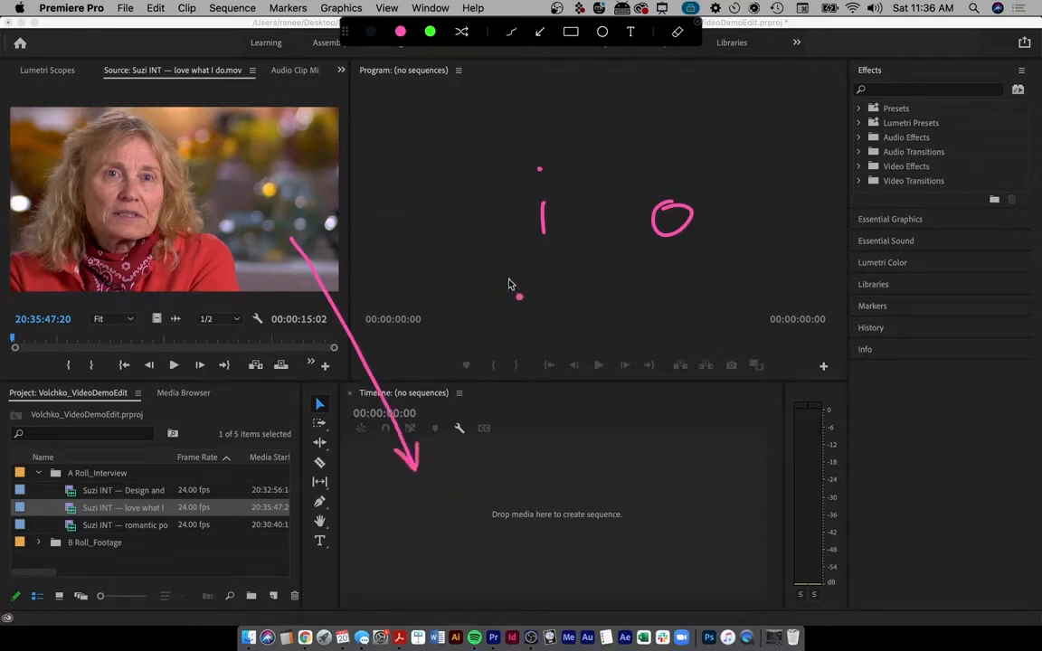
{"action": "key", "text": "Escape"}
- Play the clip, return to its start and zoom its ruler, then load the romantic poetic clip
{"action": "left_click", "coordinate": [269, 97]}
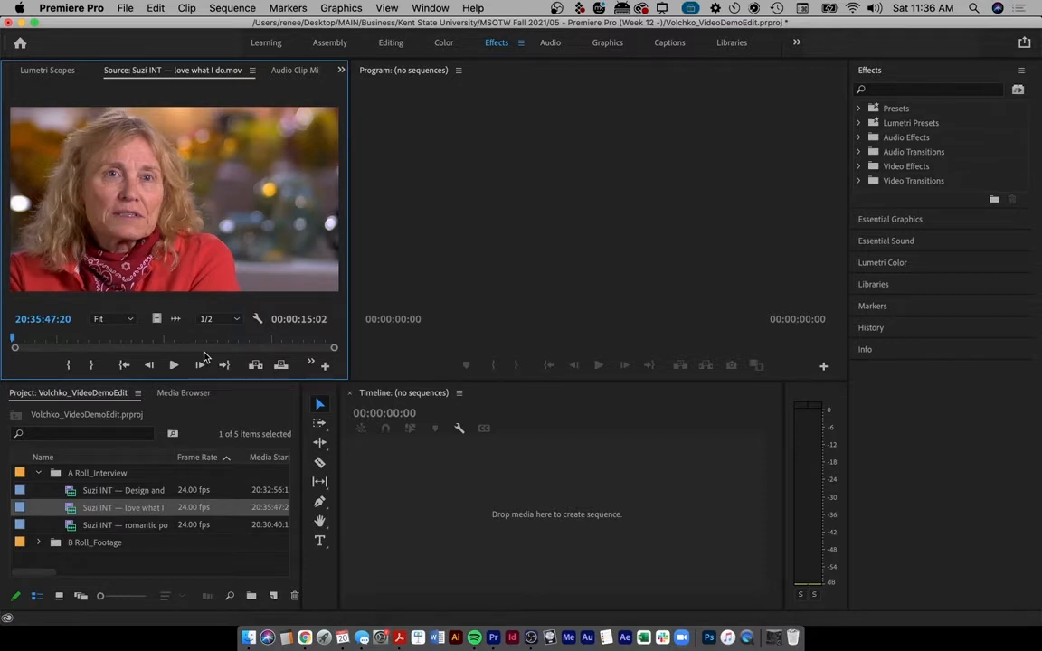
{"action": "key", "text": "space"}
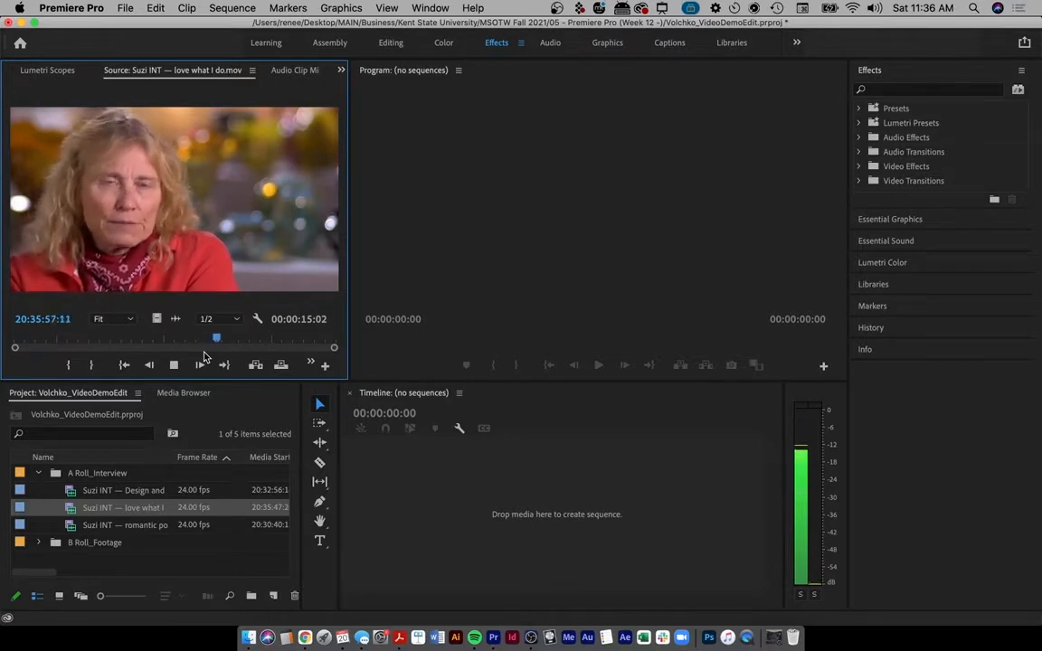
{"action": "left_click_drag", "start_coordinate": [335, 348], "coordinate": [532, 373]}
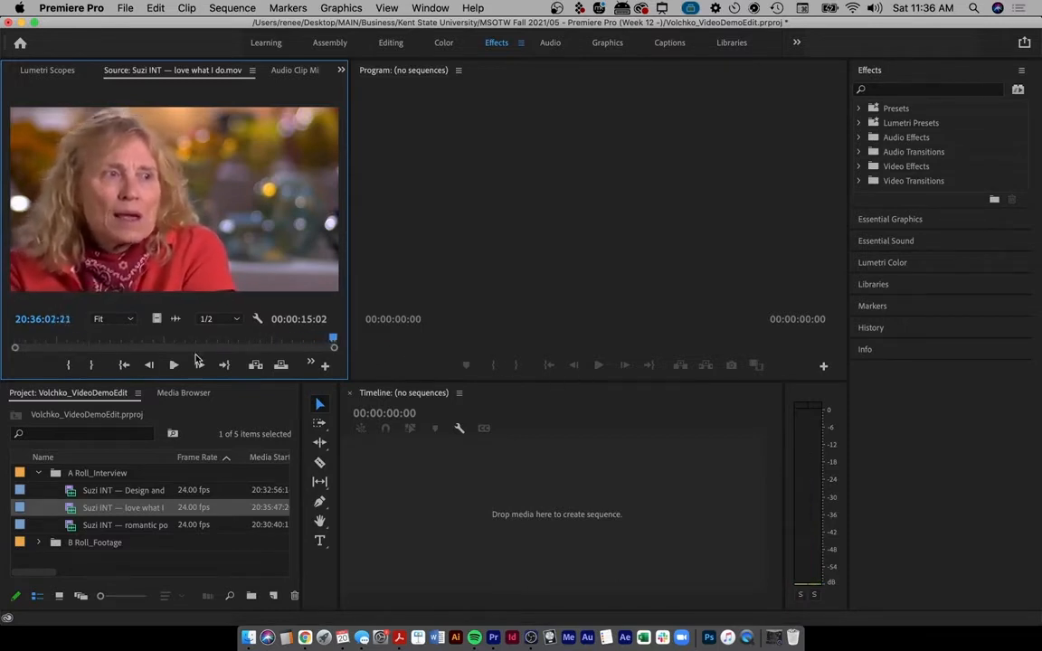
{"action": "left_click", "coordinate": [149, 367]}
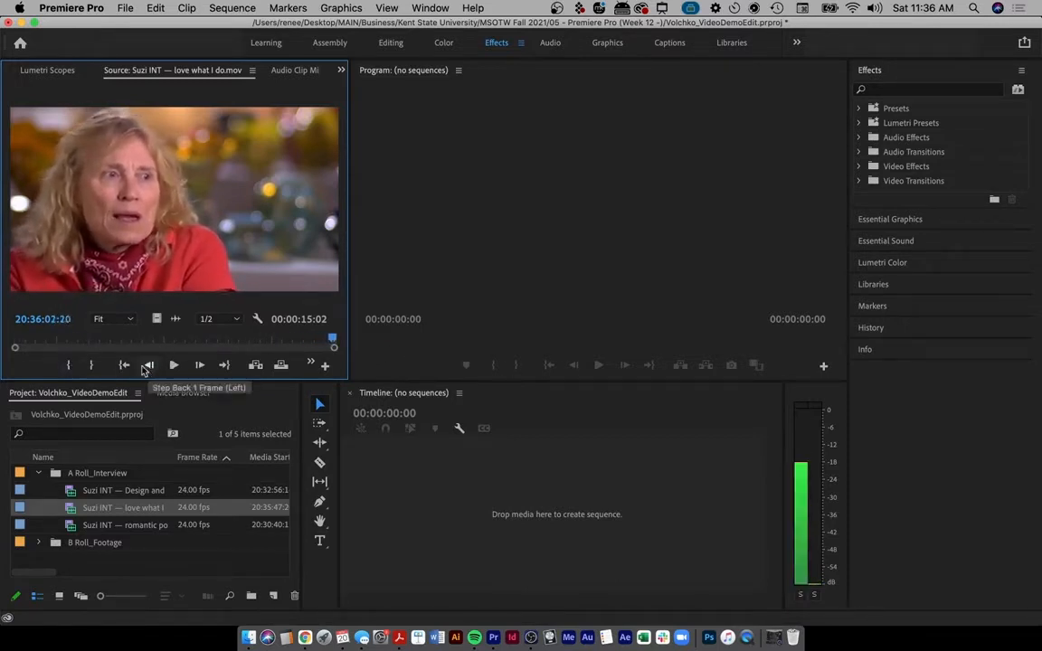
{"action": "left_click", "coordinate": [126, 366]}
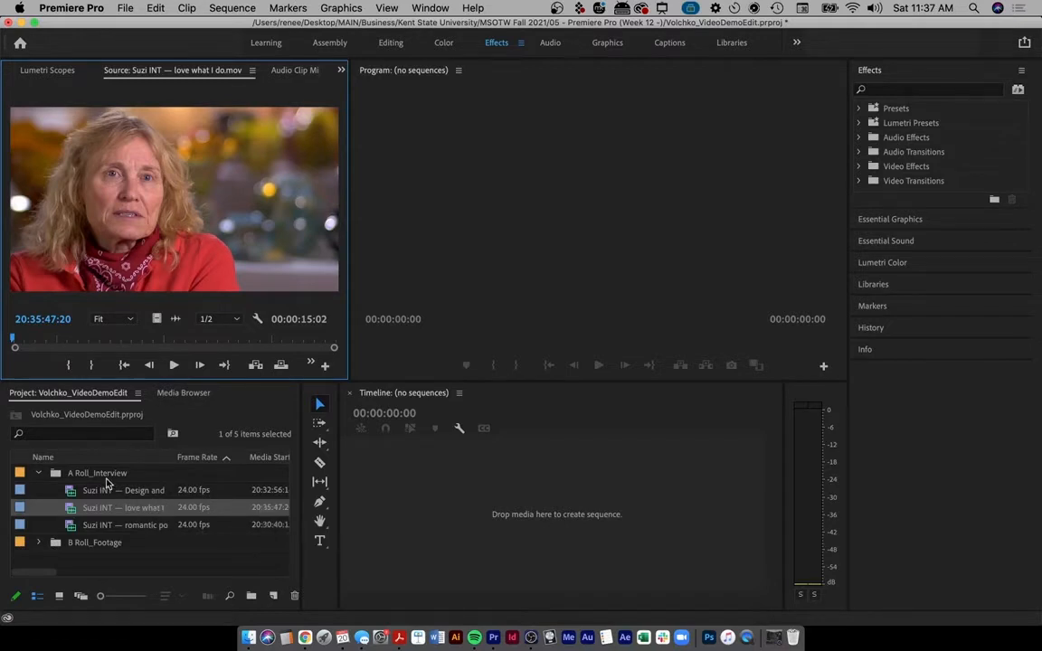
{"action": "left_click_drag", "start_coordinate": [334, 347], "coordinate": [50, 351]}
{"action": "key", "text": "space"}
{"action": "key", "text": "space"}
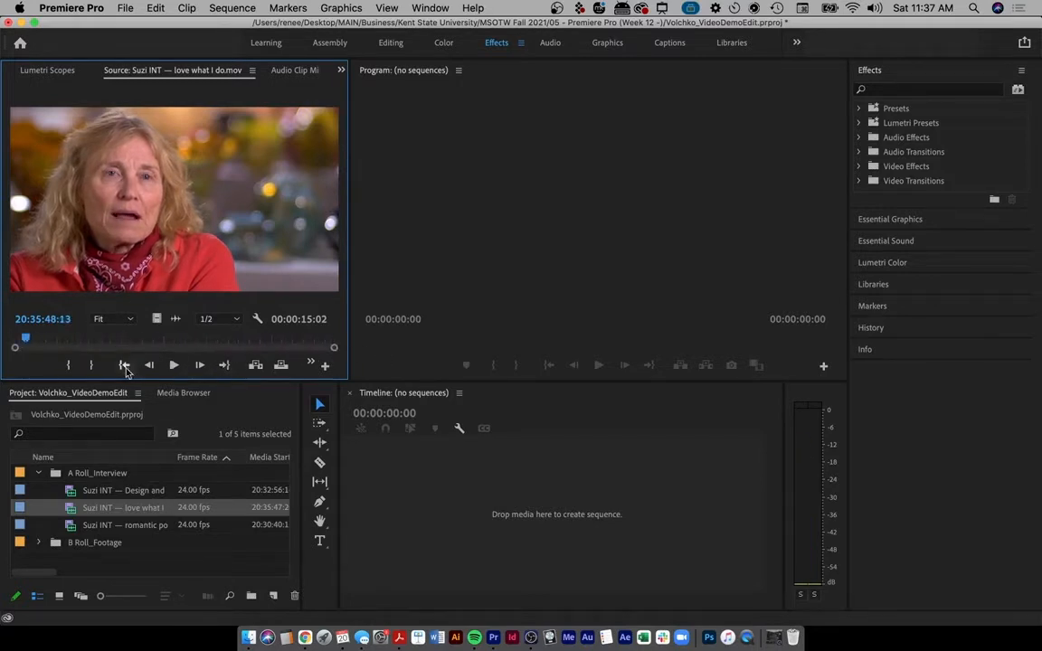
{"action": "double_click", "coordinate": [74, 527]}
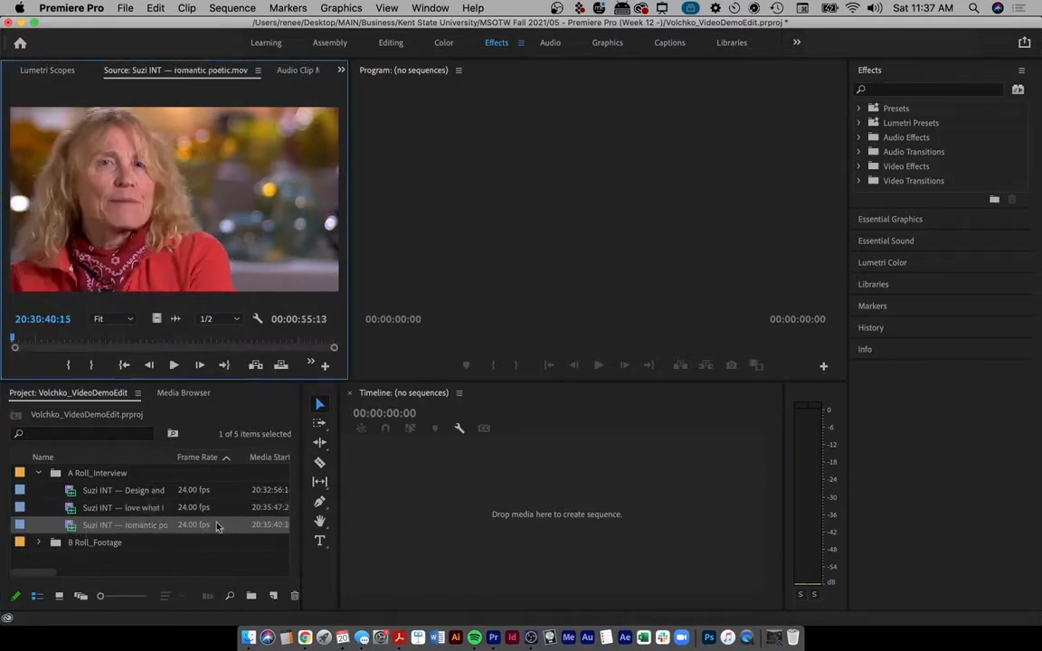
- Play the romantic poetic clip and scrub back to around 20:30:46
{"action": "key", "text": "space"}
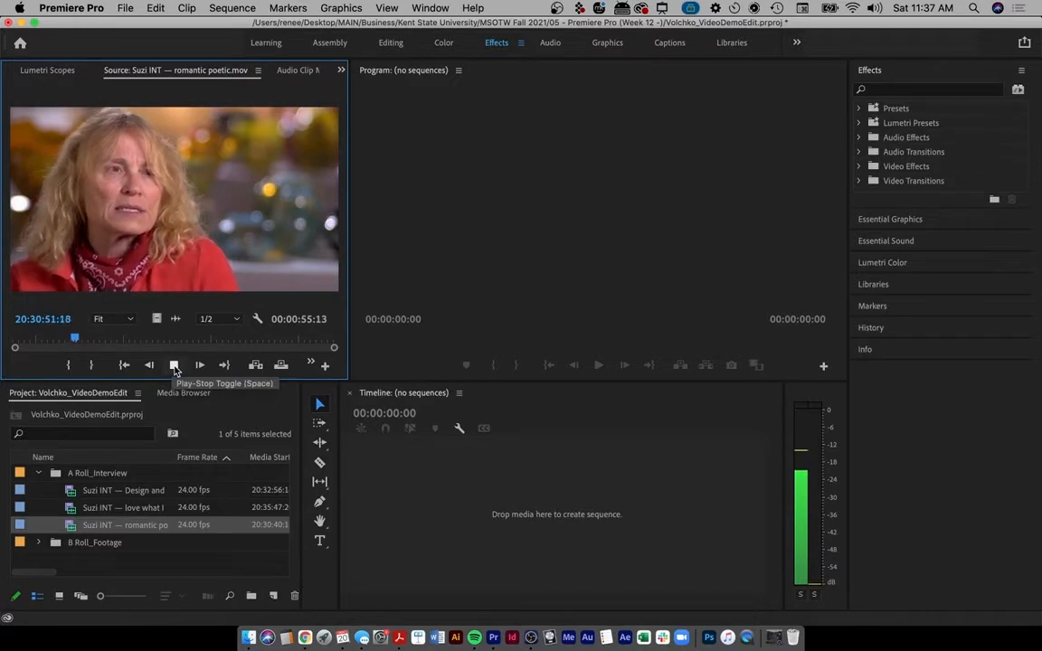
{"action": "left_click", "coordinate": [175, 366]}
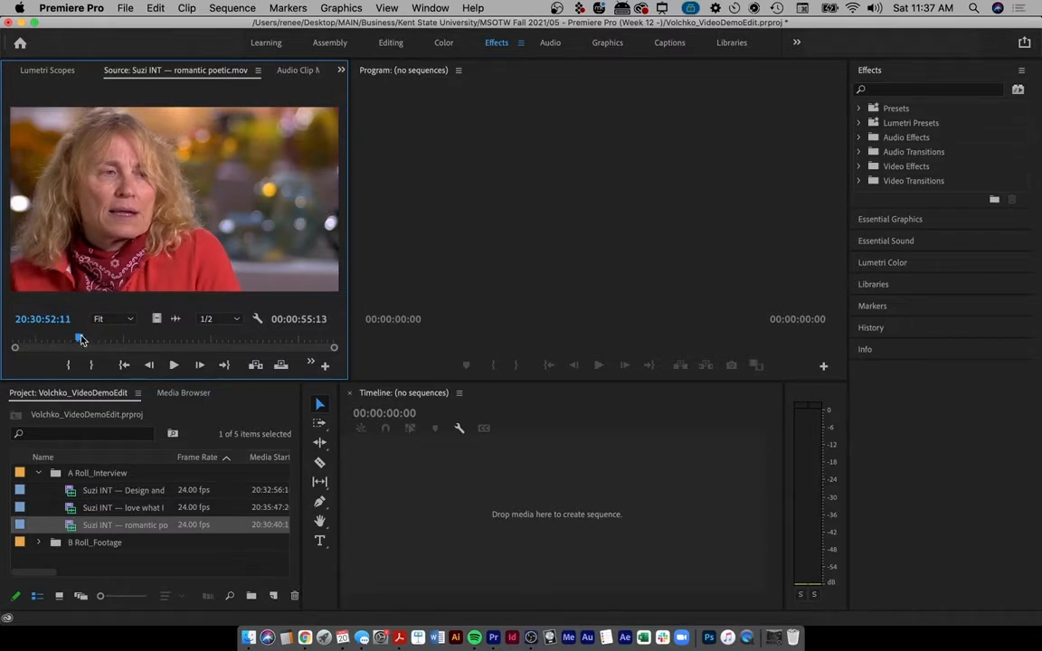
{"action": "left_click_drag", "start_coordinate": [80, 339], "coordinate": [25, 341]}
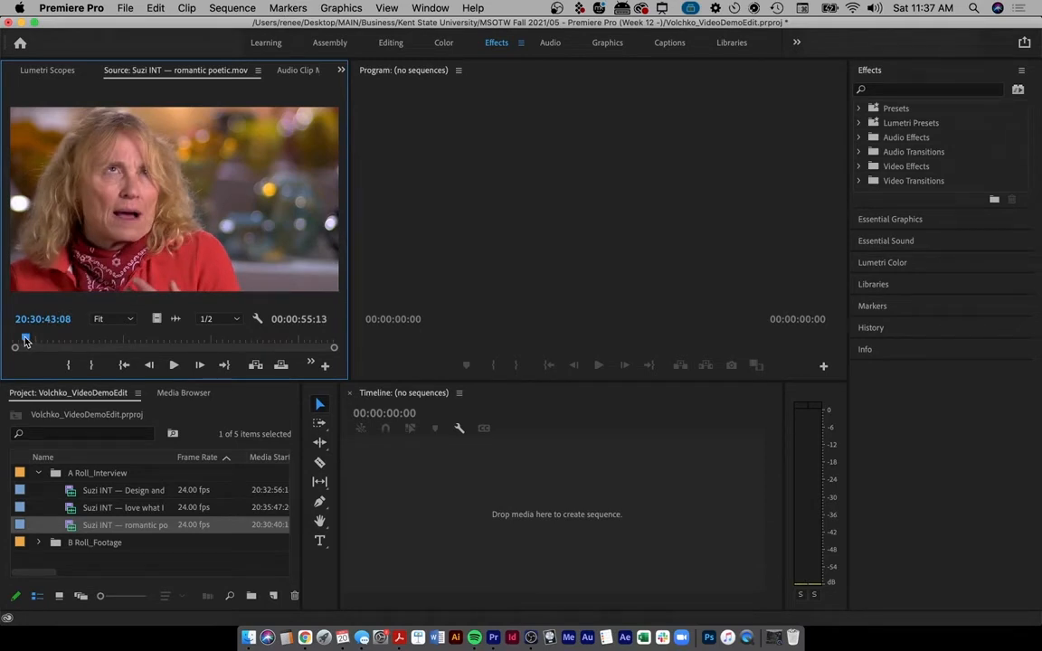
{"action": "key", "text": "space"}
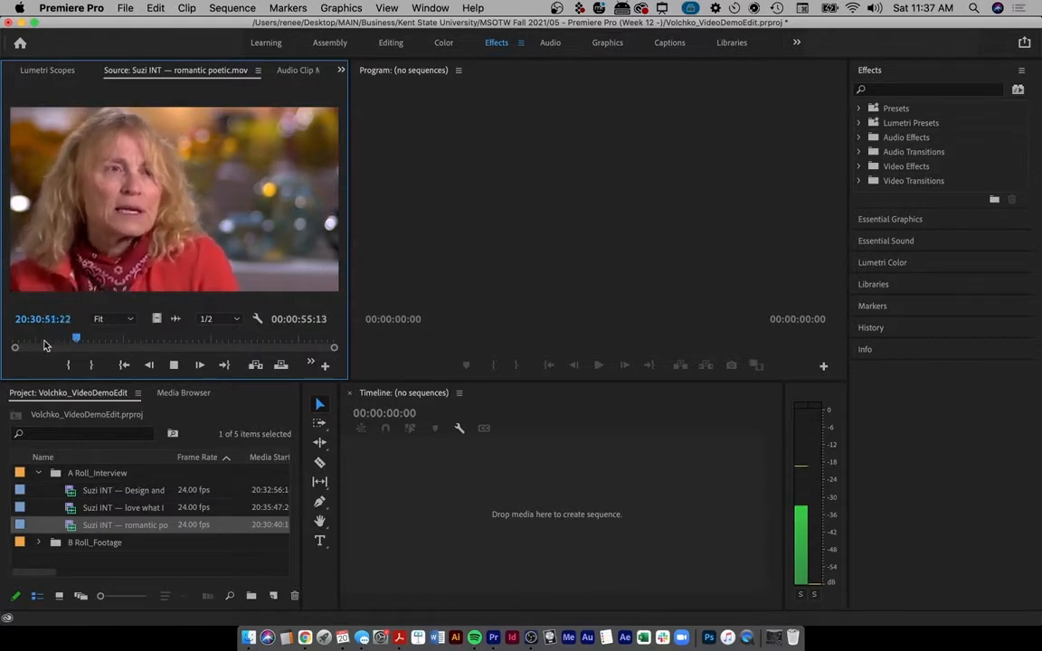
{"action": "left_click", "coordinate": [44, 344]}
- Set In and Out points around a 00:00:10:16 excerpt, then reactivate the Source Monitor
{"action": "key", "text": "i"}
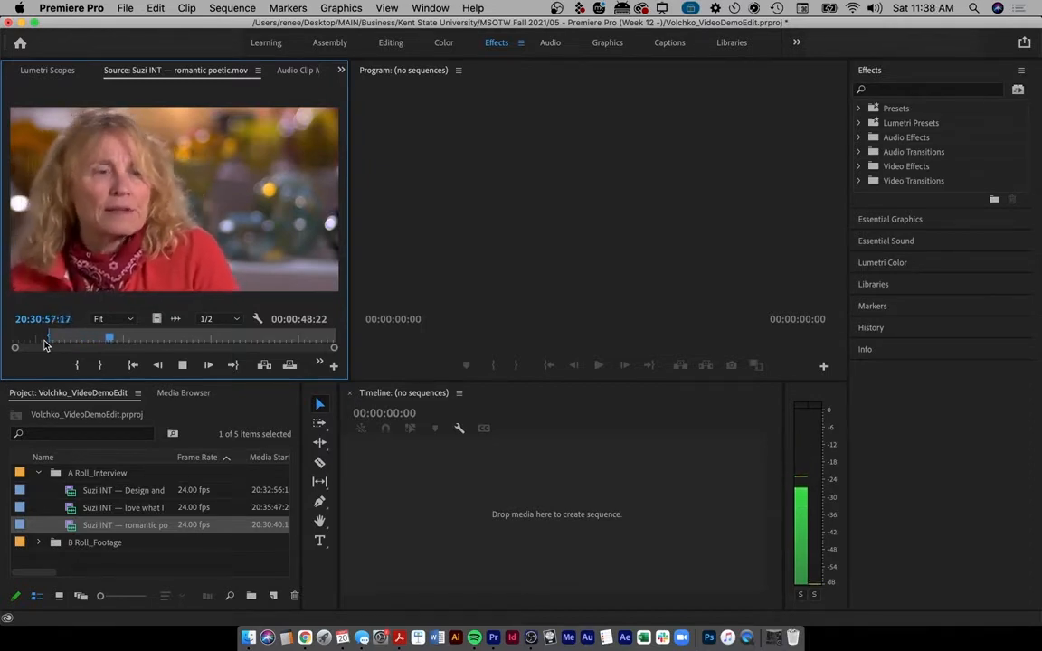
{"action": "key", "text": "o"}
{"action": "key", "text": "space"}
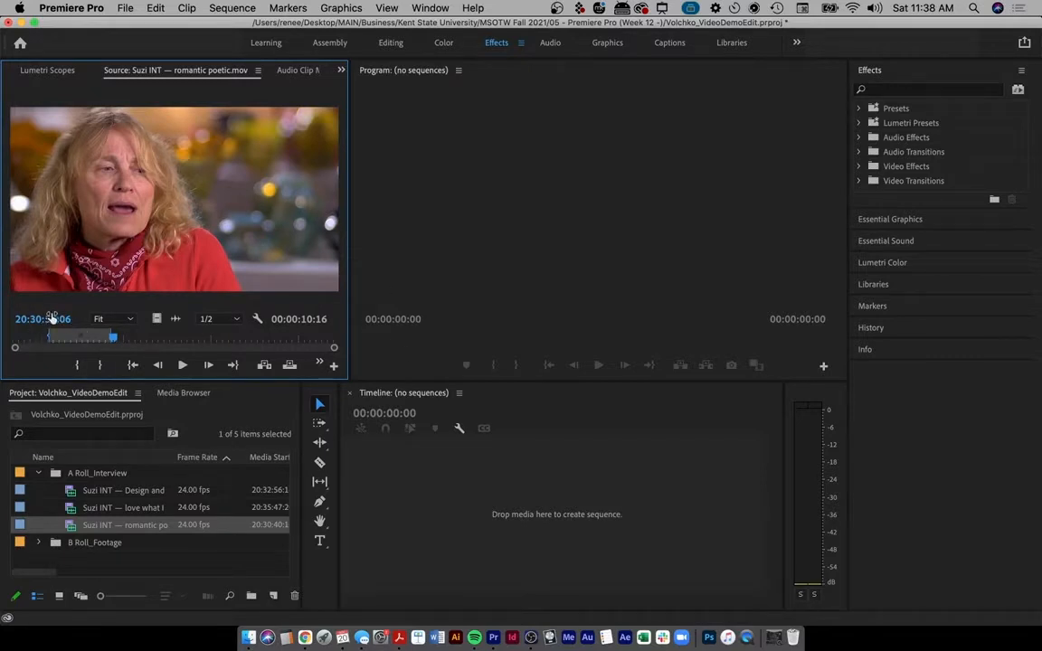
{"action": "key", "text": "ctrl+a"}
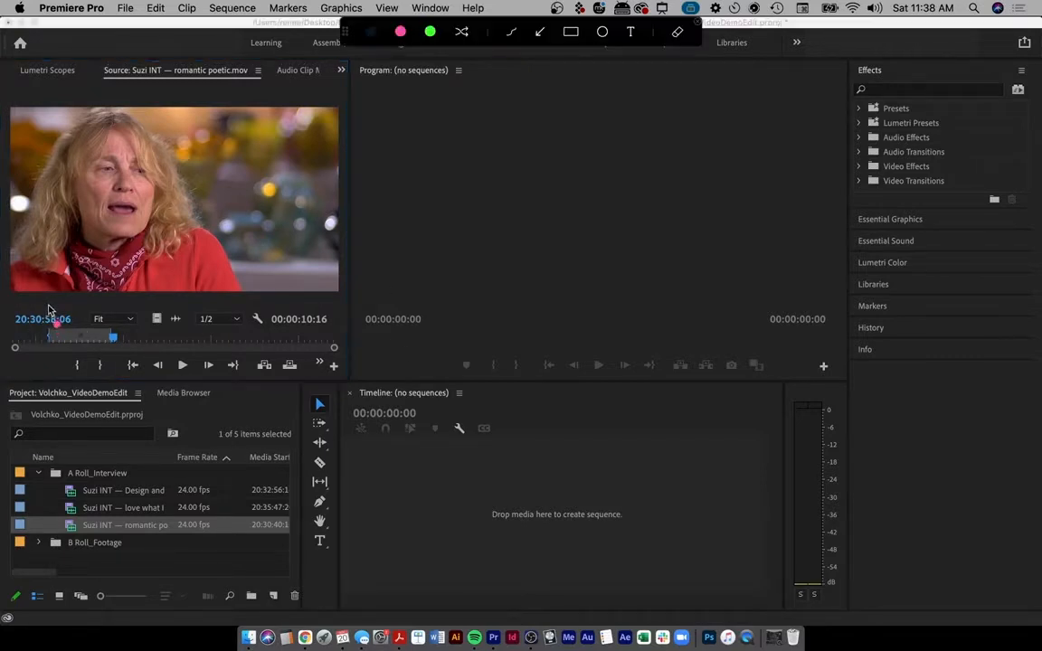
{"action": "left_click", "coordinate": [49, 278]}
{"action": "left_click_drag", "start_coordinate": [113, 307], "coordinate": [114, 306]}
{"action": "key", "text": "Escape"}
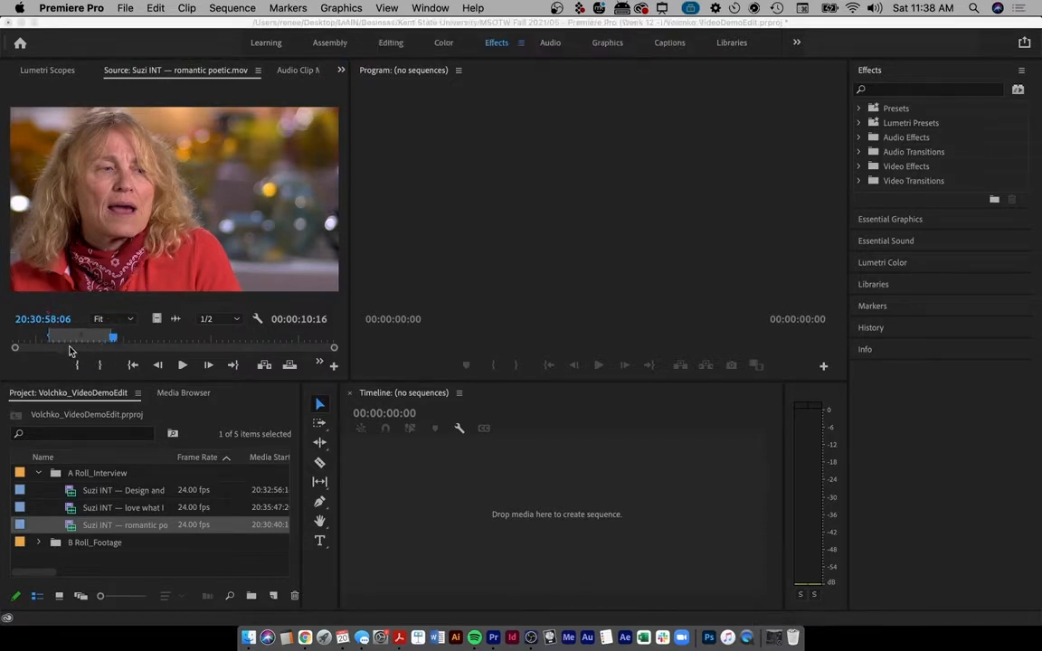
{"action": "left_click", "coordinate": [171, 214]}
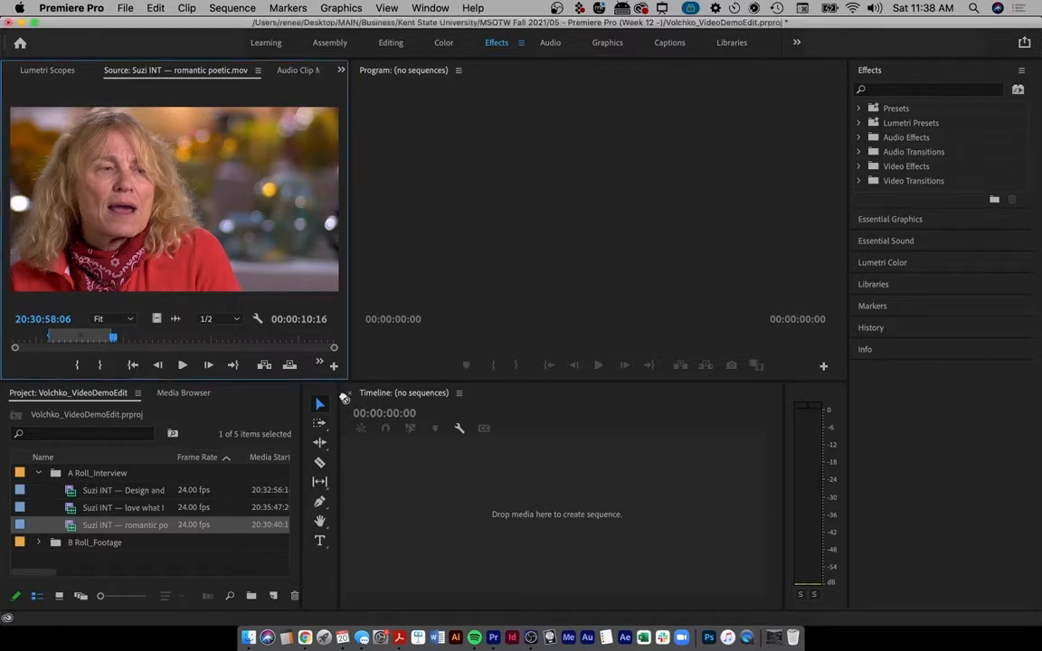
- Drag the marked excerpt into the empty Timeline to create 'Suzi INT — romantic poetic', then play it and trim its start
{"action": "left_click_drag", "start_coordinate": [345, 398], "coordinate": [447, 514]}
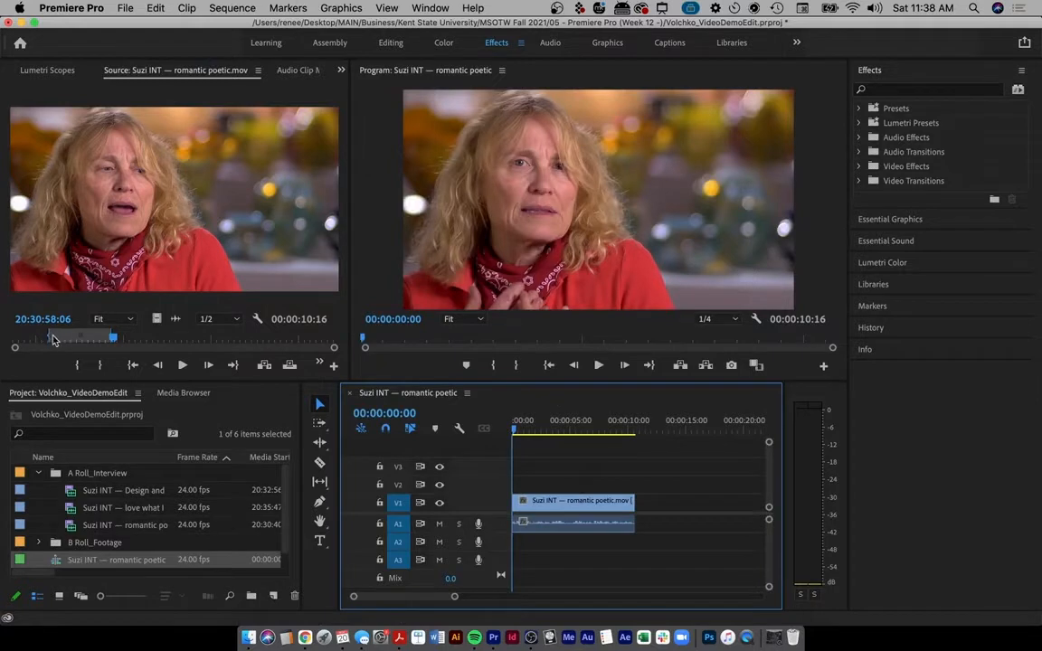
{"action": "left_click_drag", "start_coordinate": [51, 337], "coordinate": [53, 339]}
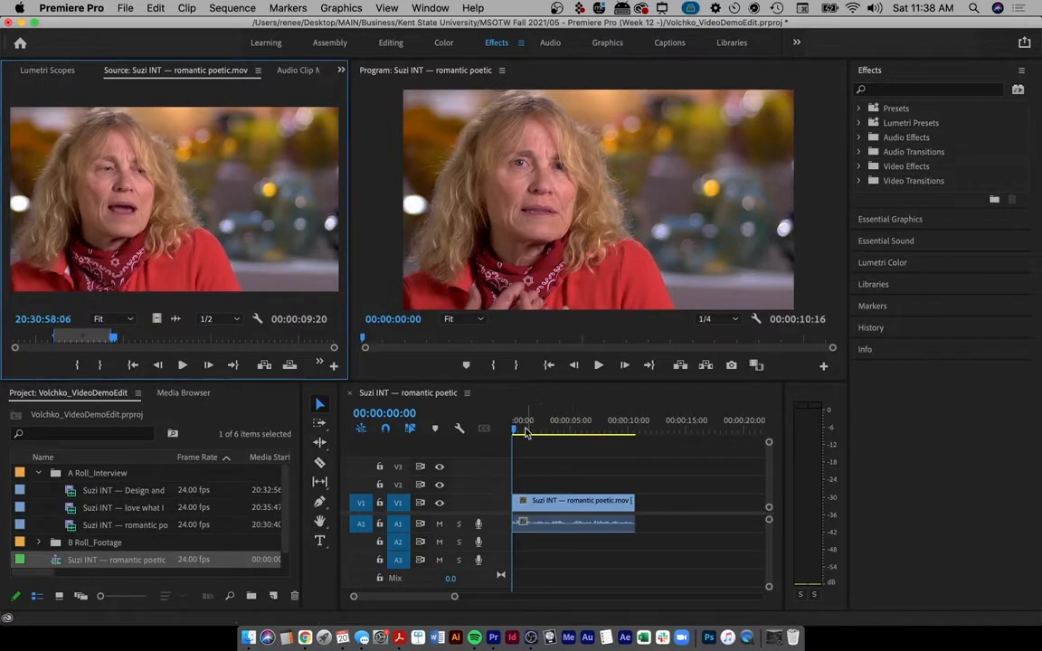
{"action": "mouse_move", "coordinate": [521, 428]}
{"action": "left_mouse_down"}
{"action": "mouse_move", "coordinate": [533, 426]}
{"action": "mouse_move", "coordinate": [508, 429]}
{"action": "left_mouse_up"}
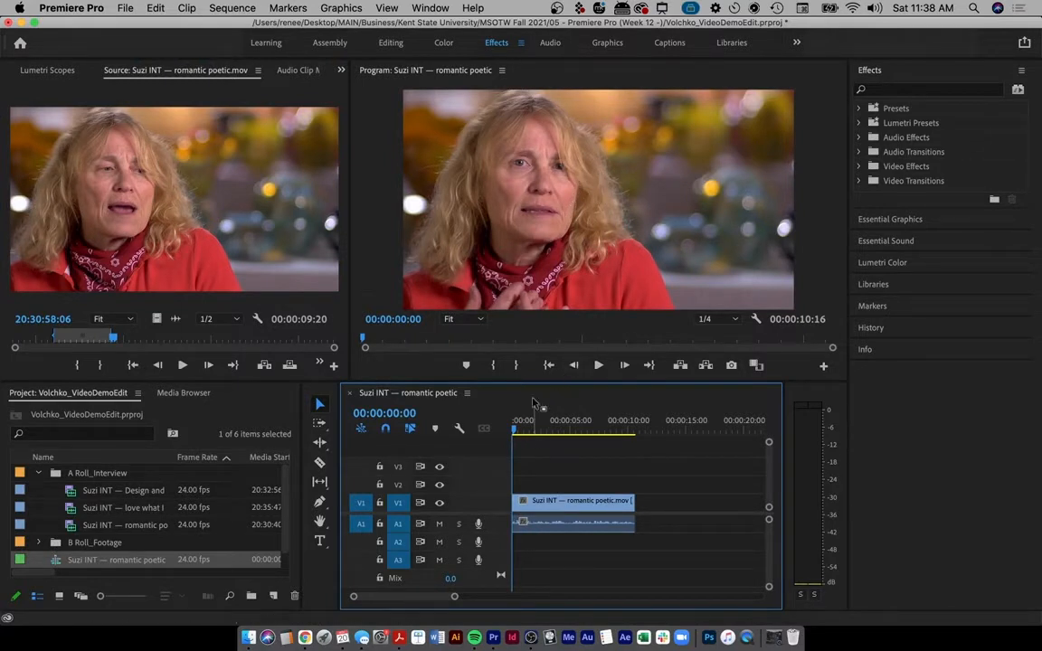
{"action": "key", "text": "space"}
{"action": "key", "text": "space"}
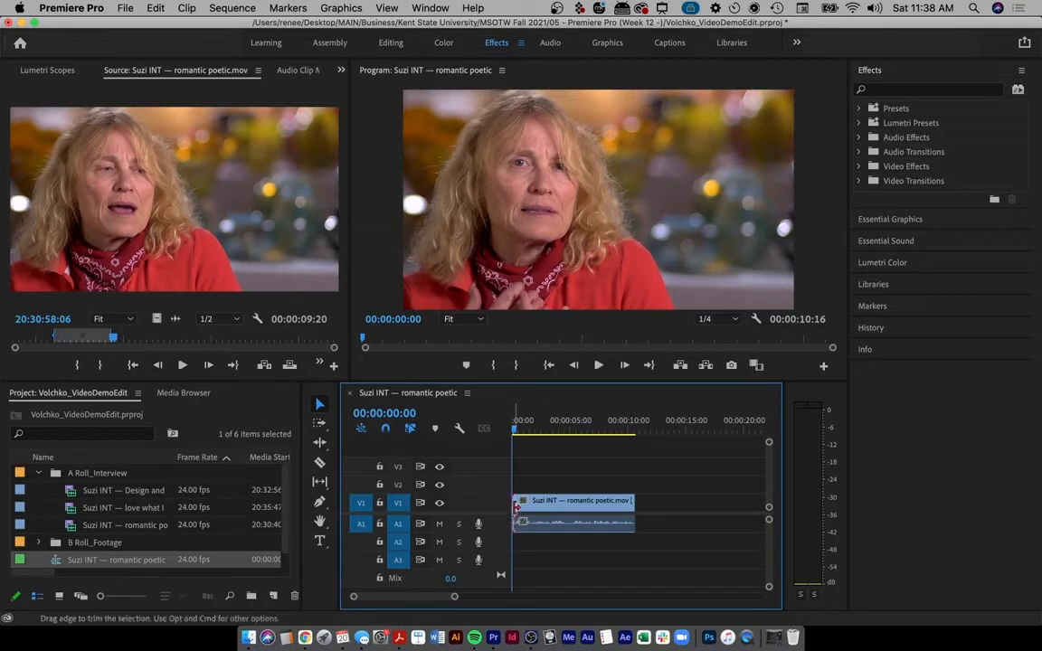
{"action": "left_click_drag", "start_coordinate": [516, 507], "coordinate": [552, 509]}
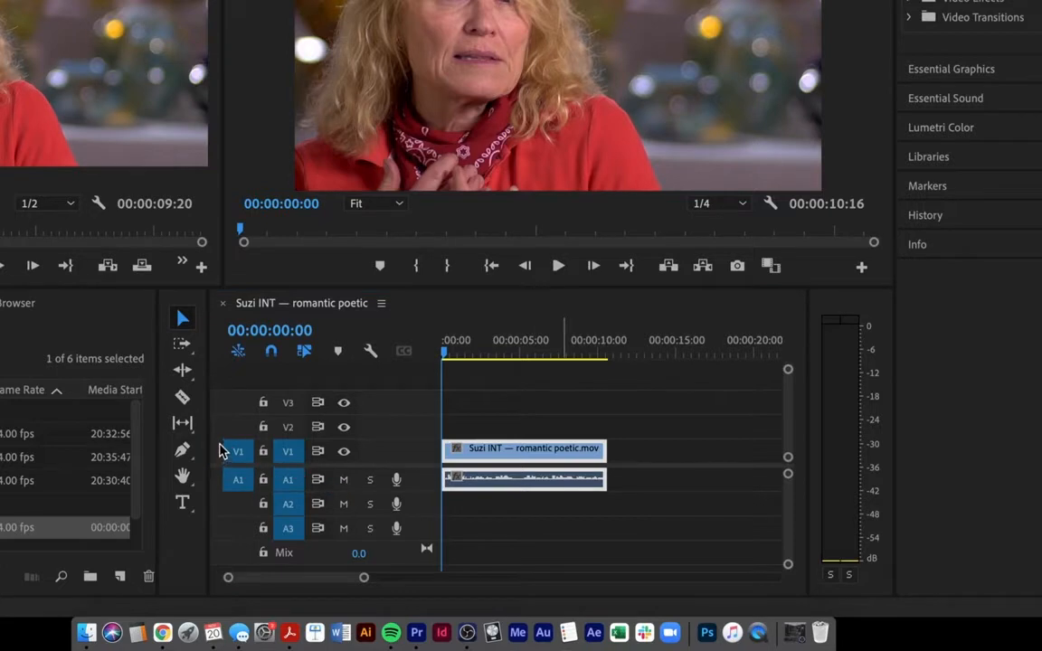
{"action": "mouse_move", "coordinate": [217, 458]}
{"action": "left_mouse_down"}
{"action": "mouse_move", "coordinate": [398, 469]}
{"action": "mouse_move", "coordinate": [191, 442]}
{"action": "mouse_move", "coordinate": [209, 428]}
{"action": "mouse_move", "coordinate": [424, 424]}
{"action": "mouse_move", "coordinate": [213, 422]}
{"action": "mouse_move", "coordinate": [444, 383]}
{"action": "mouse_move", "coordinate": [218, 388]}
{"action": "left_mouse_up"}
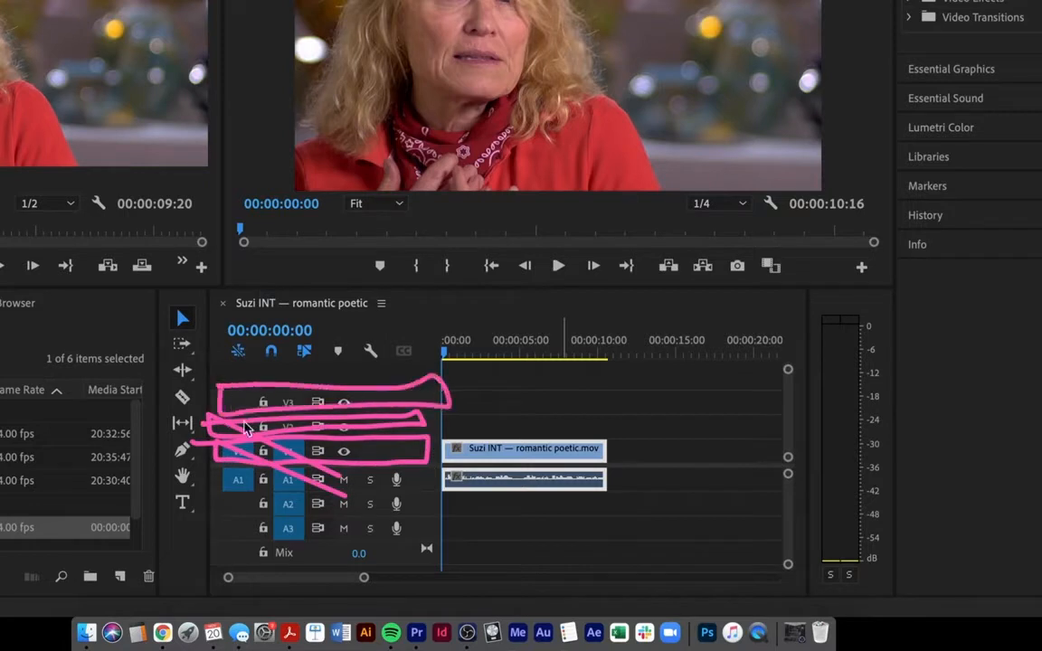
{"action": "key", "text": "Escape"}
{"action": "mouse_move", "coordinate": [398, 496]}
{"action": "left_mouse_down"}
{"action": "mouse_move", "coordinate": [283, 446]}
{"action": "mouse_move", "coordinate": [291, 443]}
{"action": "left_mouse_up"}
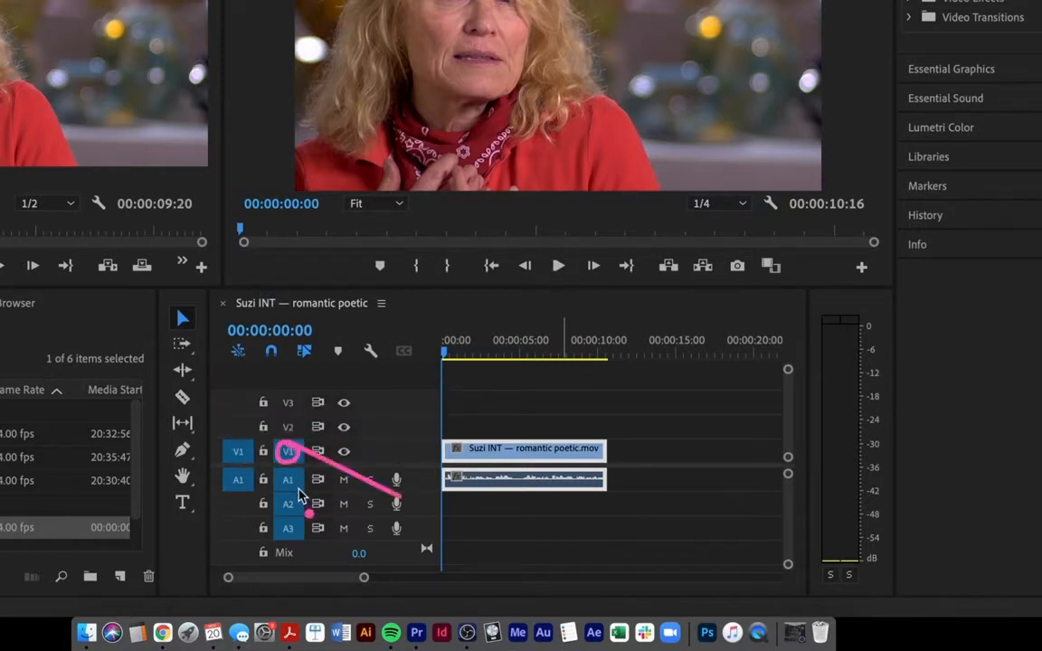
{"action": "mouse_move", "coordinate": [398, 473]}
{"action": "left_mouse_down"}
{"action": "mouse_move", "coordinate": [277, 399]}
{"action": "mouse_move", "coordinate": [299, 398]}
{"action": "left_mouse_up"}
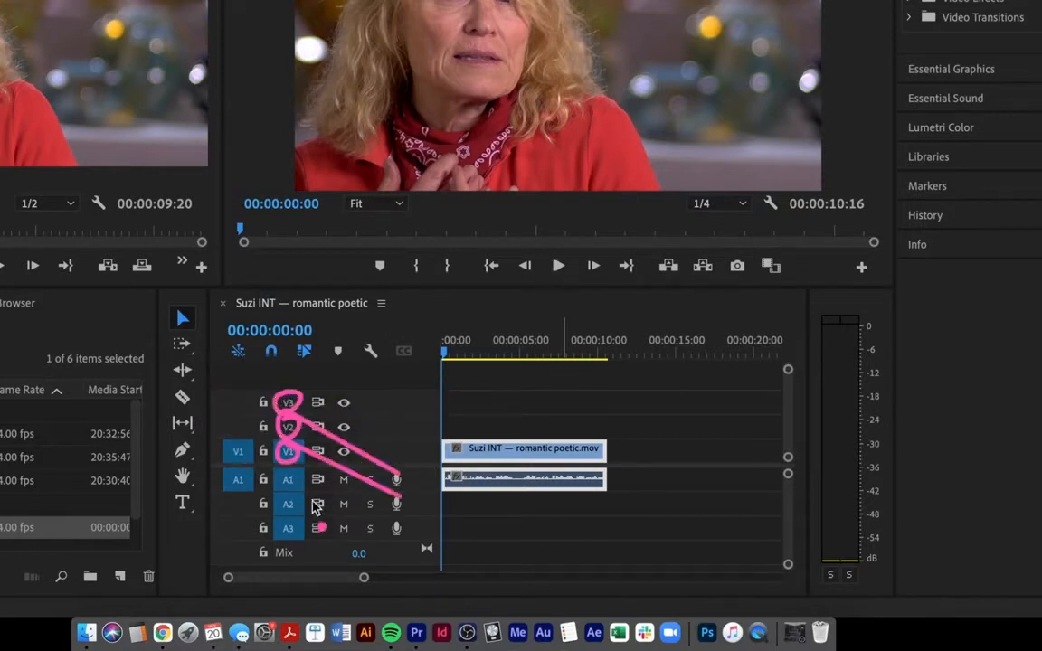
{"action": "key", "text": "Escape"}
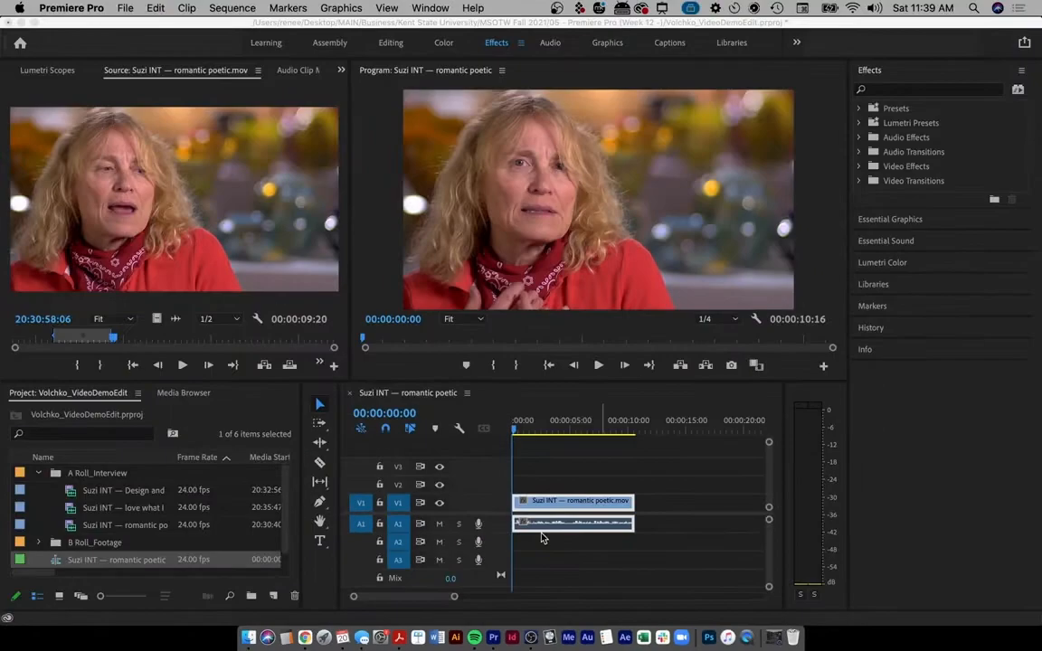
{"action": "key", "text": "ctrl+a"}
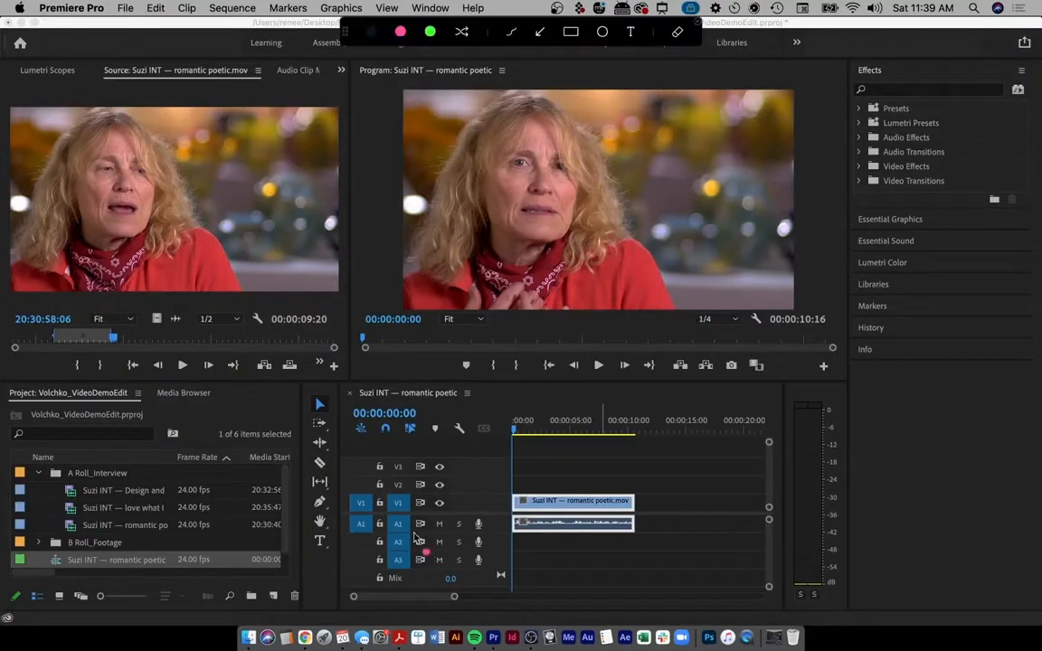
{"action": "mouse_move", "coordinate": [351, 539]}
{"action": "left_mouse_down"}
{"action": "mouse_move", "coordinate": [489, 539]}
{"action": "mouse_move", "coordinate": [461, 513]}
{"action": "mouse_move", "coordinate": [351, 523]}
{"action": "mouse_move", "coordinate": [403, 529]}
{"action": "mouse_move", "coordinate": [409, 519]}
{"action": "mouse_move", "coordinate": [393, 529]}
{"action": "mouse_move", "coordinate": [392, 548]}
{"action": "left_mouse_up"}
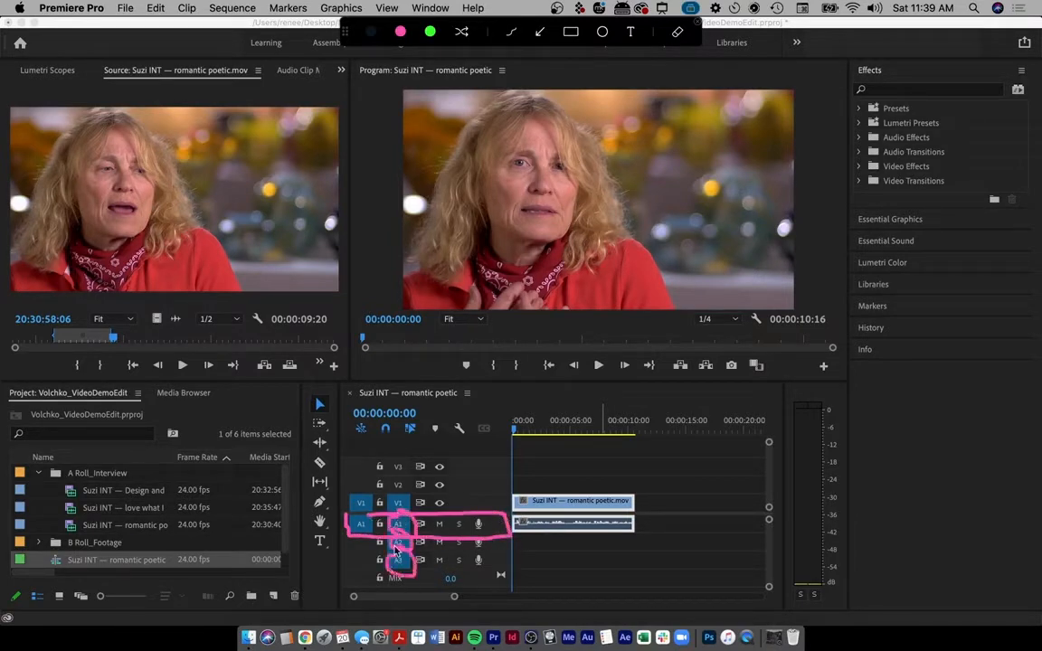
{"action": "key", "text": "Escape"}
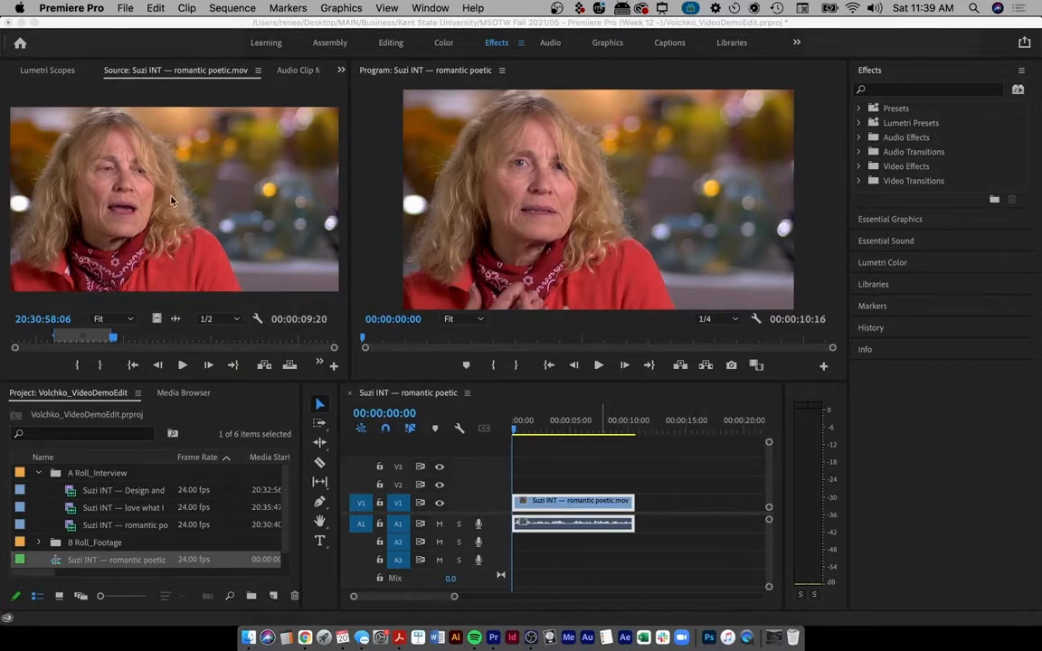
- Drop a second copy of the interview excerpt onto V2 and point out the stacked duplicate
{"action": "left_click_drag", "start_coordinate": [171, 197], "coordinate": [581, 487]}
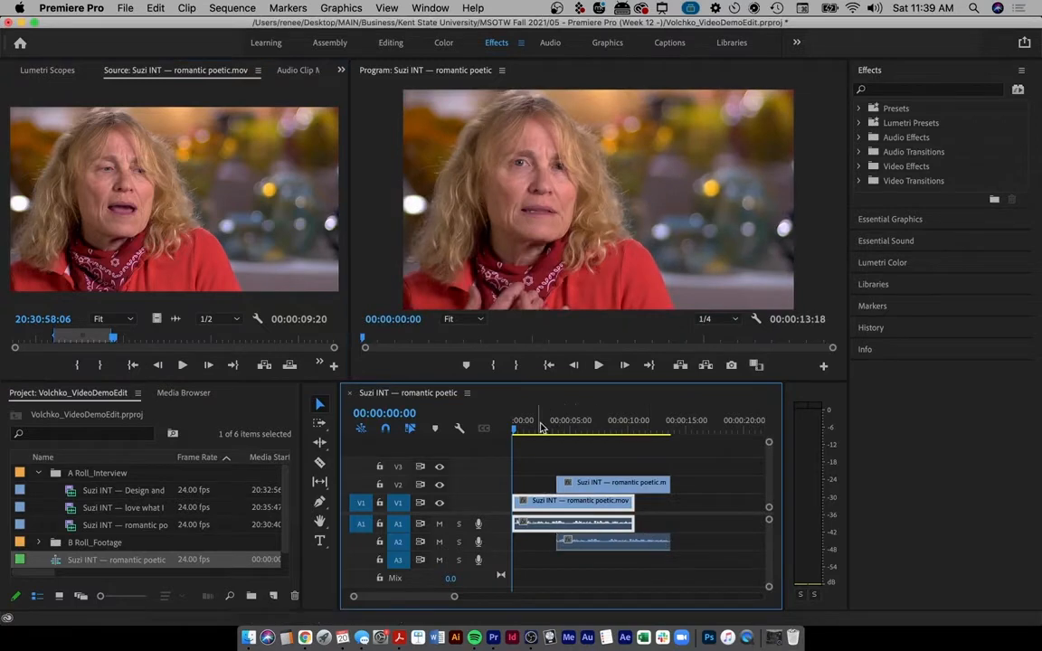
{"action": "key", "text": "ctrl+a"}
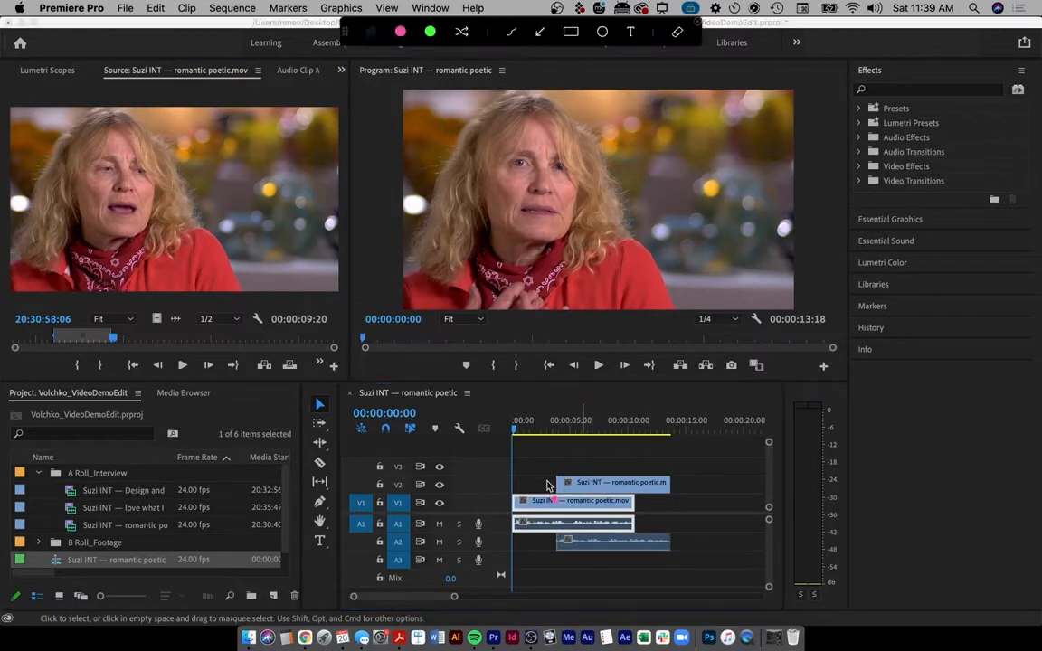
{"action": "left_click_drag", "start_coordinate": [534, 484], "coordinate": [548, 486]}
{"action": "mouse_move", "coordinate": [589, 450]}
{"action": "left_mouse_down"}
{"action": "mouse_move", "coordinate": [590, 475]}
{"action": "mouse_move", "coordinate": [601, 459]}
{"action": "left_mouse_up"}
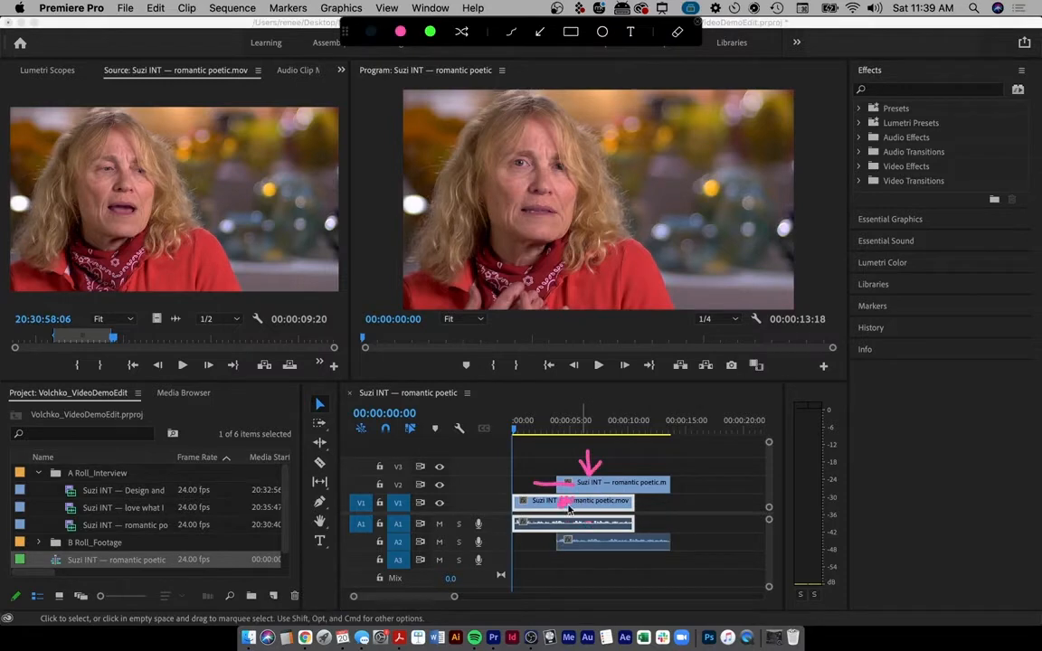
{"action": "left_click_drag", "start_coordinate": [569, 509], "coordinate": [613, 512]}
{"action": "key", "text": "Escape"}
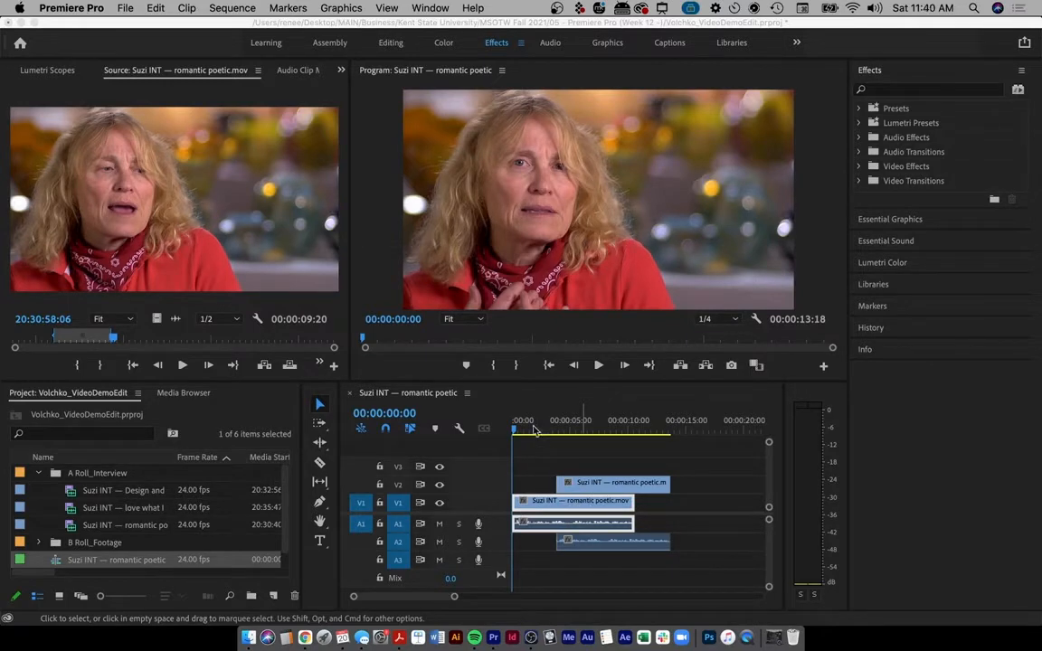
{"action": "left_click_drag", "start_coordinate": [528, 432], "coordinate": [434, 410]}
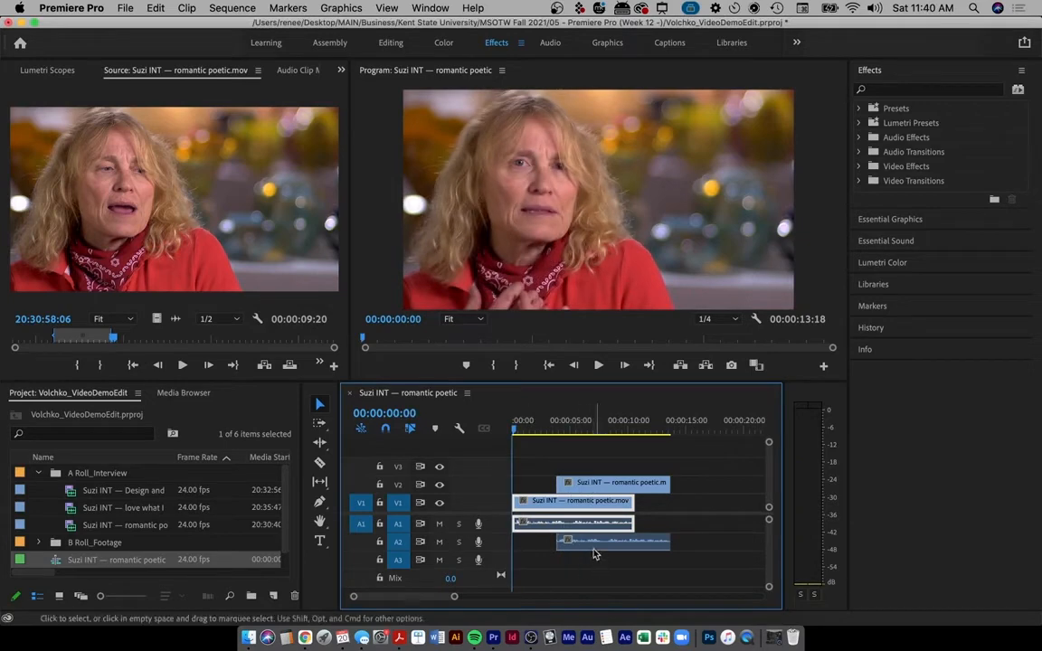
- Select the duplicate V2 clip and delete it along with its linked A2 audio
{"action": "key", "text": "ctrl+a"}
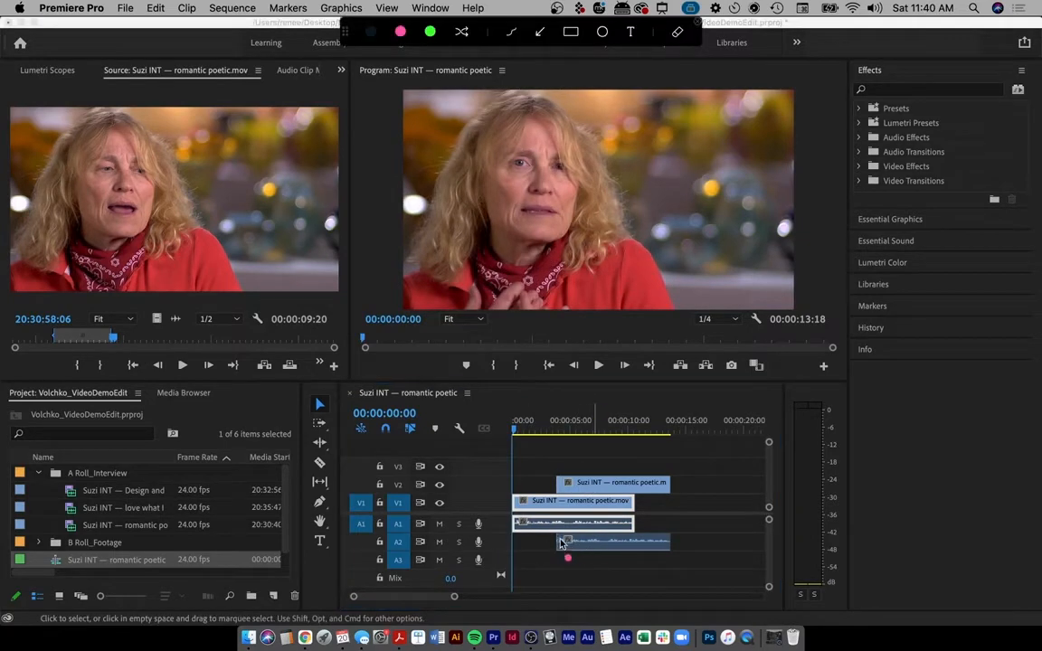
{"action": "left_click_drag", "start_coordinate": [576, 546], "coordinate": [669, 548]}
{"action": "key", "text": "Escape"}
{"action": "key", "text": "ctrl+a"}
{"action": "key", "text": "Escape"}
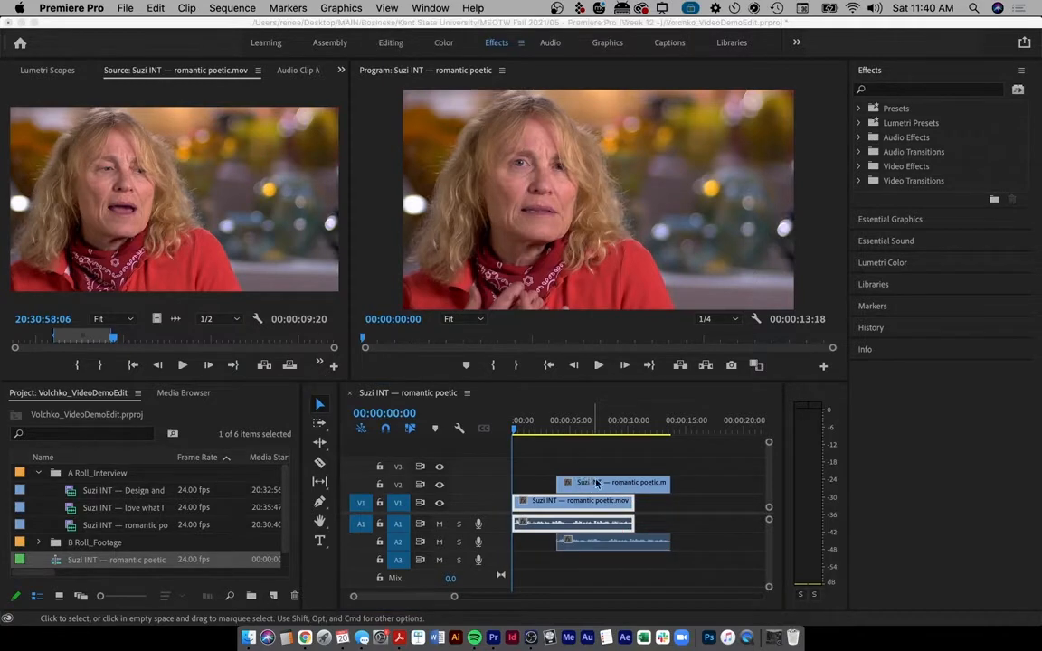
{"action": "left_click", "coordinate": [588, 482]}
{"action": "key", "text": "Delete"}
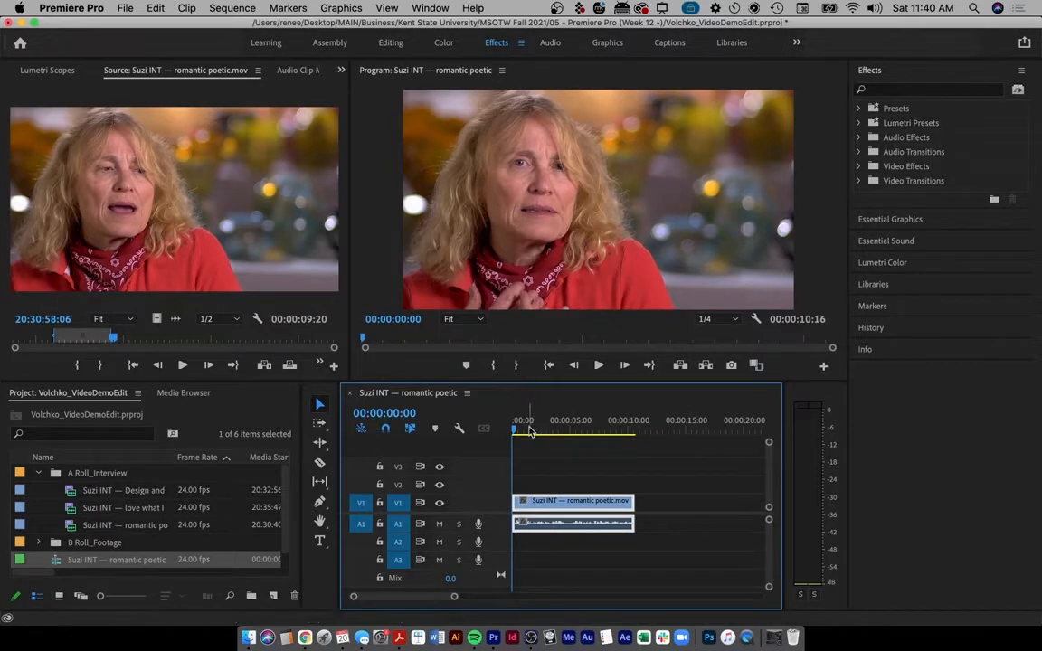
- Fit the whole sequence in the timeline, noting the empty space after the first clip
{"action": "left_click_drag", "start_coordinate": [516, 430], "coordinate": [511, 430]}
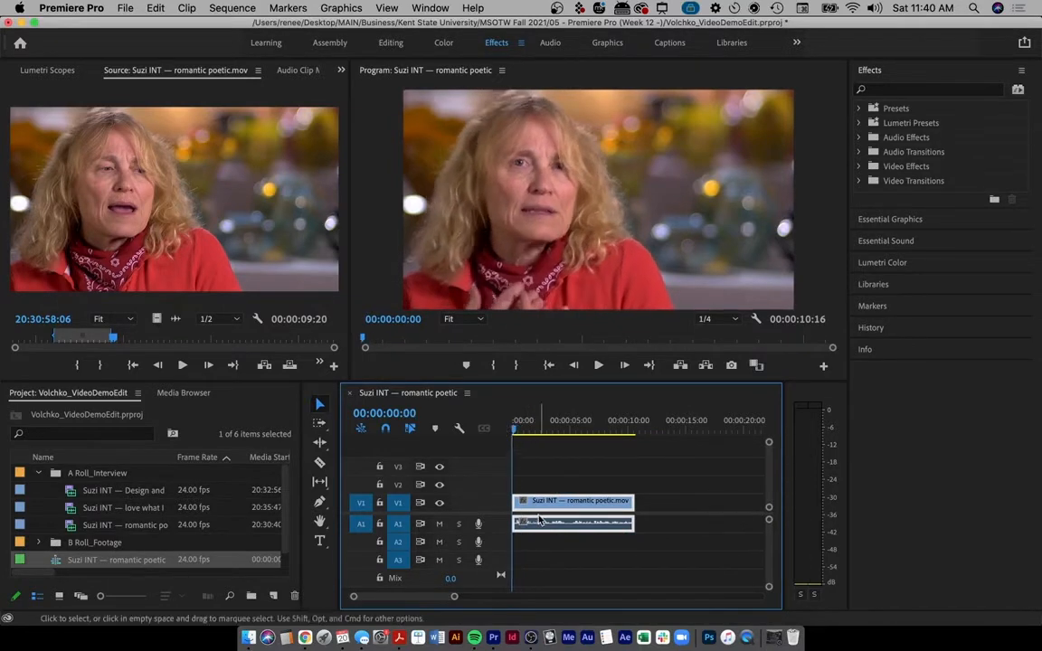
{"action": "scroll", "coordinate": [634, 519], "scroll_direction": "down", "scroll_amount": 5}
{"action": "scroll", "coordinate": [633, 518], "scroll_direction": "up", "scroll_amount": 3}
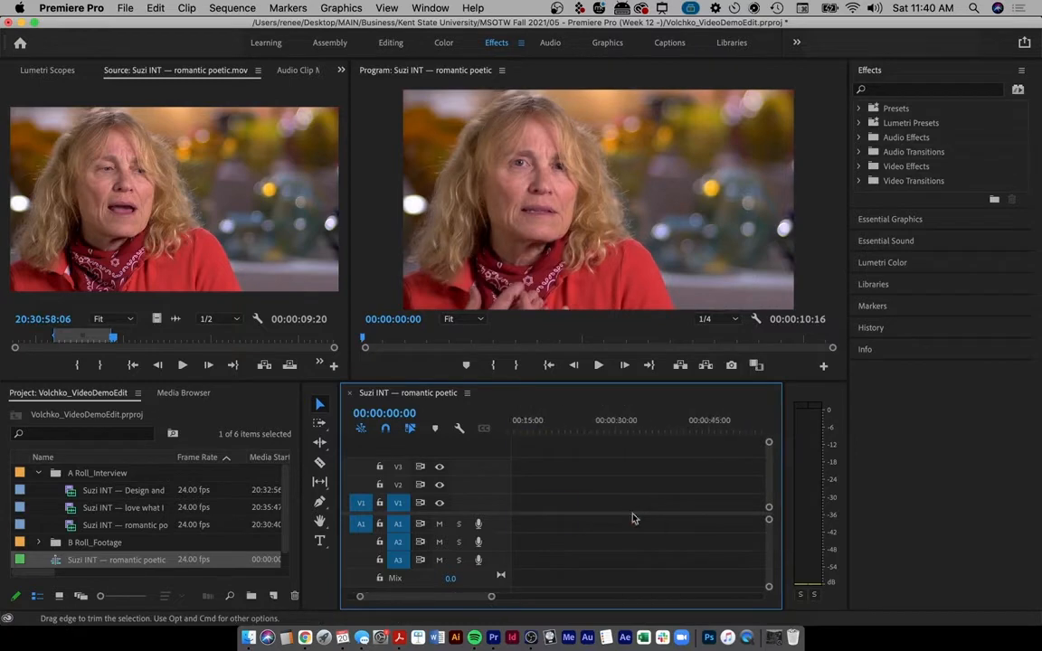
{"action": "scroll", "coordinate": [633, 518], "scroll_direction": "right", "scroll_amount": 5}
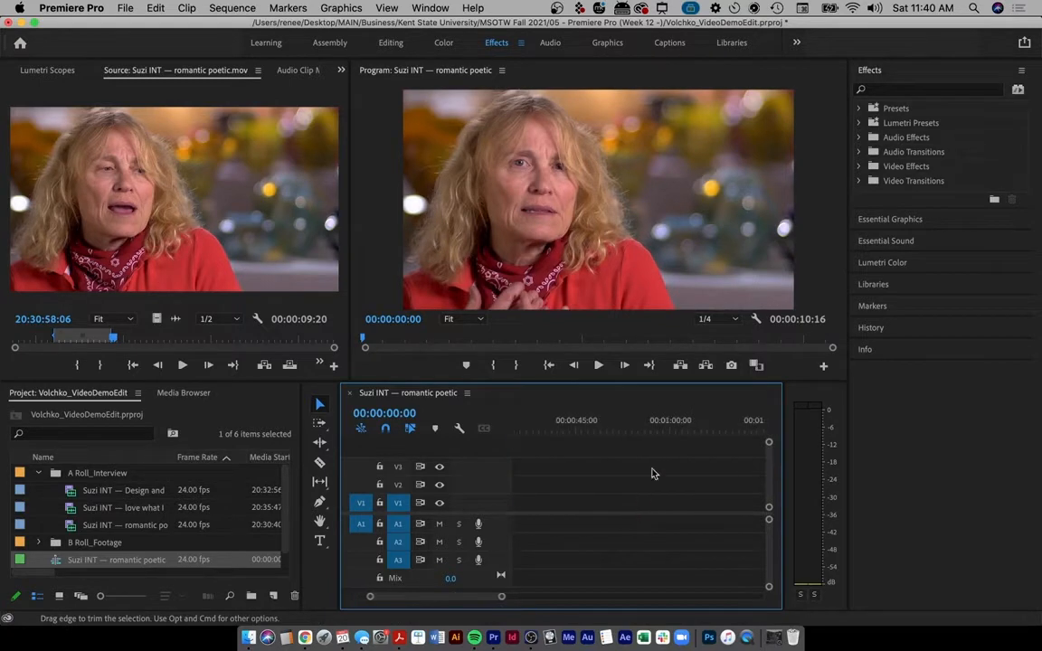
{"action": "key", "text": "ctrl+super+a"}
{"action": "left_click_drag", "start_coordinate": [671, 409], "coordinate": [677, 589]}
{"action": "key", "text": "Escape"}
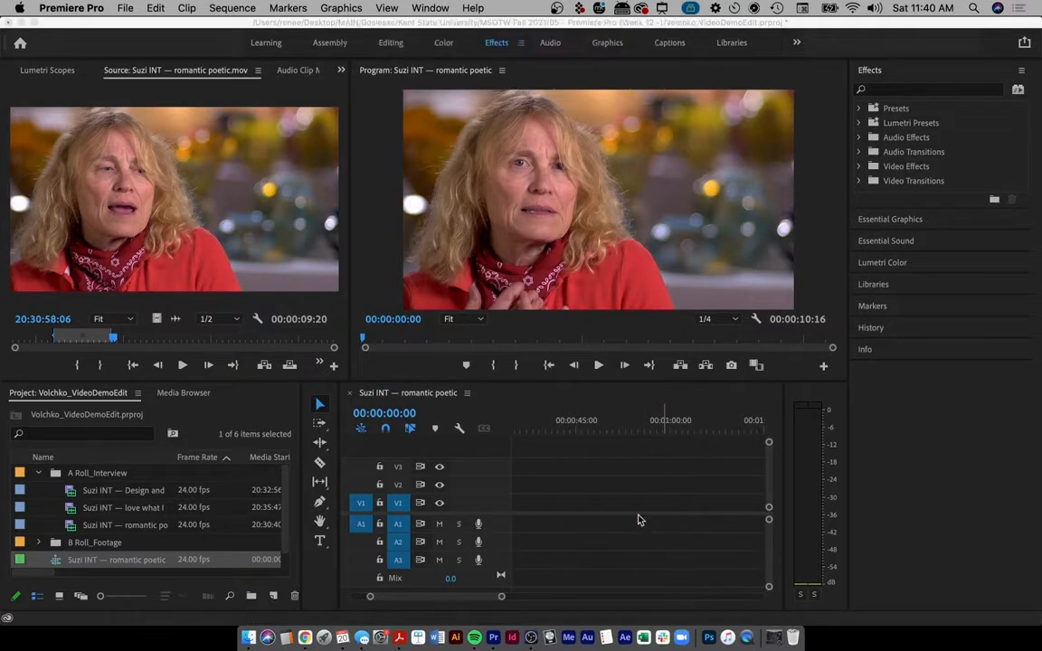
{"action": "left_click", "coordinate": [632, 484]}
{"action": "key", "text": "backslash"}
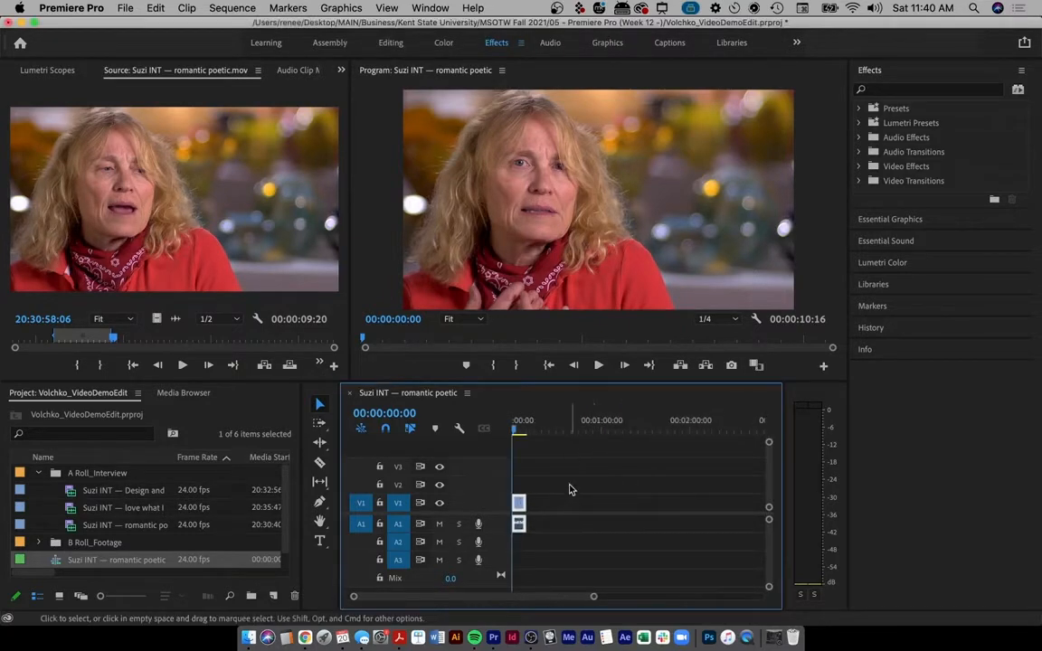
{"action": "scroll", "coordinate": [571, 489], "scroll_direction": "up", "scroll_amount": 3}
{"action": "scroll", "coordinate": [569, 490], "scroll_direction": "down", "scroll_amount": 2}
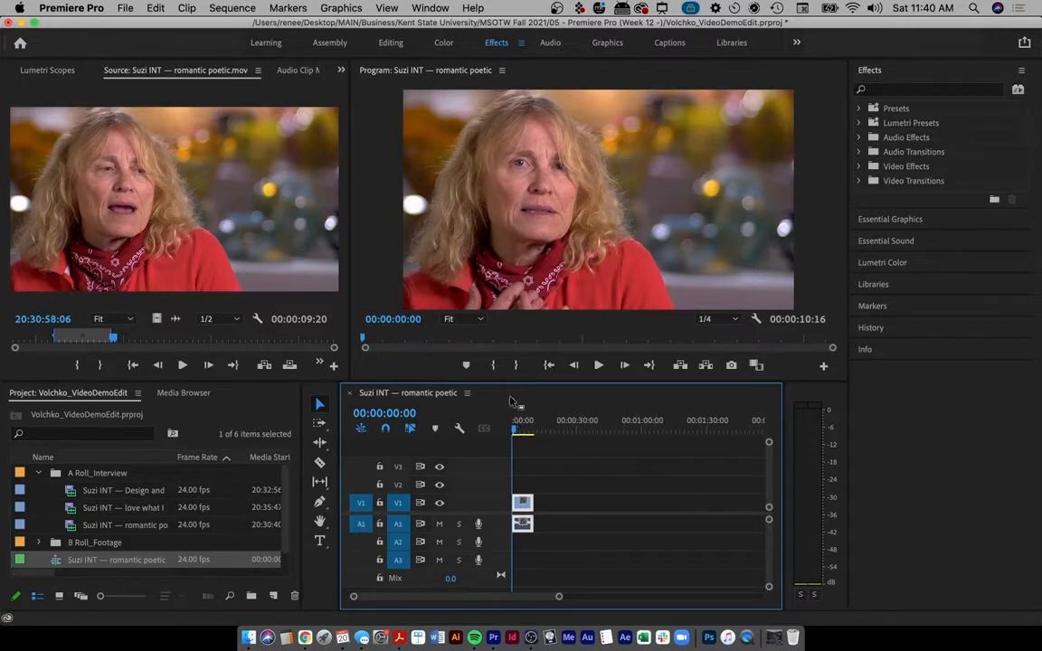
- Mark a 00:00:09:02 section near 20:31:27:12 and place it after the first clip
{"action": "left_click_drag", "start_coordinate": [113, 338], "coordinate": [287, 340]}
{"action": "key", "text": "o"}
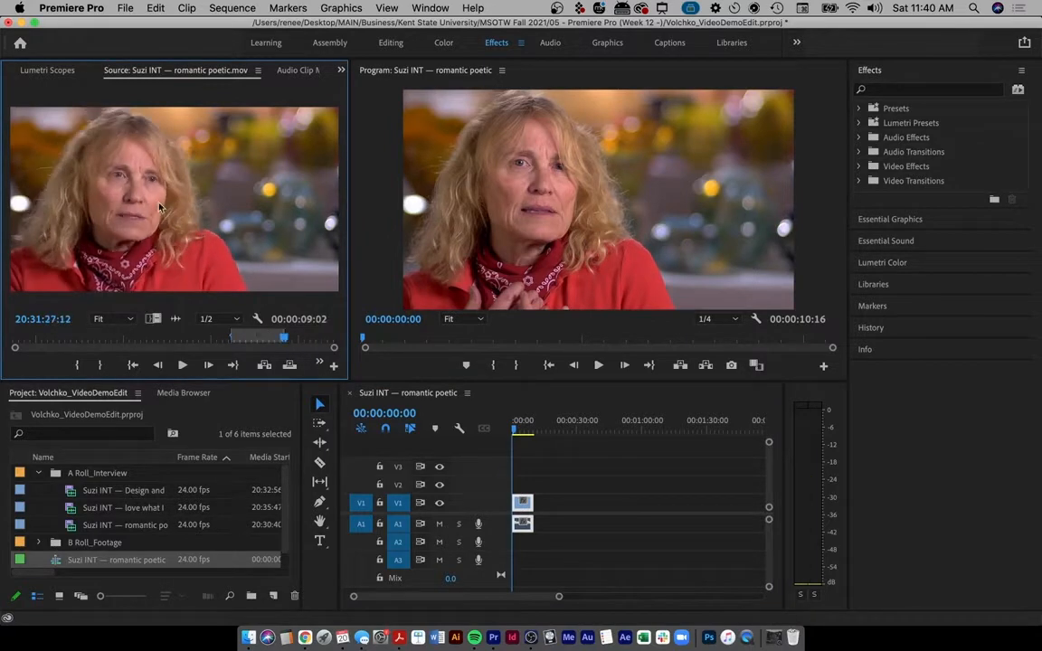
{"action": "left_click_drag", "start_coordinate": [158, 203], "coordinate": [543, 511]}
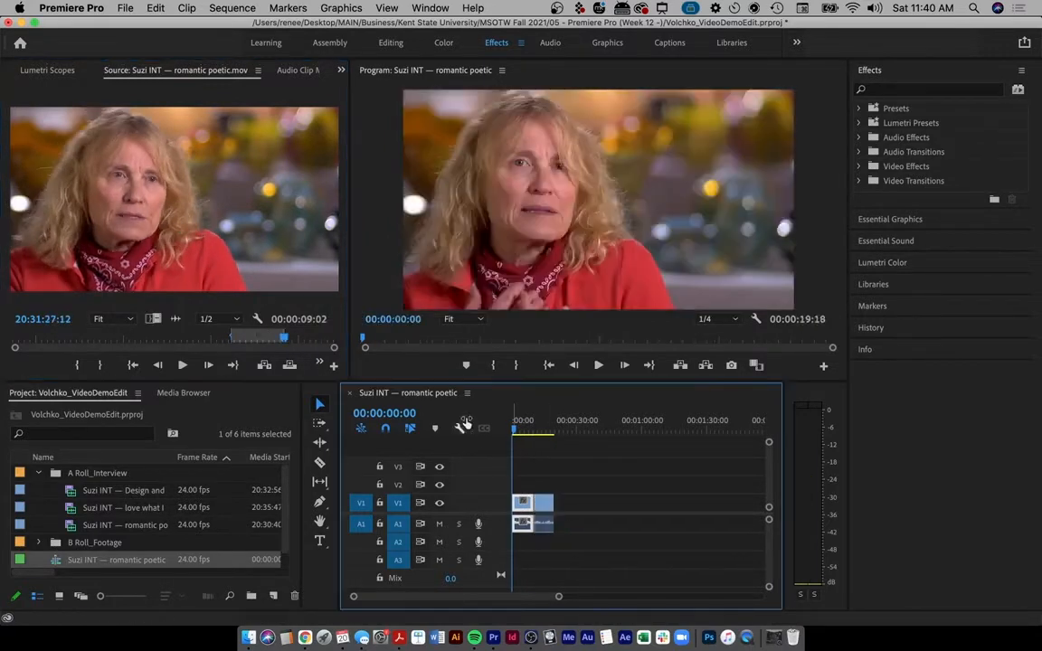
- Load Design and spontaneity, set an Out point and append that section to the sequence
{"action": "double_click", "coordinate": [105, 491]}
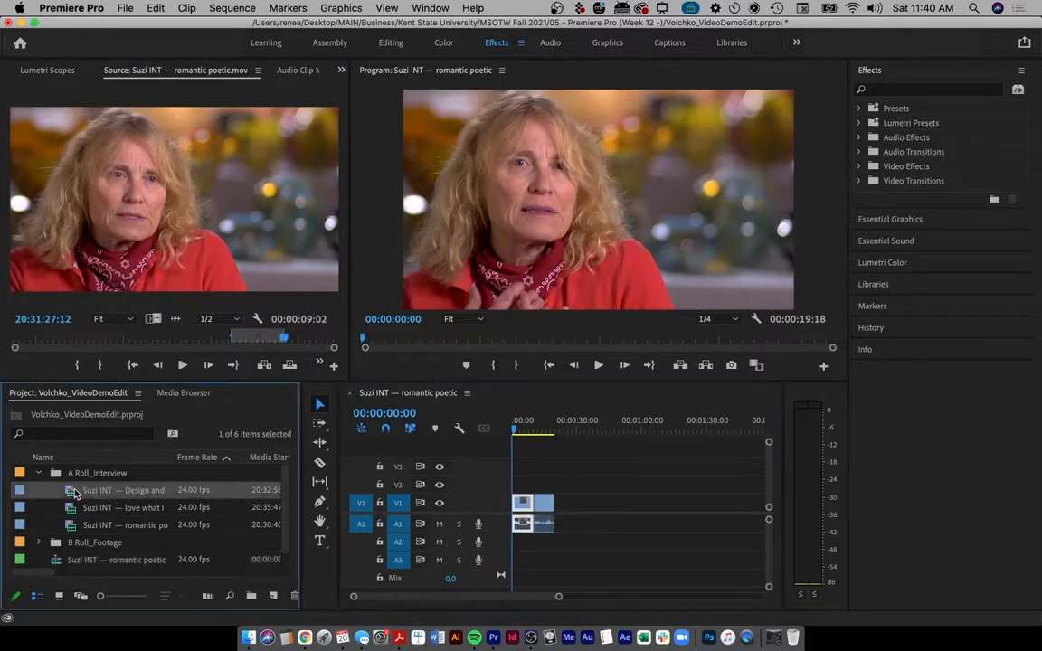
{"action": "left_click", "coordinate": [44, 340]}
{"action": "left_click_drag", "start_coordinate": [45, 340], "coordinate": [94, 337]}
{"action": "key", "text": "o"}
{"action": "left_click_drag", "start_coordinate": [167, 208], "coordinate": [563, 523]}
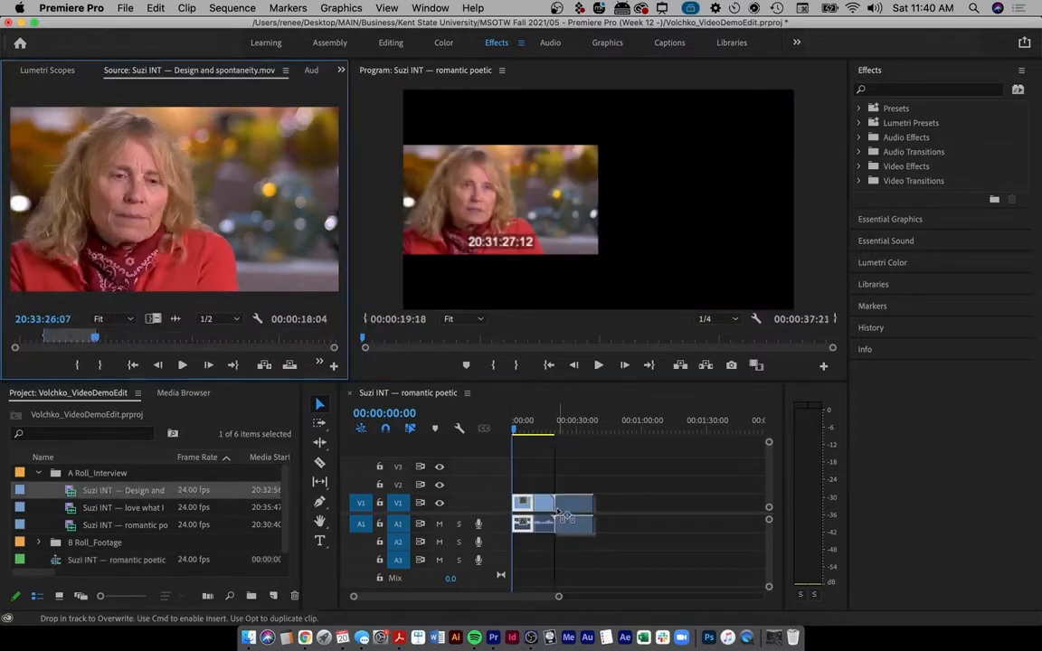
- Mark a later Design and spontaneity section ending at 20:34:21:04 and append it
{"action": "left_click", "coordinate": [179, 340]}
{"action": "key", "text": "i"}
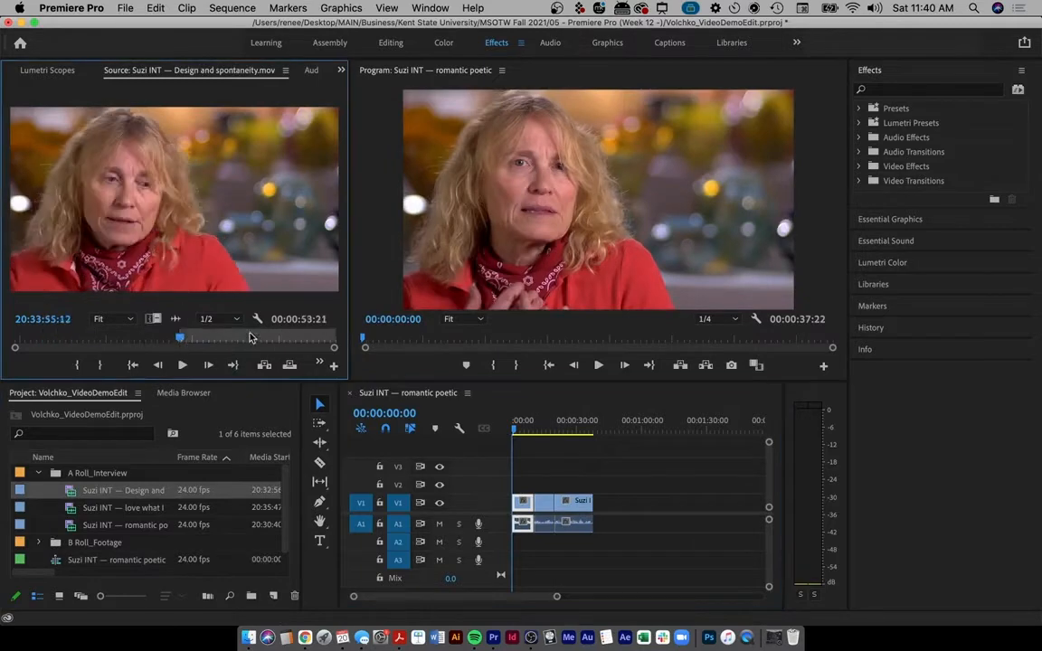
{"action": "key", "text": "o"}
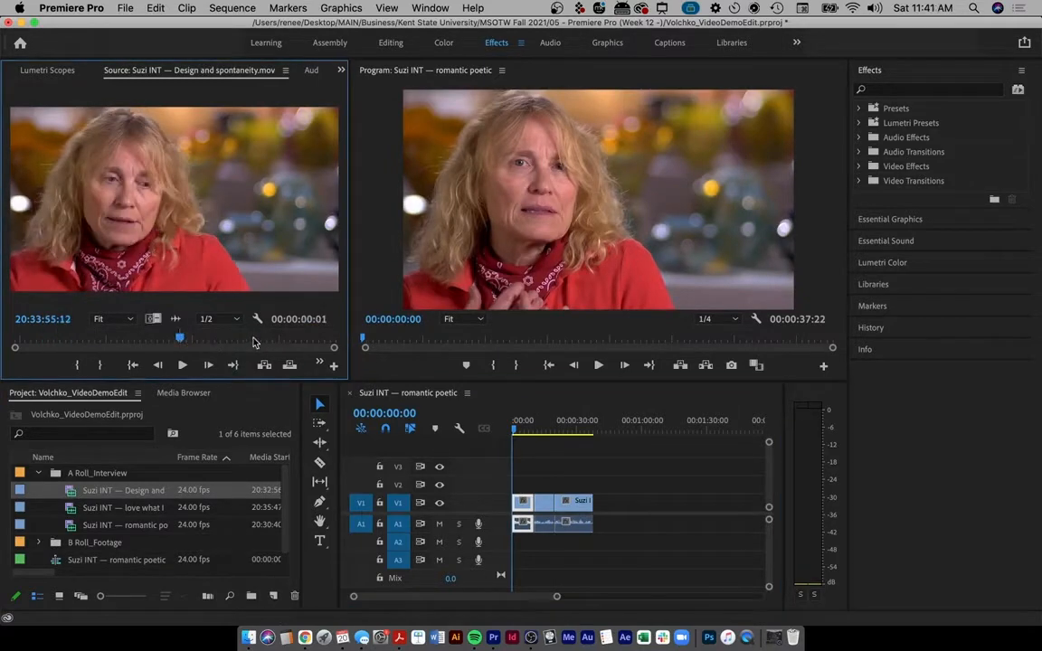
{"action": "left_click", "coordinate": [253, 339]}
{"action": "key", "text": "o"}
{"action": "left_click_drag", "start_coordinate": [230, 233], "coordinate": [637, 503]}
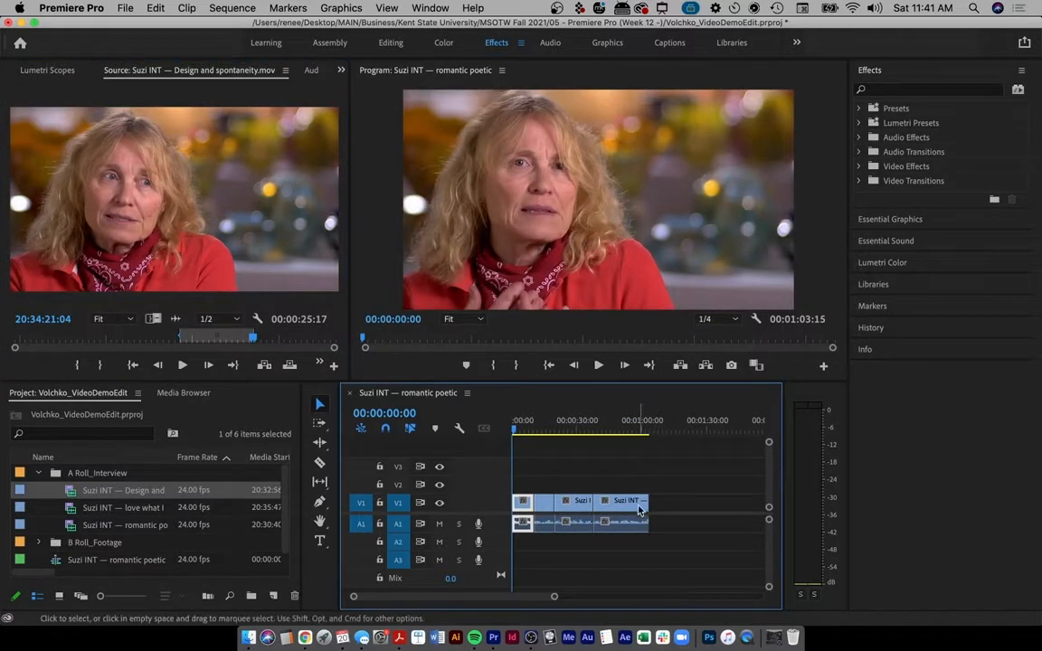
- Shorten the end of the preceding interview clip to tighten the edit point
{"action": "scroll", "coordinate": [638, 511], "scroll_direction": "up", "scroll_amount": 4}
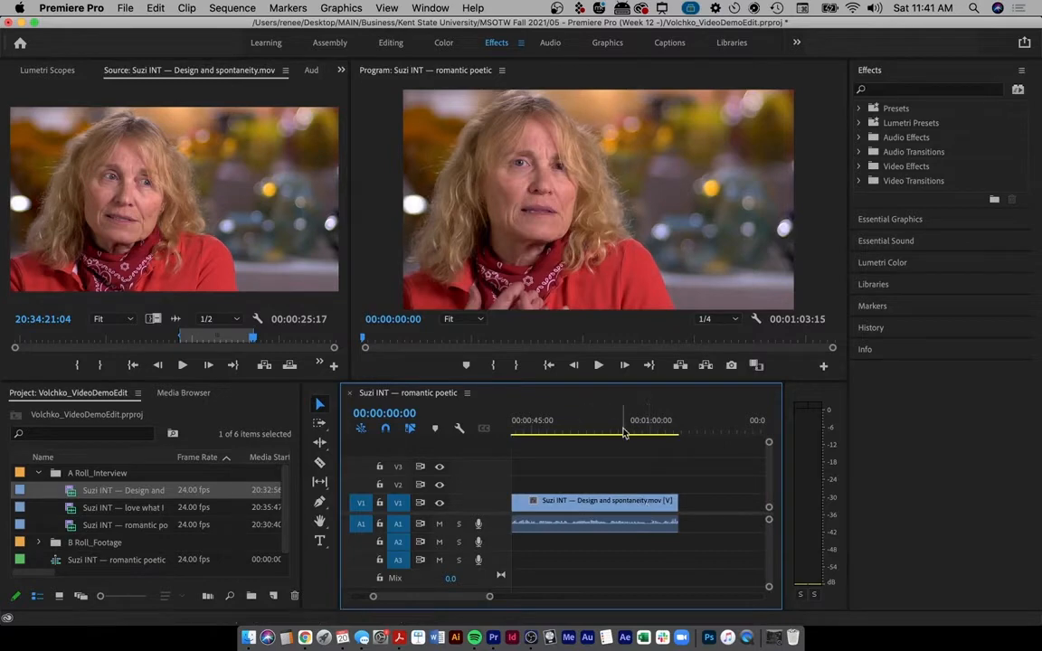
{"action": "scroll", "coordinate": [565, 481], "scroll_direction": "left", "scroll_amount": 2}
{"action": "scroll", "coordinate": [566, 480], "scroll_direction": "down", "scroll_amount": 3}
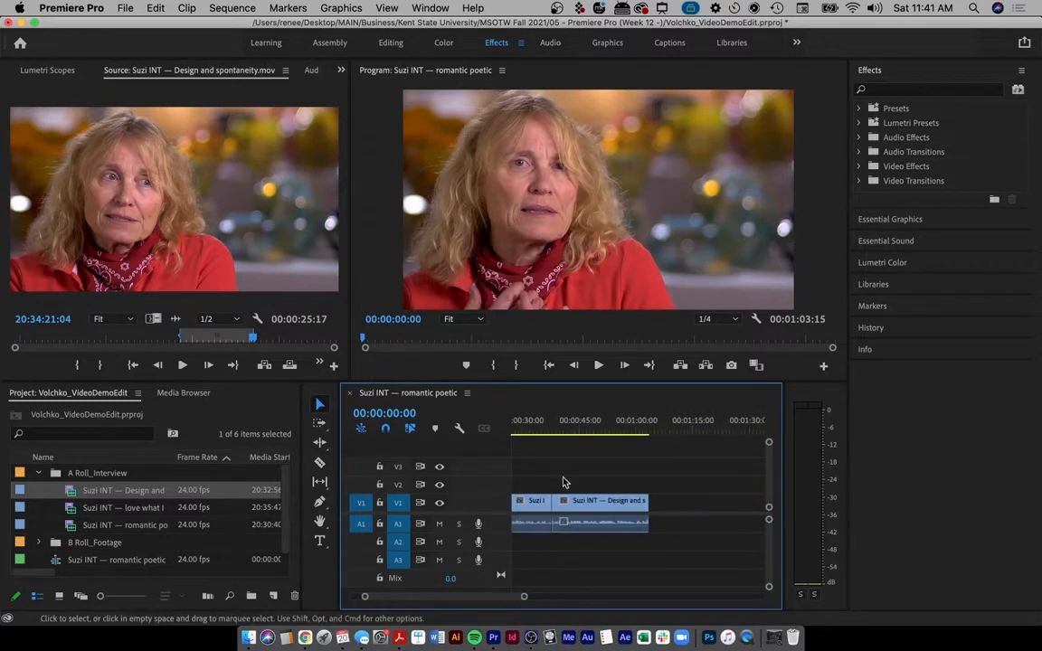
{"action": "left_click_drag", "start_coordinate": [568, 500], "coordinate": [605, 504]}
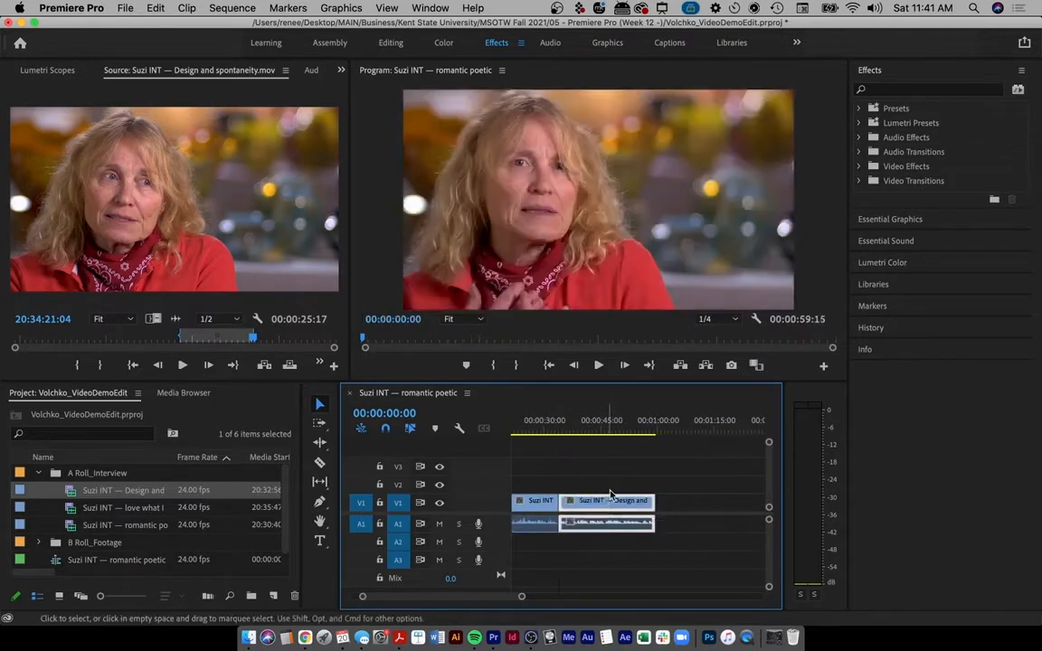
{"action": "key", "text": "ctrl+a"}
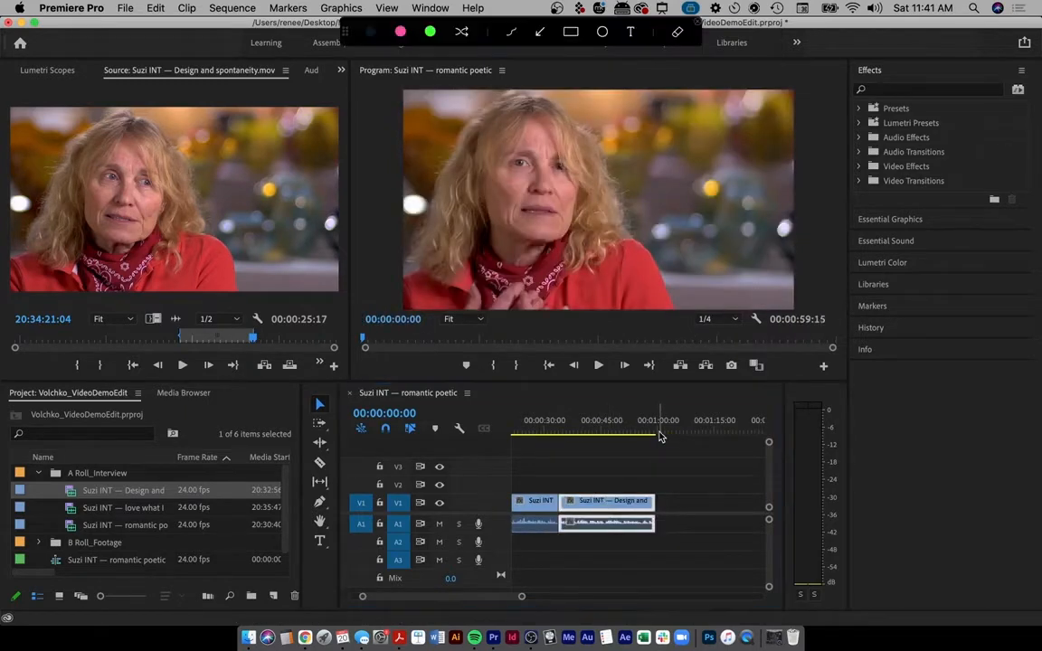
{"action": "left_click_drag", "start_coordinate": [659, 404], "coordinate": [659, 562]}
{"action": "key", "text": "Escape"}
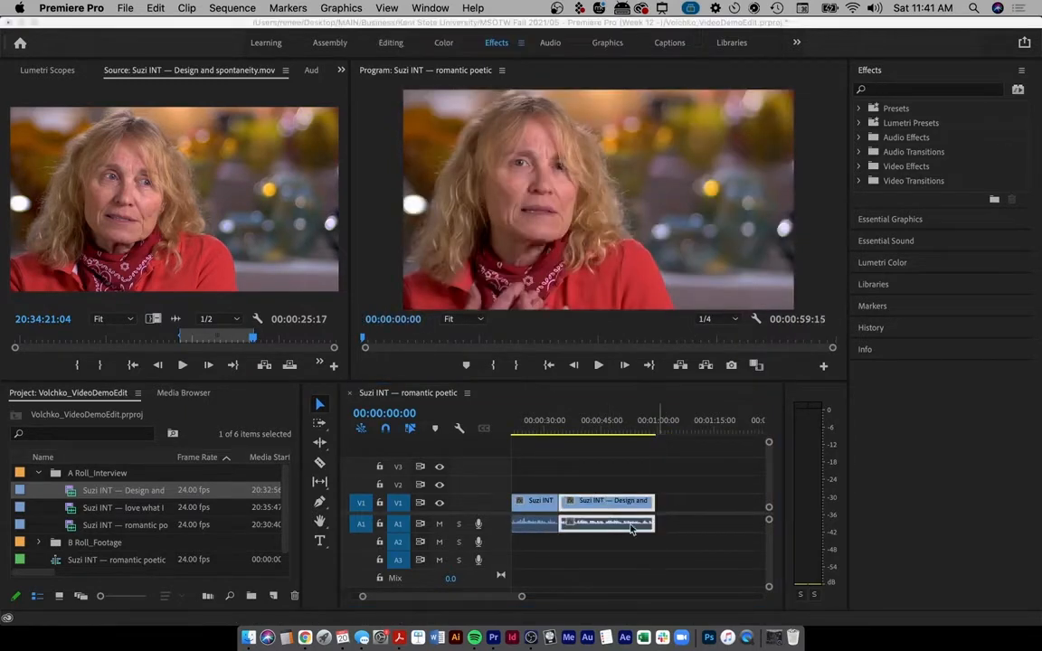
- Preview the sequence up to 34 seconds, return to its start and open the B Roll_Footage bin
{"action": "scroll", "coordinate": [608, 488], "scroll_direction": "left", "scroll_amount": 3}
{"action": "left_click_drag", "start_coordinate": [523, 427], "coordinate": [684, 428]}
{"action": "key", "text": "Home"}
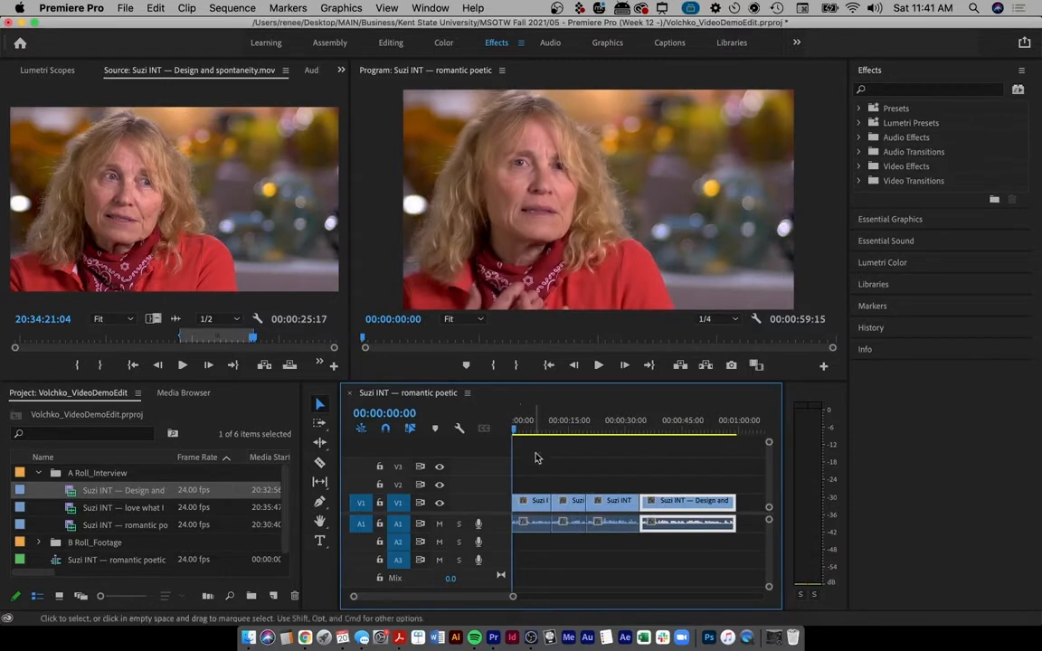
{"action": "double_click", "coordinate": [53, 545]}
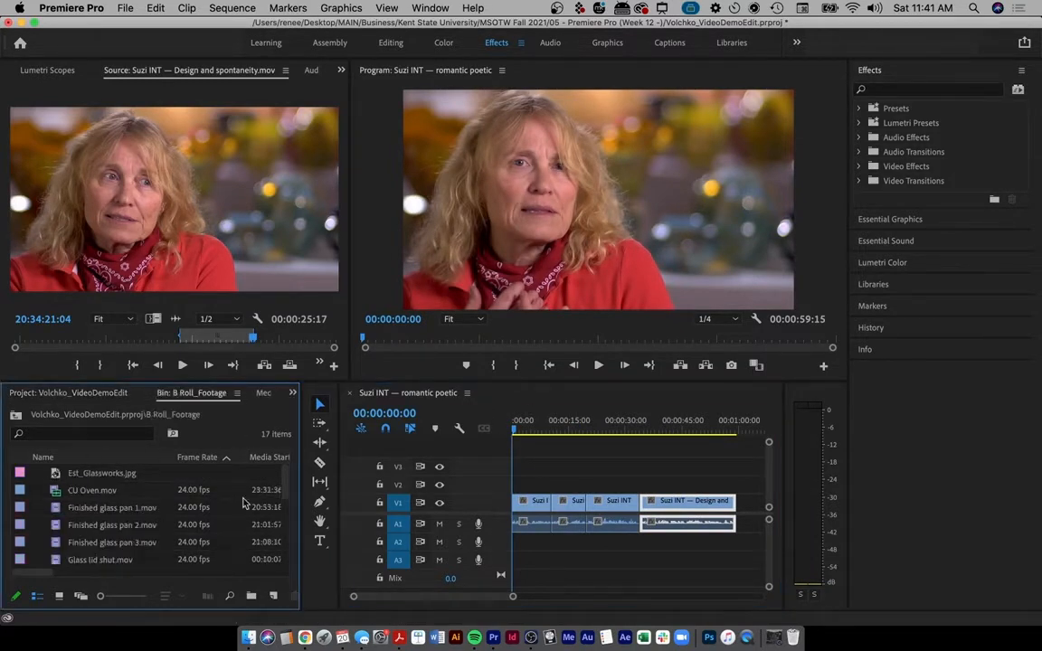
{"action": "left_click", "coordinate": [522, 421]}
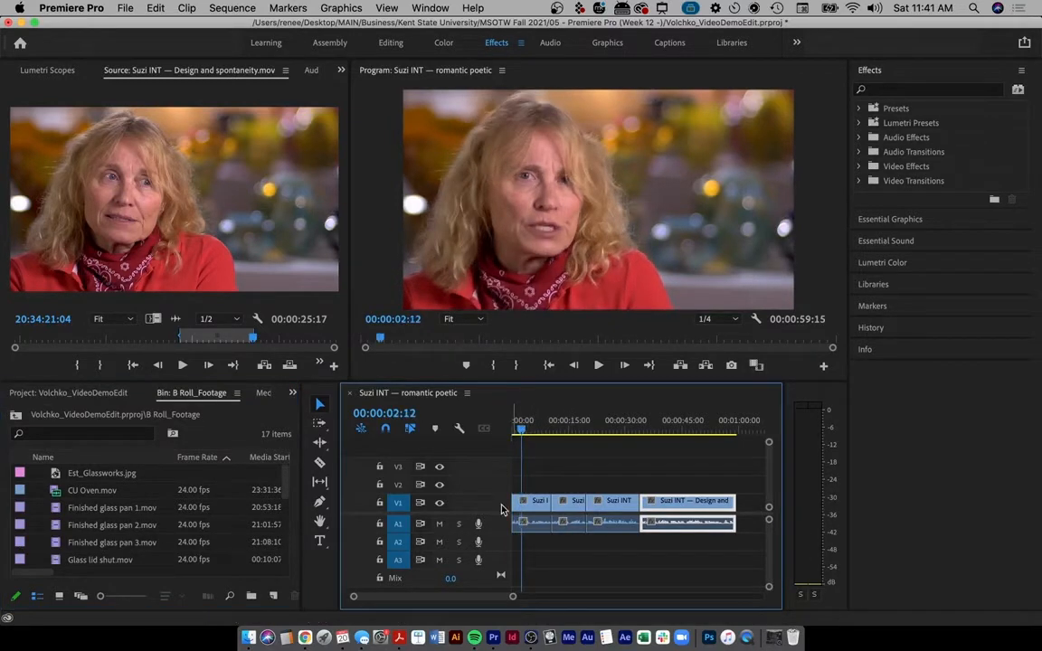
{"action": "double_click", "coordinate": [80, 509]}
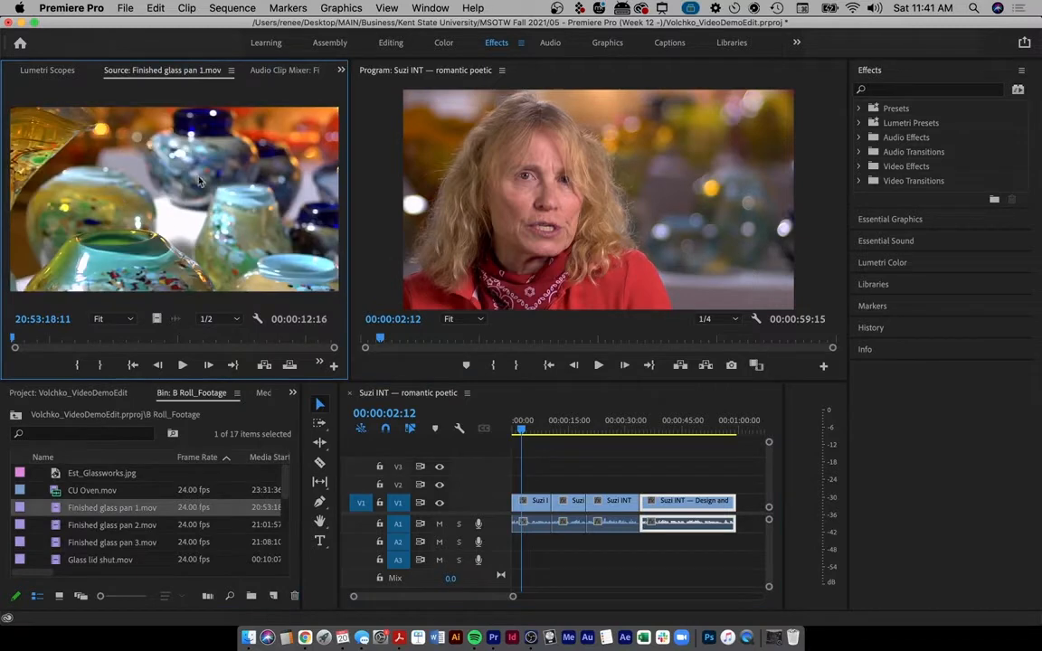
{"action": "key", "text": "ctrl+a"}
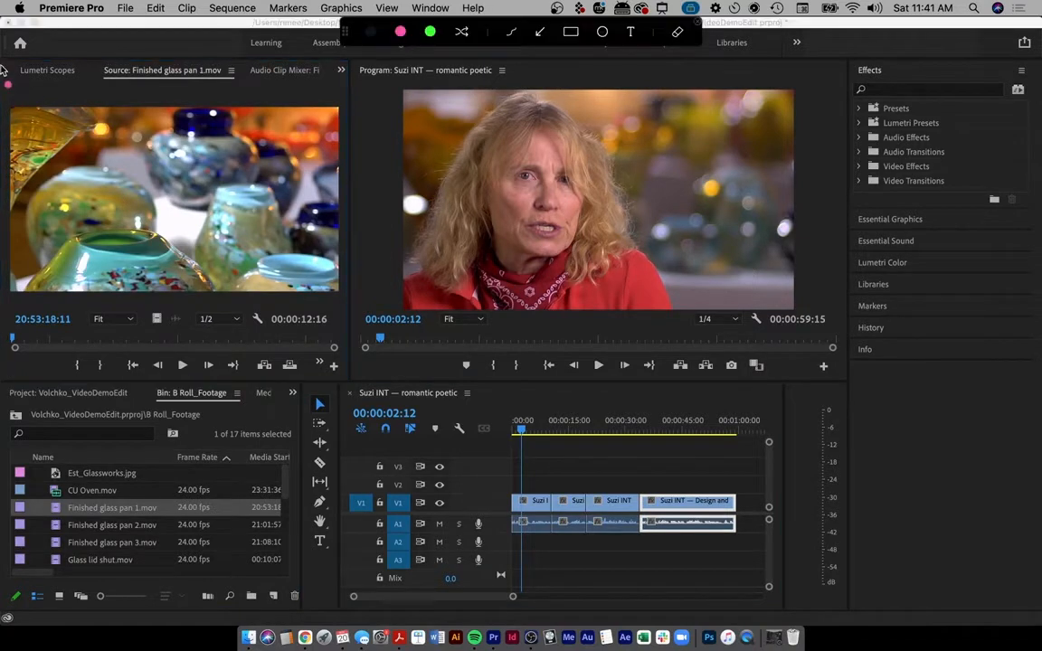
{"action": "mouse_move", "coordinate": [3, 66]}
{"action": "left_mouse_down"}
{"action": "mouse_move", "coordinate": [2, 259]}
{"action": "mouse_move", "coordinate": [42, 383]}
{"action": "mouse_move", "coordinate": [299, 375]}
{"action": "mouse_move", "coordinate": [363, 308]}
{"action": "mouse_move", "coordinate": [345, 105]}
{"action": "mouse_move", "coordinate": [238, 75]}
{"action": "mouse_move", "coordinate": [4, 83]}
{"action": "left_mouse_up"}
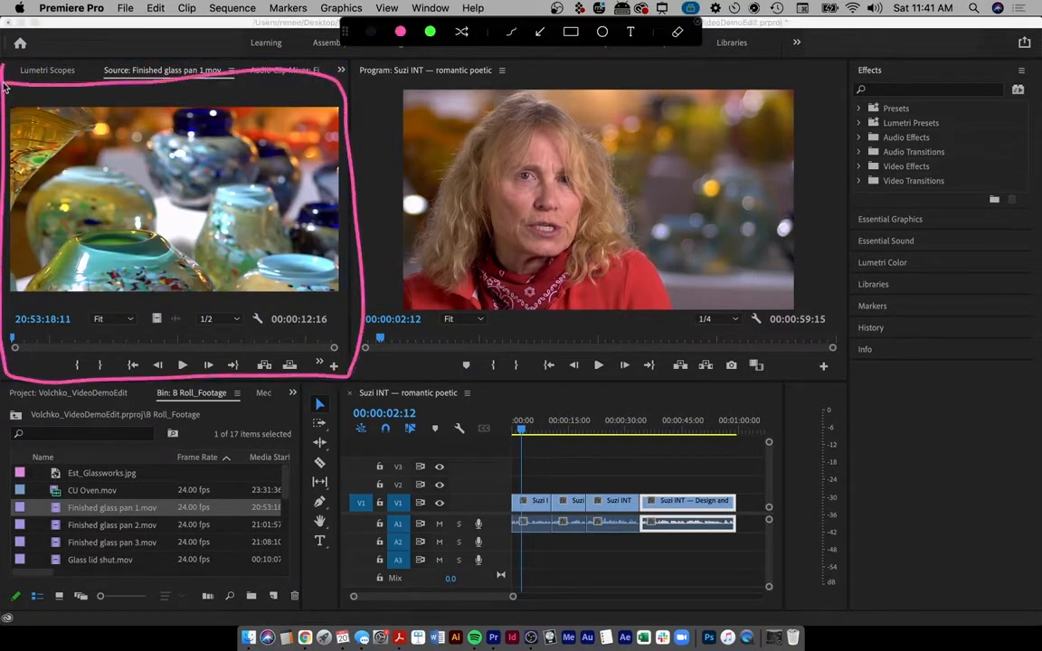
{"action": "mouse_move", "coordinate": [55, 503]}
{"action": "left_mouse_down"}
{"action": "mouse_move", "coordinate": [44, 505]}
{"action": "mouse_move", "coordinate": [42, 523]}
{"action": "left_mouse_up"}
{"action": "left_click_drag", "start_coordinate": [53, 540], "coordinate": [41, 541]}
{"action": "key", "text": "Escape"}
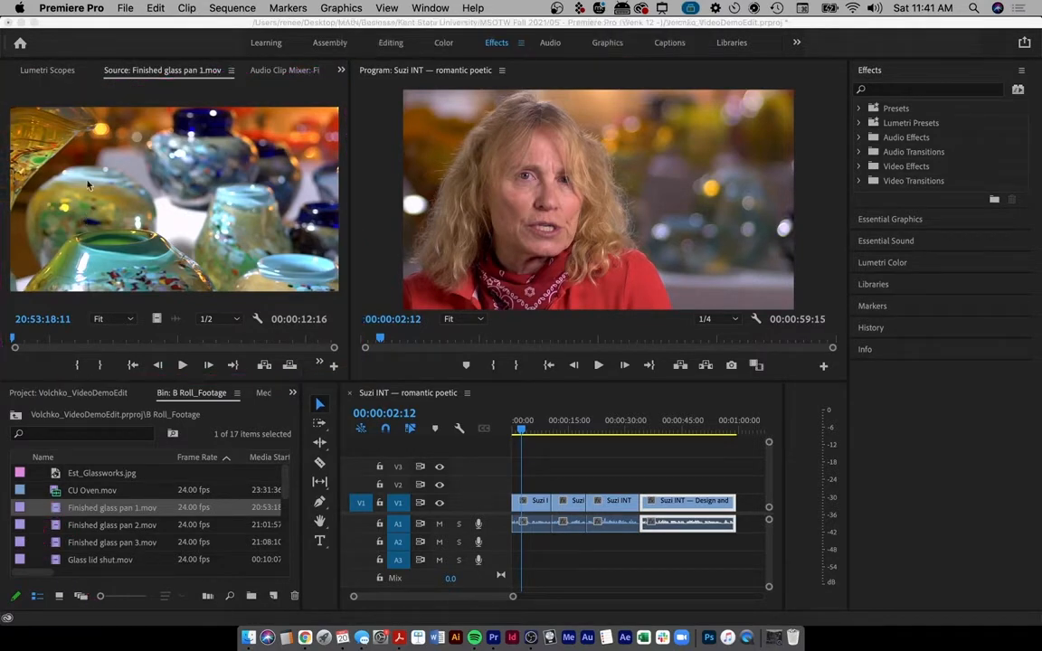
{"action": "key", "text": "ctrl+a"}
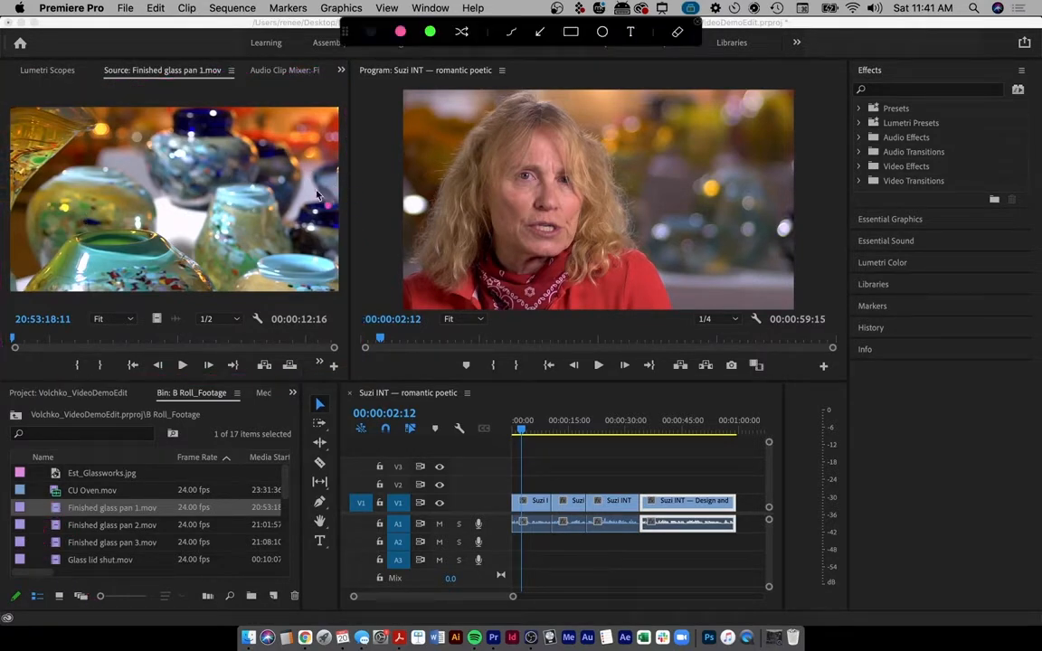
{"action": "mouse_move", "coordinate": [96, 340]}
{"action": "left_mouse_down"}
{"action": "mouse_move", "coordinate": [162, 337]}
{"action": "mouse_move", "coordinate": [162, 353]}
{"action": "mouse_move", "coordinate": [449, 367]}
{"action": "mouse_move", "coordinate": [522, 477]}
{"action": "mouse_move", "coordinate": [525, 457]}
{"action": "left_mouse_up"}
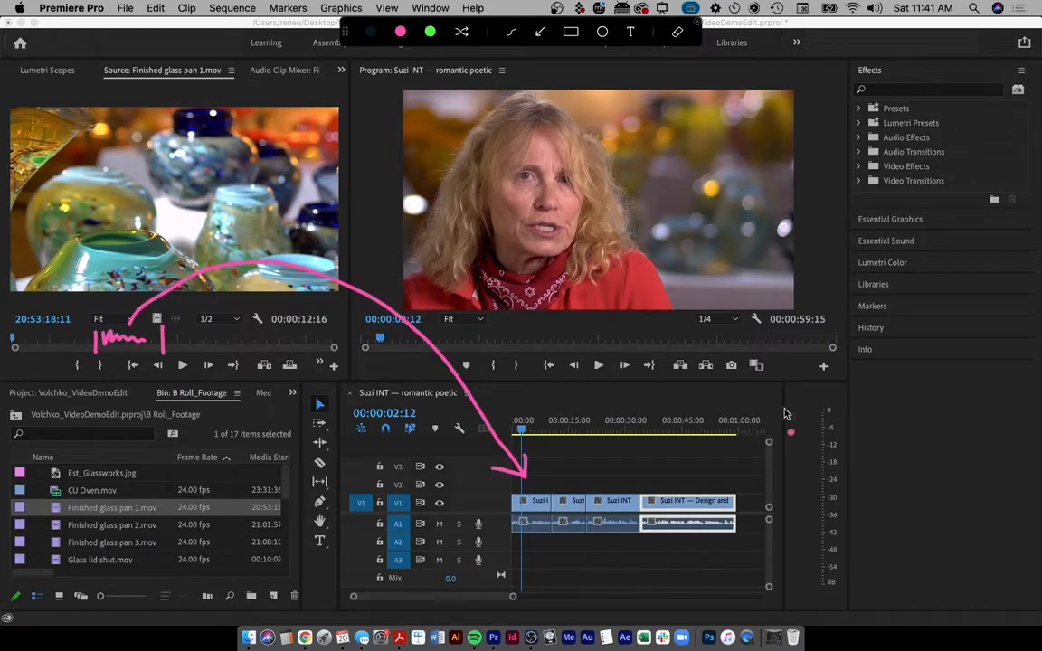
{"action": "mouse_move", "coordinate": [369, 77]}
{"action": "left_mouse_down"}
{"action": "mouse_move", "coordinate": [371, 308]}
{"action": "mouse_move", "coordinate": [706, 349]}
{"action": "mouse_move", "coordinate": [819, 185]}
{"action": "mouse_move", "coordinate": [681, 56]}
{"action": "mouse_move", "coordinate": [402, 60]}
{"action": "mouse_move", "coordinate": [360, 80]}
{"action": "left_mouse_up"}
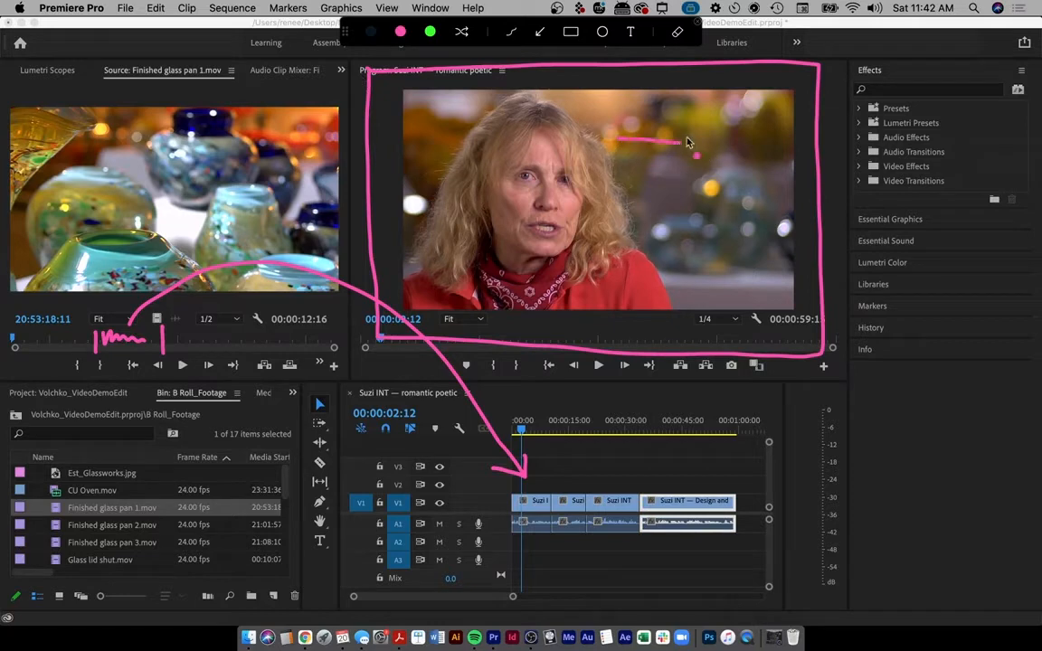
{"action": "left_click_drag", "start_coordinate": [689, 143], "coordinate": [724, 145]}
{"action": "mouse_move", "coordinate": [680, 185]}
{"action": "left_mouse_down"}
{"action": "mouse_move", "coordinate": [711, 192]}
{"action": "mouse_move", "coordinate": [727, 170]}
{"action": "mouse_move", "coordinate": [748, 205]}
{"action": "mouse_move", "coordinate": [711, 204]}
{"action": "left_mouse_up"}
{"action": "left_click", "coordinate": [755, 227]}
{"action": "key", "text": "Escape"}
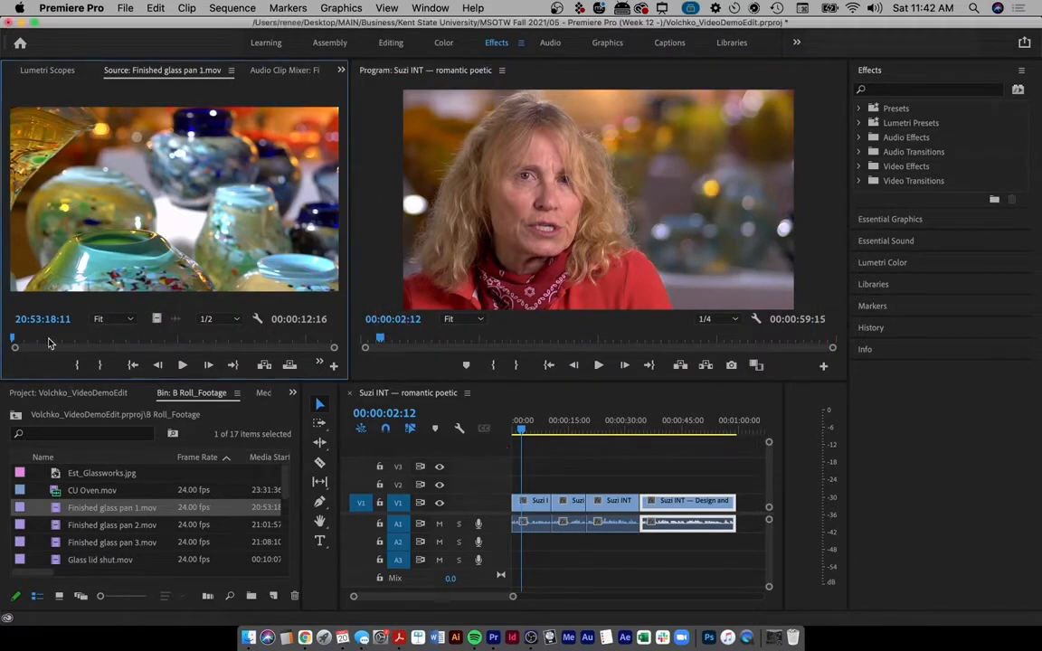
- Set In and Out points on Finished glass pan 1.mov spanning 00:00:06:04 and review them
{"action": "left_click_drag", "start_coordinate": [44, 345], "coordinate": [235, 345]}
{"action": "key", "text": "i"}
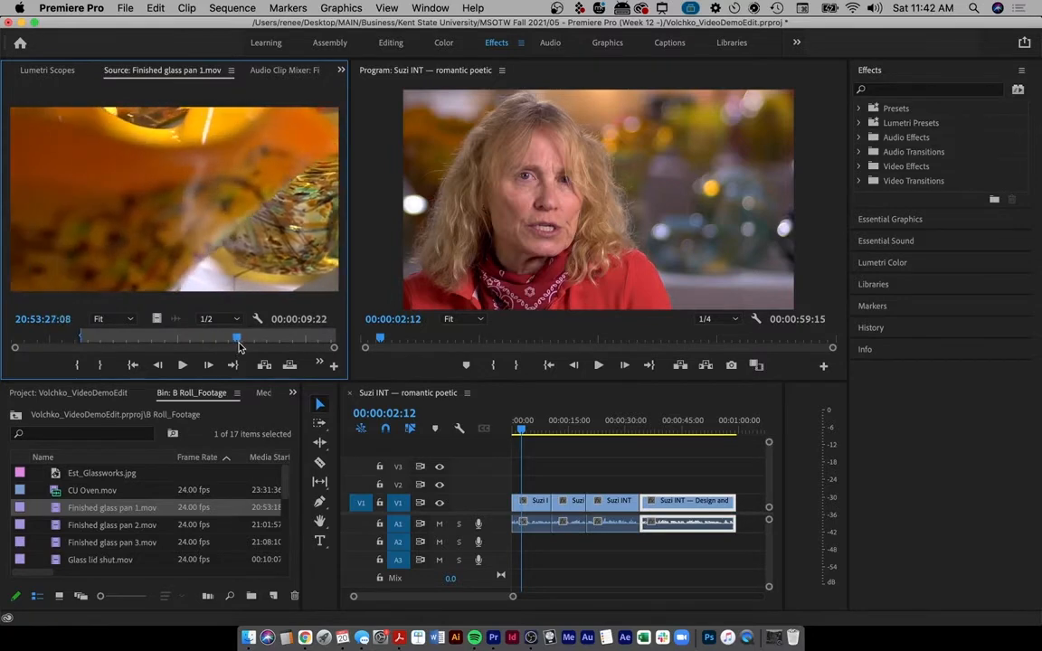
{"action": "key", "text": "o"}
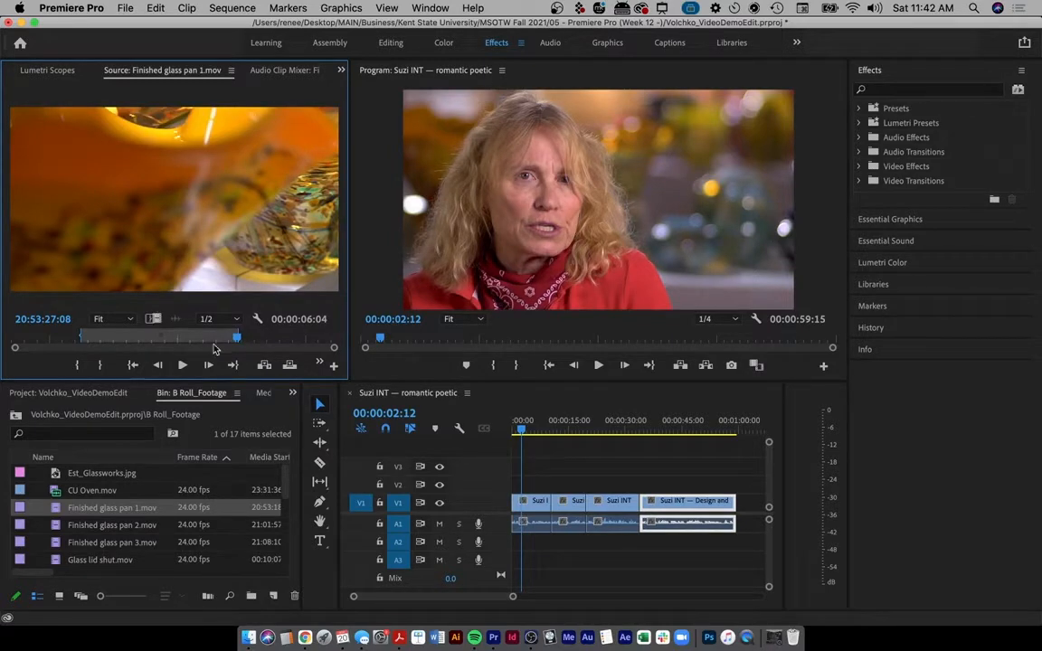
{"action": "left_click_drag", "start_coordinate": [90, 342], "coordinate": [220, 338]}
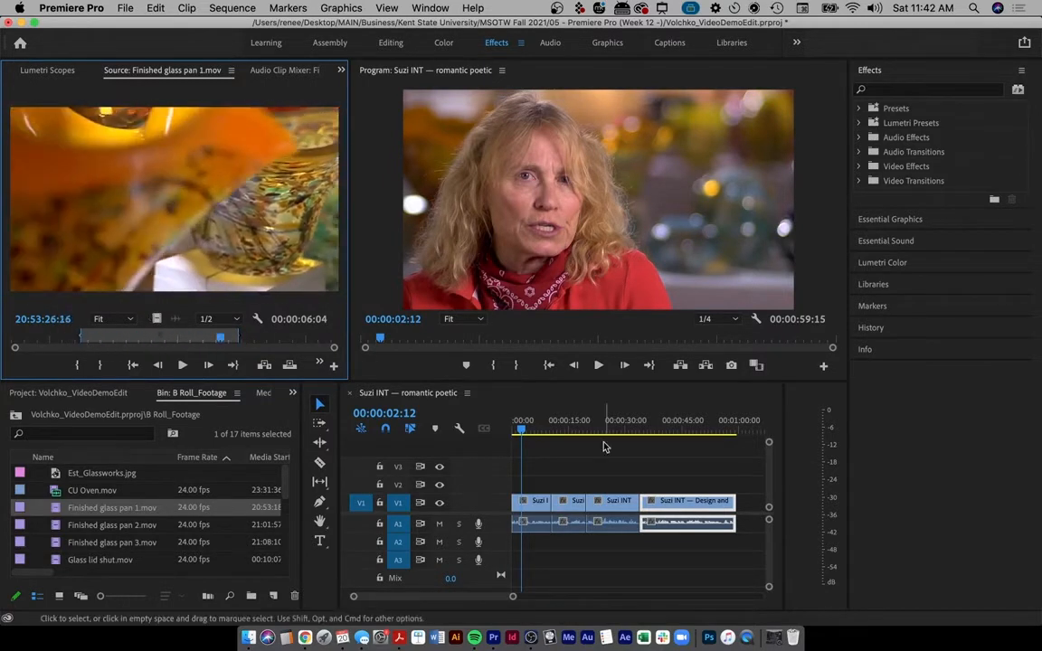
- Find the cutaway spot about 9 seconds into the interview sequence
{"action": "left_click_drag", "start_coordinate": [532, 433], "coordinate": [541, 428]}
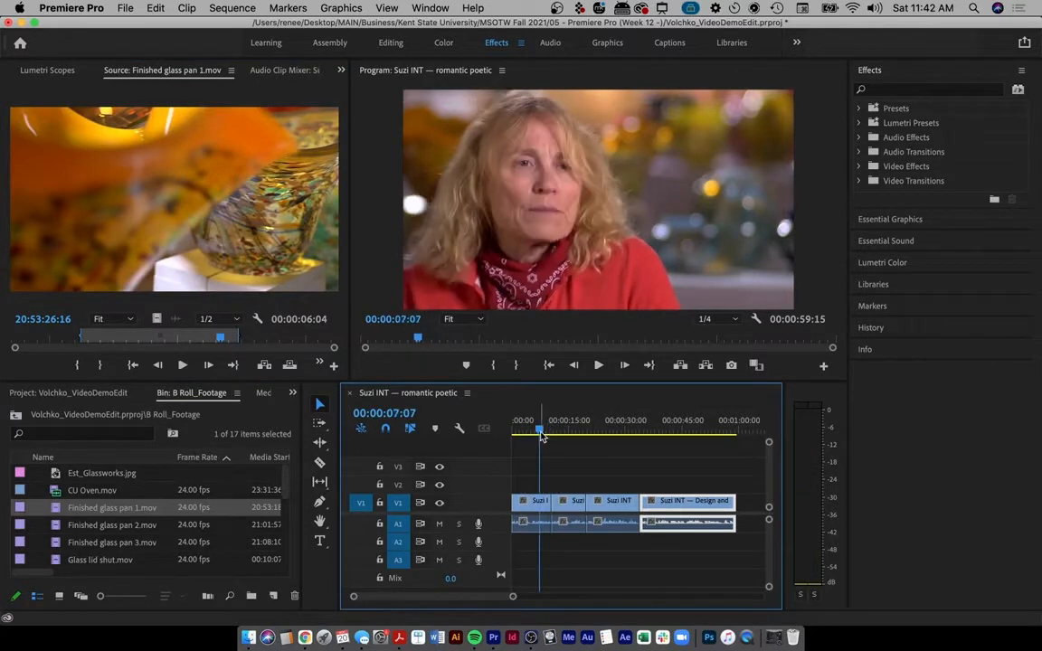
{"action": "scroll", "coordinate": [553, 490], "scroll_direction": "up", "scroll_amount": 5}
{"action": "left_click", "coordinate": [539, 424]}
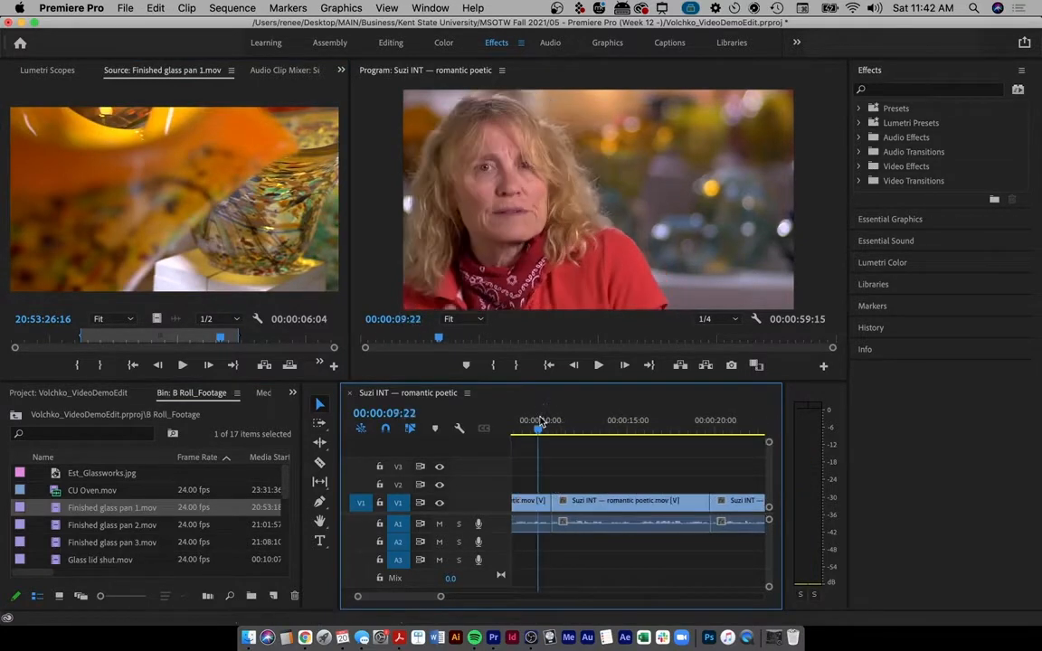
{"action": "key", "text": "space"}
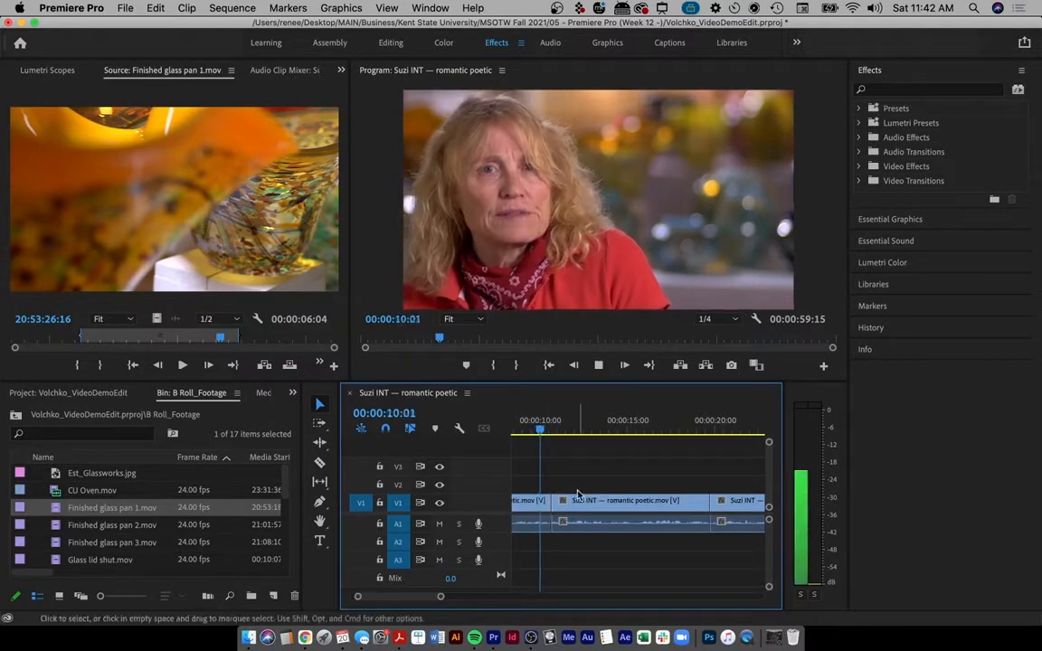
{"action": "key", "text": "space"}
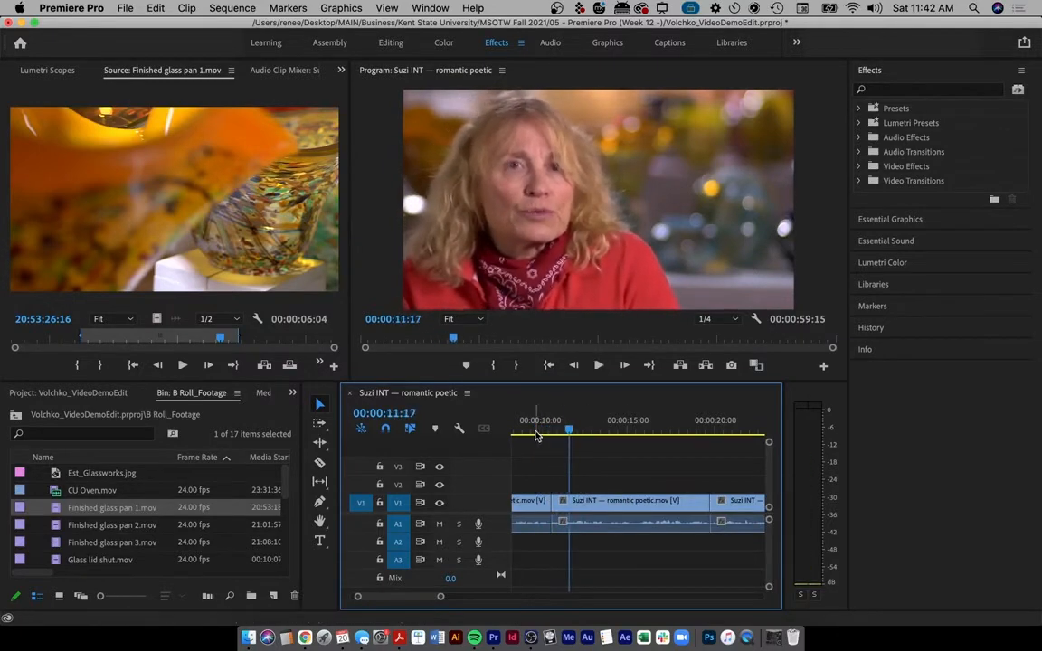
- Place the glass pan shot's video only on V2 at the playhead and play through the cutaway
{"action": "scroll", "coordinate": [568, 469], "scroll_direction": "left", "scroll_amount": 3}
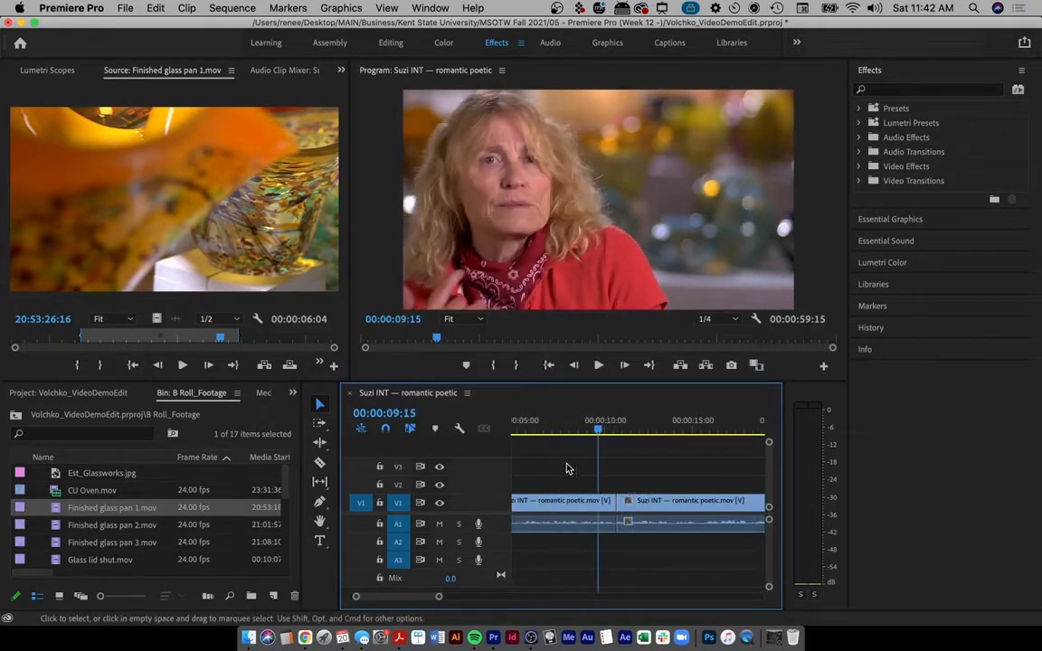
{"action": "scroll", "coordinate": [566, 469], "scroll_direction": "down", "scroll_amount": 5}
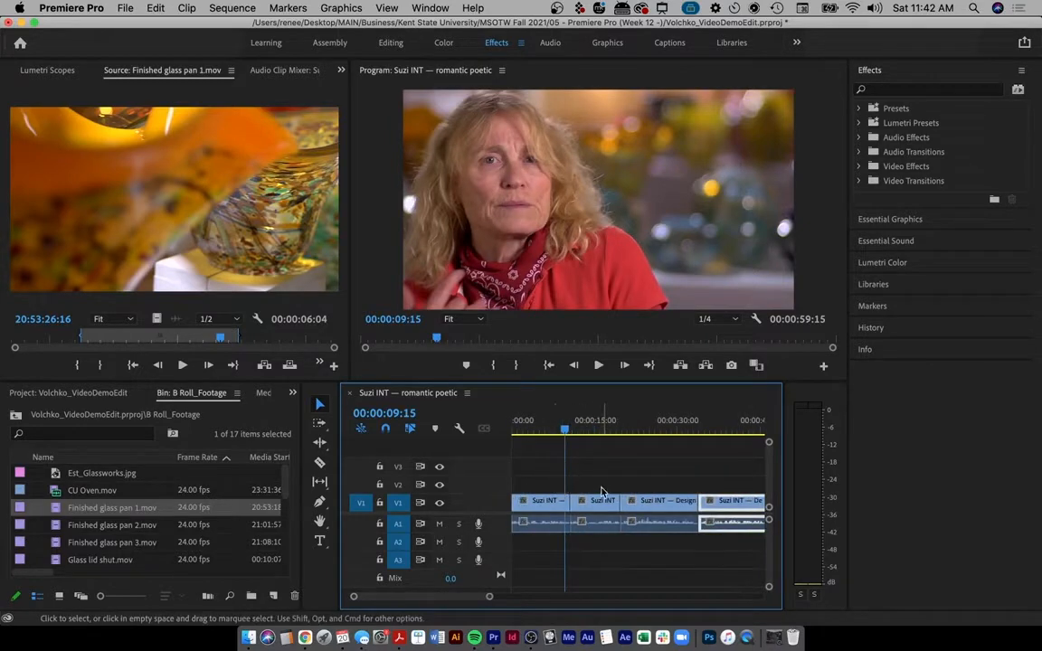
{"action": "left_click_drag", "start_coordinate": [176, 321], "coordinate": [561, 491]}
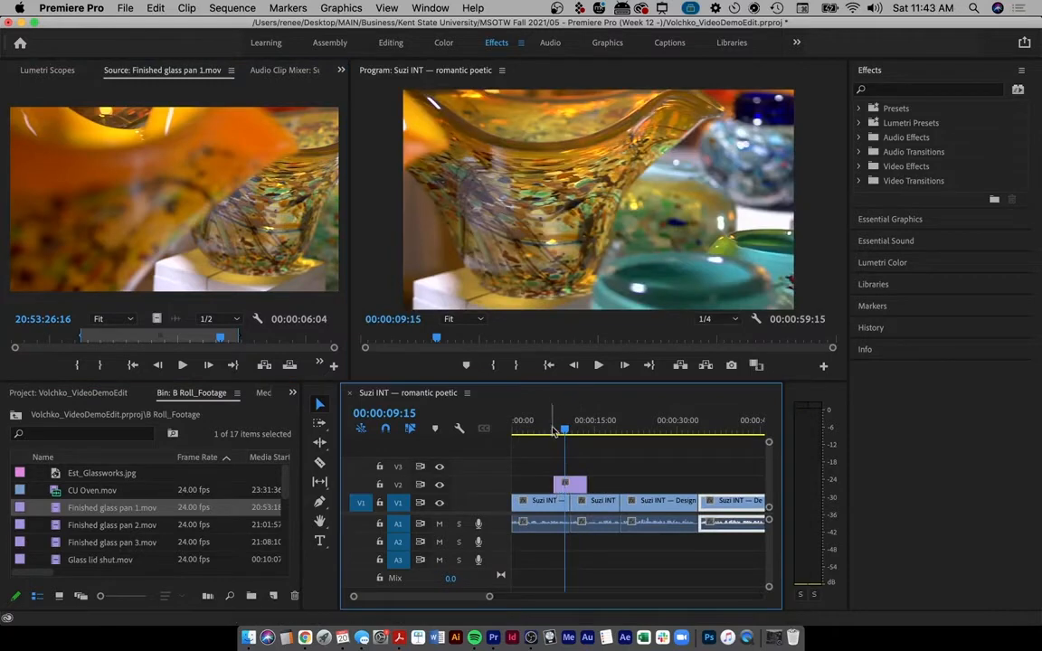
{"action": "left_click_drag", "start_coordinate": [565, 427], "coordinate": [550, 426]}
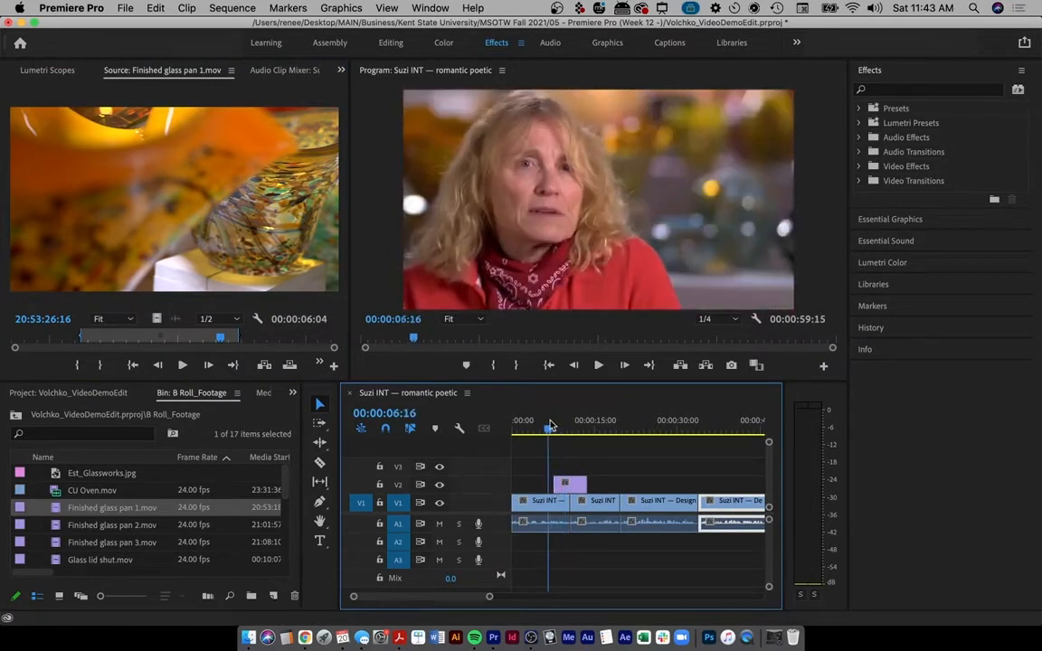
{"action": "key", "text": "XF86AudioRaiseVolume"}
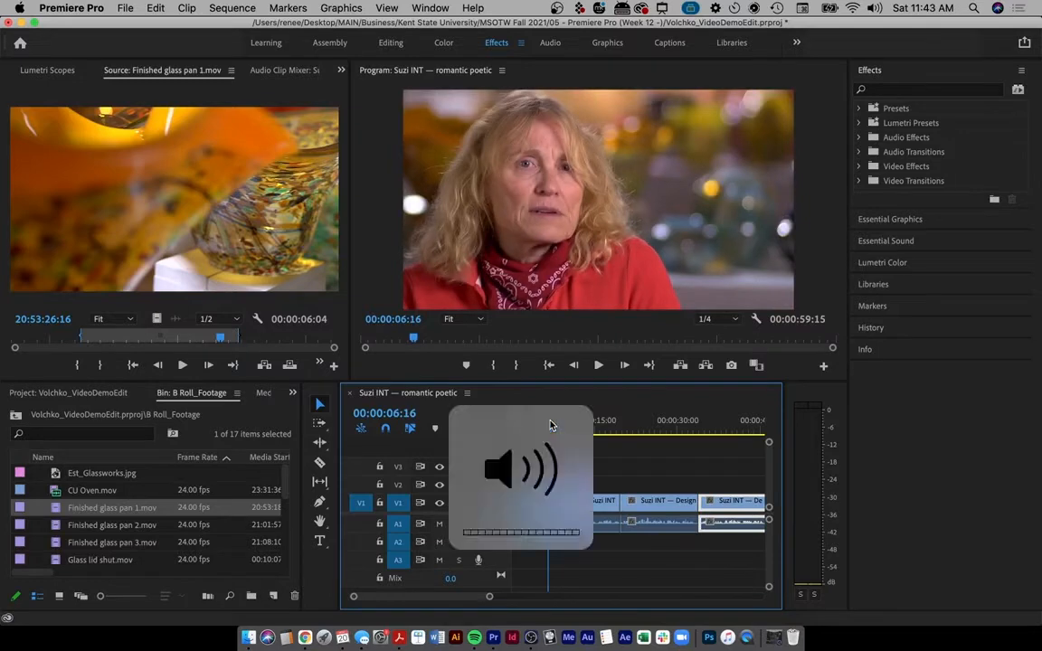
{"action": "key", "text": "space"}
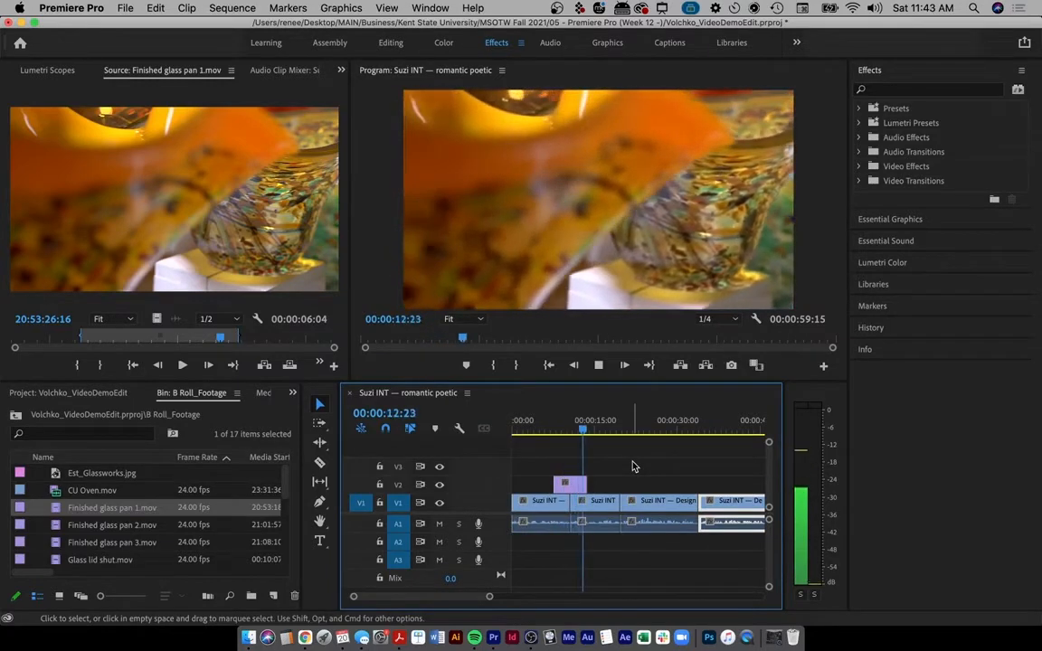
{"action": "key", "text": "space"}
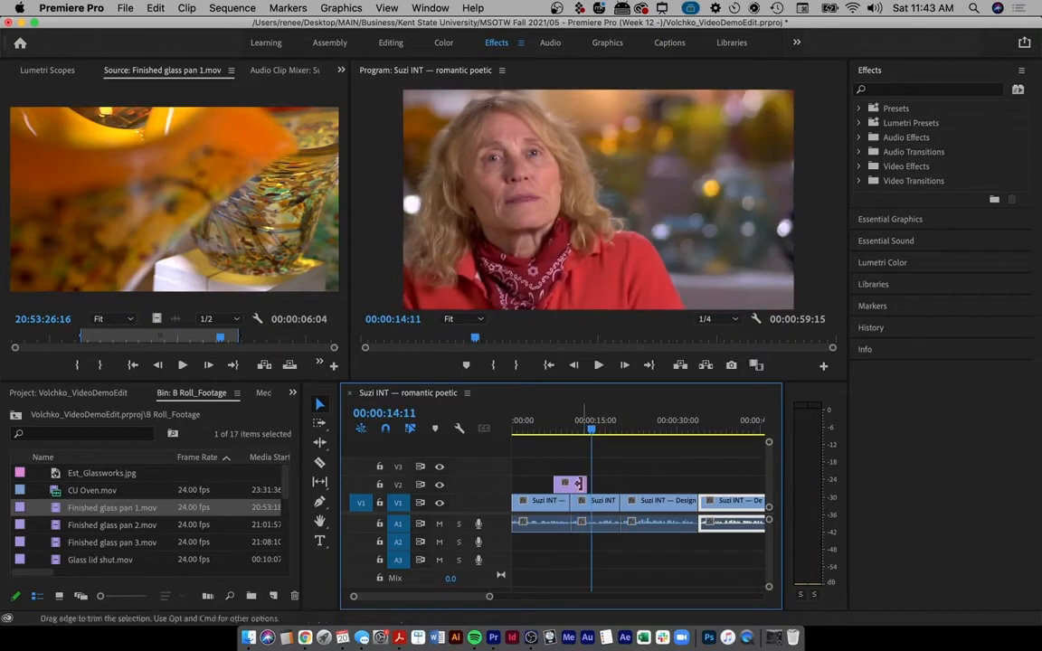
- Trim the V2 cutaway, cutting two seconds from its end and starting it 19 frames later
{"action": "left_click_drag", "start_coordinate": [579, 484], "coordinate": [583, 484]}
{"action": "scroll", "coordinate": [586, 486], "scroll_direction": "up", "scroll_amount": 5}
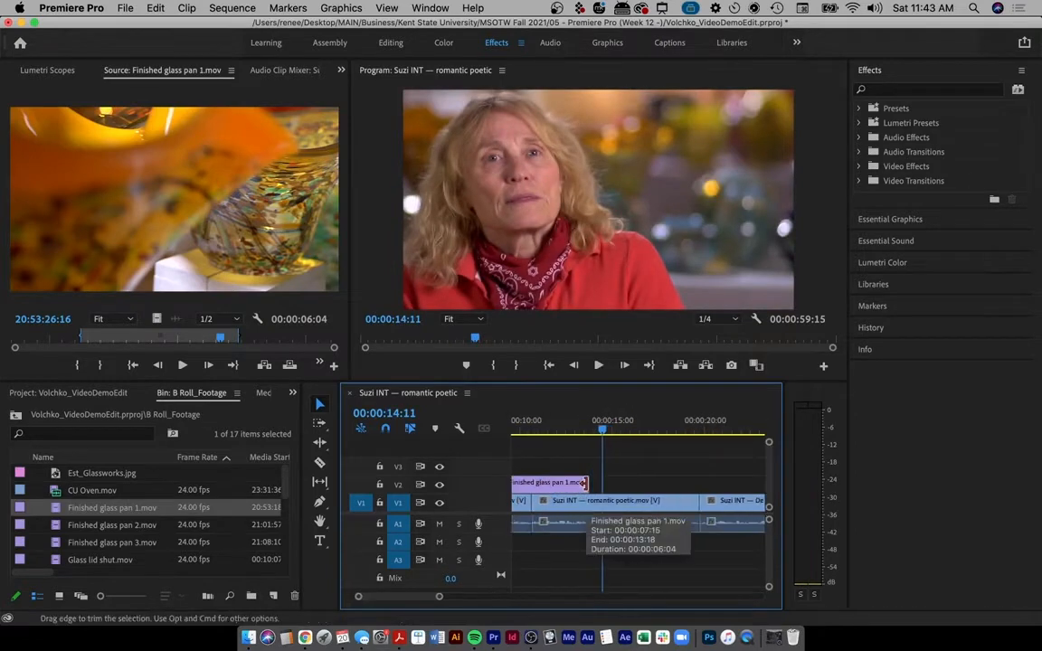
{"action": "scroll", "coordinate": [588, 487], "scroll_direction": "left", "scroll_amount": 3}
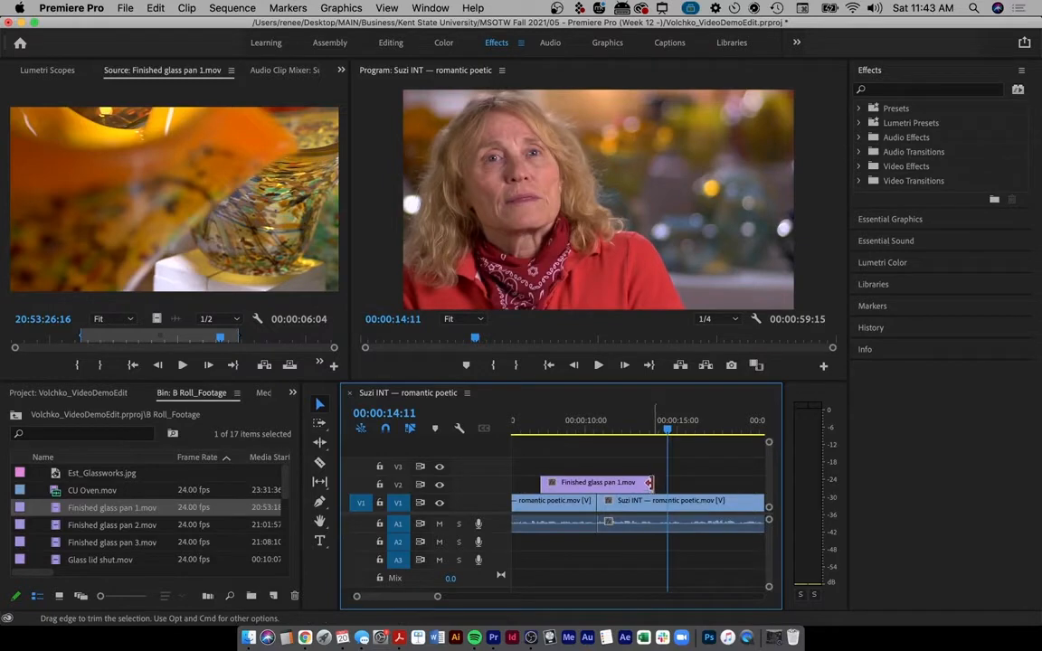
{"action": "left_click_drag", "start_coordinate": [649, 484], "coordinate": [612, 483]}
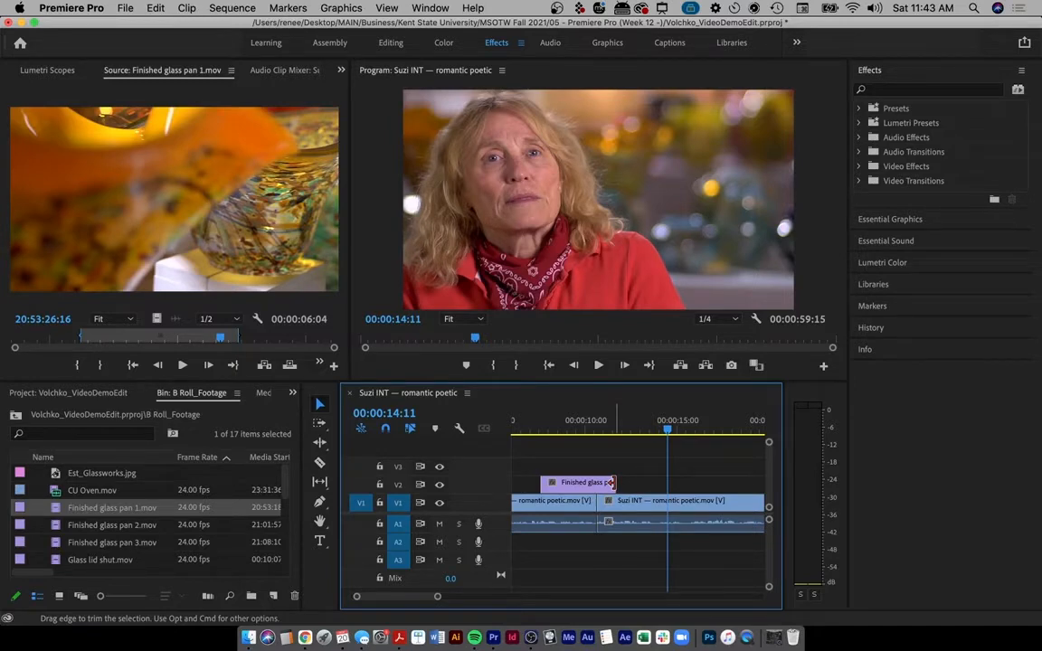
{"action": "left_click_drag", "start_coordinate": [543, 483], "coordinate": [555, 484]}
{"action": "left_click_drag", "start_coordinate": [532, 421], "coordinate": [627, 429]}
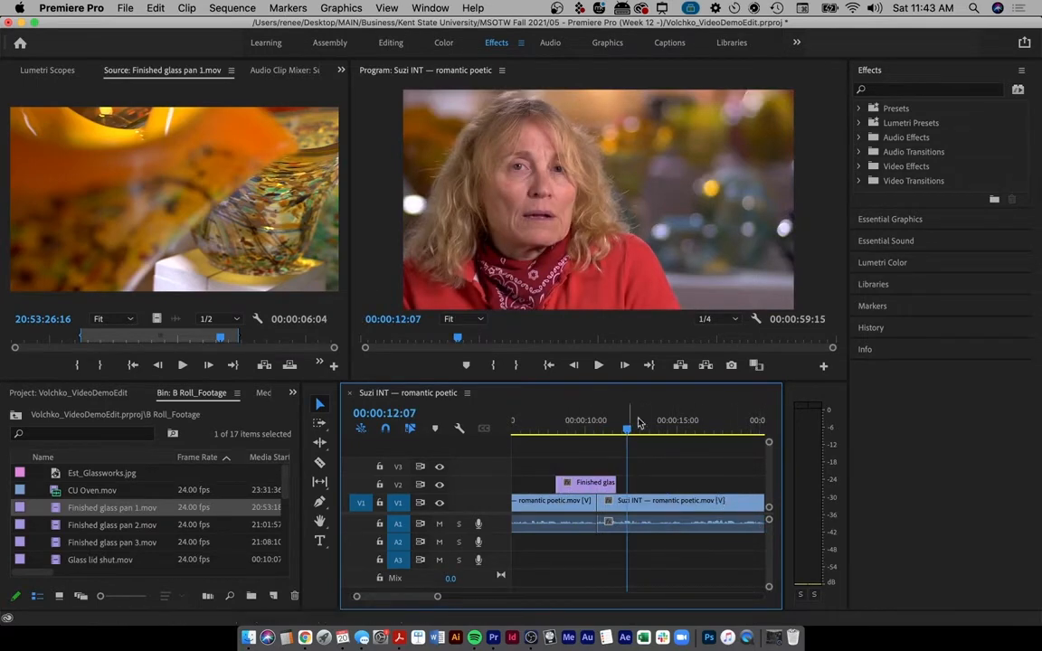
{"action": "left_click", "coordinate": [542, 423]}
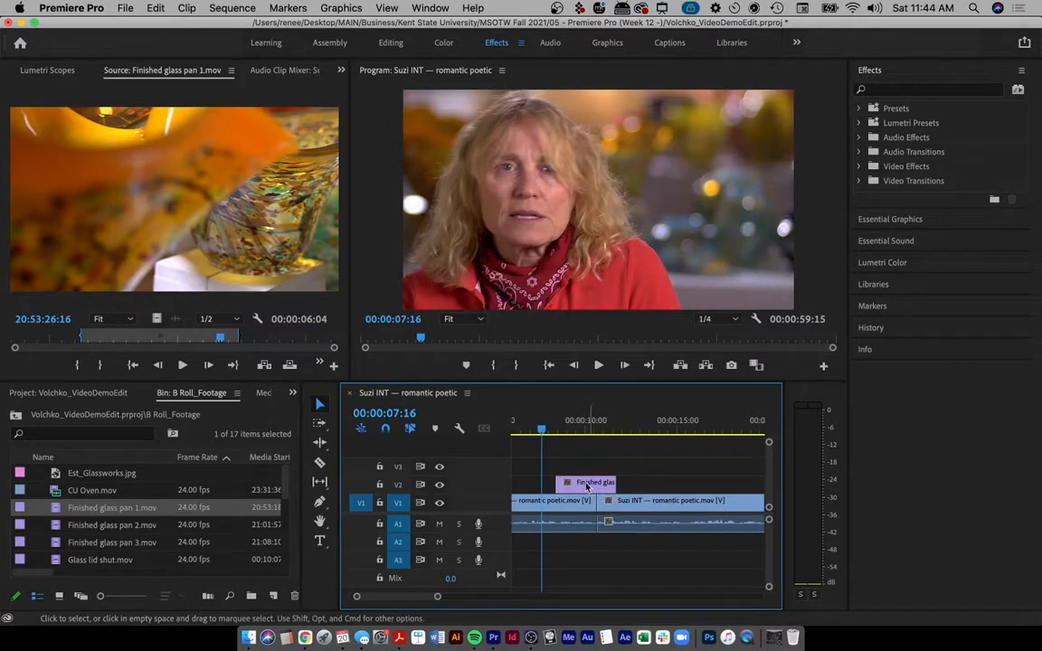
{"action": "double_click", "coordinate": [54, 543]}
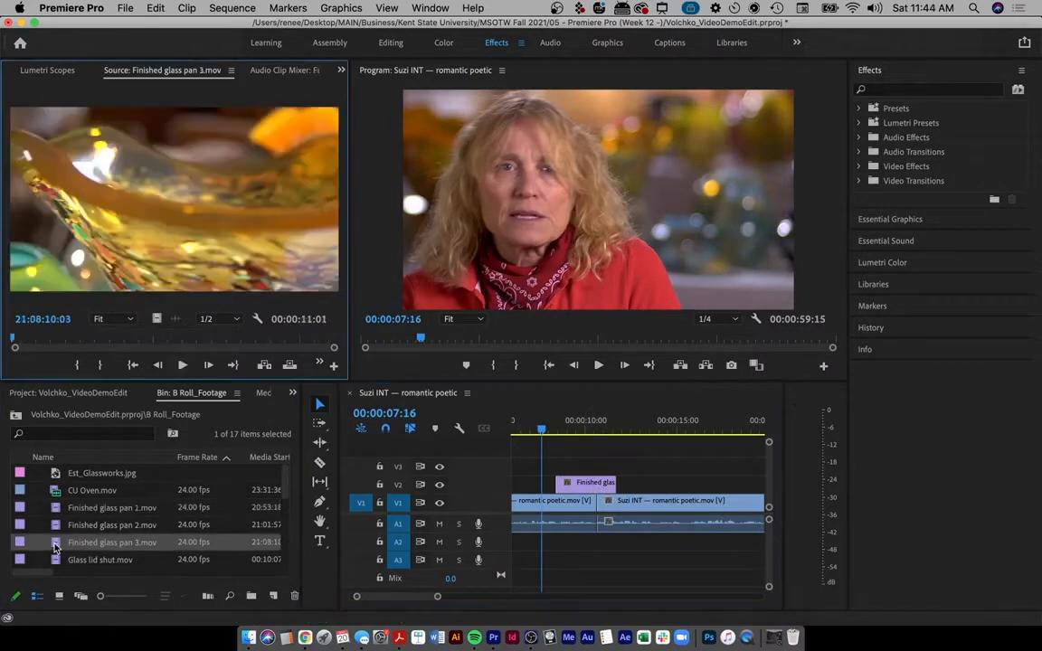
{"action": "scroll", "coordinate": [107, 544], "scroll_direction": "down", "scroll_amount": 3}
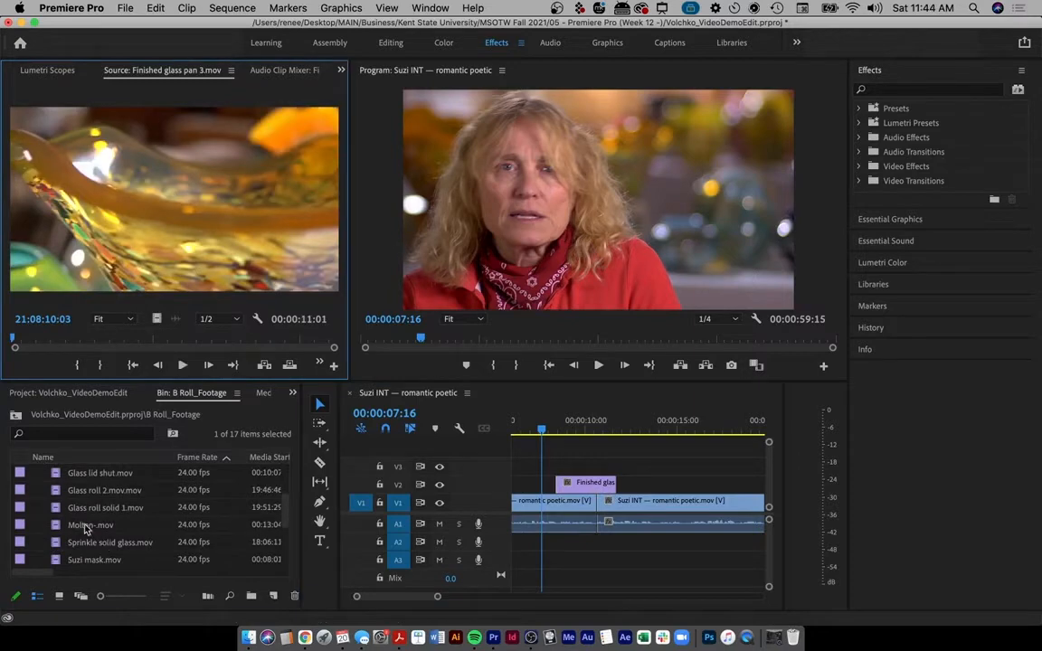
{"action": "double_click", "coordinate": [86, 530]}
{"action": "left_click_drag", "start_coordinate": [36, 340], "coordinate": [122, 352]}
{"action": "key", "text": "o"}
{"action": "left_click_drag", "start_coordinate": [145, 207], "coordinate": [701, 484]}
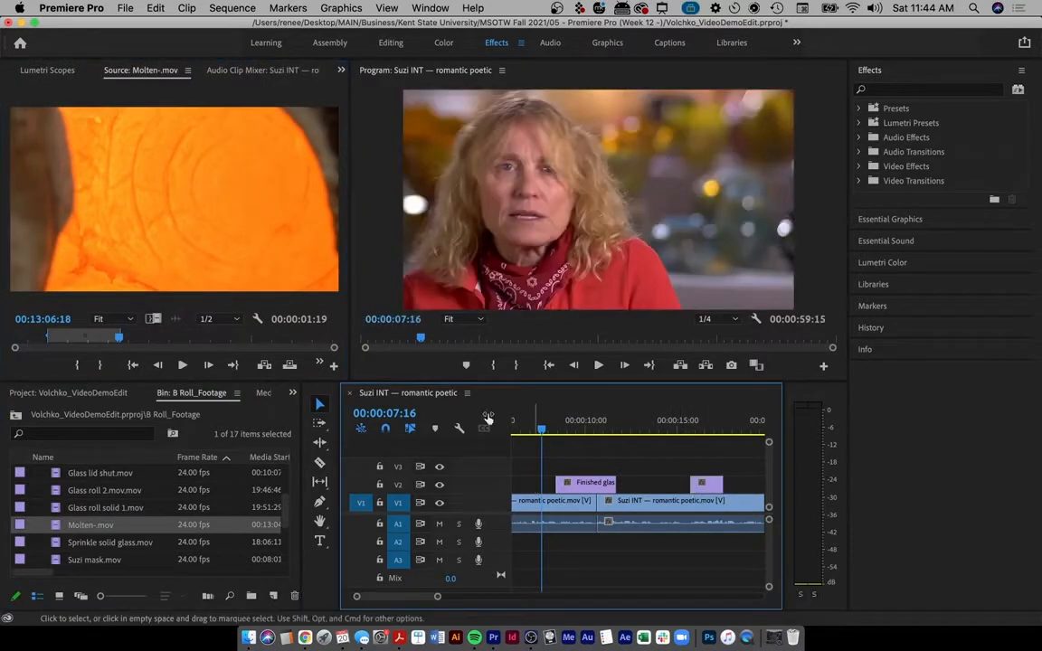
{"action": "key", "text": "ctrl+a"}
{"action": "mouse_move", "coordinate": [352, 506]}
{"action": "left_mouse_down"}
{"action": "mouse_move", "coordinate": [373, 506]}
{"action": "mouse_move", "coordinate": [367, 481]}
{"action": "left_mouse_up"}
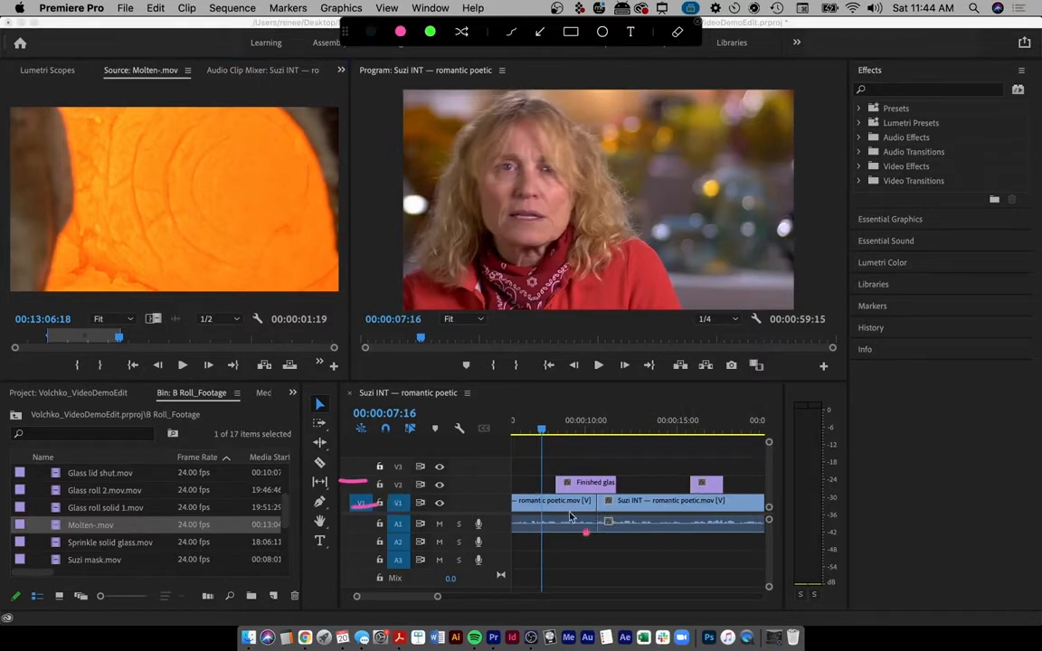
{"action": "key", "text": "Escape"}
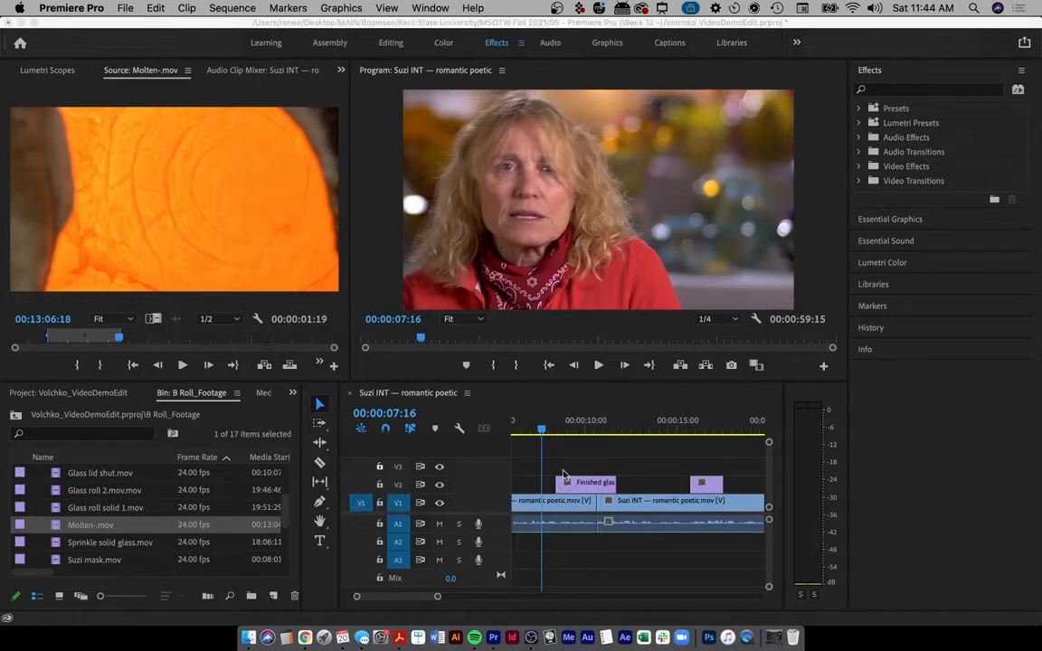
{"action": "scroll", "coordinate": [662, 449], "scroll_direction": "right", "scroll_amount": 3}
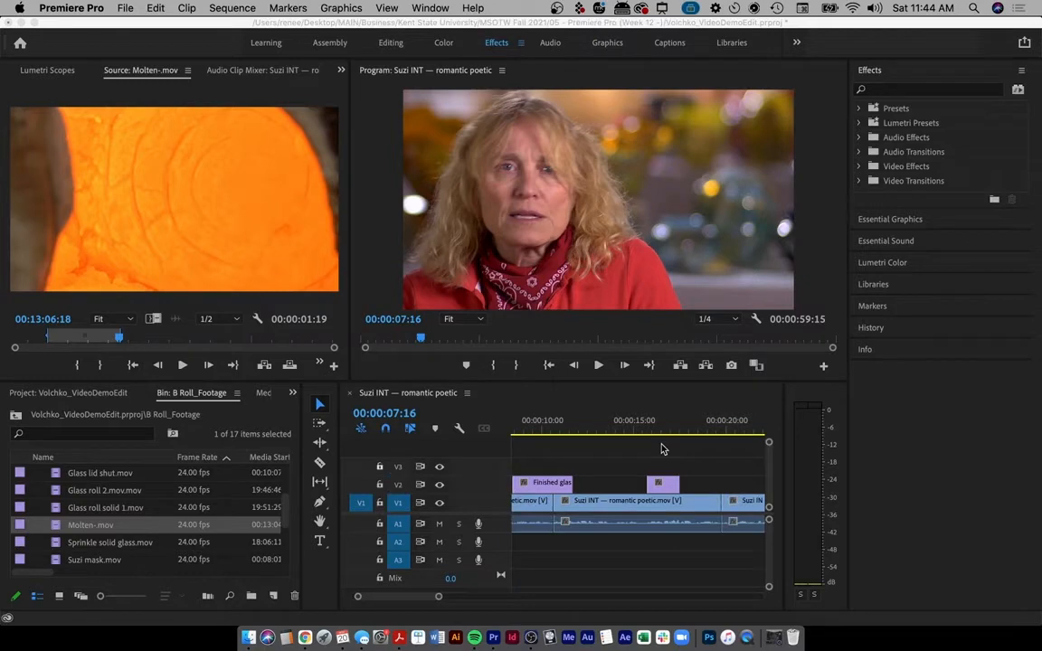
{"action": "left_click", "coordinate": [620, 469]}
{"action": "key", "text": "minus"}
{"action": "key", "text": "minus"}
{"action": "key", "text": "minus"}
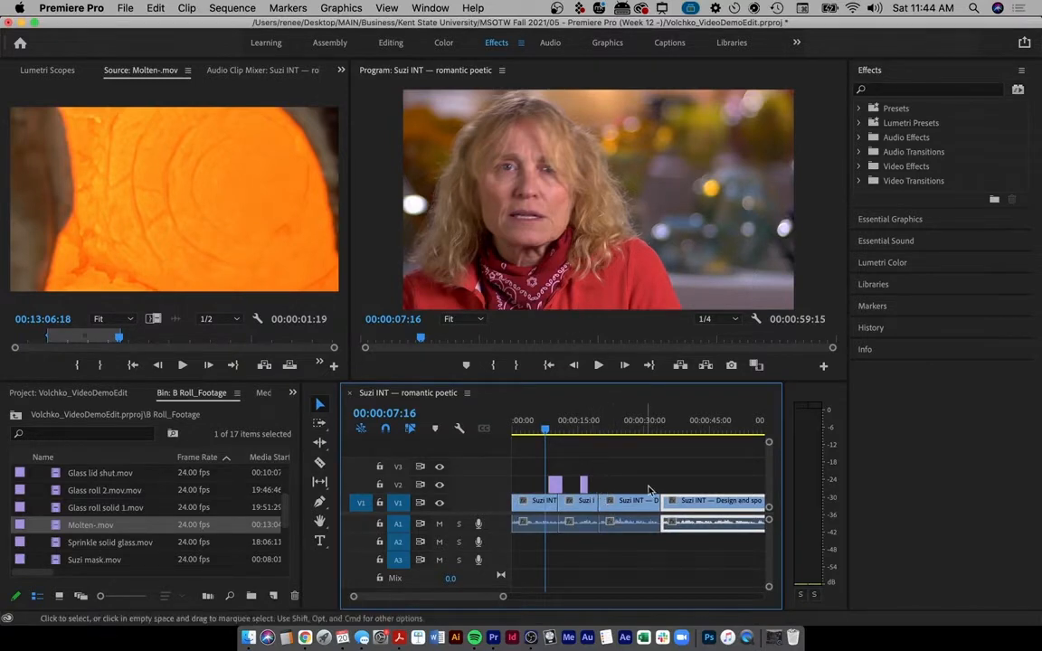
{"action": "key", "text": "ctrl+a"}
{"action": "left_click_drag", "start_coordinate": [598, 494], "coordinate": [598, 532]}
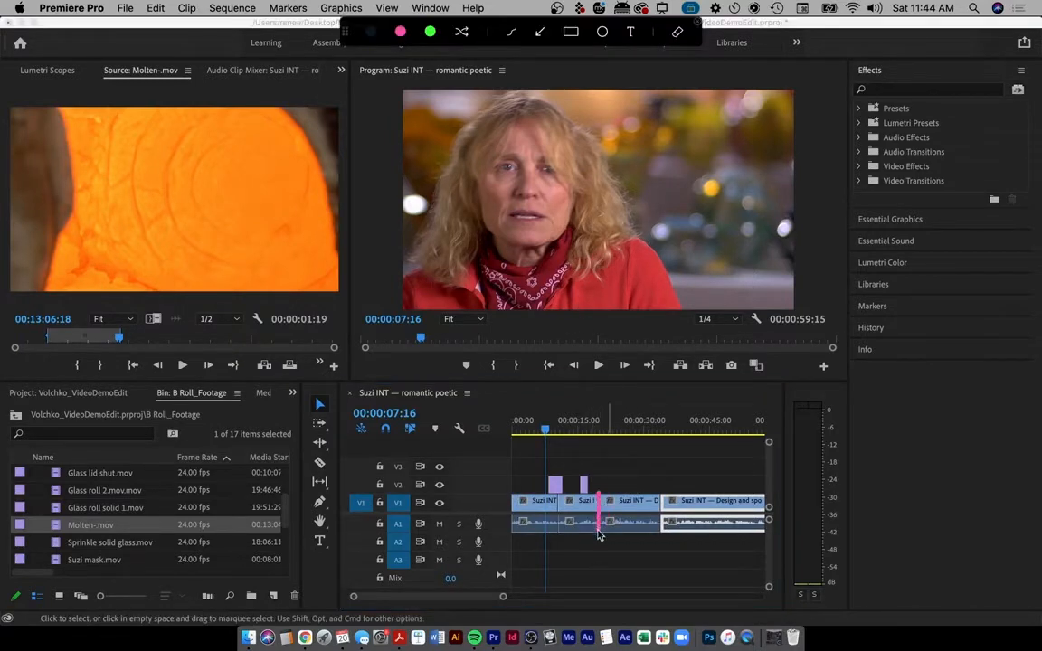
{"action": "left_click_drag", "start_coordinate": [660, 496], "coordinate": [661, 530]}
{"action": "key", "text": "Escape"}
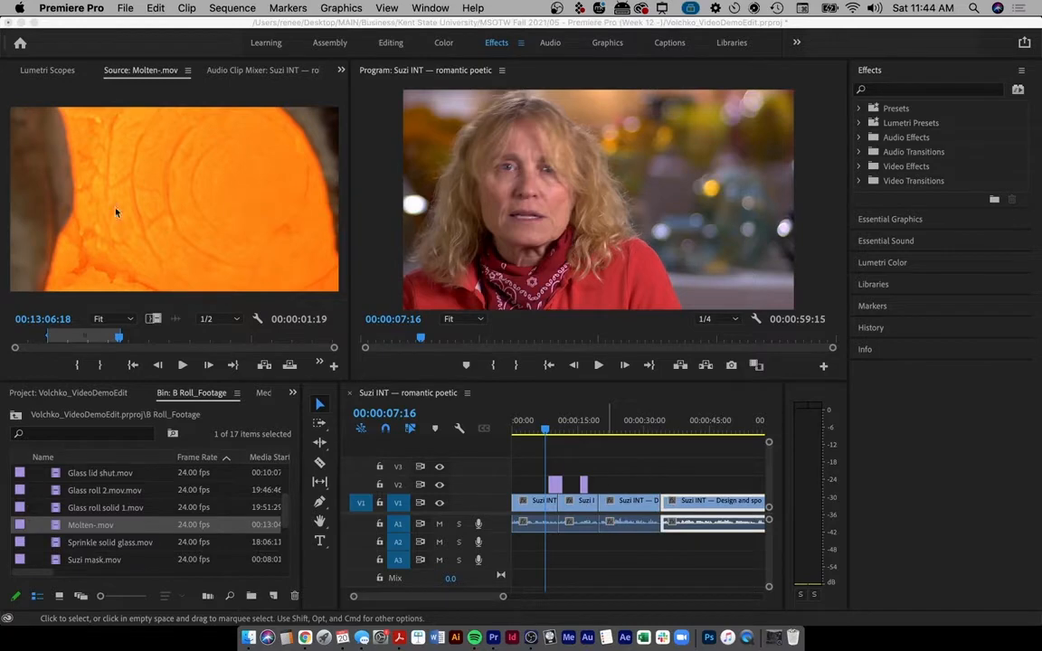
- Load Suzi mask.mov in the Source monitor and preview the mask footage
{"action": "double_click", "coordinate": [55, 561]}
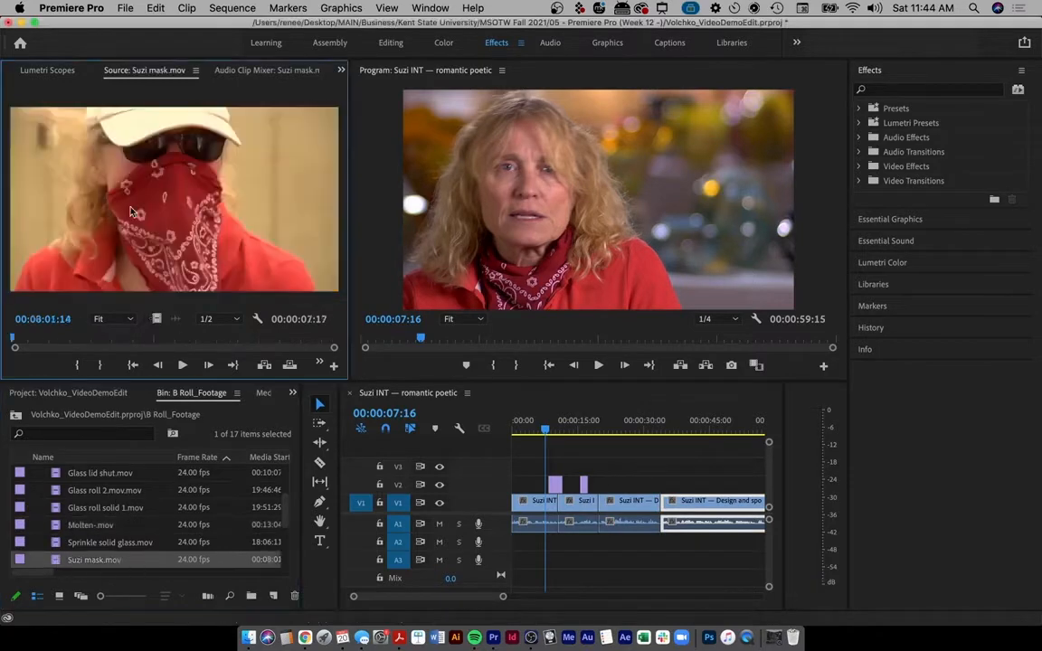
{"action": "left_click_drag", "start_coordinate": [48, 341], "coordinate": [124, 340]}
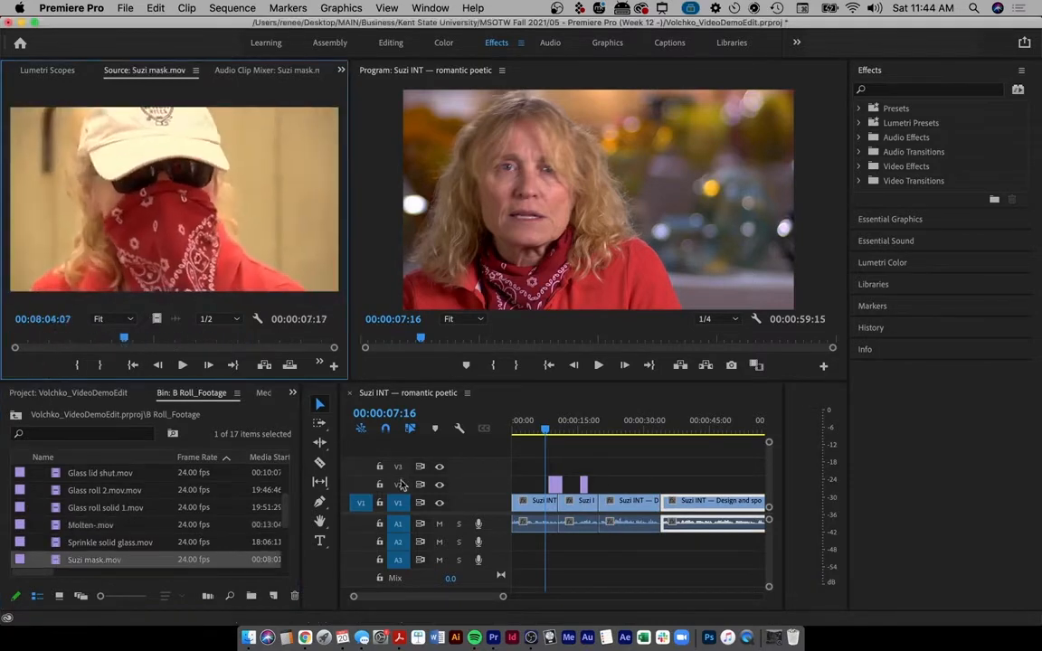
{"action": "left_click_drag", "start_coordinate": [283, 519], "coordinate": [285, 559]}
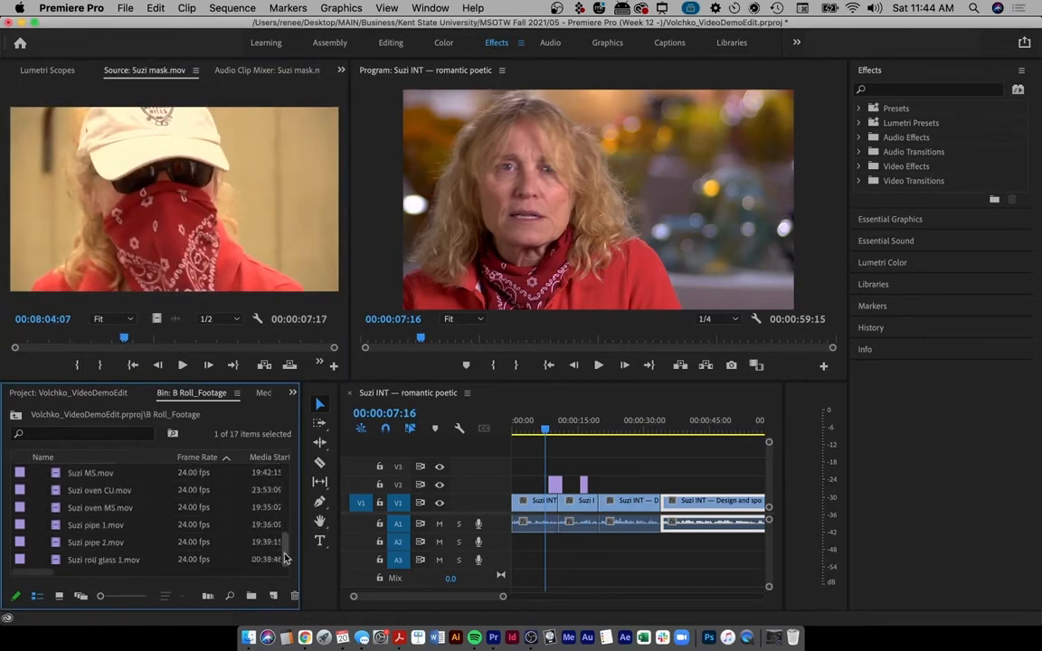
- Mark an Out point on Suzi pipe 1.mov and place its video on V2 above the interview
{"action": "double_click", "coordinate": [44, 528]}
{"action": "left_click_drag", "start_coordinate": [39, 354], "coordinate": [265, 343]}
{"action": "key", "text": "o"}
{"action": "left_click_drag", "start_coordinate": [157, 320], "coordinate": [644, 491]}
{"action": "scroll", "coordinate": [597, 525], "scroll_direction": "up", "scroll_amount": 5}
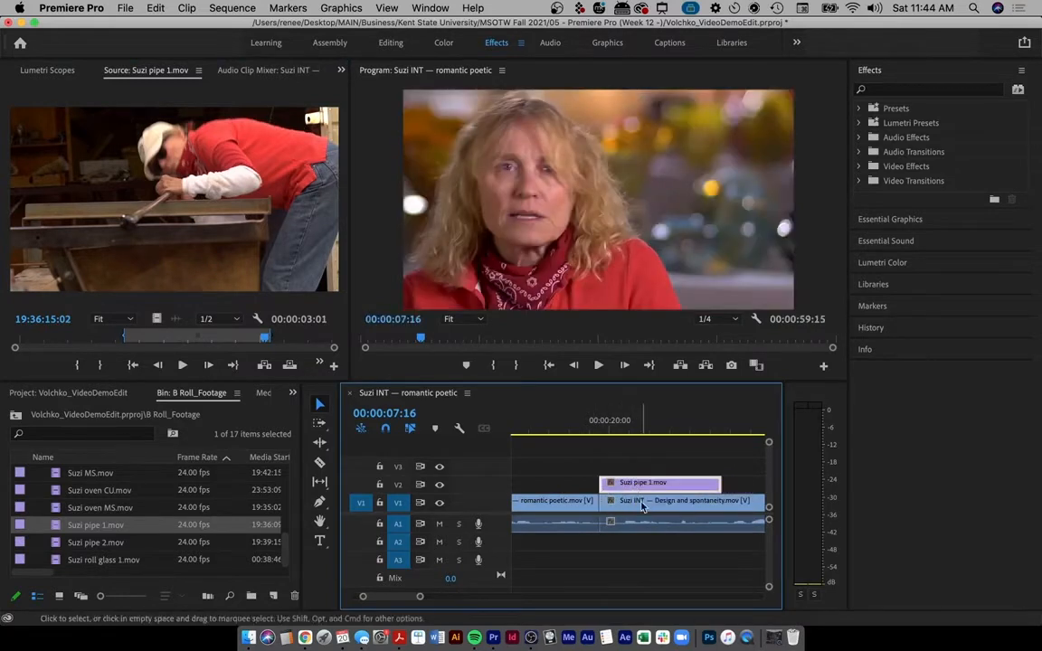
- Nudge the pipe cutaway slightly earlier, near the 20-second mark, and zoom the timeline out
{"action": "left_click_drag", "start_coordinate": [567, 423], "coordinate": [640, 428]}
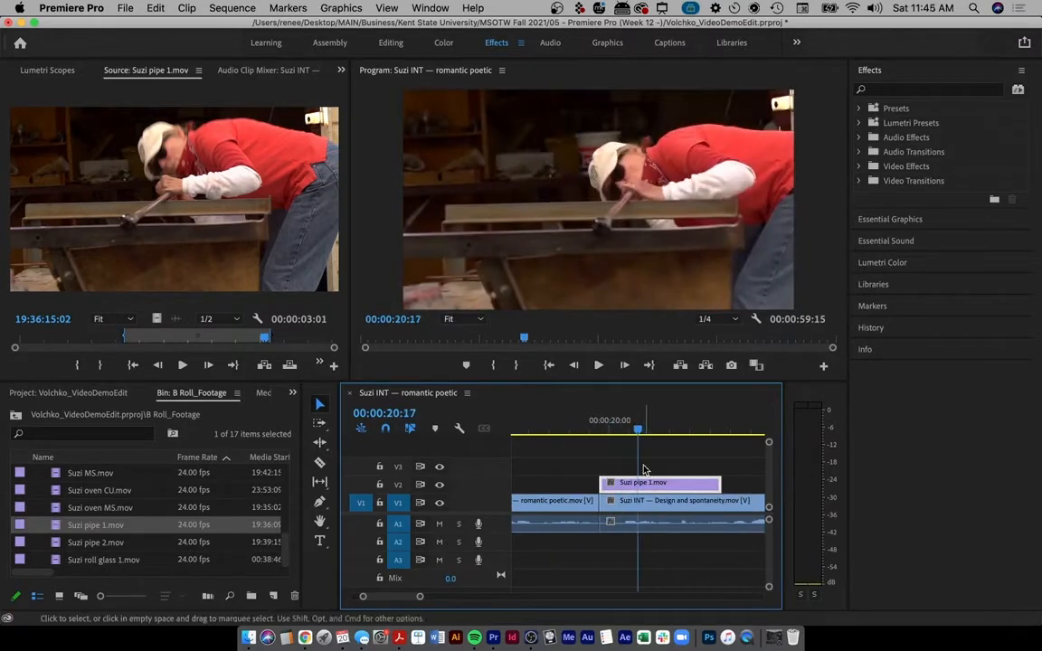
{"action": "left_click_drag", "start_coordinate": [658, 484], "coordinate": [611, 486]}
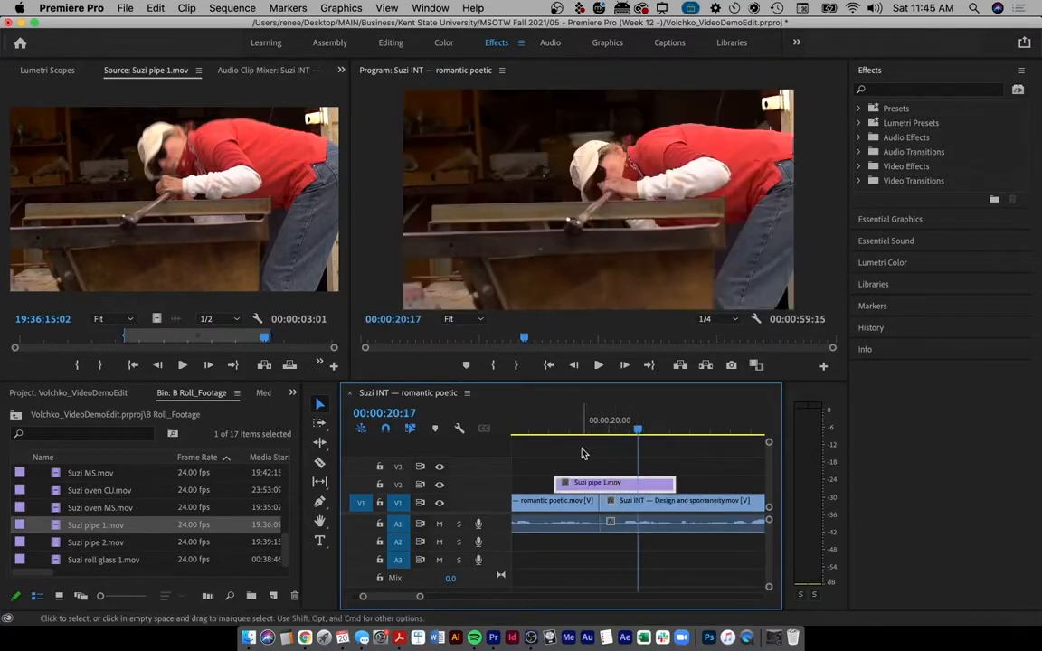
{"action": "key", "text": "minus"}
{"action": "key", "text": "minus"}
{"action": "key", "text": "minus"}
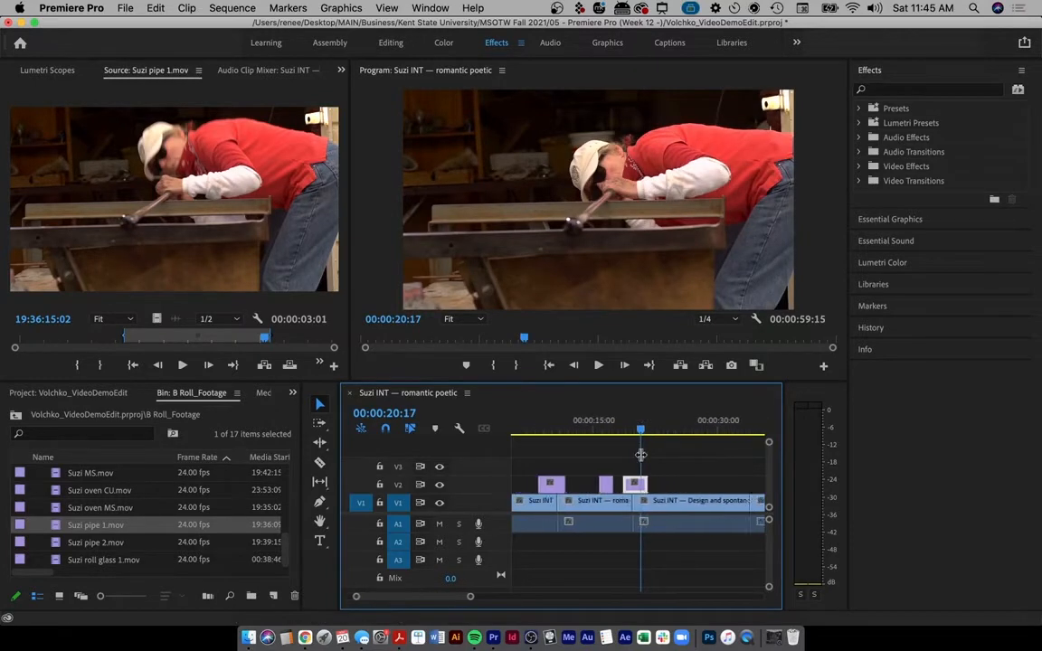
{"action": "scroll", "coordinate": [640, 460], "scroll_direction": "right", "scroll_amount": 1}
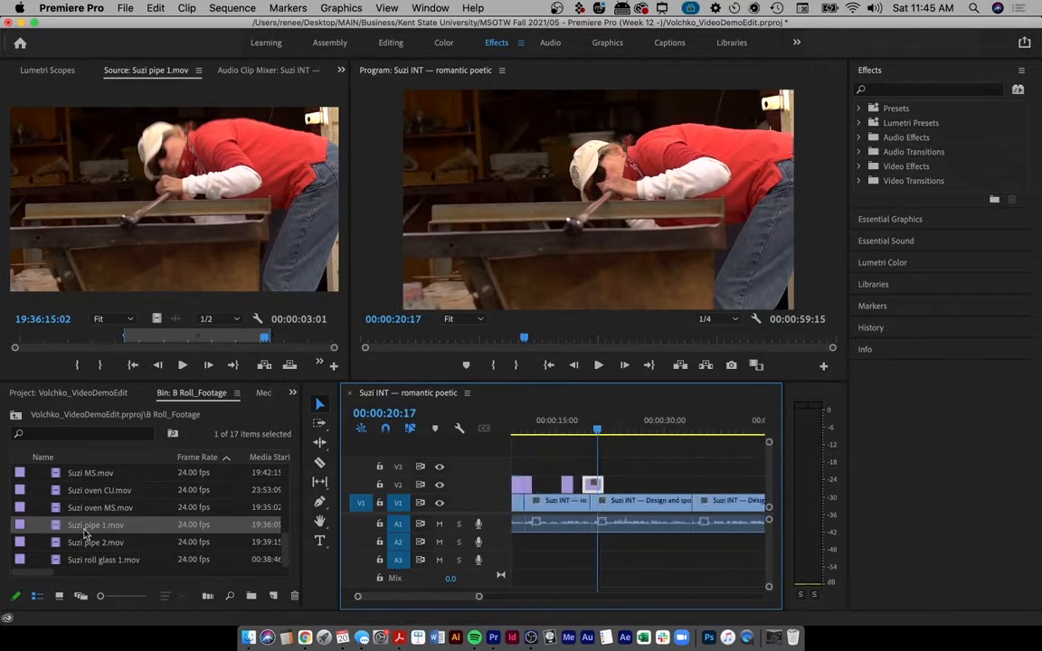
- Mark In and Out on Suzi roll glass 1.mov and place it on V2 near 31 seconds
{"action": "double_click", "coordinate": [94, 560]}
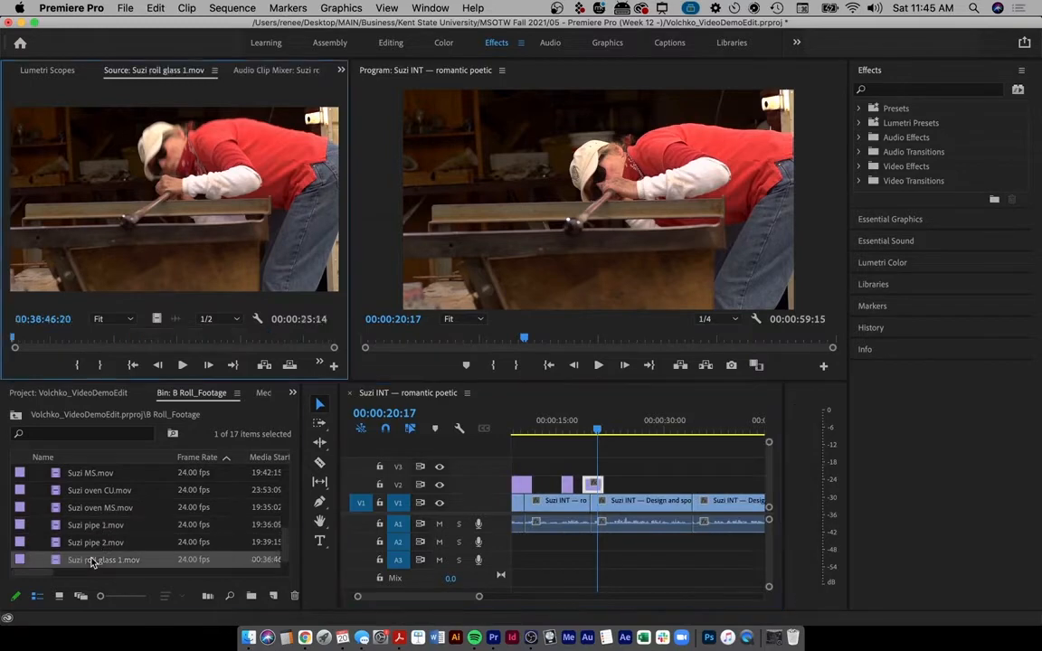
{"action": "left_click_drag", "start_coordinate": [79, 336], "coordinate": [233, 347]}
{"action": "key", "text": "i"}
{"action": "key", "text": "o"}
{"action": "left_click_drag", "start_coordinate": [631, 393], "coordinate": [673, 489]}
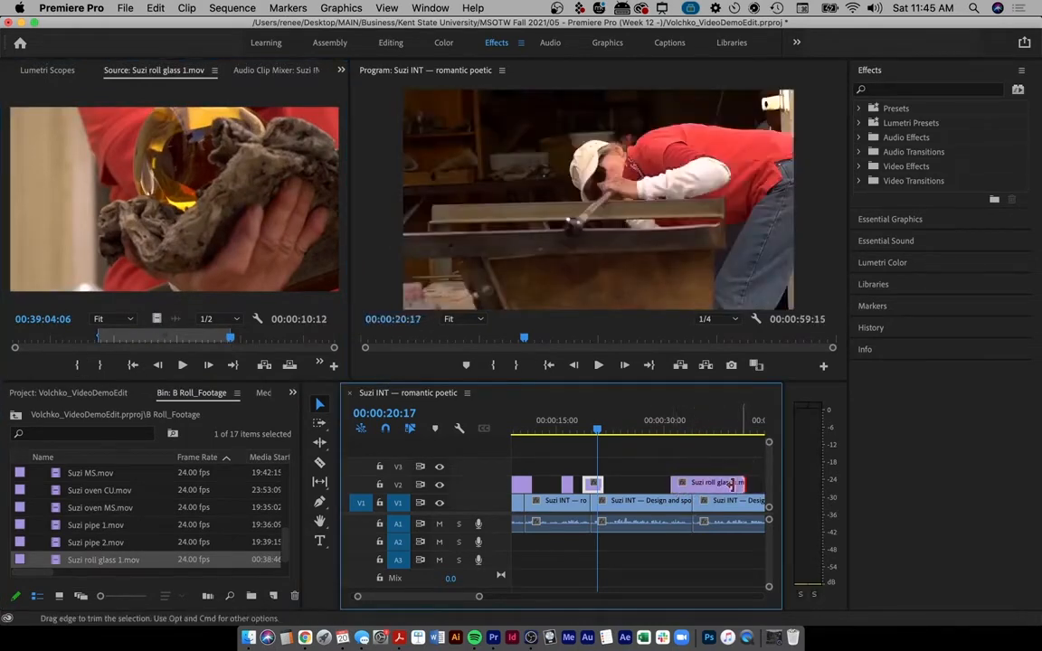
- Trim both ends of the roll-glass cutaway and zoom out to the whole sequence
{"action": "left_click_drag", "start_coordinate": [742, 484], "coordinate": [711, 483]}
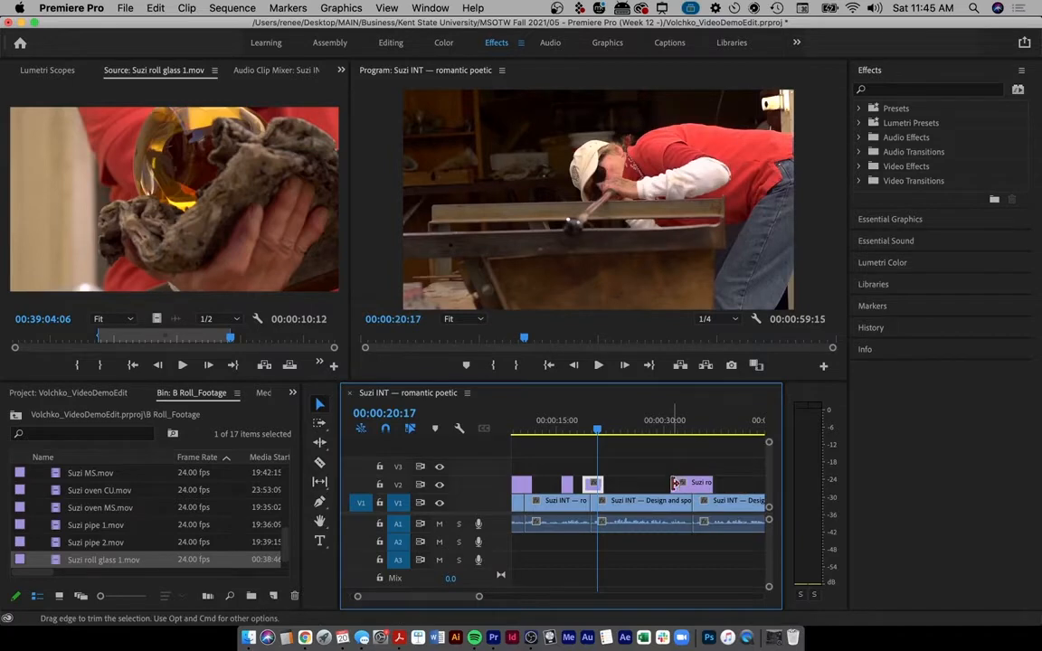
{"action": "mouse_move", "coordinate": [674, 483]}
{"action": "left_mouse_down"}
{"action": "mouse_move", "coordinate": [705, 483]}
{"action": "mouse_move", "coordinate": [625, 486]}
{"action": "mouse_move", "coordinate": [692, 489]}
{"action": "mouse_move", "coordinate": [682, 489]}
{"action": "left_mouse_up"}
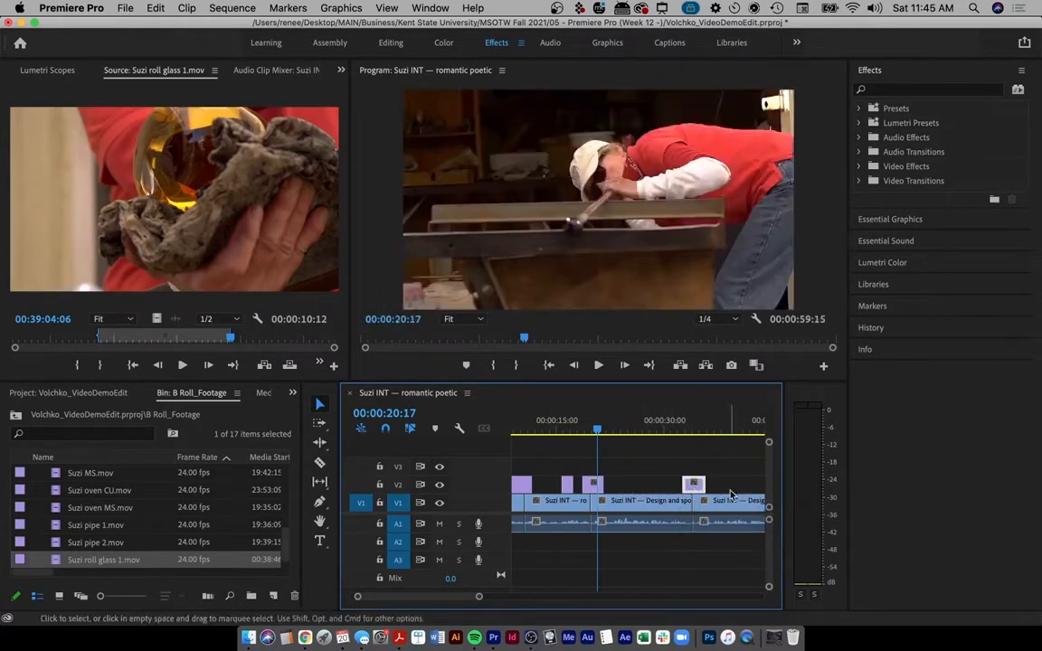
{"action": "scroll", "coordinate": [729, 490], "scroll_direction": "right", "scroll_amount": 2}
{"action": "key", "text": "minus"}
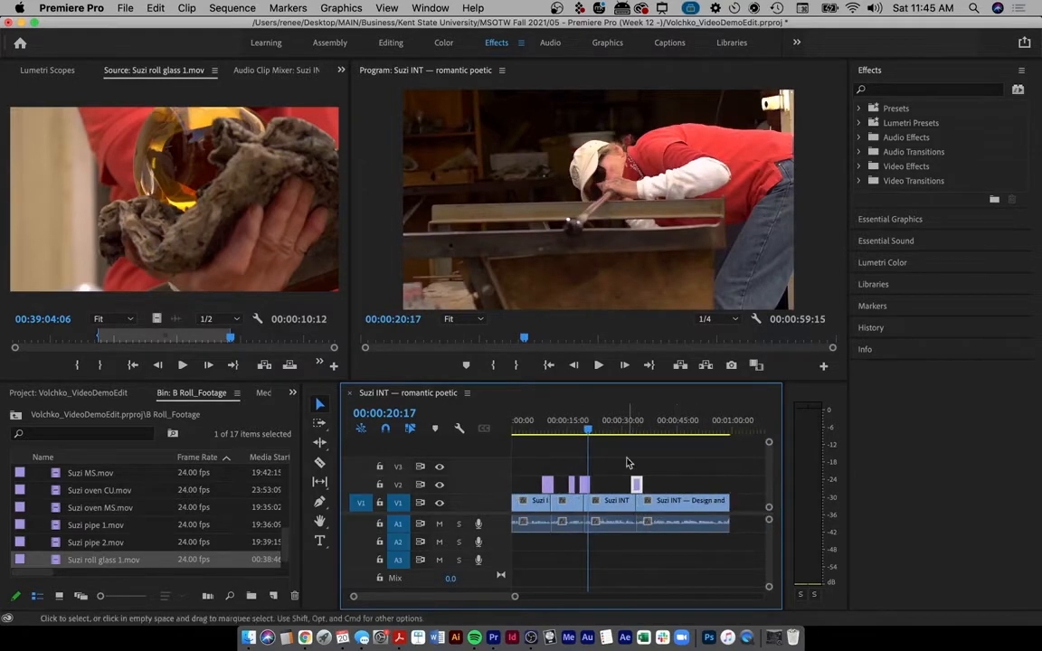
- Review the sequence, annotating its end and each cutaway on screen, then clear the annotations
{"action": "left_click_drag", "start_coordinate": [516, 428], "coordinate": [540, 429]}
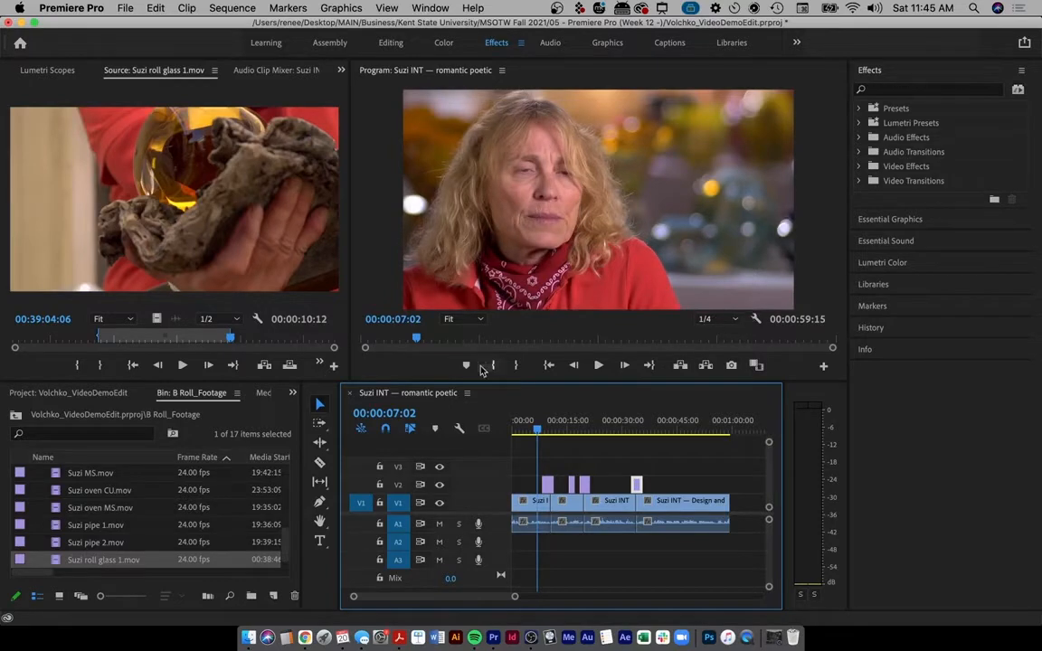
{"action": "left_click_drag", "start_coordinate": [521, 430], "coordinate": [518, 435]}
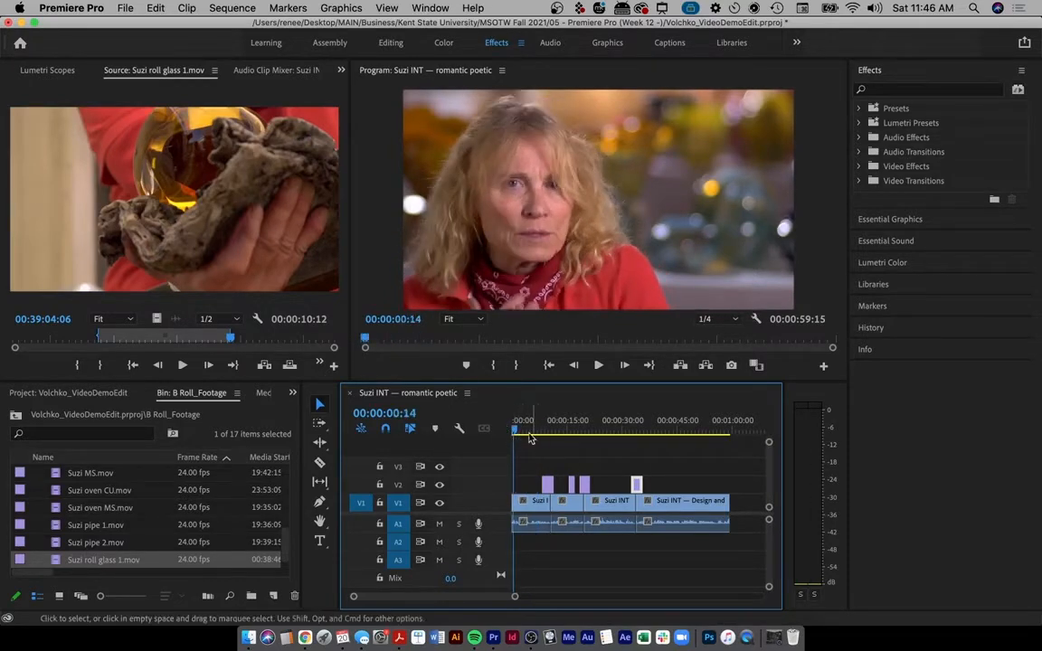
{"action": "key", "text": "ctrl+a"}
{"action": "left_click_drag", "start_coordinate": [733, 409], "coordinate": [734, 615]}
{"action": "mouse_move", "coordinate": [525, 464]}
{"action": "left_mouse_down"}
{"action": "mouse_move", "coordinate": [545, 473]}
{"action": "mouse_move", "coordinate": [646, 455]}
{"action": "left_mouse_up"}
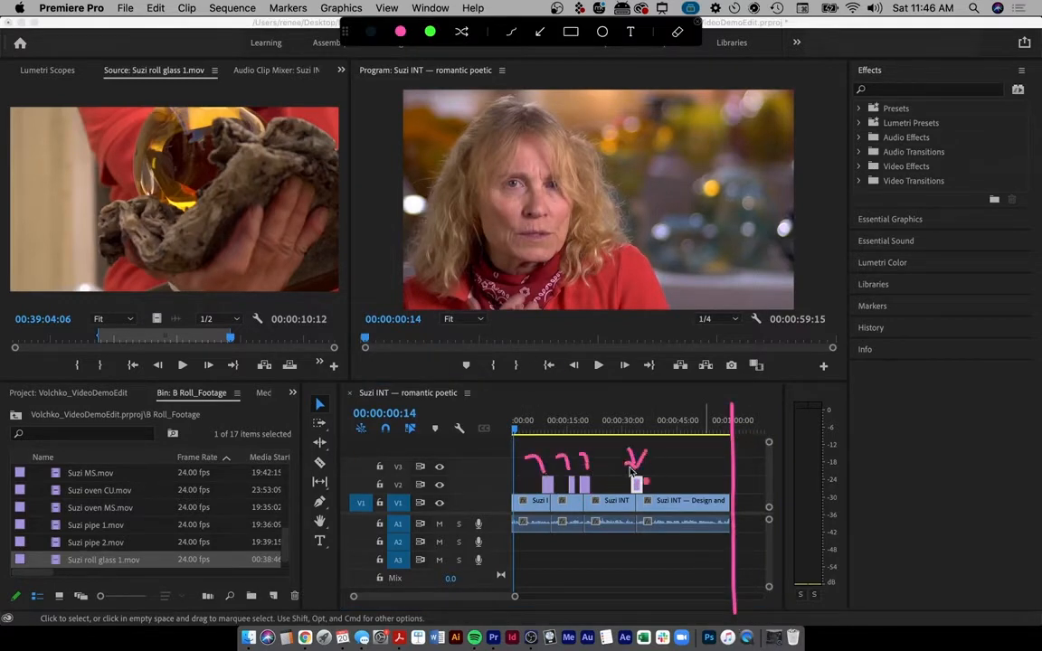
{"action": "key", "text": "Escape"}
- Mark In and Out on Suzi oven CU.mov and place it on V2 near 44 seconds
{"action": "double_click", "coordinate": [93, 493]}
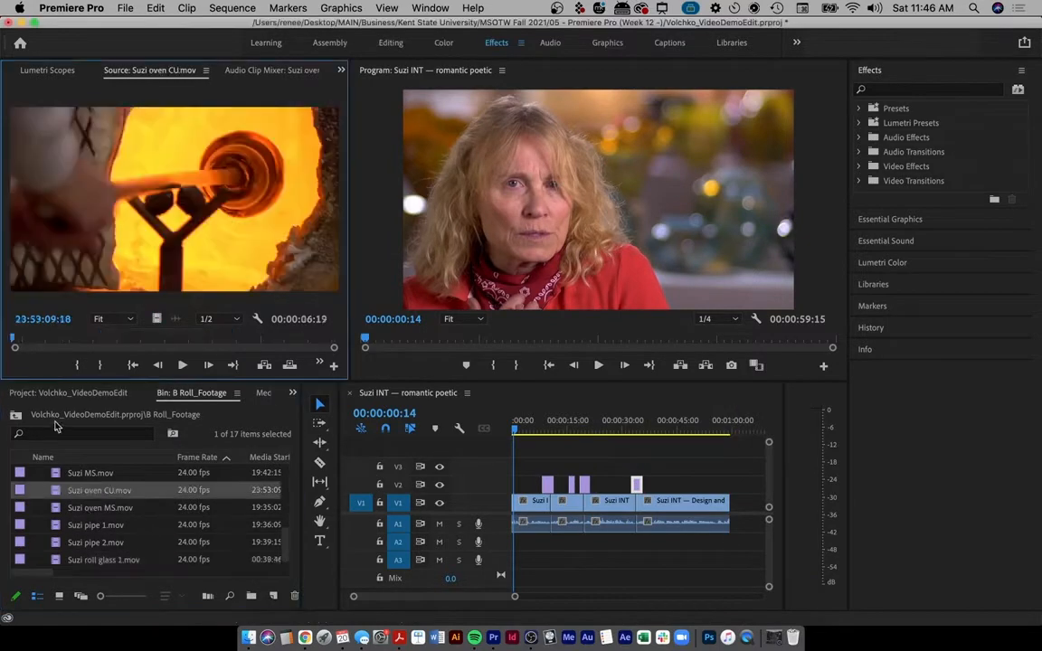
{"action": "left_click_drag", "start_coordinate": [80, 337], "coordinate": [248, 334]}
{"action": "key", "text": "i"}
{"action": "key", "text": "o"}
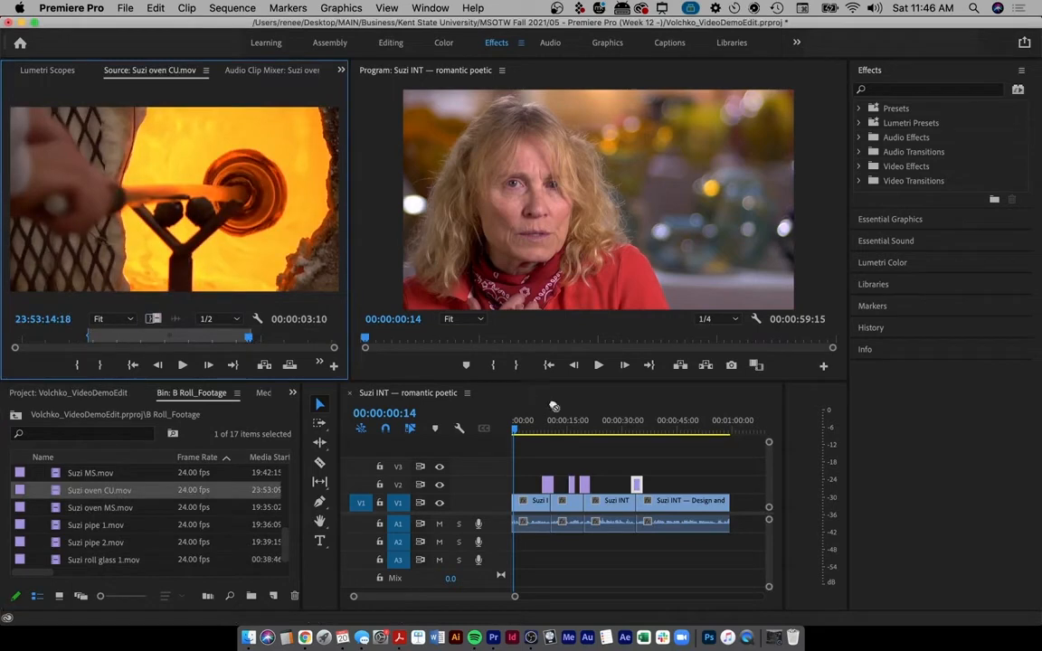
{"action": "left_click_drag", "start_coordinate": [554, 406], "coordinate": [604, 431]}
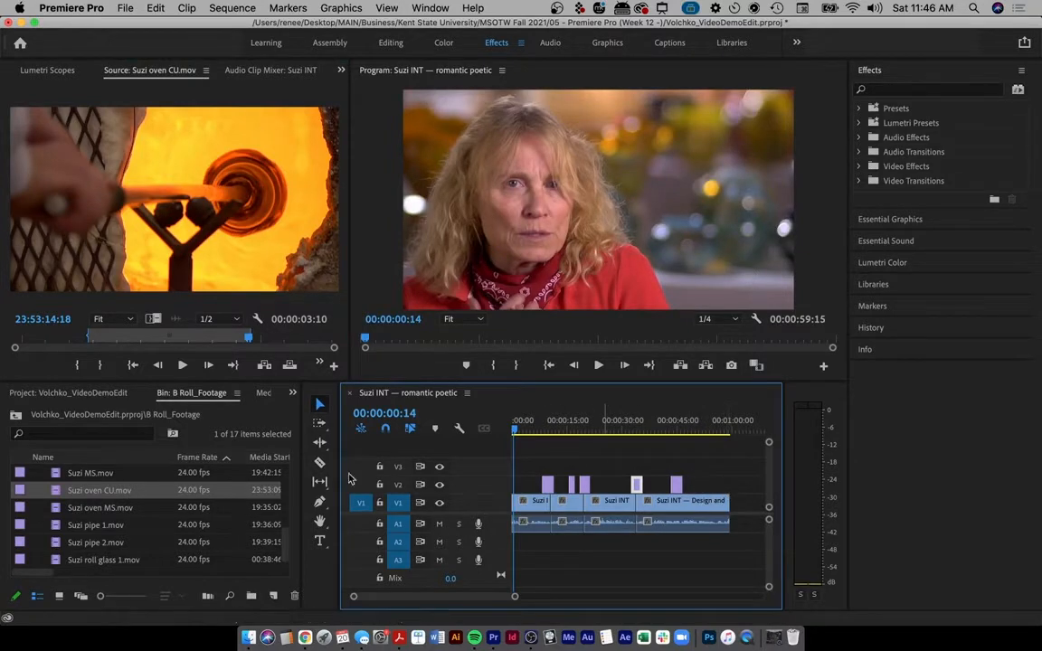
- Play the edit from the start of the sequence and save the project with Cmd+S
{"action": "left_click_drag", "start_coordinate": [520, 425], "coordinate": [493, 424]}
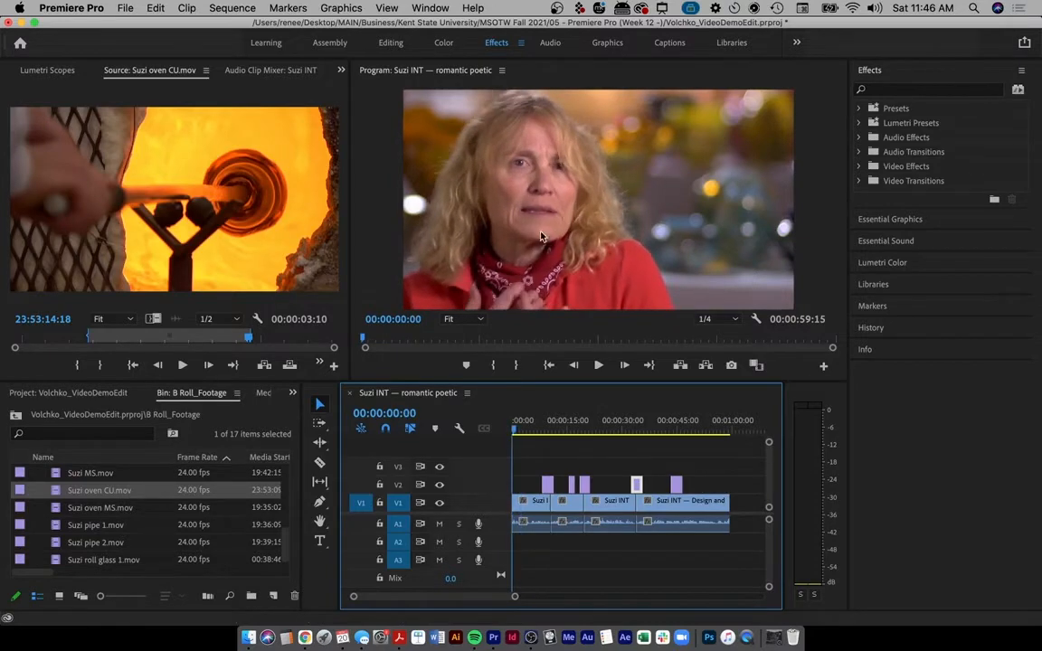
{"action": "key", "text": "space"}
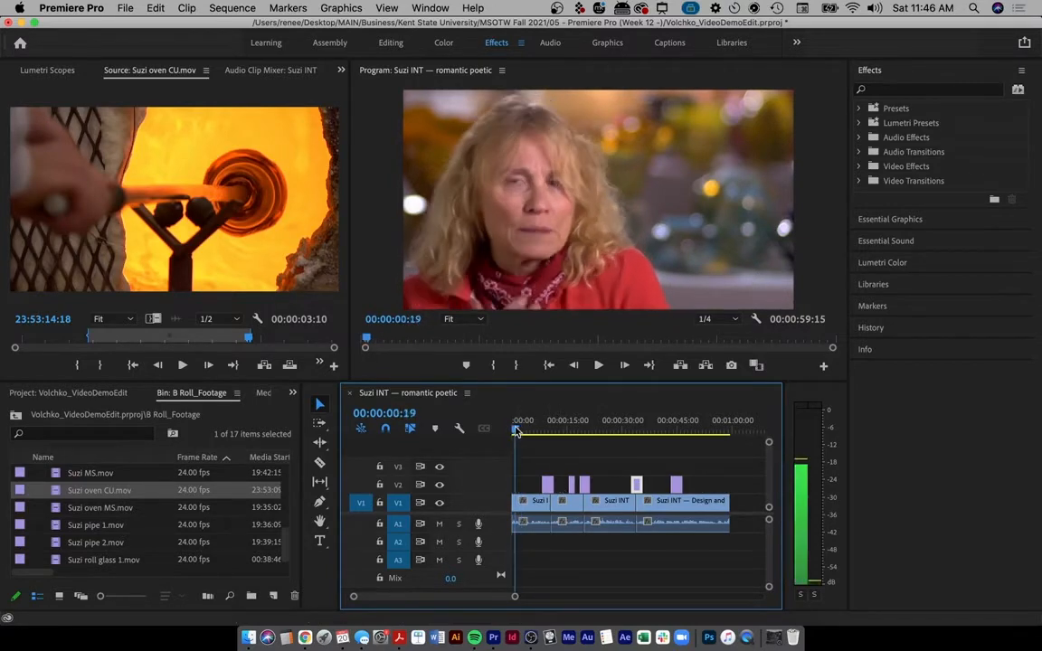
{"action": "left_click_drag", "start_coordinate": [515, 428], "coordinate": [518, 429]}
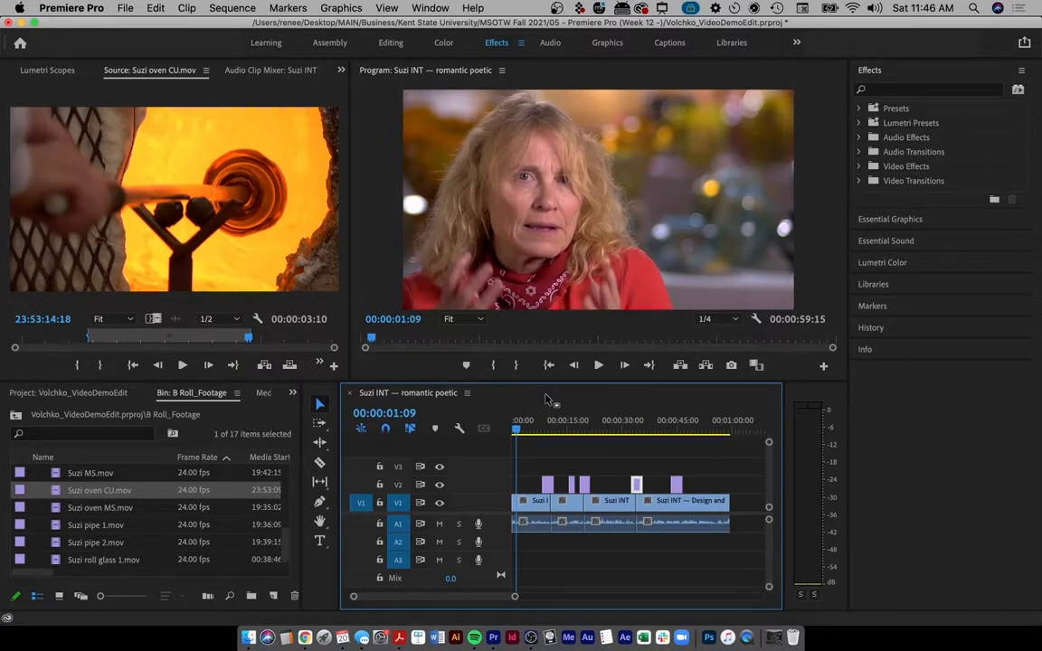
{"action": "key", "text": "cmd+s"}
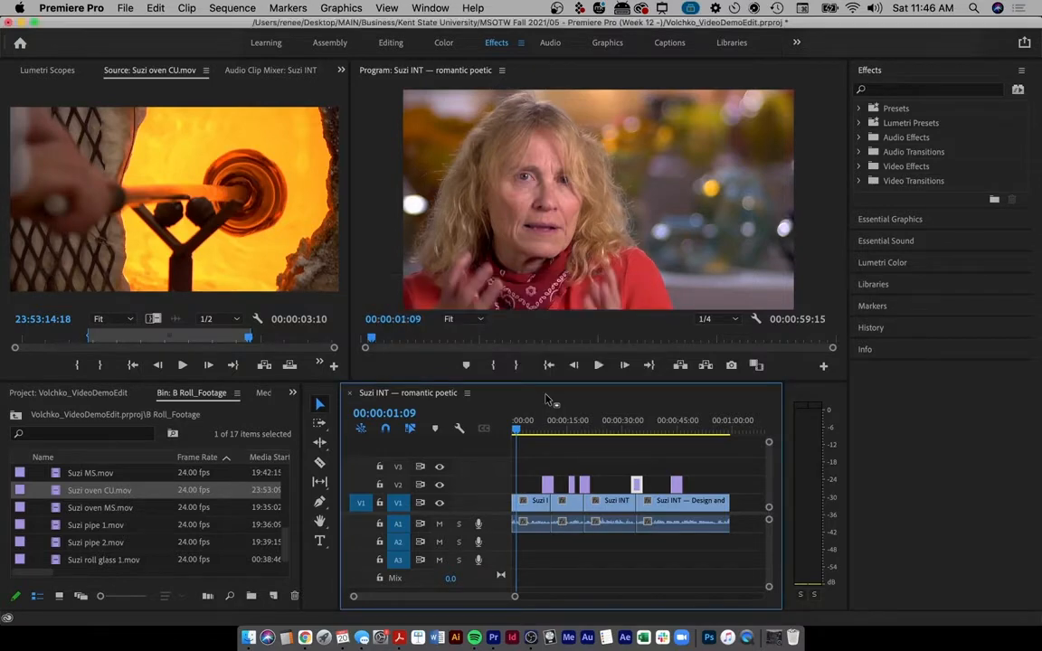
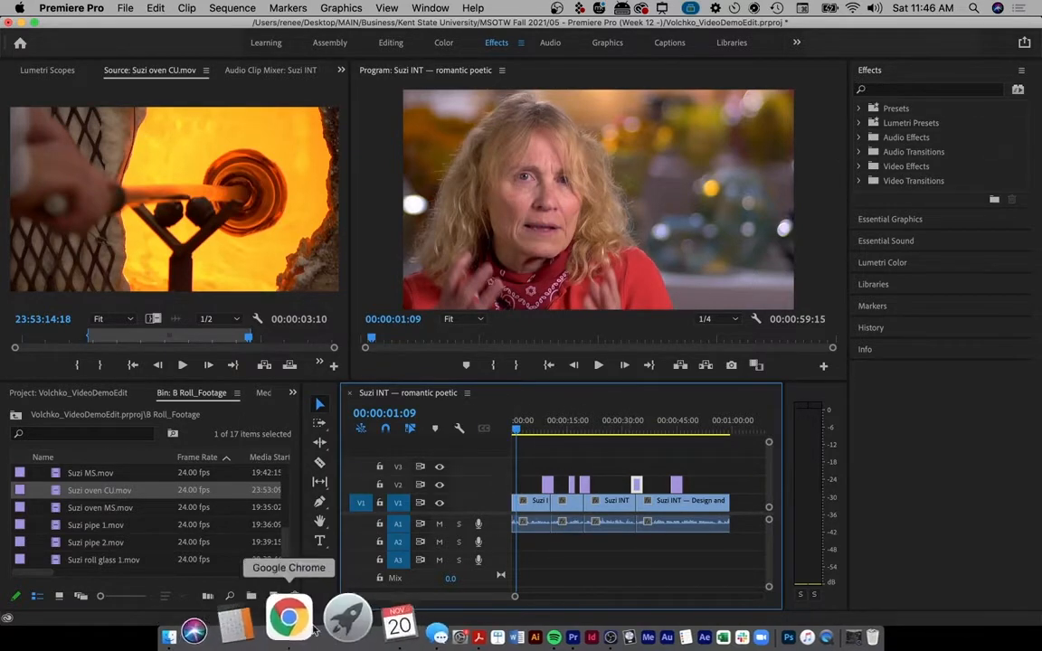
- Bring up the Premiere Demo Edit assignment in Chrome and highlight the lower-third info and 1-minute length
{"action": "left_click", "coordinate": [290, 626]}
{"action": "left_click", "coordinate": [127, 35]}
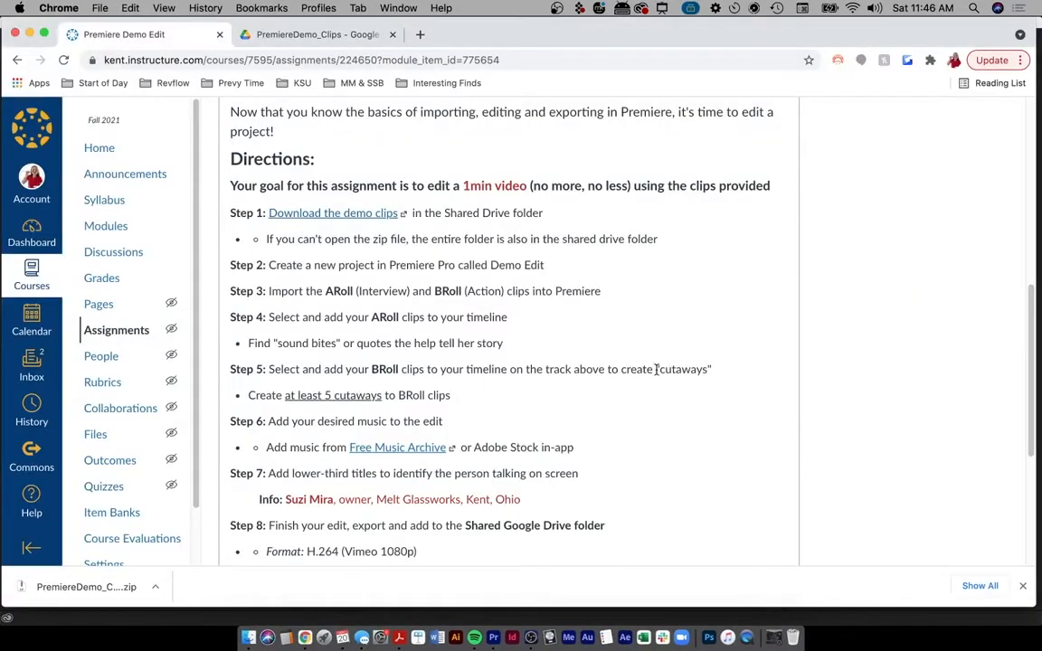
{"action": "scroll", "coordinate": [590, 330], "scroll_direction": "down", "scroll_amount": 1}
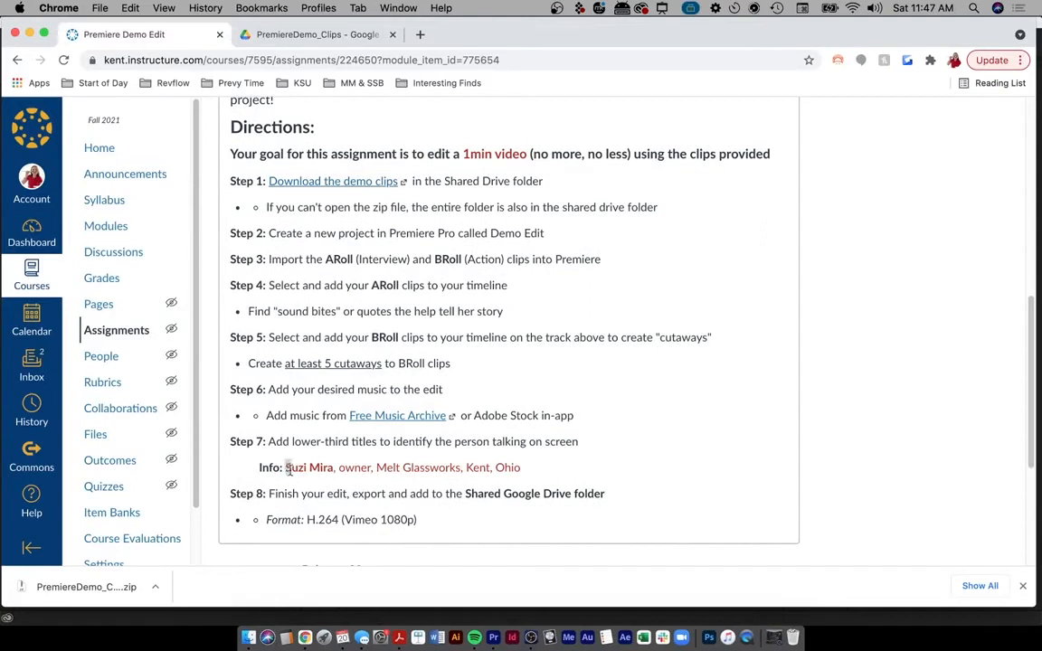
{"action": "left_click_drag", "start_coordinate": [287, 469], "coordinate": [573, 490]}
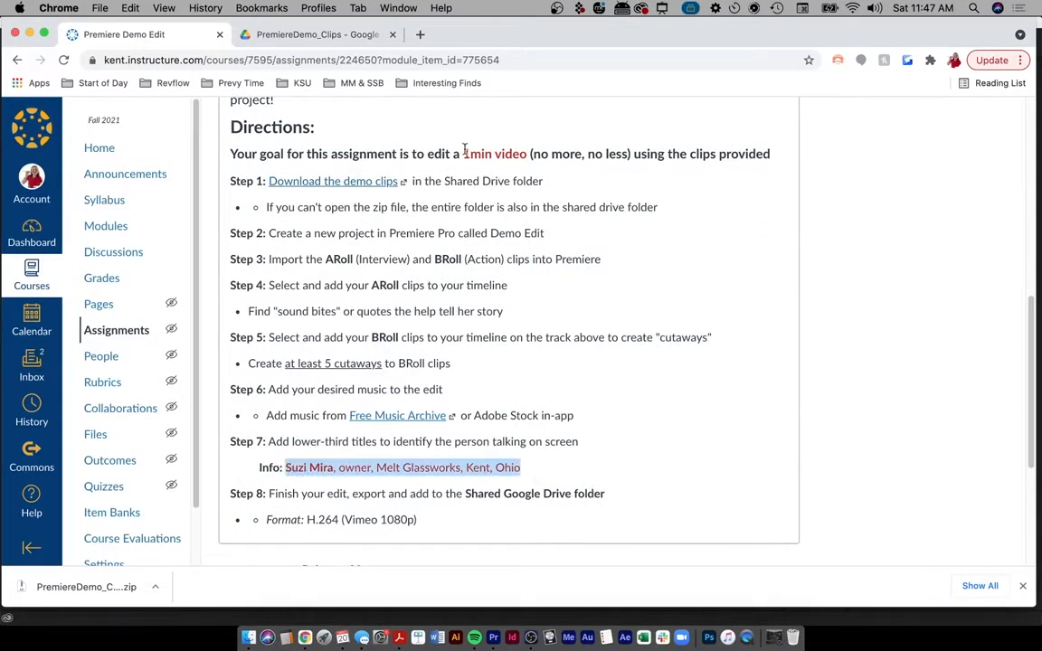
{"action": "left_click_drag", "start_coordinate": [464, 153], "coordinate": [528, 158]}
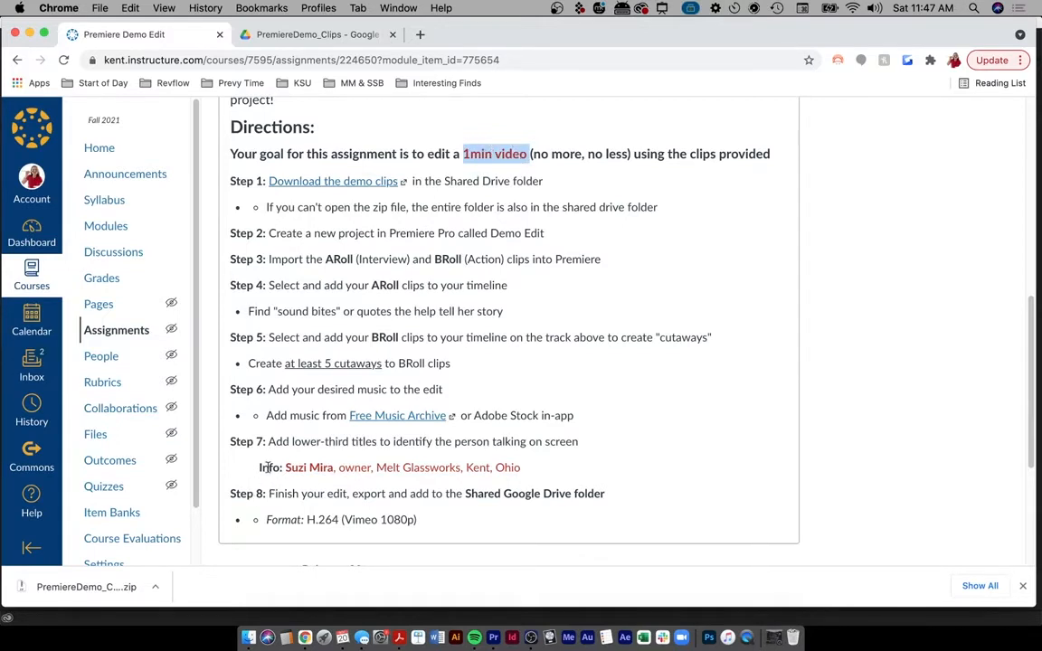
- Highlight the Step 7 lower-third name and business info line in the directions
{"action": "left_click", "coordinate": [248, 441]}
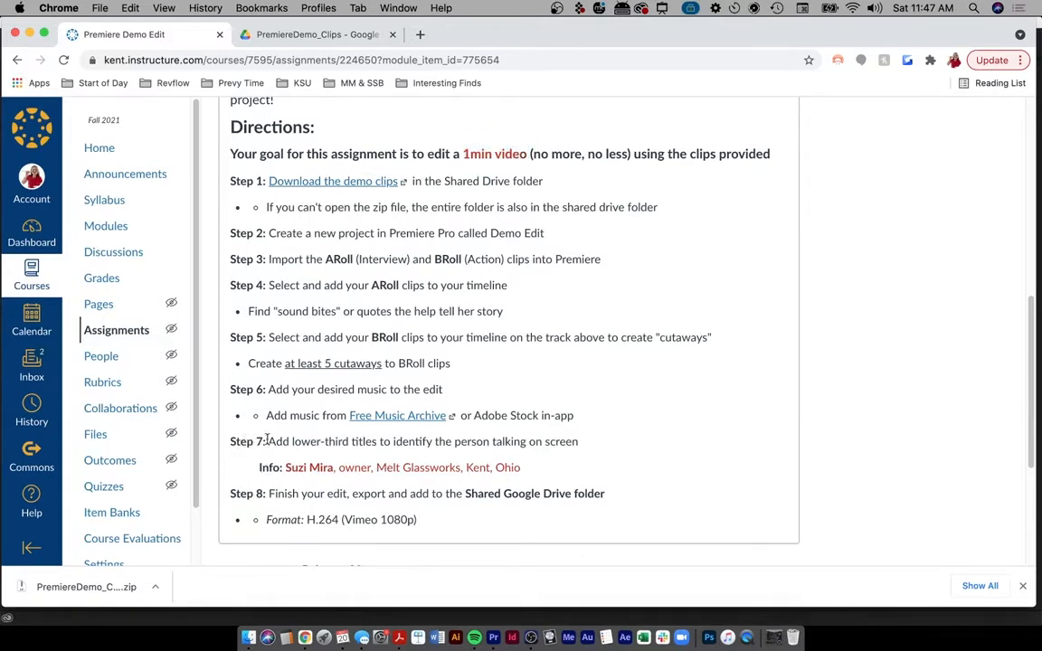
{"action": "left_click_drag", "start_coordinate": [265, 468], "coordinate": [590, 472]}
{"action": "left_click", "coordinate": [571, 491]}
{"action": "left_click_drag", "start_coordinate": [522, 467], "coordinate": [282, 467]}
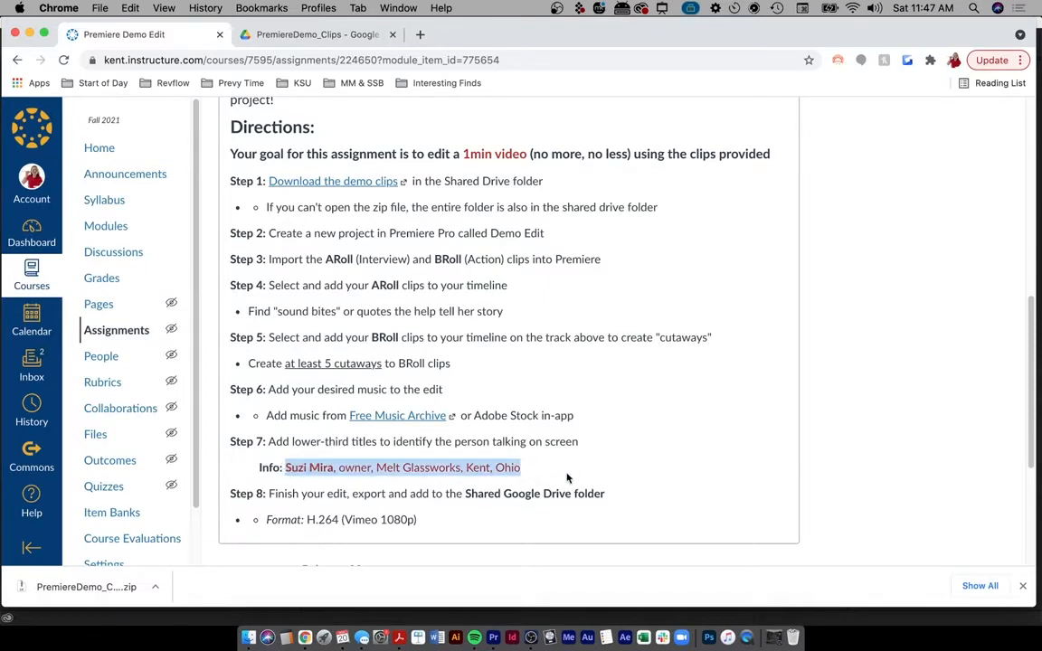
{"action": "left_click", "coordinate": [550, 509]}
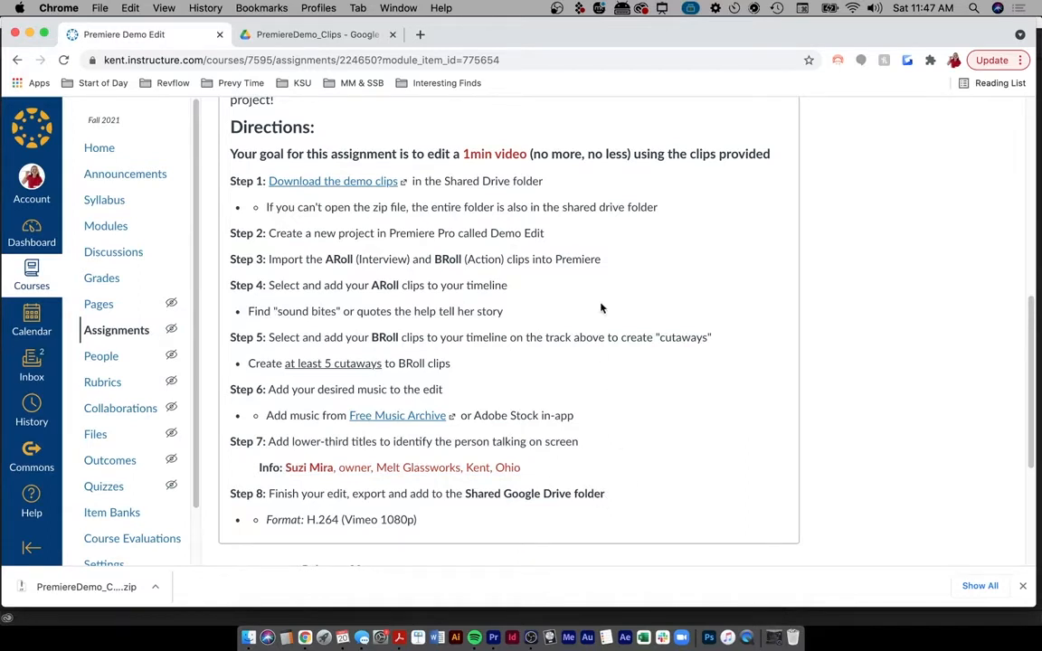
{"action": "scroll", "coordinate": [601, 309], "scroll_direction": "up", "scroll_amount": 5}
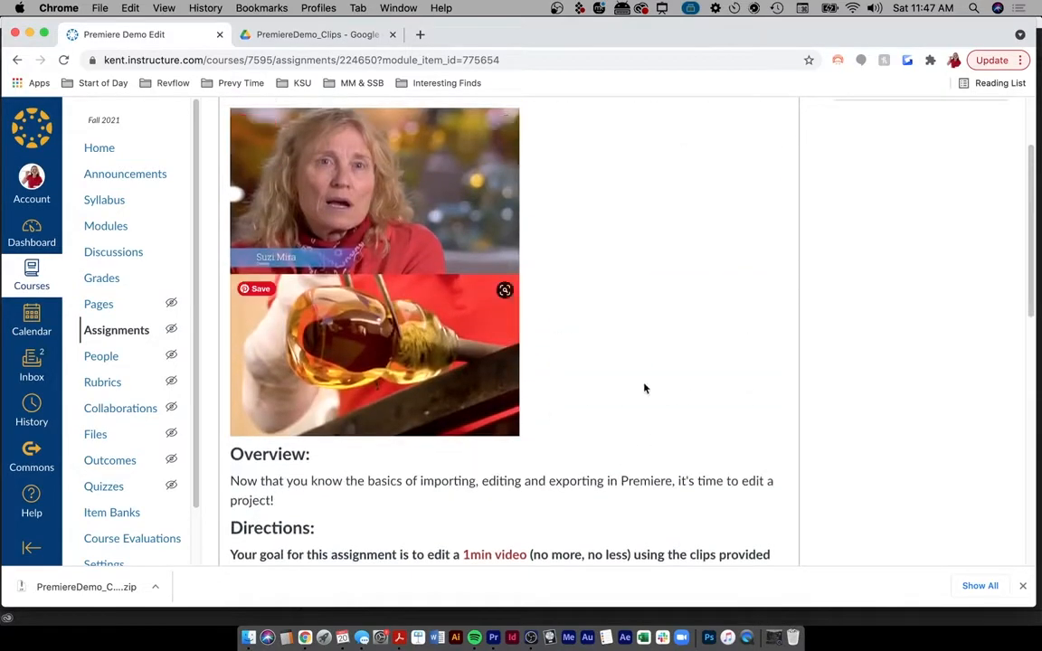
{"action": "scroll", "coordinate": [609, 383], "scroll_direction": "down", "scroll_amount": 10}
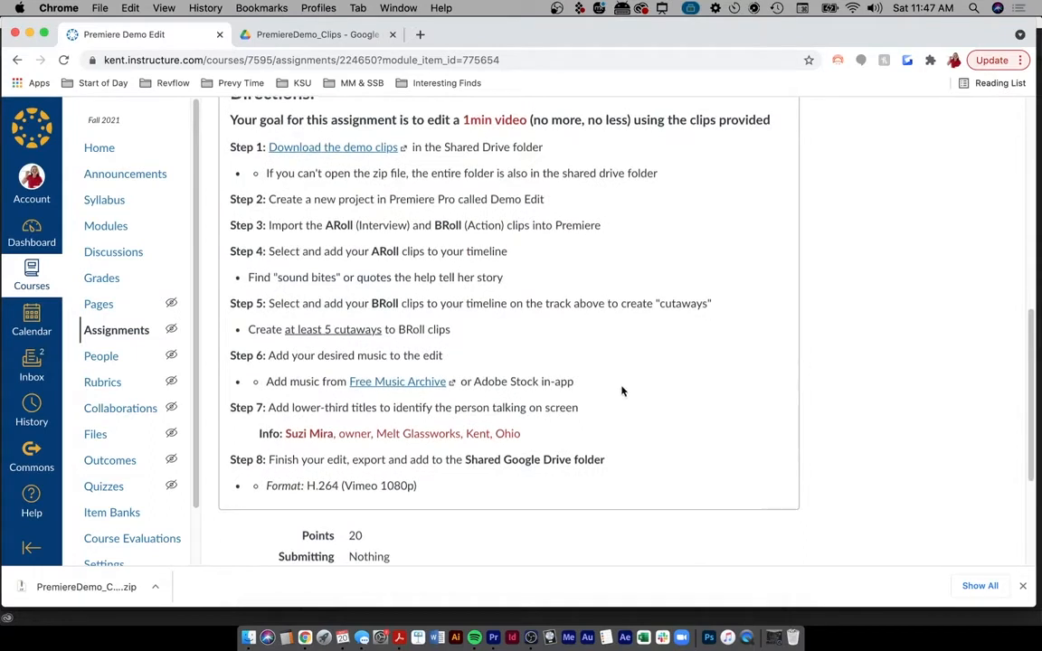
{"action": "scroll", "coordinate": [618, 447], "scroll_direction": "down", "scroll_amount": 1}
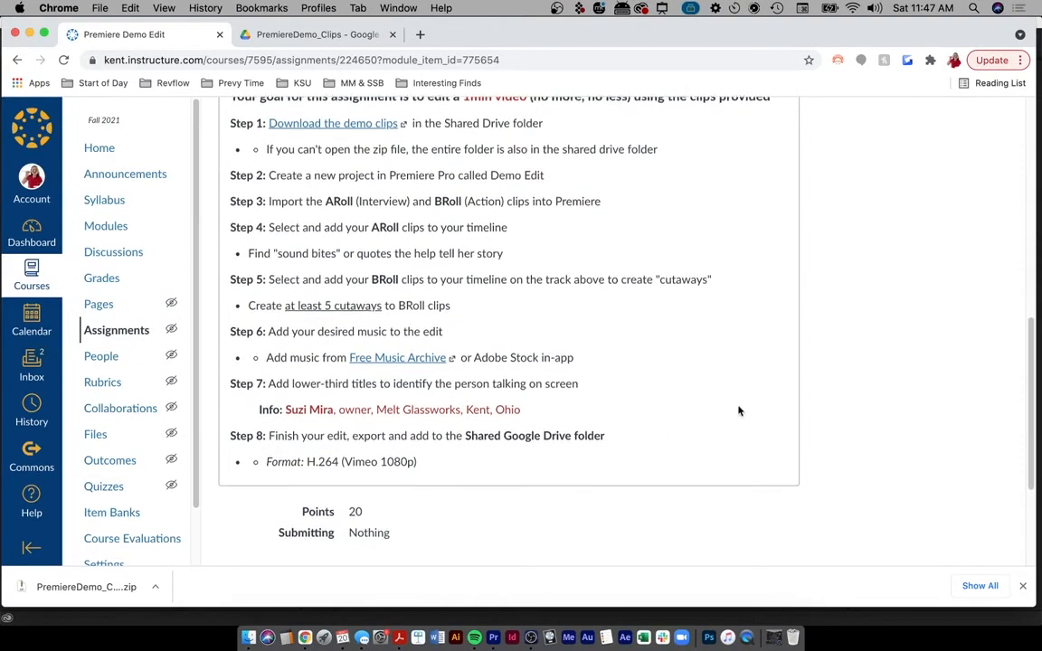
{"action": "key", "text": "ctrl+a"}
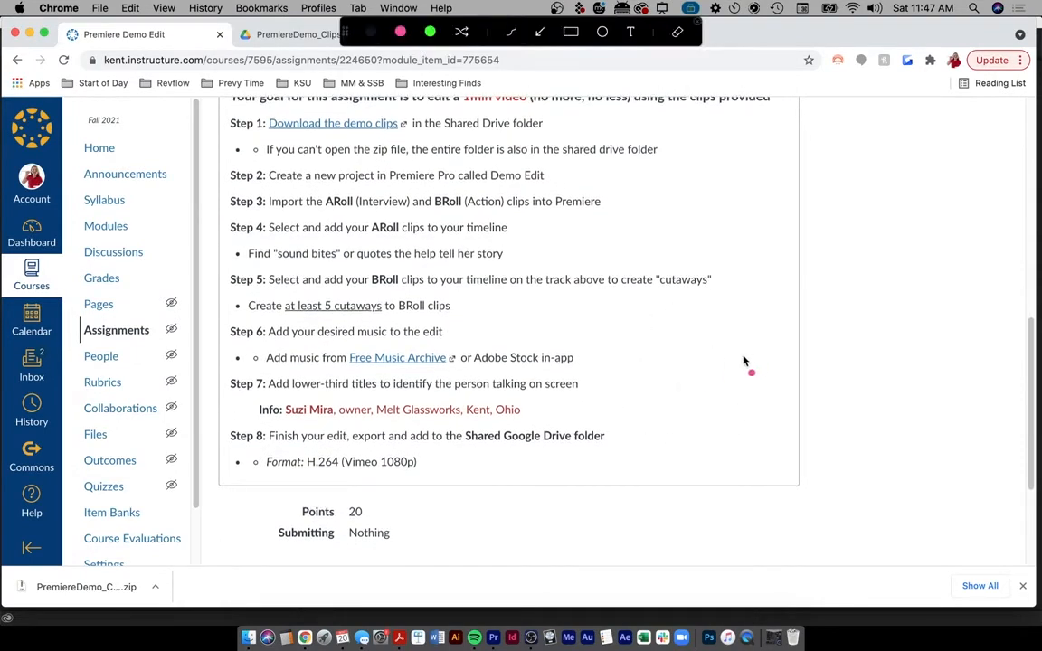
- Sketch a lower-third mockup with the interviewee's name, the Melt Glassworks owner line and Kent, OH
{"action": "mouse_move", "coordinate": [715, 337]}
{"action": "left_mouse_down"}
{"action": "mouse_move", "coordinate": [872, 500]}
{"action": "mouse_move", "coordinate": [966, 328]}
{"action": "mouse_move", "coordinate": [719, 323]}
{"action": "left_mouse_up"}
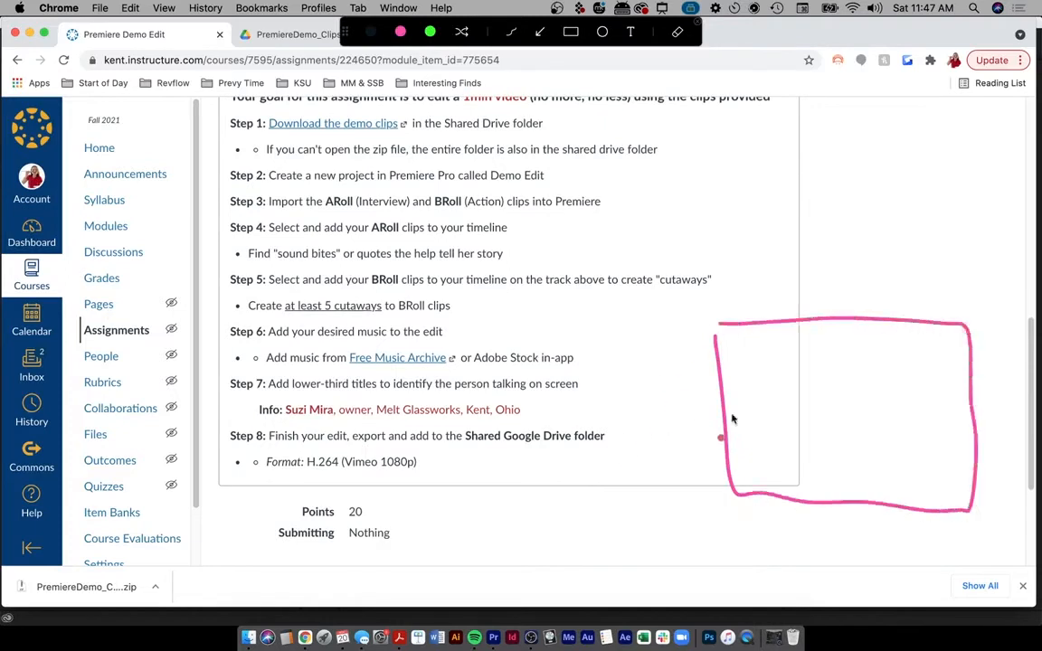
{"action": "left_click_drag", "start_coordinate": [751, 434], "coordinate": [738, 450]}
{"action": "mouse_move", "coordinate": [751, 438]}
{"action": "left_mouse_down"}
{"action": "mouse_move", "coordinate": [787, 445]}
{"action": "mouse_move", "coordinate": [803, 427]}
{"action": "mouse_move", "coordinate": [839, 442]}
{"action": "left_mouse_up"}
{"action": "left_click", "coordinate": [813, 432]}
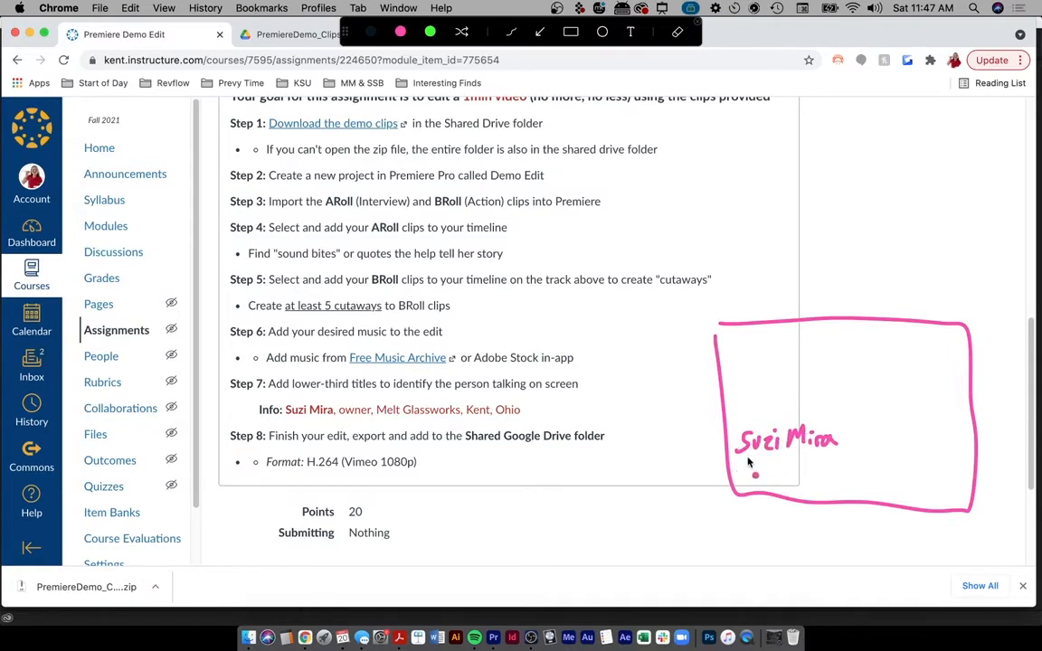
{"action": "mouse_move", "coordinate": [740, 460]}
{"action": "left_mouse_down"}
{"action": "mouse_move", "coordinate": [738, 469]}
{"action": "mouse_move", "coordinate": [781, 468]}
{"action": "left_mouse_up"}
{"action": "mouse_move", "coordinate": [810, 454]}
{"action": "left_mouse_down"}
{"action": "mouse_move", "coordinate": [811, 464]}
{"action": "mouse_move", "coordinate": [818, 458]}
{"action": "mouse_move", "coordinate": [779, 462]}
{"action": "mouse_move", "coordinate": [853, 462]}
{"action": "left_mouse_up"}
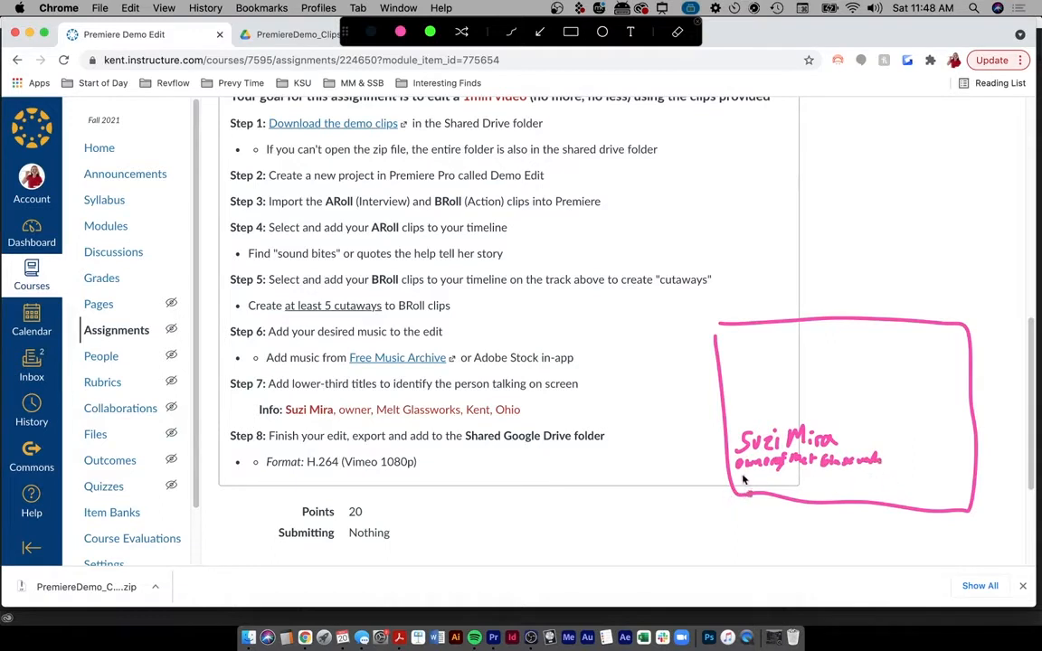
{"action": "mouse_move", "coordinate": [737, 474]}
{"action": "left_mouse_down"}
{"action": "mouse_move", "coordinate": [780, 480]}
{"action": "mouse_move", "coordinate": [783, 491]}
{"action": "left_mouse_up"}
{"action": "left_click_drag", "start_coordinate": [796, 477], "coordinate": [805, 486]}
{"action": "left_click_drag", "start_coordinate": [806, 481], "coordinate": [812, 485]}
- Add arrows marking the name and smaller business lines, then clear the sketch and return to Premiere Pro
{"action": "mouse_move", "coordinate": [665, 447]}
{"action": "left_mouse_down"}
{"action": "mouse_move", "coordinate": [731, 445]}
{"action": "mouse_move", "coordinate": [712, 459]}
{"action": "left_mouse_up"}
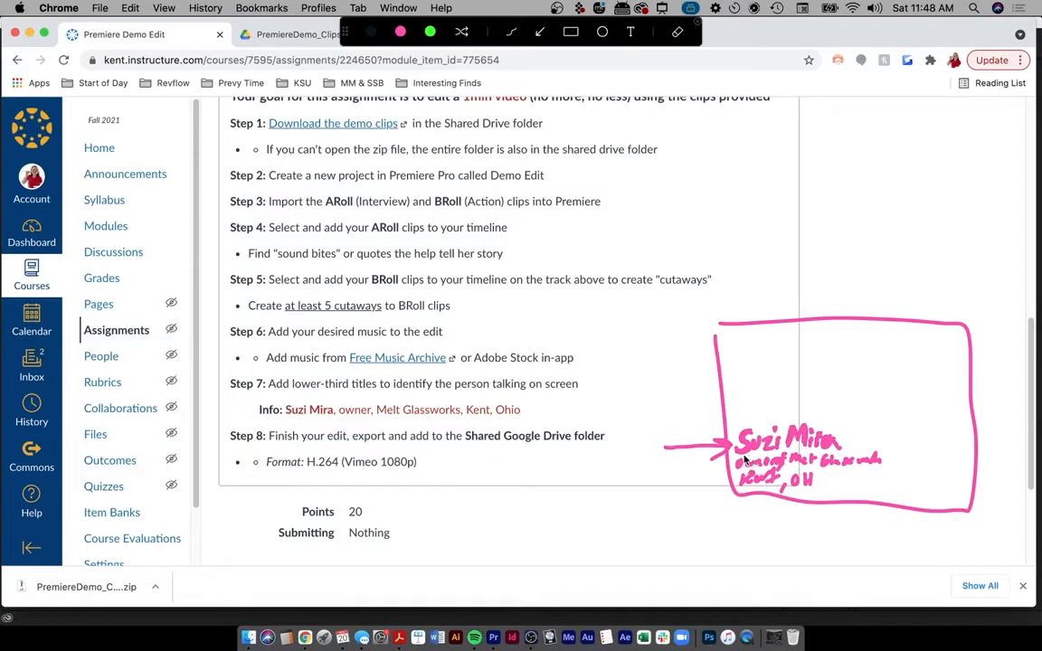
{"action": "mouse_move", "coordinate": [735, 451]}
{"action": "left_mouse_down"}
{"action": "mouse_move", "coordinate": [718, 489]}
{"action": "mouse_move", "coordinate": [758, 517]}
{"action": "mouse_move", "coordinate": [903, 463]}
{"action": "mouse_move", "coordinate": [792, 463]}
{"action": "left_mouse_up"}
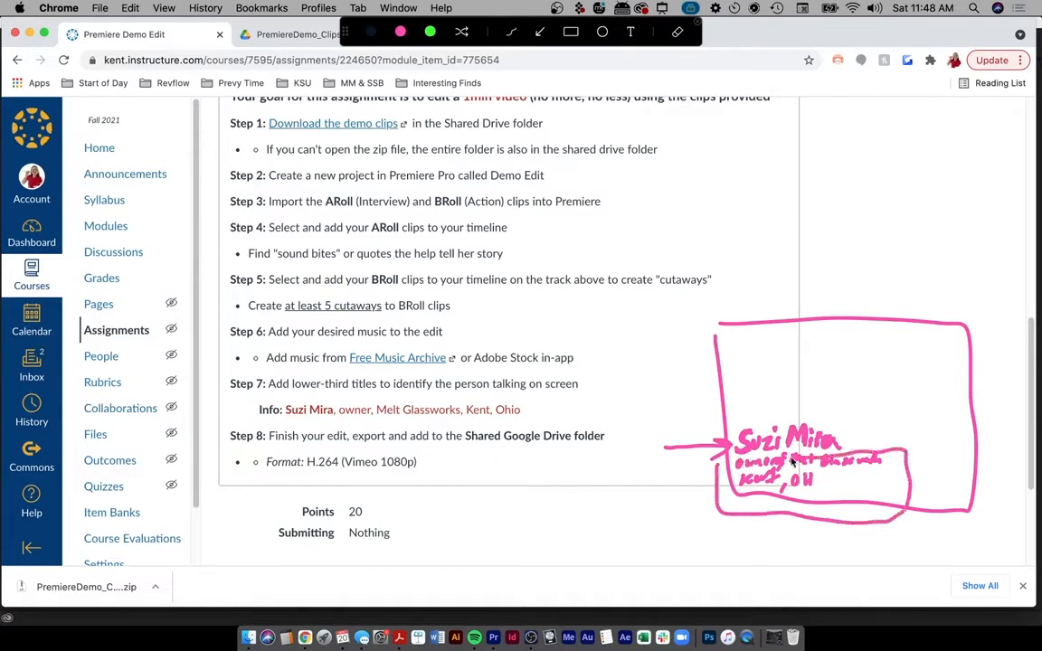
{"action": "left_click_drag", "start_coordinate": [860, 383], "coordinate": [861, 442]}
{"action": "left_click_drag", "start_coordinate": [844, 422], "coordinate": [876, 417]}
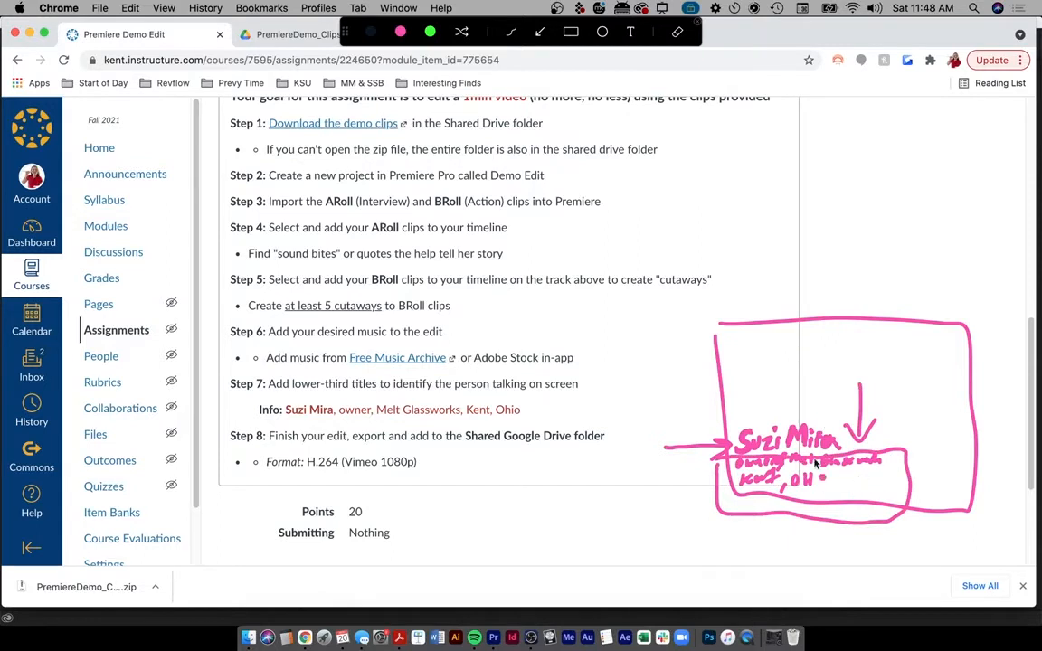
{"action": "key", "text": "Escape"}
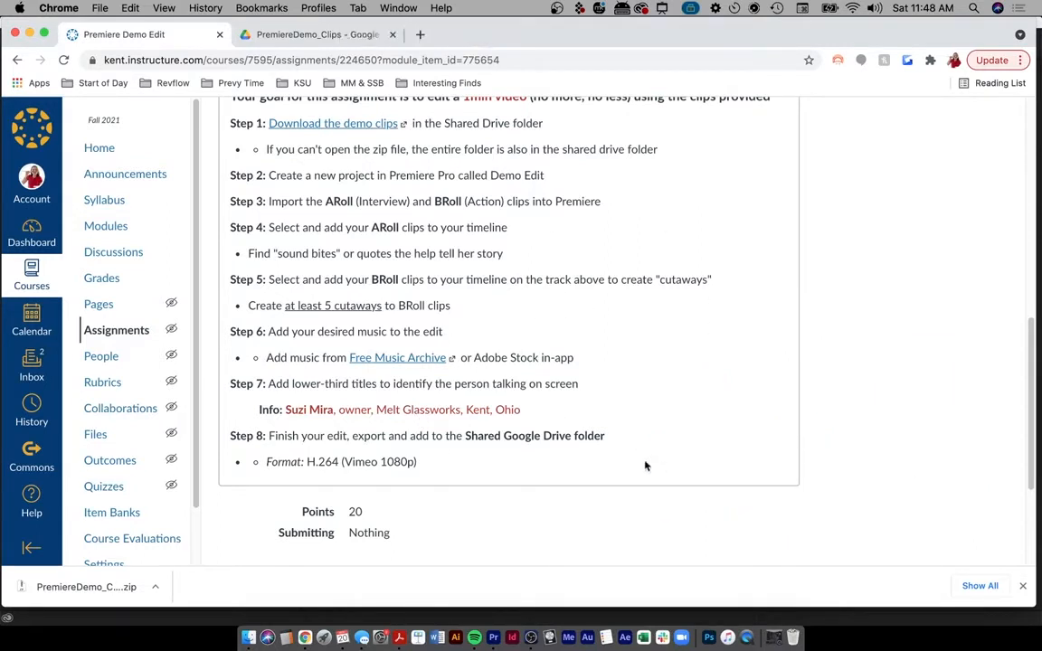
{"action": "left_click", "coordinate": [494, 636]}
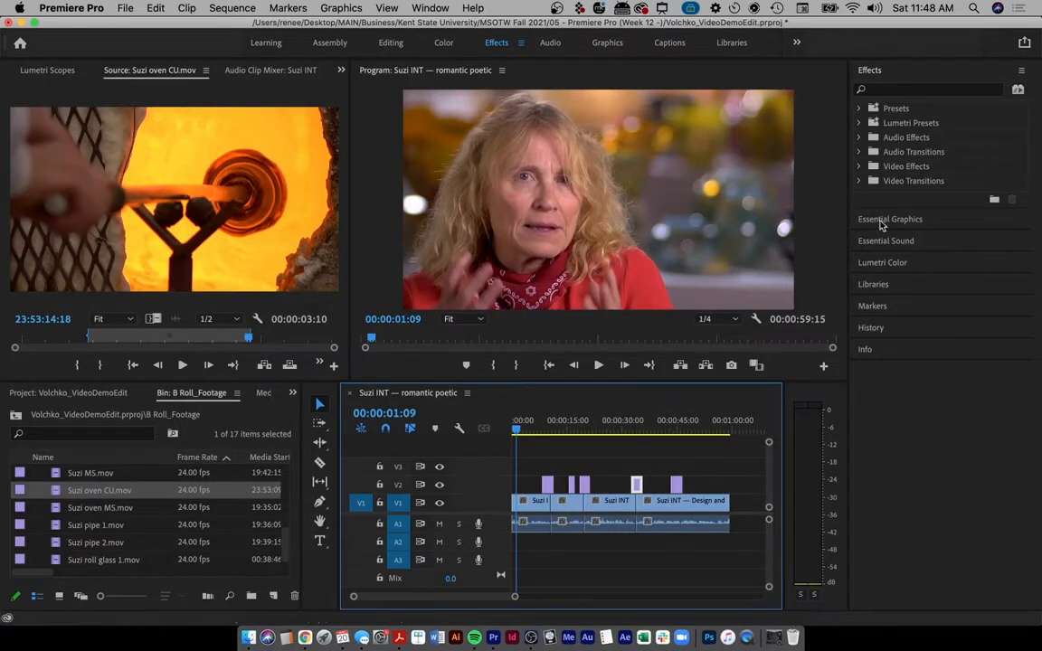
- Mark the Essential Graphics panel on screen for viewers, then clear the annotations
{"action": "key", "text": "ctrl+a"}
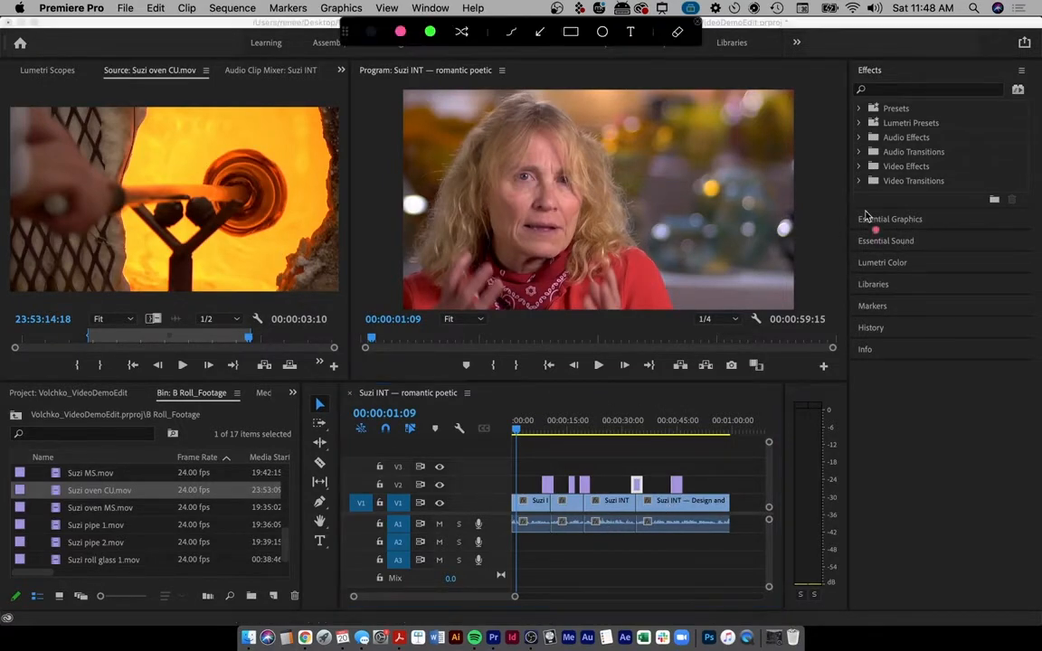
{"action": "mouse_move", "coordinate": [853, 210]}
{"action": "left_mouse_down"}
{"action": "mouse_move", "coordinate": [1027, 230]}
{"action": "mouse_move", "coordinate": [1026, 214]}
{"action": "mouse_move", "coordinate": [975, 207]}
{"action": "mouse_move", "coordinate": [855, 213]}
{"action": "left_mouse_up"}
{"action": "mouse_move", "coordinate": [804, 77]}
{"action": "left_mouse_down"}
{"action": "mouse_move", "coordinate": [857, 70]}
{"action": "mouse_move", "coordinate": [841, 86]}
{"action": "left_mouse_up"}
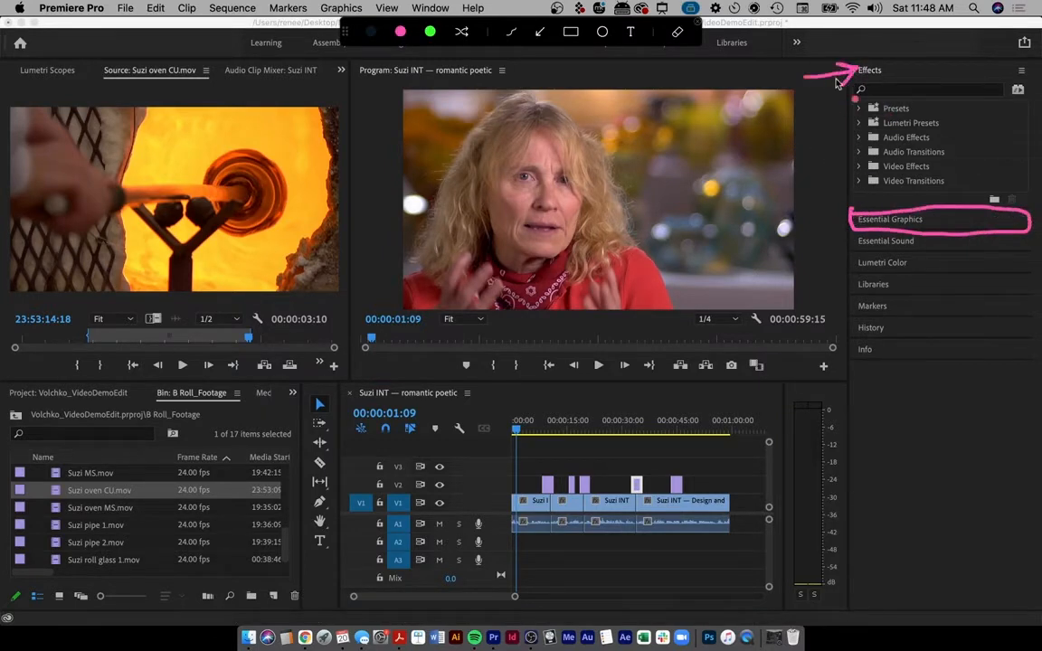
{"action": "key", "text": "Escape"}
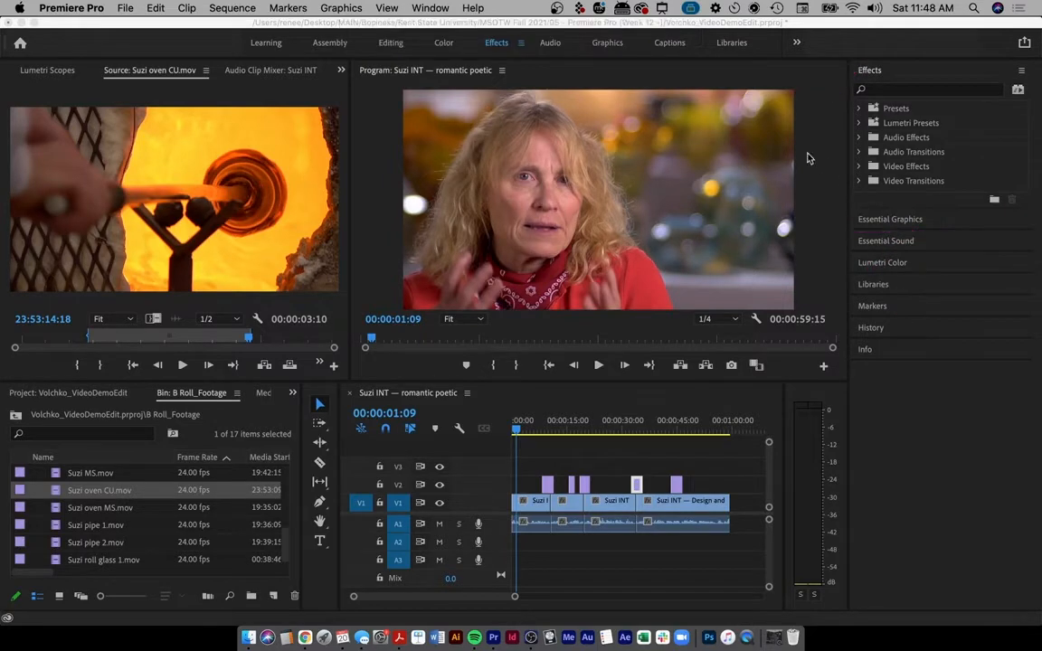
- Open Essential Graphics in Edit mode and show the New Layer choices
{"action": "left_click", "coordinate": [882, 222]}
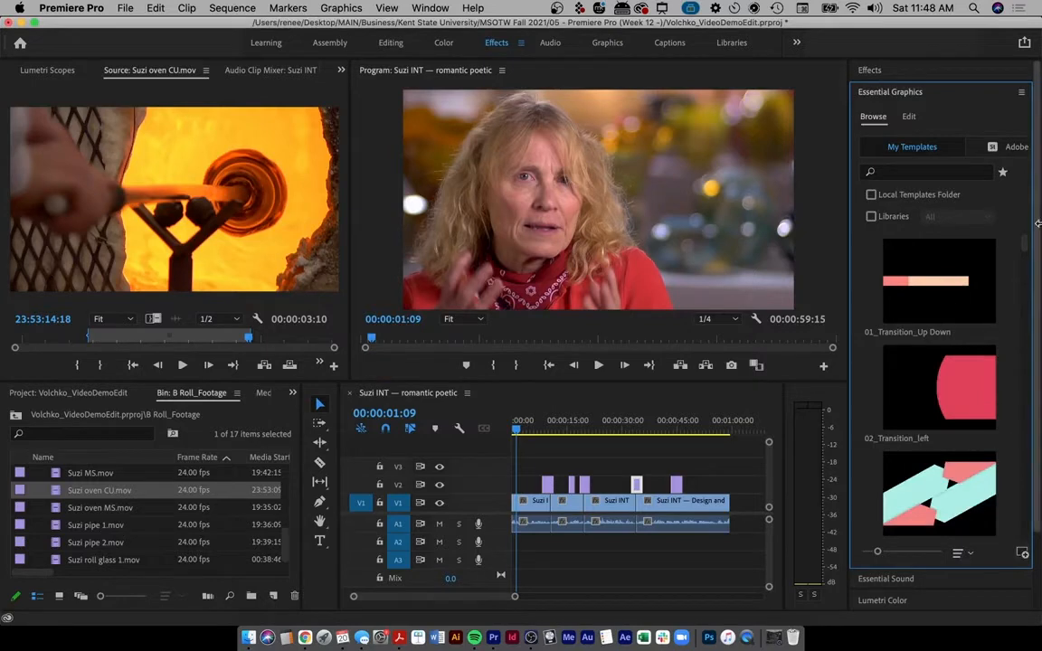
{"action": "mouse_move", "coordinate": [1025, 246]}
{"action": "left_mouse_down"}
{"action": "mouse_move", "coordinate": [1029, 421]}
{"action": "mouse_move", "coordinate": [1023, 240]}
{"action": "left_mouse_up"}
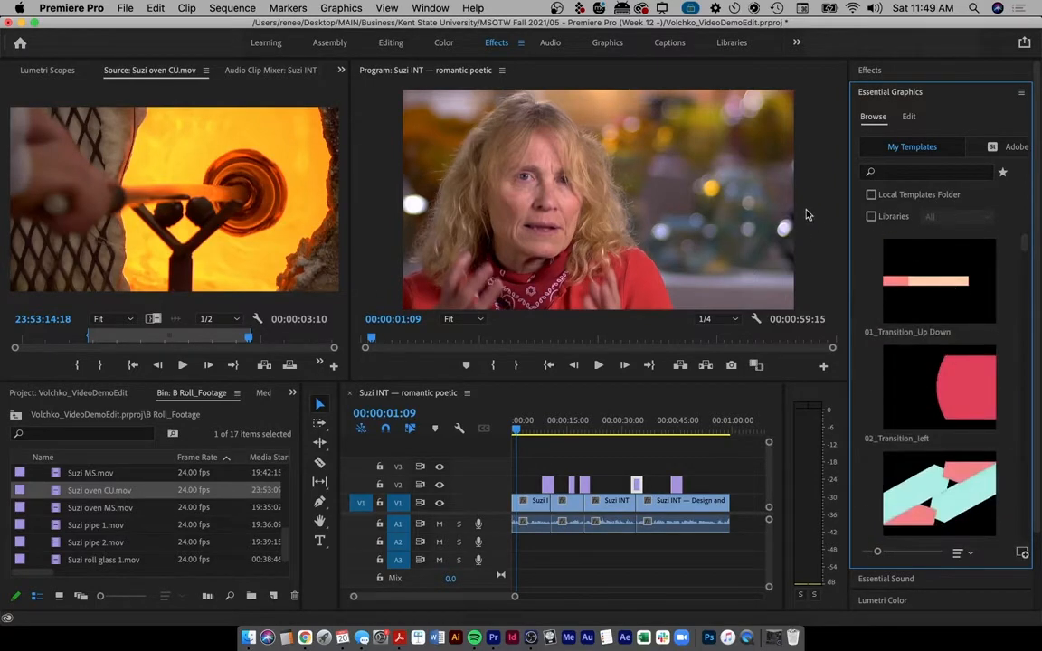
{"action": "left_click", "coordinate": [909, 118]}
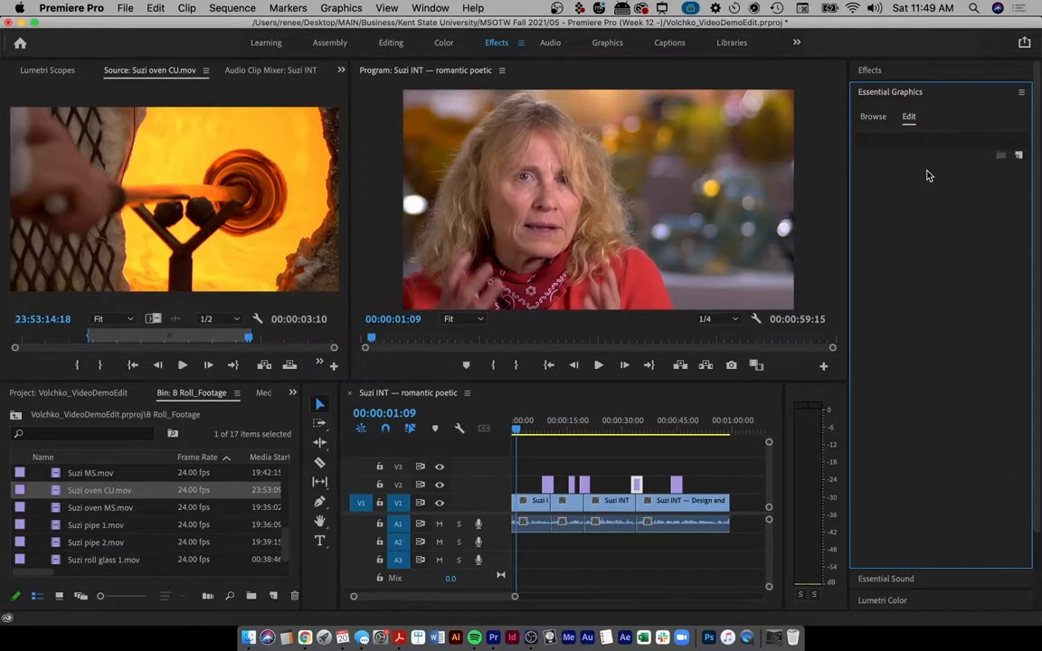
{"action": "left_click", "coordinate": [1018, 155]}
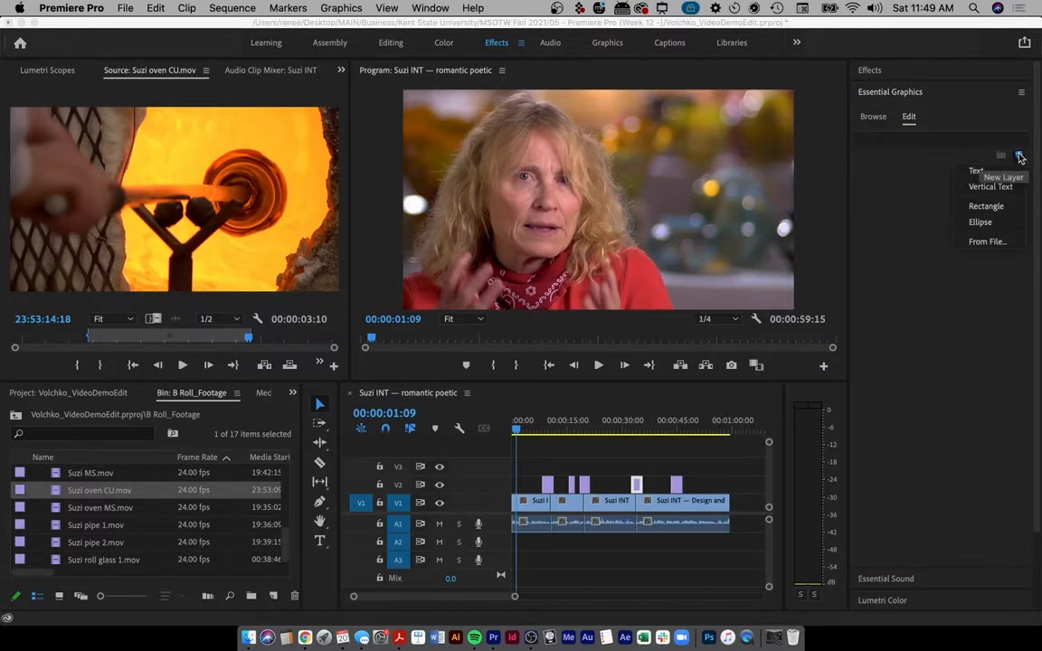
- Add a 'New Text Layer' title over the interview, reposition it and shrink it to 62%
{"action": "left_click", "coordinate": [978, 171]}
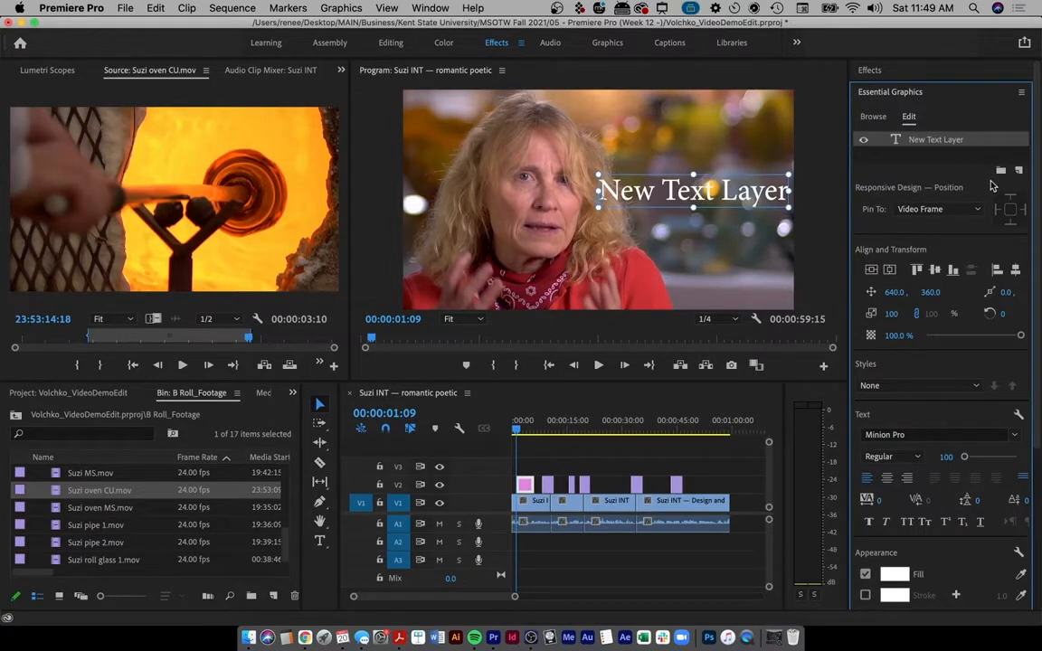
{"action": "left_click_drag", "start_coordinate": [718, 202], "coordinate": [515, 274]}
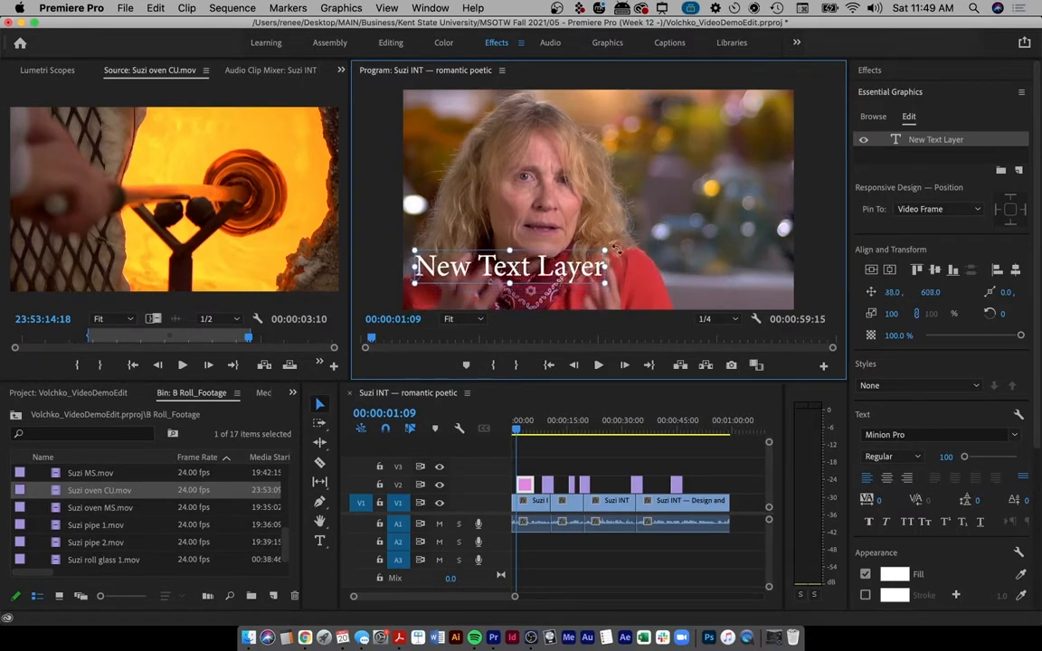
{"action": "left_click_drag", "start_coordinate": [606, 250], "coordinate": [738, 275]}
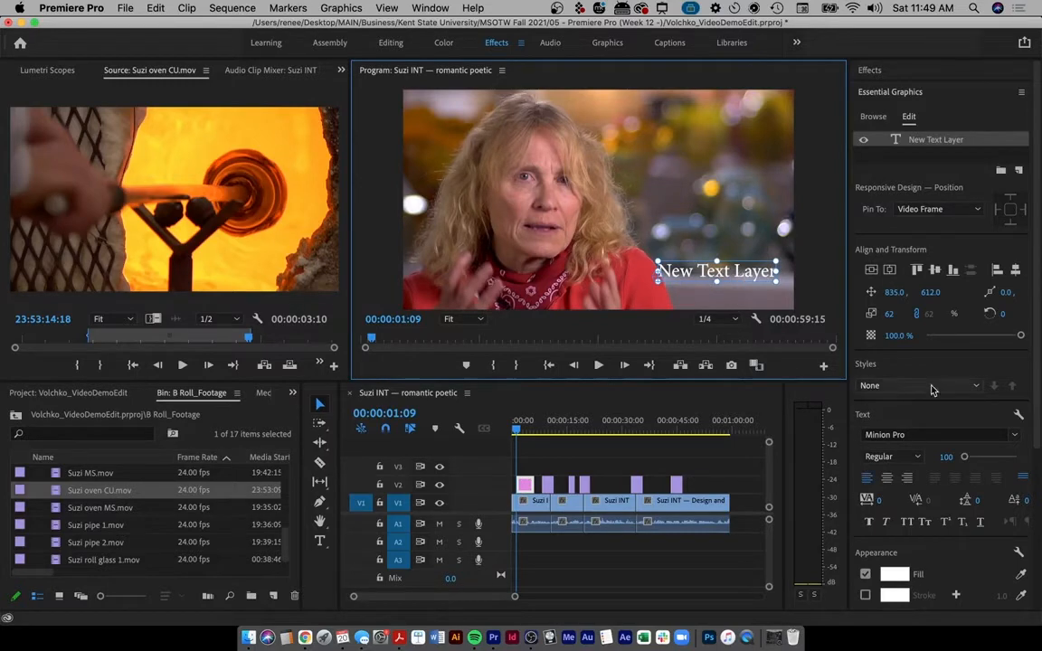
{"action": "left_click", "coordinate": [906, 434]}
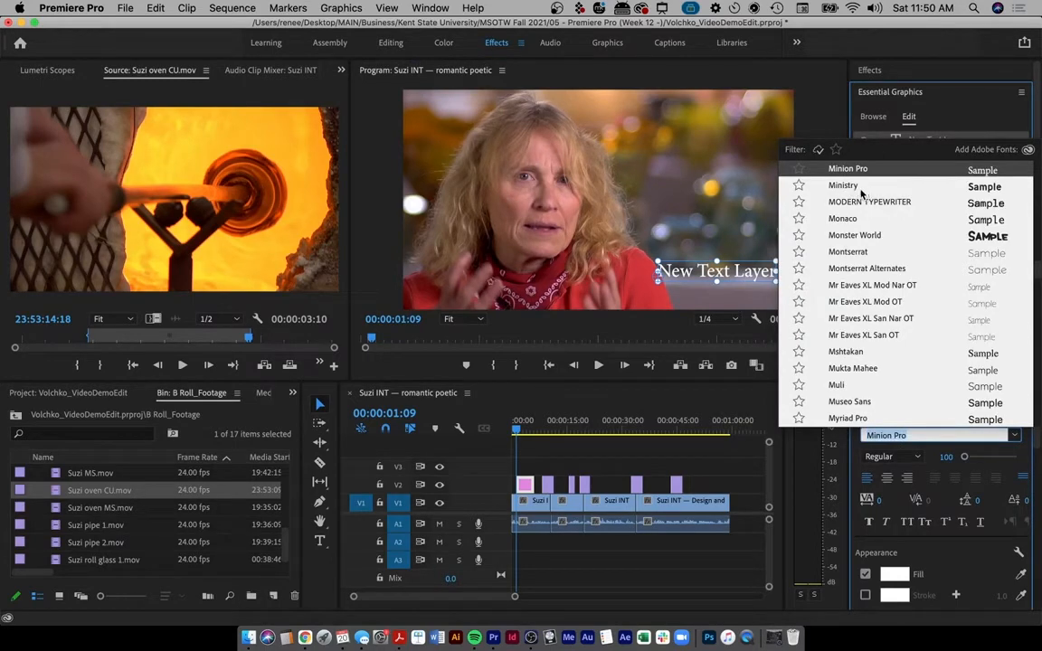
- Set the title's font to Mr Eaves XL Mod OT with the Bold style
{"action": "left_click", "coordinate": [852, 253]}
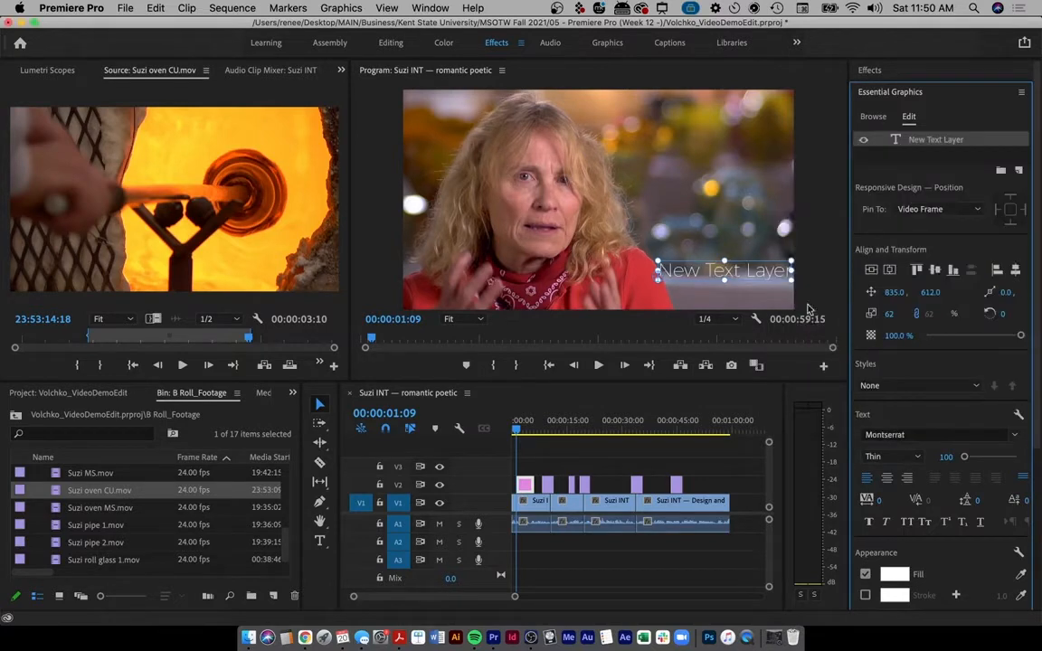
{"action": "left_click_drag", "start_coordinate": [765, 278], "coordinate": [766, 275]}
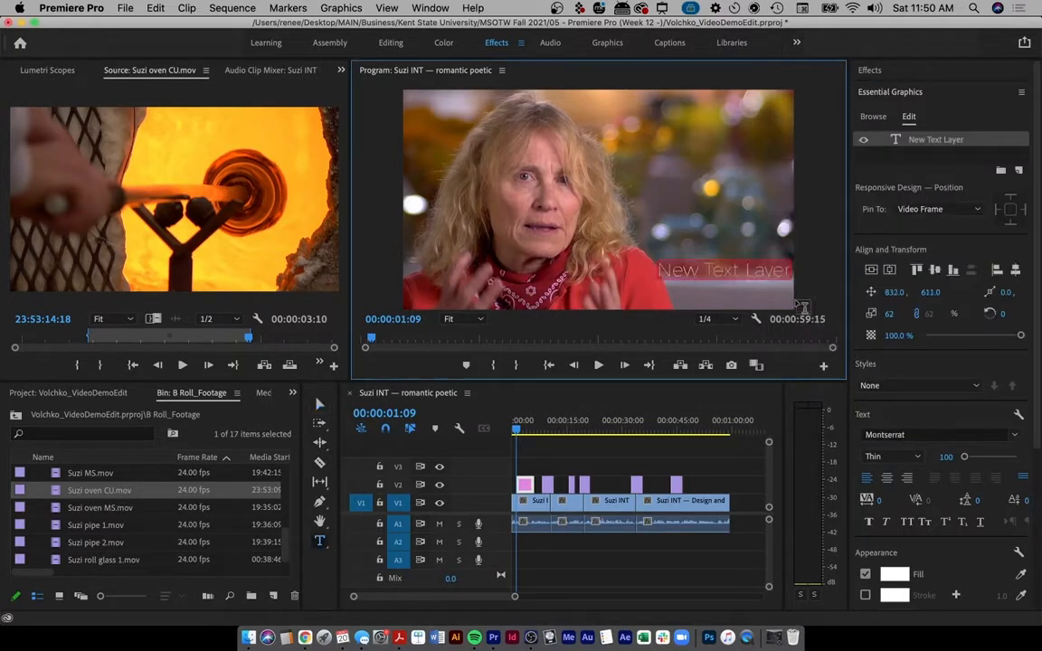
{"action": "left_click", "coordinate": [1015, 436]}
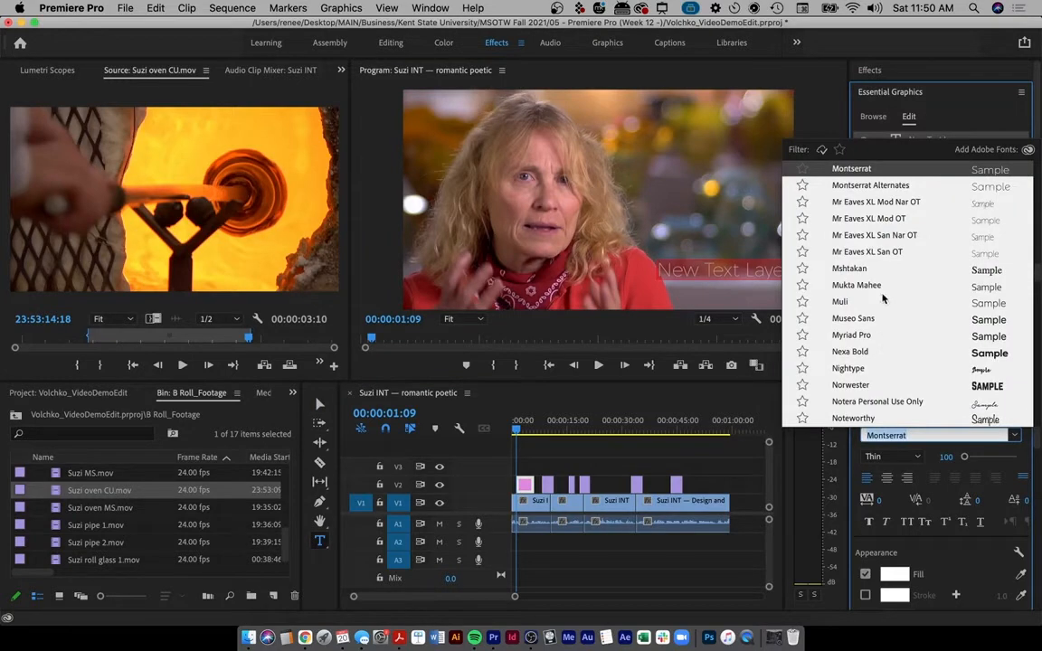
{"action": "left_click", "coordinate": [860, 222]}
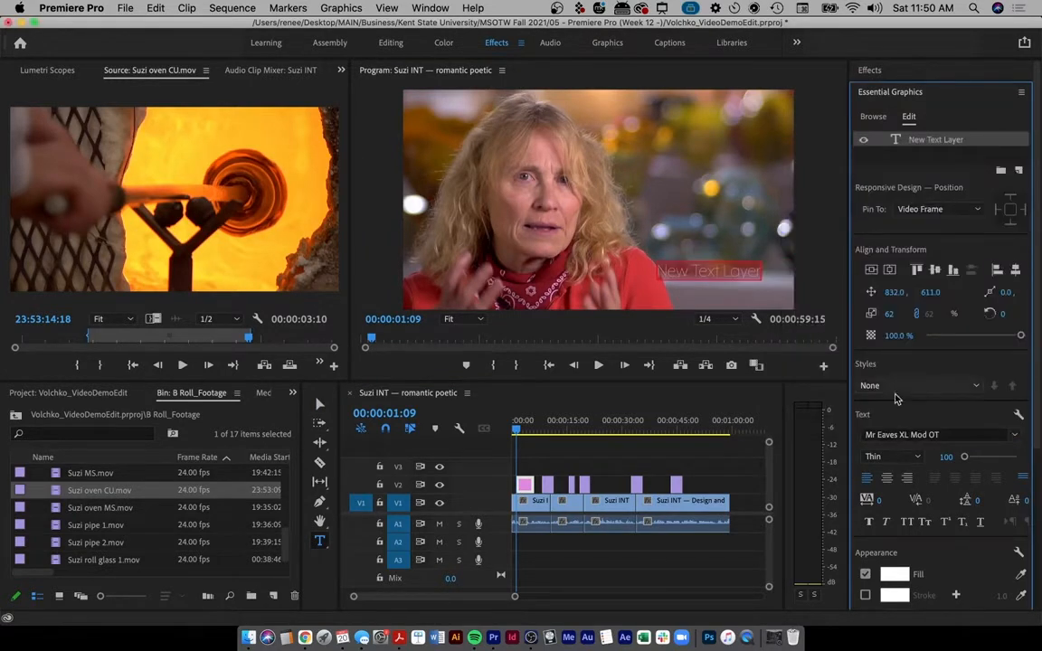
{"action": "left_click", "coordinate": [916, 459]}
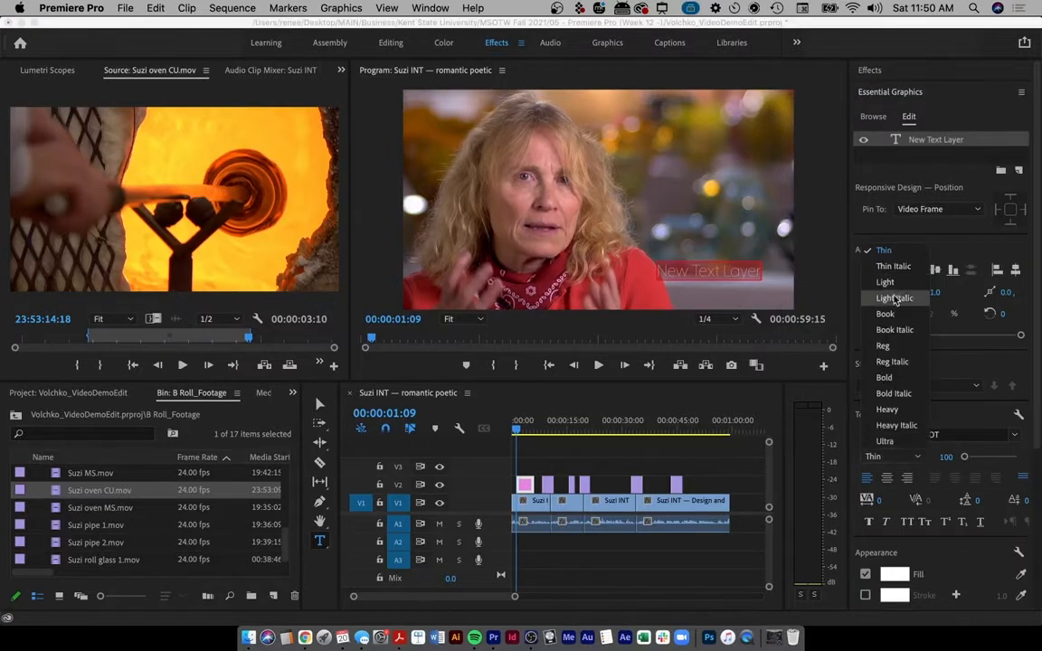
{"action": "left_click", "coordinate": [885, 377]}
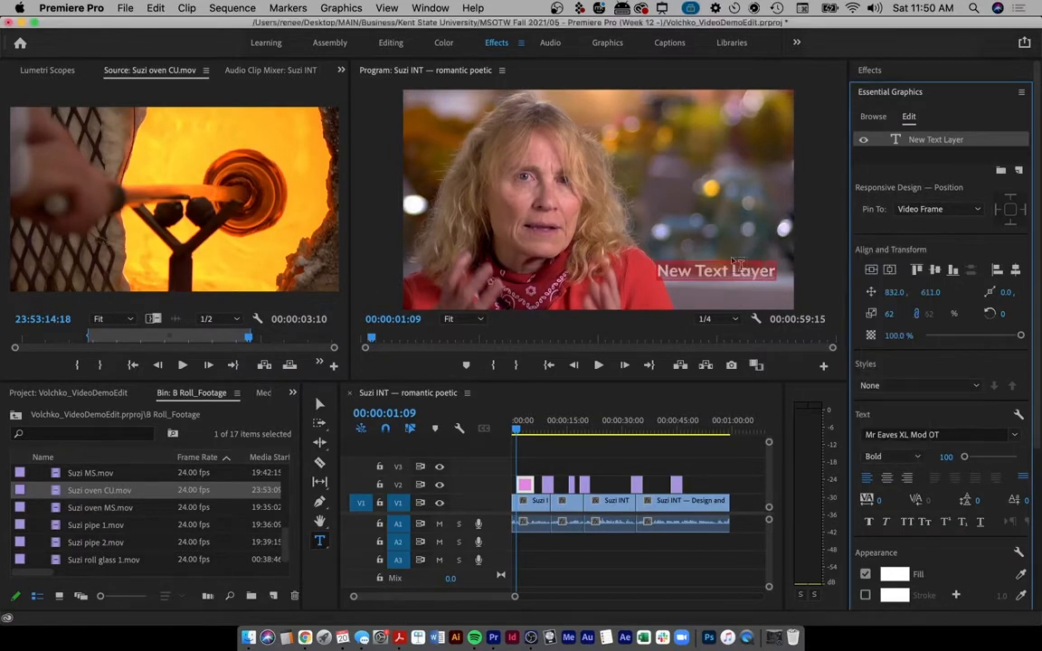
{"action": "left_click", "coordinate": [711, 291]}
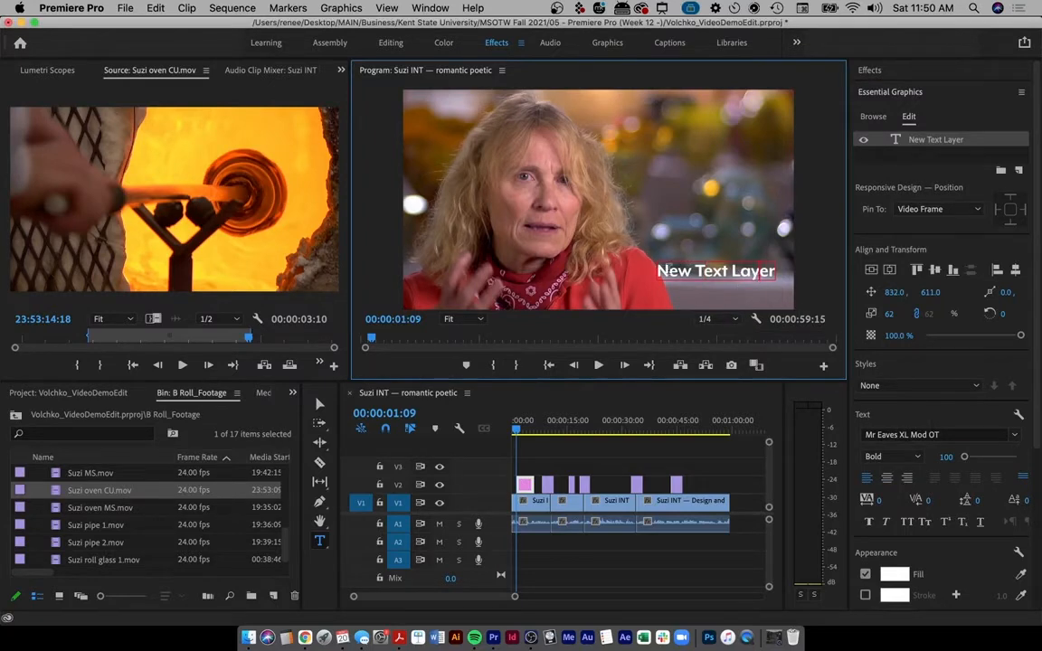
{"action": "key", "text": "super+a"}
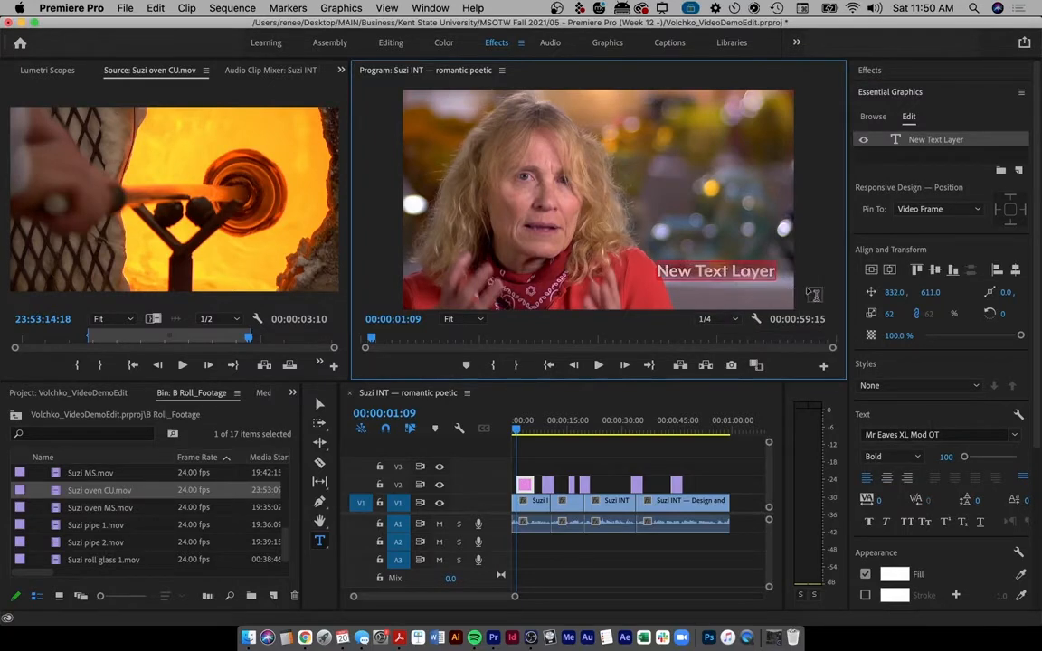
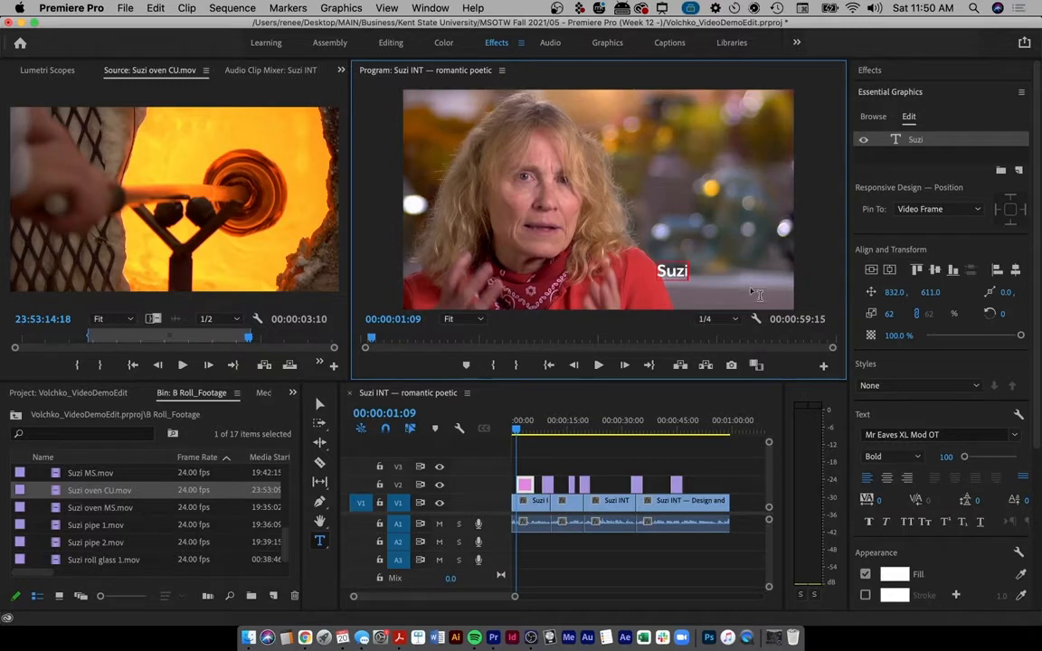
- Type the interviewee's full name over the placeholder, checking it against the assignment page
{"action": "left_click", "coordinate": [305, 637]}
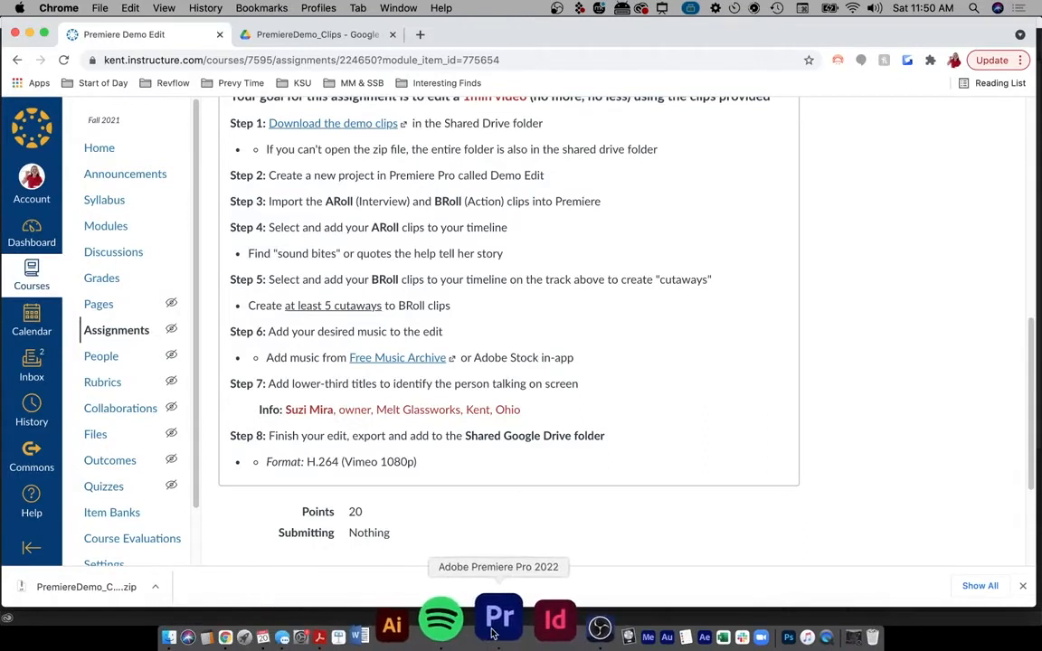
{"action": "left_click_drag", "start_coordinate": [521, 410], "coordinate": [340, 410]}
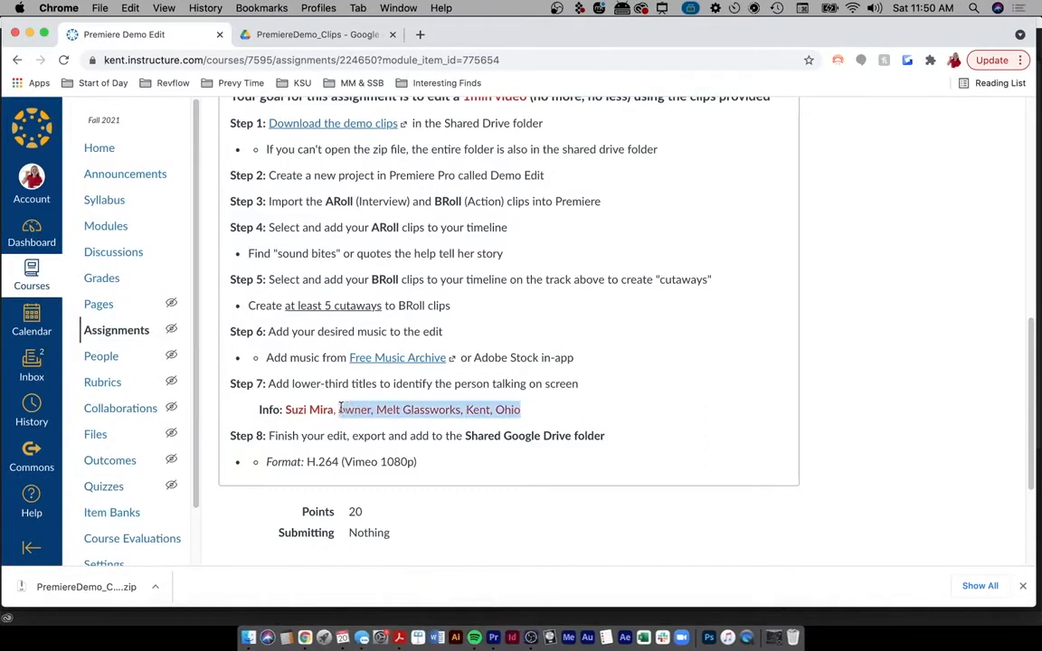
{"action": "left_click", "coordinate": [494, 635]}
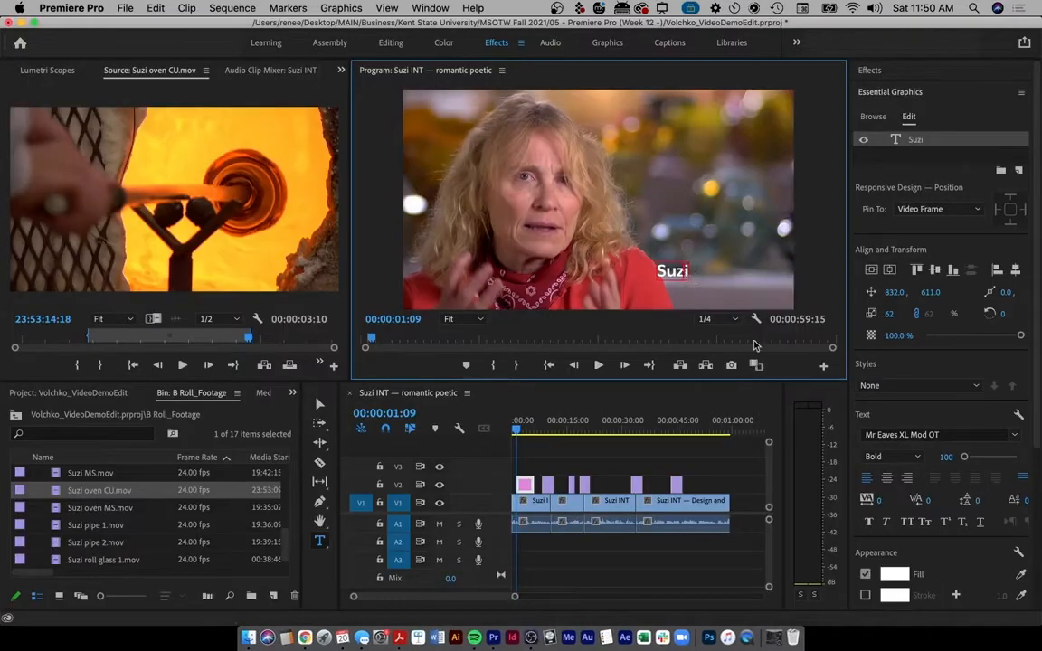
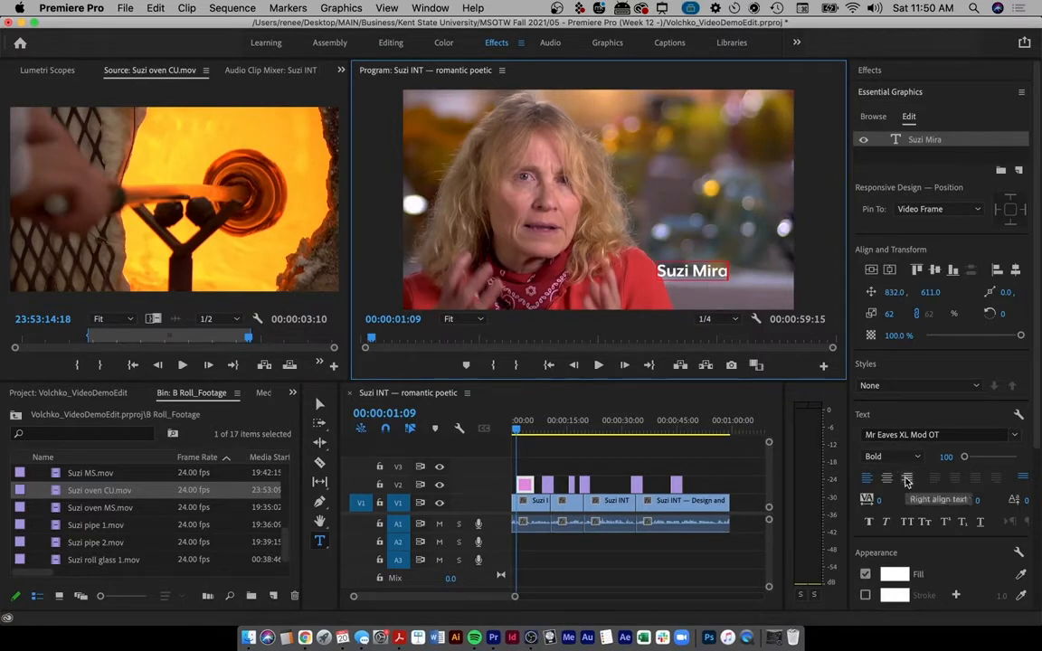
- Circle the text settings on screen to point them out, then clear the drawing
{"action": "key", "text": "ctrl+a"}
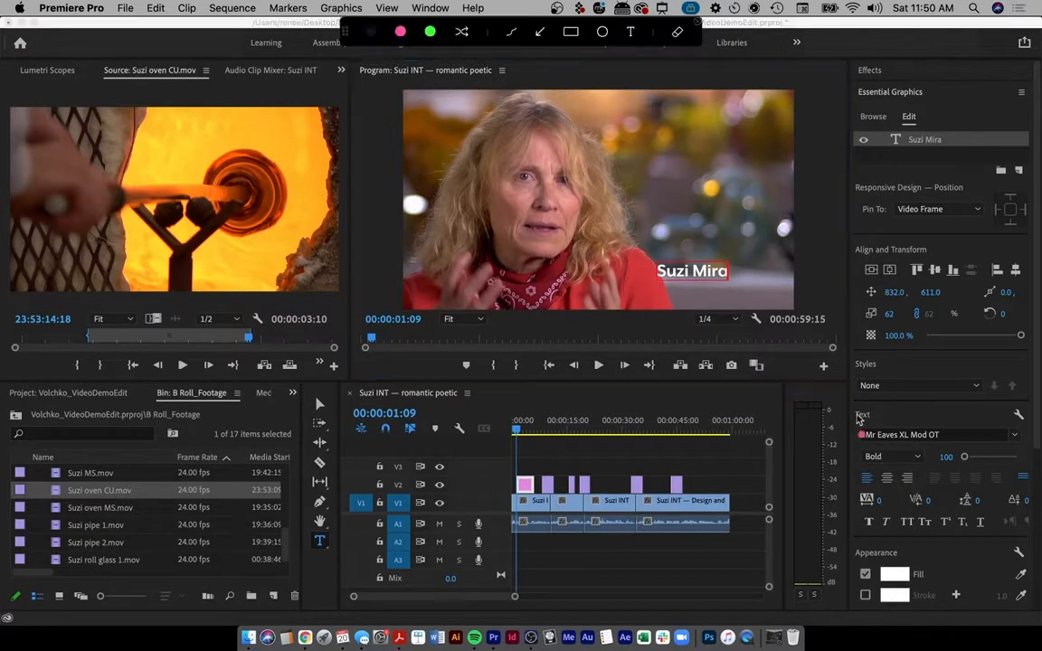
{"action": "mouse_move", "coordinate": [850, 406]}
{"action": "left_mouse_down"}
{"action": "mouse_move", "coordinate": [871, 430]}
{"action": "mouse_move", "coordinate": [848, 409]}
{"action": "mouse_move", "coordinate": [935, 443]}
{"action": "left_mouse_up"}
{"action": "key", "text": "Escape"}
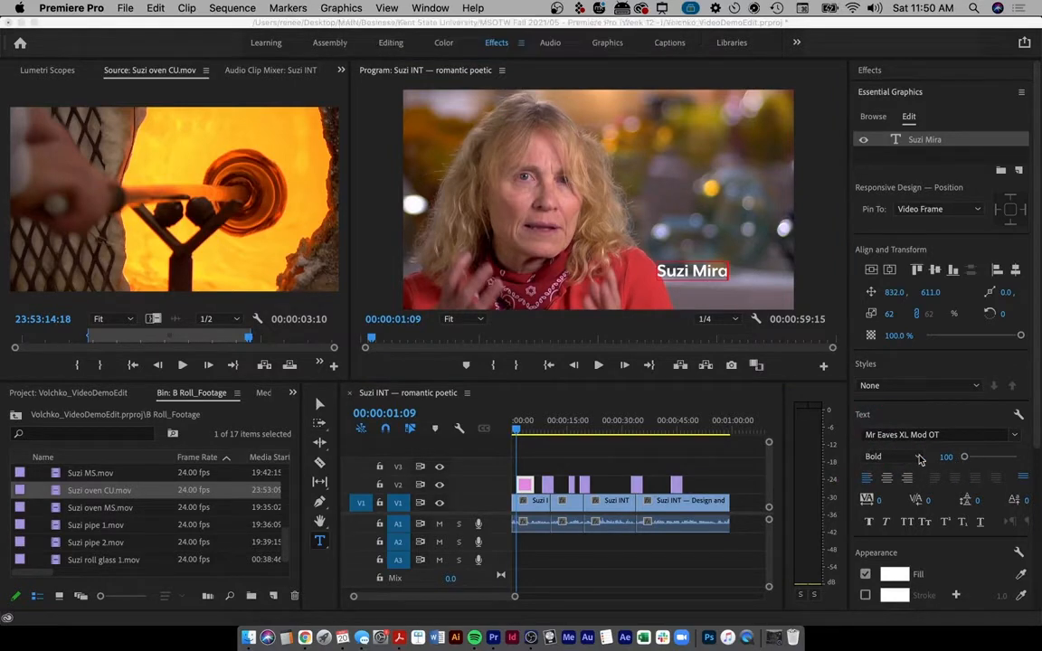
{"action": "left_click", "coordinate": [966, 459]}
{"action": "left_click_drag", "start_coordinate": [965, 458], "coordinate": [937, 465]}
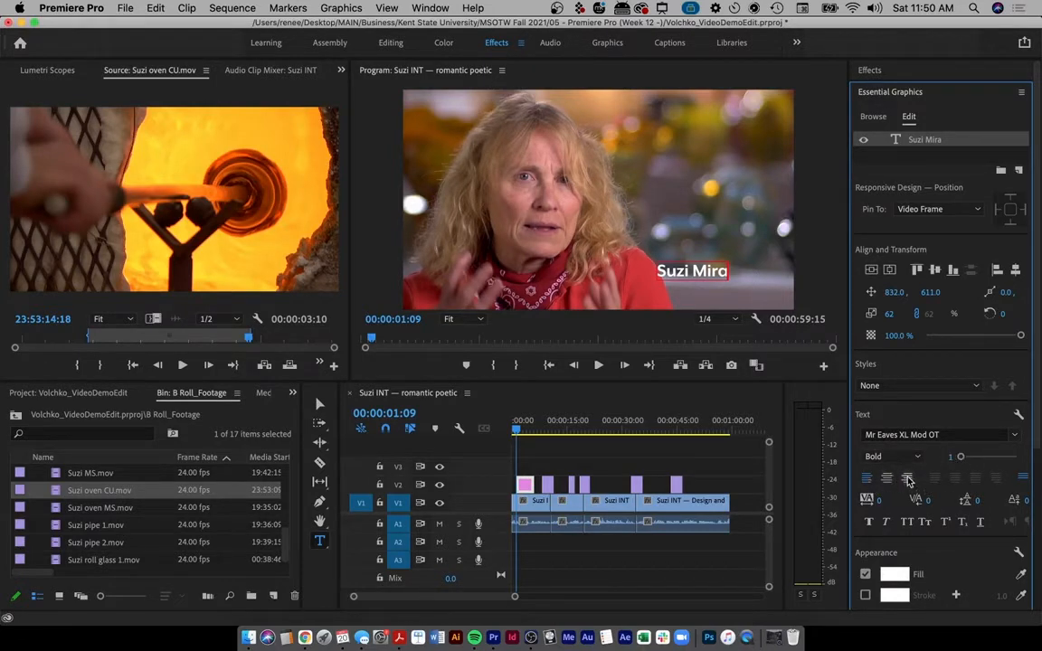
- Right-align the name title and shift it to about 1185, 594 in the lower right
{"action": "left_click", "coordinate": [907, 478]}
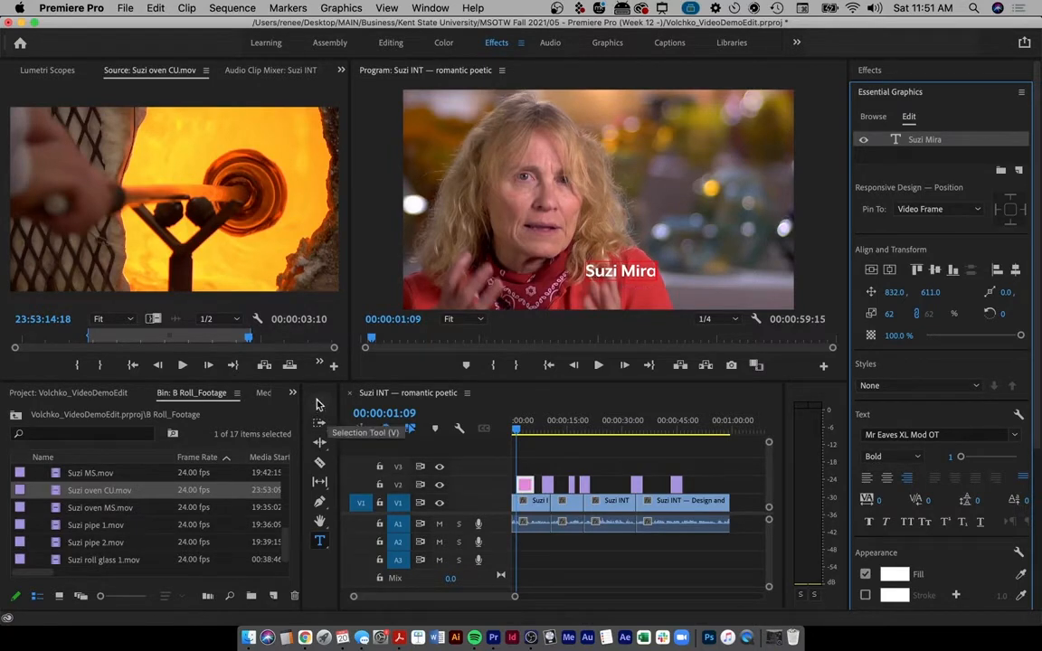
{"action": "left_click_drag", "start_coordinate": [894, 297], "coordinate": [1039, 300]}
{"action": "mouse_move", "coordinate": [896, 292]}
{"action": "left_mouse_down"}
{"action": "mouse_move", "coordinate": [866, 292]}
{"action": "mouse_move", "coordinate": [955, 293]}
{"action": "mouse_move", "coordinate": [885, 304]}
{"action": "mouse_move", "coordinate": [939, 303]}
{"action": "mouse_move", "coordinate": [924, 305]}
{"action": "left_mouse_up"}
{"action": "key", "text": "ctrl+a"}
{"action": "key", "text": "Escape"}
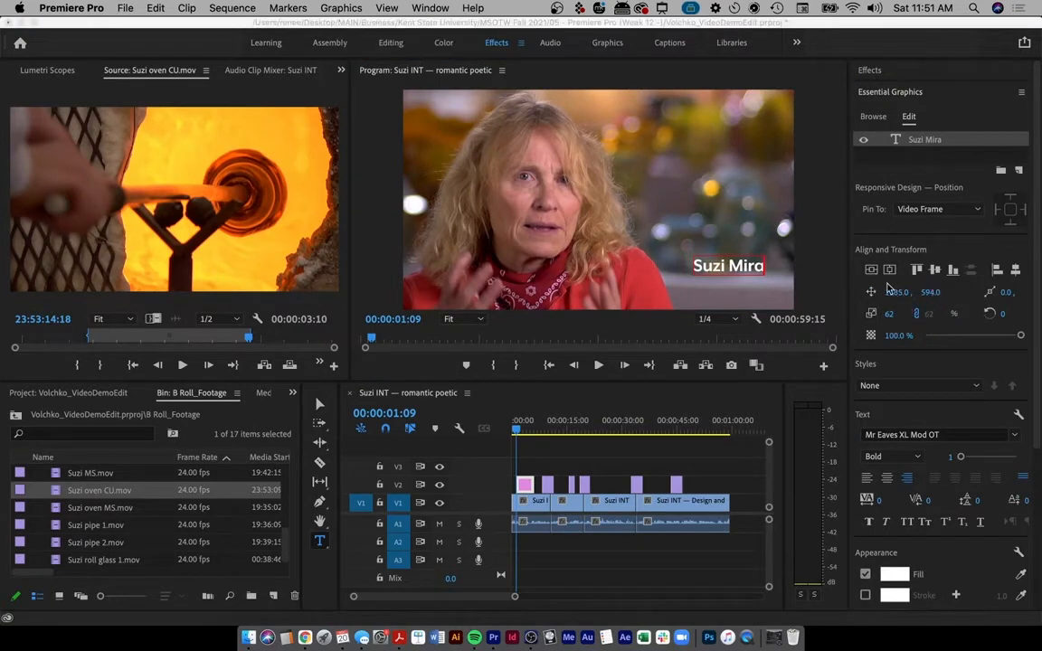
- Enter 600 for the title's Position Y, placing it at 1185, 600
{"action": "key", "text": "ctrl+a"}
{"action": "mouse_move", "coordinate": [874, 280]}
{"action": "left_mouse_down"}
{"action": "mouse_move", "coordinate": [903, 285]}
{"action": "mouse_move", "coordinate": [891, 291]}
{"action": "mouse_move", "coordinate": [924, 258]}
{"action": "mouse_move", "coordinate": [937, 275]}
{"action": "left_mouse_up"}
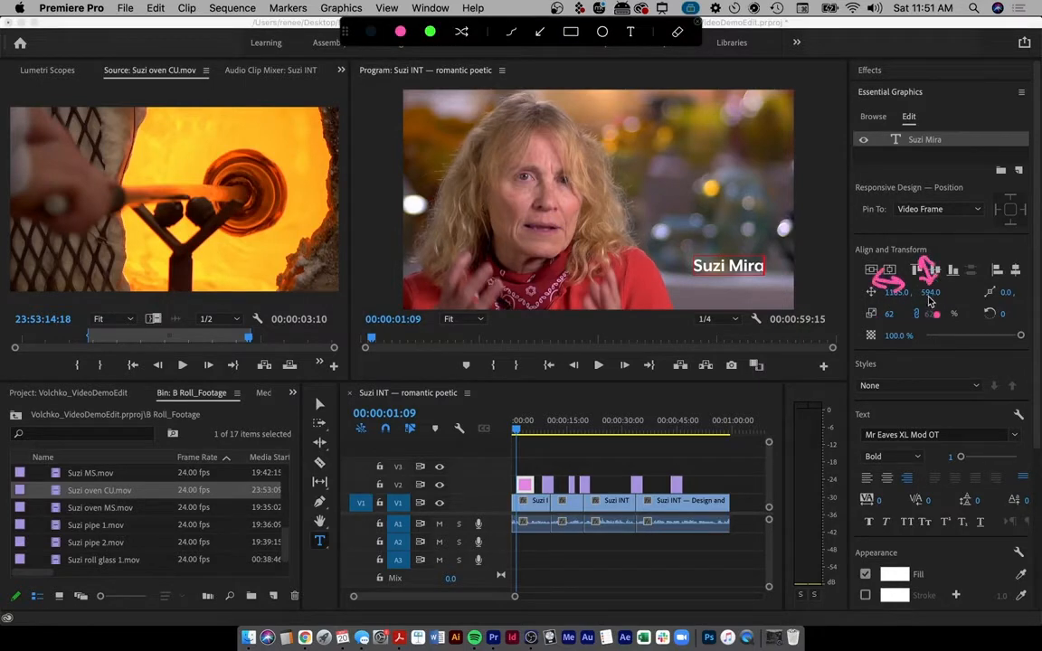
{"action": "key", "text": "Escape"}
{"action": "left_click", "coordinate": [930, 292]}
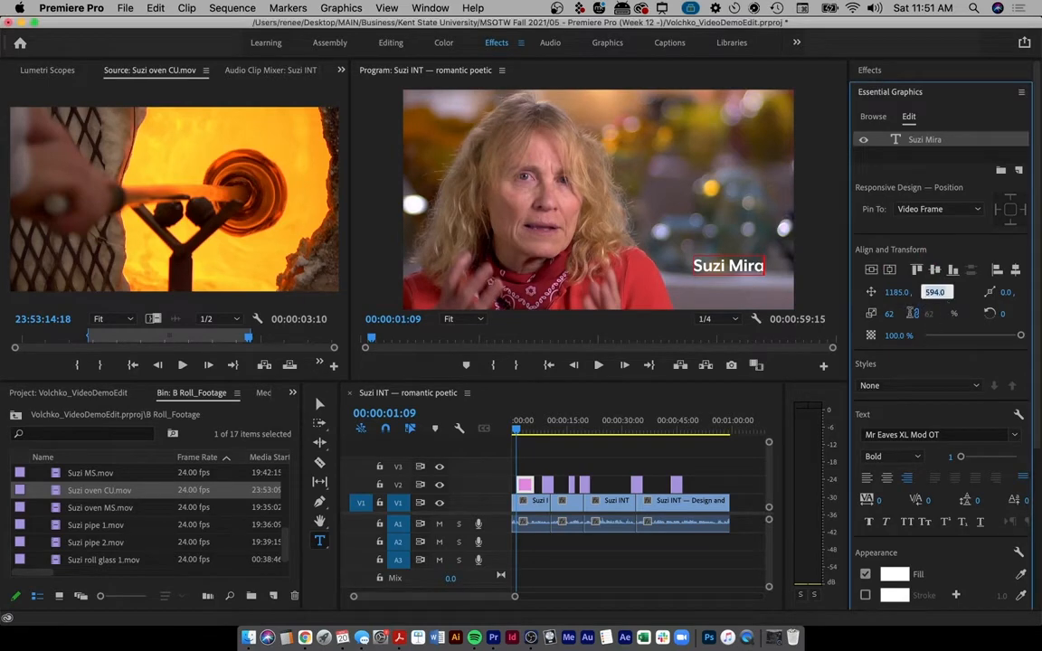
{"action": "type", "text": "600"}
{"action": "key", "text": "Return"}
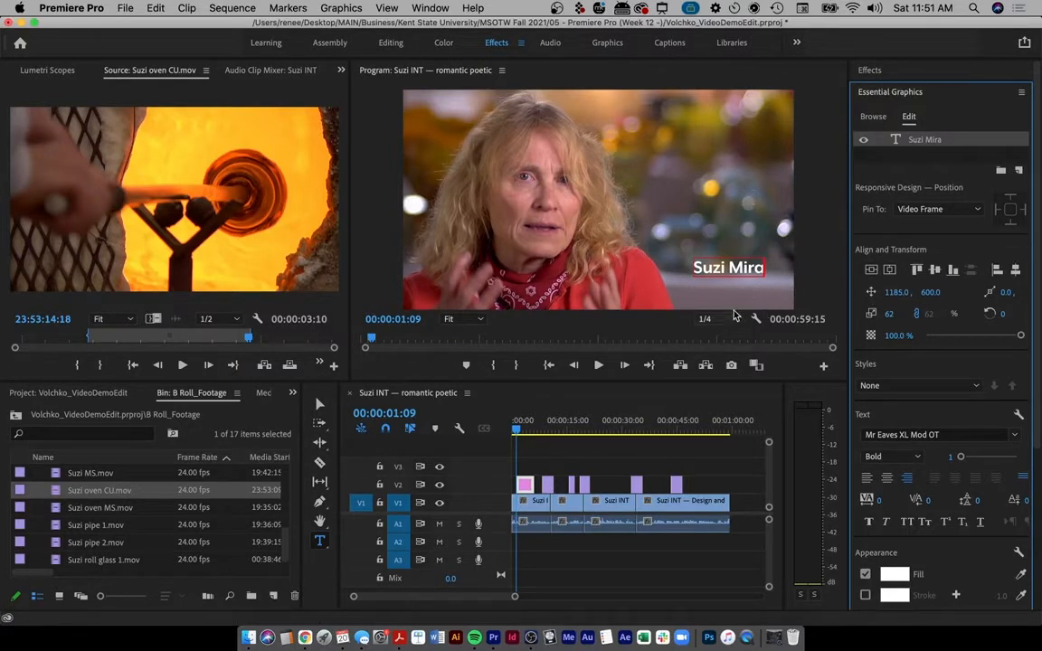
{"action": "left_click", "coordinate": [899, 292]}
- Sketch alignment guide lines over the preview showing the title's placement, then clear them
{"action": "left_click", "coordinate": [812, 179]}
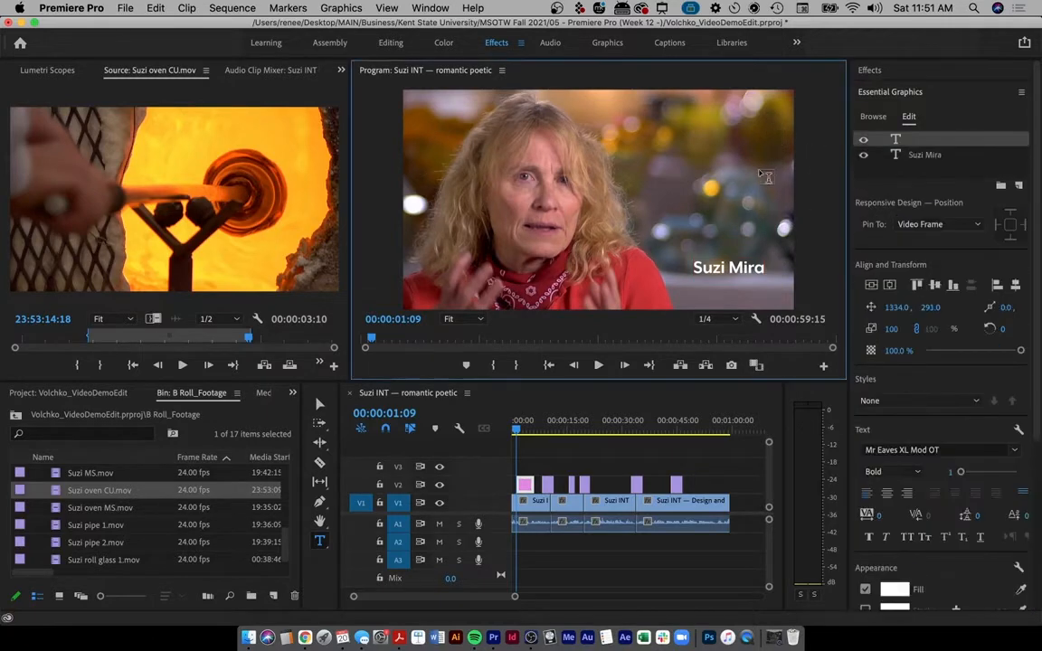
{"action": "key", "text": "ctrl+a"}
{"action": "left_click_drag", "start_coordinate": [763, 117], "coordinate": [761, 220]}
{"action": "left_click_drag", "start_coordinate": [765, 292], "coordinate": [765, 316]}
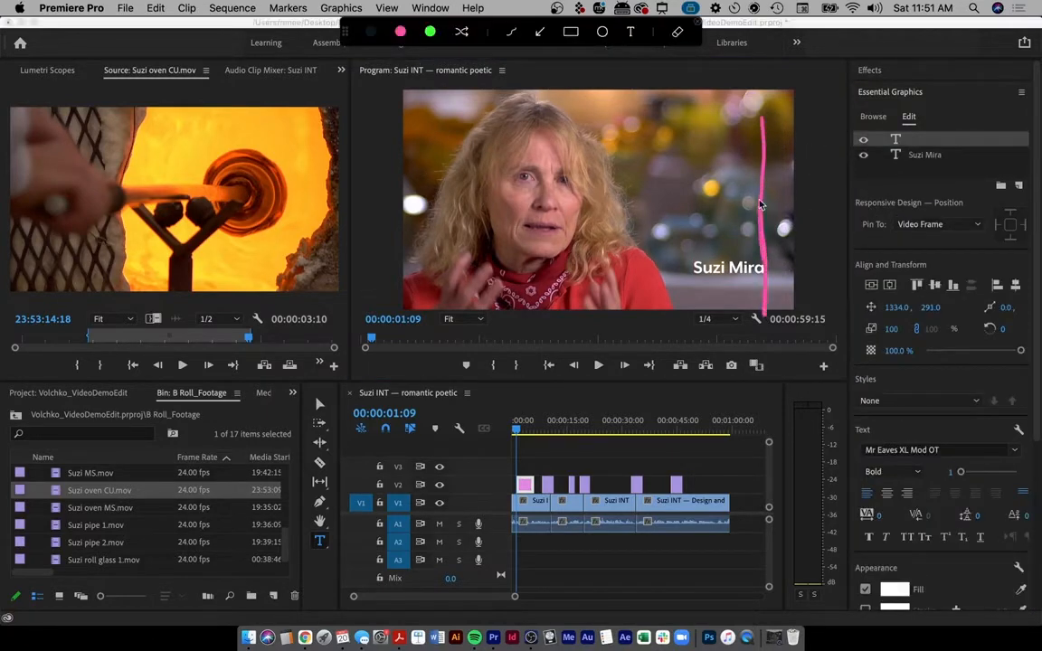
{"action": "left_click_drag", "start_coordinate": [457, 210], "coordinate": [754, 220]}
{"action": "mouse_move", "coordinate": [733, 205]}
{"action": "left_mouse_down"}
{"action": "mouse_move", "coordinate": [749, 226]}
{"action": "mouse_move", "coordinate": [729, 239]}
{"action": "left_mouse_up"}
{"action": "key", "text": "Escape"}
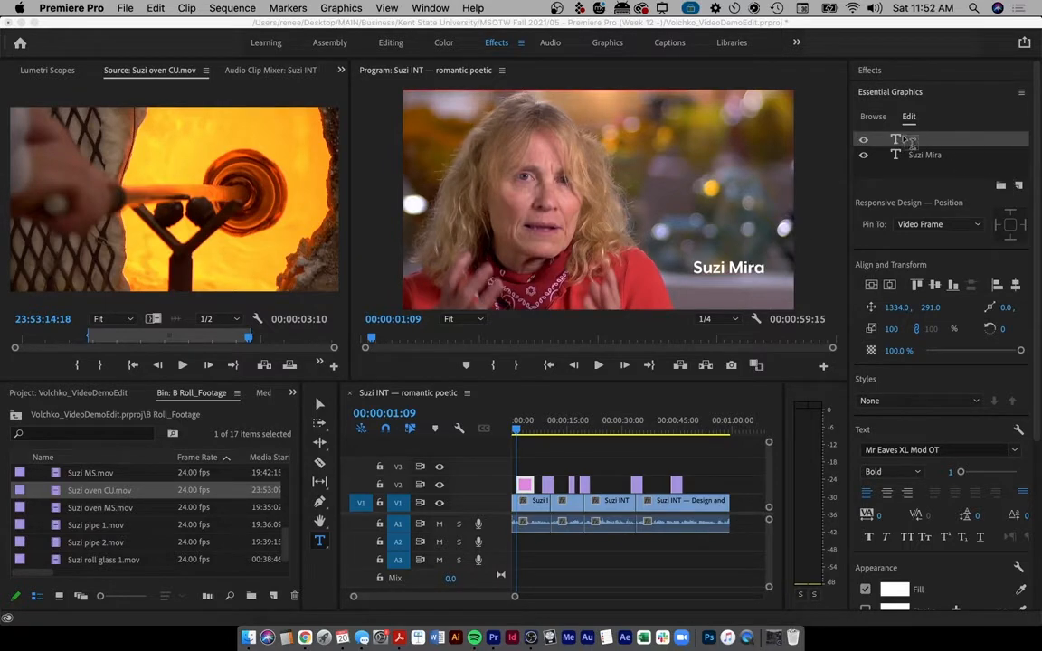
- Switch to the selection tool and check the empty text layer's and preview's context menus
{"action": "left_click", "coordinate": [316, 409]}
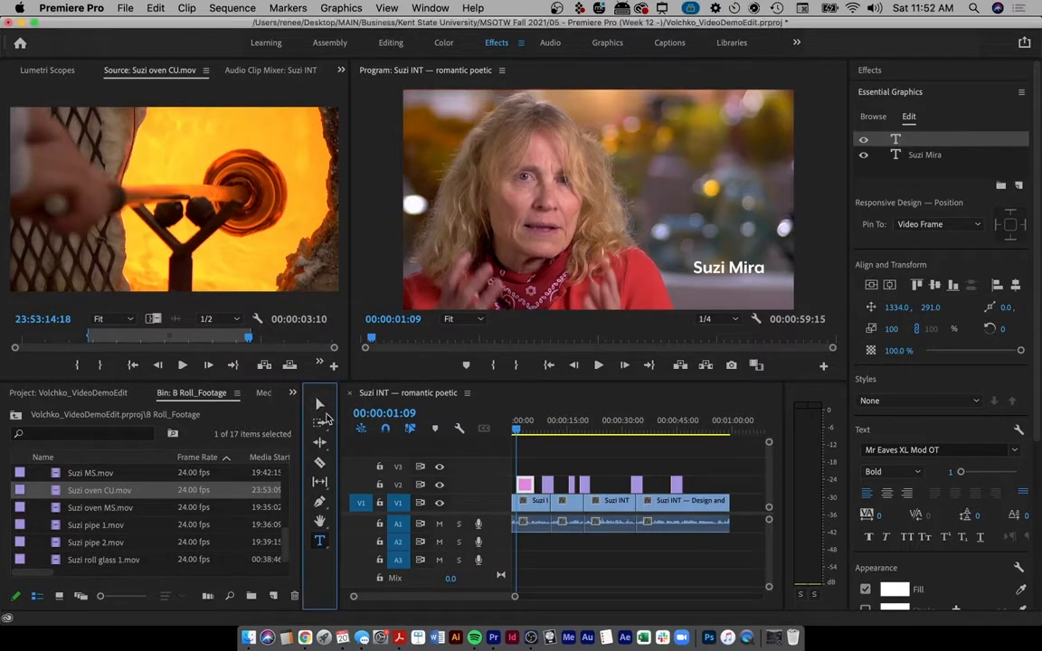
{"action": "right_click", "coordinate": [907, 140]}
{"action": "left_click", "coordinate": [916, 187]}
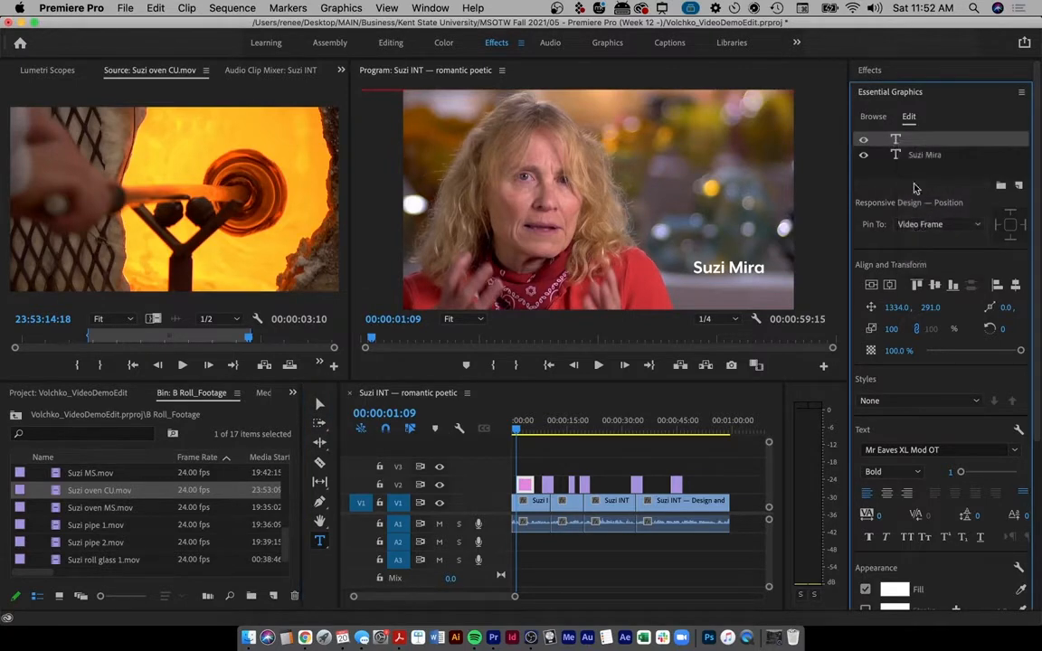
{"action": "right_click", "coordinate": [897, 140]}
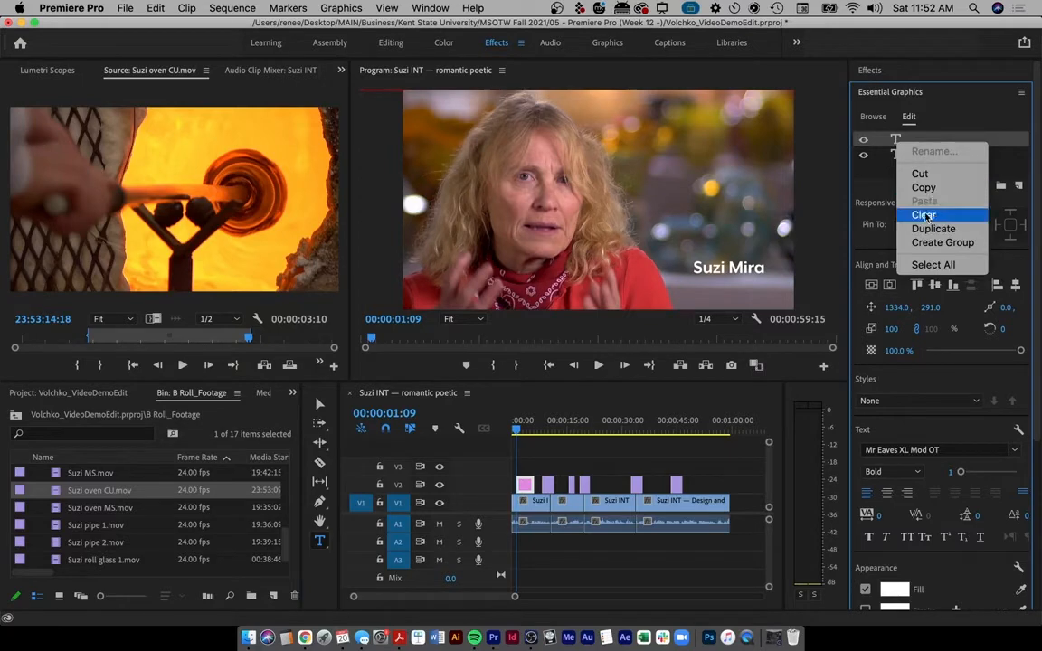
{"action": "right_click", "coordinate": [897, 140]}
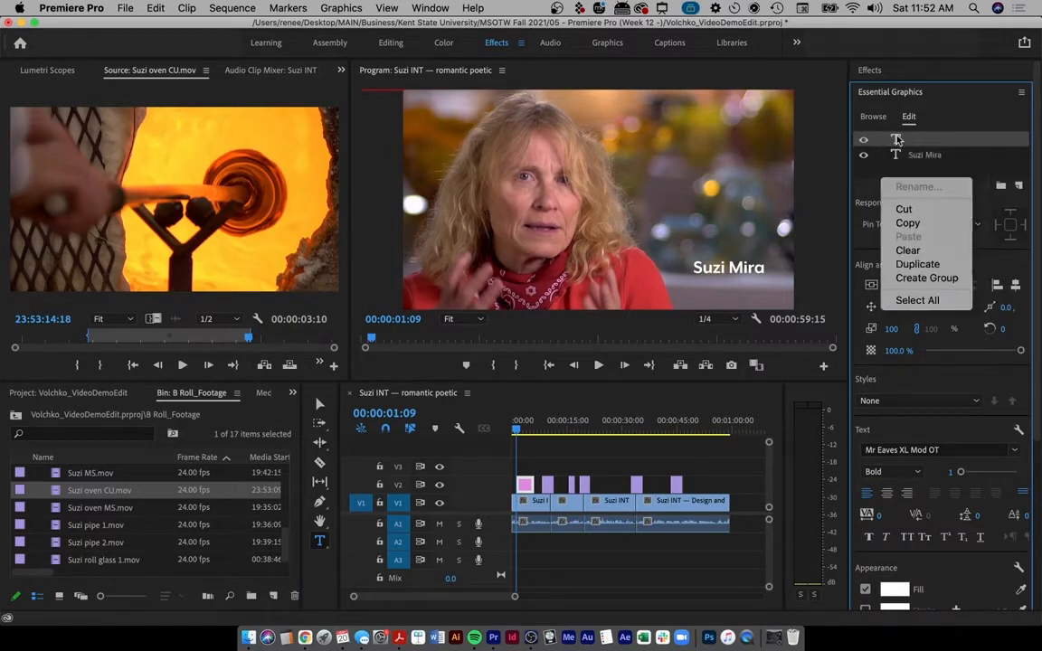
{"action": "left_click", "coordinate": [729, 282]}
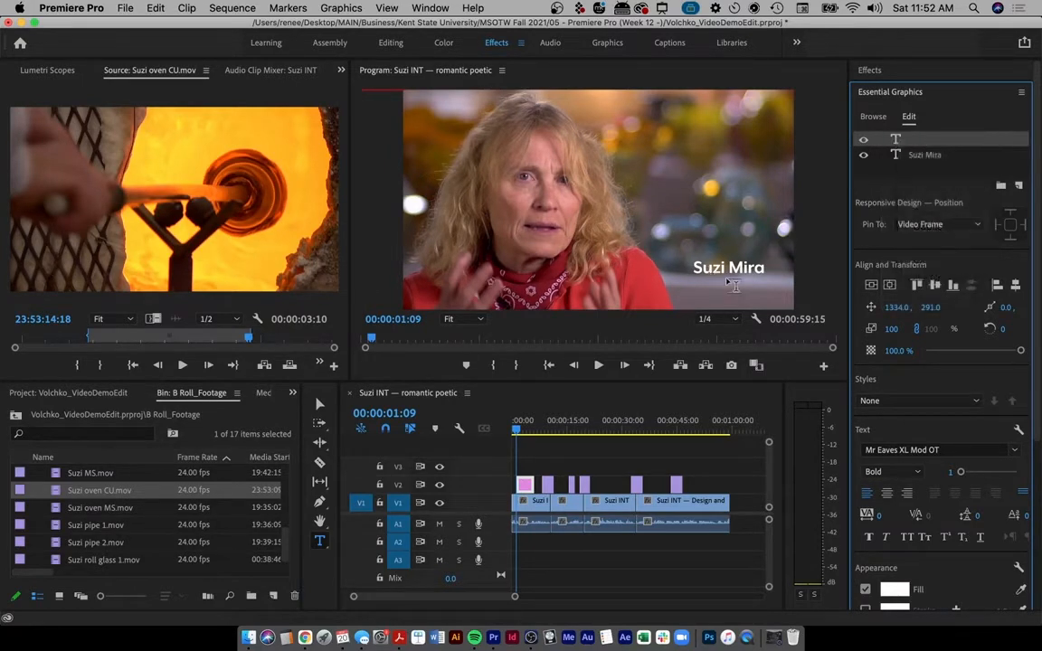
{"action": "right_click", "coordinate": [733, 285]}
{"action": "left_click", "coordinate": [642, 255]}
{"action": "right_click", "coordinate": [718, 272]}
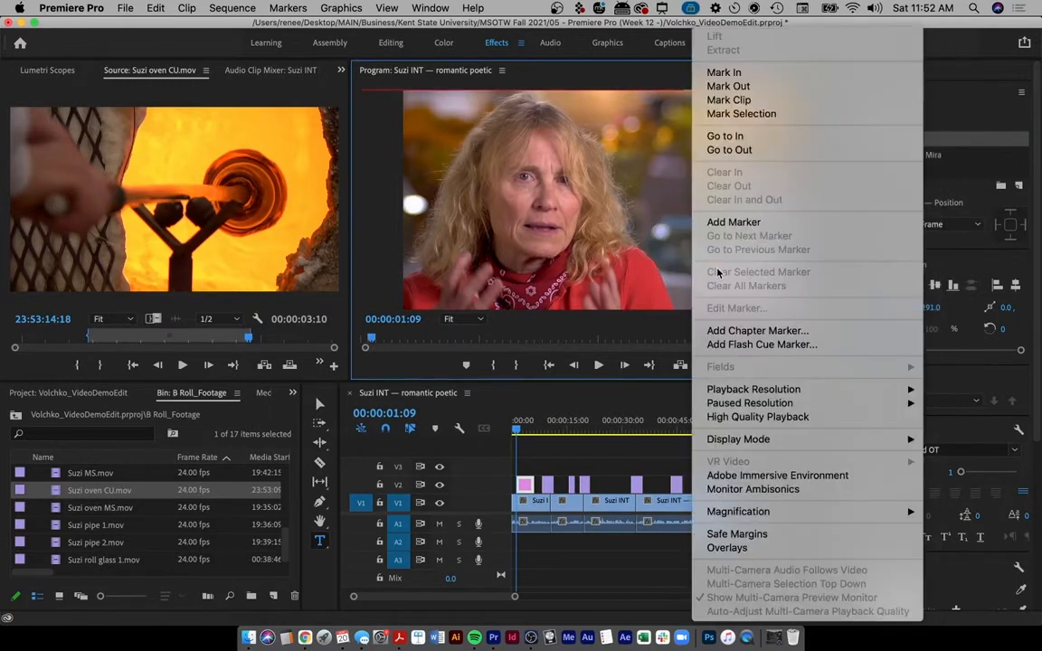
{"action": "right_click", "coordinate": [675, 174]}
{"action": "left_click", "coordinate": [561, 189]}
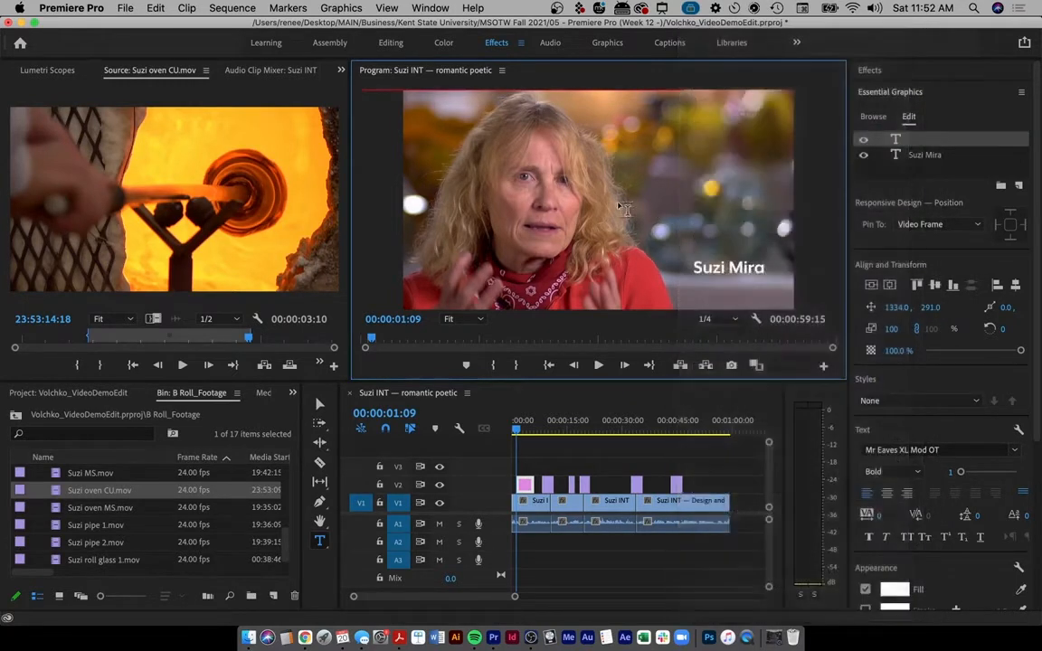
- Select the empty top text layer in Essential Graphics and delete it
{"action": "left_click", "coordinate": [752, 268]}
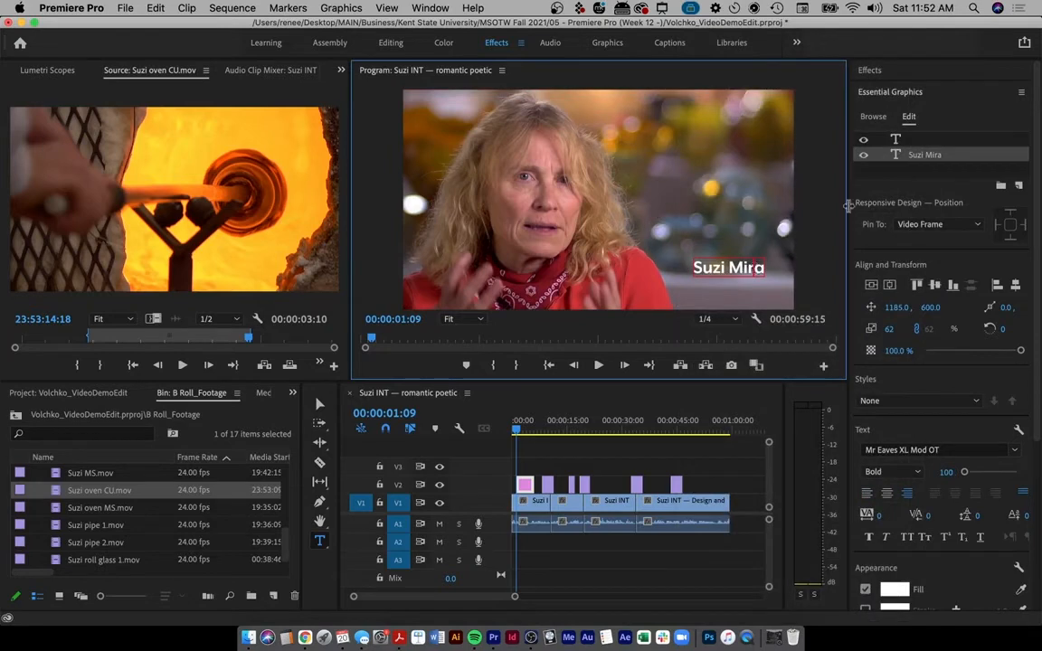
{"action": "left_click", "coordinate": [900, 141]}
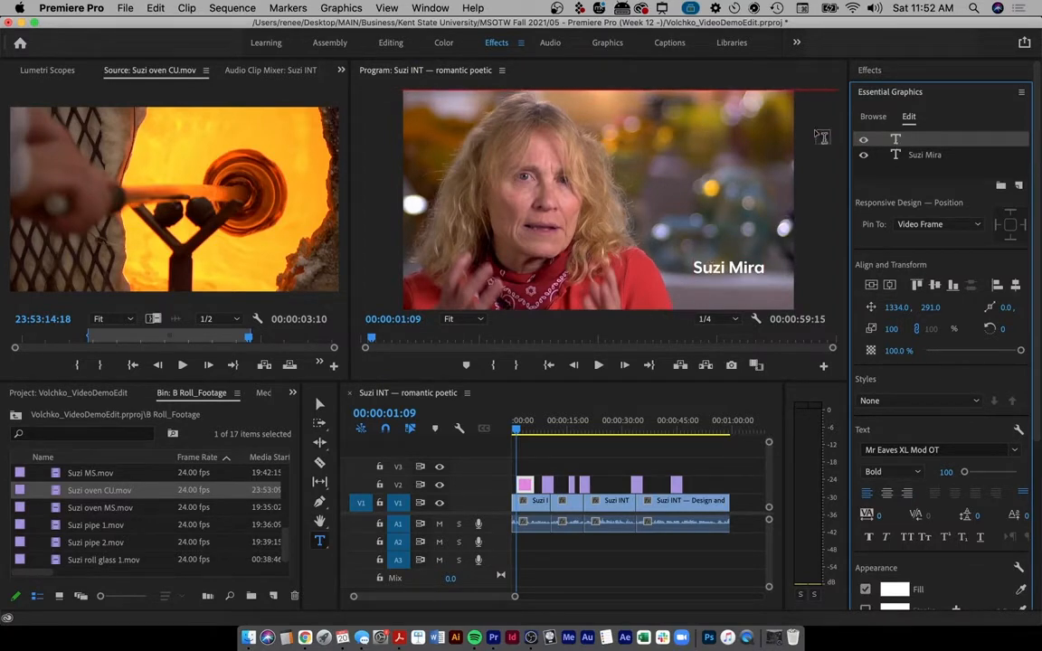
{"action": "left_click", "coordinate": [920, 158]}
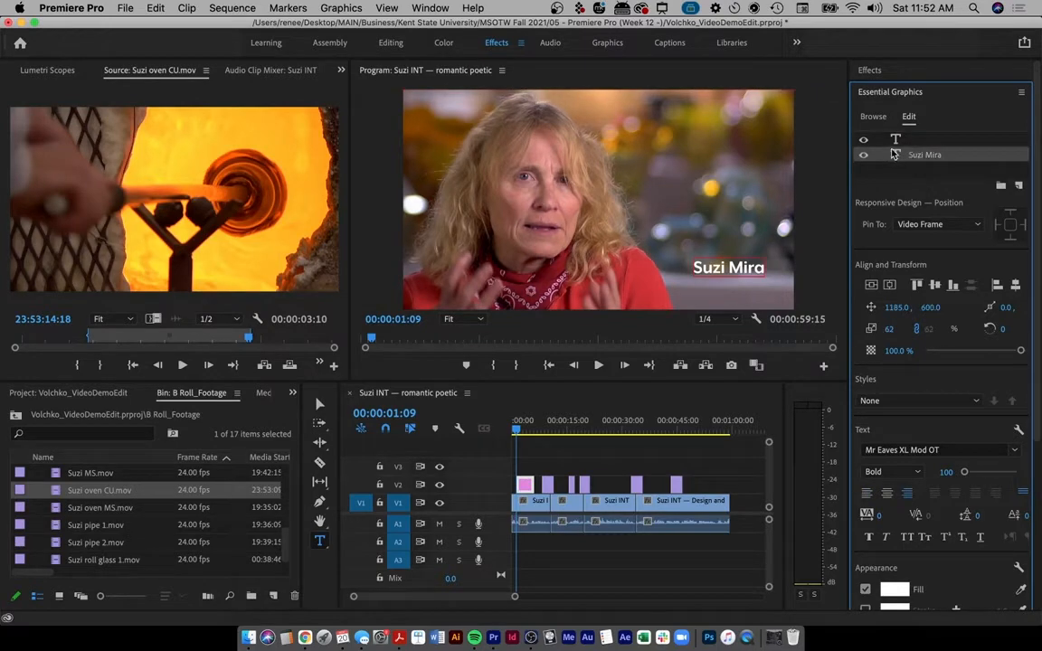
{"action": "left_click", "coordinate": [897, 140]}
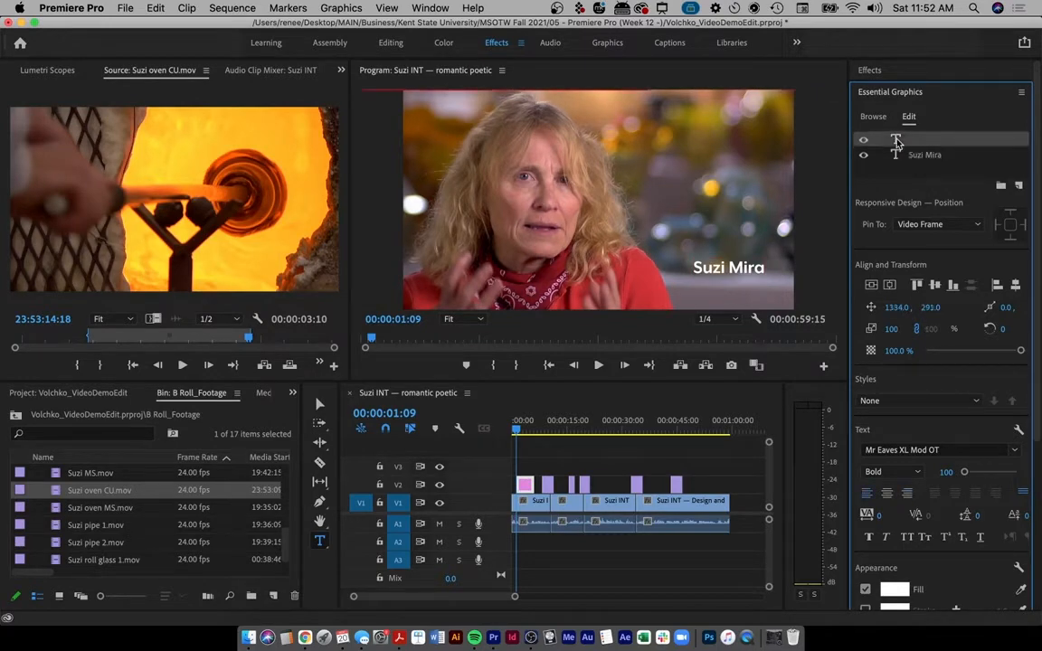
{"action": "left_click", "coordinate": [1021, 92]}
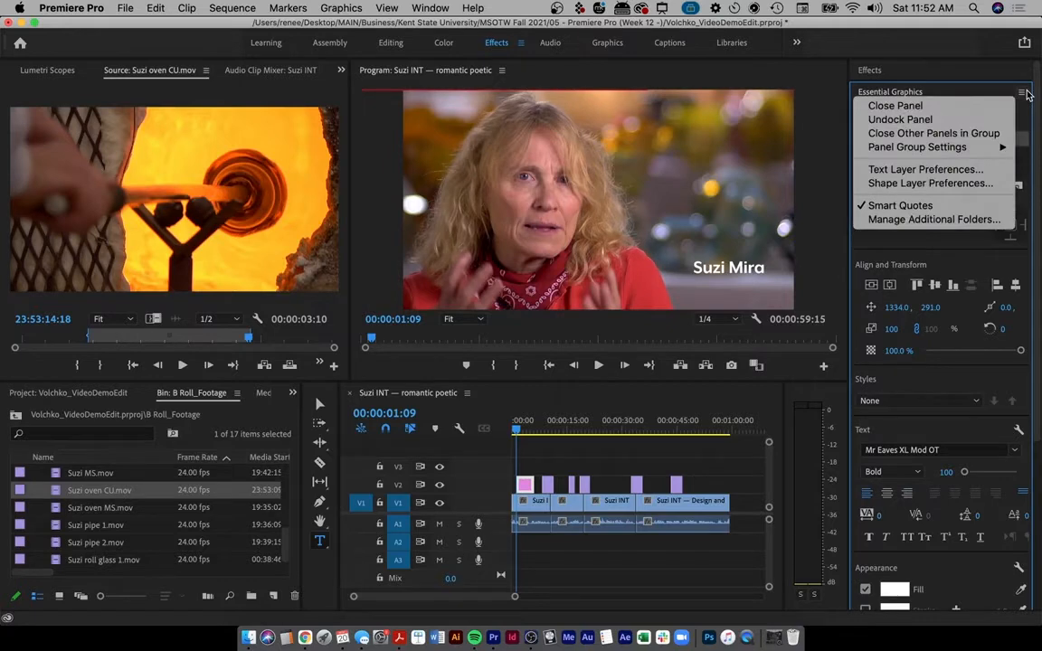
{"action": "left_click", "coordinate": [999, 91]}
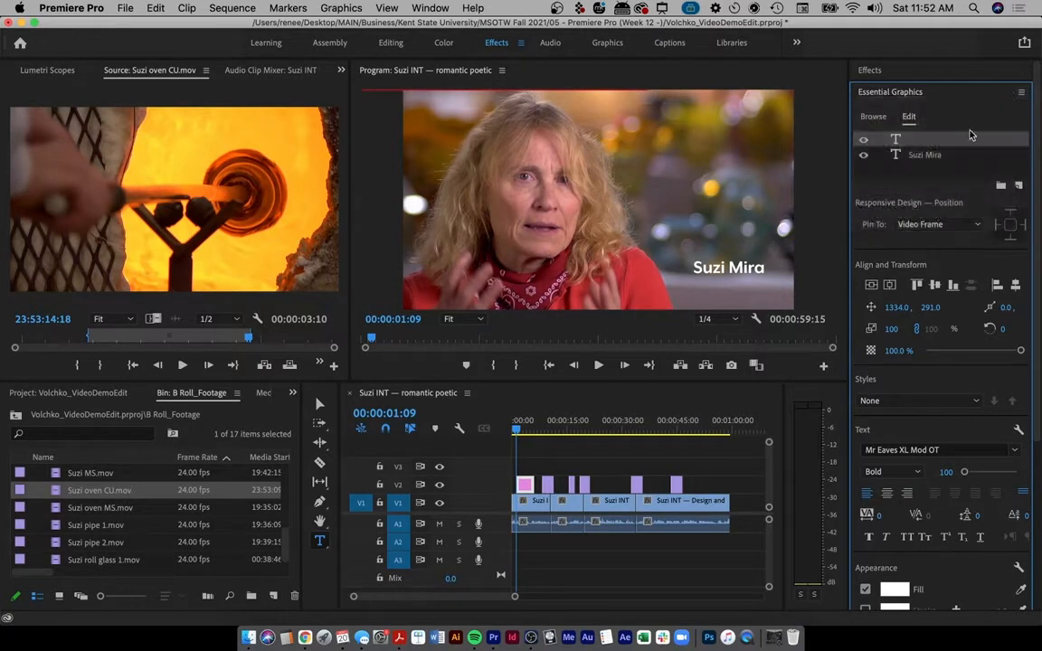
{"action": "scroll", "coordinate": [854, 471], "scroll_direction": "down", "scroll_amount": 2}
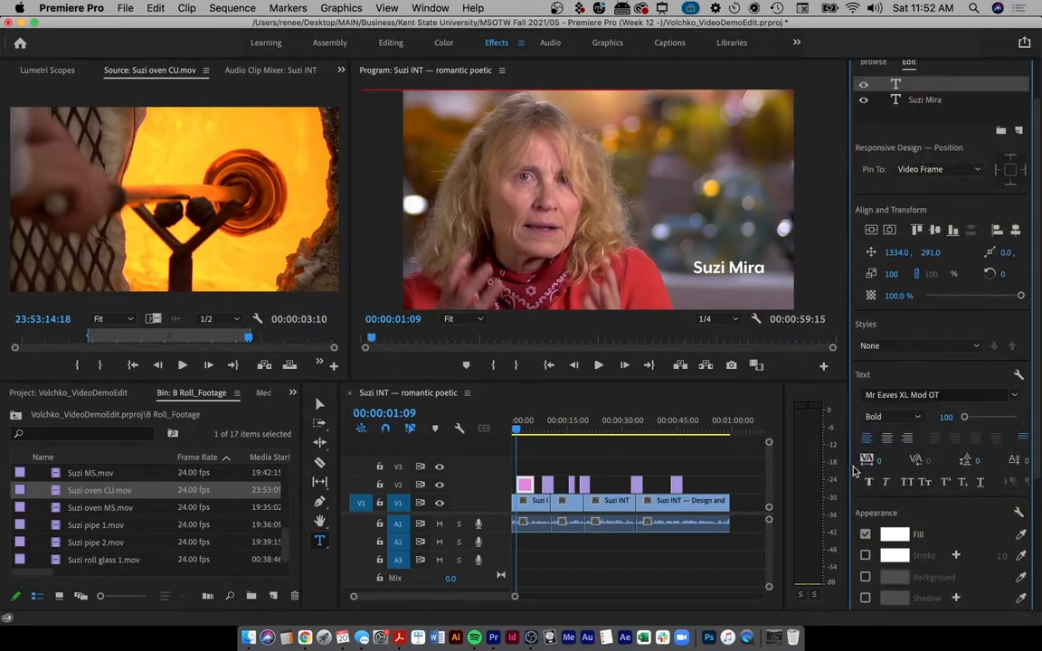
{"action": "scroll", "coordinate": [859, 314], "scroll_direction": "up", "scroll_amount": 2}
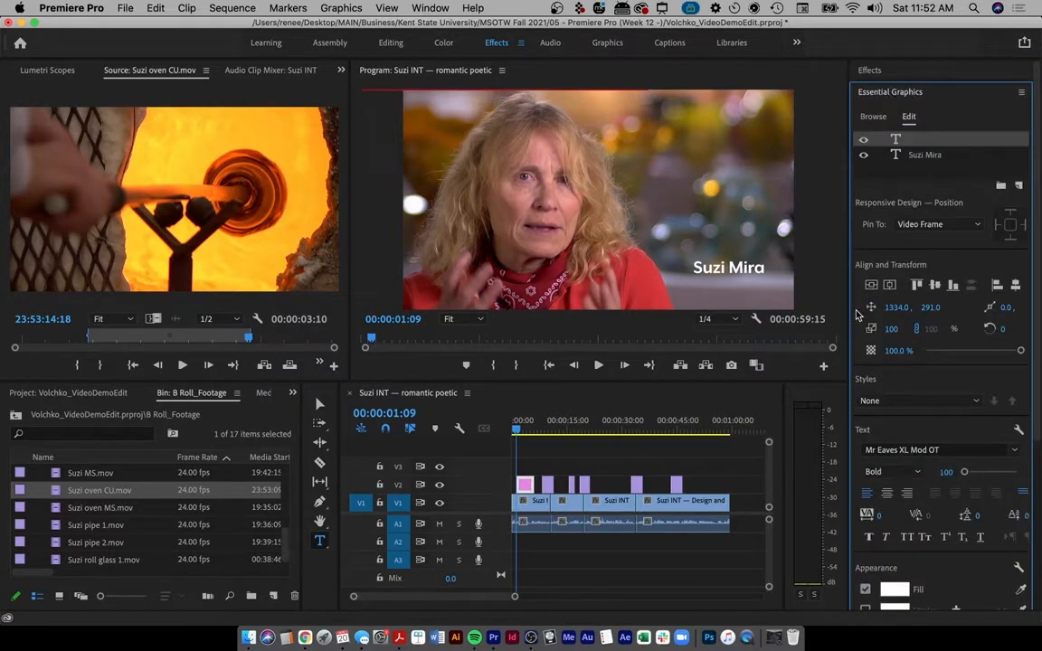
{"action": "key", "text": "Delete"}
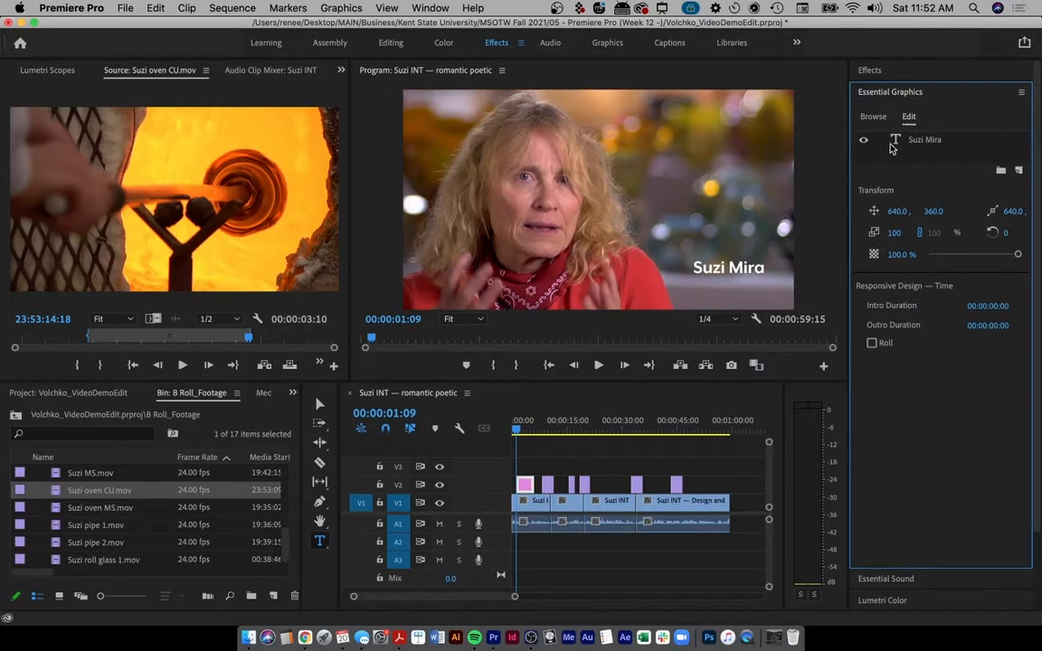
- Add a second text layer to the title graphic and right-align it
{"action": "left_click", "coordinate": [894, 145]}
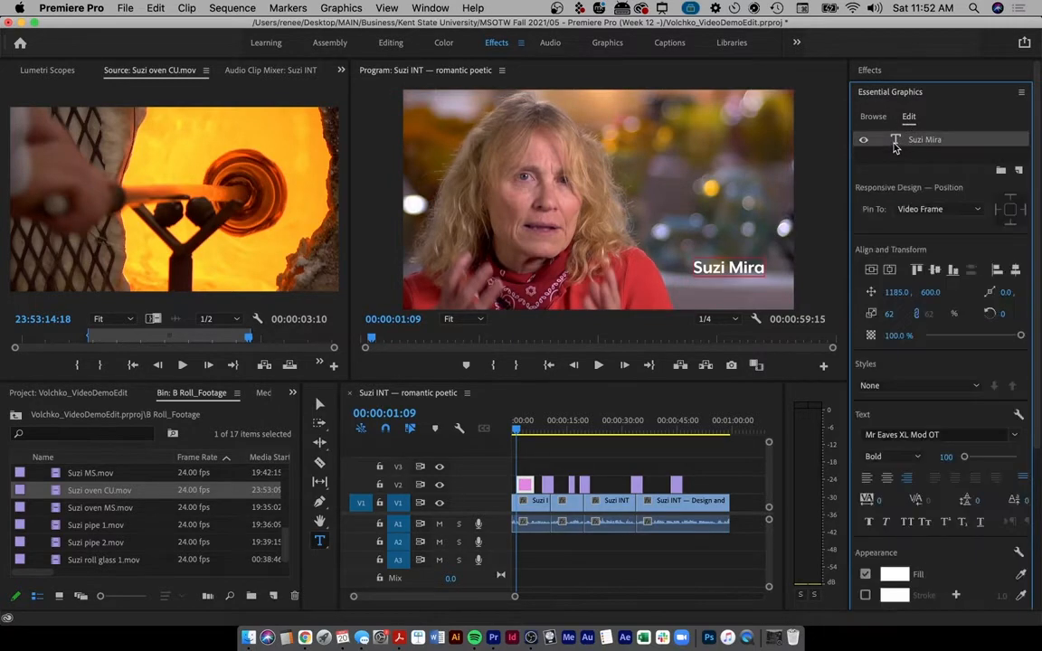
{"action": "left_click", "coordinate": [1019, 171]}
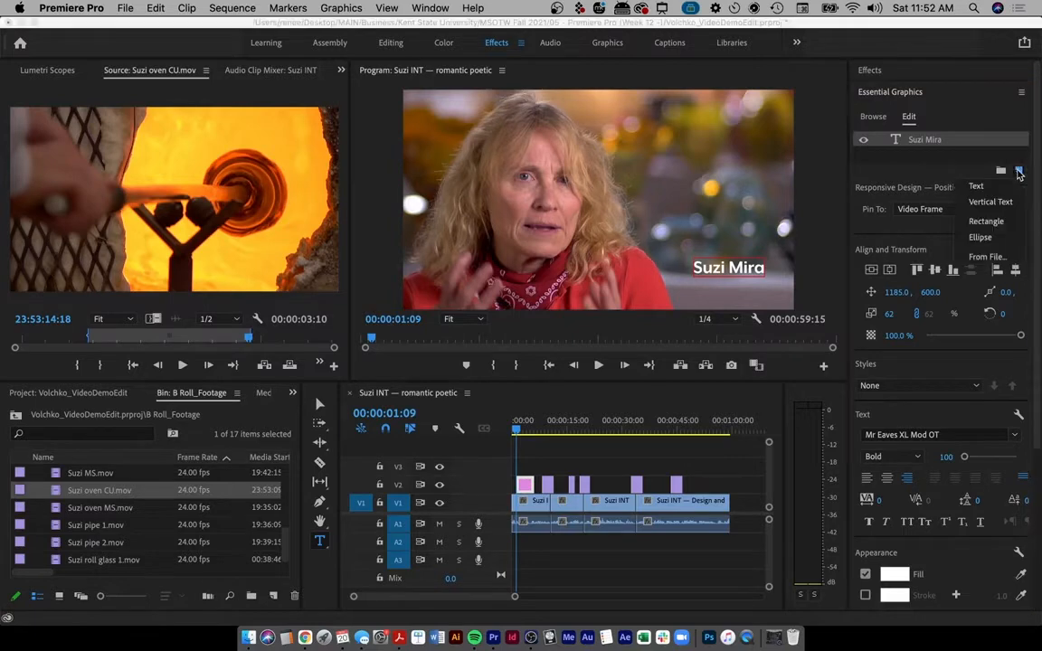
{"action": "left_click", "coordinate": [979, 187]}
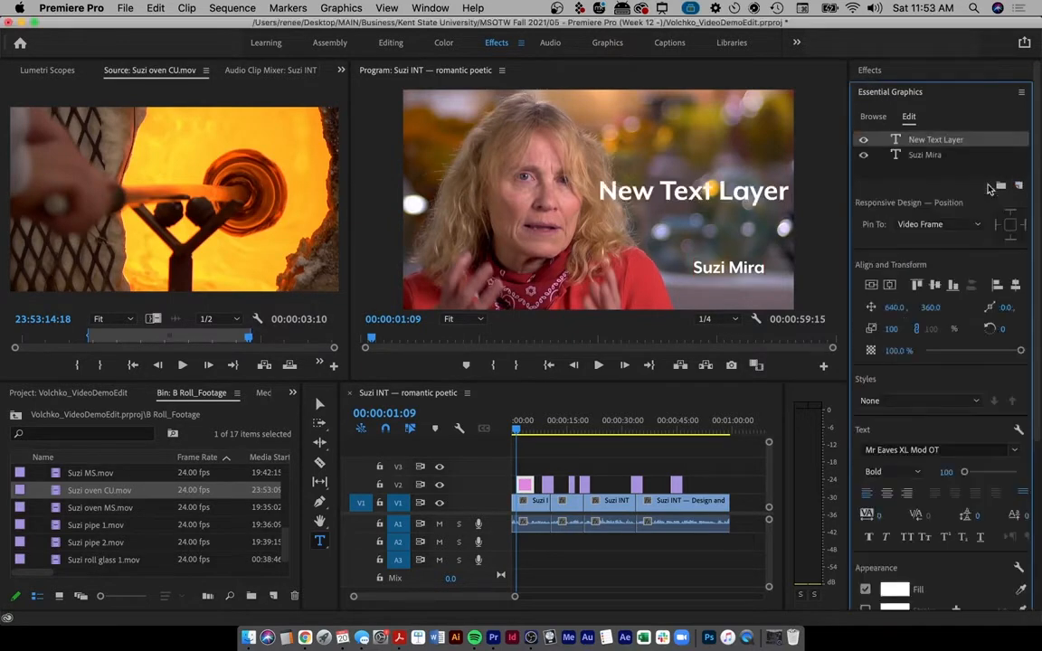
{"action": "double_click", "coordinate": [685, 188]}
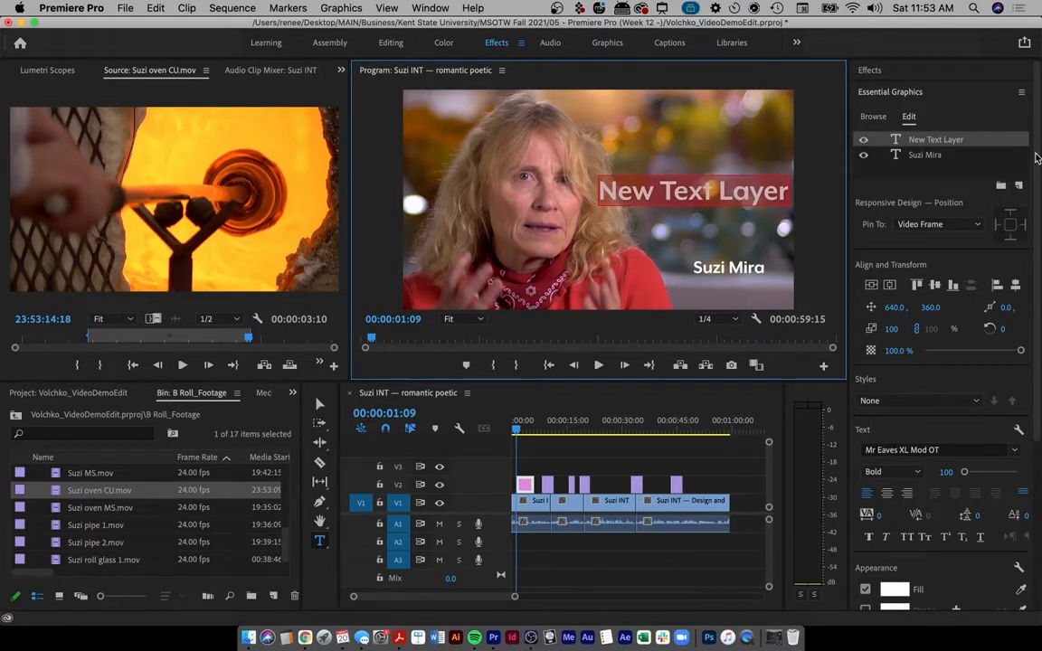
{"action": "left_click", "coordinate": [909, 495]}
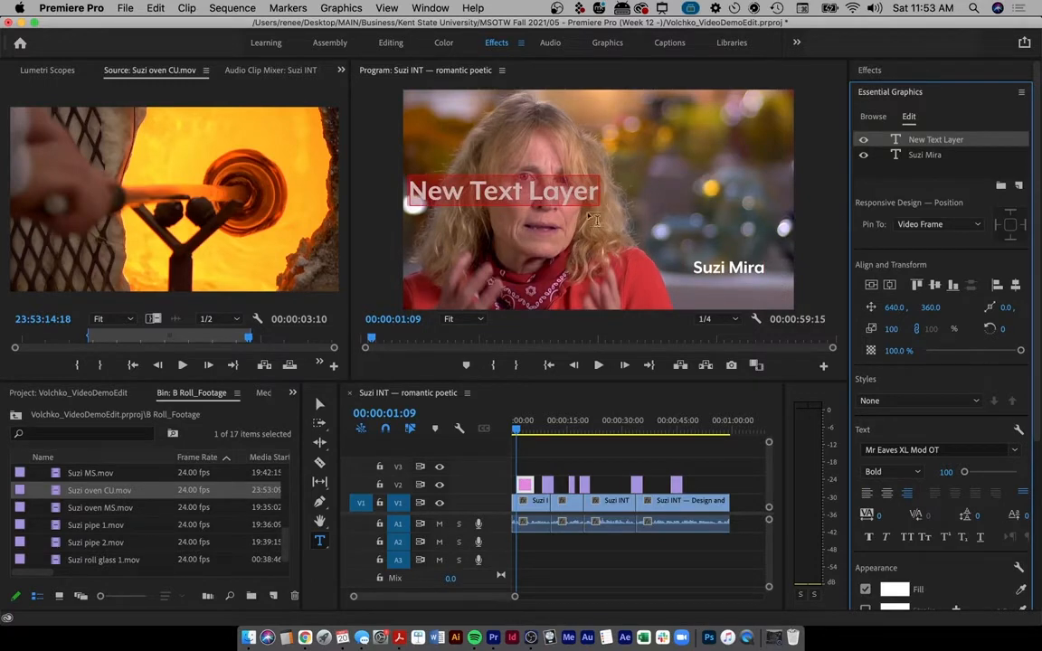
{"action": "left_click", "coordinate": [568, 185]}
{"action": "left_click", "coordinate": [532, 193]}
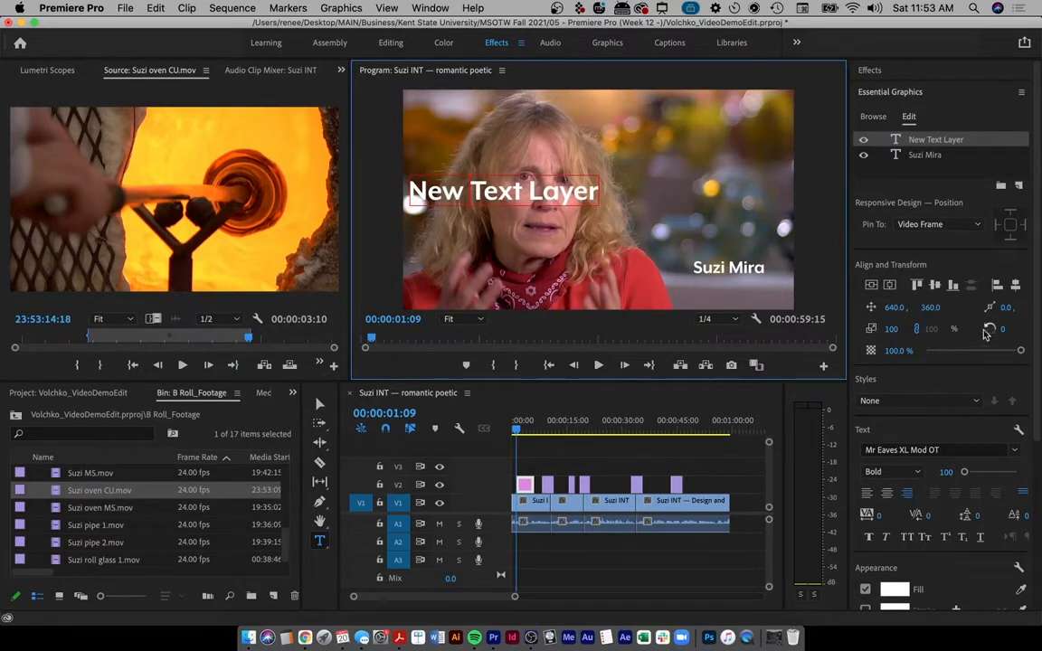
- Scale the new text to 41 and make it read 'Owner, Melt Glassworks'
{"action": "left_click_drag", "start_coordinate": [1006, 308], "coordinate": [841, 332]}
{"action": "key", "text": "super+z"}
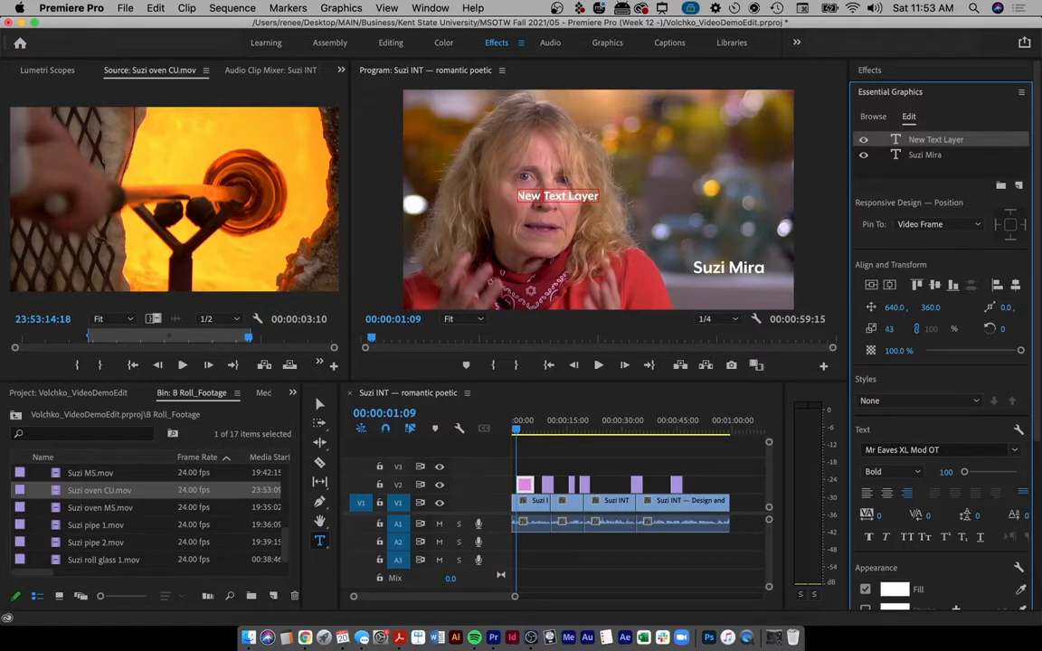
{"action": "mouse_move", "coordinate": [890, 331]}
{"action": "left_mouse_down"}
{"action": "mouse_move", "coordinate": [907, 331]}
{"action": "mouse_move", "coordinate": [888, 331]}
{"action": "left_mouse_up"}
{"action": "left_click", "coordinate": [562, 197]}
{"action": "type", "text": "owner, Melt Glassworks, Kent, Ohio"}
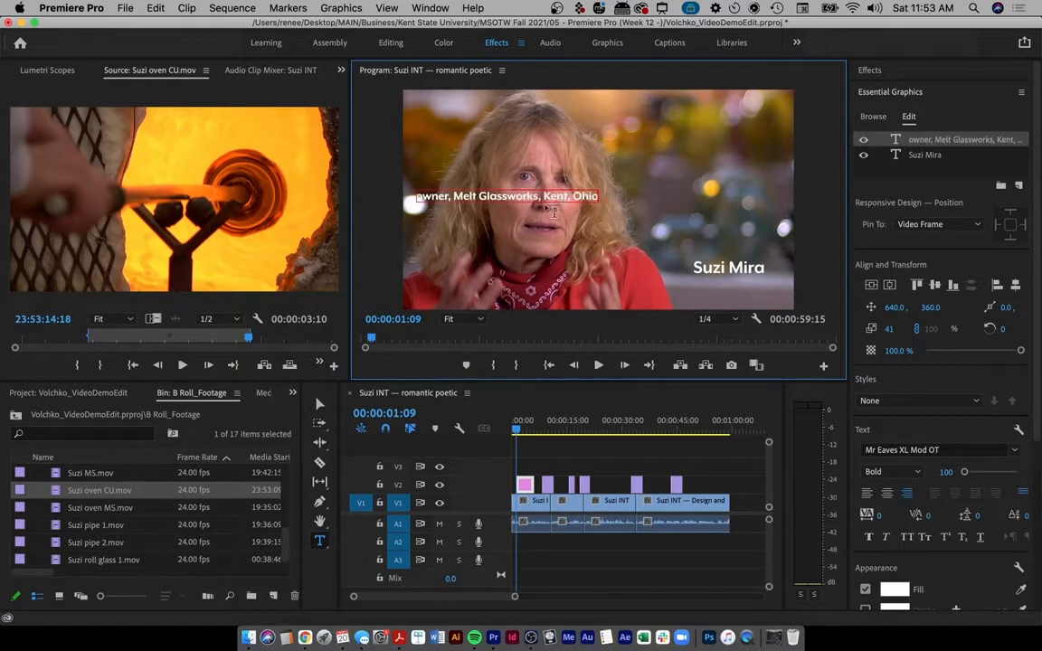
{"action": "left_click", "coordinate": [424, 195]}
{"action": "key", "text": "BackSpace"}
{"action": "type", "text": "O"}
{"action": "left_click_drag", "start_coordinate": [540, 195], "coordinate": [599, 196]}
{"action": "key", "text": "BackSpace"}
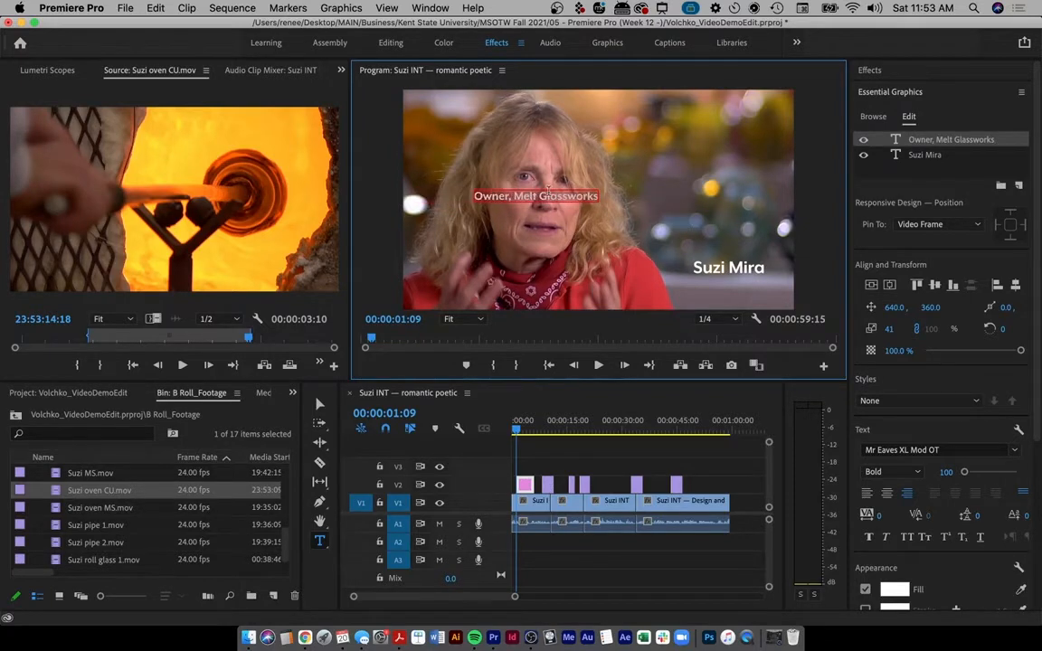
- Make the Owner, Melt Glassworks line Regular weight with a light grey E9E9E9 fill
{"action": "left_click", "coordinate": [916, 472]}
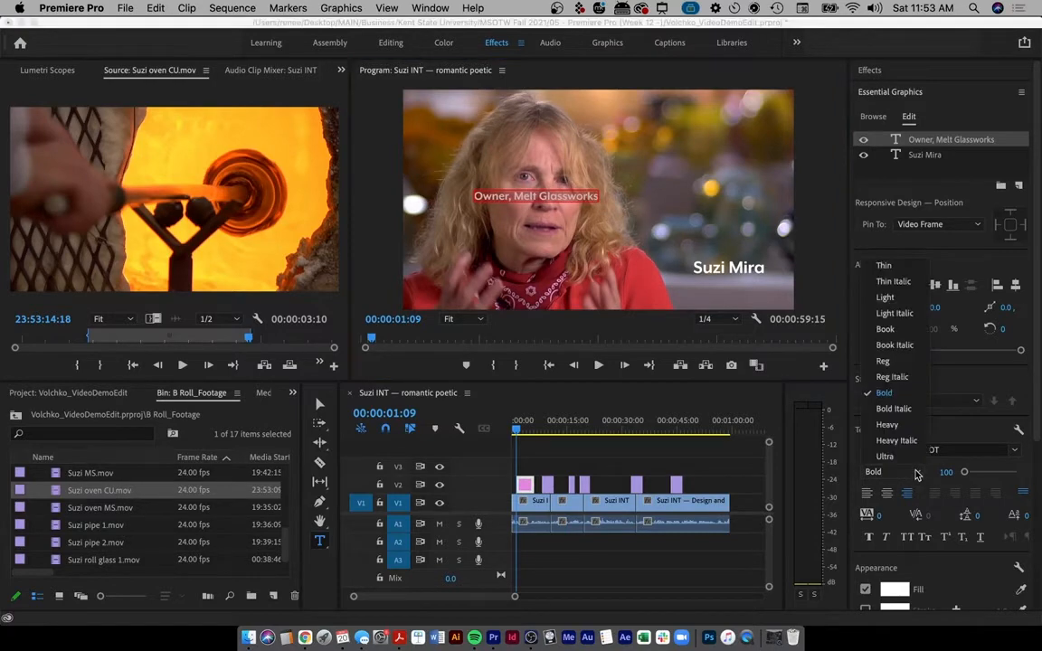
{"action": "left_click", "coordinate": [886, 361]}
{"action": "left_click", "coordinate": [560, 196]}
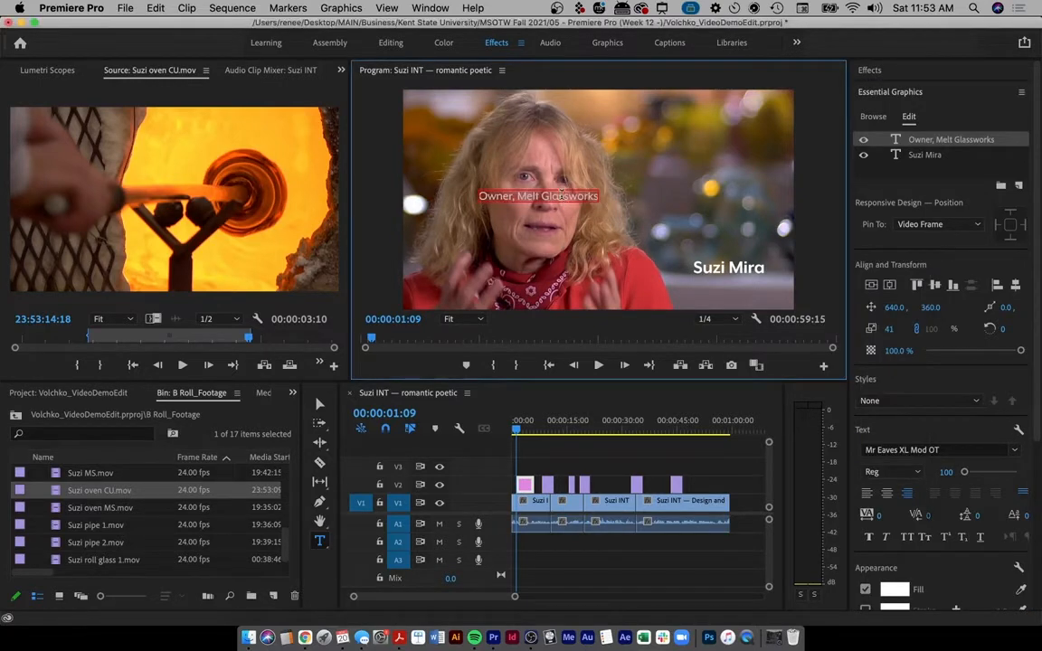
{"action": "left_click", "coordinate": [899, 591]}
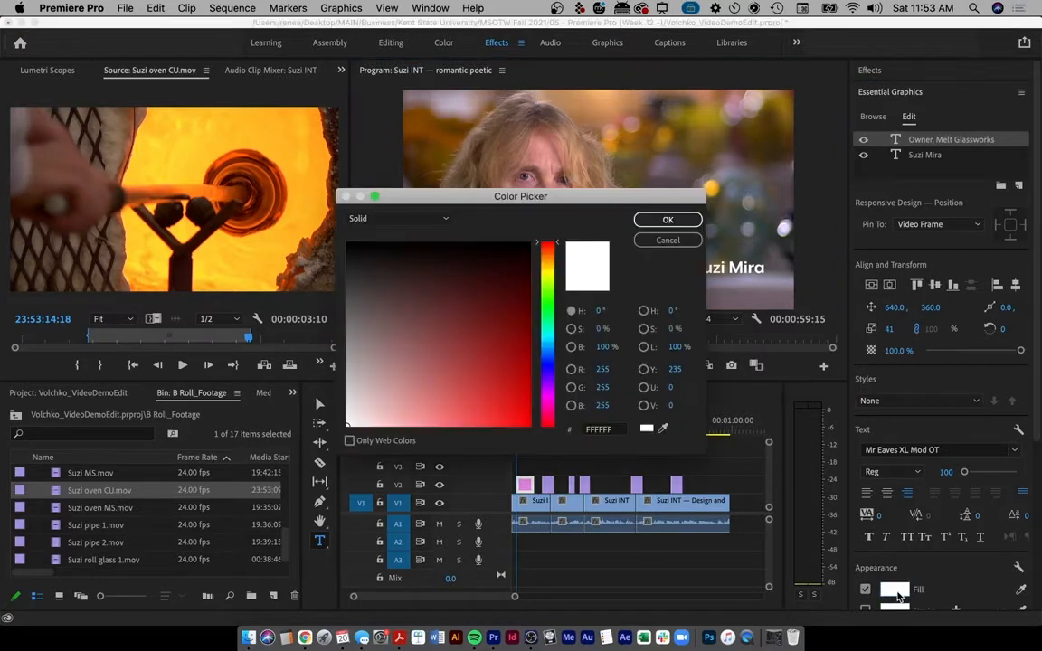
{"action": "left_click_drag", "start_coordinate": [366, 422], "coordinate": [329, 410]}
{"action": "left_click", "coordinate": [666, 224]}
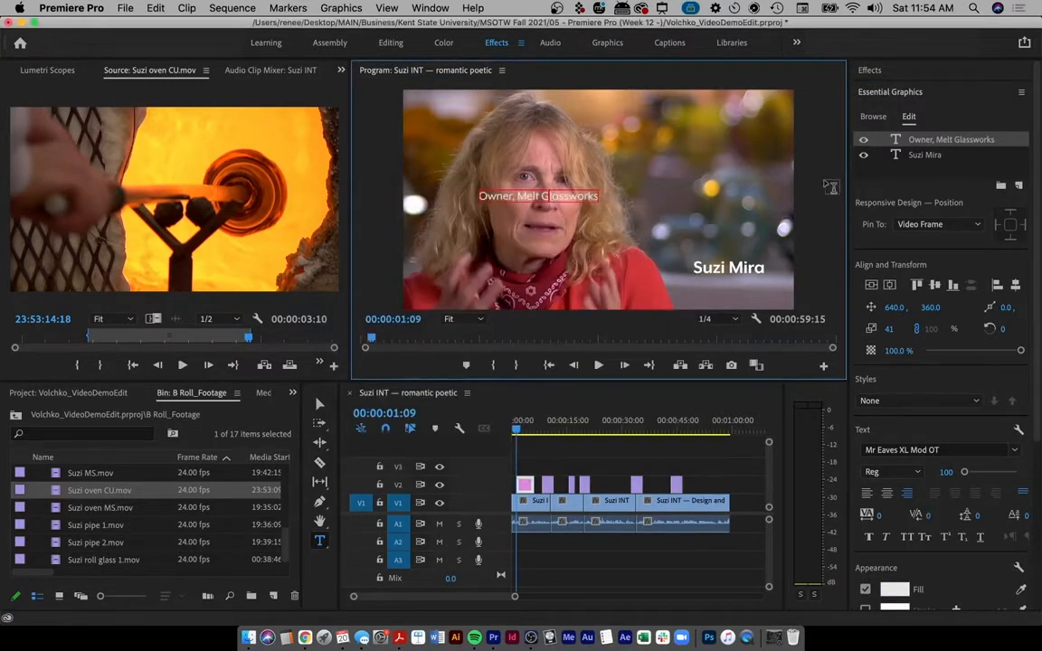
{"action": "left_click_drag", "start_coordinate": [891, 308], "coordinate": [957, 308]}
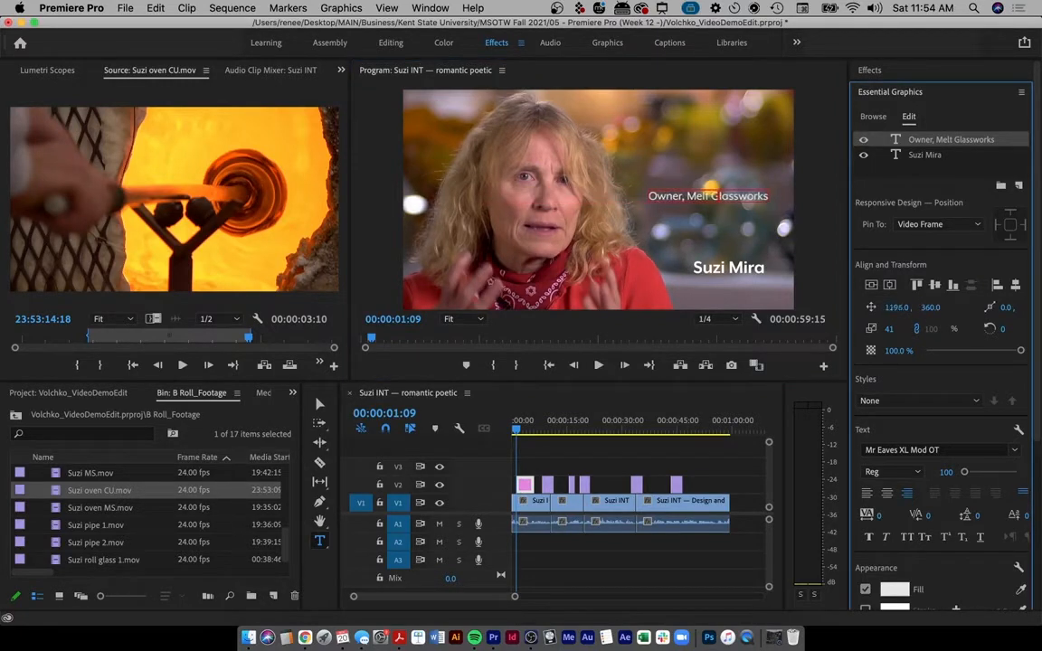
{"action": "left_click", "coordinate": [896, 307]}
{"action": "type", "text": "1185"}
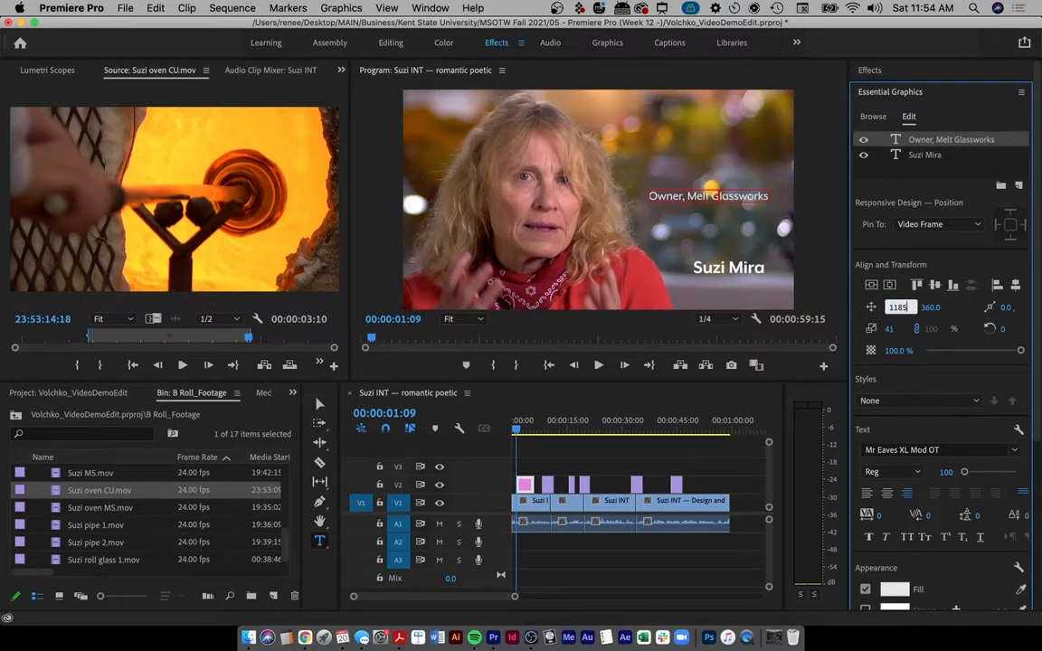
{"action": "key", "text": "Return"}
{"action": "left_click_drag", "start_coordinate": [931, 309], "coordinate": [1041, 308]}
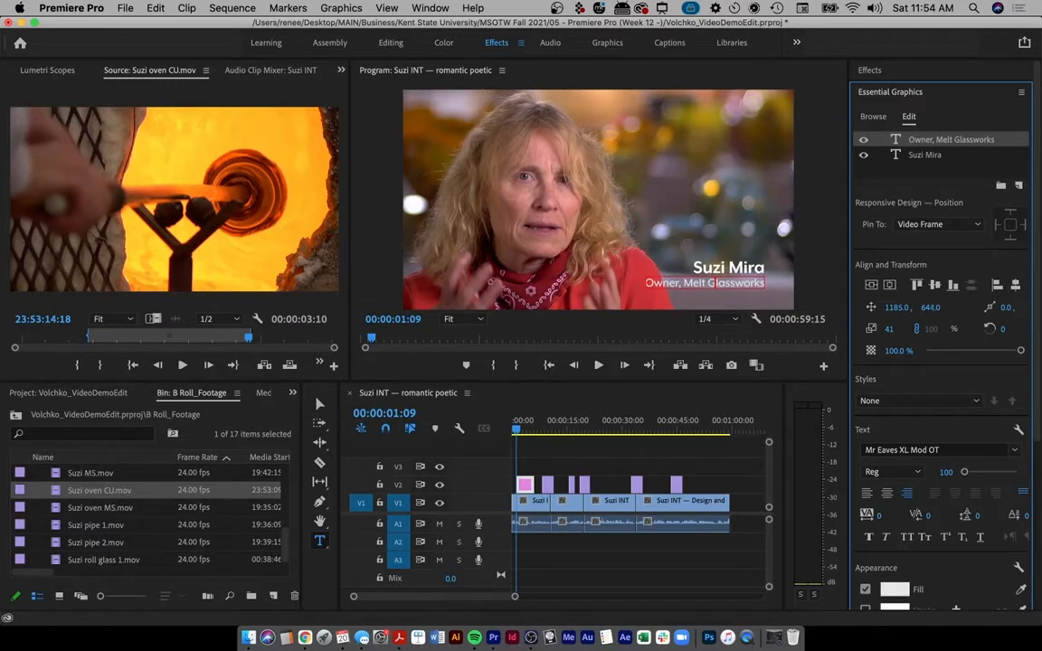
- Deselect and reselect the Owner, Melt Glassworks layer to review the two-line lower third
{"action": "left_click", "coordinate": [750, 283]}
{"action": "left_click", "coordinate": [945, 174]}
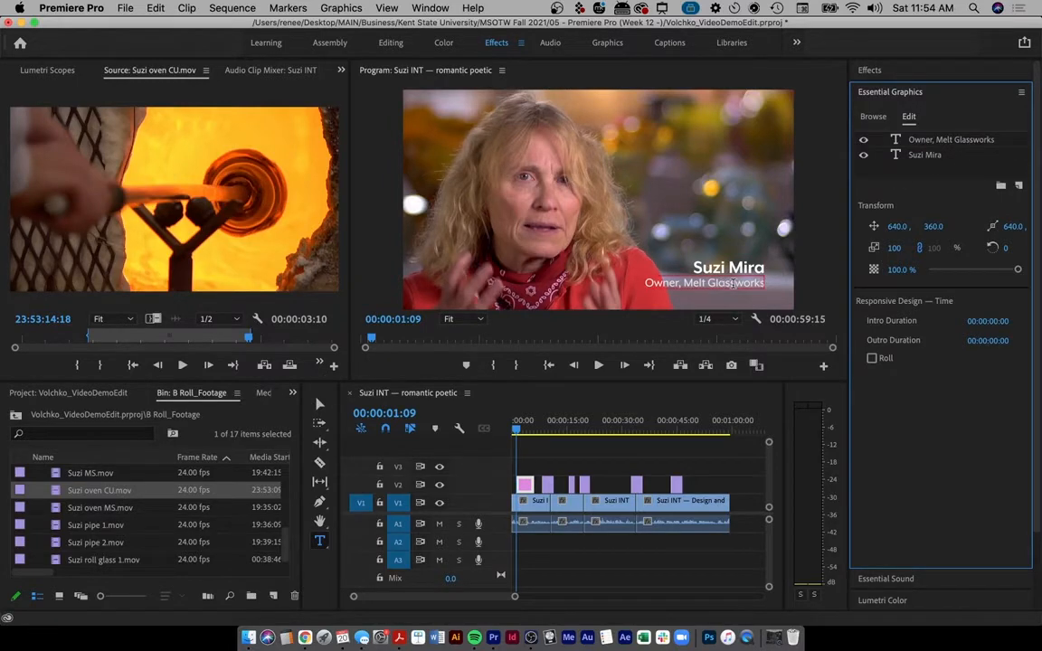
{"action": "left_click", "coordinate": [733, 283]}
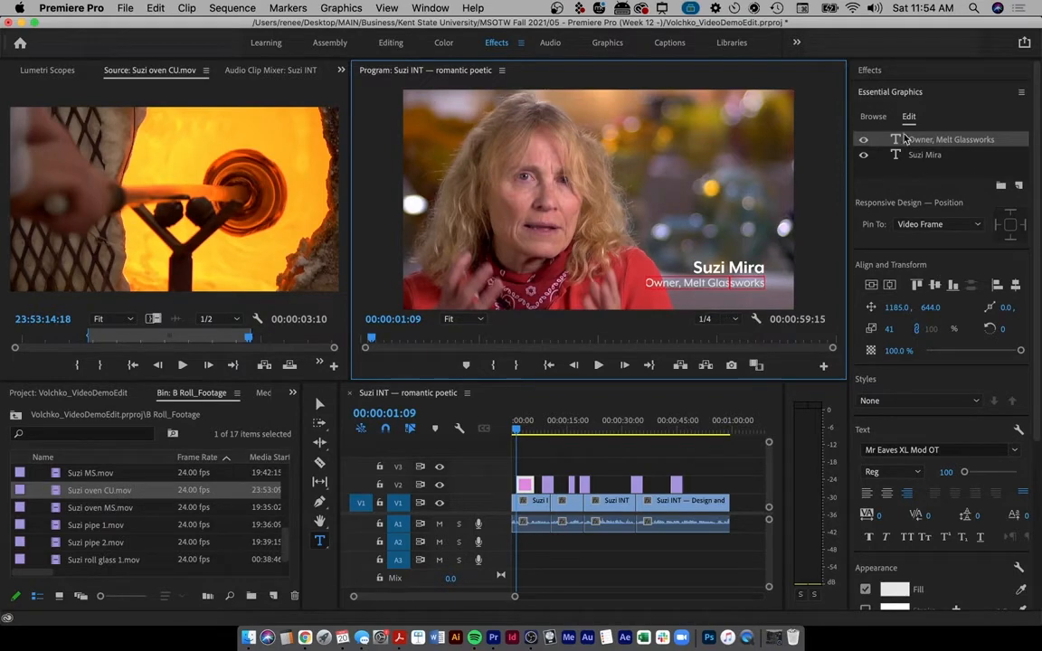
{"action": "left_click", "coordinate": [918, 174]}
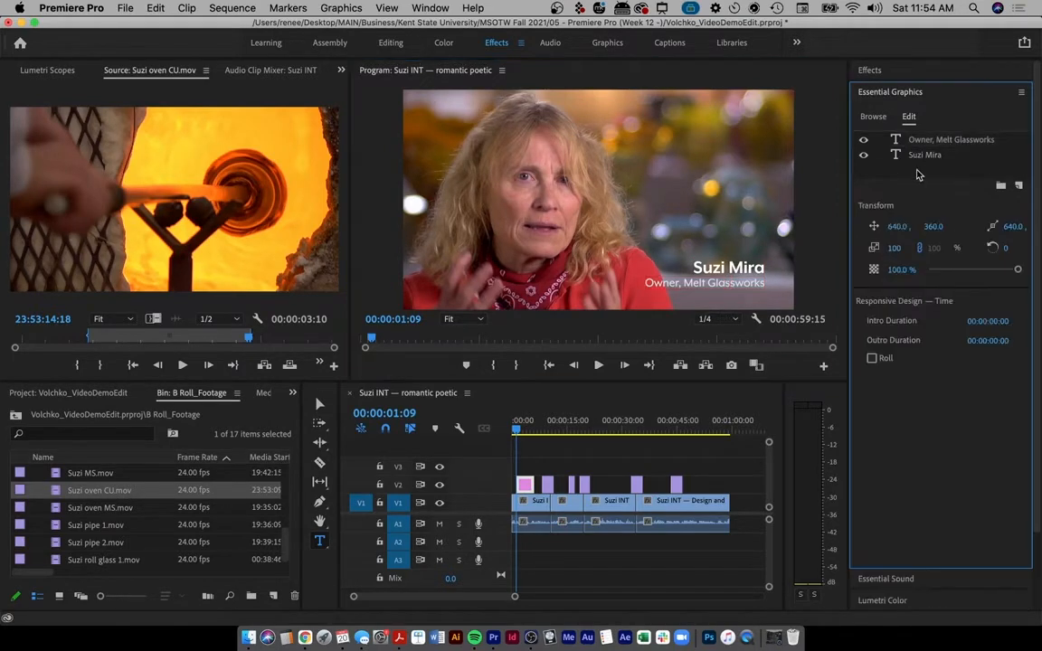
{"action": "left_click", "coordinate": [898, 143]}
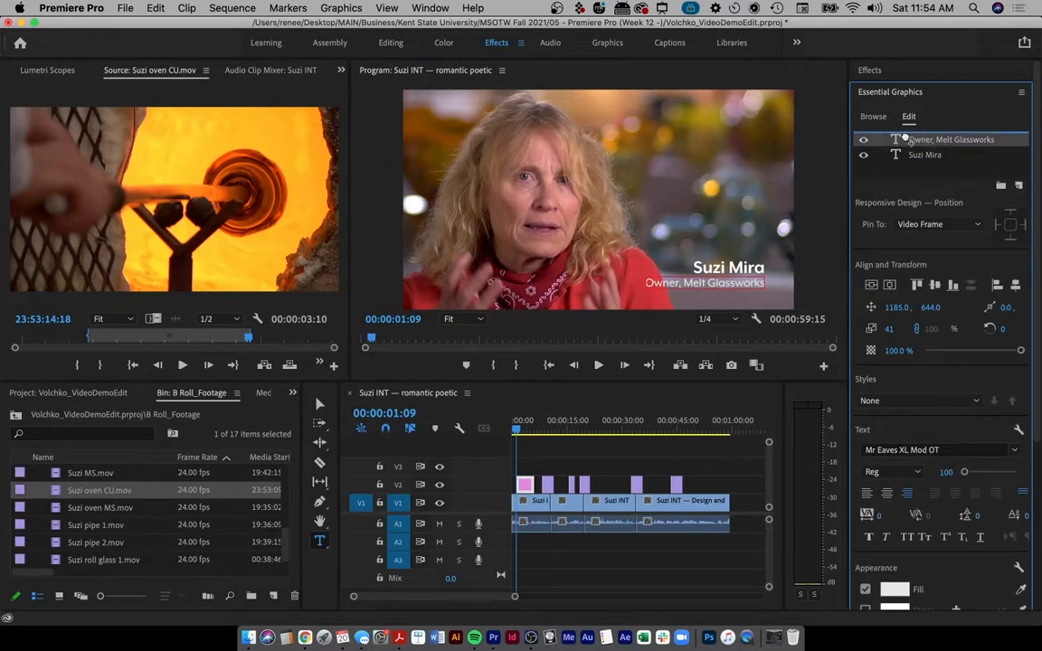
- Duplicate the business line, move it below to 1185, 686, shrink it and retype it 'Kent, OH'
{"action": "key", "text": "super+v"}
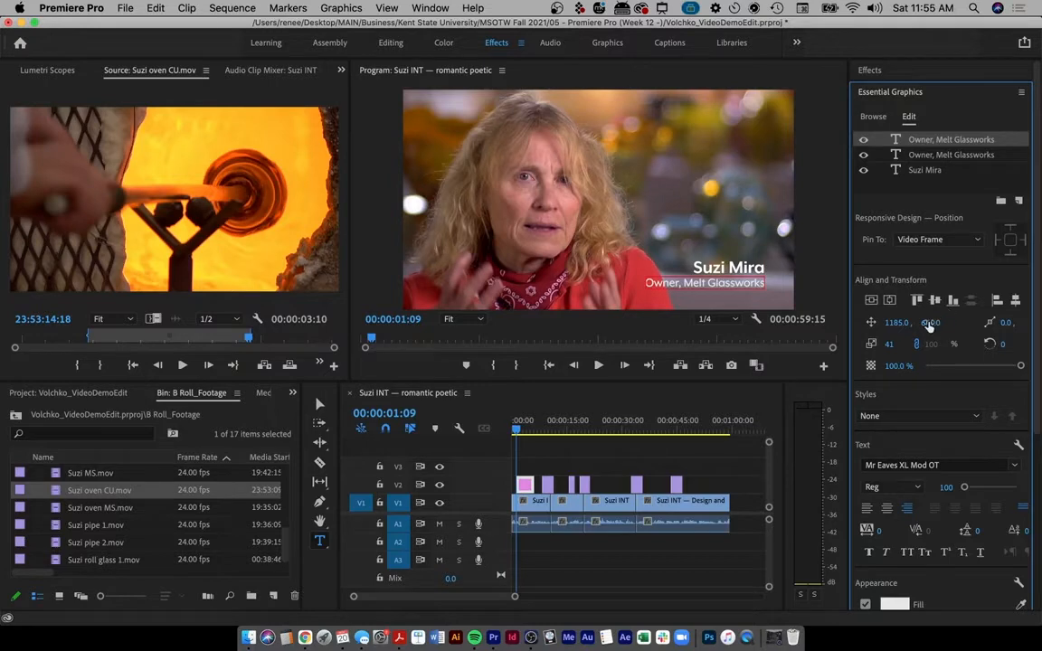
{"action": "left_click_drag", "start_coordinate": [931, 324], "coordinate": [962, 324]}
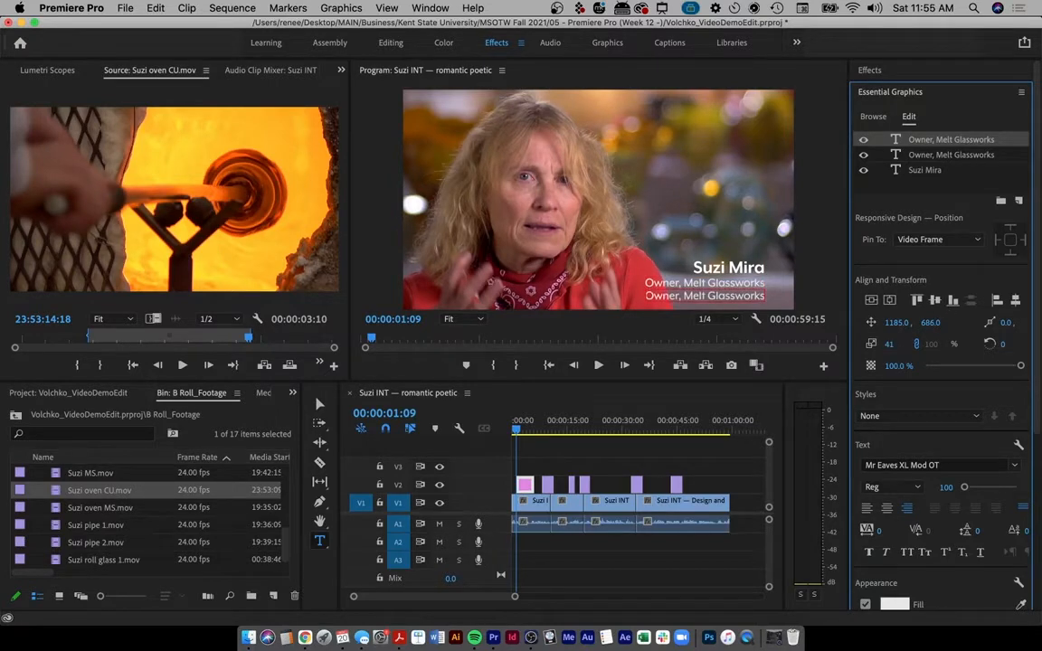
{"action": "mouse_move", "coordinate": [889, 345]}
{"action": "left_mouse_down"}
{"action": "mouse_move", "coordinate": [921, 345]}
{"action": "mouse_move", "coordinate": [876, 344]}
{"action": "mouse_move", "coordinate": [890, 344]}
{"action": "left_mouse_up"}
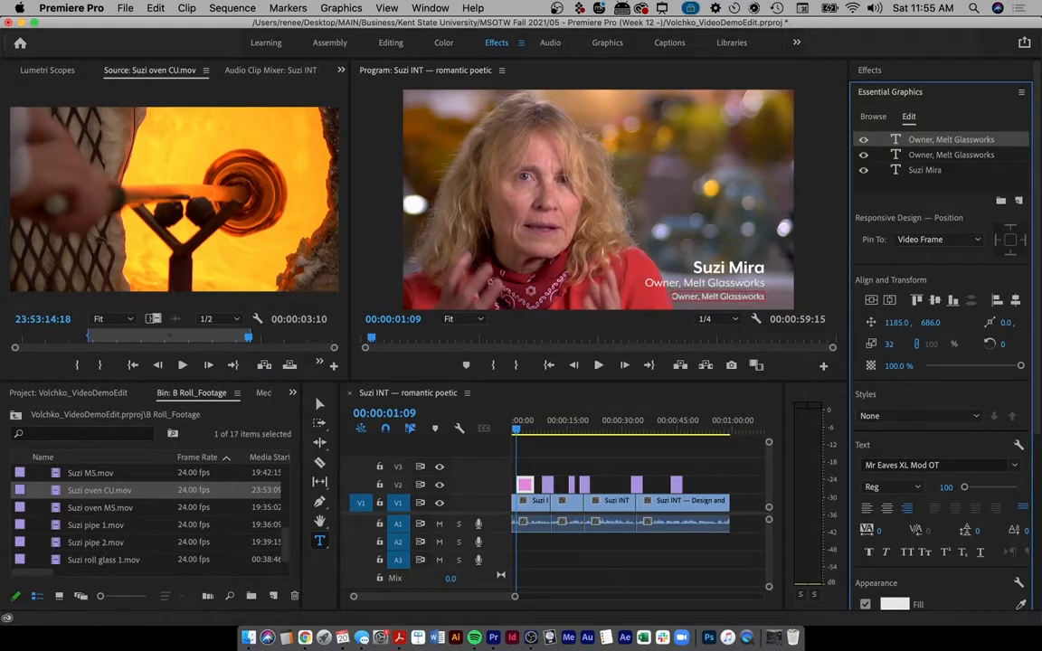
{"action": "triple_click", "coordinate": [736, 295]}
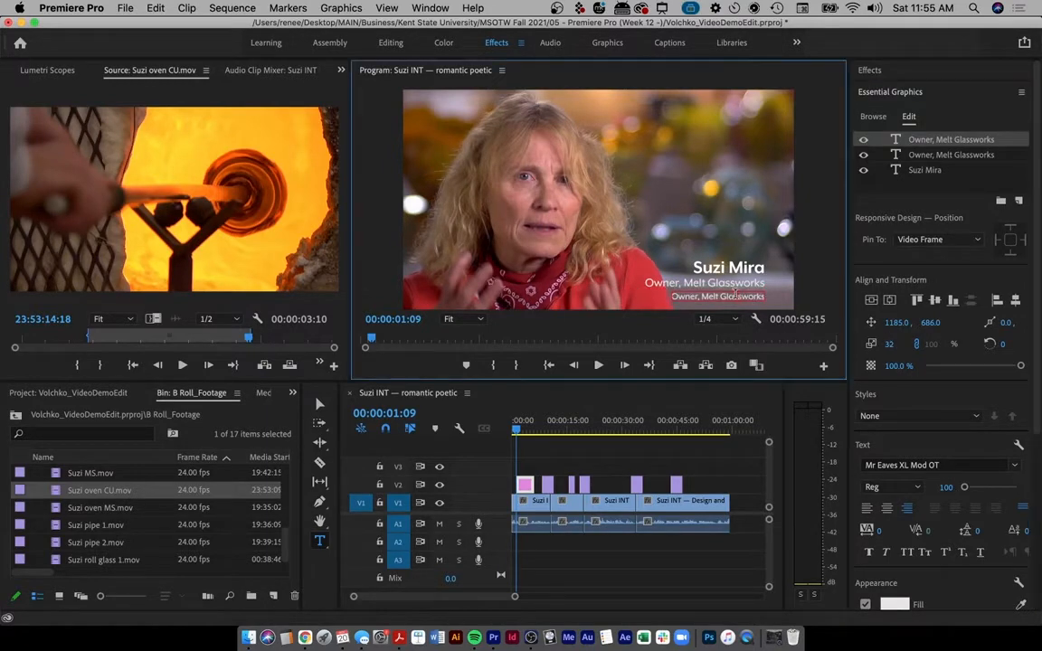
{"action": "type", "text": "Kent, OH"}
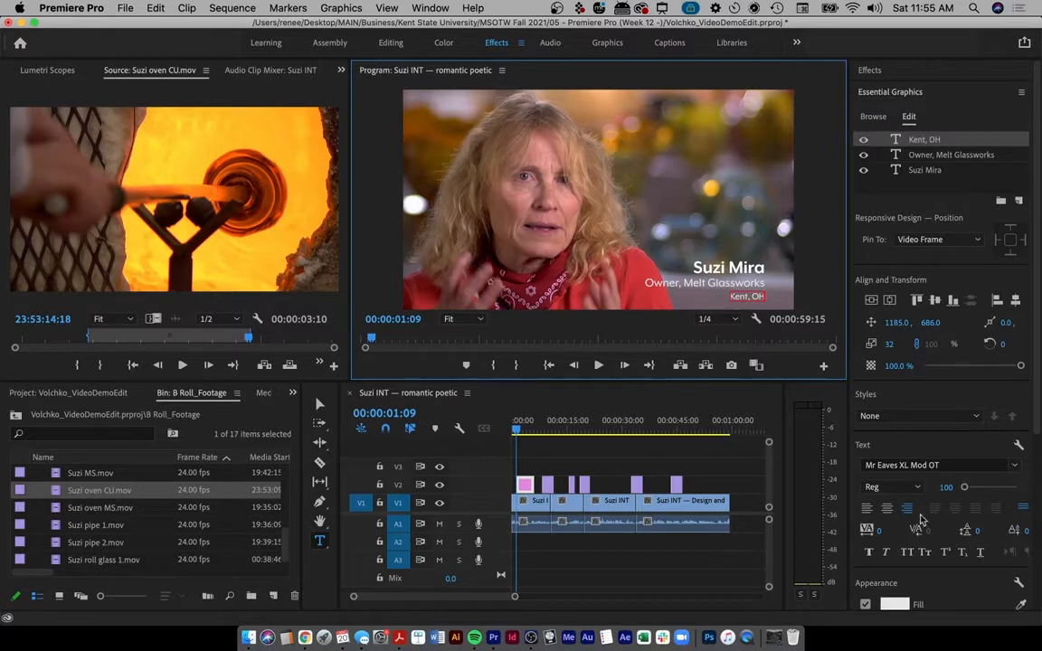
- Give the Kent, OH line a light grey D4D4D4 fill and return to the Selection tool
{"action": "left_click", "coordinate": [894, 606]}
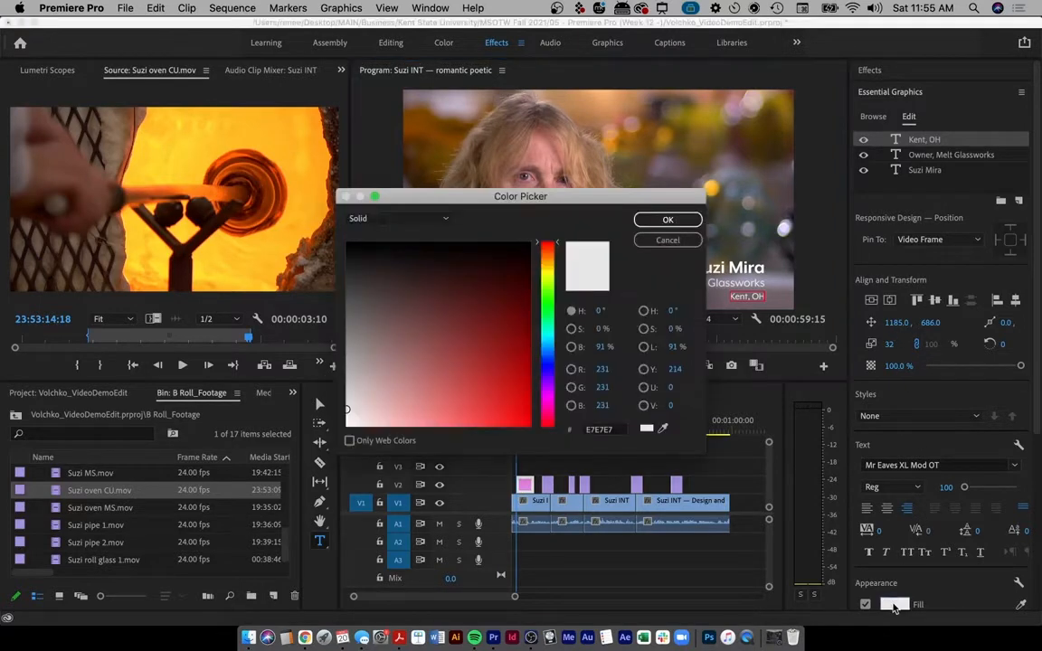
{"action": "left_click", "coordinate": [347, 399]}
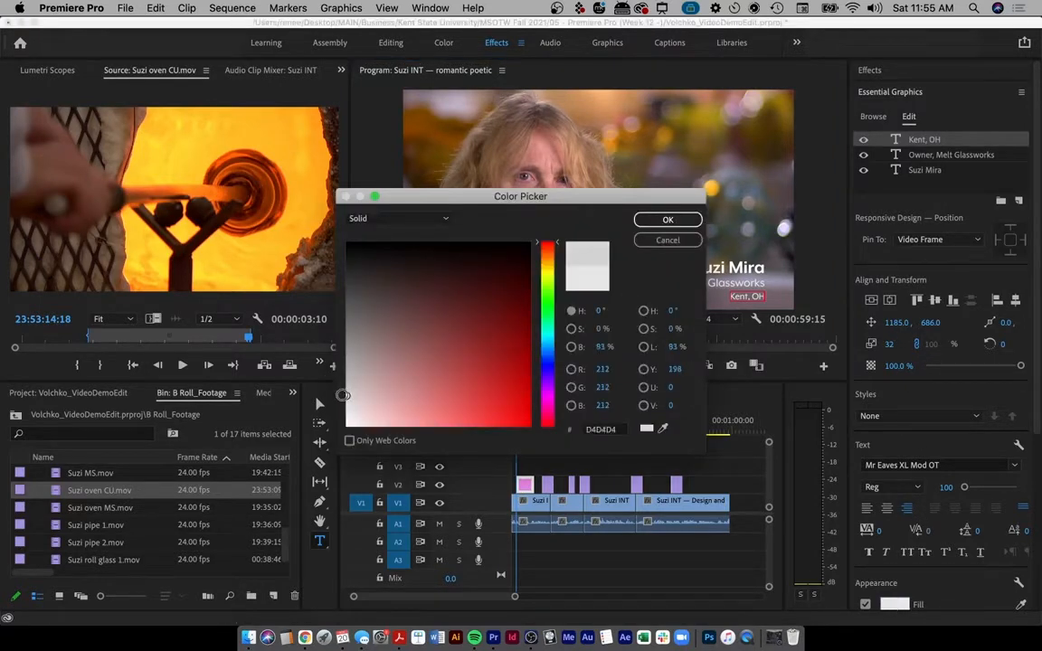
{"action": "left_click", "coordinate": [670, 220]}
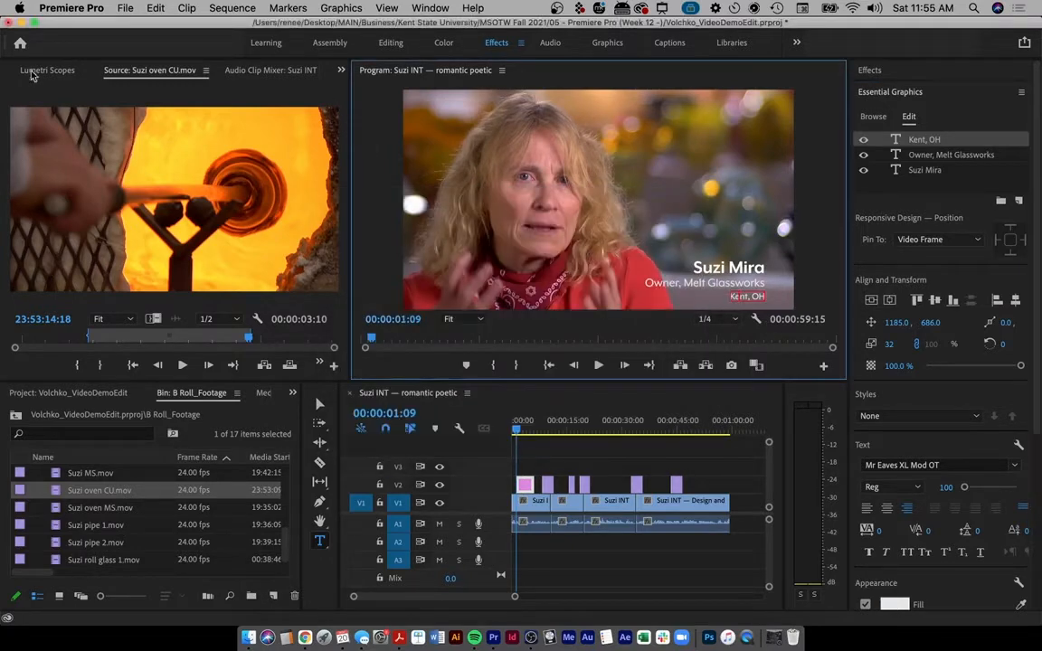
{"action": "left_click", "coordinate": [320, 404]}
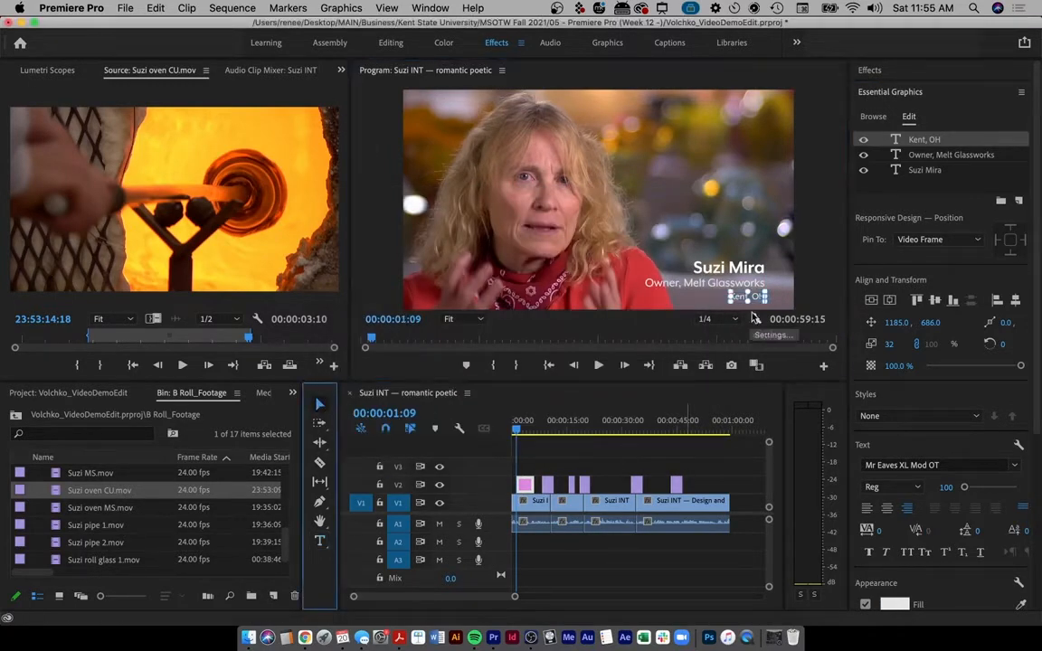
{"action": "left_click", "coordinate": [810, 268]}
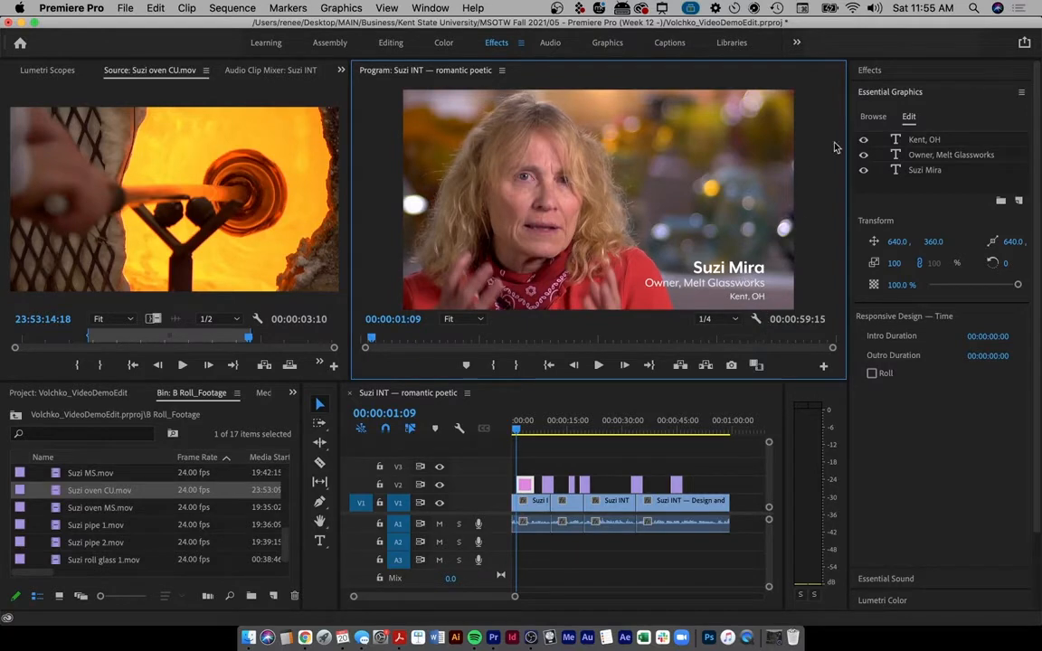
- Toggle the Kent, OH layer's visibility off, back on, and finally off
{"action": "left_click", "coordinate": [863, 140]}
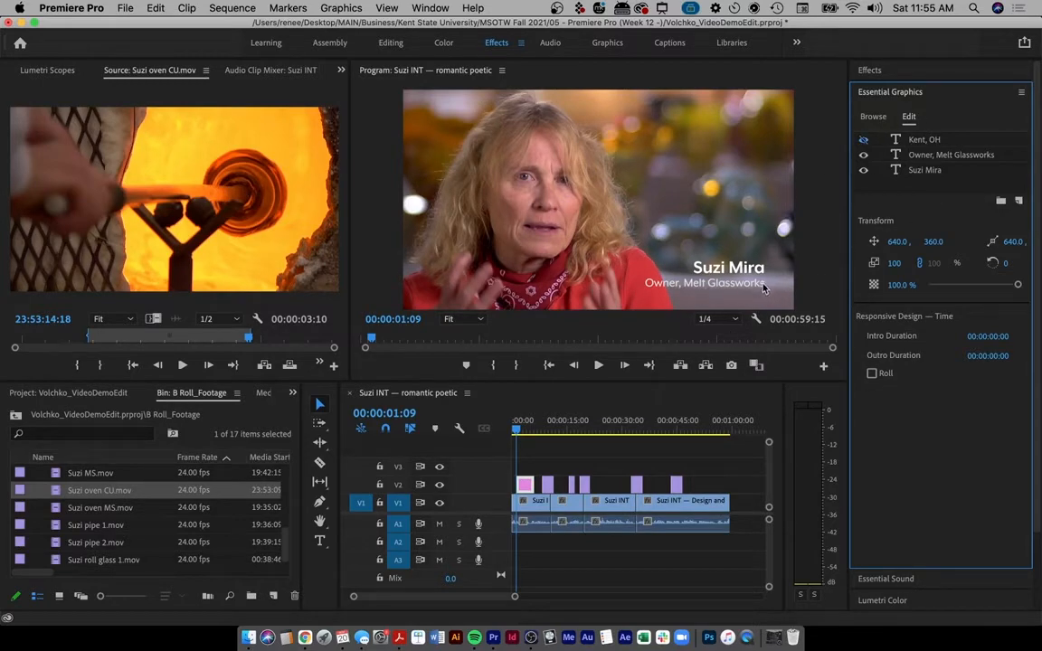
{"action": "left_click", "coordinate": [865, 140]}
{"action": "left_click", "coordinate": [864, 141]}
{"action": "key", "text": "ctrl+a"}
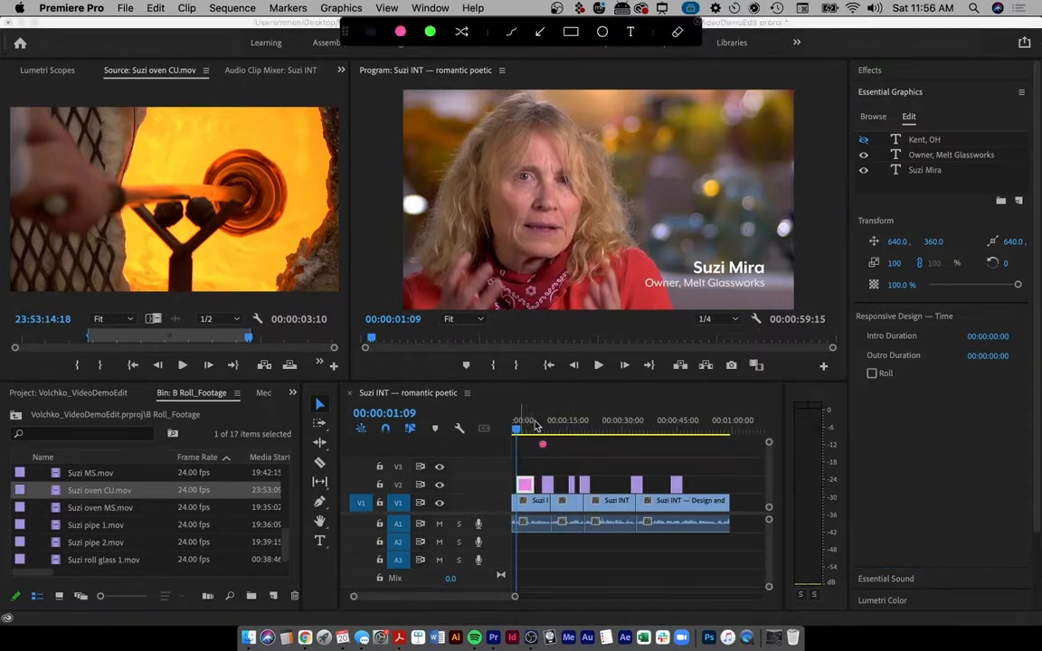
{"action": "mouse_move", "coordinate": [549, 380]}
{"action": "left_mouse_down"}
{"action": "mouse_move", "coordinate": [529, 467]}
{"action": "mouse_move", "coordinate": [541, 464]}
{"action": "left_mouse_up"}
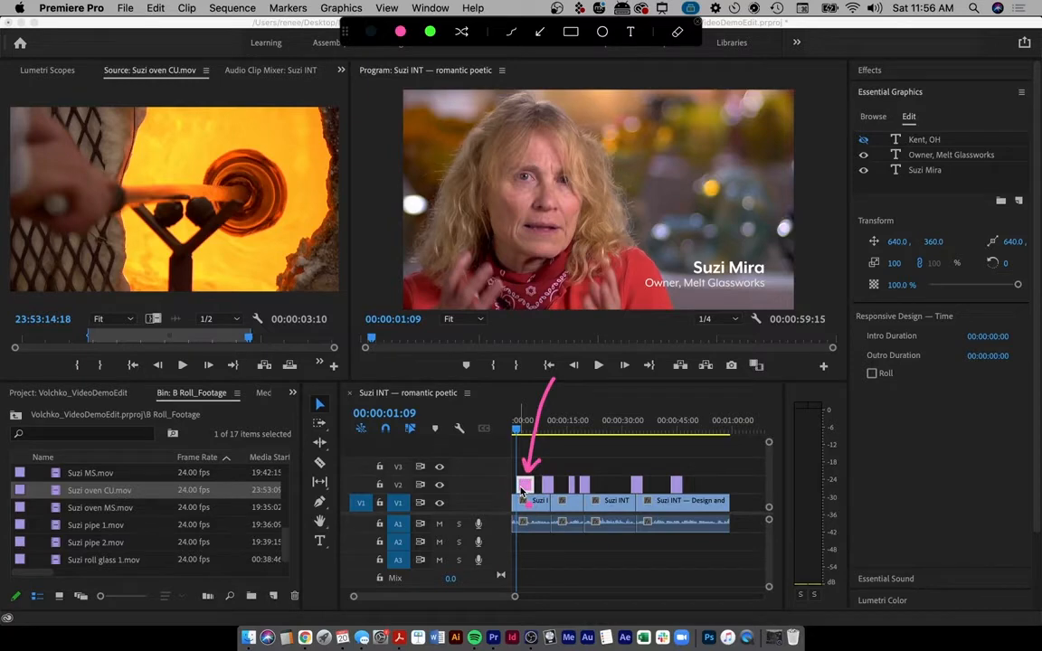
{"action": "key", "text": "Escape"}
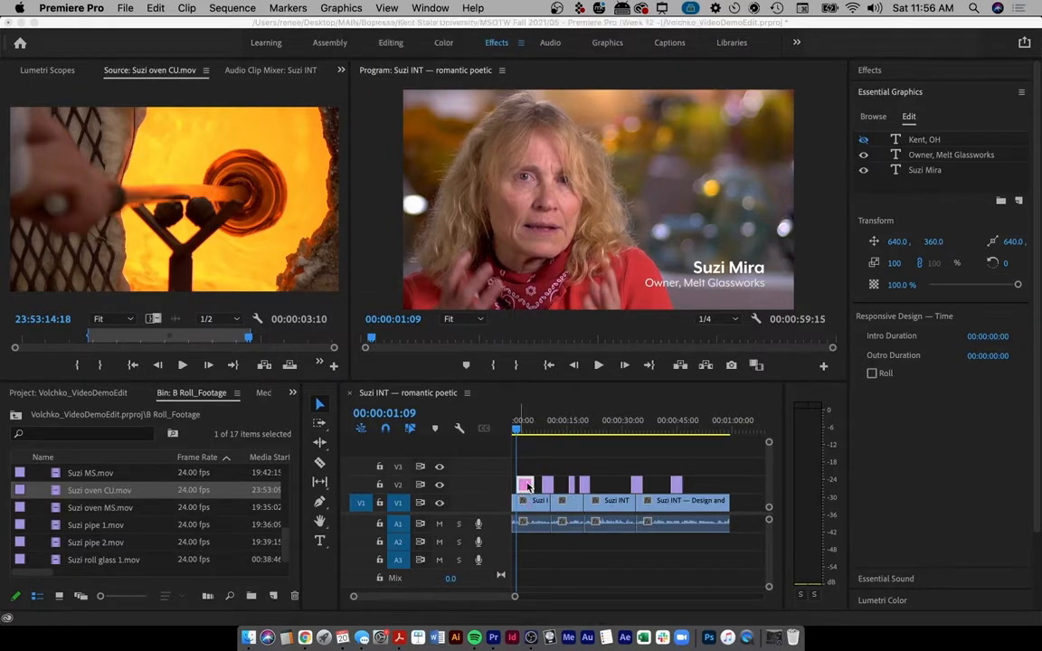
{"action": "scroll", "coordinate": [525, 470], "scroll_direction": "up", "scroll_amount": 5}
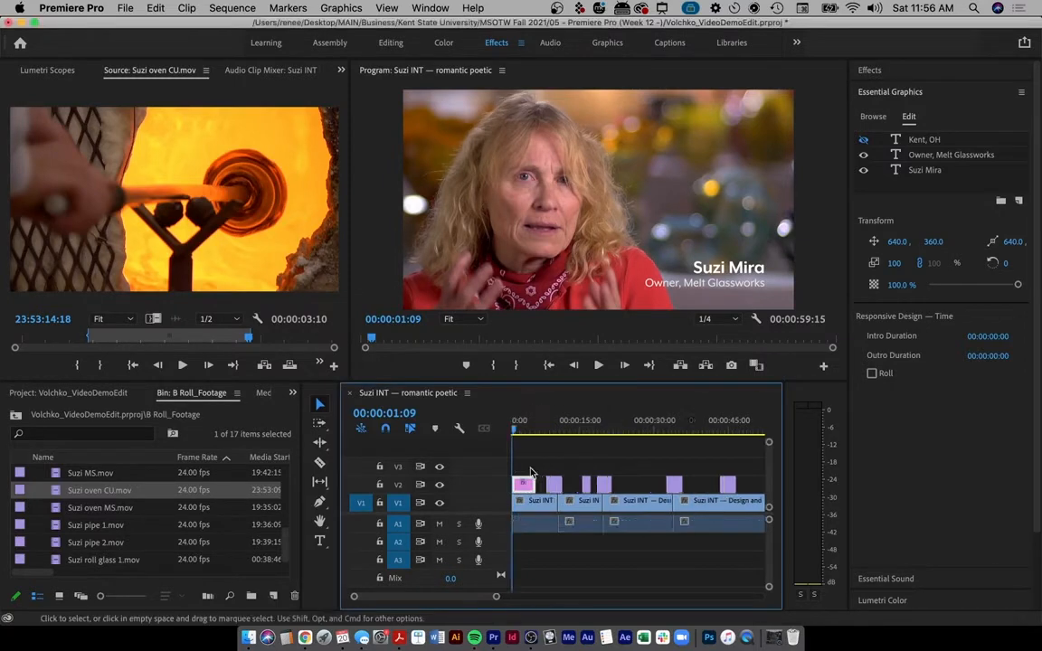
{"action": "scroll", "coordinate": [531, 472], "scroll_direction": "up", "scroll_amount": 4}
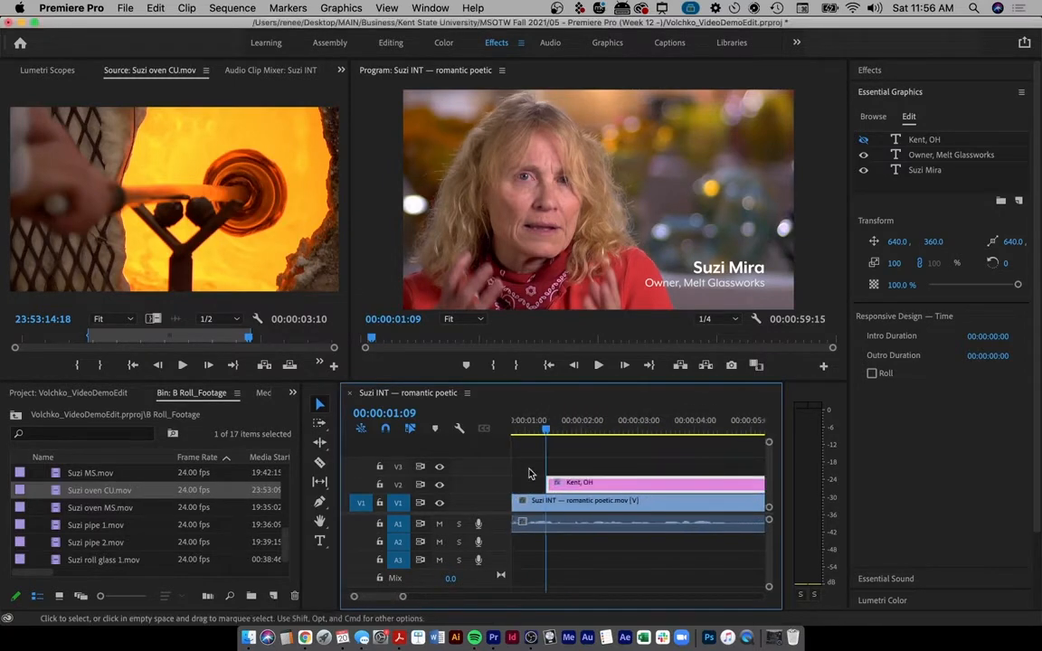
{"action": "scroll", "coordinate": [531, 474], "scroll_direction": "down", "scroll_amount": 5}
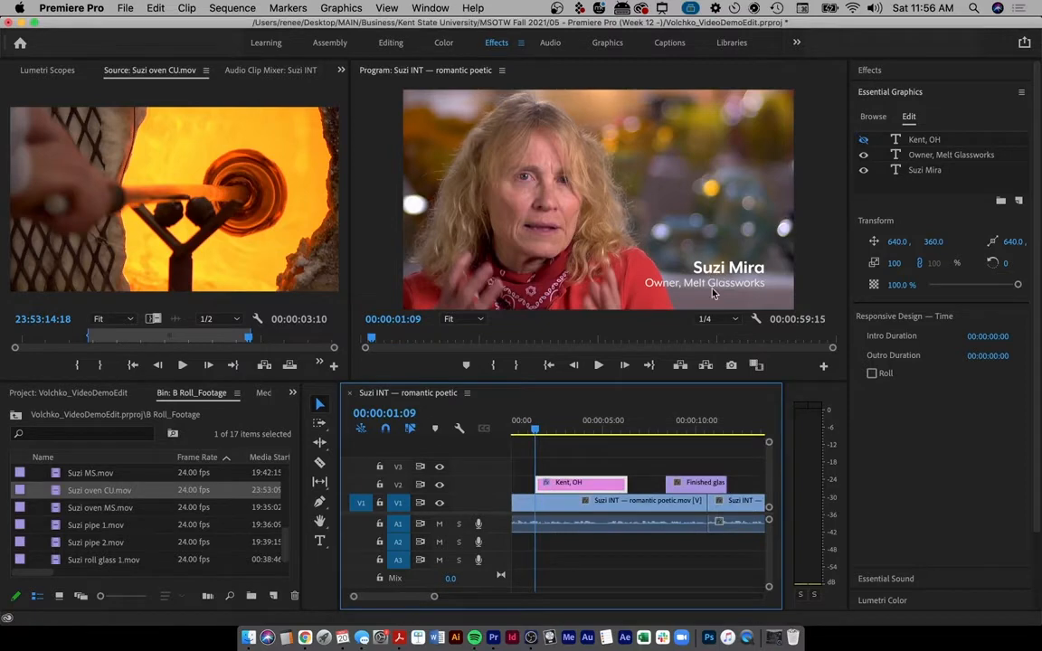
{"action": "mouse_move", "coordinate": [534, 429]}
{"action": "left_mouse_down"}
{"action": "mouse_move", "coordinate": [520, 433]}
{"action": "mouse_move", "coordinate": [544, 430]}
{"action": "left_mouse_up"}
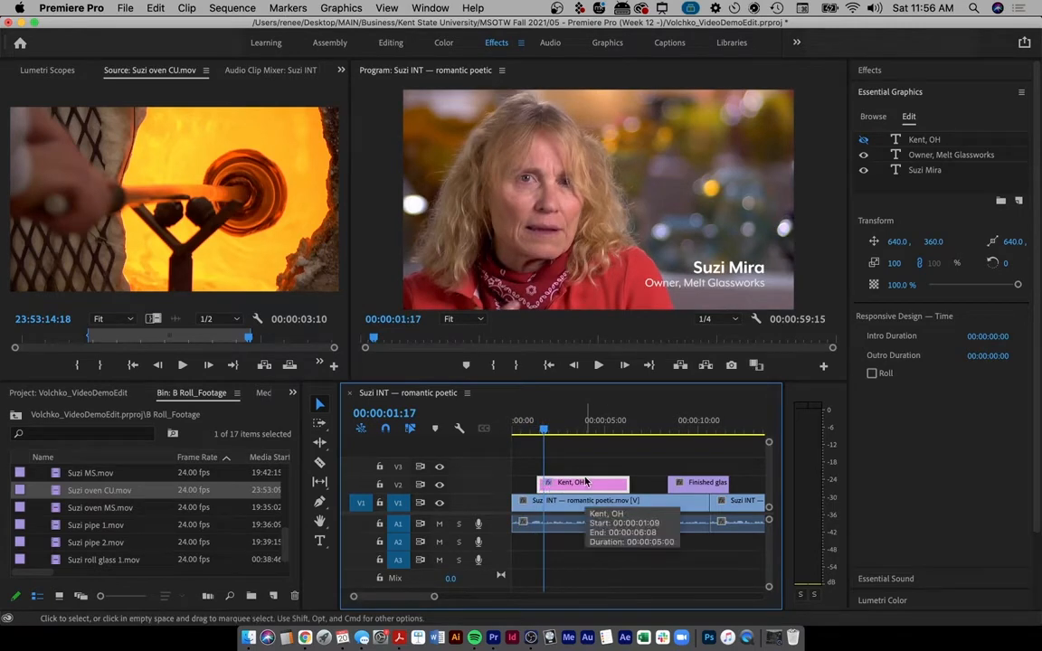
- Move the Kent, OH title clip from track V2 up to V3
{"action": "key", "text": "minus"}
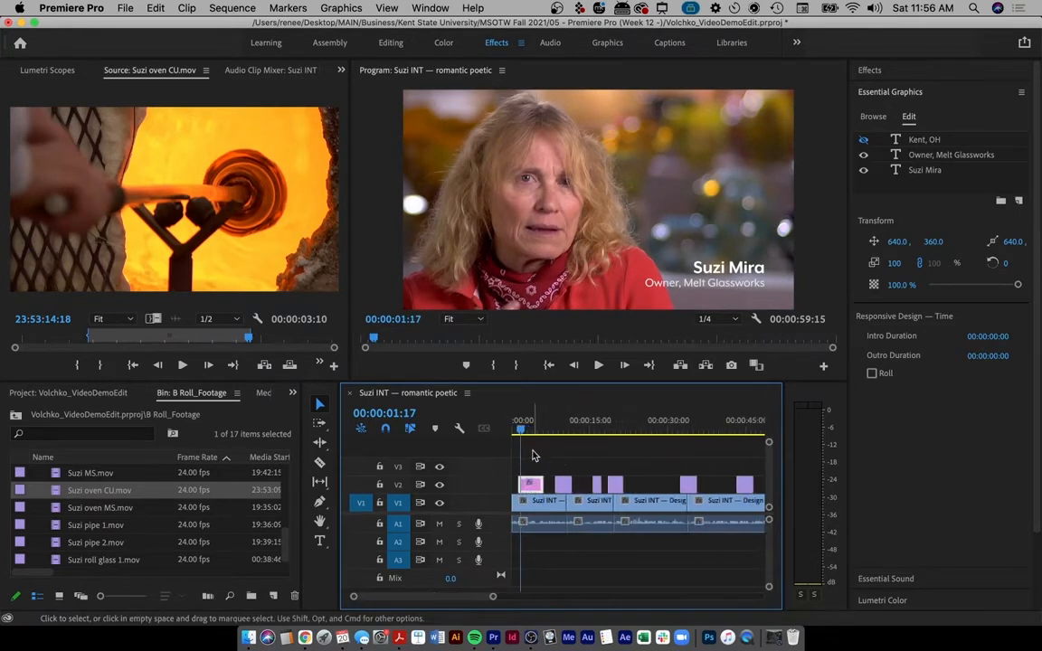
{"action": "left_click_drag", "start_coordinate": [531, 484], "coordinate": [532, 465]}
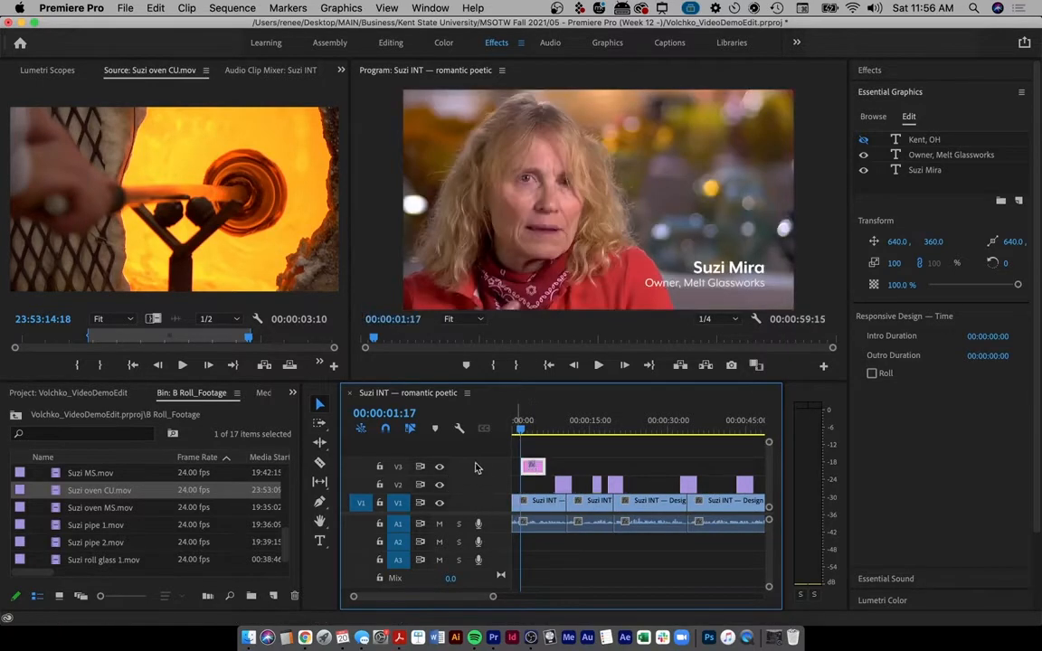
{"action": "left_click_drag", "start_coordinate": [533, 465], "coordinate": [559, 467]}
{"action": "left_click_drag", "start_coordinate": [537, 425], "coordinate": [541, 469]}
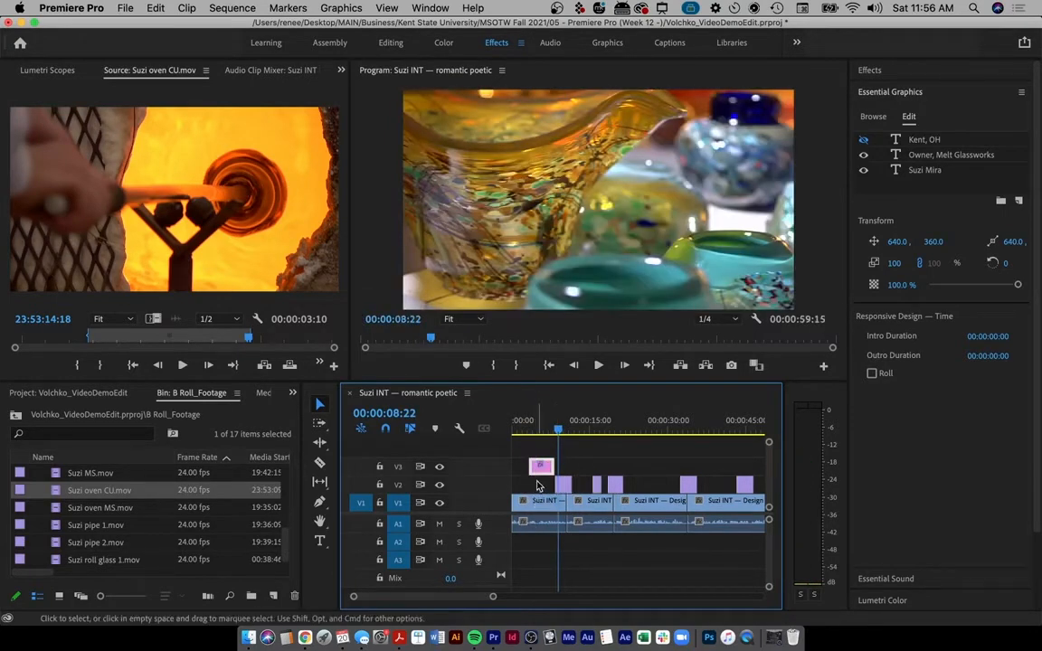
- Trim the Kent, OH clip shorter and slide it near the start of the interview
{"action": "scroll", "coordinate": [541, 485], "scroll_direction": "up", "scroll_amount": 1}
{"action": "scroll", "coordinate": [541, 485], "scroll_direction": "up", "scroll_amount": 5}
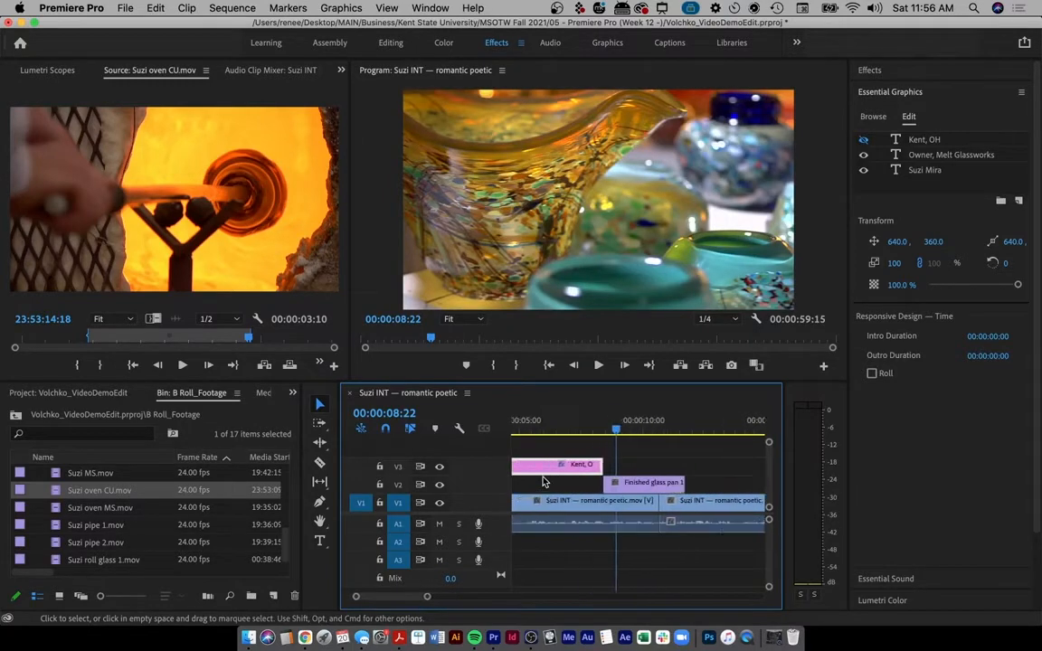
{"action": "scroll", "coordinate": [542, 482], "scroll_direction": "right", "scroll_amount": 2}
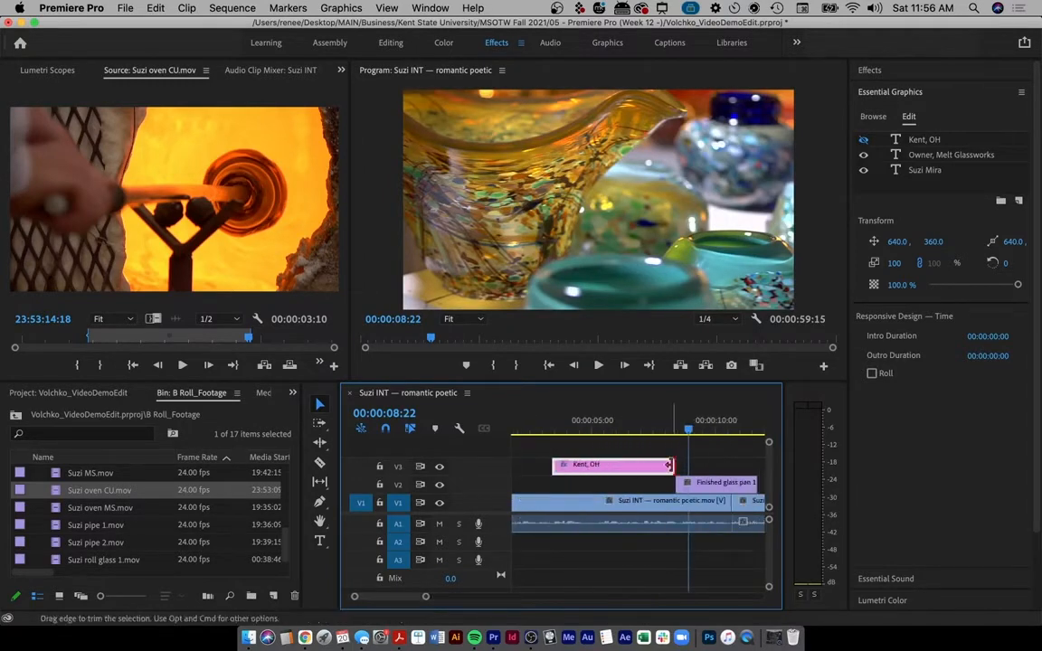
{"action": "left_click_drag", "start_coordinate": [674, 466], "coordinate": [629, 466]}
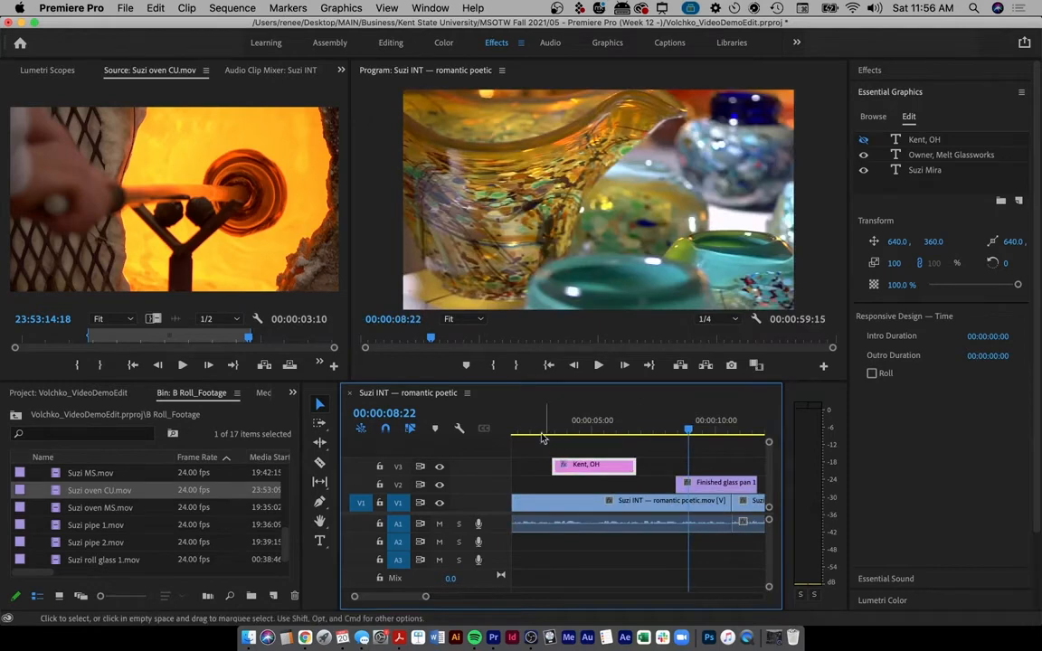
{"action": "left_click_drag", "start_coordinate": [540, 425], "coordinate": [609, 410]}
{"action": "left_click_drag", "start_coordinate": [638, 467], "coordinate": [568, 468]}
{"action": "key", "text": "Home"}
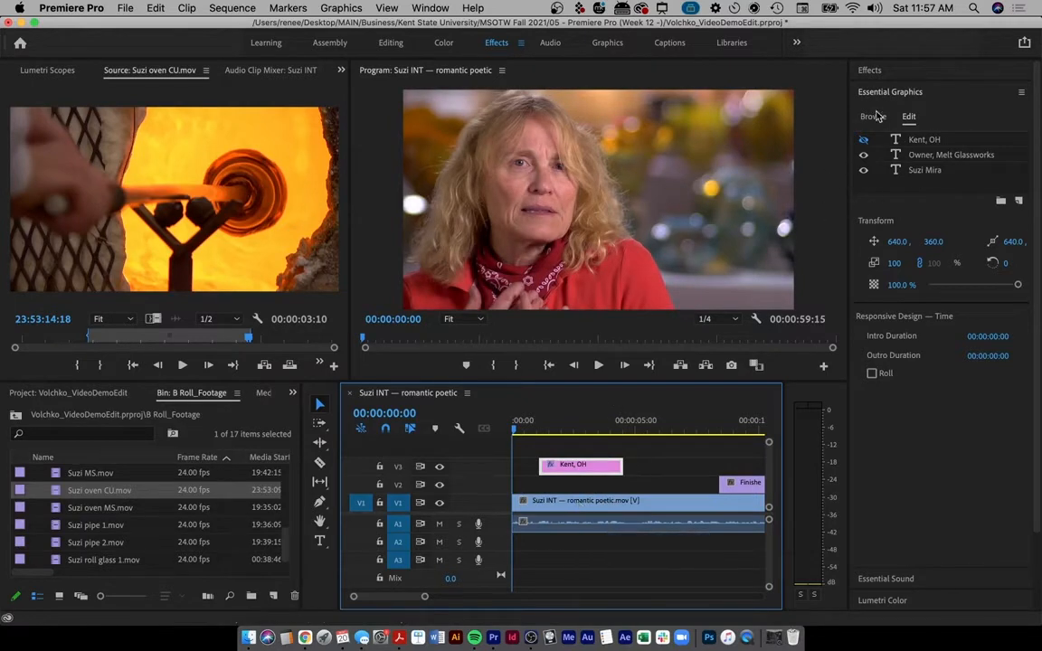
- Preview the opening with the title at Full playback resolution
{"action": "key", "text": "space"}
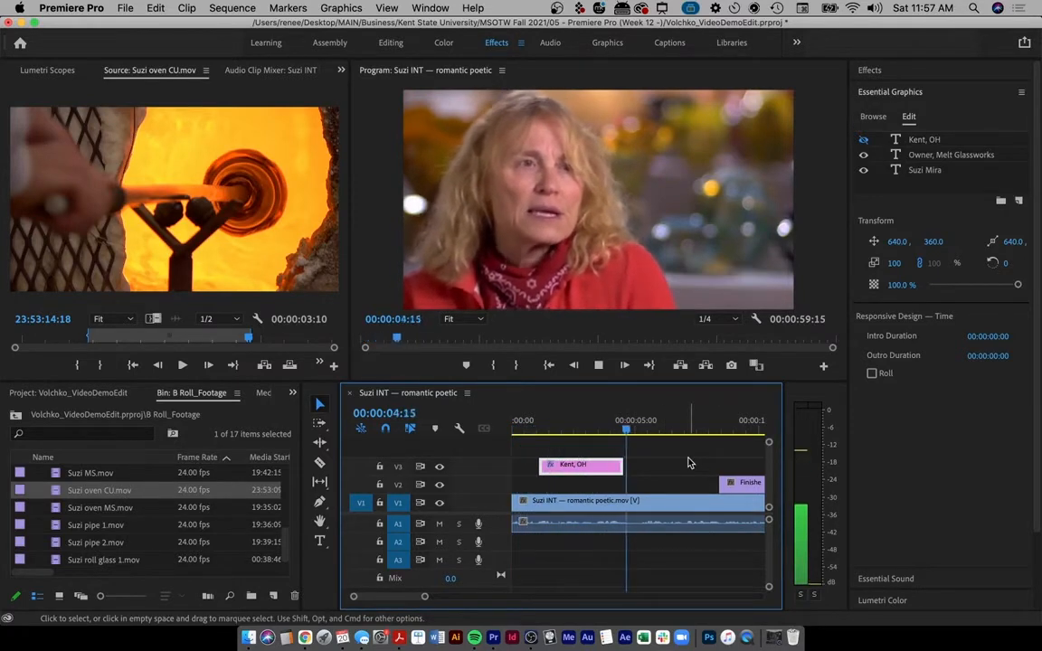
{"action": "key", "text": "space"}
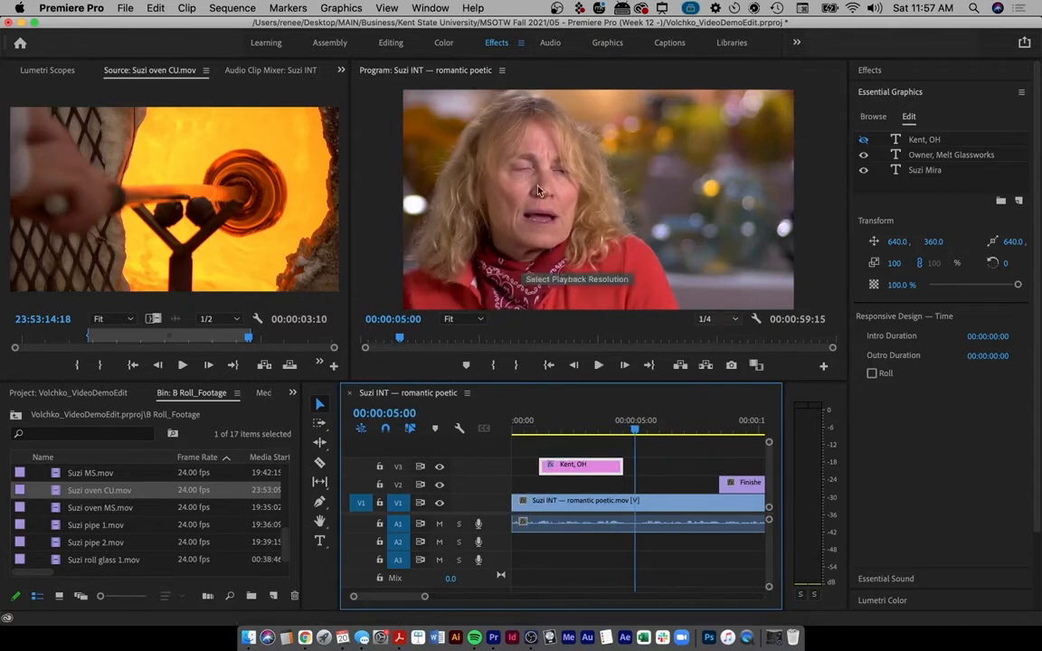
{"action": "left_click", "coordinate": [710, 322]}
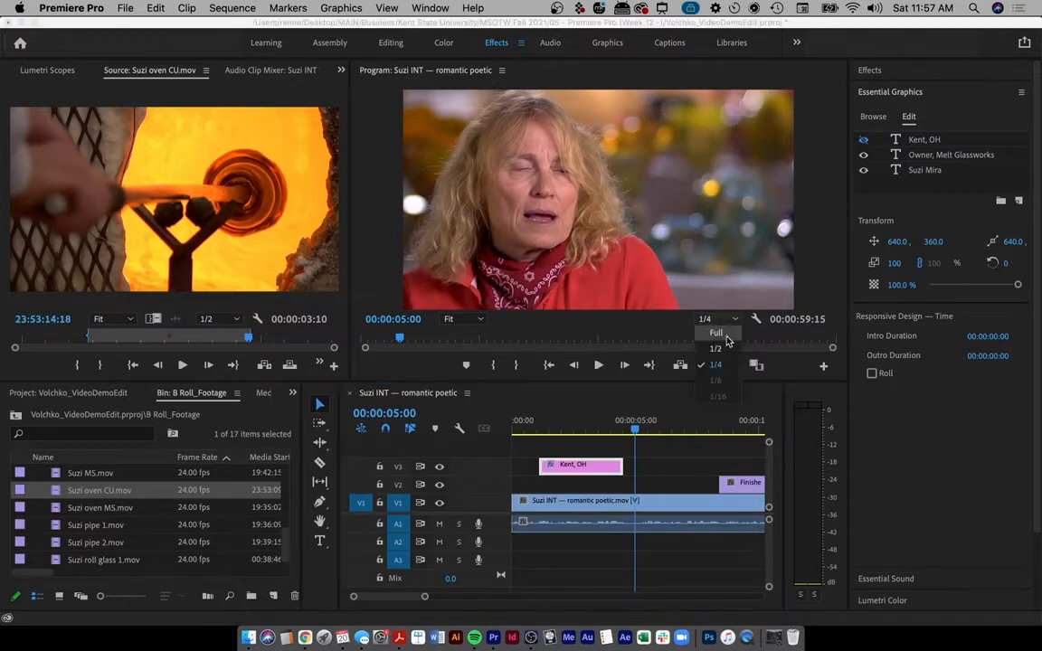
{"action": "left_click", "coordinate": [721, 336]}
{"action": "left_click_drag", "start_coordinate": [552, 433], "coordinate": [524, 432]}
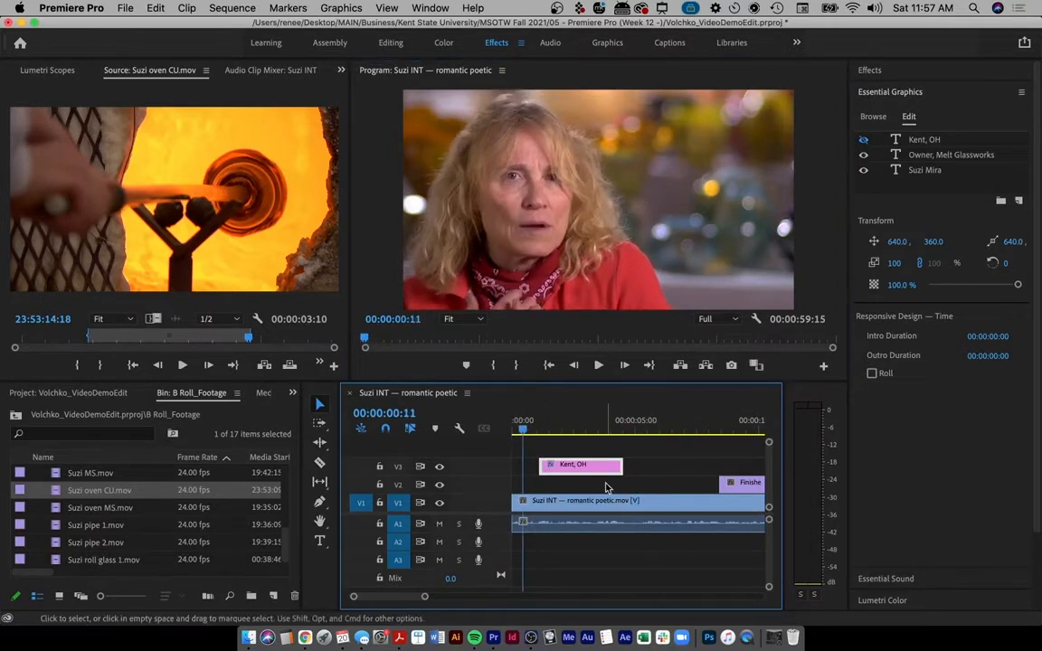
{"action": "key", "text": "space"}
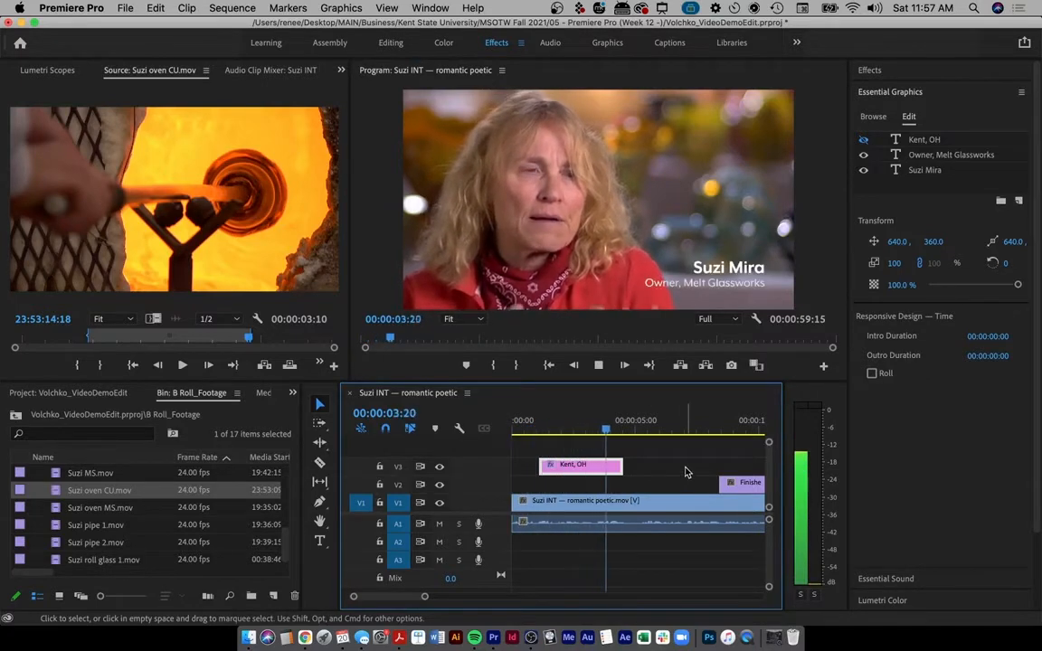
{"action": "key", "text": "space"}
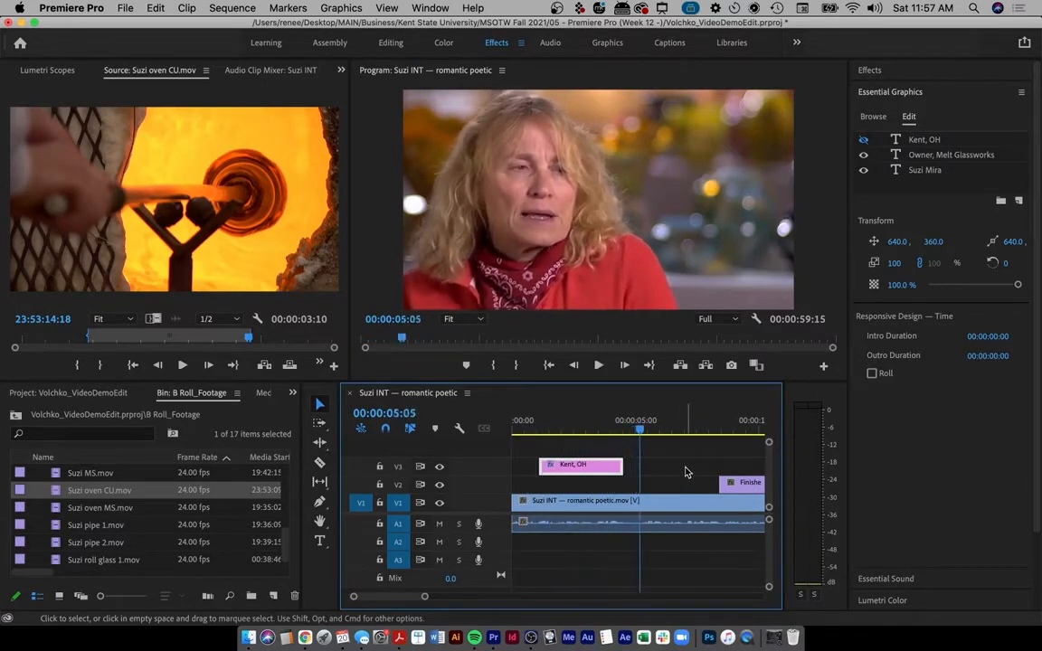
- Set Program monitor playback resolution to 1/2 and bring up the Effects panel
{"action": "left_click", "coordinate": [710, 321]}
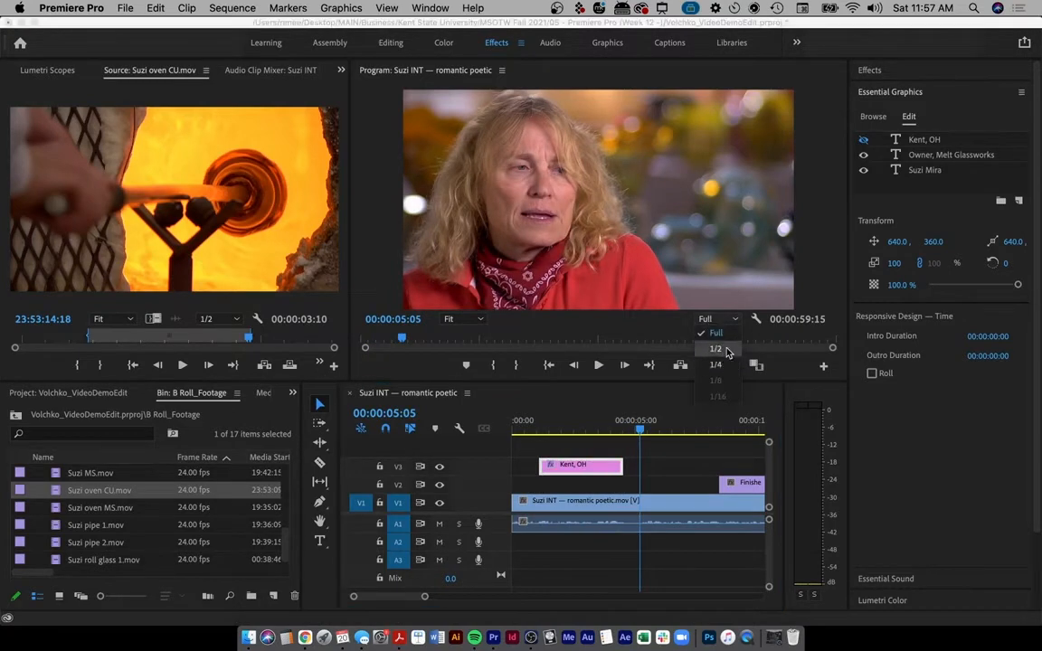
{"action": "left_click", "coordinate": [650, 327]}
{"action": "left_click_drag", "start_coordinate": [577, 420], "coordinate": [515, 421]}
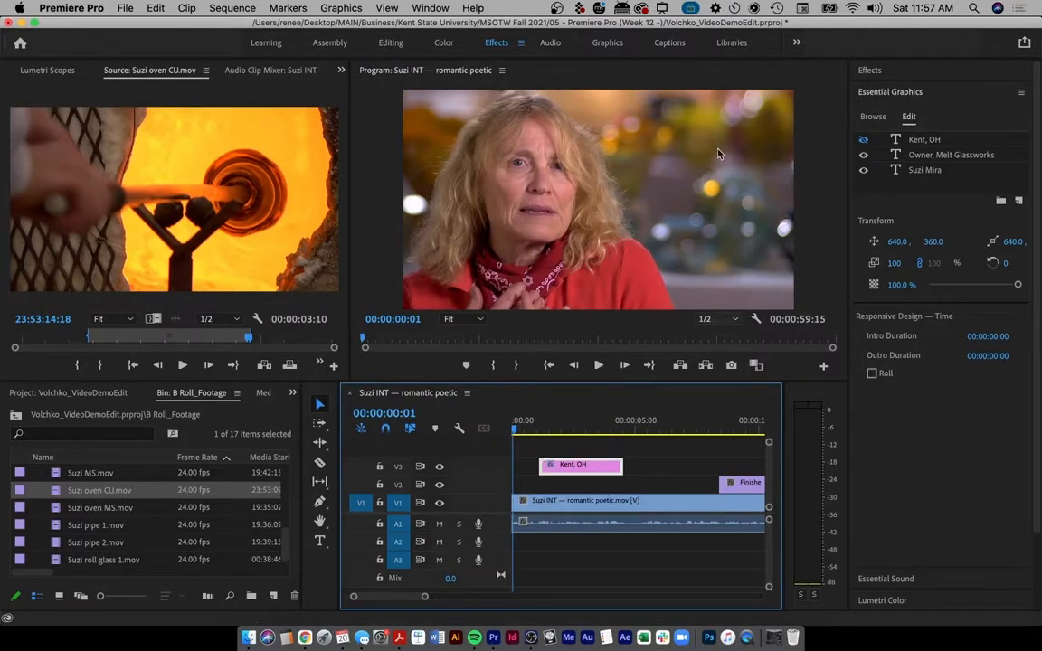
{"action": "left_click", "coordinate": [869, 69]}
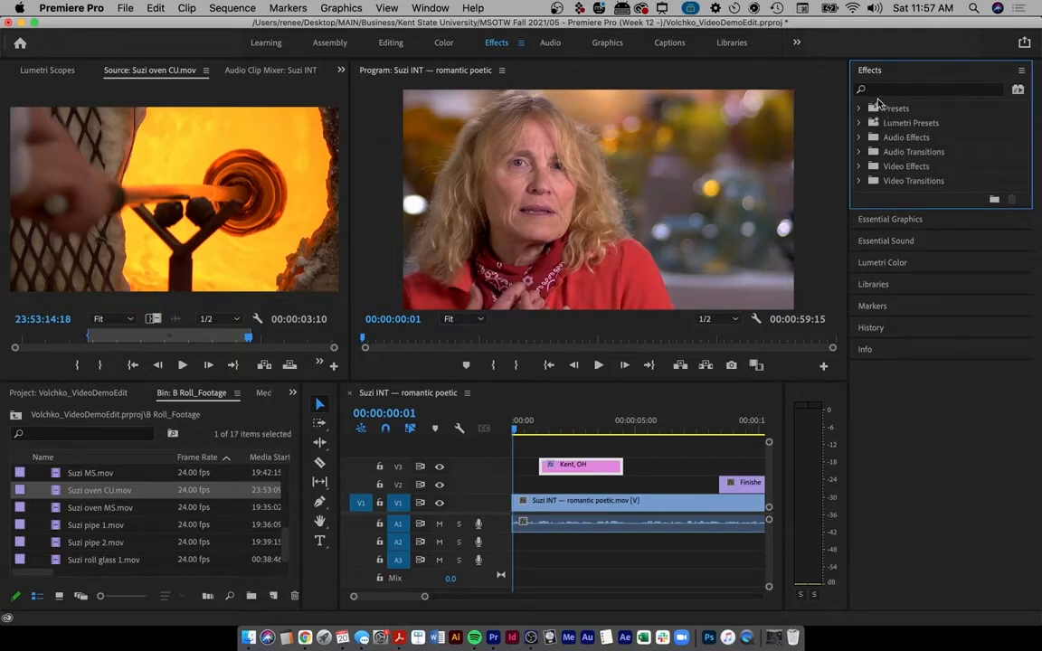
- Browse Video Effects groups: Adjust, Blur & Sharpen, Channel, Color Correction and Distort
{"action": "left_click", "coordinate": [861, 168]}
{"action": "left_click", "coordinate": [868, 181]}
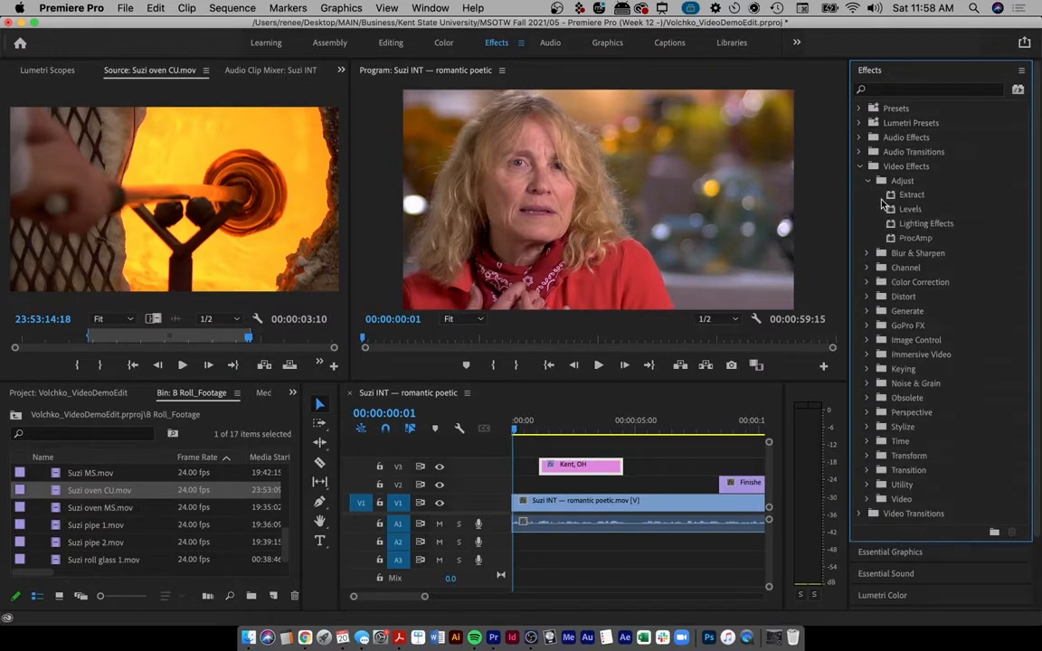
{"action": "left_click", "coordinate": [867, 254]}
{"action": "left_click", "coordinate": [867, 339]}
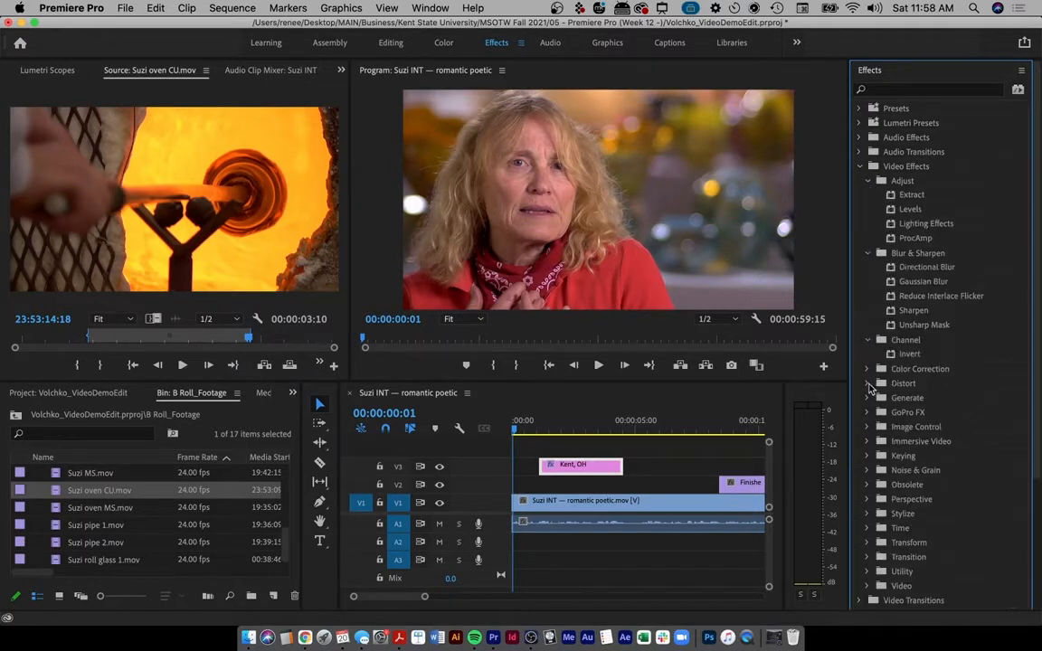
{"action": "left_click", "coordinate": [867, 369]}
{"action": "left_click", "coordinate": [868, 485]}
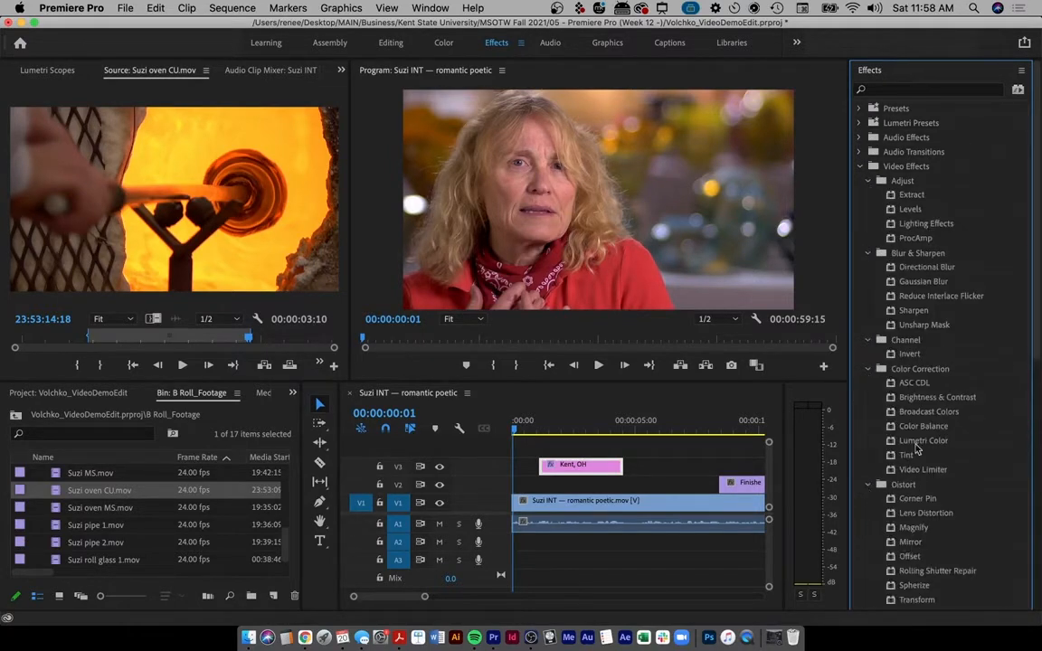
{"action": "scroll", "coordinate": [959, 452], "scroll_direction": "down", "scroll_amount": 2}
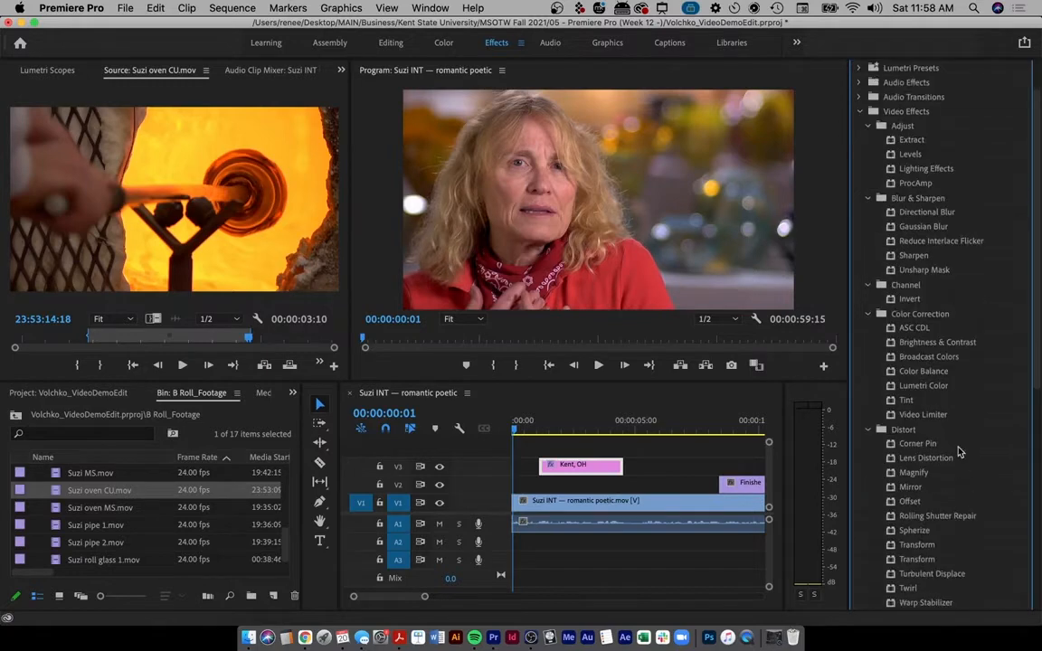
{"action": "left_click", "coordinate": [860, 111]}
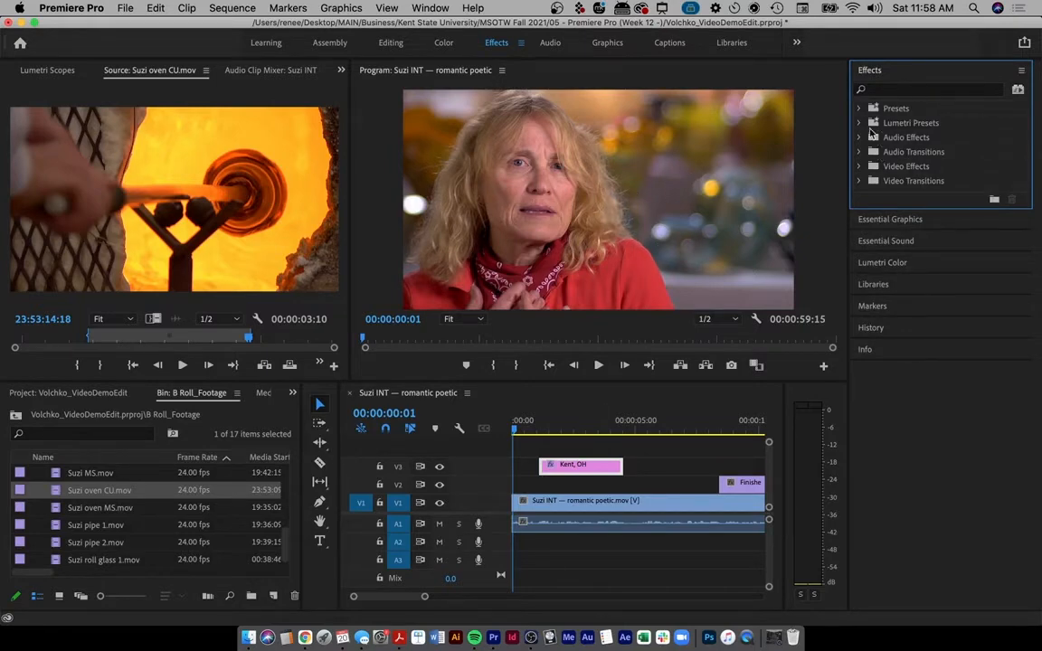
- Apply the Levels effect from Video Effects > Adjust to the Suzi INT clip on V1
{"action": "left_click", "coordinate": [860, 164]}
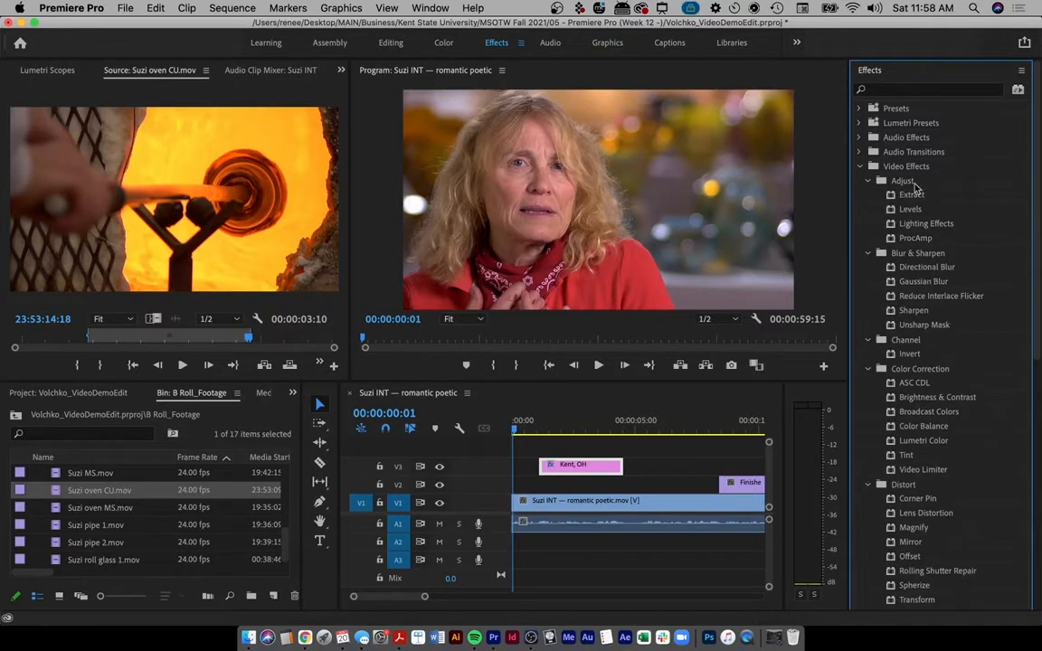
{"action": "left_click", "coordinate": [910, 212]}
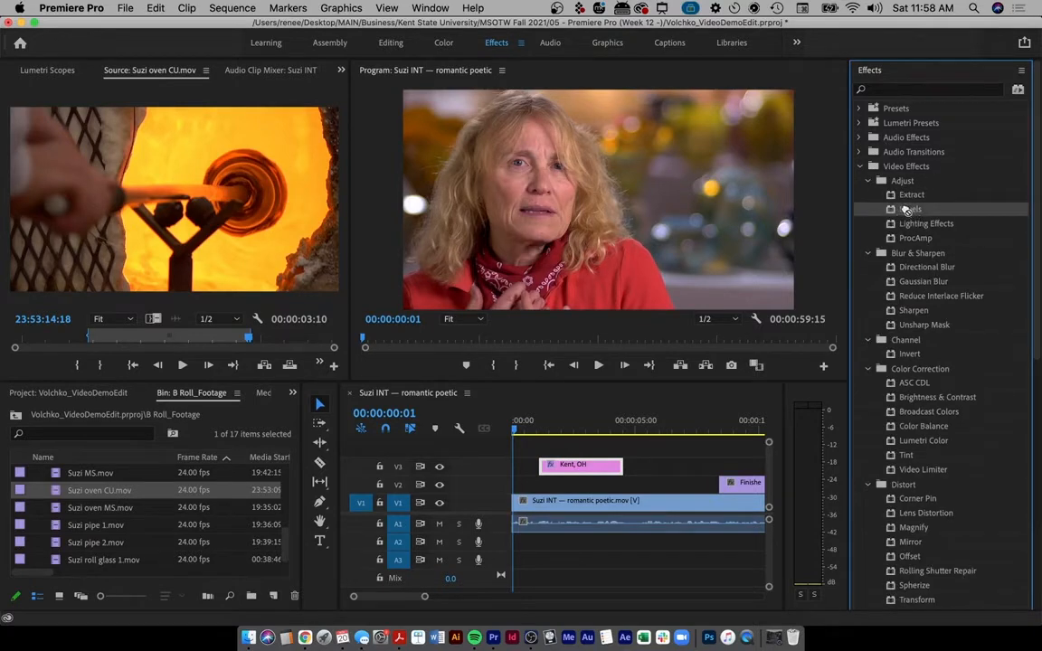
{"action": "left_click_drag", "start_coordinate": [905, 210], "coordinate": [606, 502]}
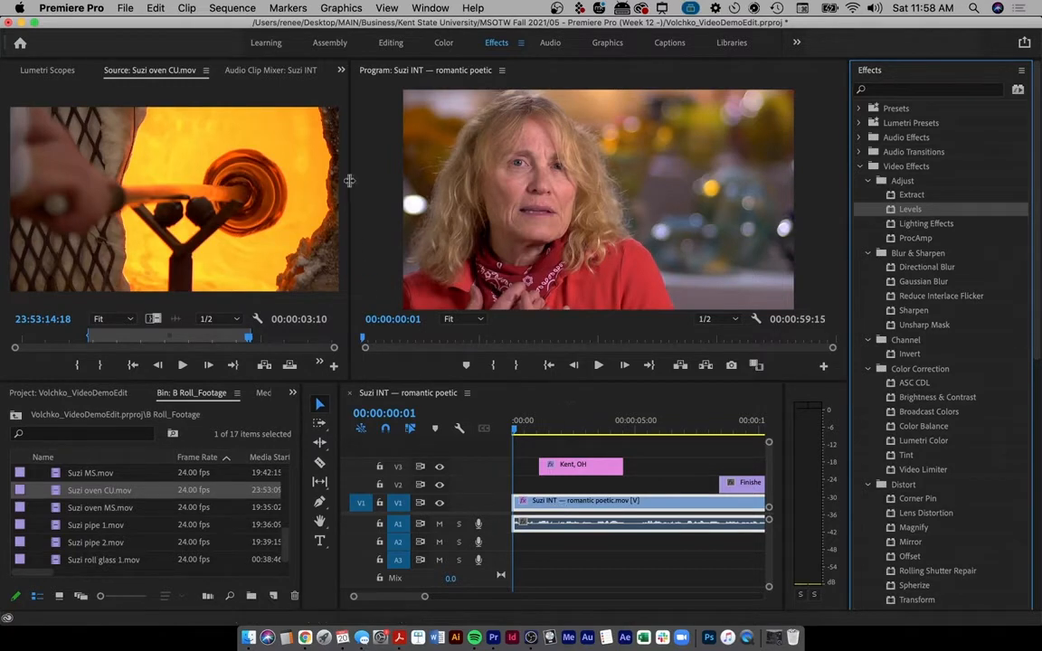
{"action": "left_click", "coordinate": [338, 72]}
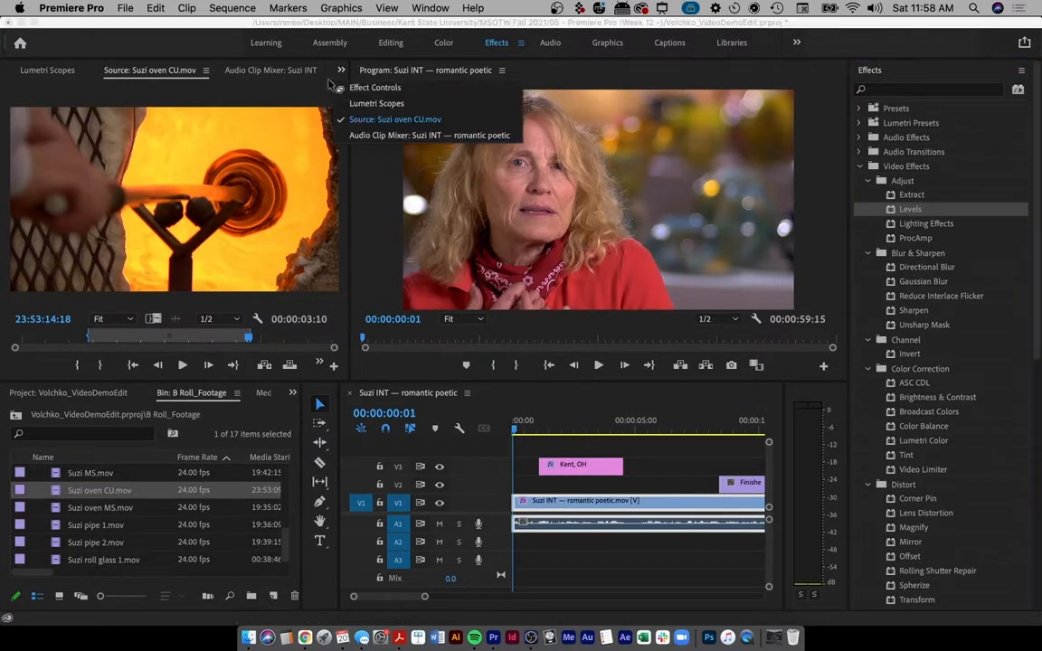
- Show Effect Controls for the Suzi INT clip with its Levels parameters in view
{"action": "left_click", "coordinate": [373, 88]}
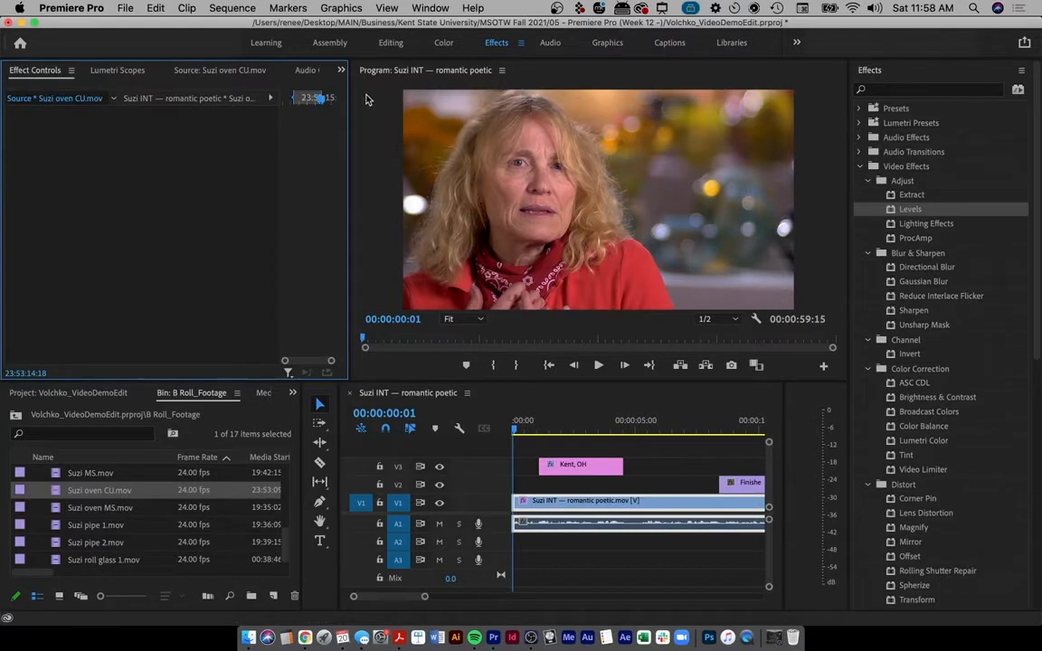
{"action": "left_click", "coordinate": [672, 471]}
{"action": "left_click", "coordinate": [651, 506]}
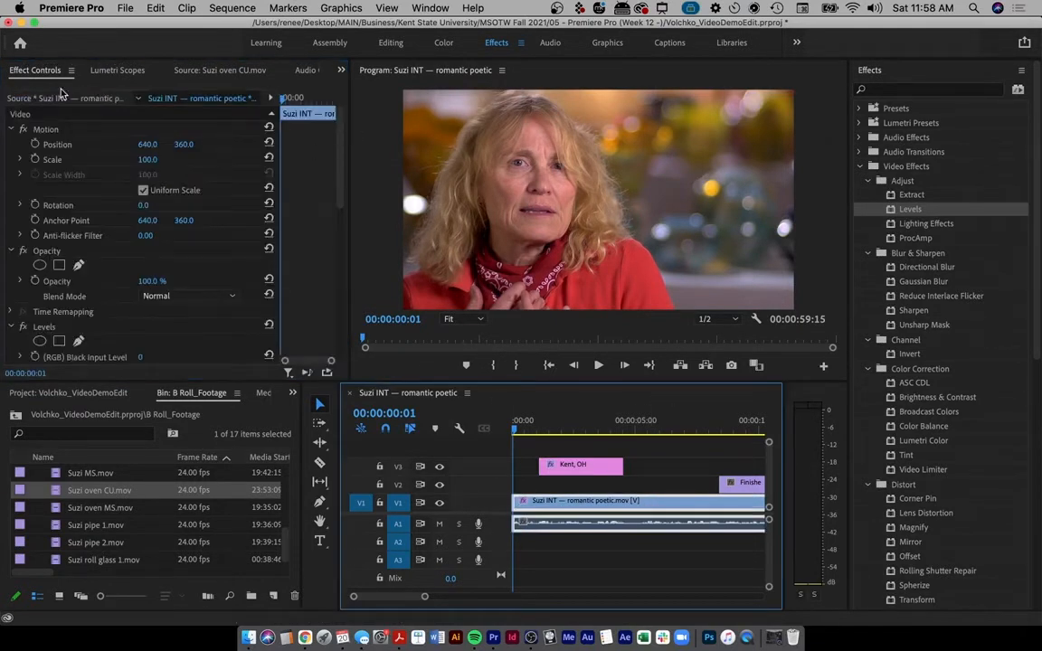
{"action": "key", "text": "super+shift+a"}
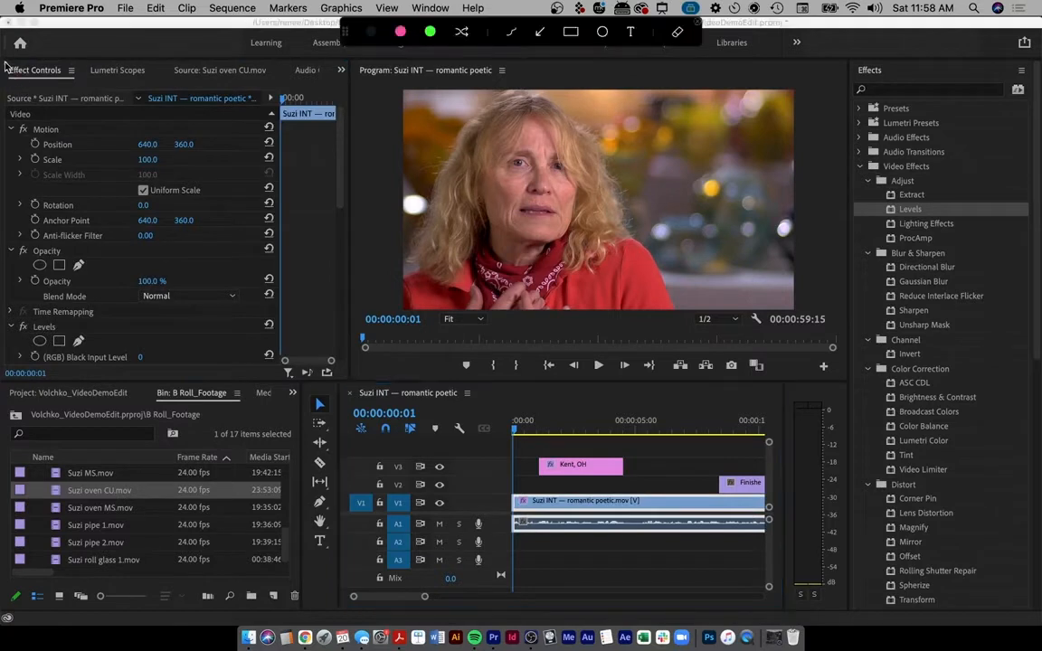
{"action": "mouse_move", "coordinate": [7, 67]}
{"action": "left_mouse_down"}
{"action": "mouse_move", "coordinate": [86, 80]}
{"action": "mouse_move", "coordinate": [3, 72]}
{"action": "left_mouse_up"}
{"action": "key", "text": "Escape"}
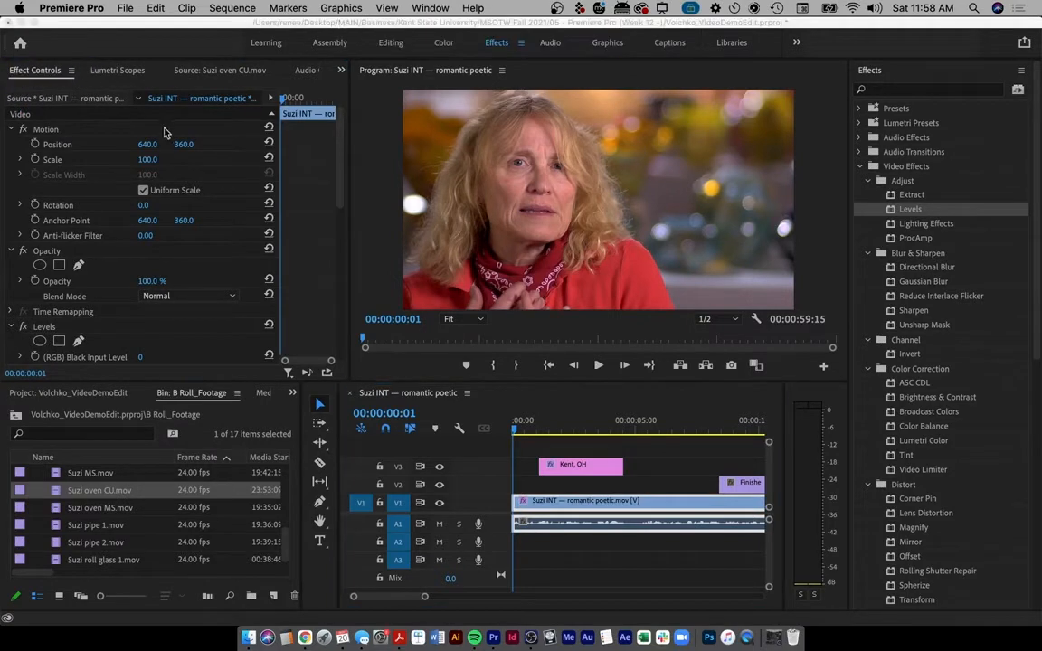
{"action": "left_click", "coordinate": [331, 175]}
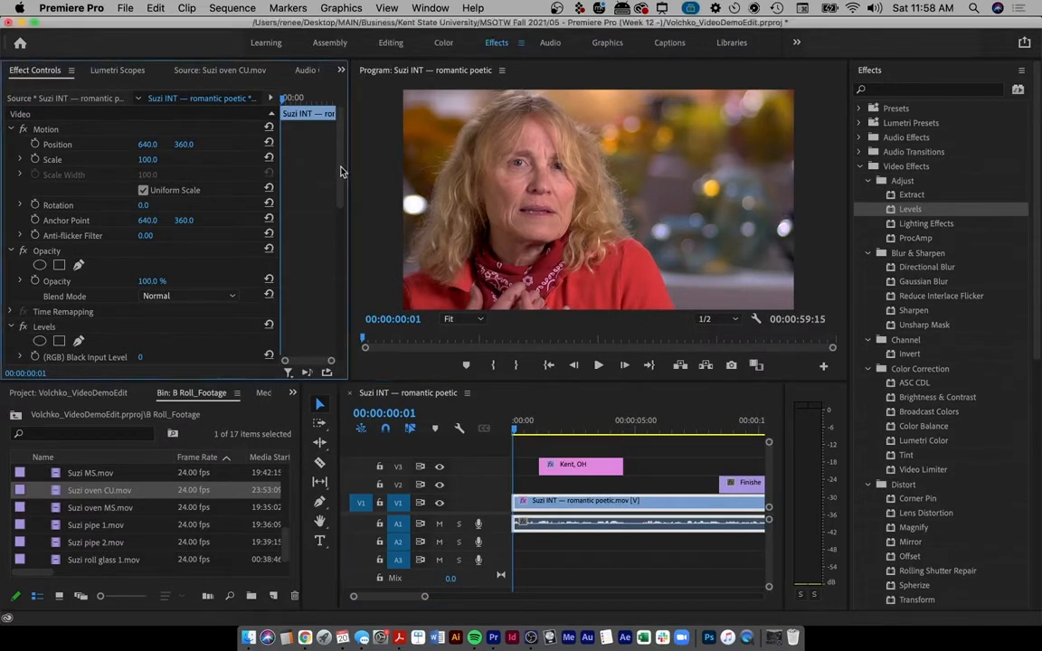
{"action": "left_click_drag", "start_coordinate": [340, 199], "coordinate": [240, 230]}
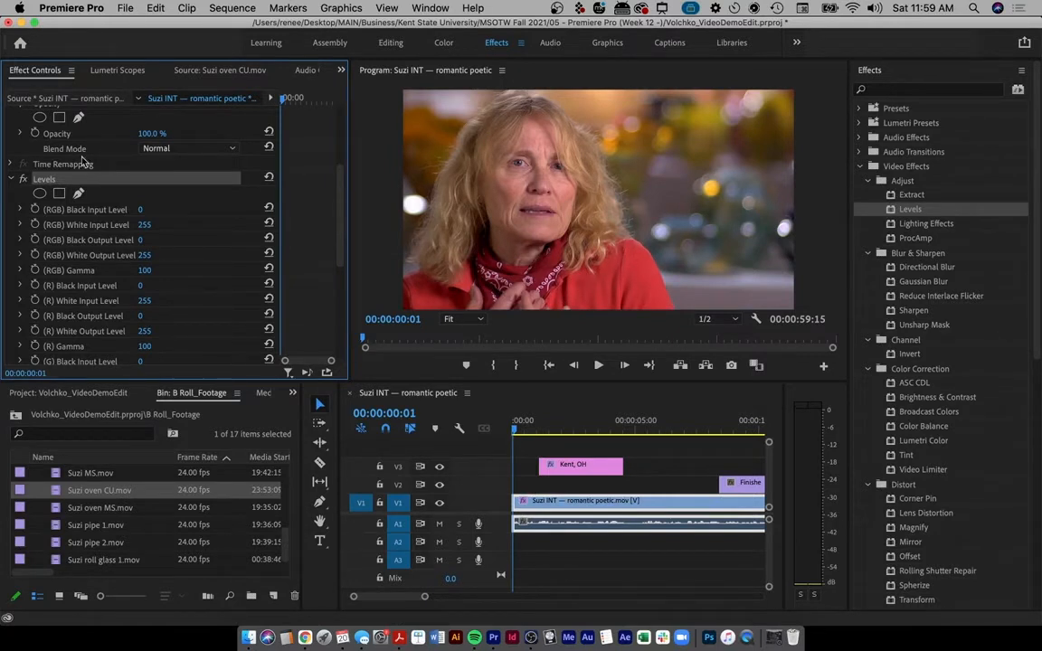
- Set Levels RGB Black Input 79, R Gamma 532 and R Black Output 125 for a red tint
{"action": "left_click_drag", "start_coordinate": [140, 209], "coordinate": [212, 209]}
{"action": "mouse_move", "coordinate": [140, 286]}
{"action": "left_mouse_down"}
{"action": "mouse_move", "coordinate": [215, 286]}
{"action": "mouse_move", "coordinate": [140, 286]}
{"action": "left_mouse_up"}
{"action": "left_click_drag", "start_coordinate": [144, 346], "coordinate": [262, 346]}
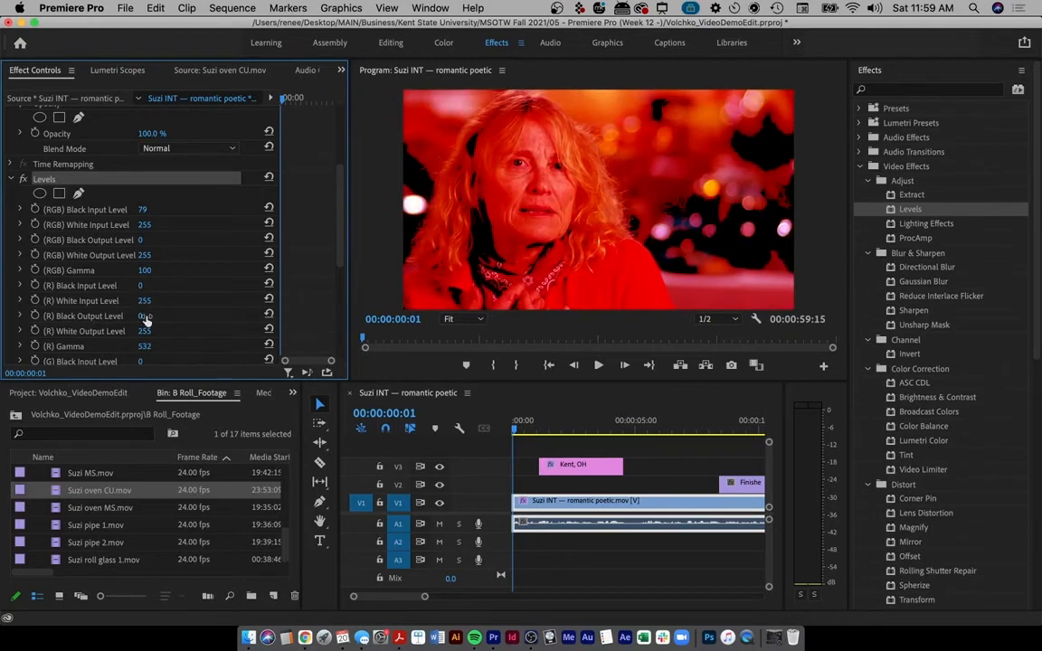
{"action": "left_click_drag", "start_coordinate": [140, 316], "coordinate": [208, 316]}
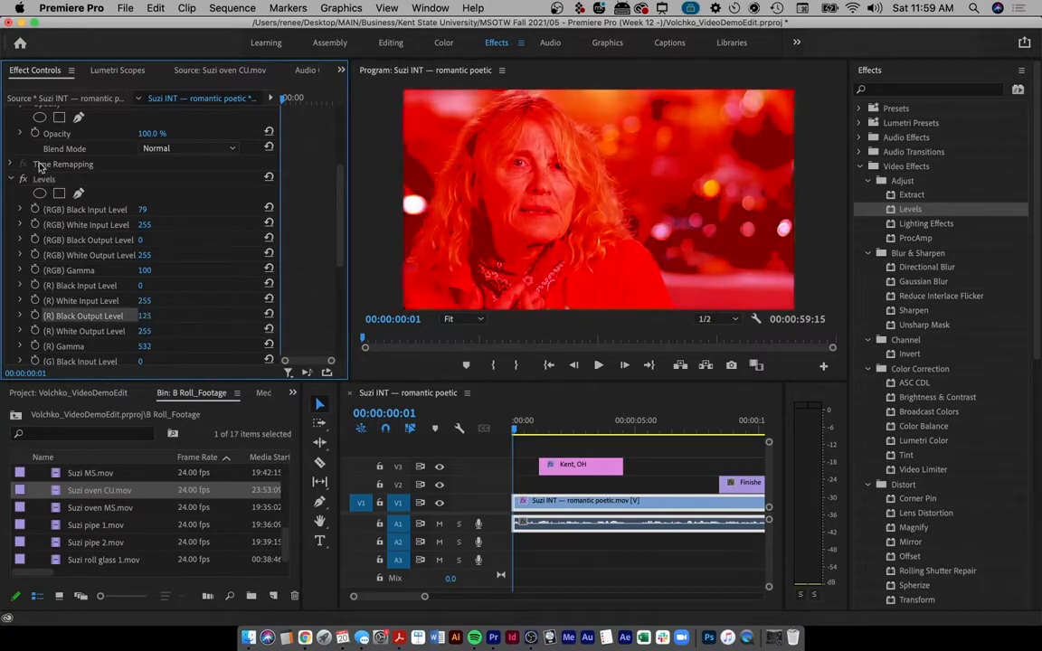
- Toggle the Levels effect off and on to compare against the original colours
{"action": "left_click", "coordinate": [47, 180]}
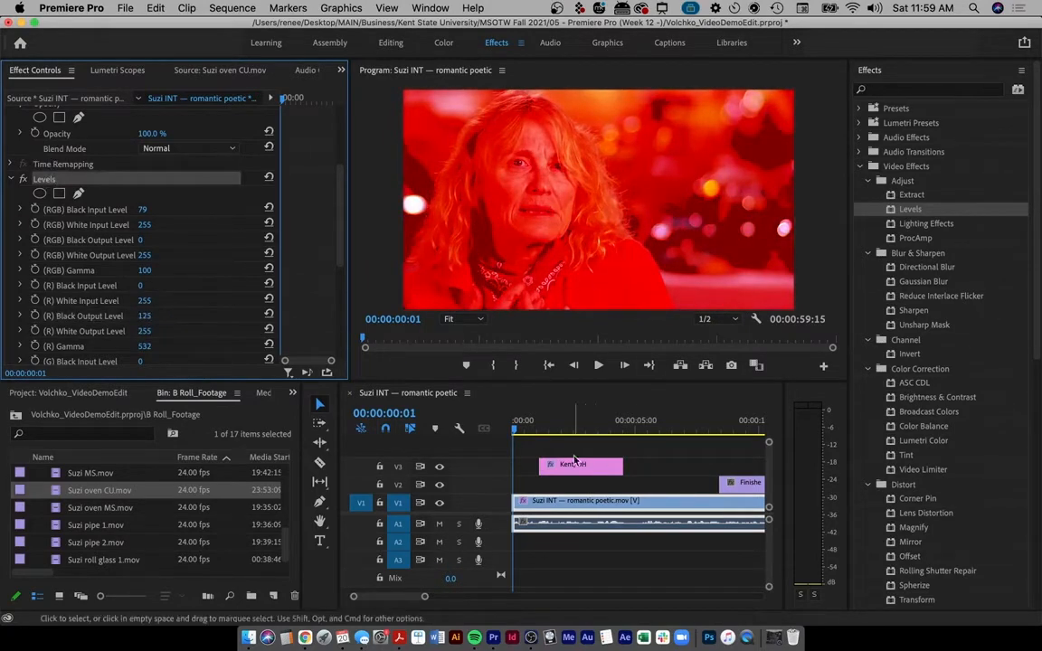
{"action": "left_click", "coordinate": [23, 179]}
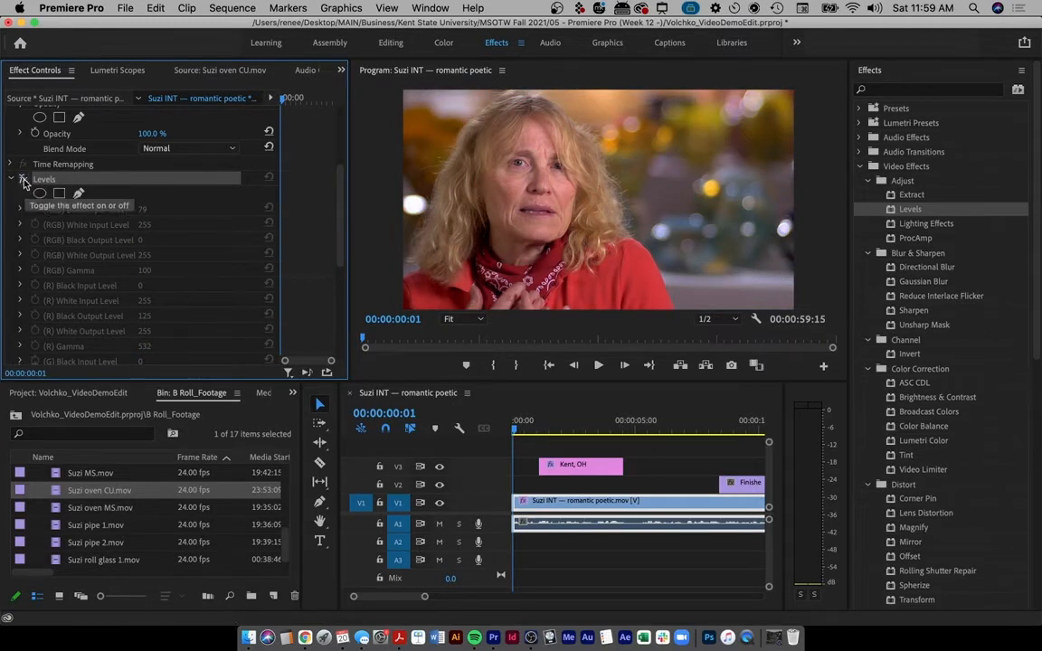
{"action": "left_click", "coordinate": [23, 179]}
{"action": "left_click", "coordinate": [22, 179]}
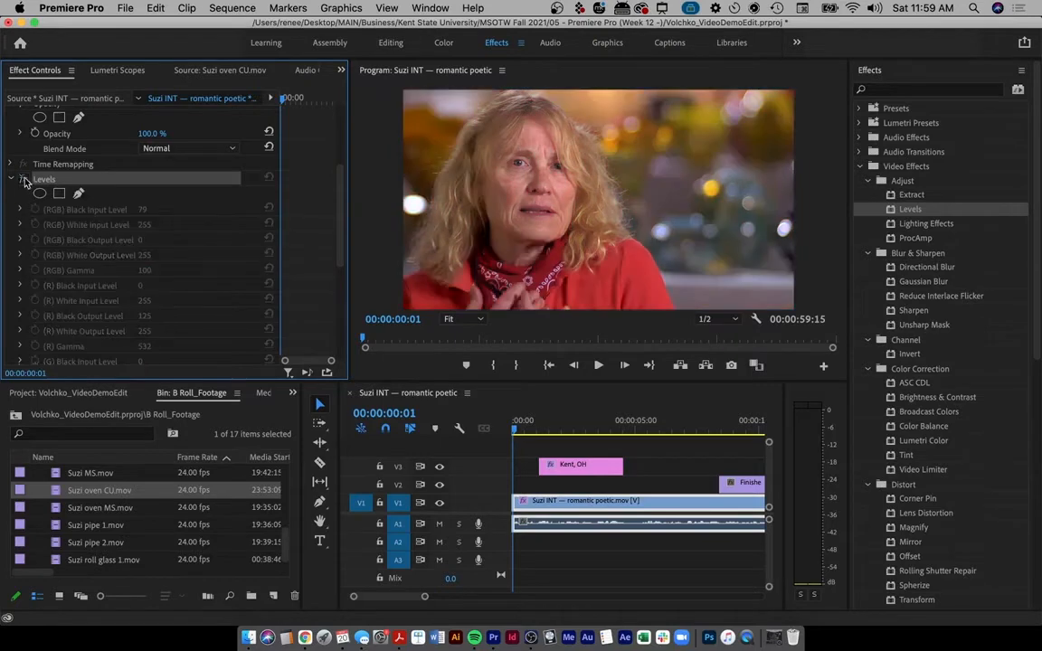
{"action": "left_click", "coordinate": [23, 179]}
{"action": "left_click", "coordinate": [22, 179]}
{"action": "left_click", "coordinate": [22, 180]}
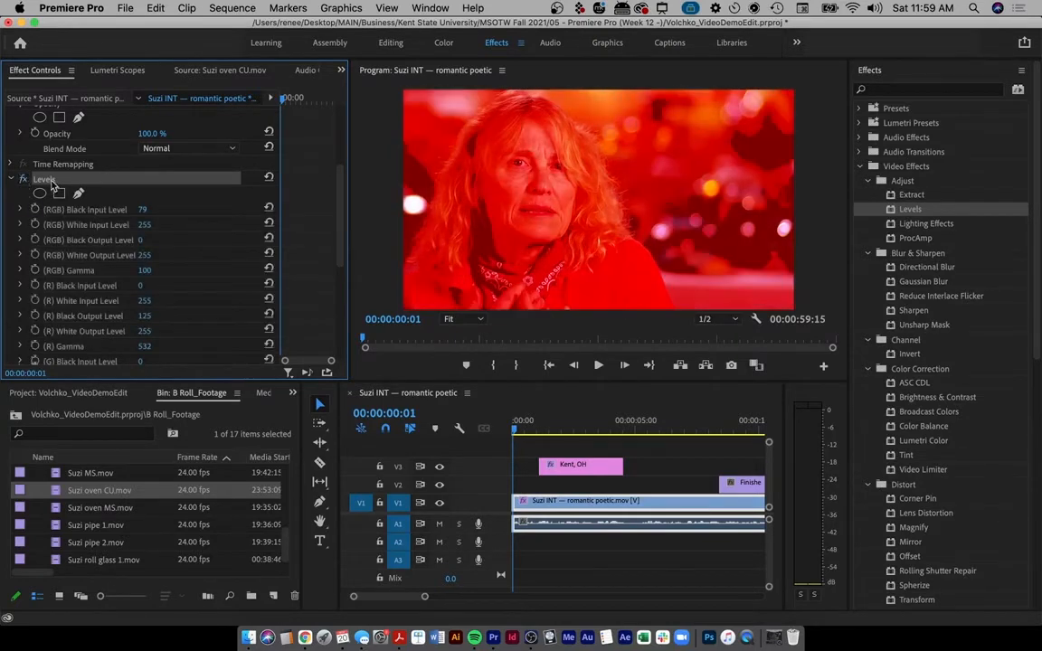
- Delete the Levels effect from the interview clip and search the Effects list for 'cross'
{"action": "key", "text": "Delete"}
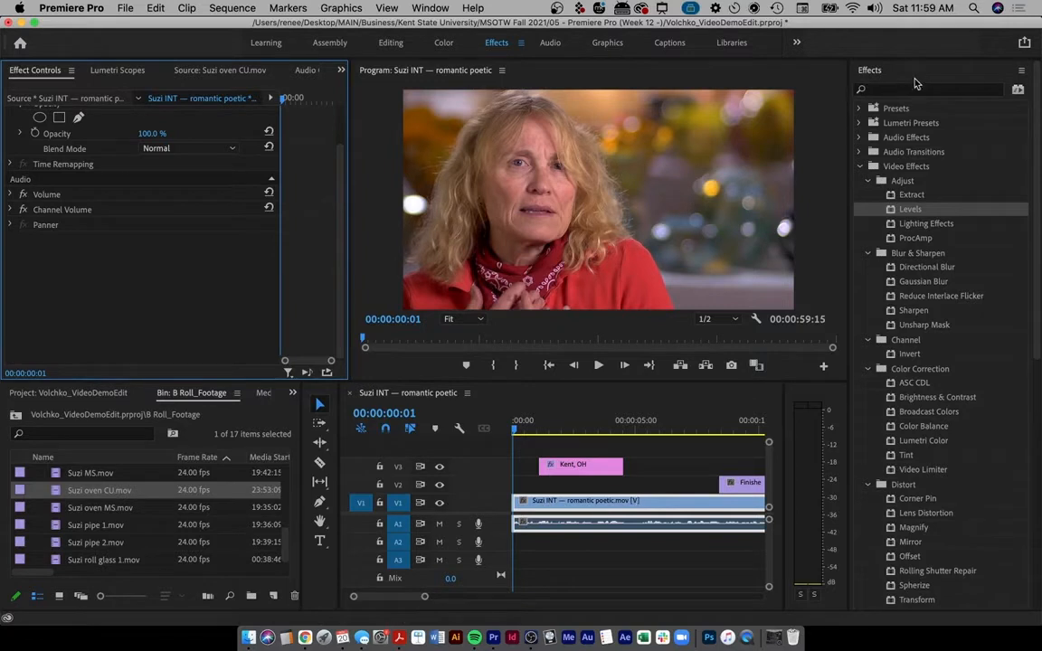
{"action": "scroll", "coordinate": [954, 276], "scroll_direction": "down", "scroll_amount": 2}
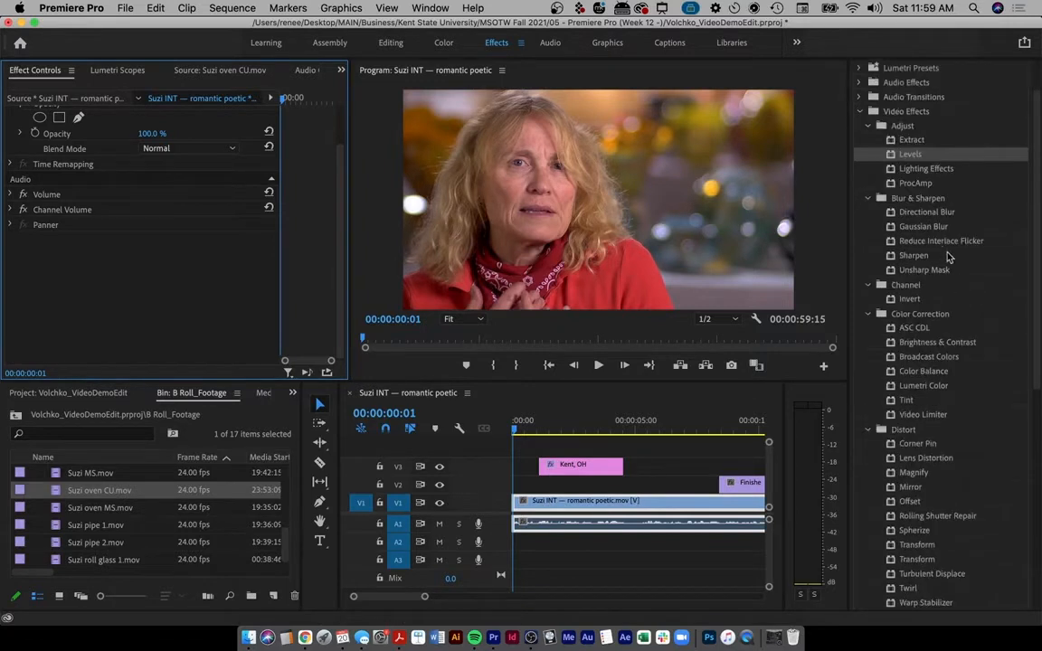
{"action": "scroll", "coordinate": [964, 315], "scroll_direction": "up", "scroll_amount": 2}
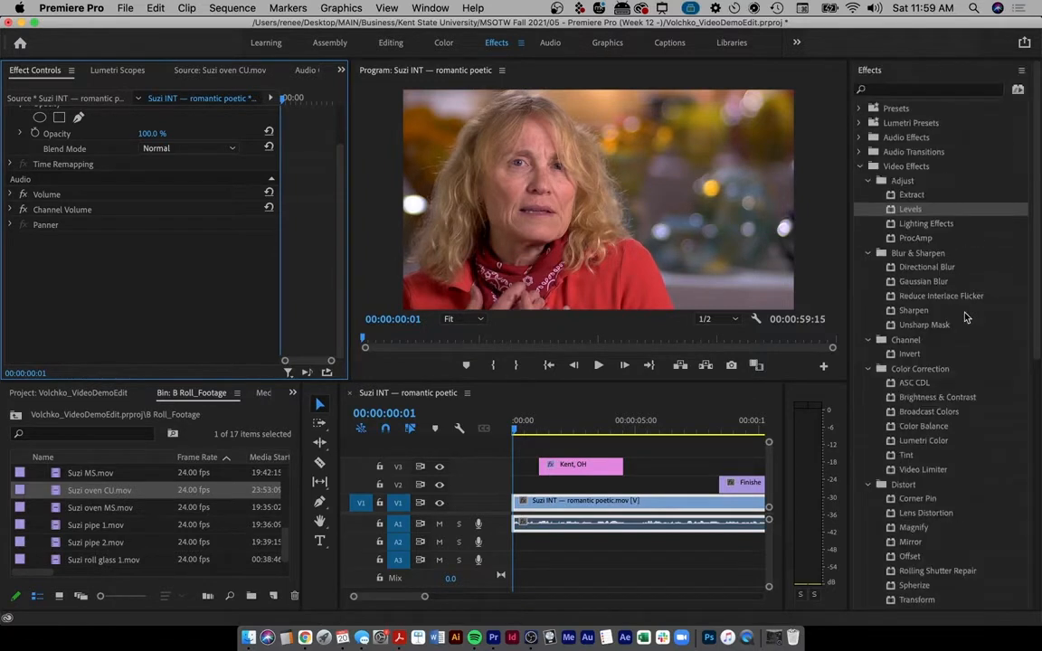
{"action": "left_click", "coordinate": [877, 89]}
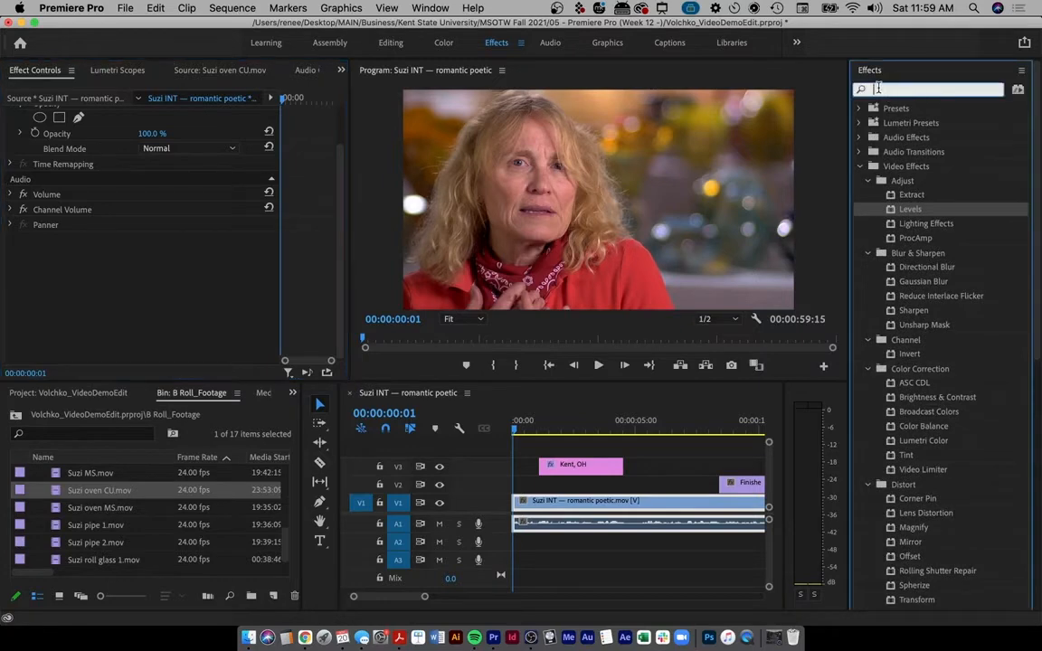
{"action": "type", "text": "cross"}
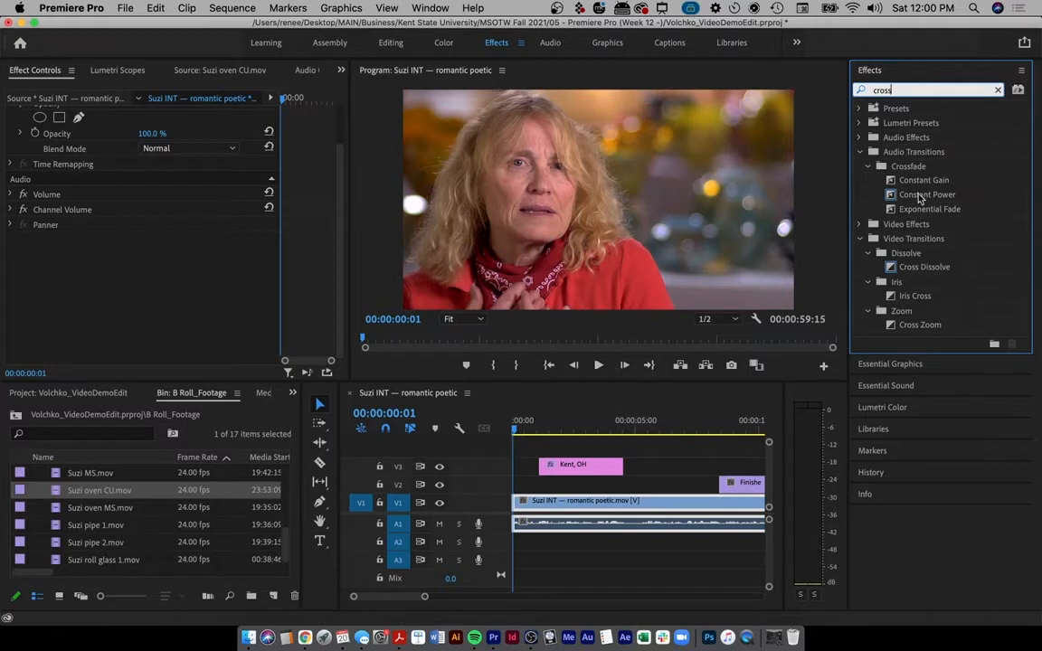
- Play the sequence from 00:00:00:13 to review the opening lower third
{"action": "left_click", "coordinate": [525, 425]}
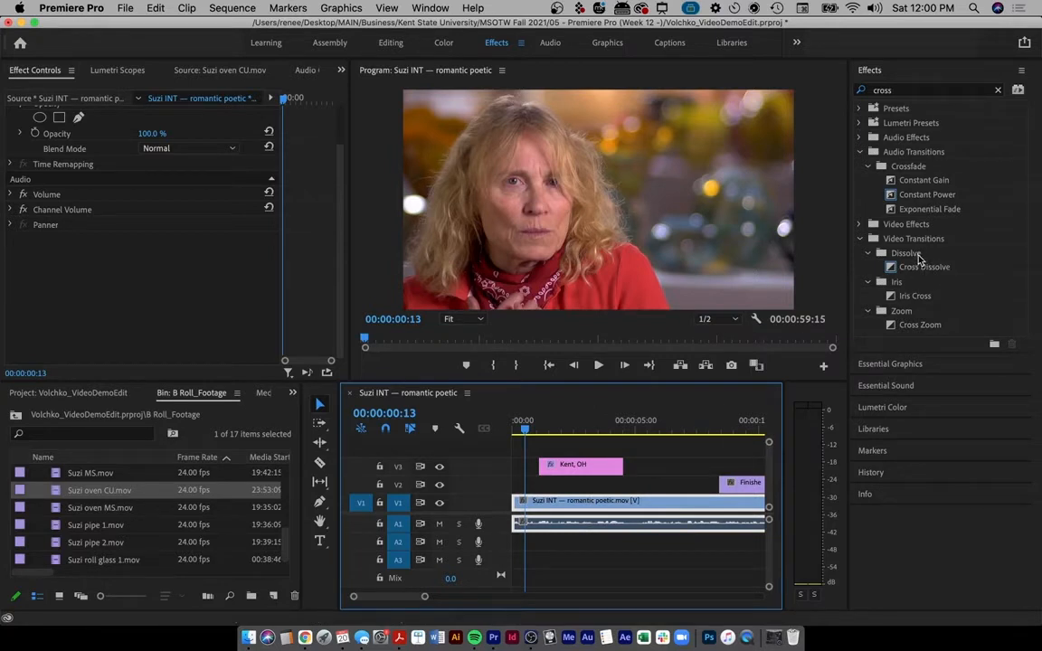
{"action": "key", "text": "ctrl+a"}
{"action": "mouse_move", "coordinate": [952, 258]}
{"action": "left_mouse_down"}
{"action": "mouse_move", "coordinate": [876, 264]}
{"action": "mouse_move", "coordinate": [923, 255]}
{"action": "left_mouse_up"}
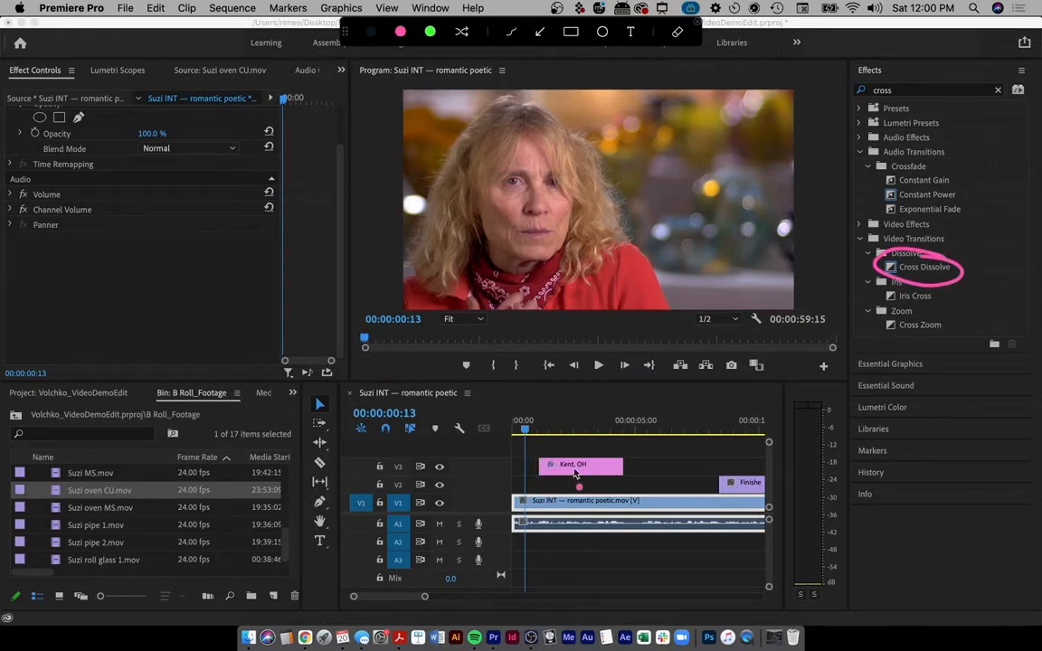
{"action": "key", "text": "Escape"}
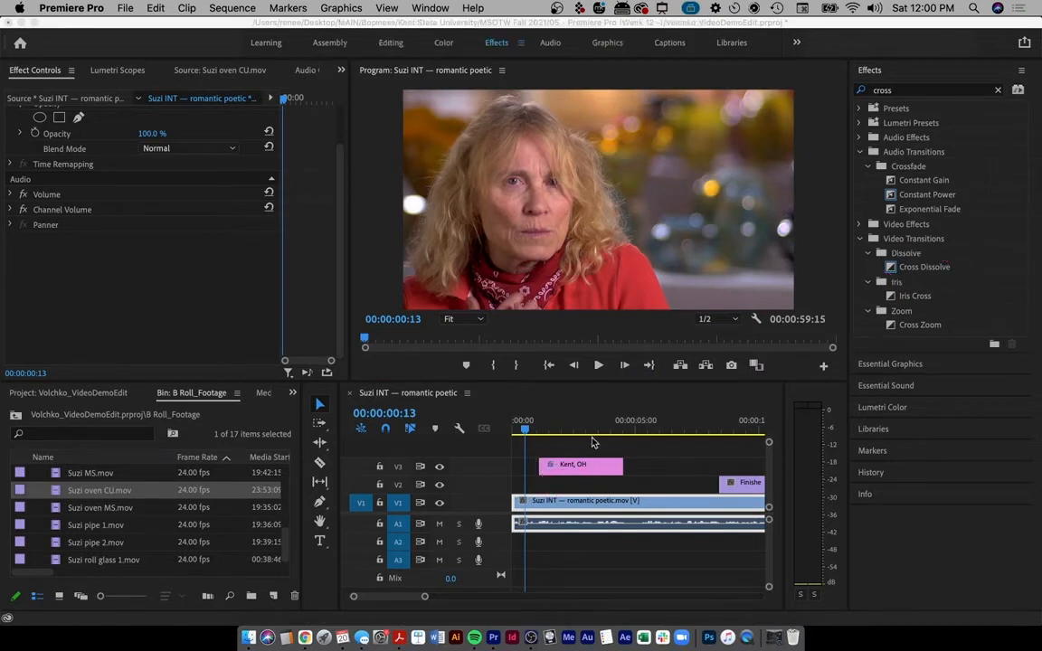
{"action": "left_click", "coordinate": [592, 443]}
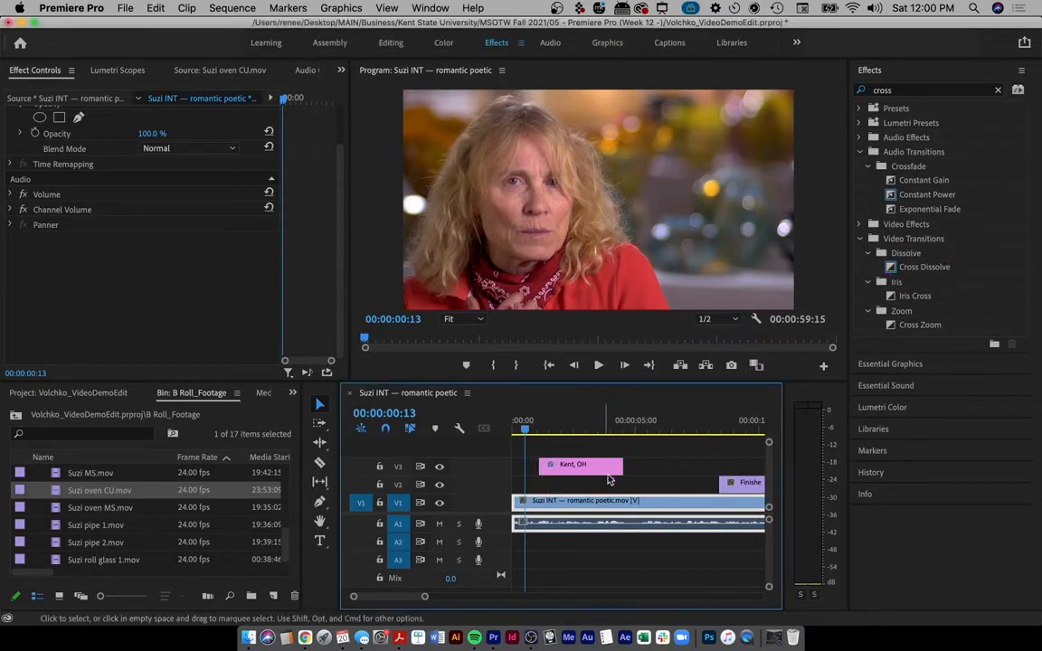
{"action": "key", "text": "space"}
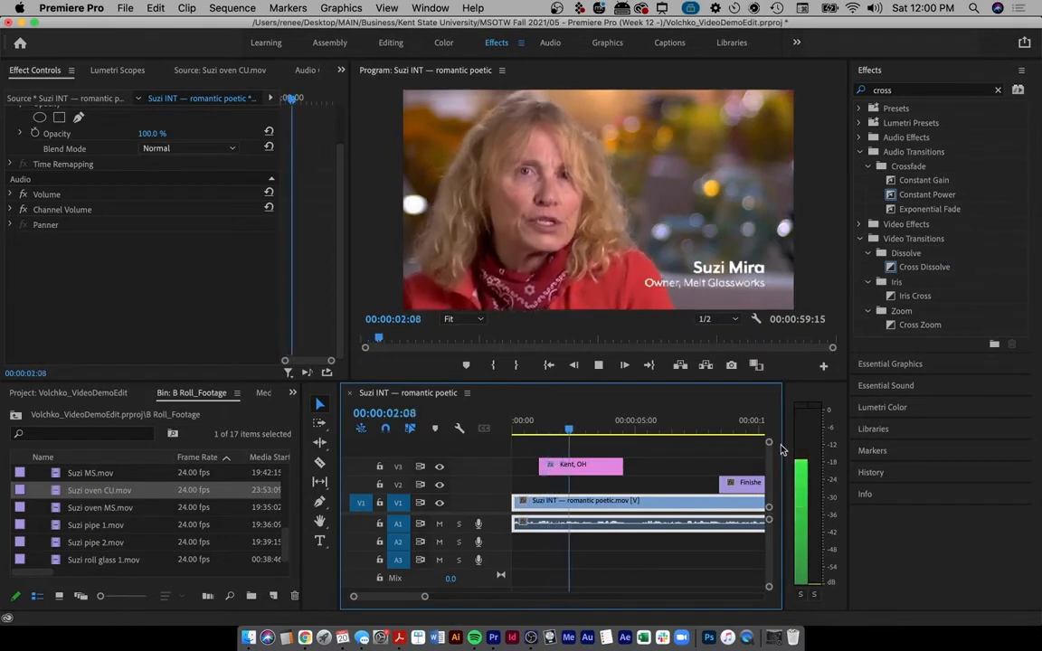
{"action": "key", "text": "space"}
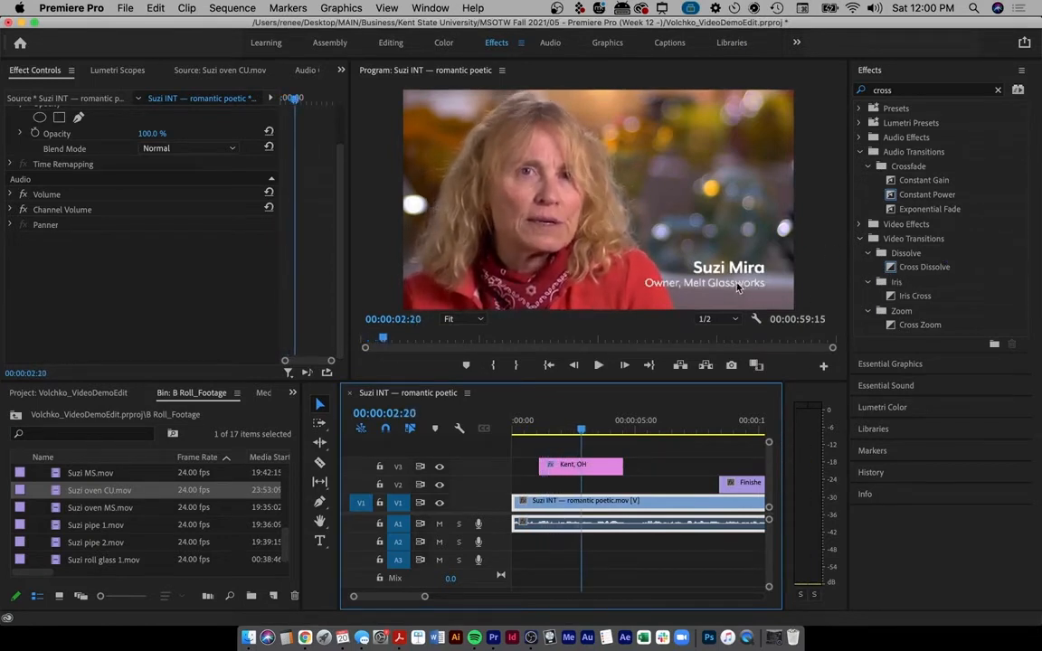
- Add a Cross Dissolve to the start of the Kent, OH title and play it back
{"action": "left_click_drag", "start_coordinate": [896, 271], "coordinate": [548, 470]}
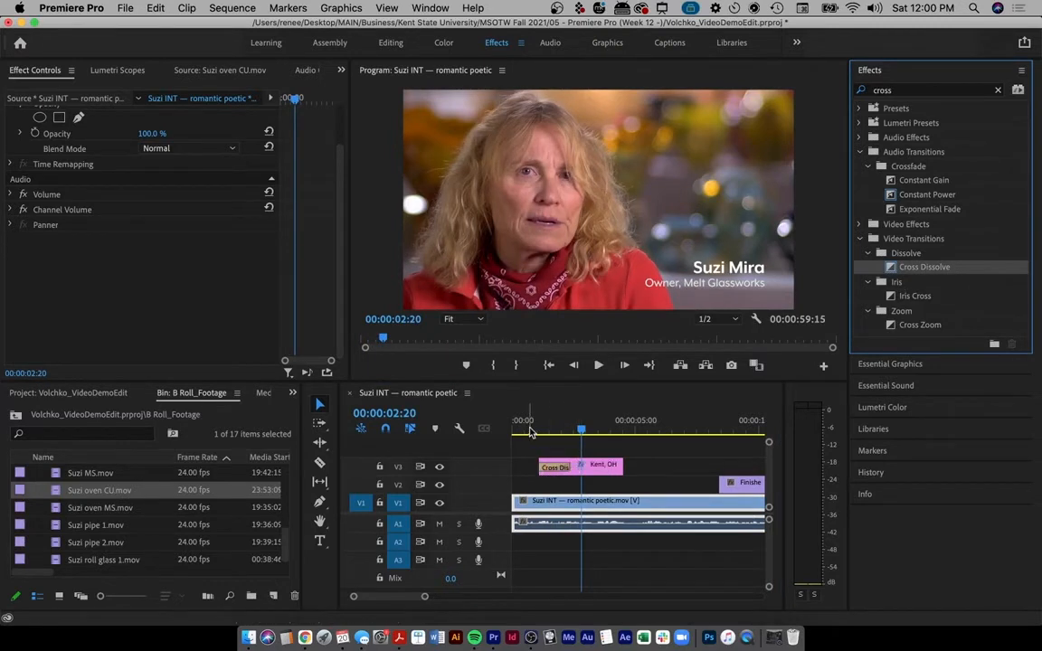
{"action": "mouse_move", "coordinate": [531, 432]}
{"action": "left_mouse_down"}
{"action": "mouse_move", "coordinate": [563, 430]}
{"action": "mouse_move", "coordinate": [541, 428]}
{"action": "left_mouse_up"}
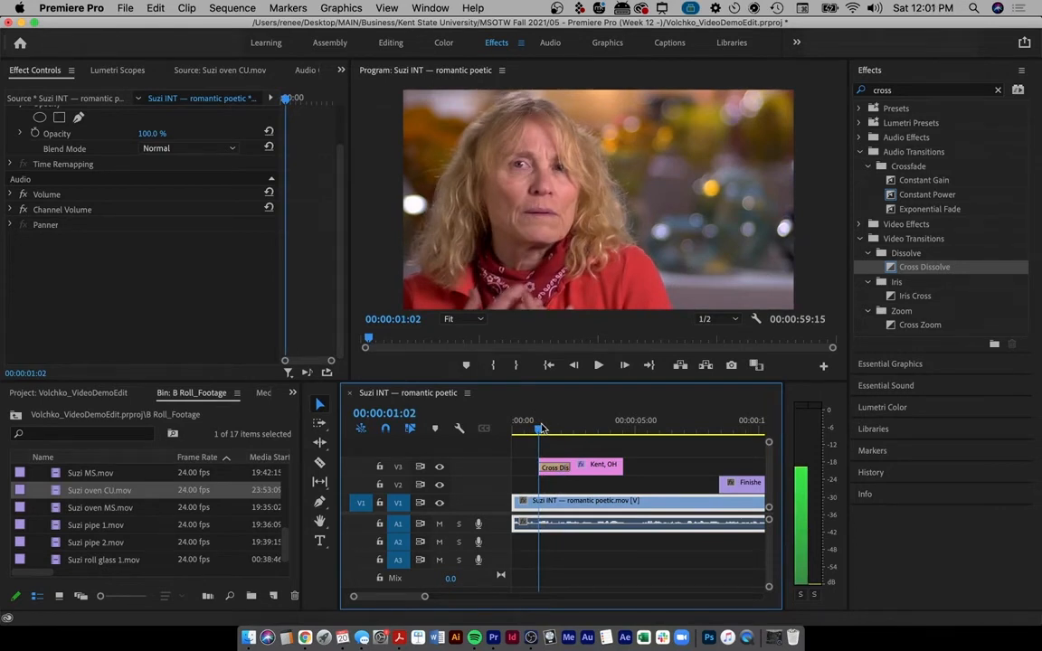
{"action": "left_click_drag", "start_coordinate": [540, 429], "coordinate": [585, 429]}
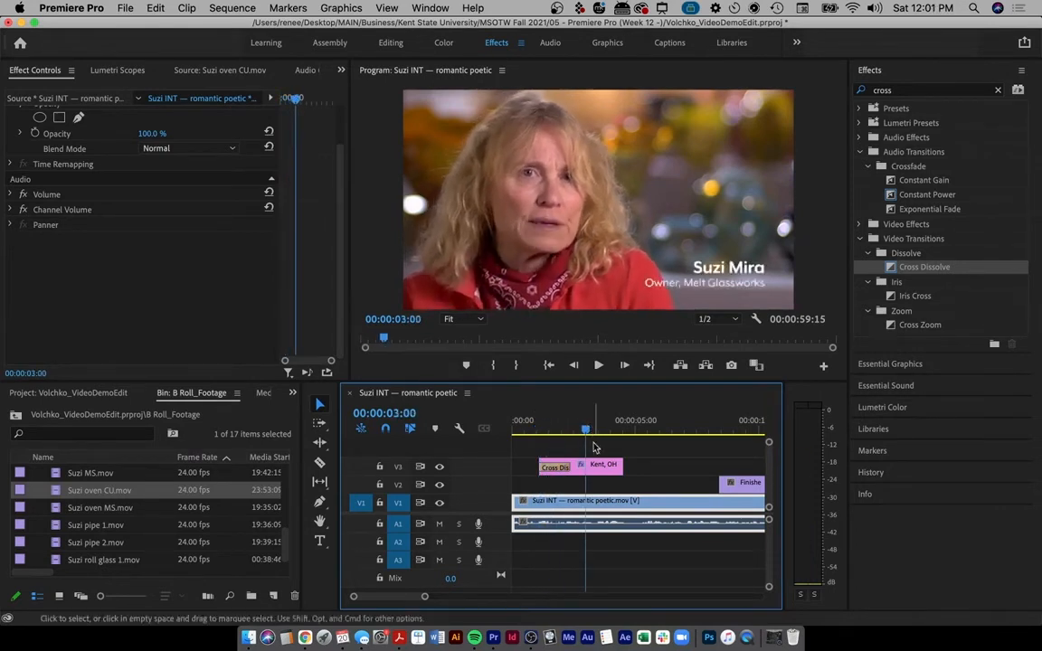
{"action": "left_click", "coordinate": [535, 426]}
{"action": "key", "text": "space"}
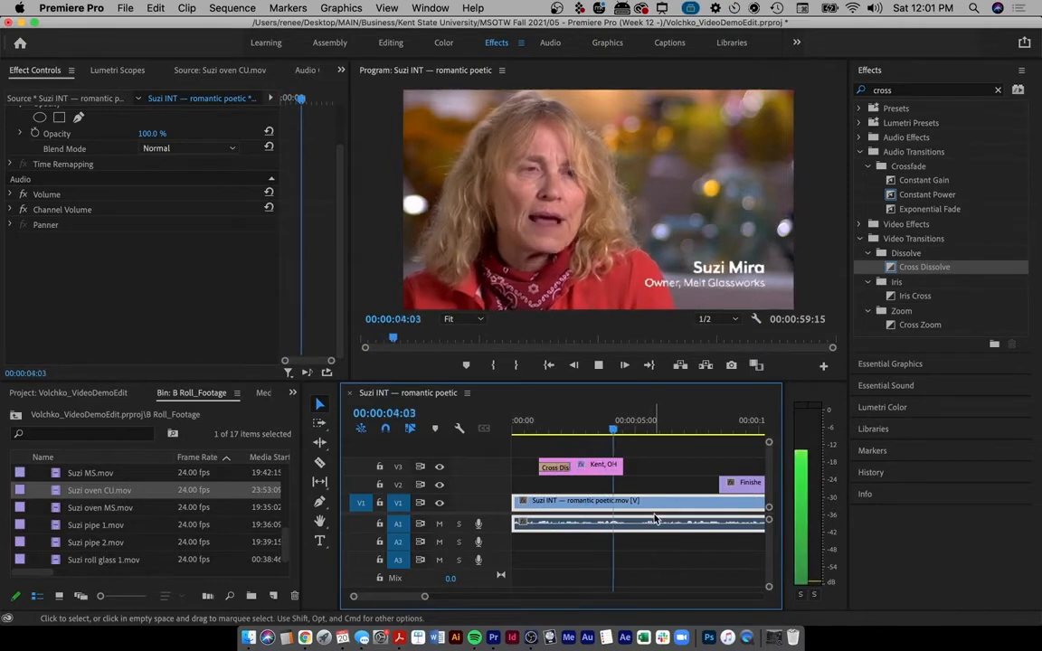
{"action": "key", "text": "space"}
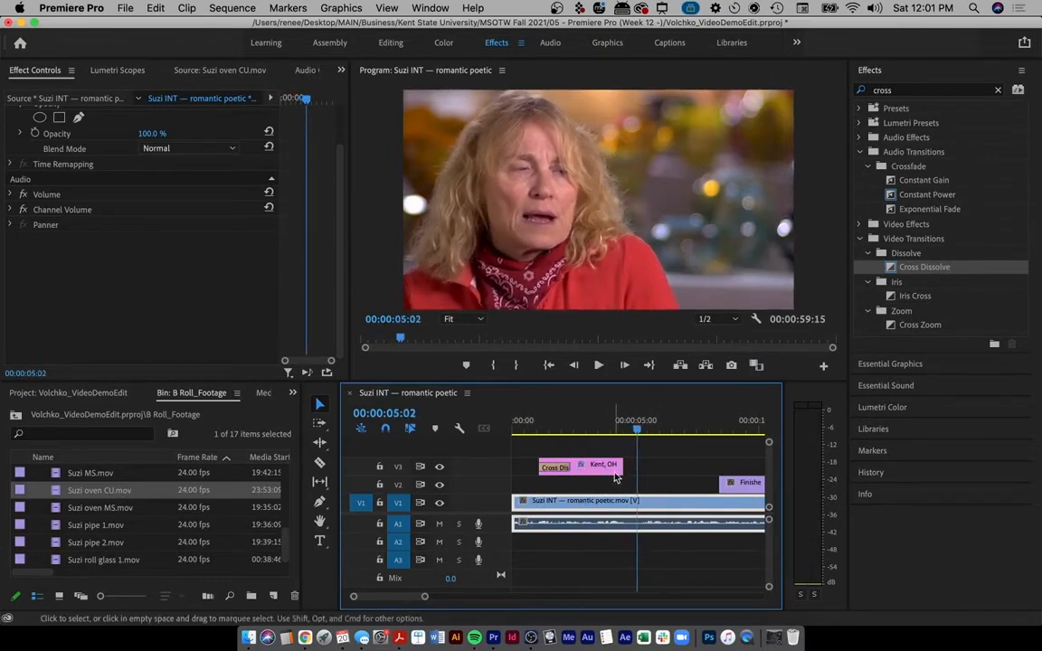
- Lengthen the Kent, OH title slightly and add a Cross Dissolve to its end, then preview
{"action": "left_click_drag", "start_coordinate": [622, 466], "coordinate": [636, 466]}
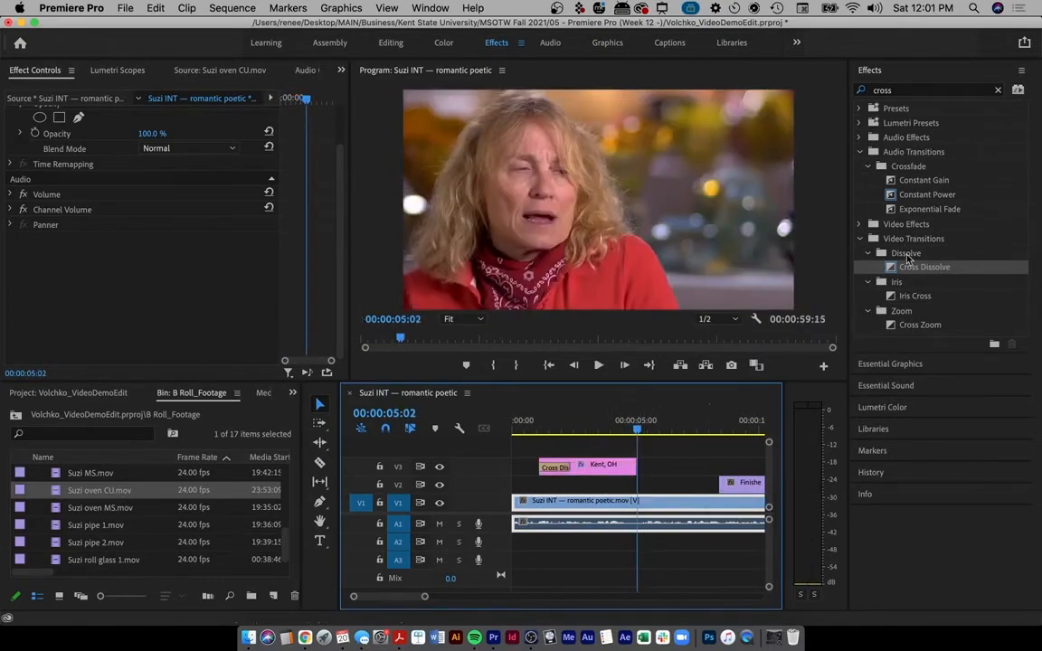
{"action": "left_click_drag", "start_coordinate": [907, 260], "coordinate": [624, 466]}
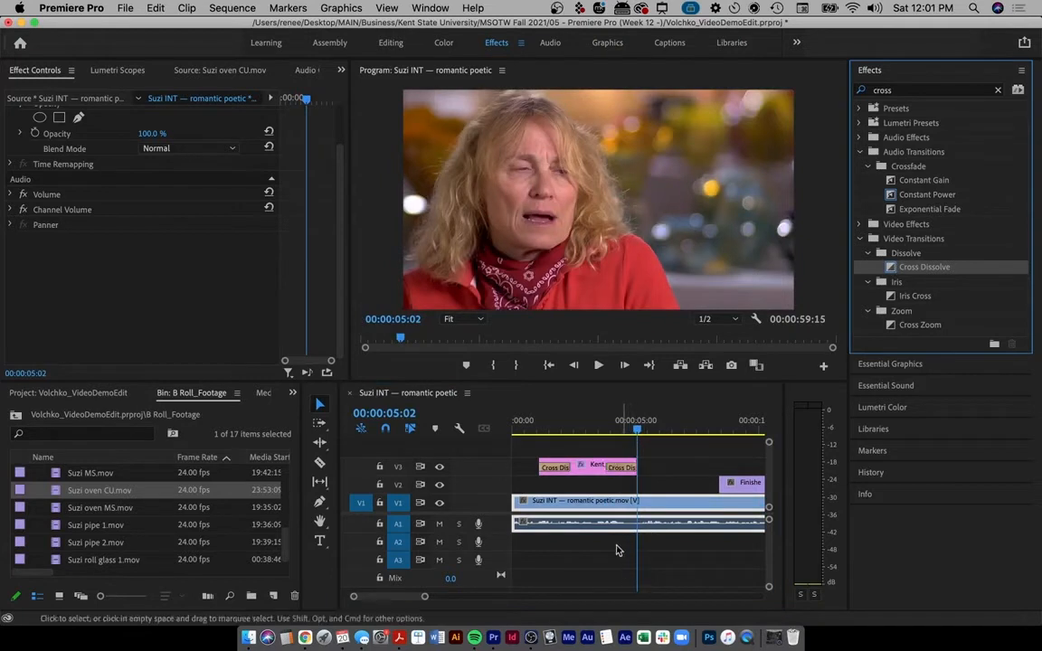
{"action": "left_click", "coordinate": [532, 422]}
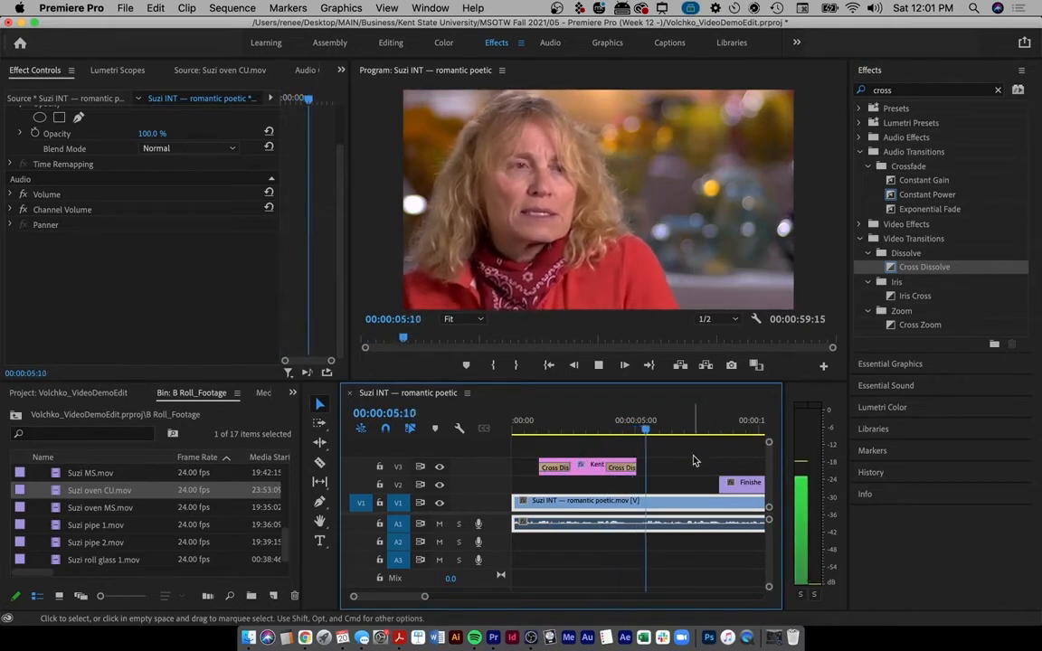
{"action": "key", "text": "space"}
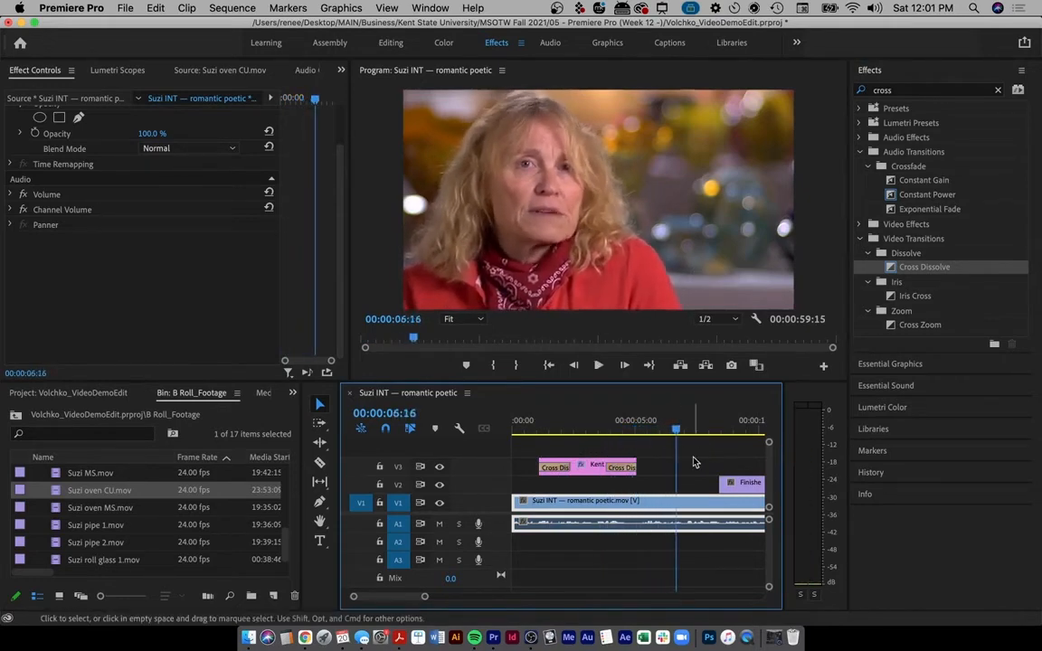
- Add a Cross Dissolve to the start of Finished glass pan 1 and preview the cut
{"action": "scroll", "coordinate": [693, 463], "scroll_direction": "down", "scroll_amount": 5}
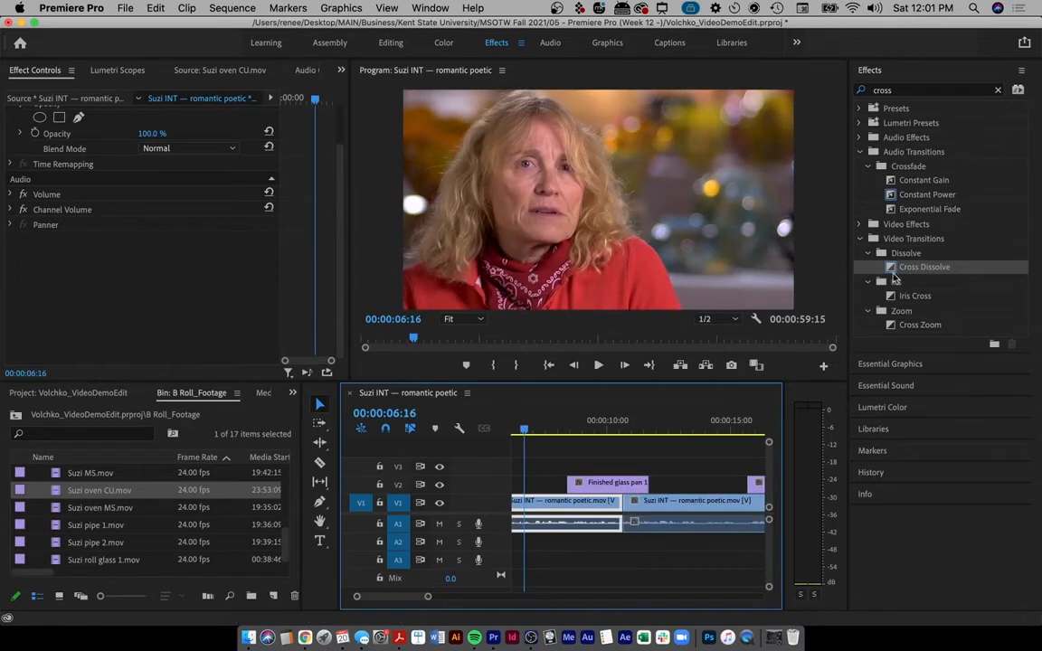
{"action": "left_click_drag", "start_coordinate": [923, 267], "coordinate": [896, 275]}
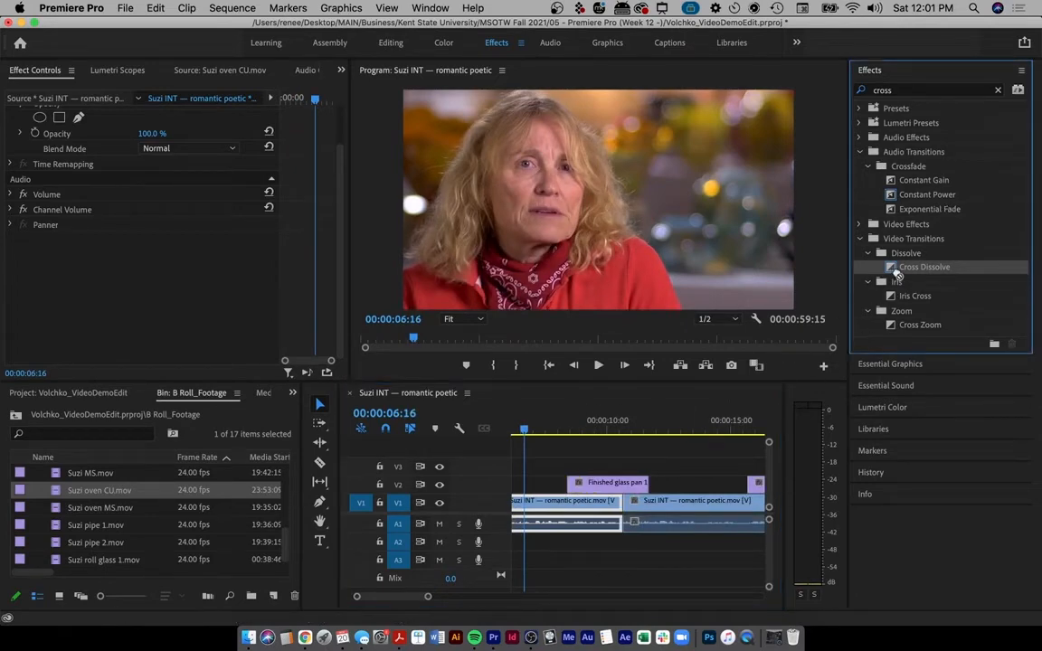
{"action": "left_click", "coordinate": [549, 427]}
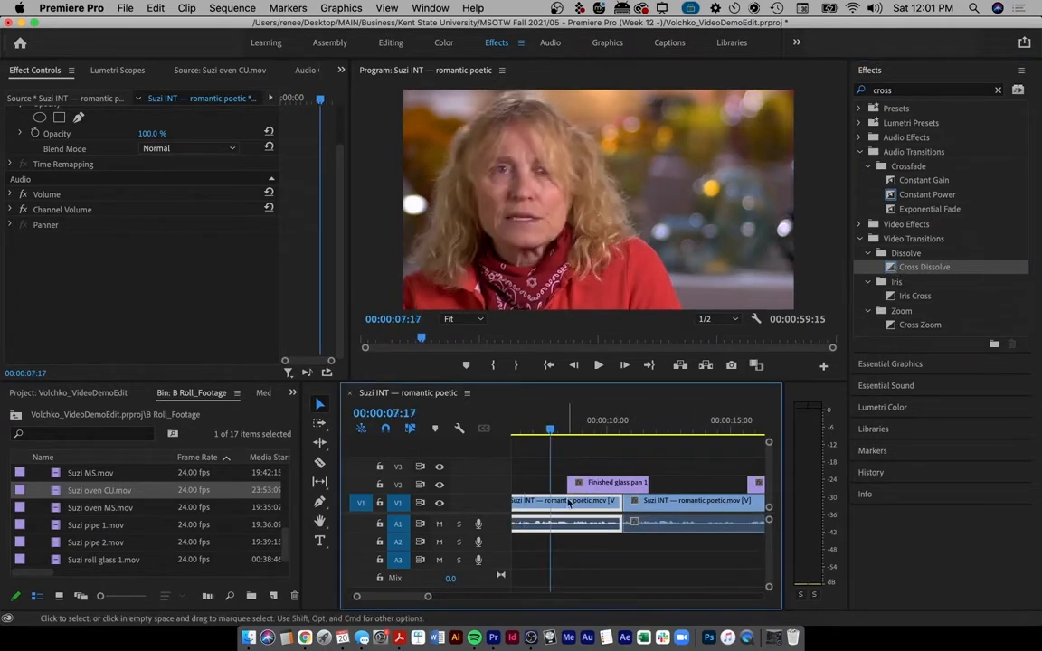
{"action": "key", "text": "space"}
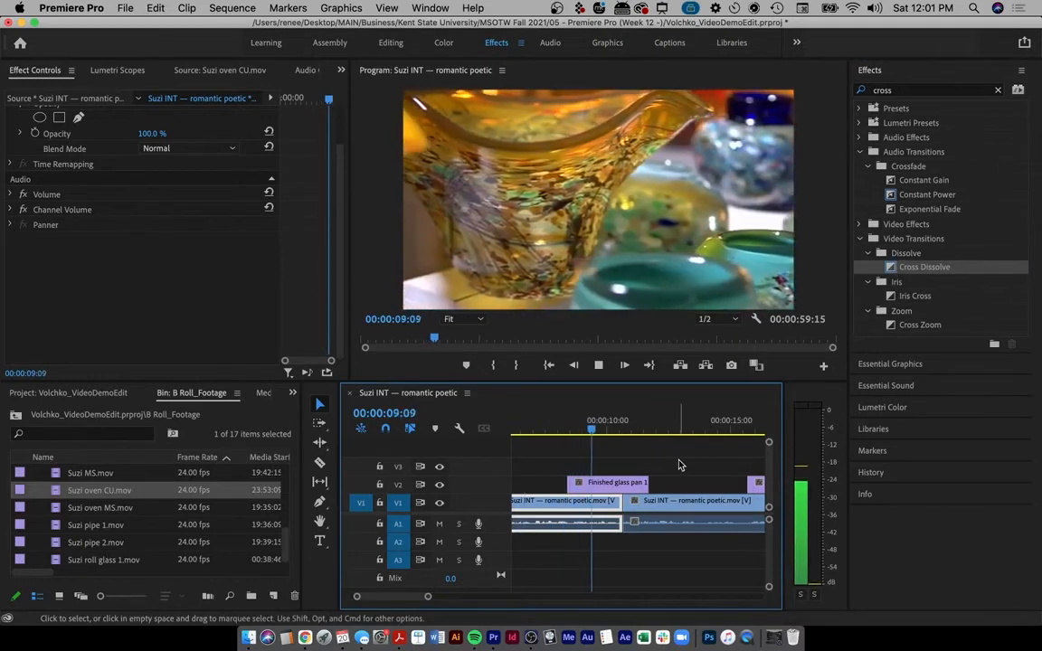
{"action": "key", "text": "space"}
{"action": "left_click_drag", "start_coordinate": [894, 269], "coordinate": [577, 486]}
{"action": "left_click", "coordinate": [551, 427]}
{"action": "key", "text": "space"}
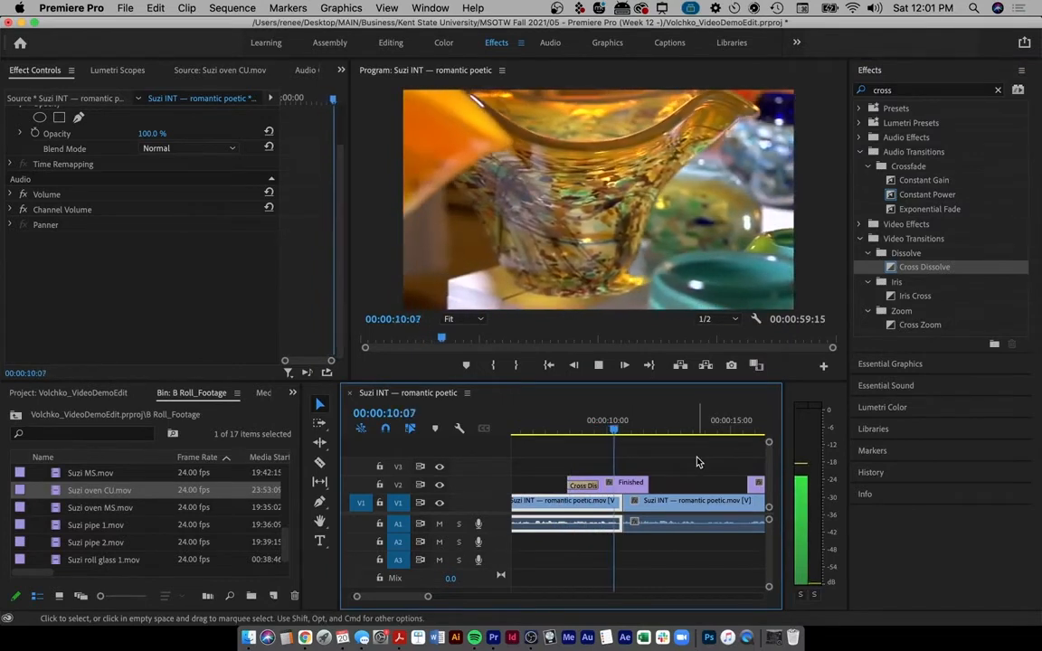
{"action": "key", "text": "space"}
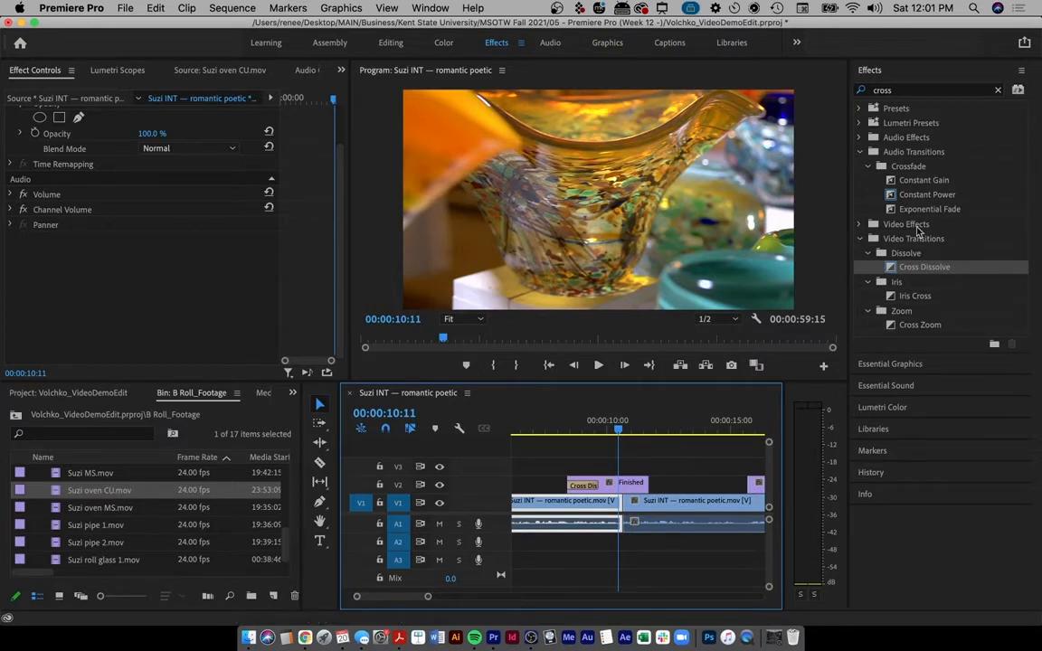
- Try a Cross Zoom on the start of the Molten clip, preview it, then delete it
{"action": "scroll", "coordinate": [708, 463], "scroll_direction": "down", "scroll_amount": 5}
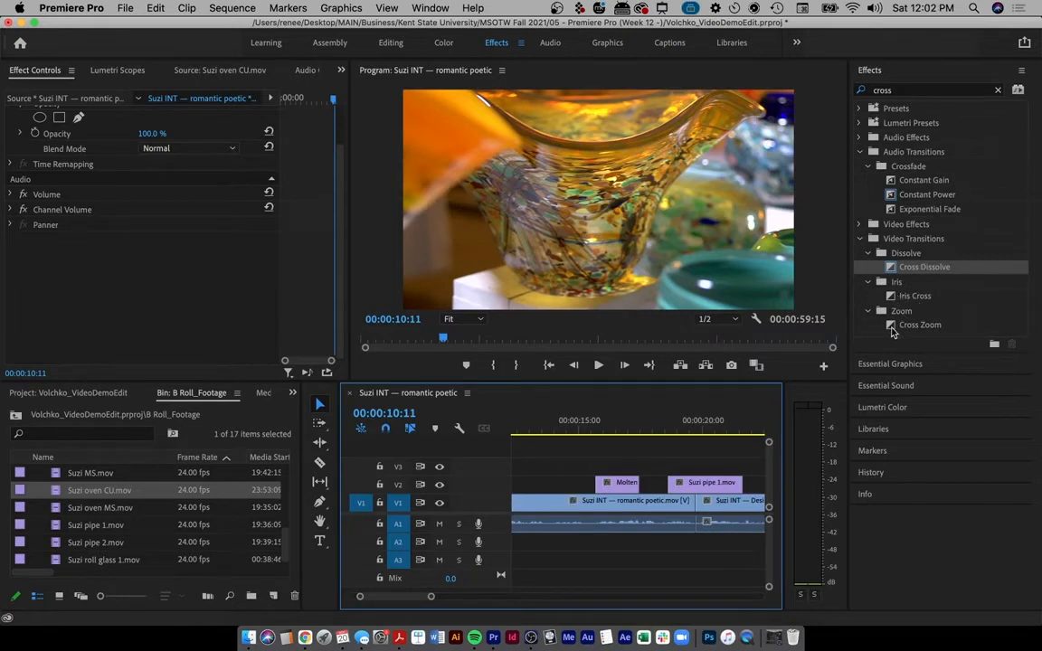
{"action": "left_click_drag", "start_coordinate": [891, 328], "coordinate": [744, 376]}
{"action": "left_click_drag", "start_coordinate": [895, 326], "coordinate": [608, 483]}
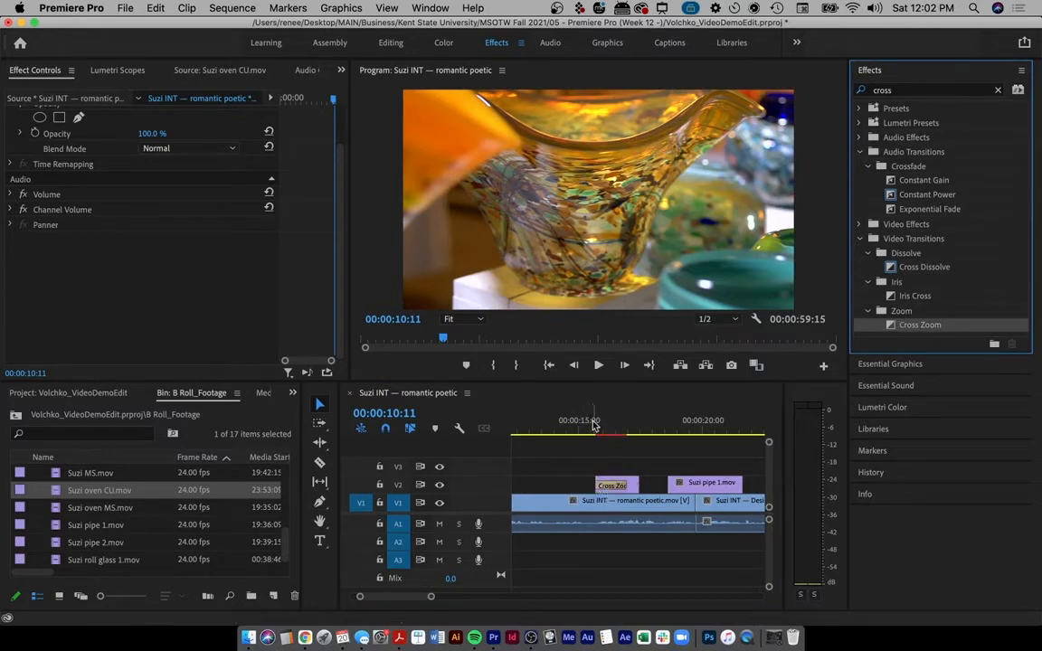
{"action": "left_click", "coordinate": [590, 427]}
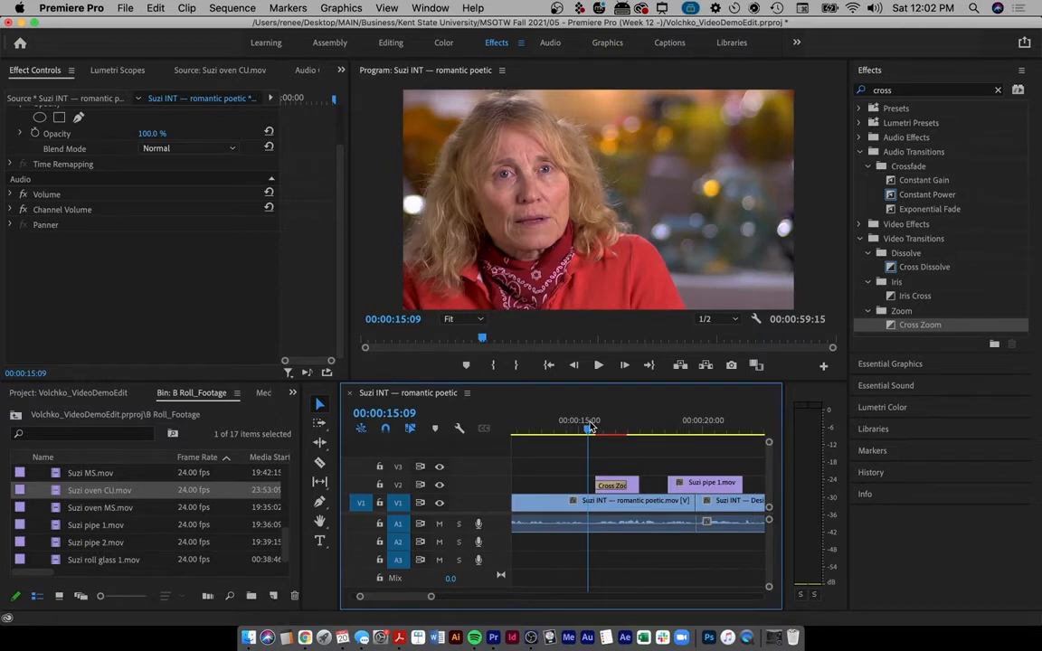
{"action": "key", "text": "space"}
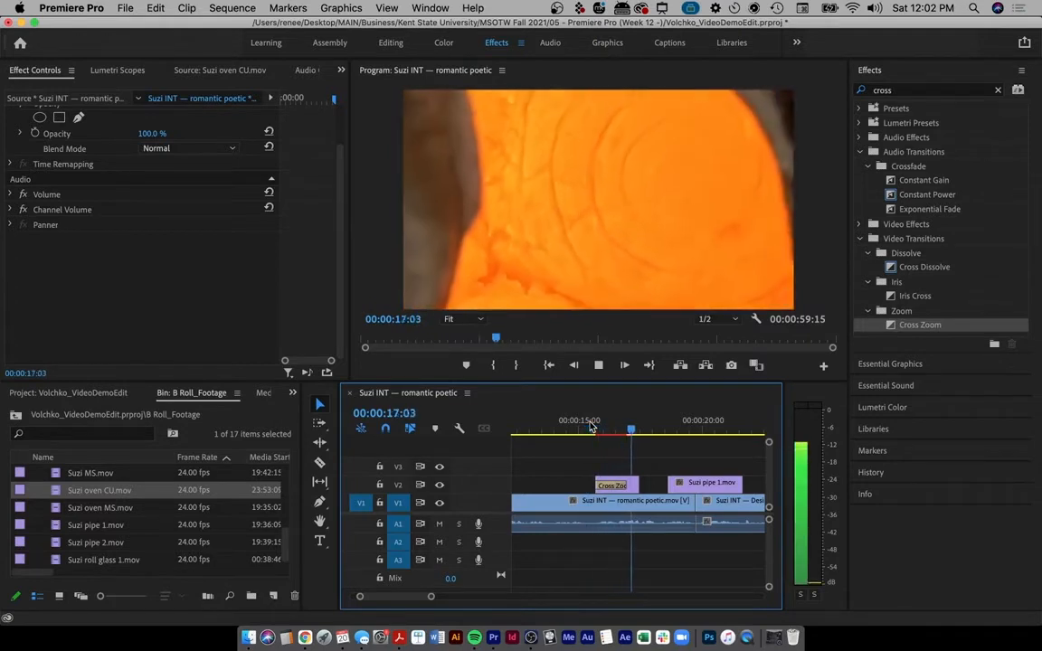
{"action": "key", "text": "space"}
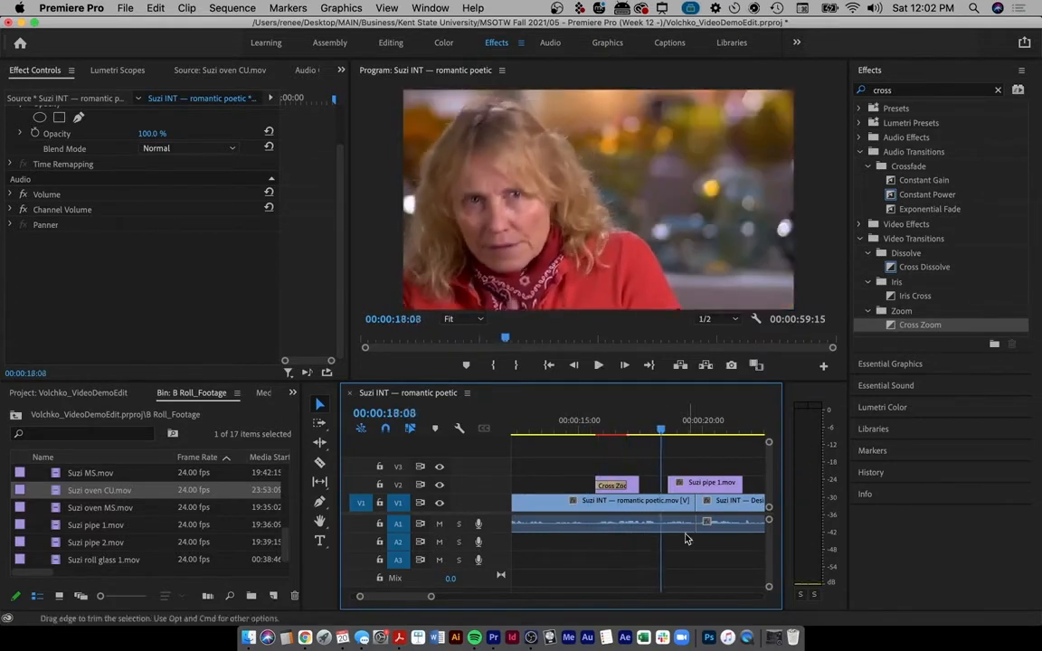
{"action": "left_click", "coordinate": [611, 486]}
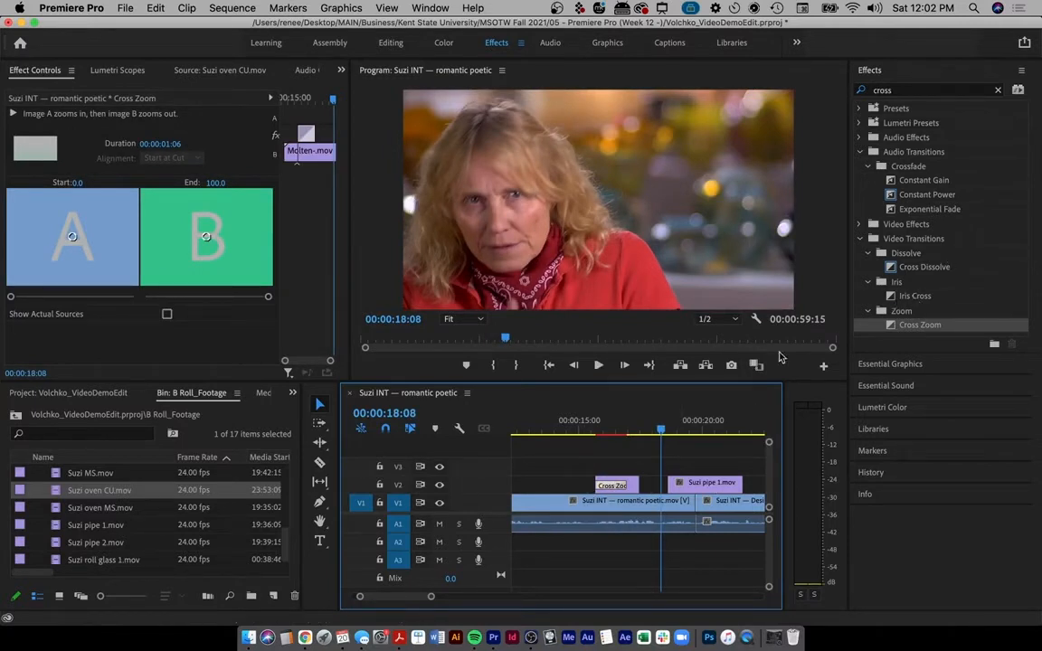
{"action": "key", "text": "Delete"}
- Try Iris Cross on the Molten clip's start, replay it twice, then remove it
{"action": "left_click_drag", "start_coordinate": [902, 299], "coordinate": [608, 484]}
{"action": "left_click", "coordinate": [588, 423]}
{"action": "key", "text": "space"}
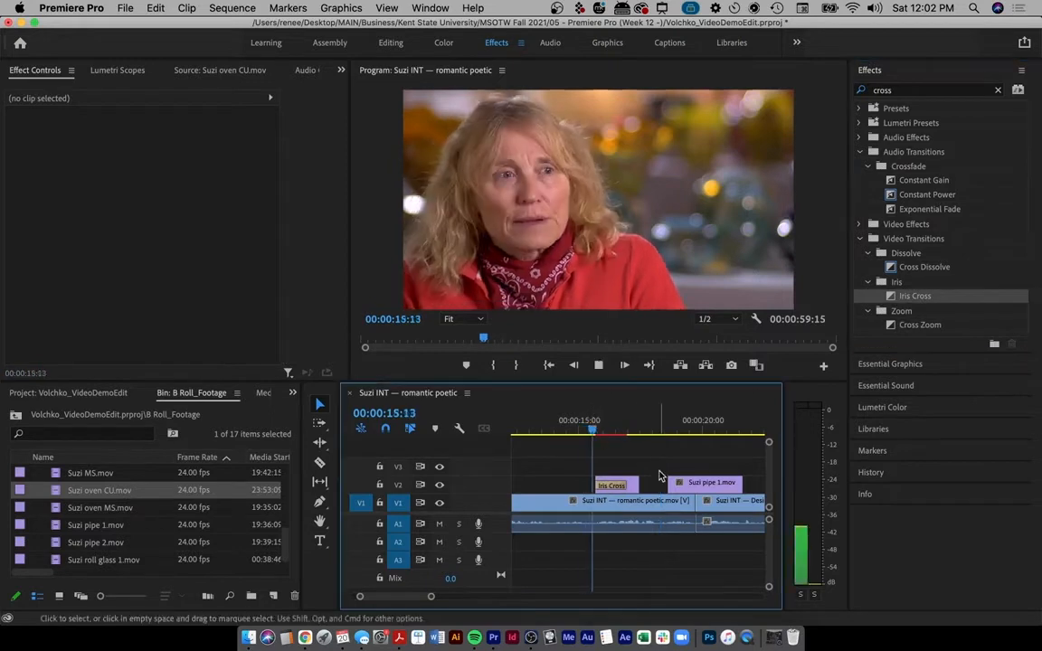
{"action": "key", "text": "space"}
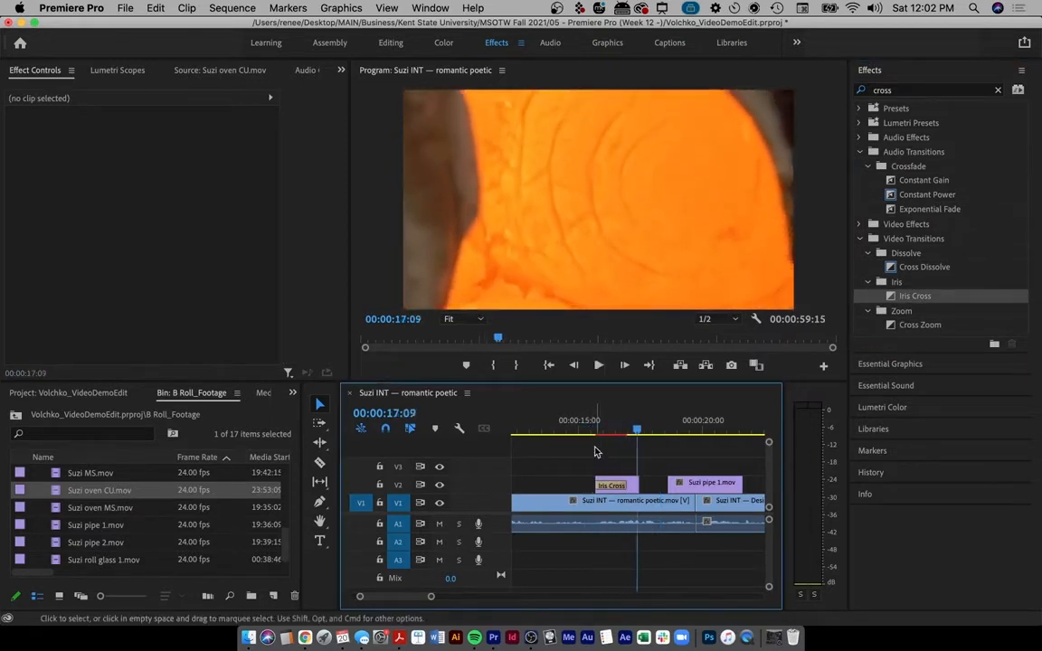
{"action": "left_click", "coordinate": [593, 423]}
{"action": "key", "text": "space"}
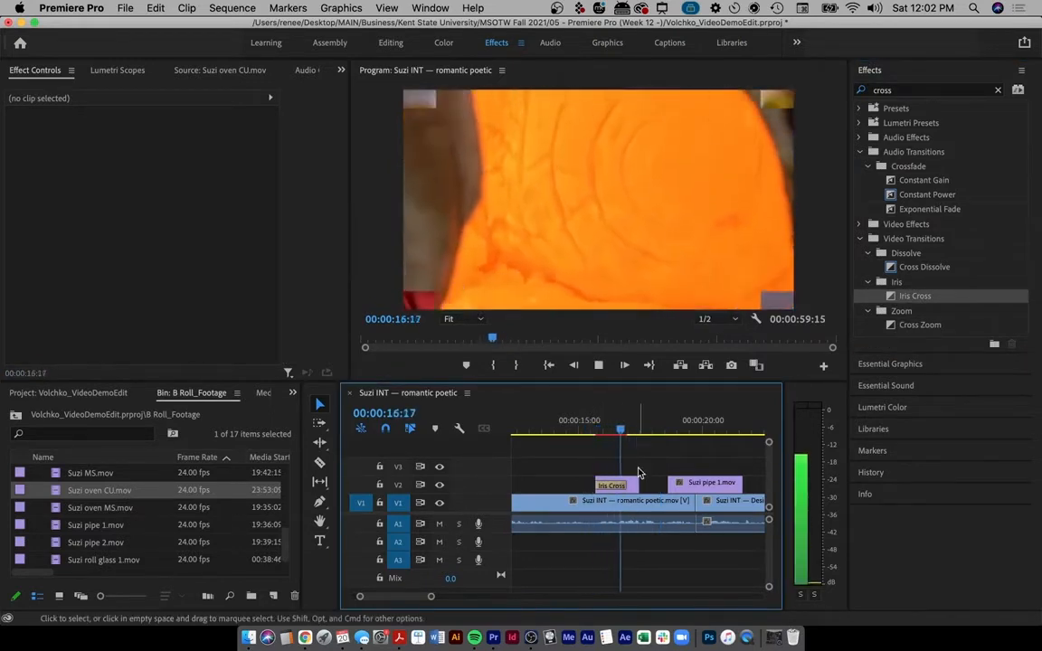
{"action": "key", "text": "space"}
{"action": "left_click", "coordinate": [608, 487]}
{"action": "key", "text": "BackSpace"}
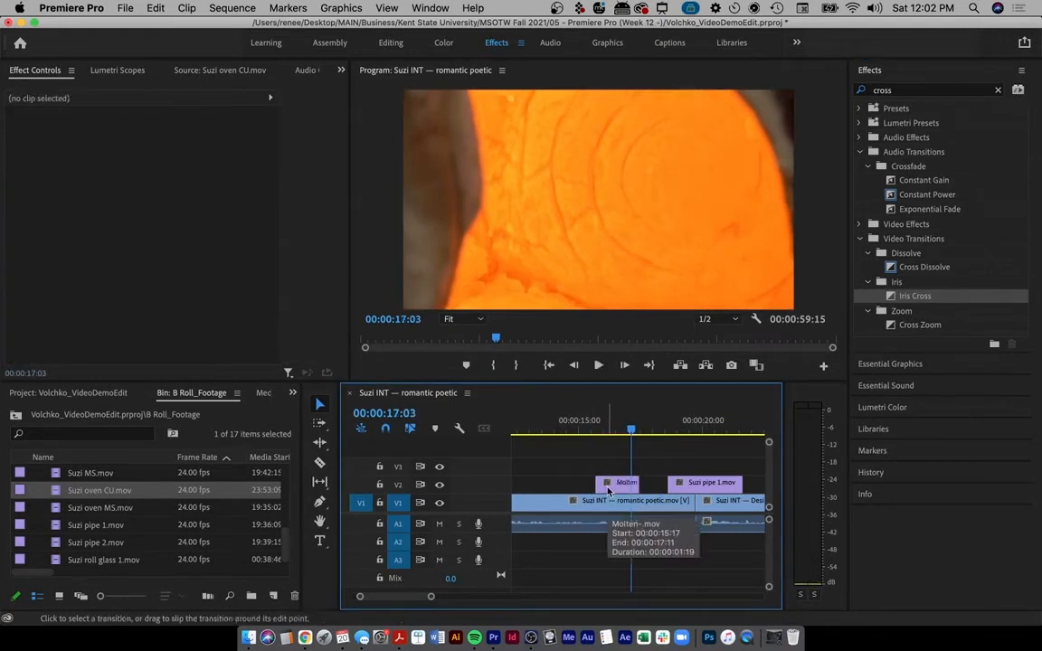
- Reapply Cross Zoom to the Molten clip for another preview, then delete it again
{"action": "left_click", "coordinate": [905, 325]}
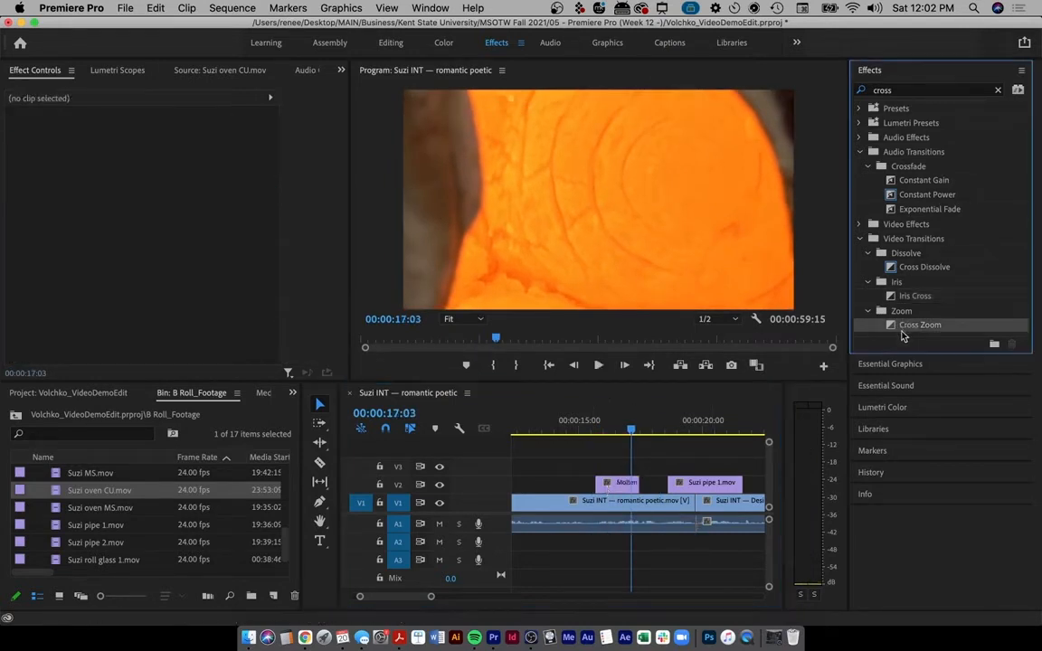
{"action": "left_click_drag", "start_coordinate": [850, 337], "coordinate": [603, 485]}
{"action": "left_click", "coordinate": [586, 429]}
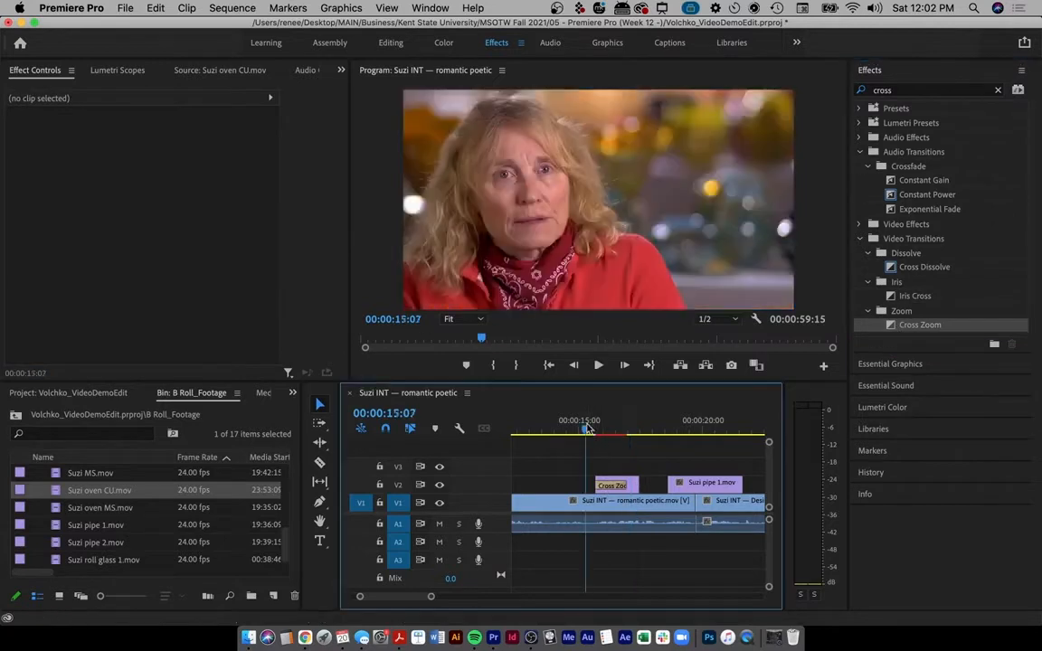
{"action": "key", "text": "space"}
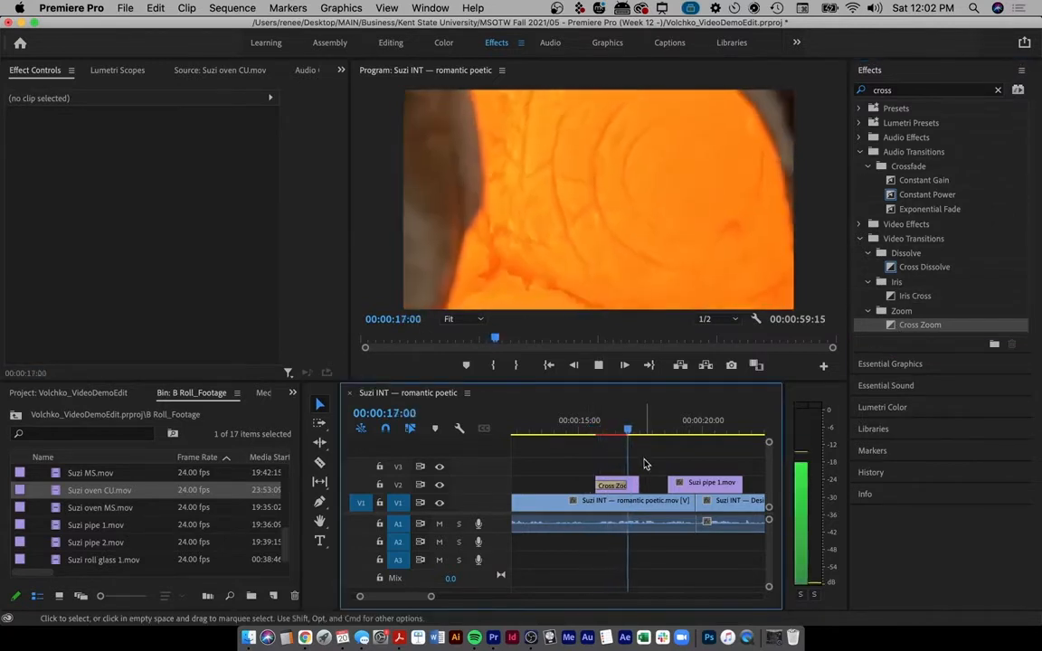
{"action": "key", "text": "space"}
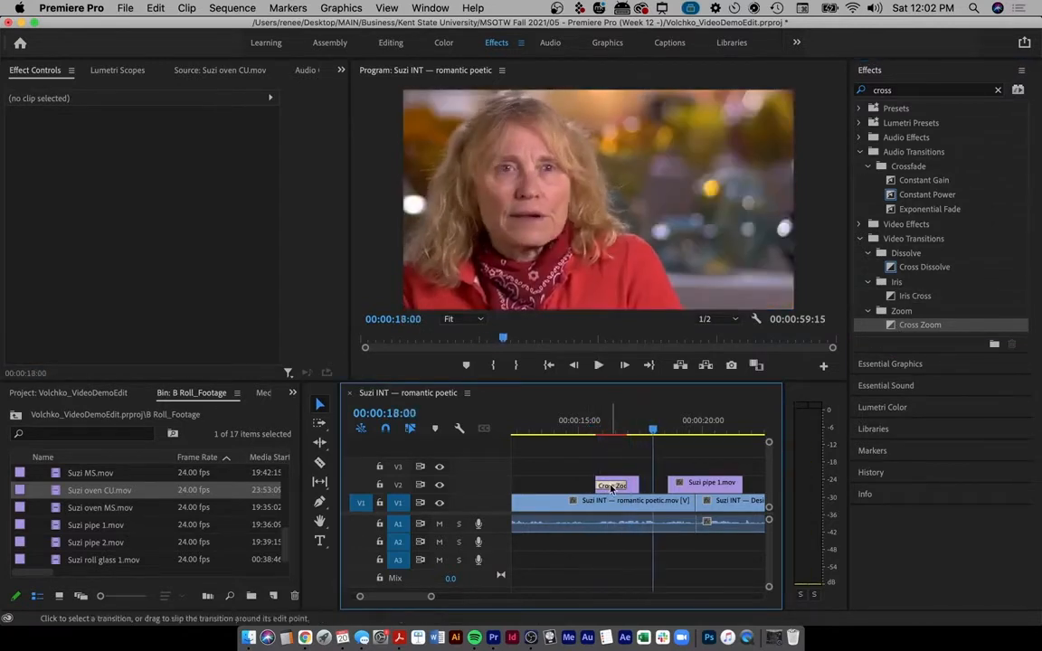
{"action": "left_click", "coordinate": [612, 486]}
{"action": "key", "text": "Delete"}
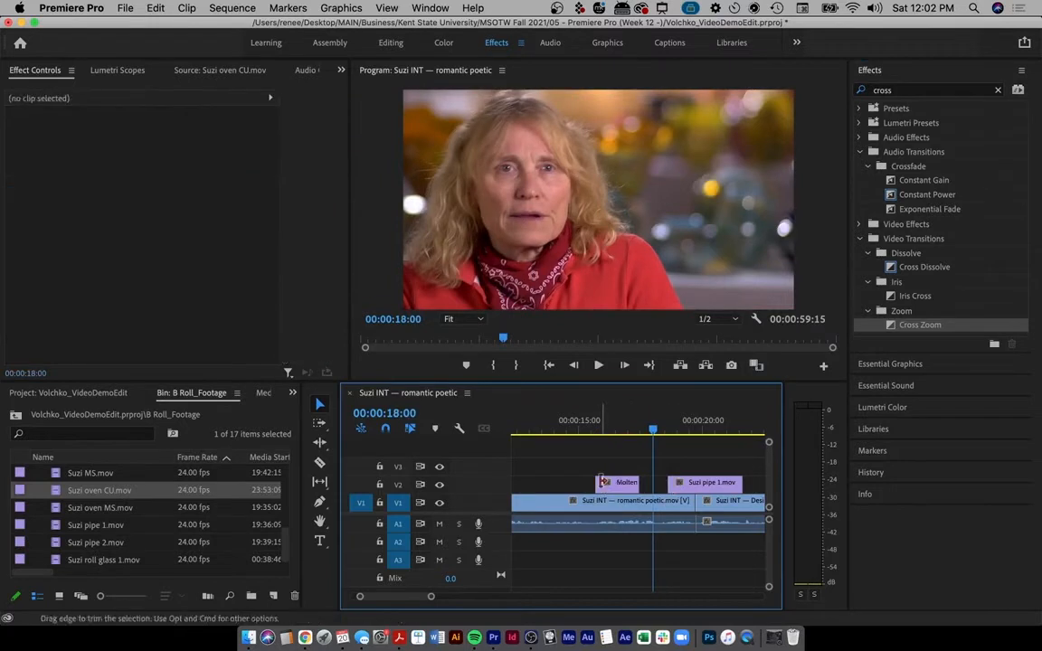
- Zoom in with =, extend the Kent, OH opening Cross Dissolve to 00:00:01:15, and zoom out with \
{"action": "scroll", "coordinate": [604, 482], "scroll_direction": "left", "scroll_amount": 10}
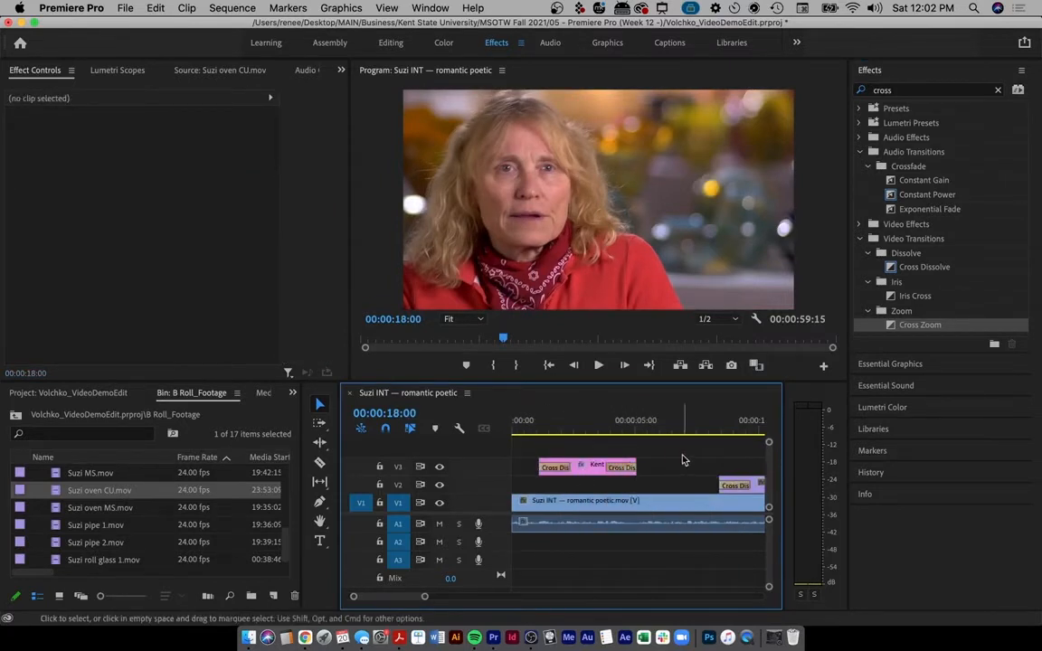
{"action": "left_click_drag", "start_coordinate": [547, 425], "coordinate": [559, 425]}
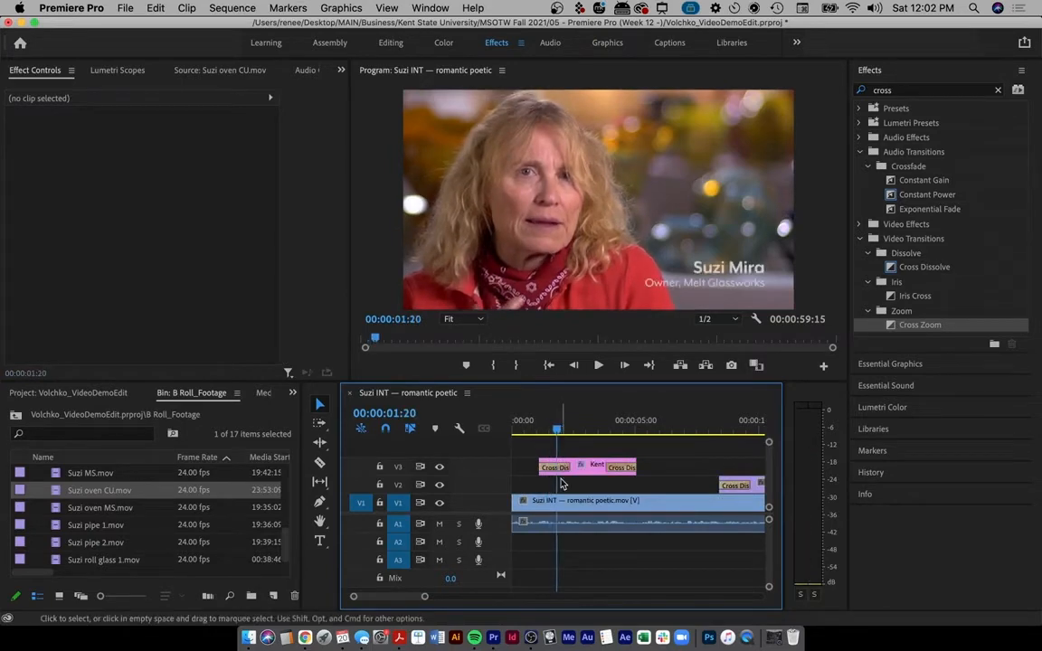
{"action": "key", "text": "equal"}
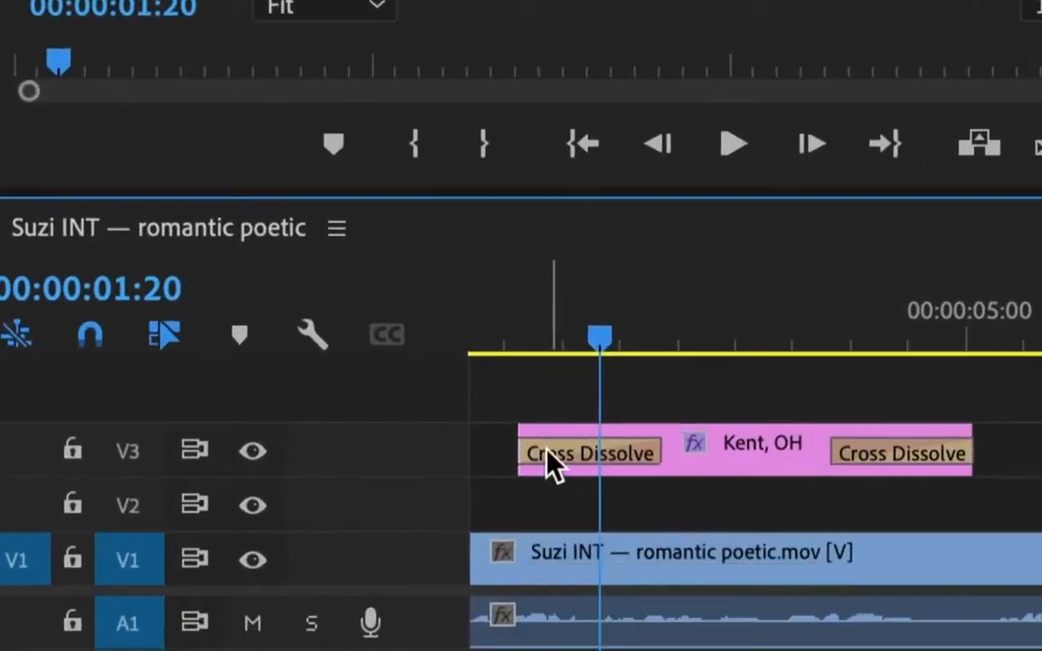
{"action": "left_click", "coordinate": [651, 461]}
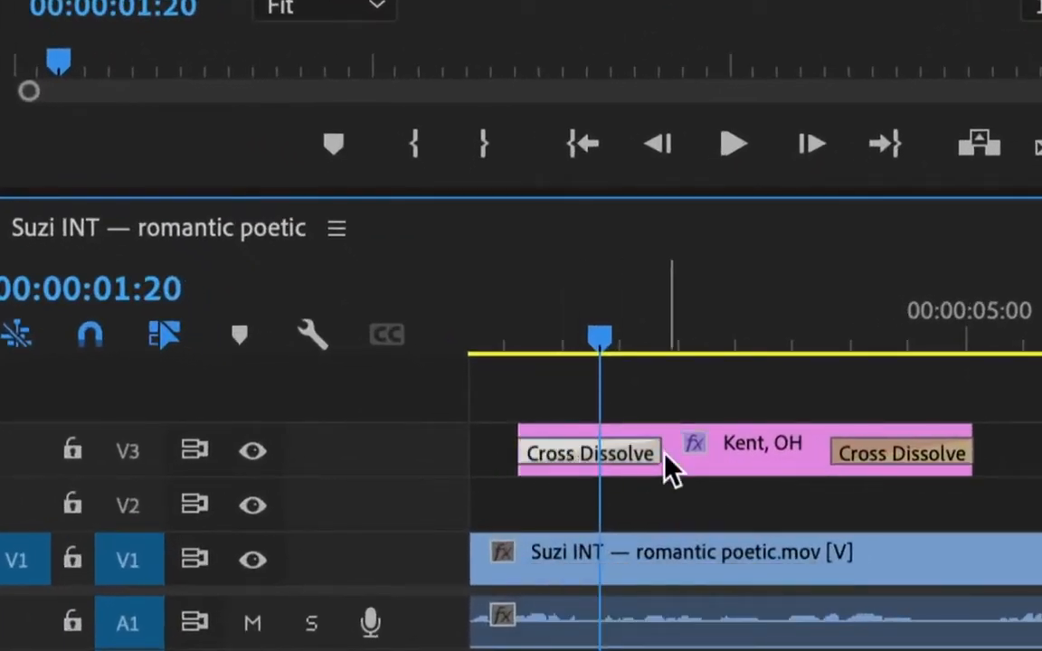
{"action": "left_click_drag", "start_coordinate": [659, 456], "coordinate": [579, 455]}
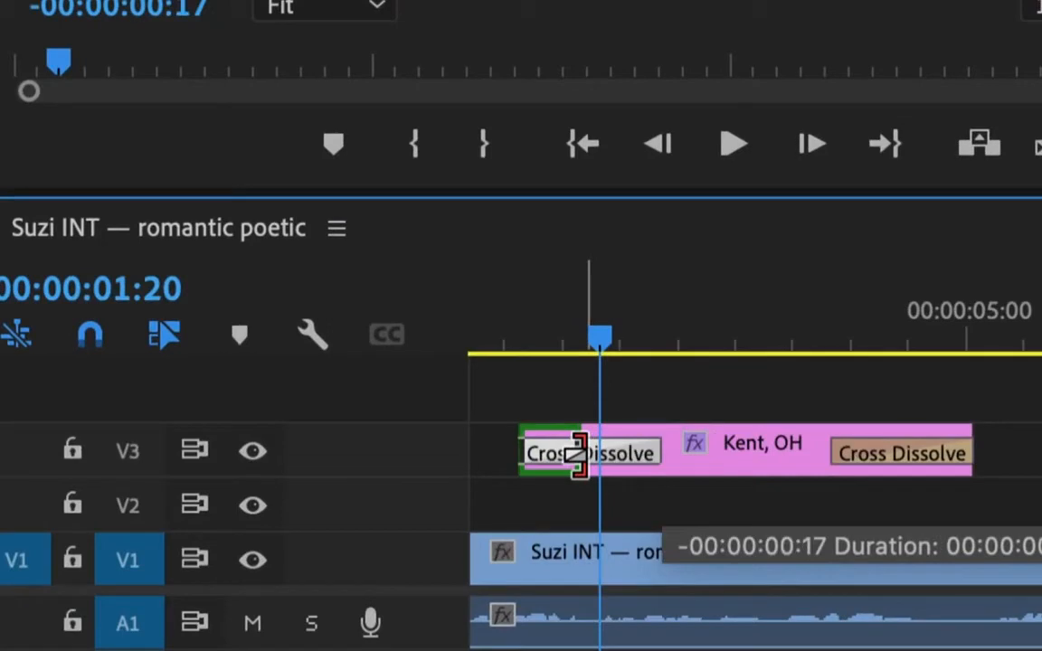
{"action": "left_click_drag", "start_coordinate": [579, 454], "coordinate": [704, 457]}
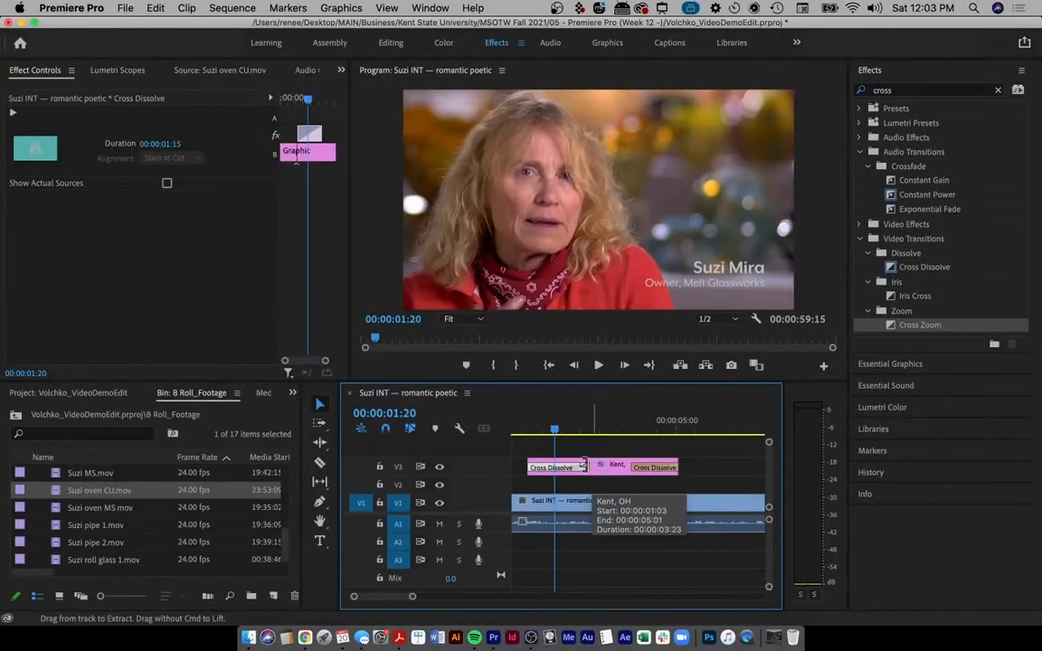
{"action": "left_click_drag", "start_coordinate": [547, 426], "coordinate": [714, 426]}
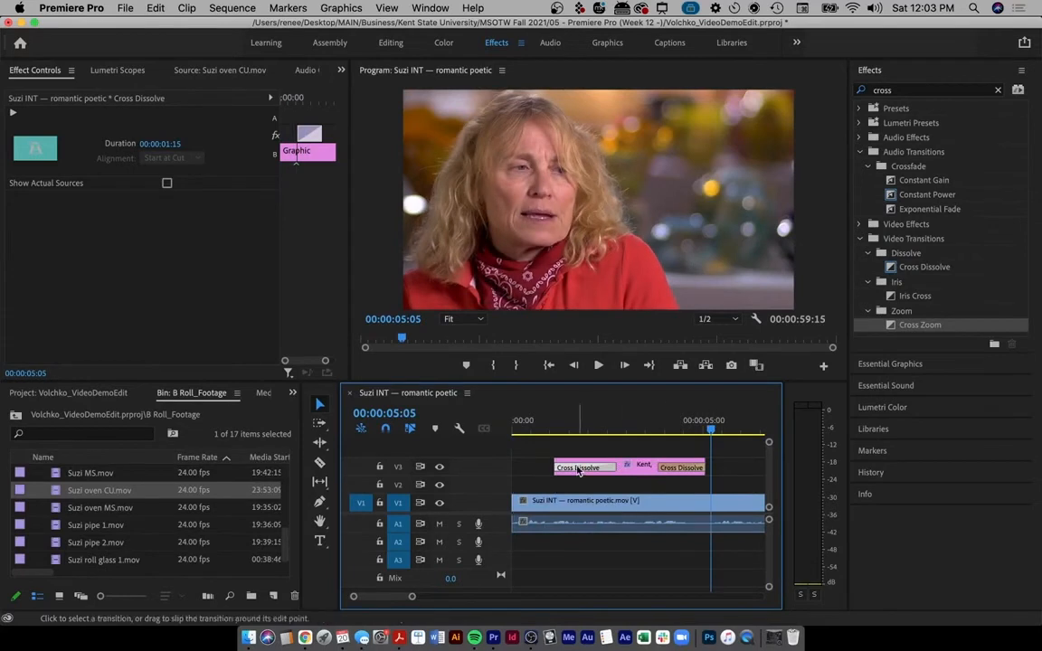
{"action": "key", "text": "backslash"}
{"action": "left_click", "coordinate": [602, 462]}
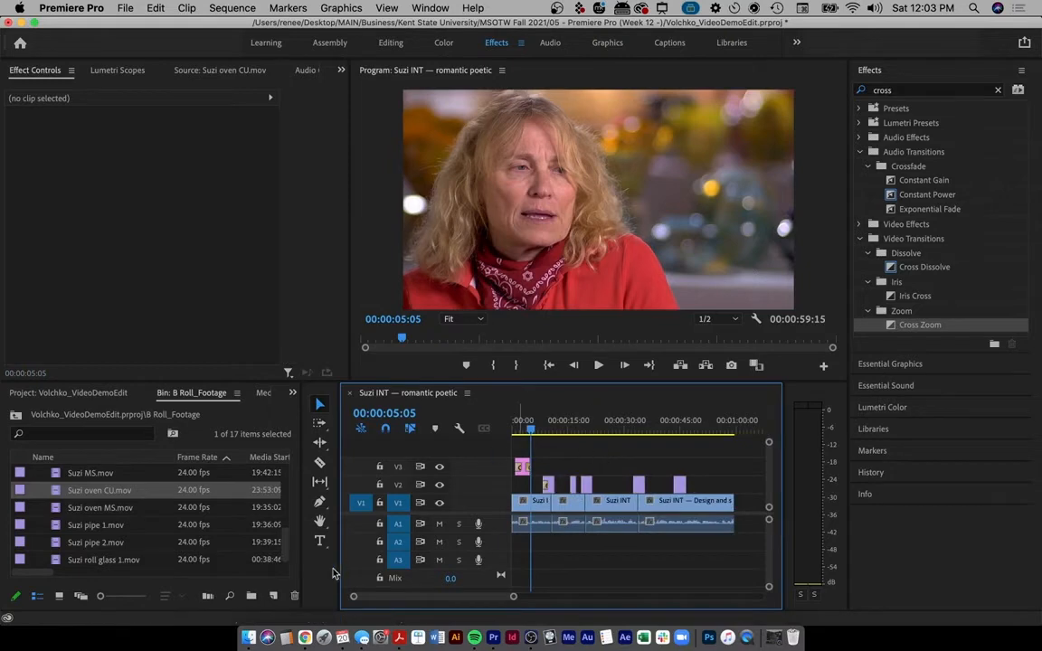
- Return to the Canvas assignment in Chrome and follow its Free Music Archive link
{"action": "left_click", "coordinate": [308, 631]}
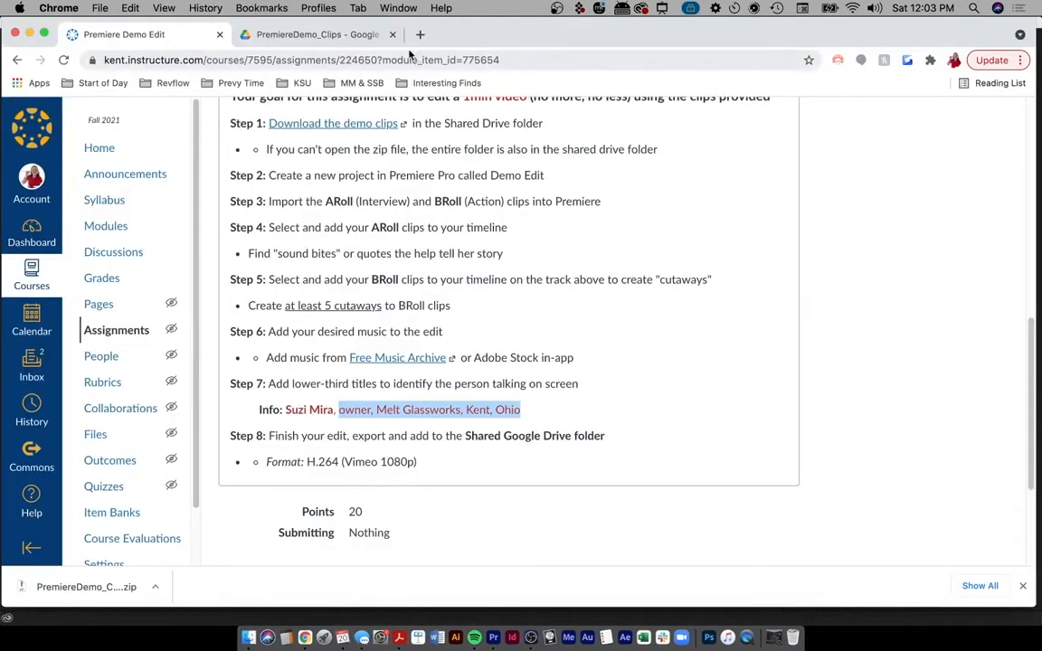
{"action": "left_click", "coordinate": [387, 359]}
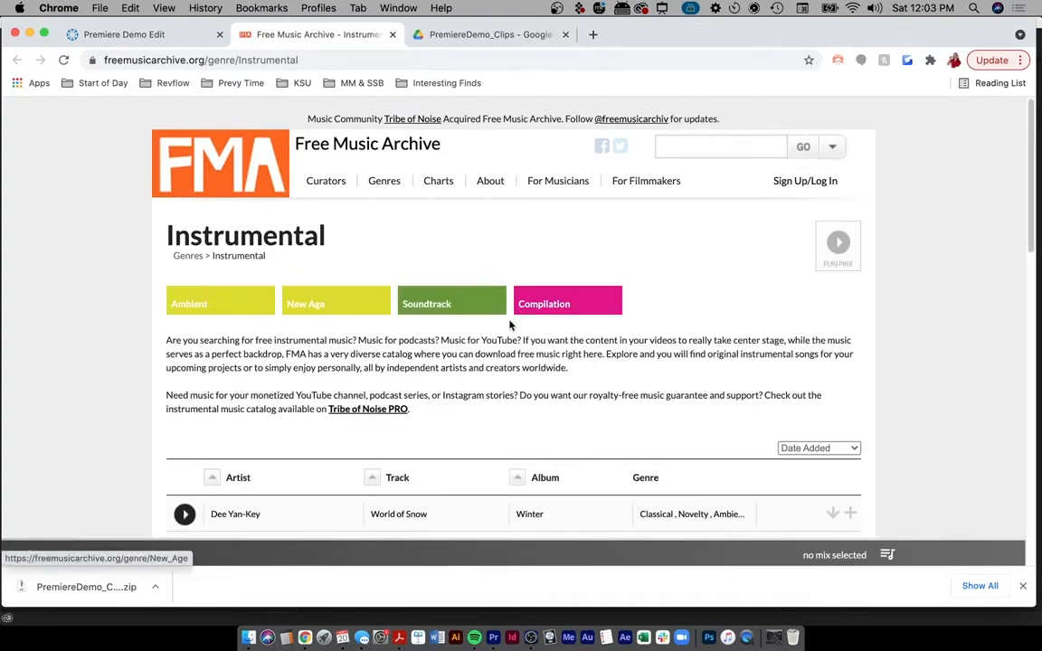
- Open the Soundtrack genre of instrumental music and scroll through its track list
{"action": "left_click", "coordinate": [438, 305]}
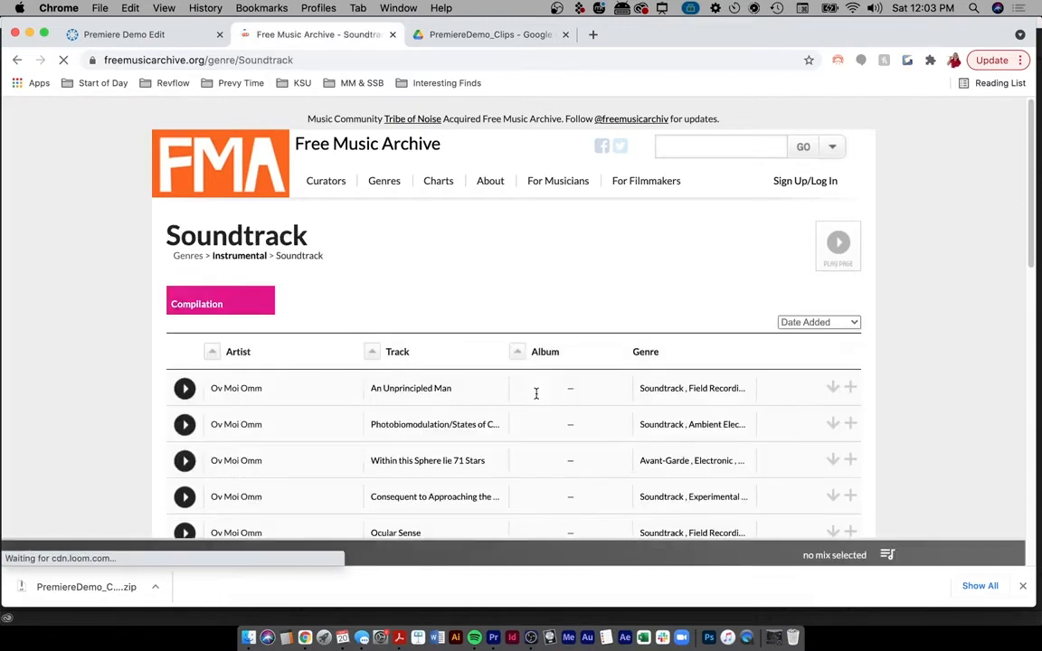
{"action": "scroll", "coordinate": [555, 467], "scroll_direction": "down", "scroll_amount": 6}
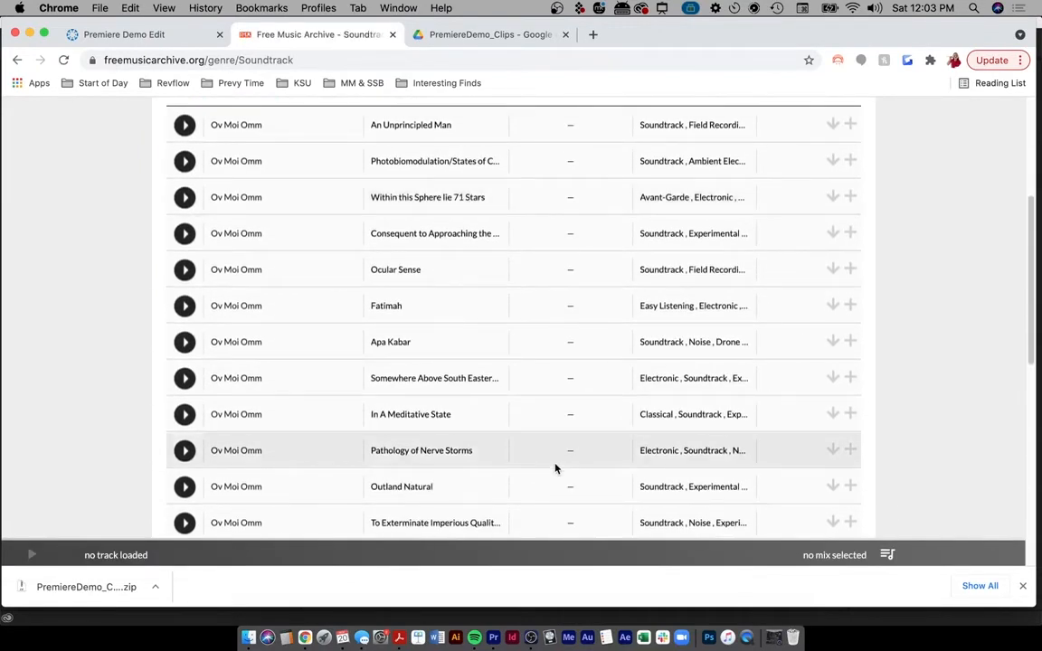
{"action": "scroll", "coordinate": [558, 463], "scroll_direction": "down", "scroll_amount": 5}
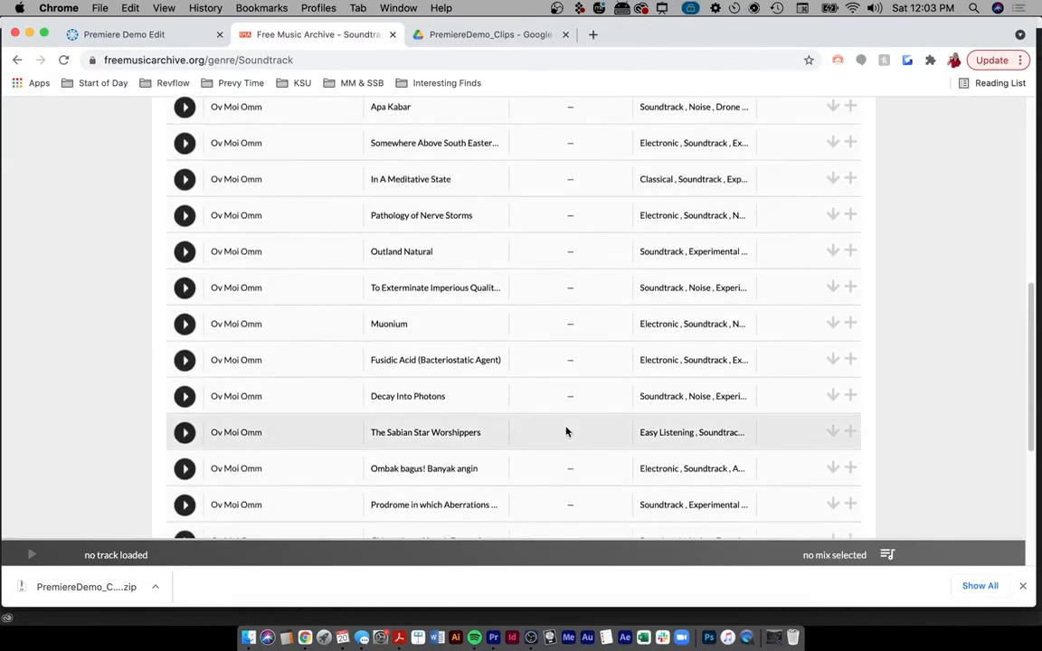
{"action": "scroll", "coordinate": [566, 431], "scroll_direction": "down", "scroll_amount": 2}
{"action": "scroll", "coordinate": [567, 431], "scroll_direction": "up", "scroll_amount": 2}
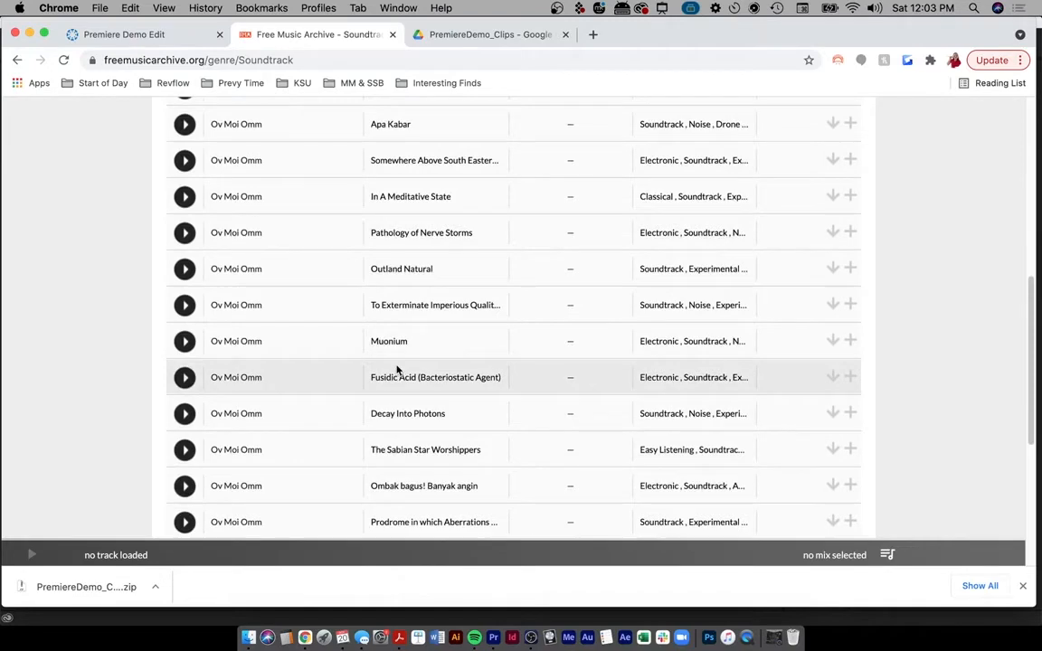
{"action": "scroll", "coordinate": [444, 228], "scroll_direction": "up", "scroll_amount": 8}
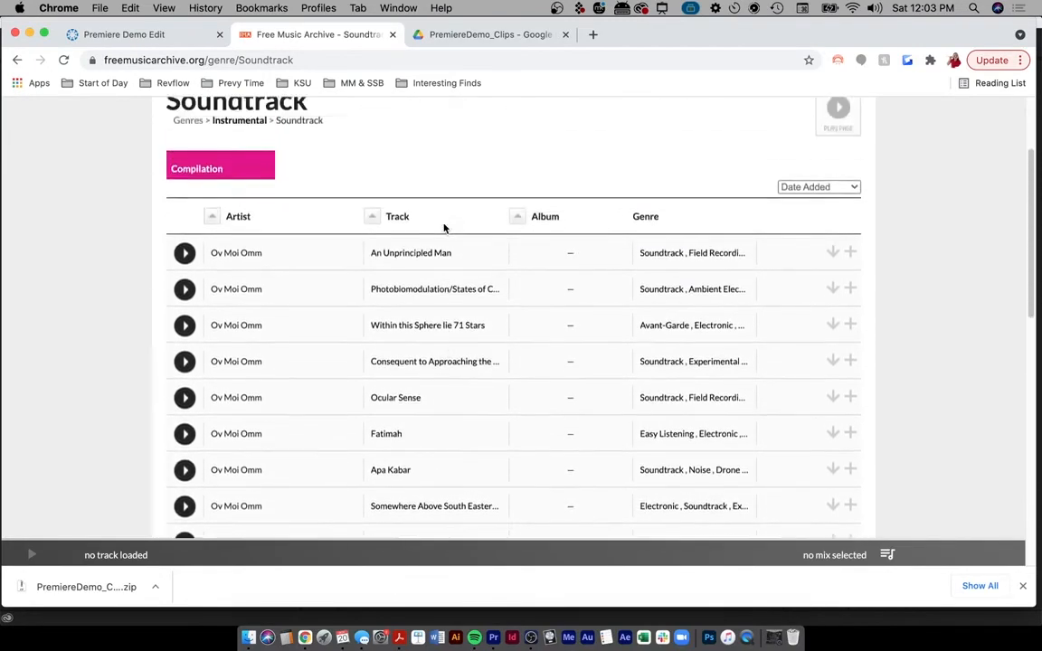
{"action": "scroll", "coordinate": [448, 302], "scroll_direction": "down", "scroll_amount": 12}
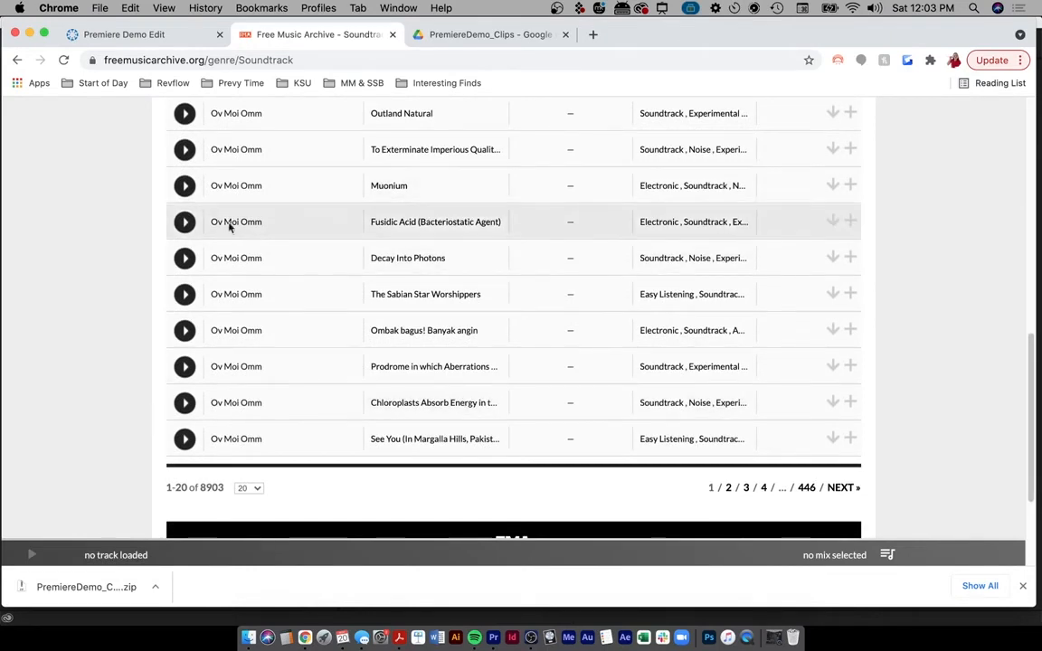
- Preview Decay Into Photons and The Sabian Star Worshippers, then go to page 4
{"action": "left_click", "coordinate": [185, 260]}
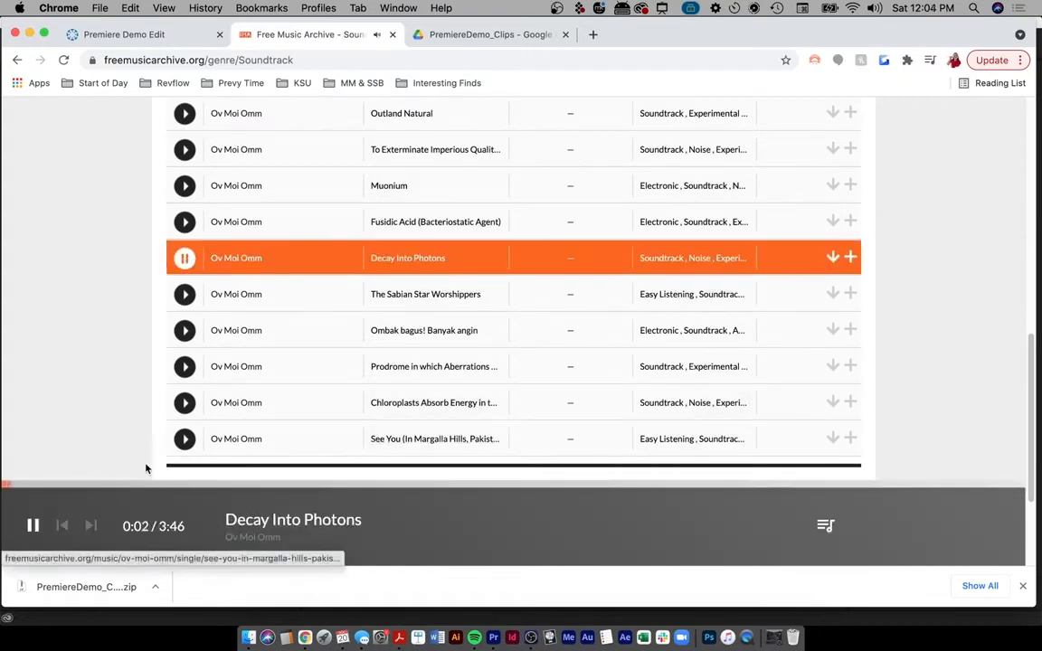
{"action": "left_click_drag", "start_coordinate": [54, 487], "coordinate": [112, 489]}
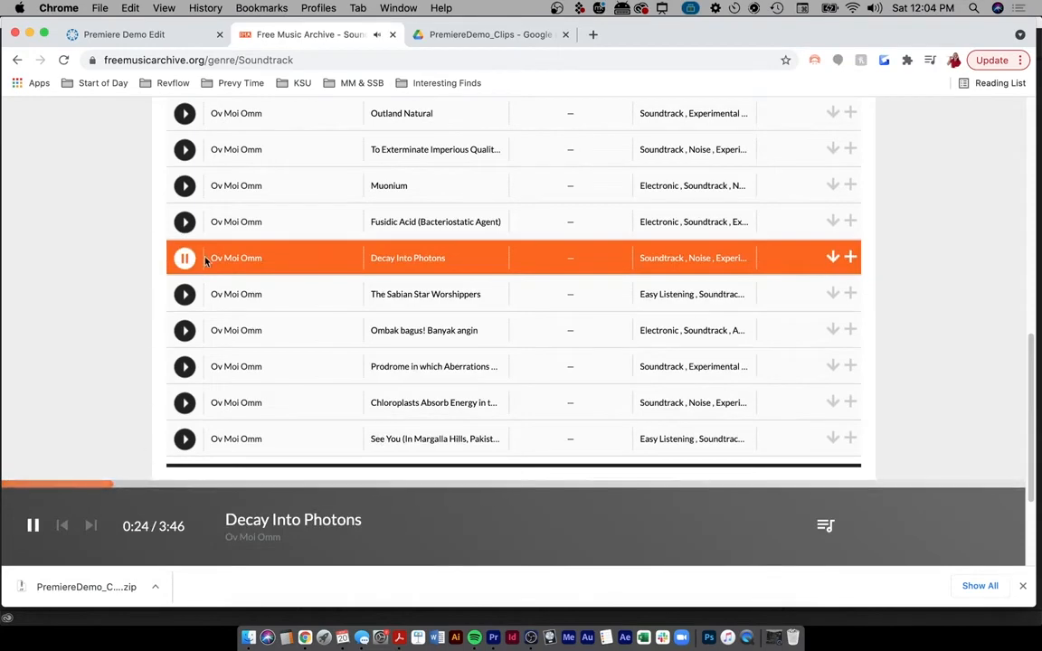
{"action": "left_click", "coordinate": [184, 294]}
{"action": "scroll", "coordinate": [549, 365], "scroll_direction": "down", "scroll_amount": 3}
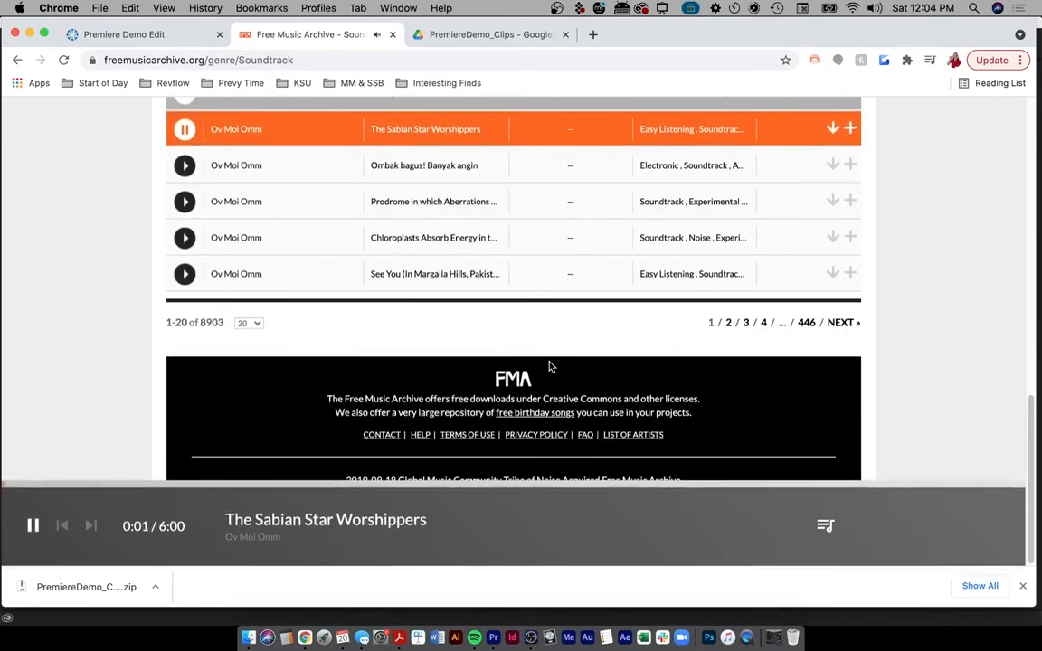
{"action": "scroll", "coordinate": [549, 365], "scroll_direction": "up", "scroll_amount": 3}
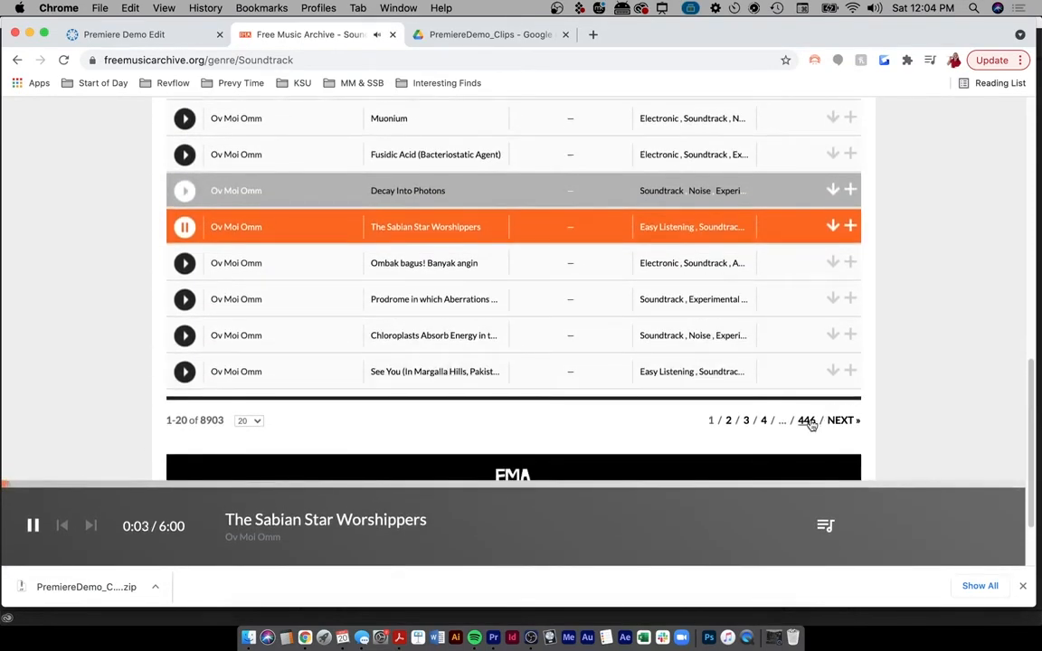
{"action": "left_click", "coordinate": [763, 422]}
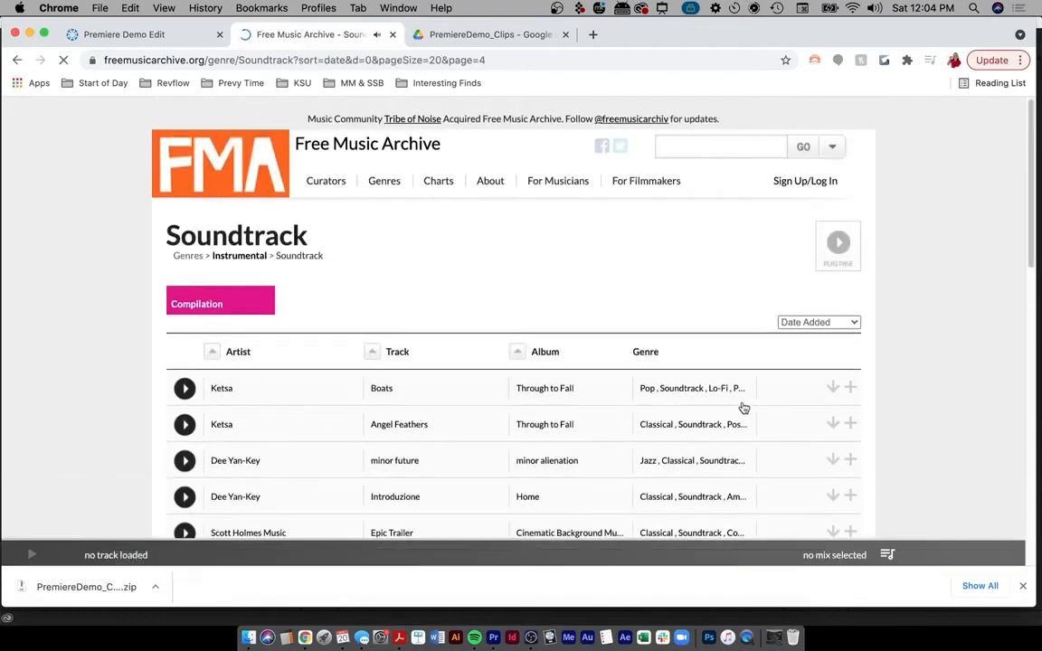
- Preview the page-4 tracks Boats, Angel Feathers, minor future, For Nadine and Distance
{"action": "scroll", "coordinate": [742, 407], "scroll_direction": "down", "scroll_amount": 4}
{"action": "left_click", "coordinate": [184, 205]}
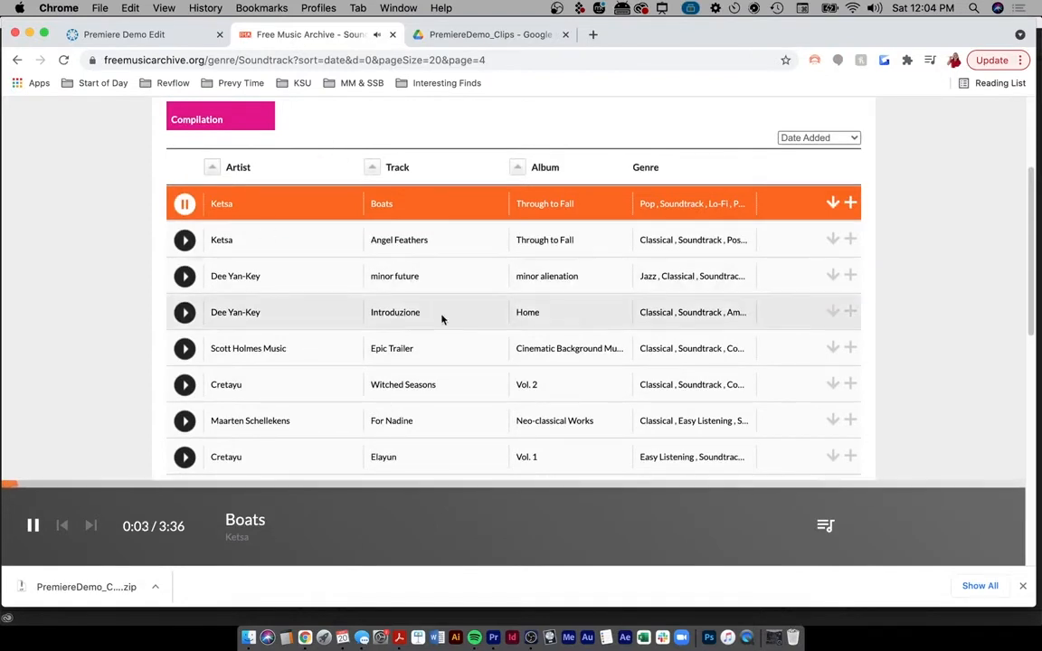
{"action": "left_click", "coordinate": [183, 240]}
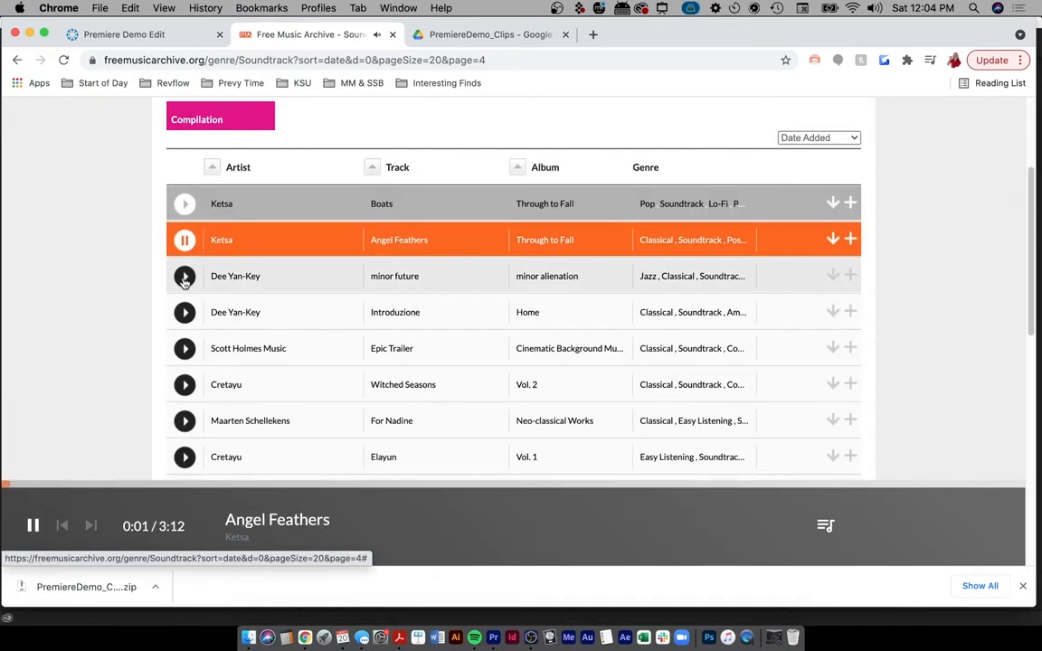
{"action": "left_click", "coordinate": [184, 278]}
{"action": "scroll", "coordinate": [430, 371], "scroll_direction": "down", "scroll_amount": 2}
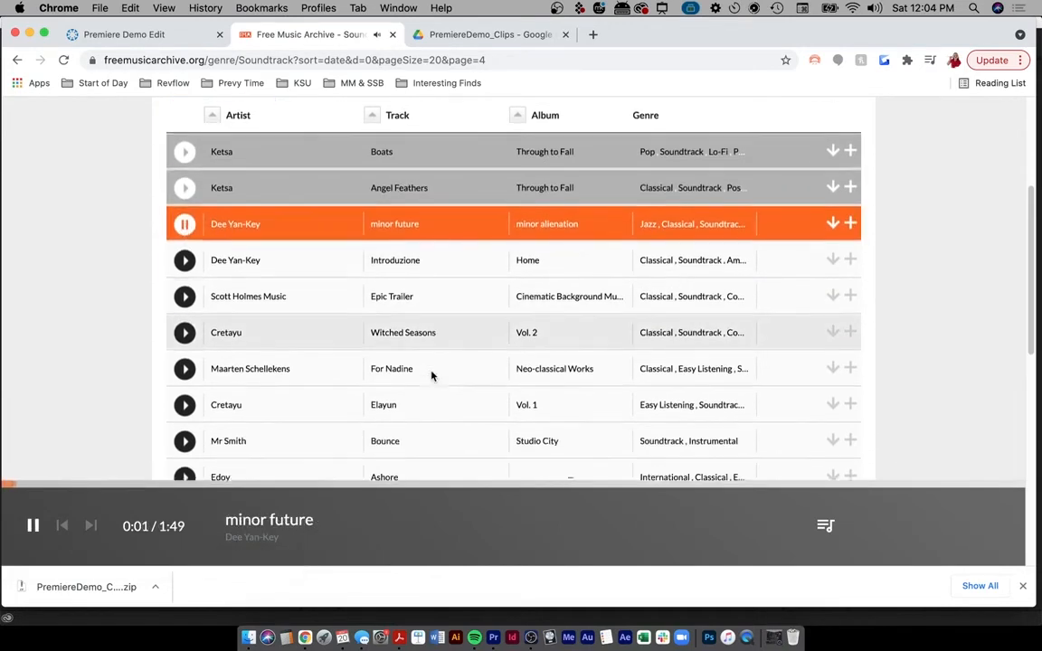
{"action": "left_click", "coordinate": [184, 361]}
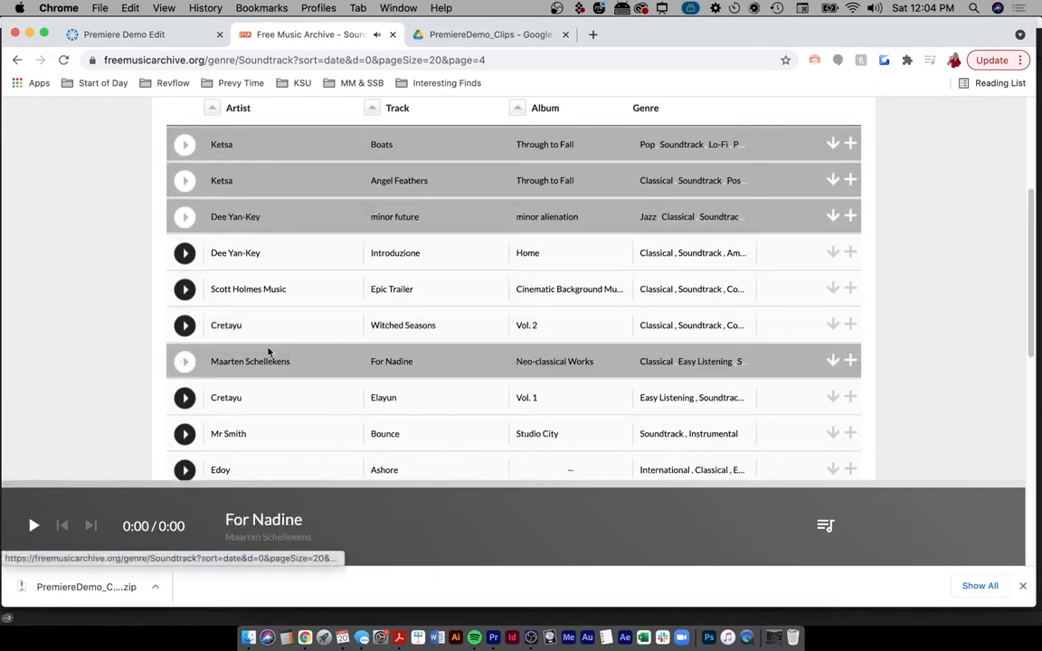
{"action": "scroll", "coordinate": [512, 399], "scroll_direction": "down", "scroll_amount": 5}
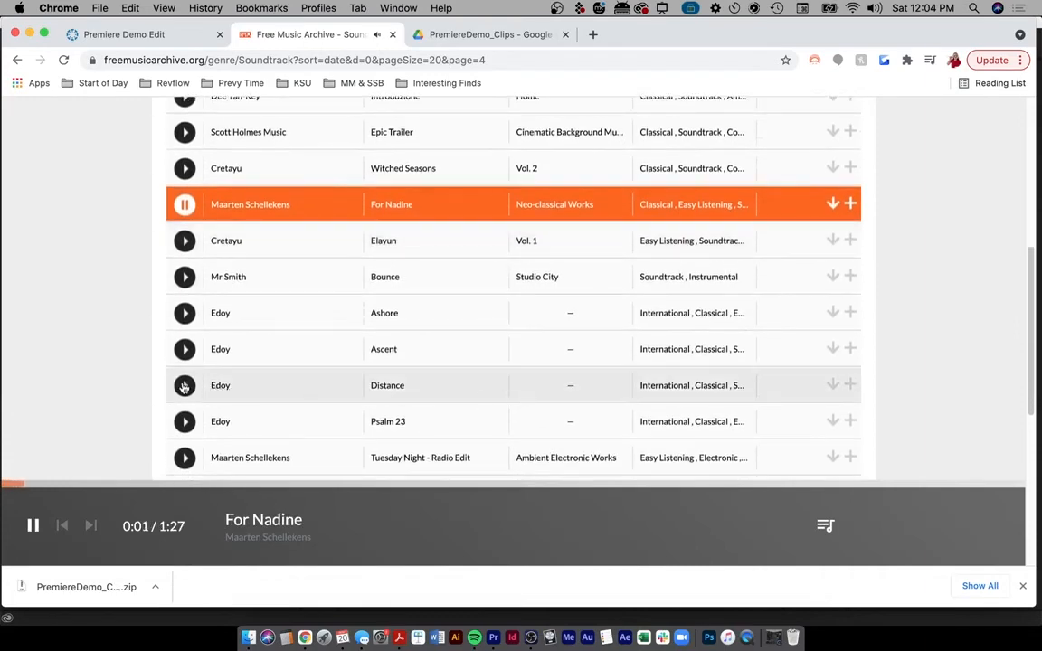
{"action": "left_click", "coordinate": [184, 385]}
- Preview Voyageur, skip ahead to about 0:14, then stop the player
{"action": "scroll", "coordinate": [570, 383], "scroll_direction": "down", "scroll_amount": 7}
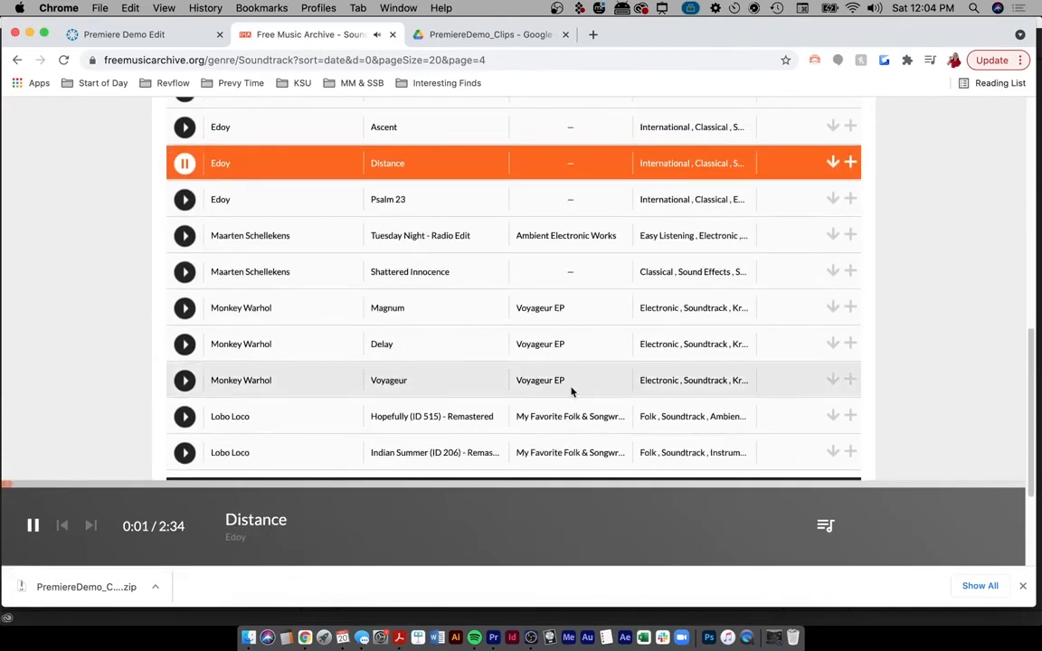
{"action": "left_click", "coordinate": [185, 380]}
{"action": "scroll", "coordinate": [529, 389], "scroll_direction": "down", "scroll_amount": 6}
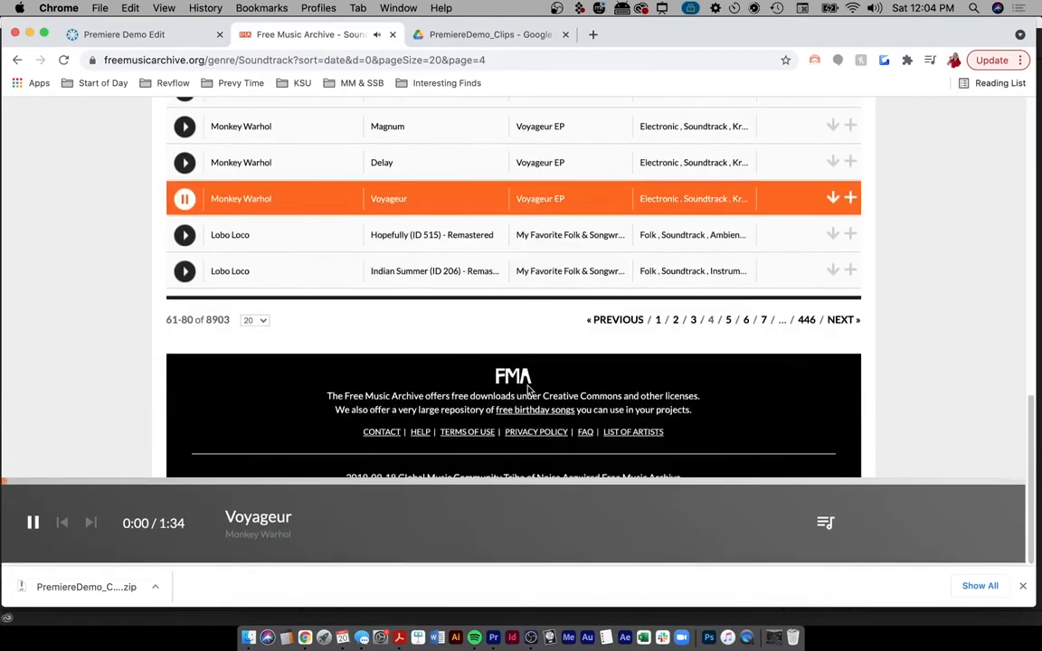
{"action": "scroll", "coordinate": [530, 389], "scroll_direction": "up", "scroll_amount": 5}
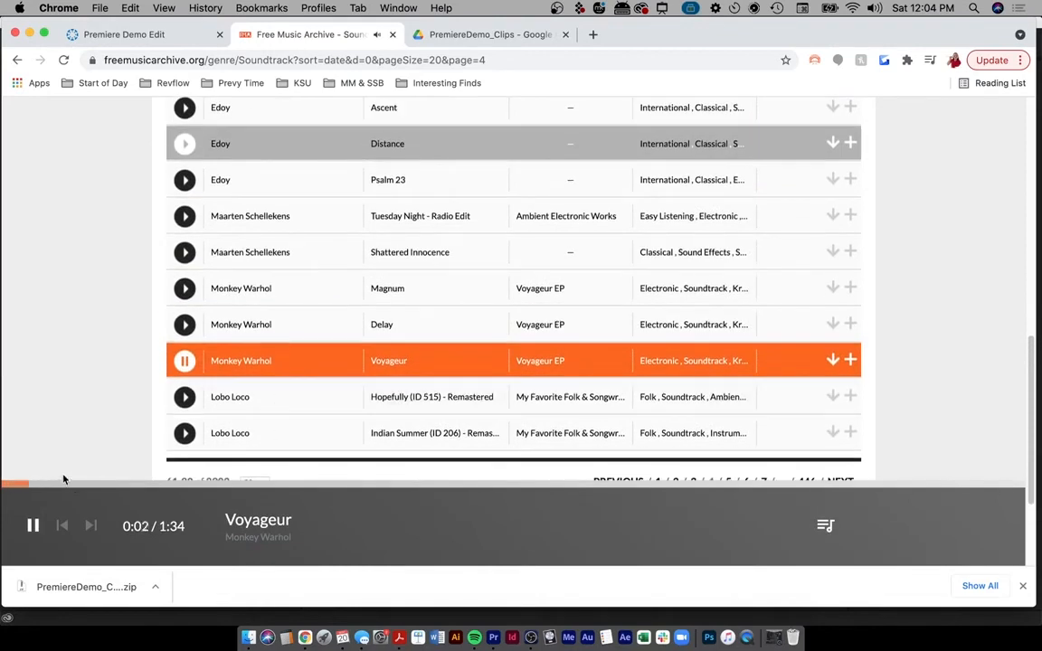
{"action": "left_click", "coordinate": [152, 485]}
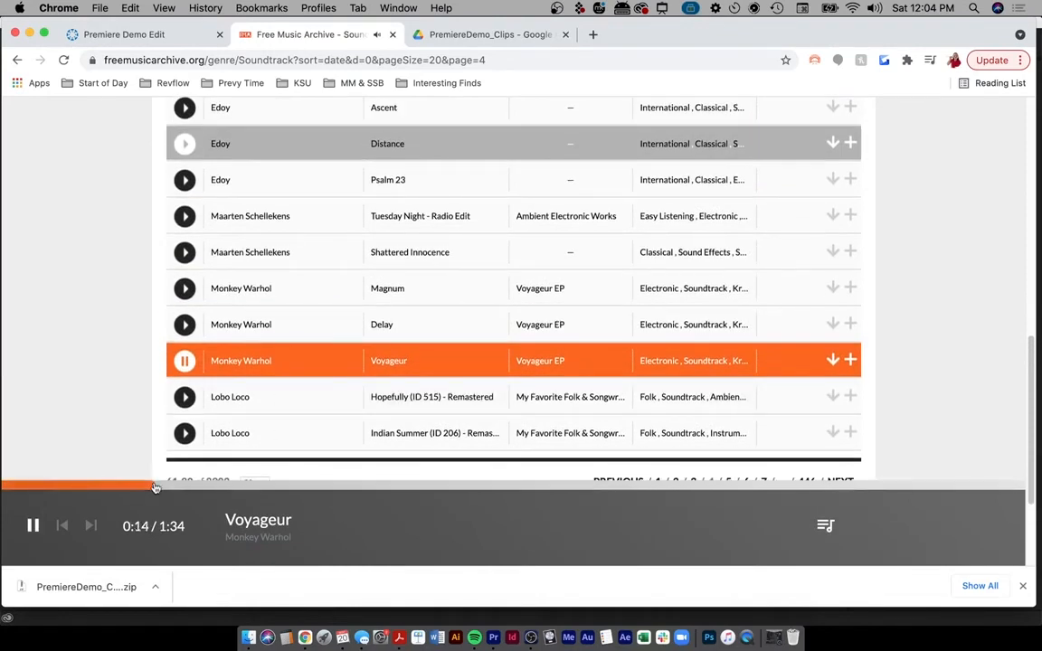
{"action": "left_click", "coordinate": [32, 526]}
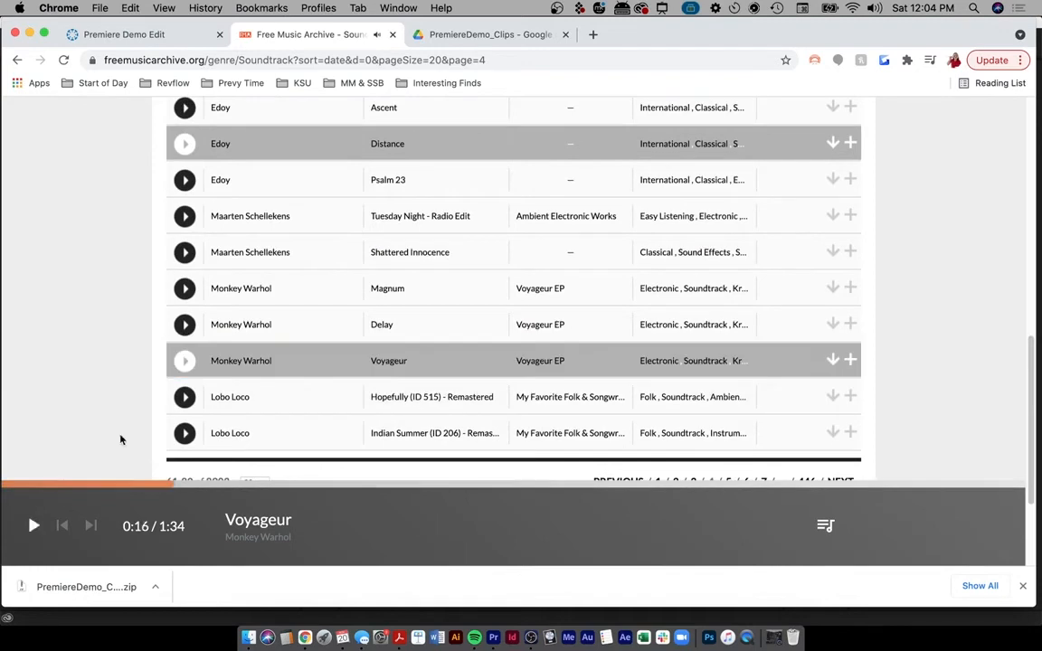
- Start the Boats download and open its full Creative Commons licence in a new tab
{"action": "scroll", "coordinate": [491, 233], "scroll_direction": "up", "scroll_amount": 5}
{"action": "scroll", "coordinate": [491, 236], "scroll_direction": "up", "scroll_amount": 1}
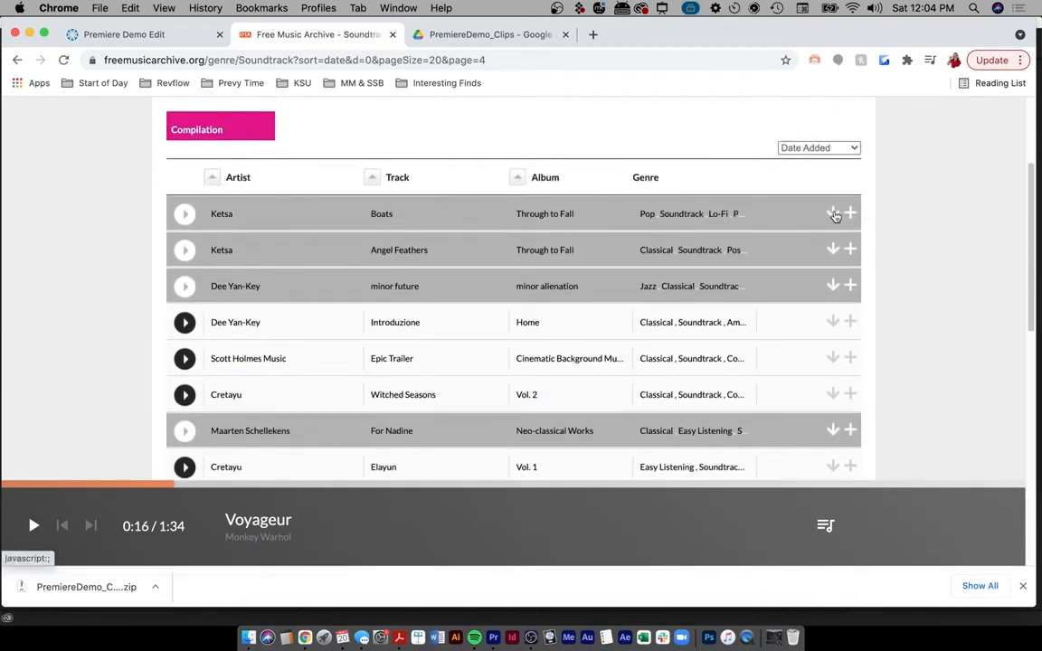
{"action": "left_click", "coordinate": [833, 214]}
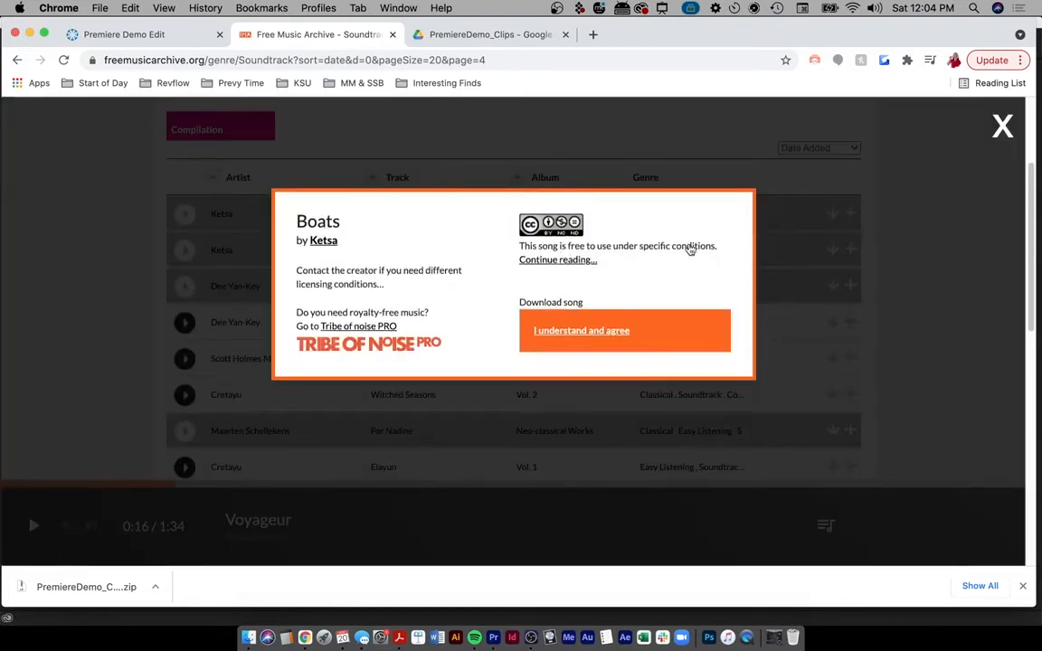
{"action": "left_click", "coordinate": [553, 262]}
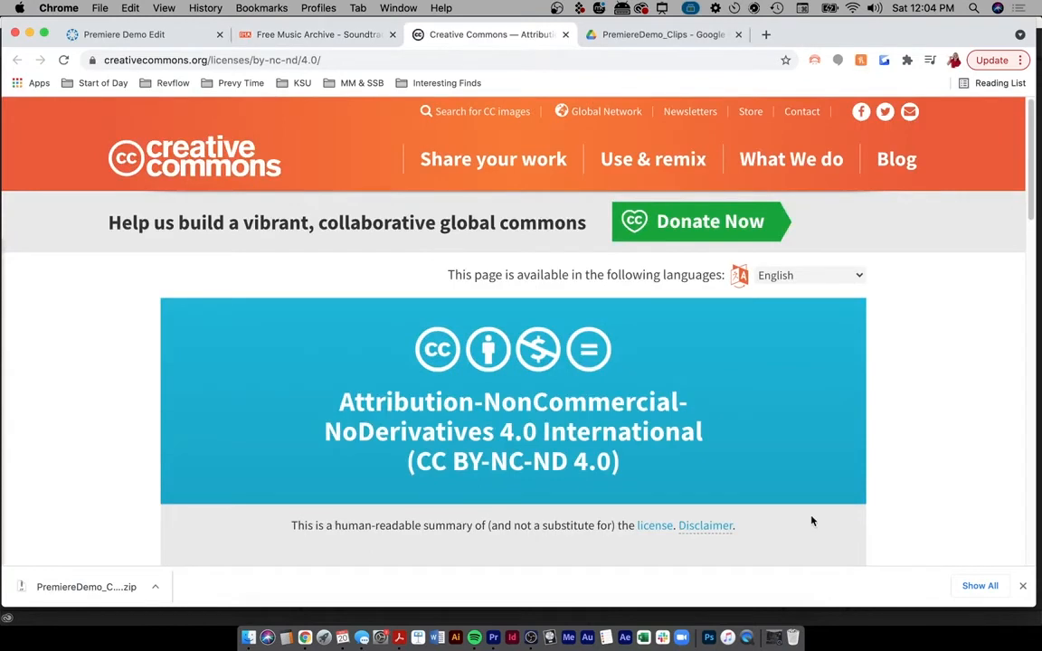
{"action": "scroll", "coordinate": [811, 520], "scroll_direction": "down", "scroll_amount": 5}
{"action": "scroll", "coordinate": [811, 521], "scroll_direction": "up", "scroll_amount": 3}
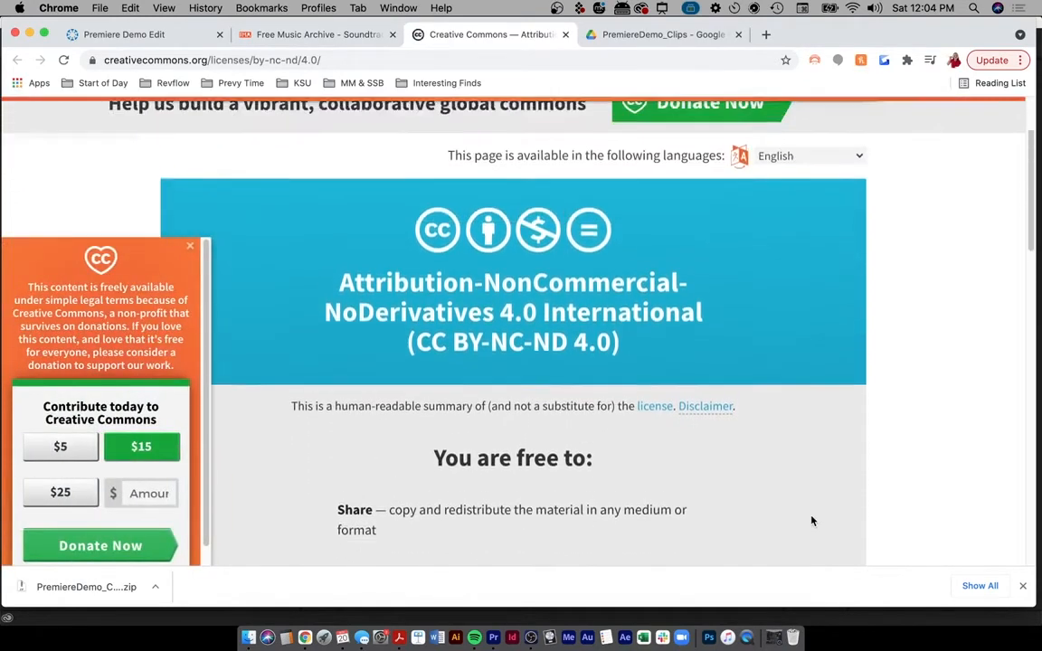
{"action": "left_click_drag", "start_coordinate": [492, 308], "coordinate": [711, 317]}
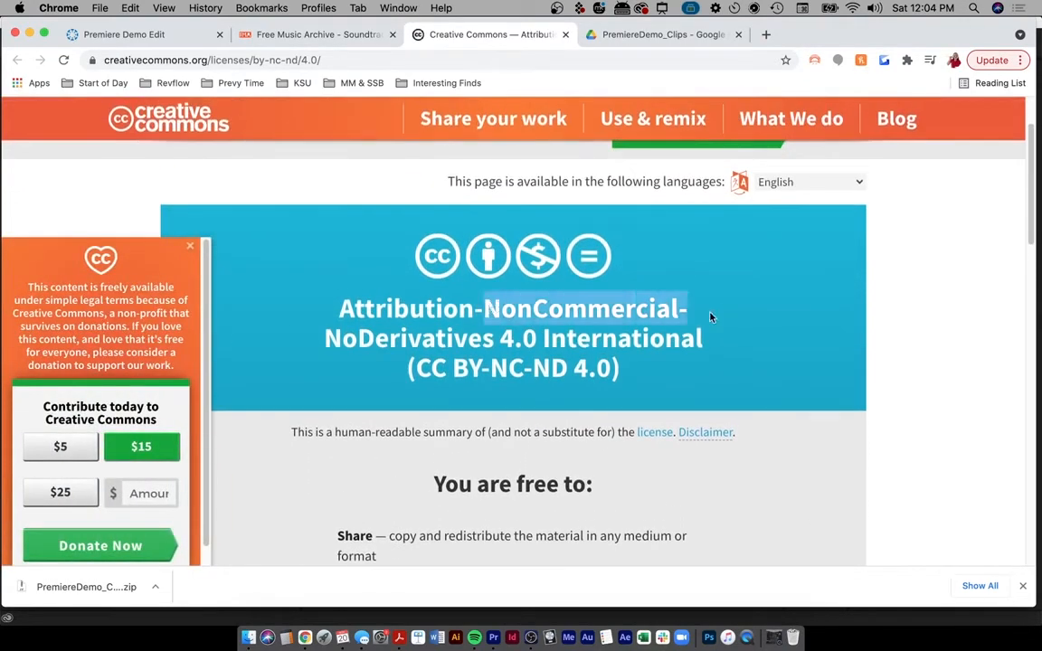
{"action": "left_click", "coordinate": [680, 389]}
{"action": "scroll", "coordinate": [797, 418], "scroll_direction": "down", "scroll_amount": 5}
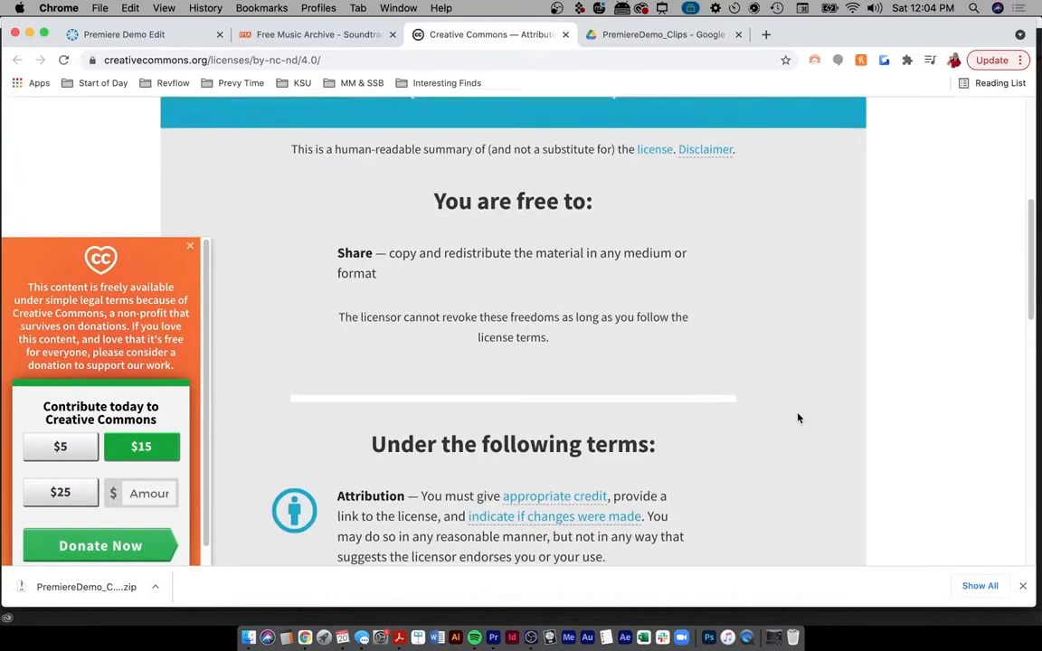
{"action": "scroll", "coordinate": [798, 418], "scroll_direction": "down", "scroll_amount": 4}
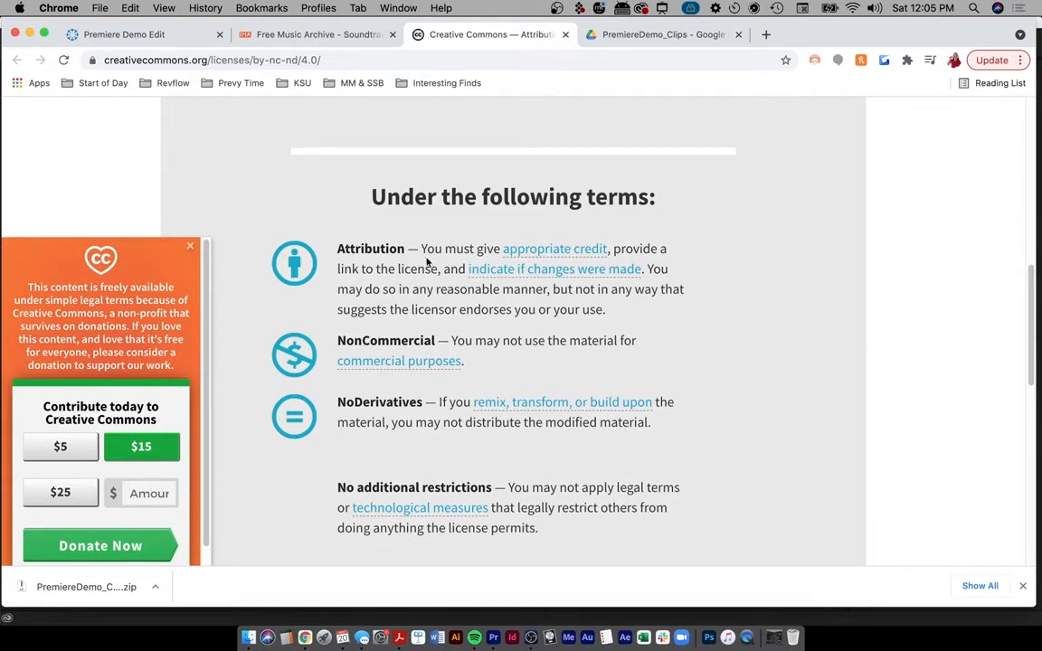
{"action": "scroll", "coordinate": [463, 231], "scroll_direction": "up", "scroll_amount": 10}
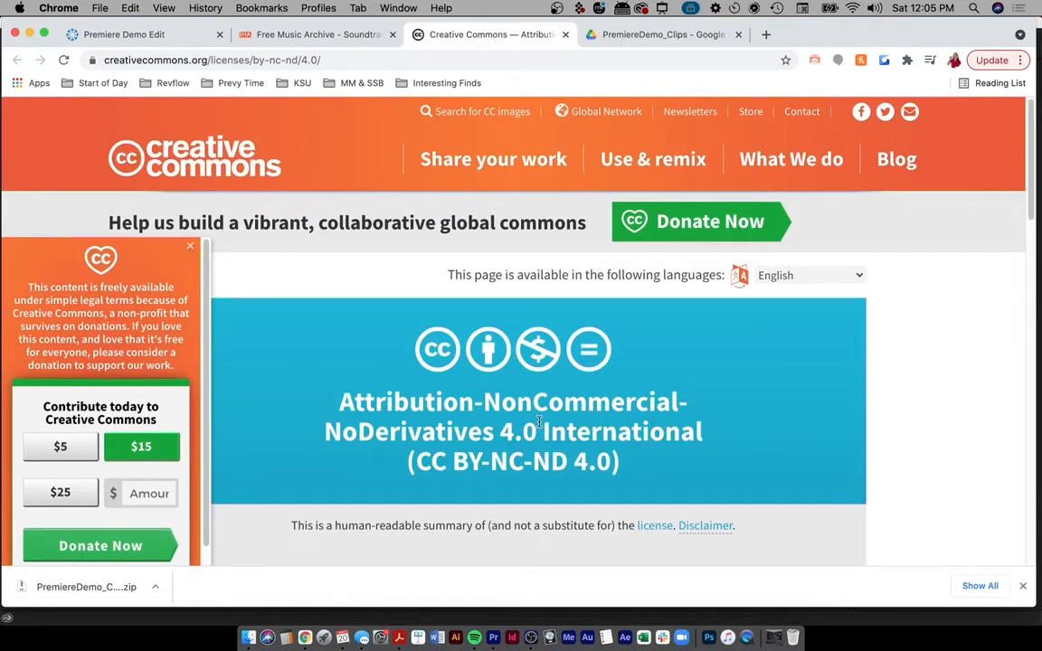
- Accept the Boats licence terms to download Ketsa - Boats.mp3, then move Chrome aside
{"action": "left_click", "coordinate": [325, 37]}
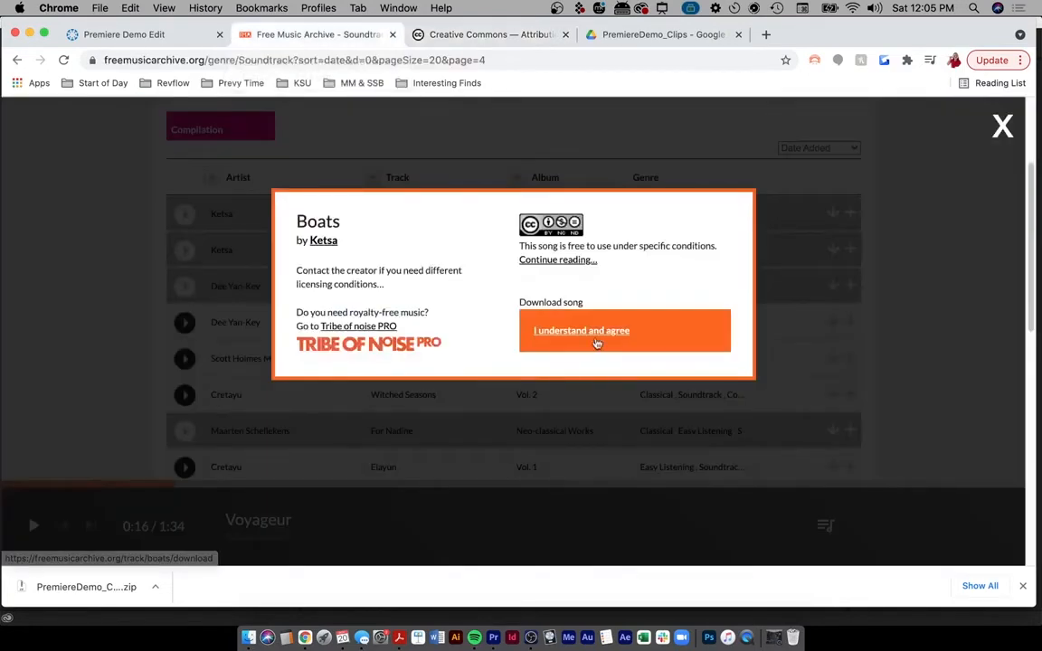
{"action": "left_click", "coordinate": [564, 336]}
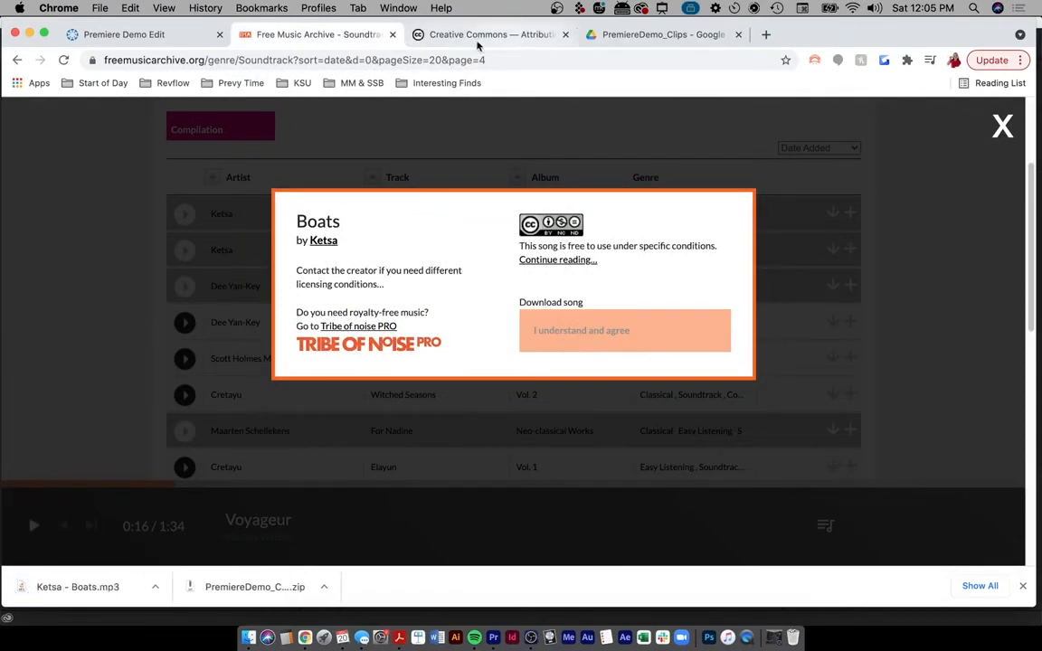
{"action": "left_click_drag", "start_coordinate": [56, 25], "coordinate": [350, 33]}
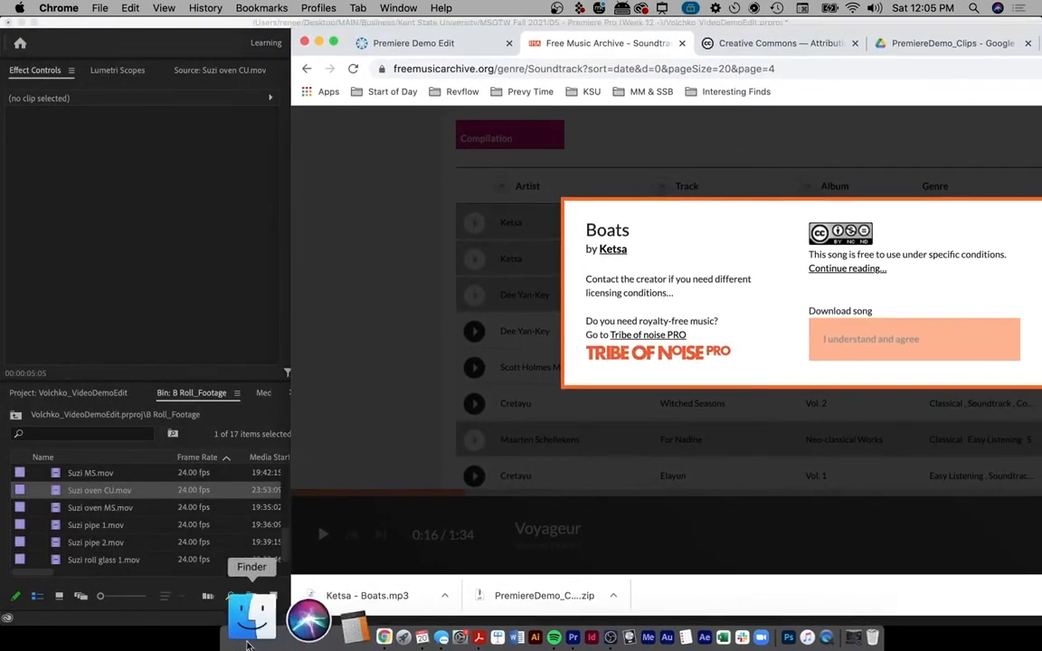
- Open Finder and browse the project folders, ending in the 05 - Premiere Pro (Week 12 -) folder
{"action": "left_click", "coordinate": [248, 636]}
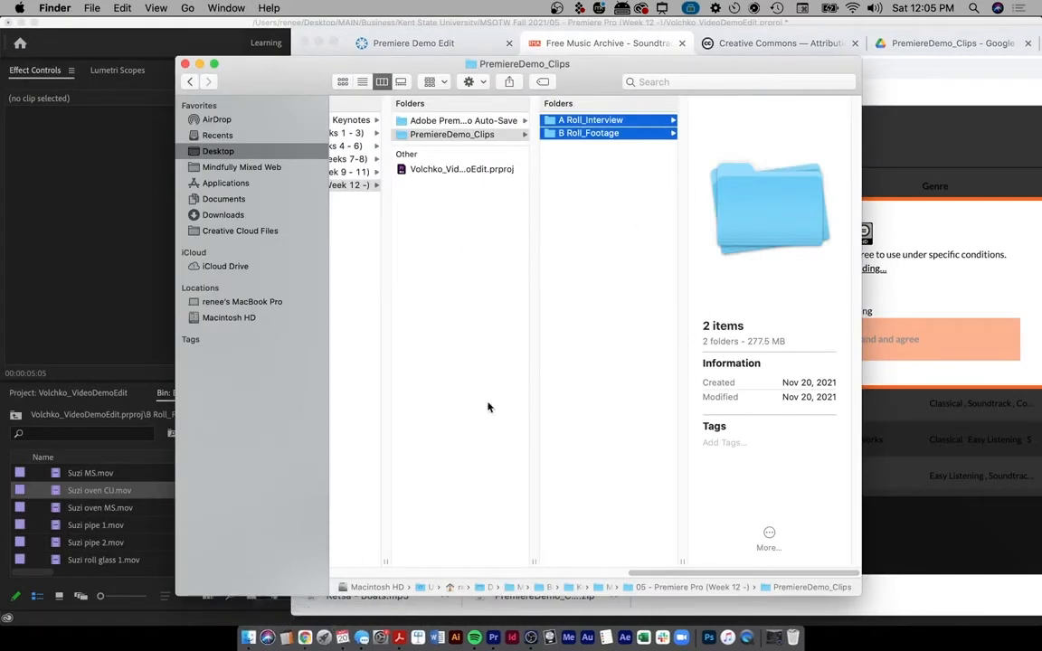
{"action": "scroll", "coordinate": [459, 306], "scroll_direction": "left", "scroll_amount": 5}
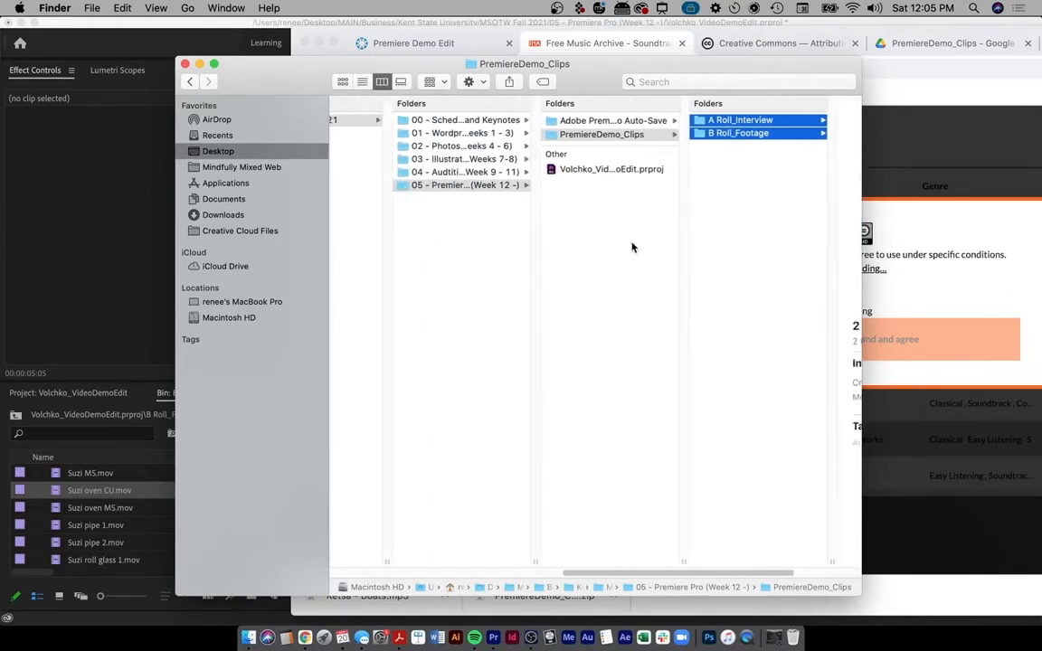
{"action": "scroll", "coordinate": [573, 210], "scroll_direction": "right", "scroll_amount": 3}
{"action": "left_click", "coordinate": [518, 171]}
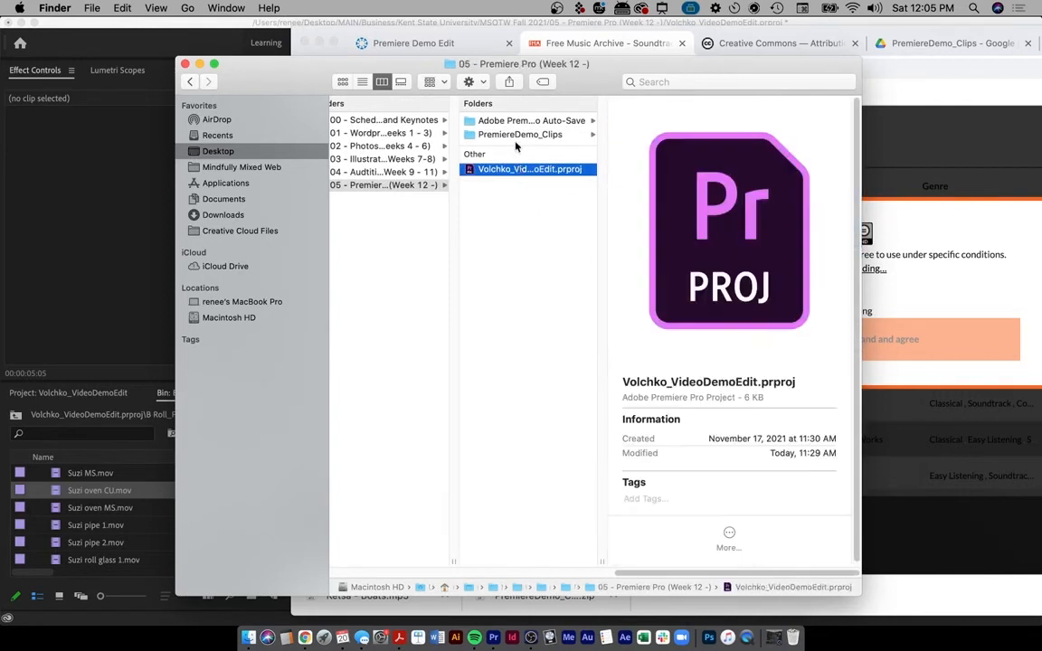
{"action": "left_click", "coordinate": [506, 135]}
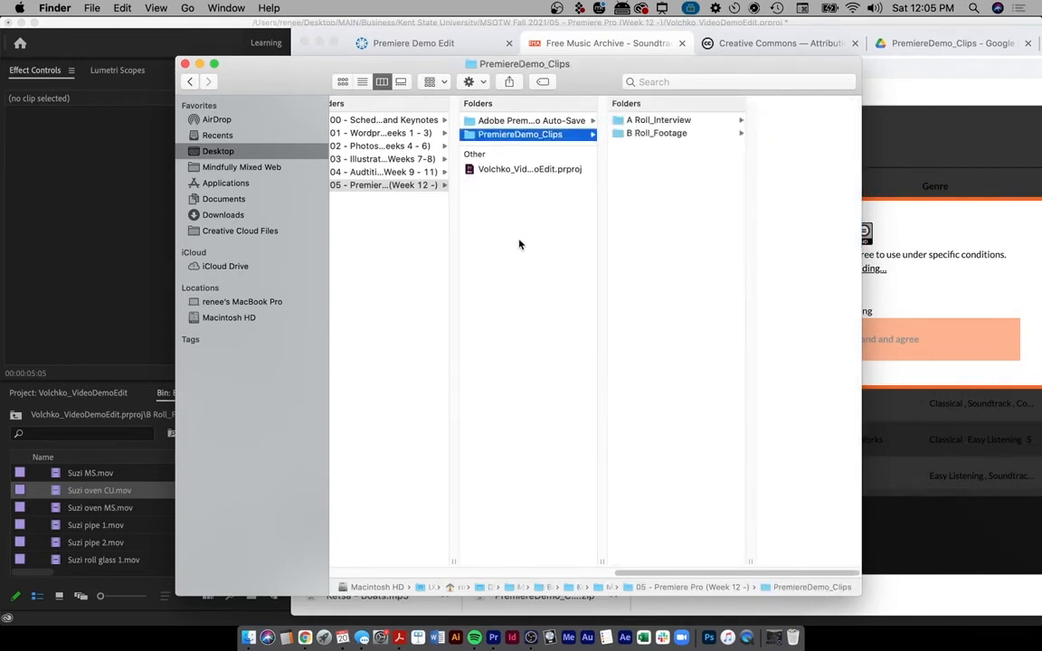
{"action": "key", "text": "Right"}
{"action": "left_click", "coordinate": [450, 262]}
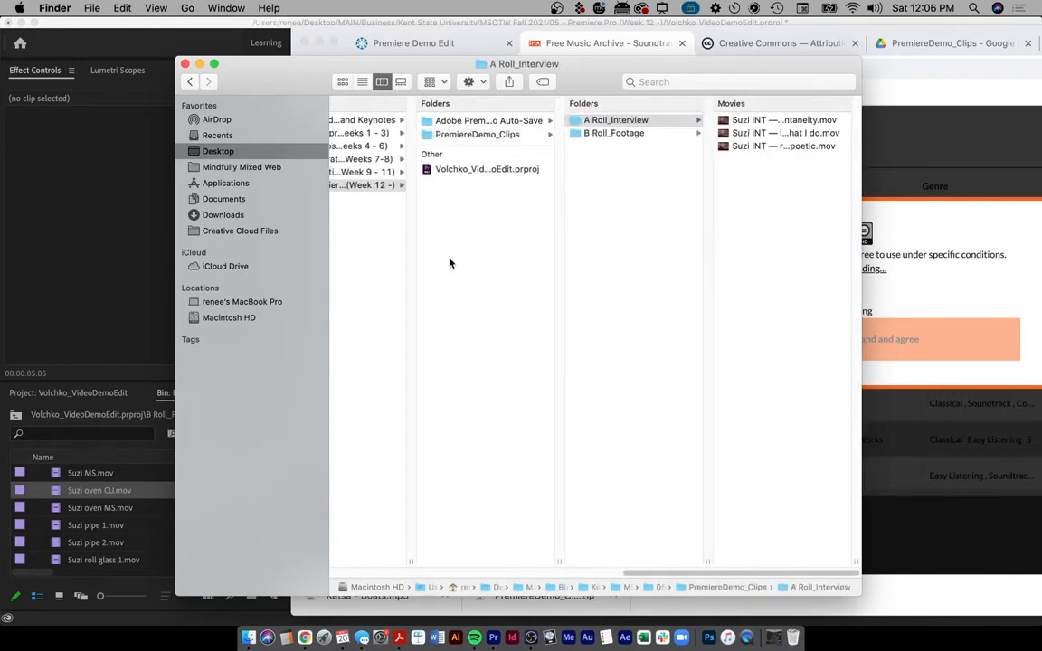
{"action": "key", "text": "ctrl+a"}
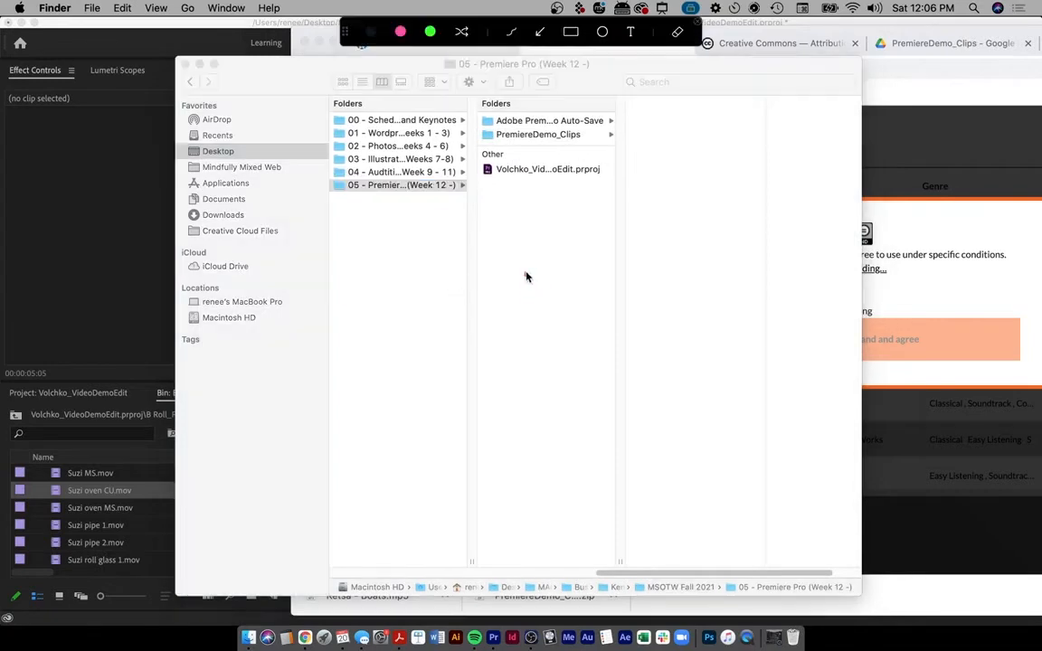
{"action": "mouse_move", "coordinate": [525, 274]}
{"action": "left_mouse_down"}
{"action": "mouse_move", "coordinate": [525, 252]}
{"action": "mouse_move", "coordinate": [543, 267]}
{"action": "left_mouse_up"}
{"action": "key", "text": "Escape"}
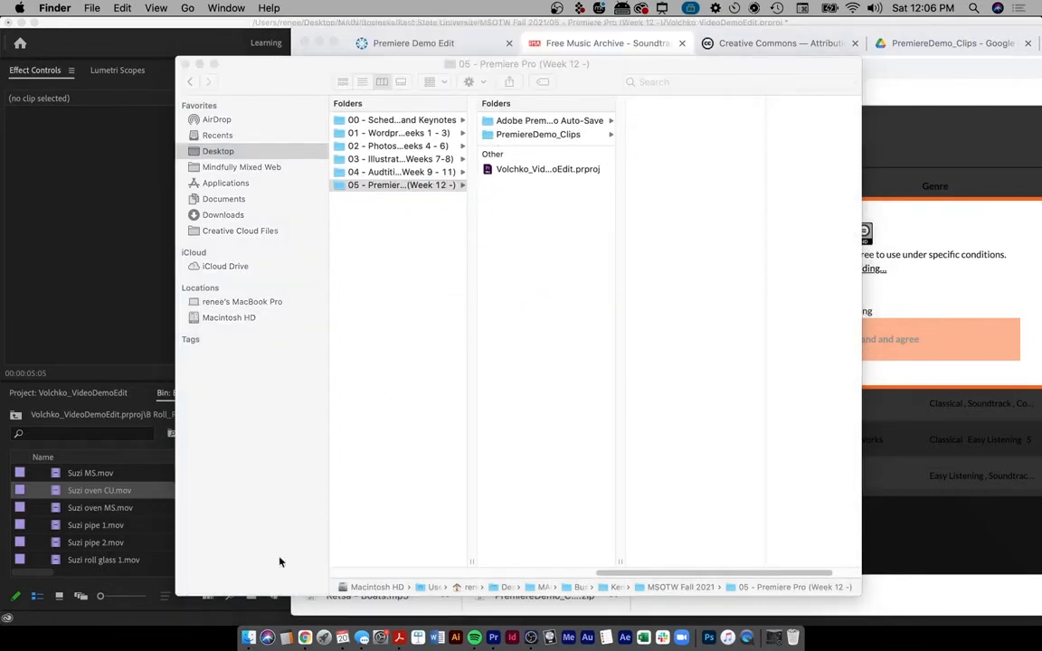
- Drop Ketsa - Boats.mp3 from the downloads bar into that folder, select it, and return to Premiere
{"action": "left_click", "coordinate": [348, 604]}
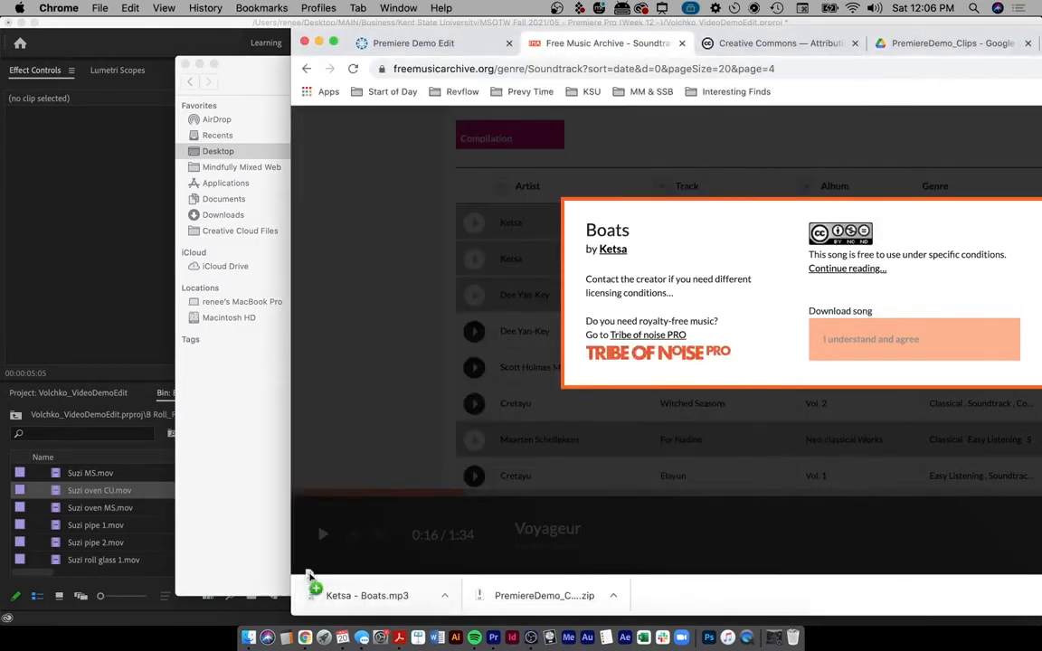
{"action": "left_click", "coordinate": [253, 457]}
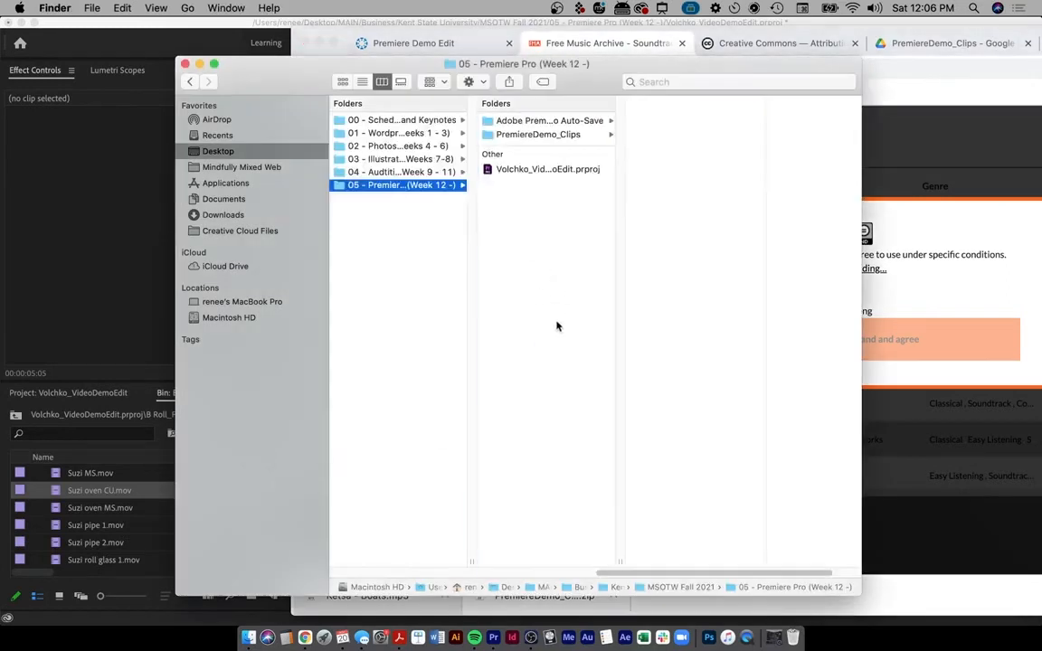
{"action": "left_click", "coordinate": [546, 257]}
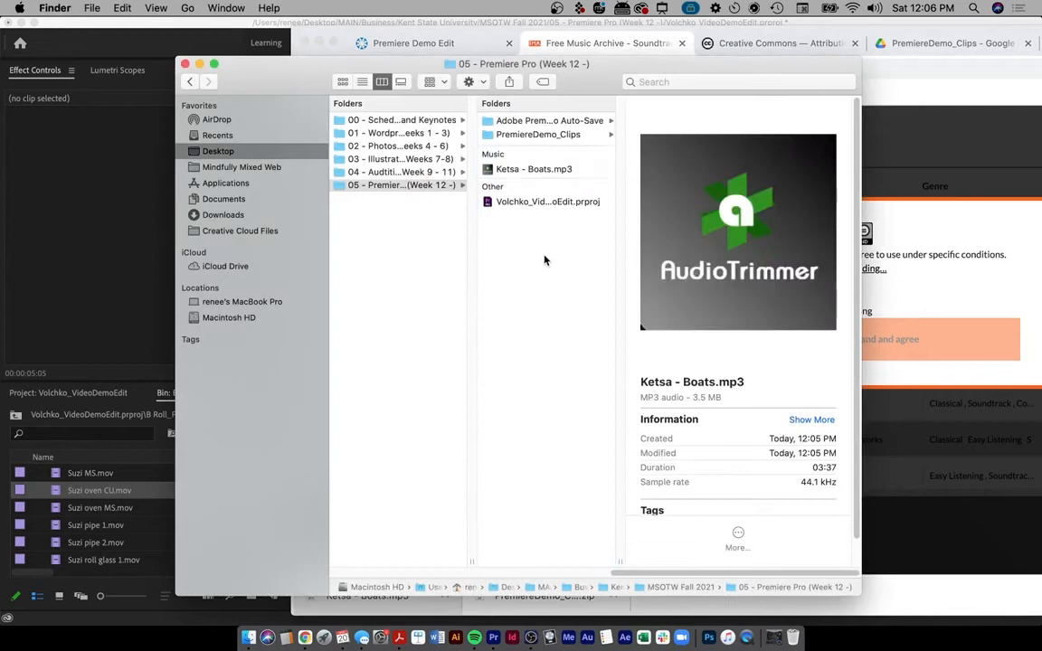
{"action": "left_click", "coordinate": [511, 171]}
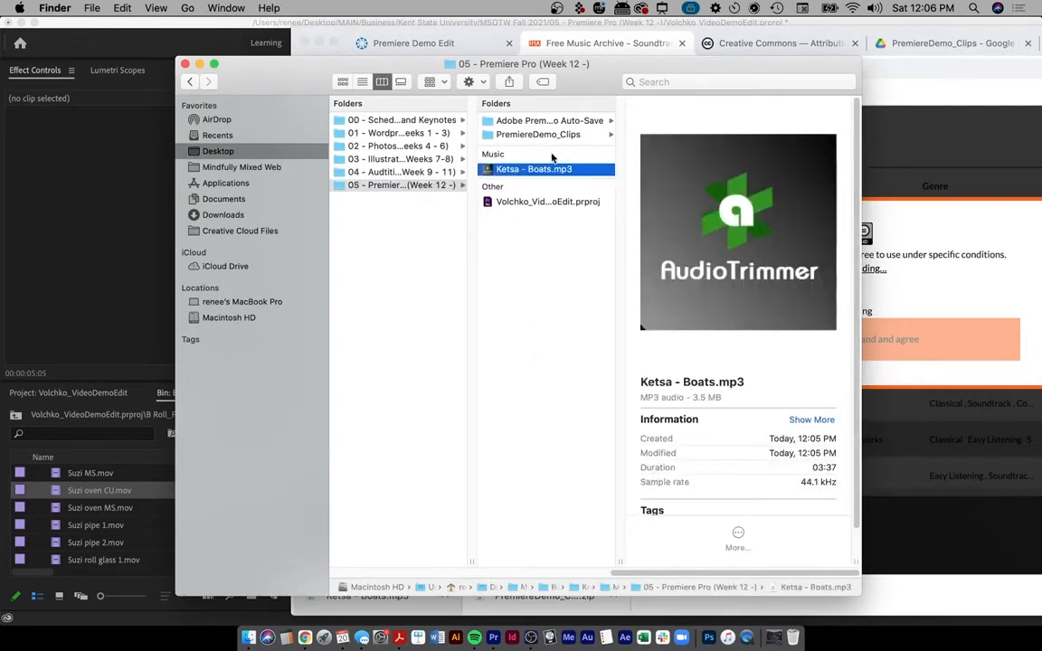
{"action": "left_click", "coordinate": [104, 444]}
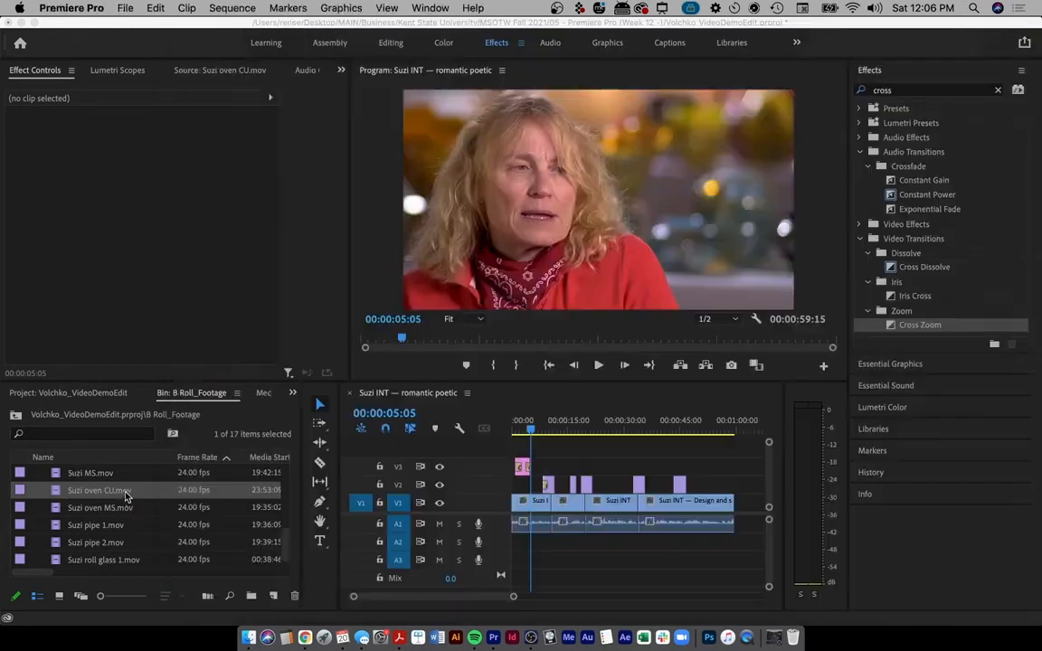
- Show the full bin list, collapse A Roll_Interview, and load the interview clip with match frame
{"action": "left_click_drag", "start_coordinate": [286, 550], "coordinate": [284, 454]}
{"action": "scroll", "coordinate": [257, 489], "scroll_direction": "down", "scroll_amount": 4}
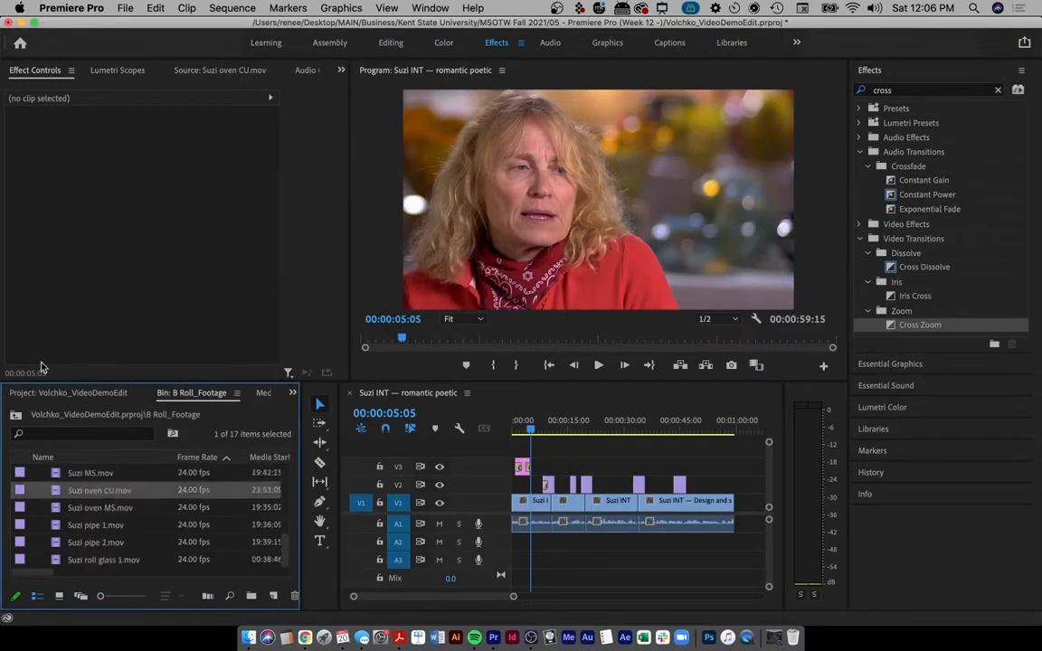
{"action": "left_click", "coordinate": [108, 396]}
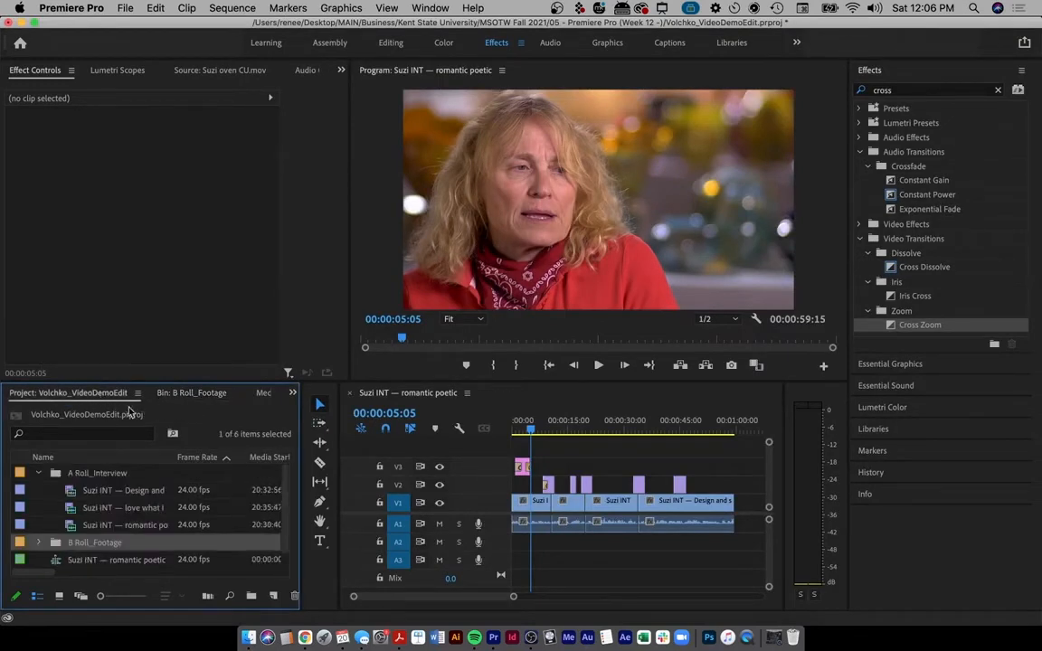
{"action": "left_click", "coordinate": [38, 473]}
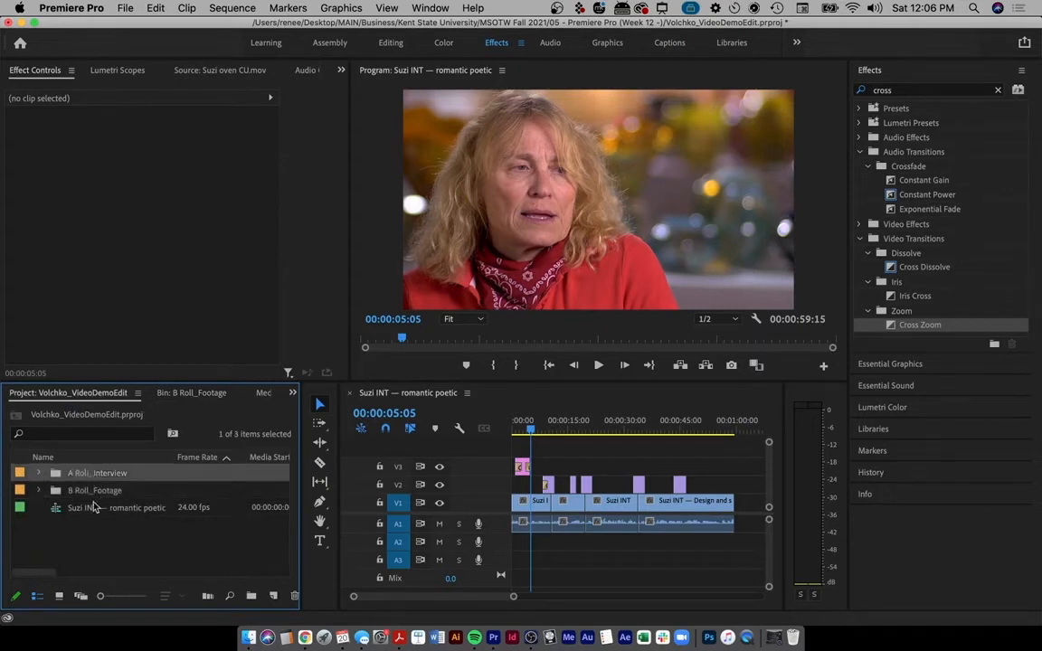
{"action": "key", "text": "f"}
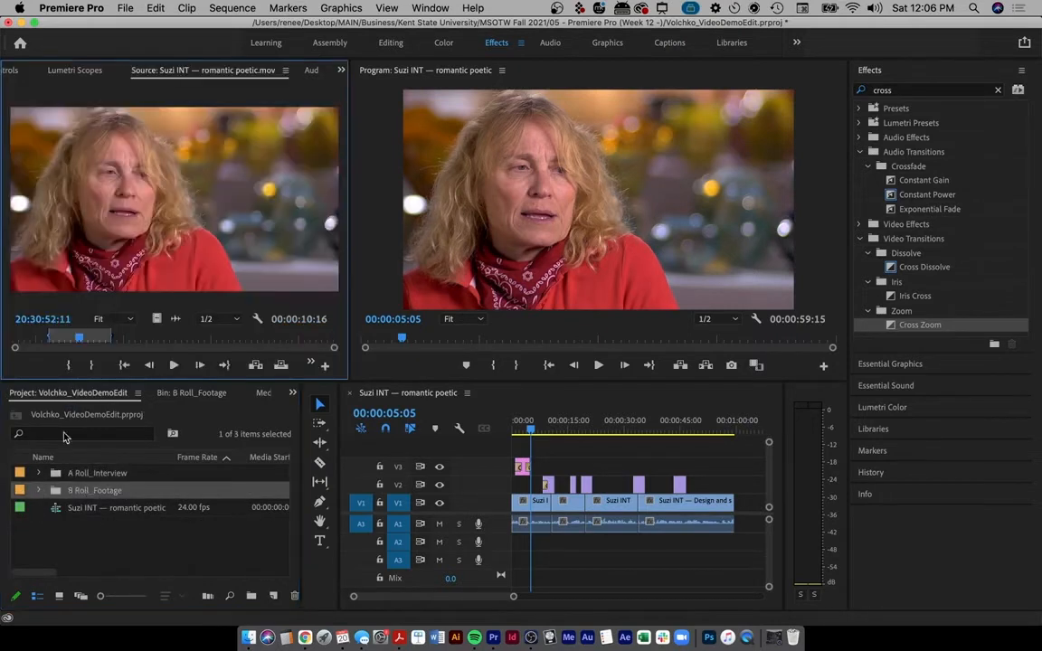
{"action": "left_click", "coordinate": [94, 542]}
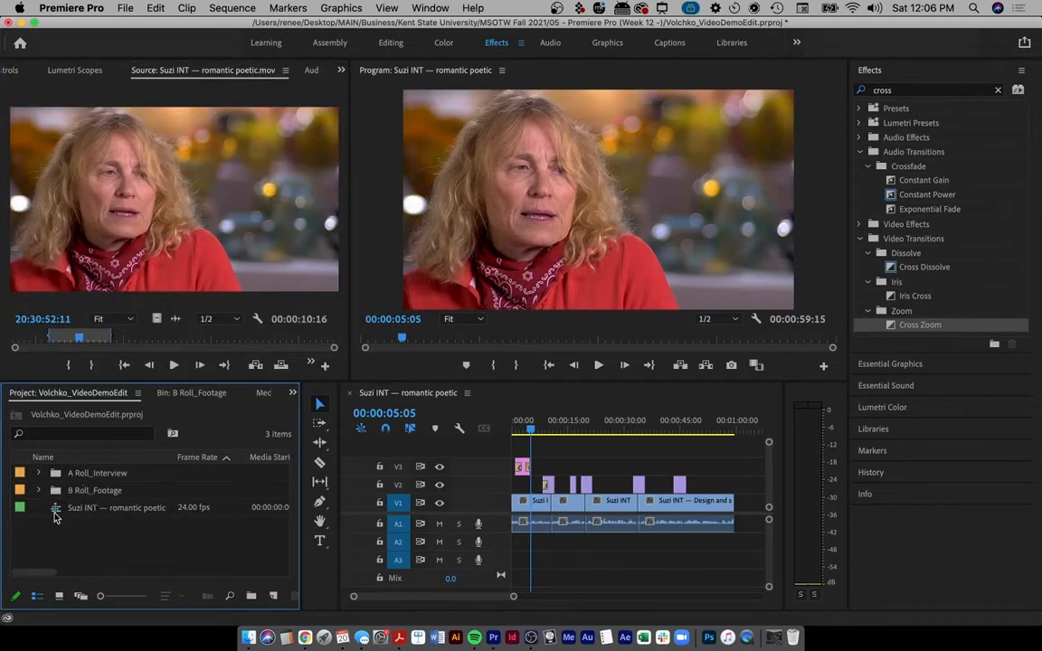
{"action": "left_click", "coordinate": [39, 491]}
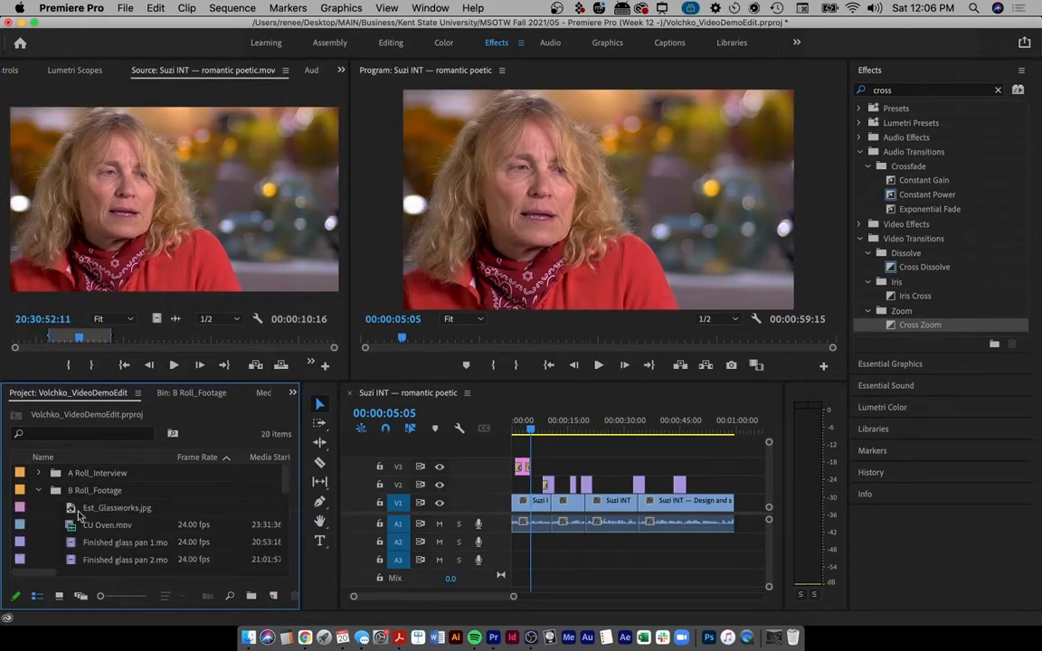
{"action": "left_click", "coordinate": [39, 491]}
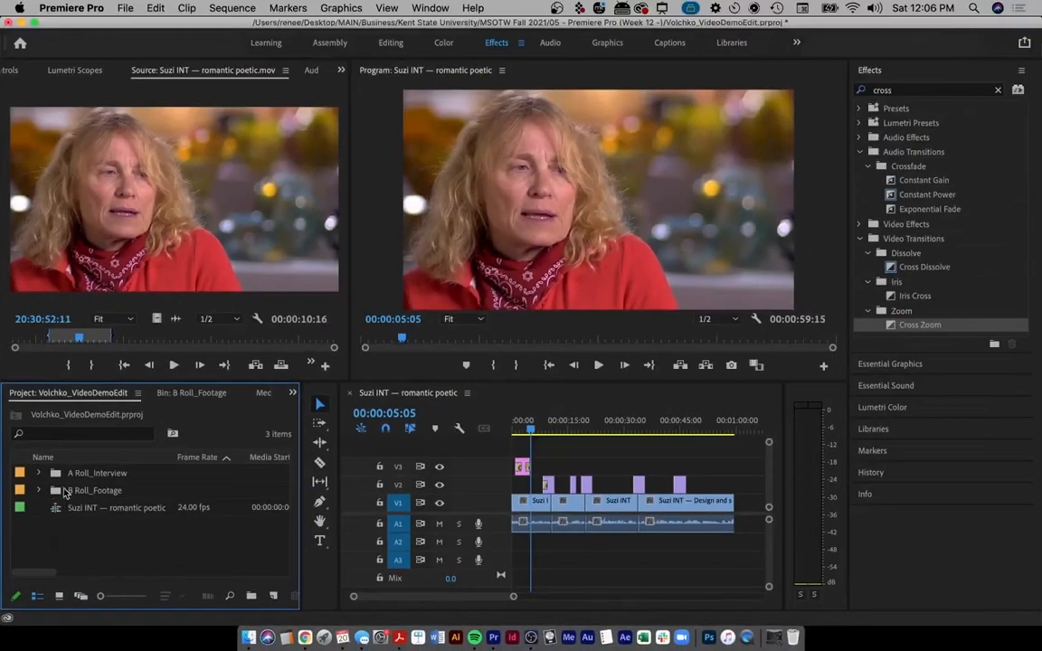
- Browse B Roll_Footage's Glass lid shut.mov, CU Oven.mov and Est_Glassworks.jpg, then collapse it
{"action": "left_click_drag", "start_coordinate": [145, 189], "coordinate": [245, 222]}
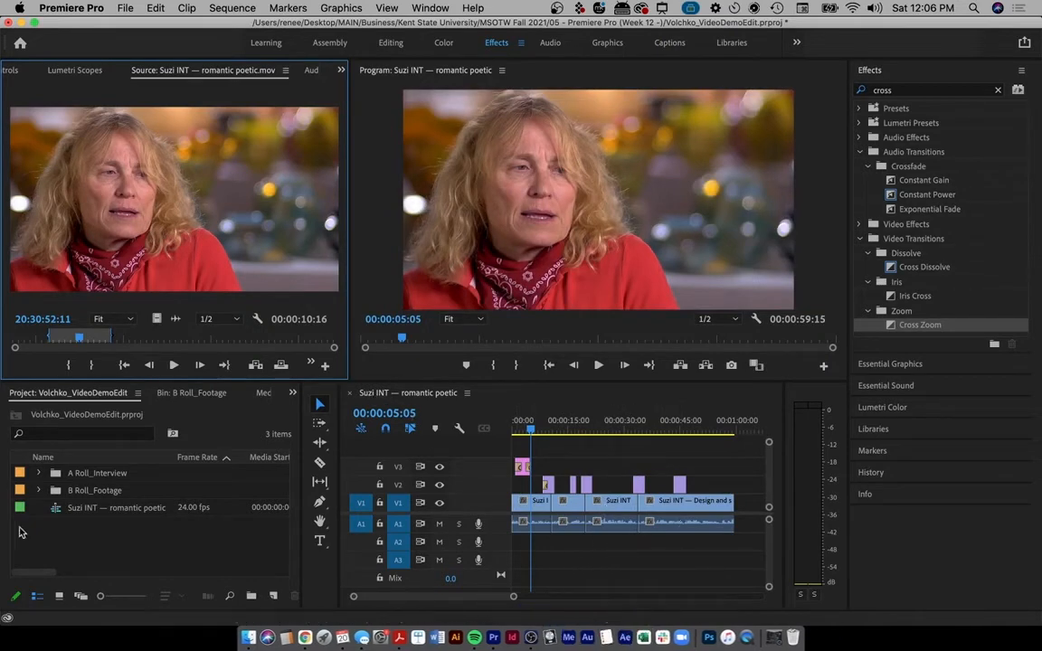
{"action": "left_click", "coordinate": [38, 490]}
{"action": "scroll", "coordinate": [70, 532], "scroll_direction": "down", "scroll_amount": 5}
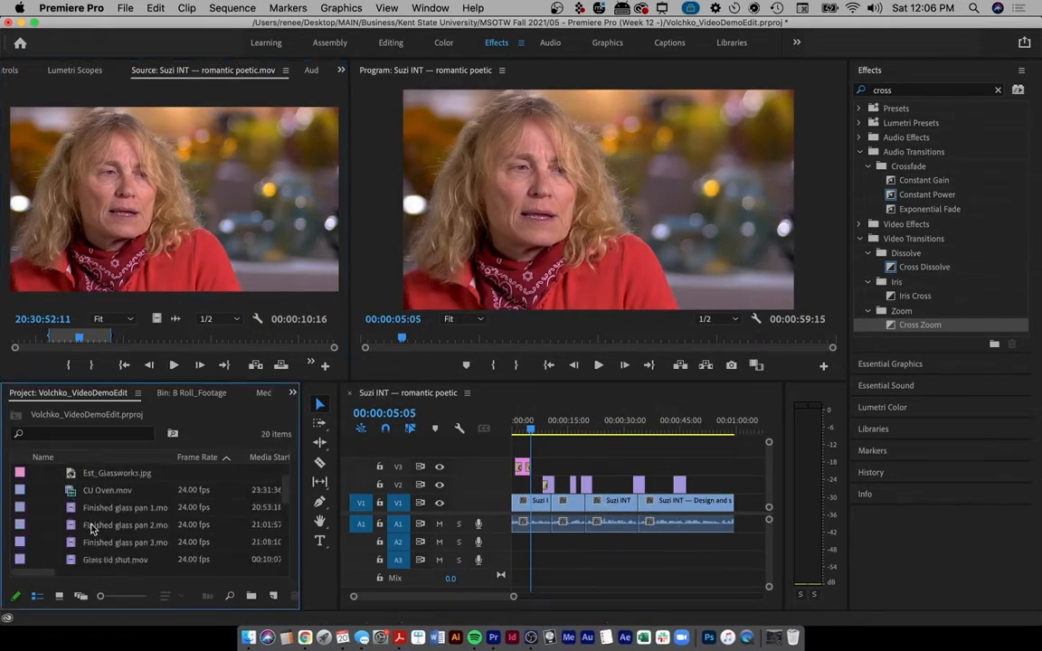
{"action": "left_click", "coordinate": [79, 511]}
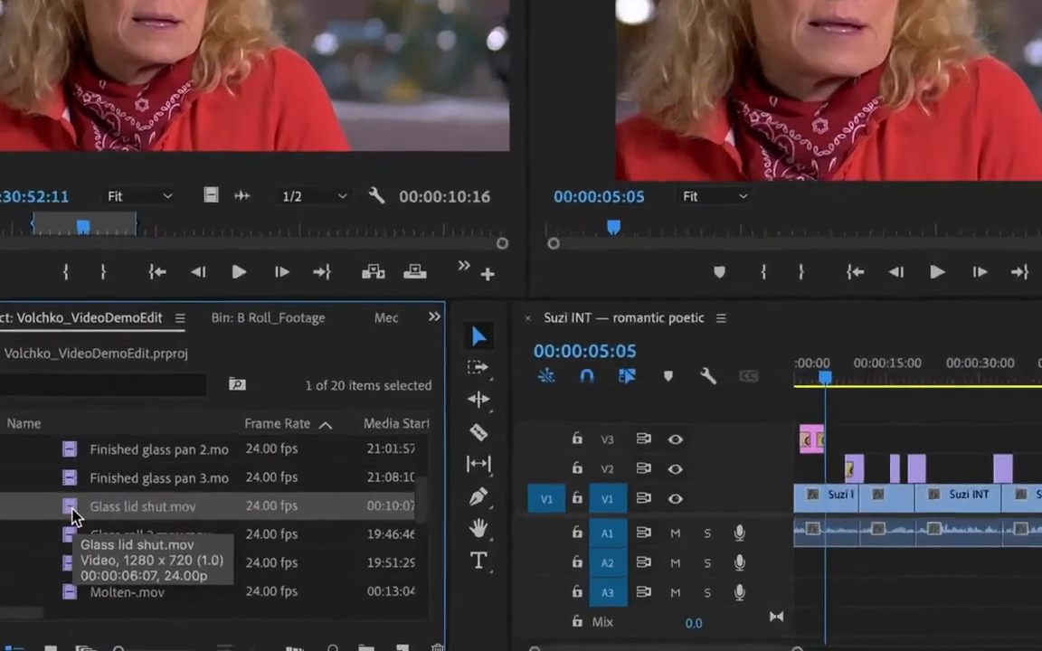
{"action": "scroll", "coordinate": [138, 515], "scroll_direction": "up", "scroll_amount": 5}
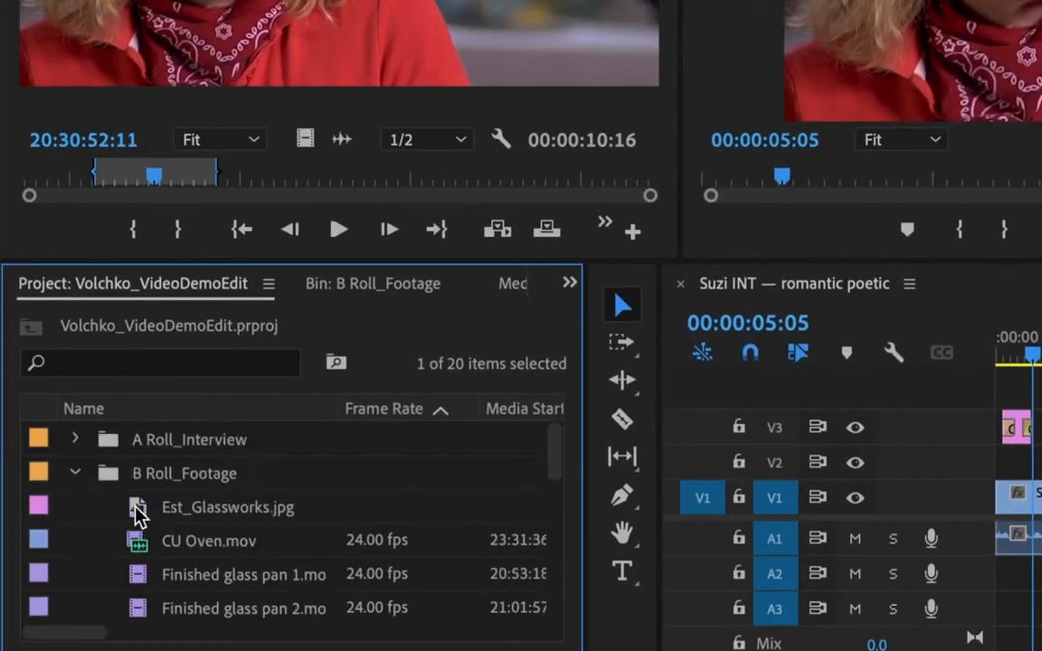
{"action": "scroll", "coordinate": [138, 516], "scroll_direction": "down", "scroll_amount": 1}
{"action": "left_click", "coordinate": [135, 517]}
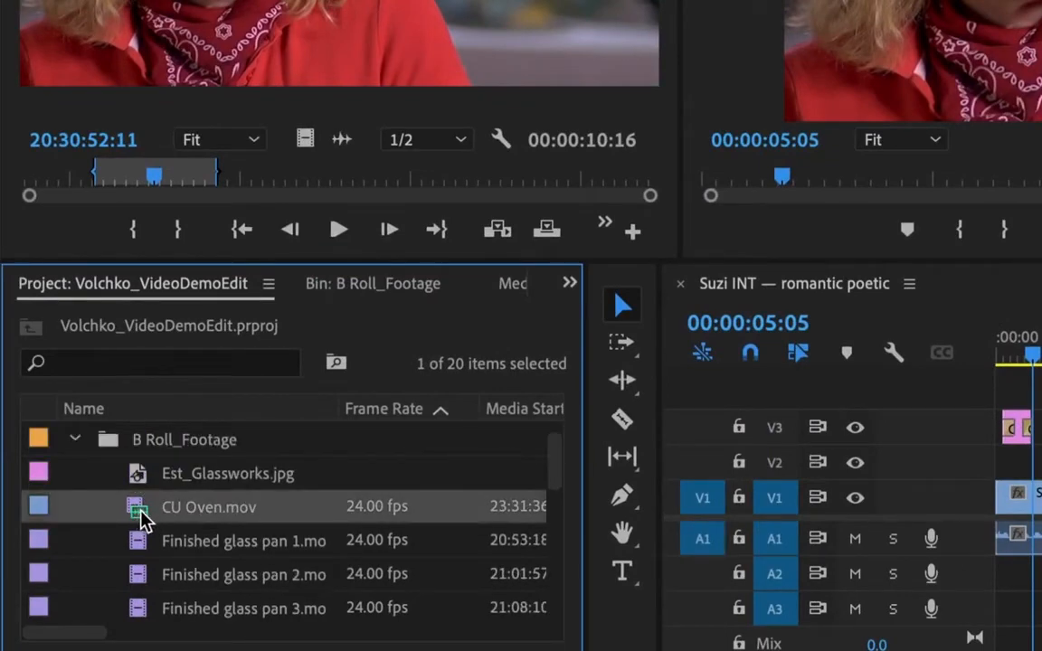
{"action": "left_click", "coordinate": [177, 480]}
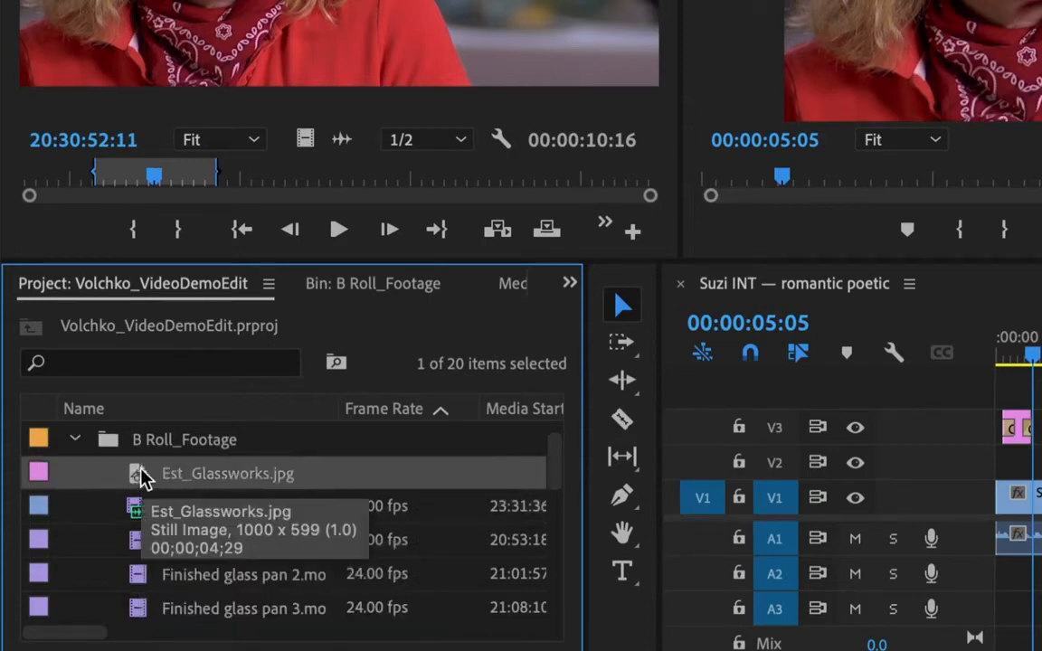
{"action": "scroll", "coordinate": [140, 477], "scroll_direction": "up", "scroll_amount": 1}
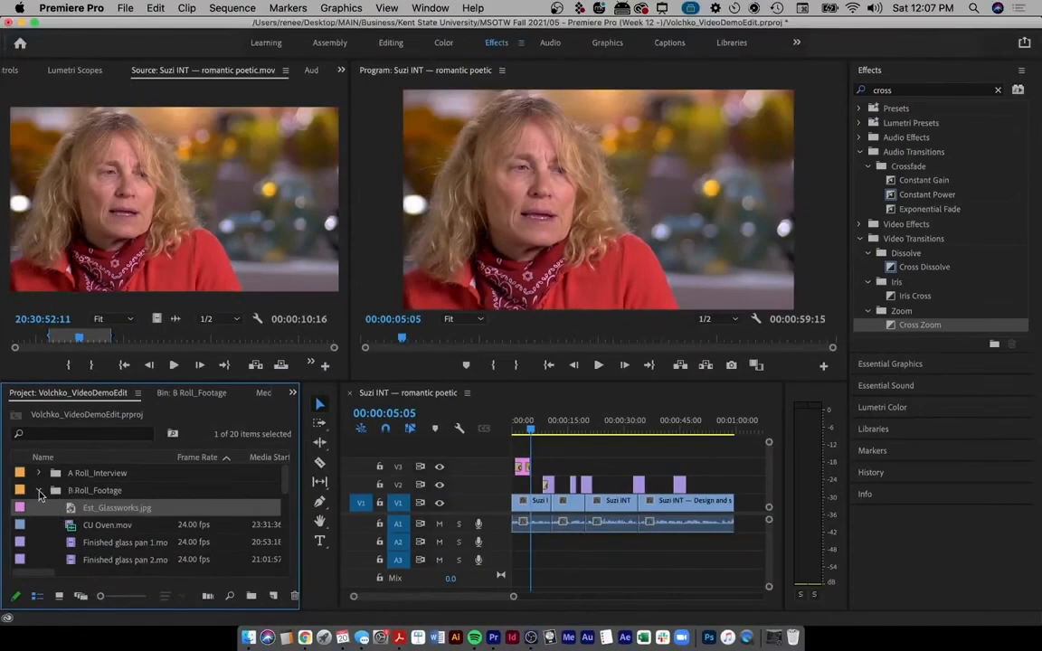
{"action": "left_click", "coordinate": [38, 490]}
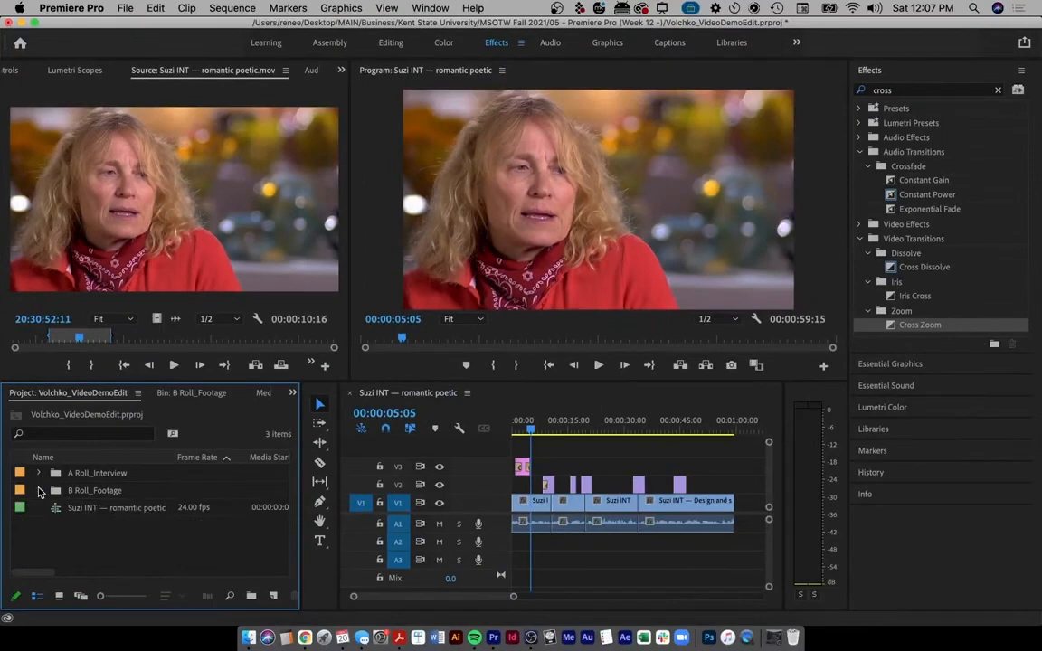
- Create a new project bin and name it Music
{"action": "left_click", "coordinate": [252, 597]}
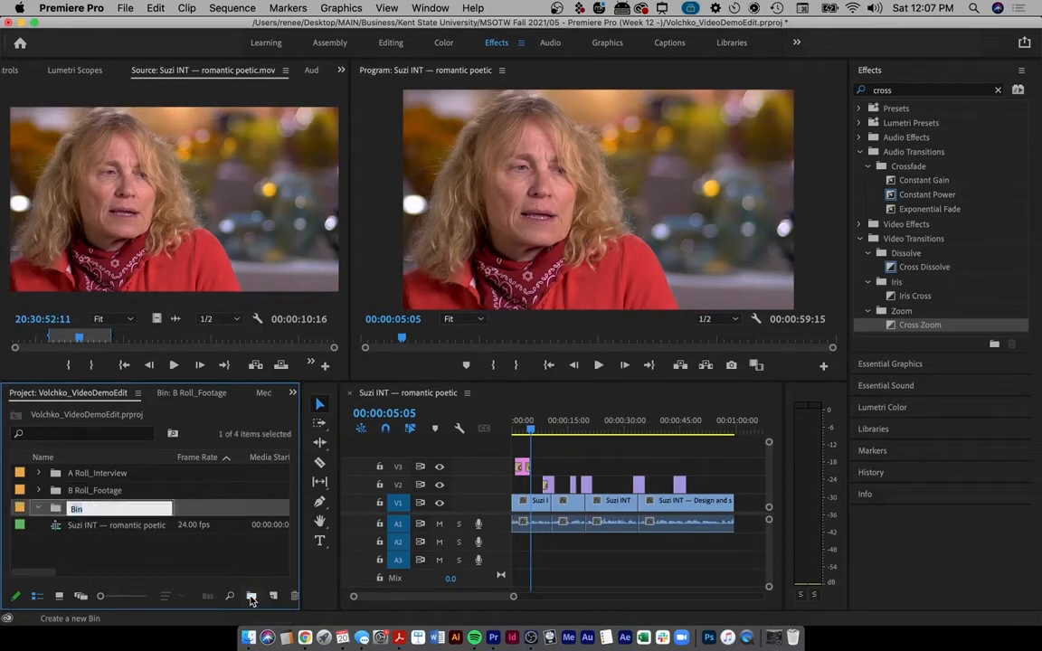
{"action": "type", "text": "Music"}
{"action": "key", "text": "Tab"}
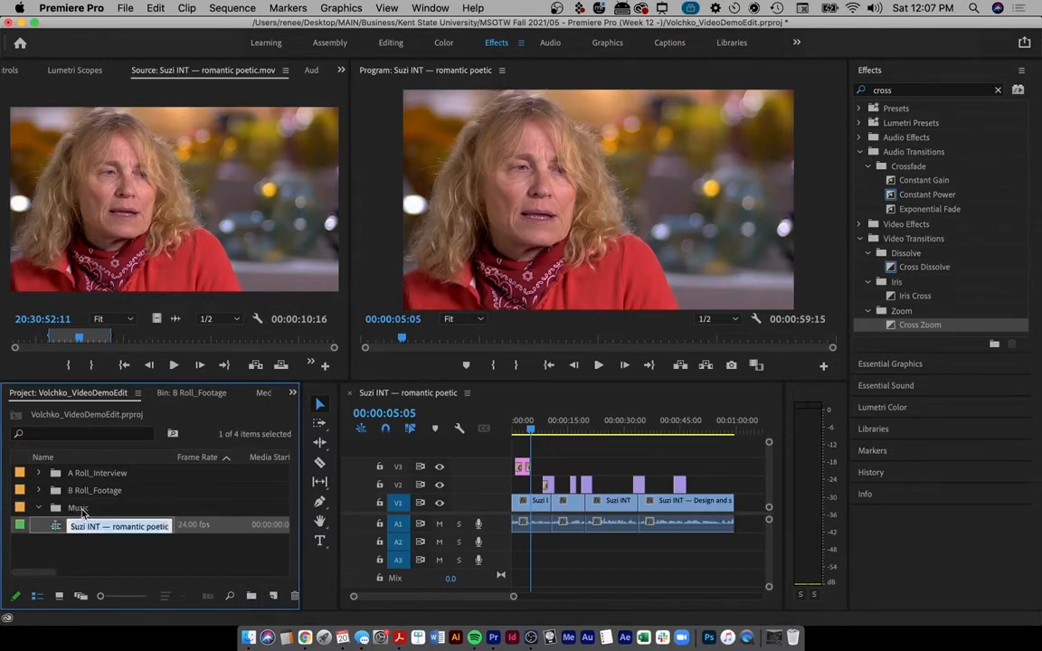
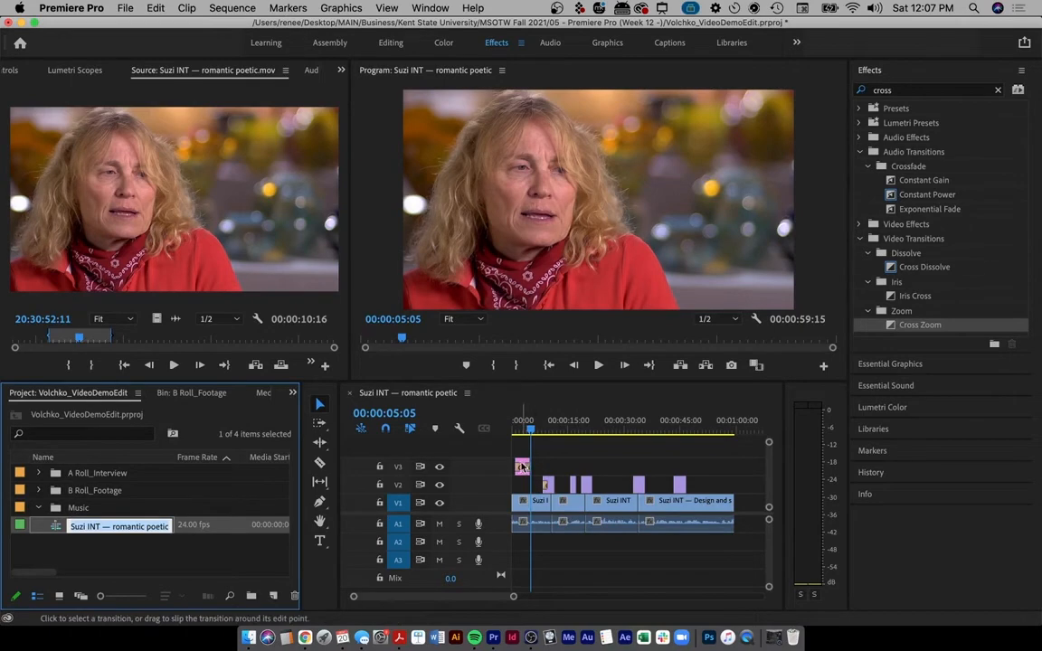
- Move the short pink clip from V3 down to V2
{"action": "left_click_drag", "start_coordinate": [522, 467], "coordinate": [523, 485]}
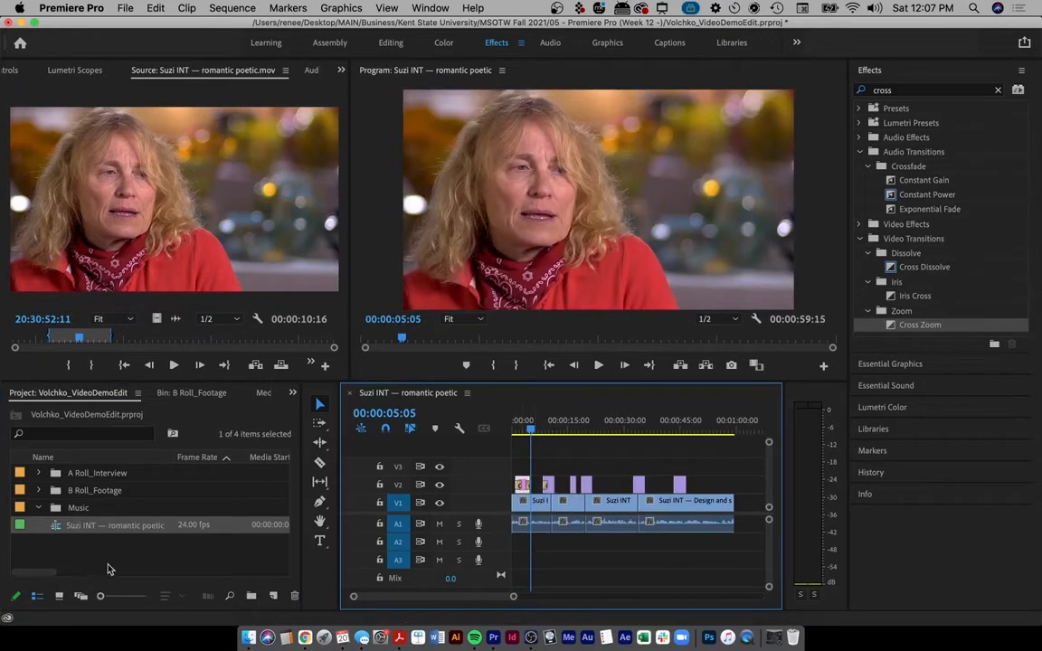
{"action": "left_click", "coordinate": [38, 509]}
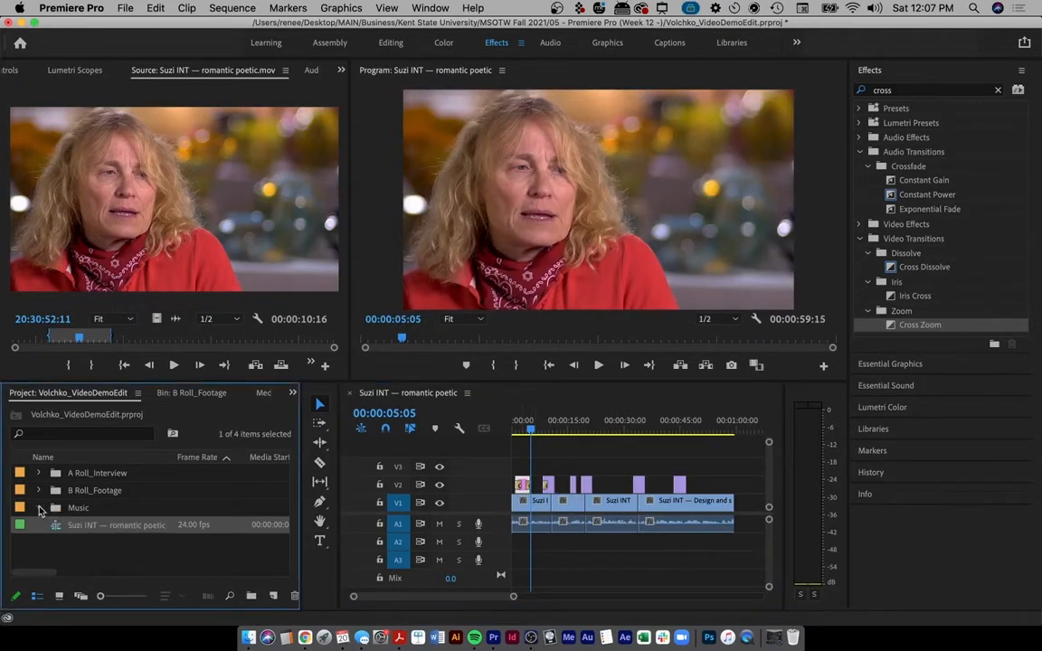
{"action": "left_click", "coordinate": [37, 508]}
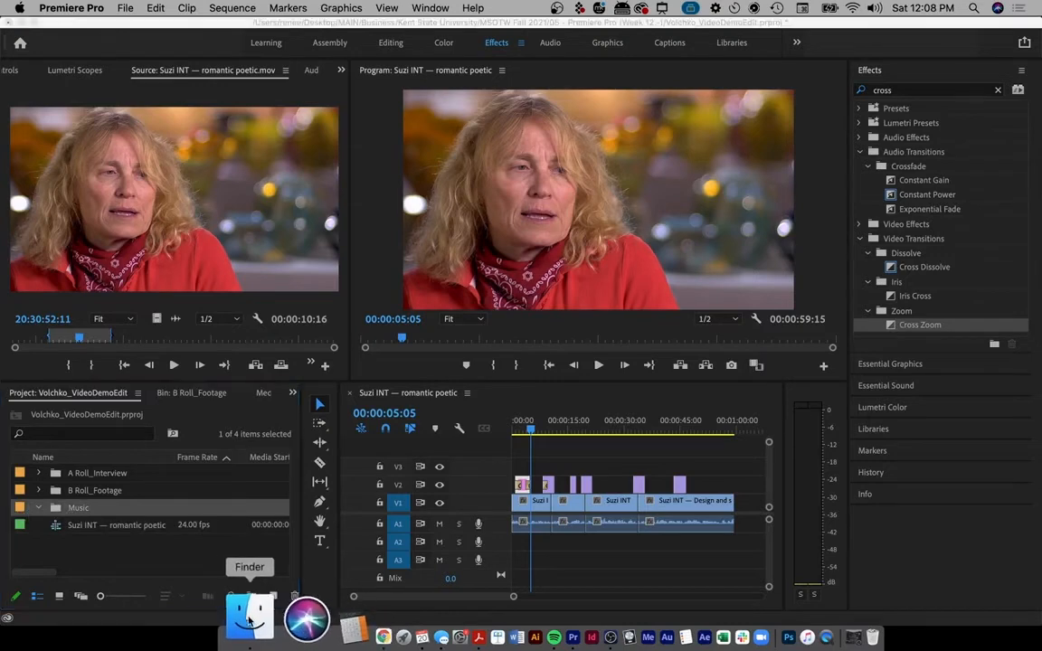
- Import Ketsa - Boats.mp3 from Finder into the Music bin
{"action": "left_click", "coordinate": [249, 621]}
{"action": "left_click_drag", "start_coordinate": [548, 172], "coordinate": [77, 508]}
{"action": "left_click", "coordinate": [77, 509]}
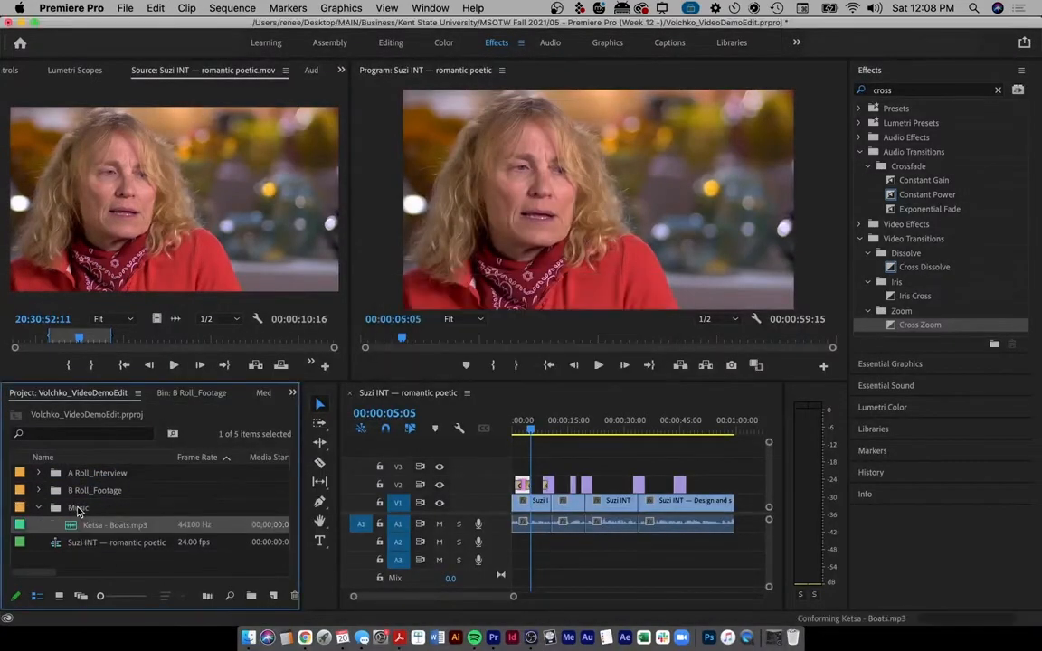
{"action": "left_click", "coordinate": [38, 508]}
{"action": "left_click", "coordinate": [38, 509]}
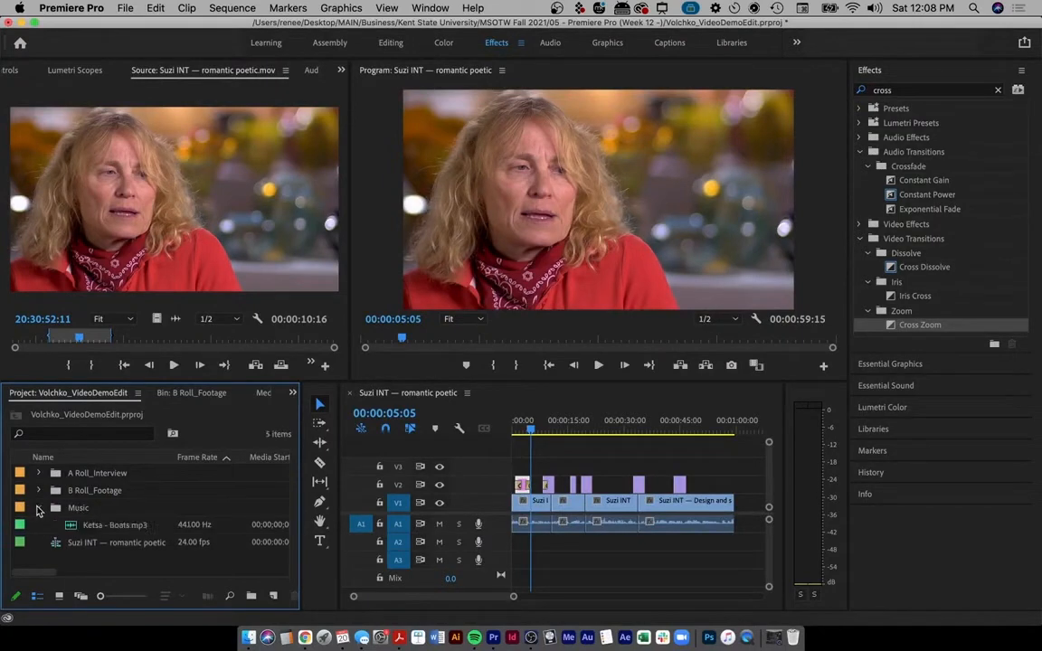
{"action": "left_click", "coordinate": [38, 509]}
{"action": "left_click", "coordinate": [38, 509]}
{"action": "left_click", "coordinate": [38, 509]}
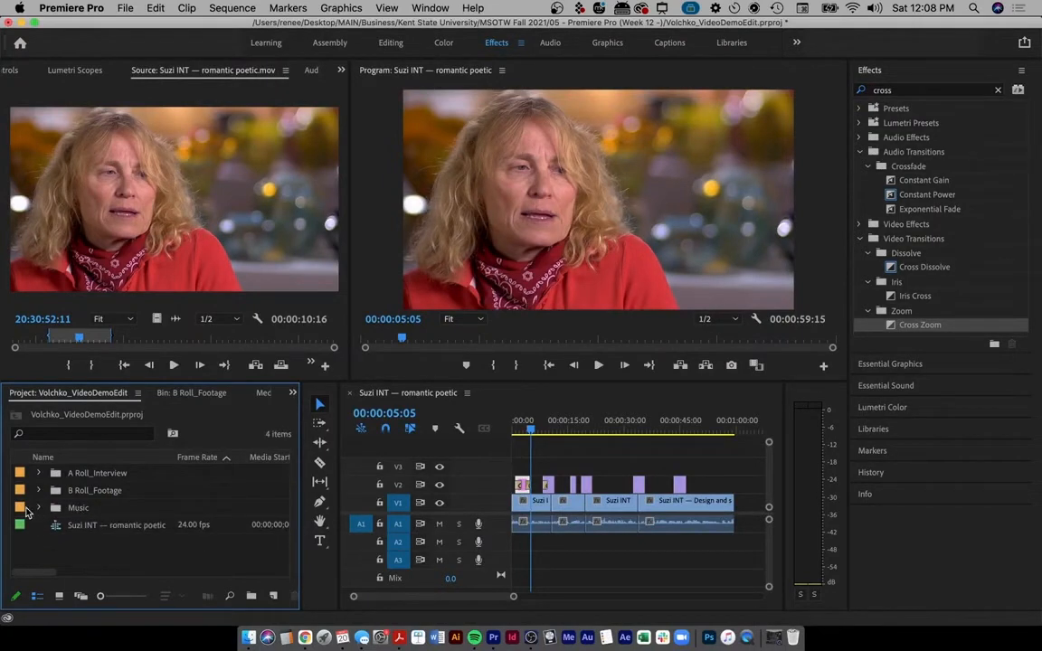
- Change the Music bin's label colour to Magenta
{"action": "right_click", "coordinate": [24, 513]}
{"action": "mouse_move", "coordinate": [71, 566]}
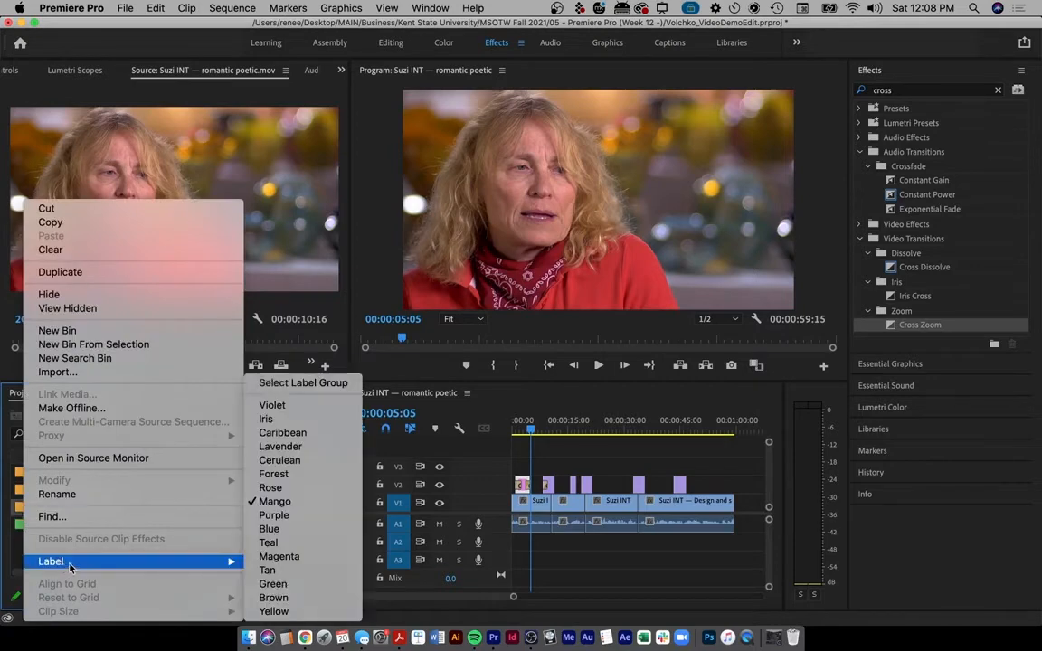
{"action": "left_click", "coordinate": [268, 570]}
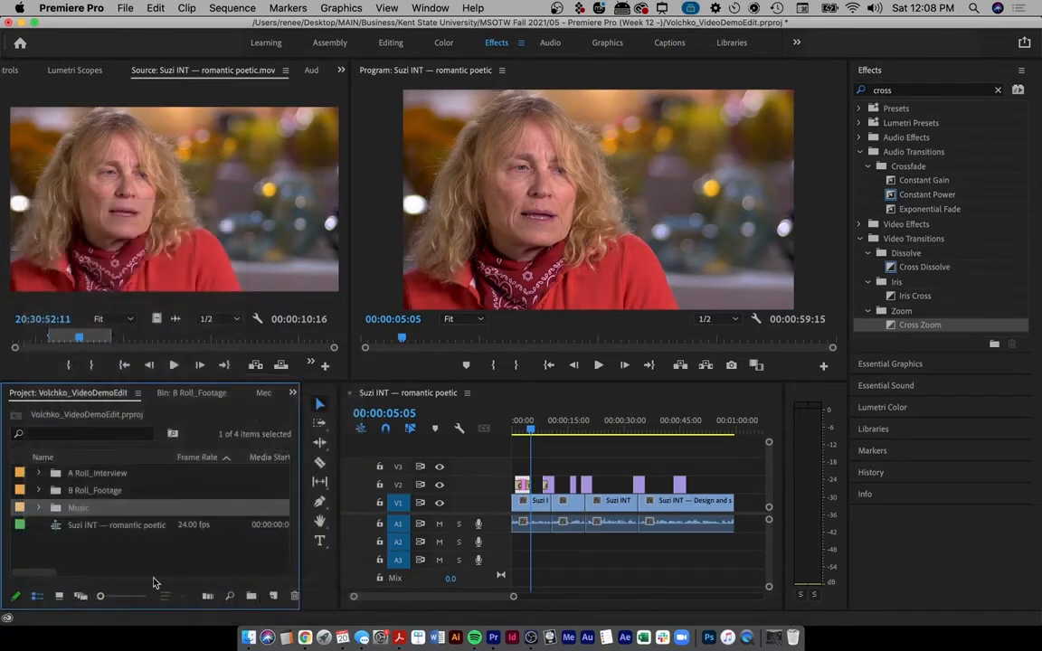
{"action": "right_click", "coordinate": [20, 508]}
{"action": "mouse_move", "coordinate": [89, 561]}
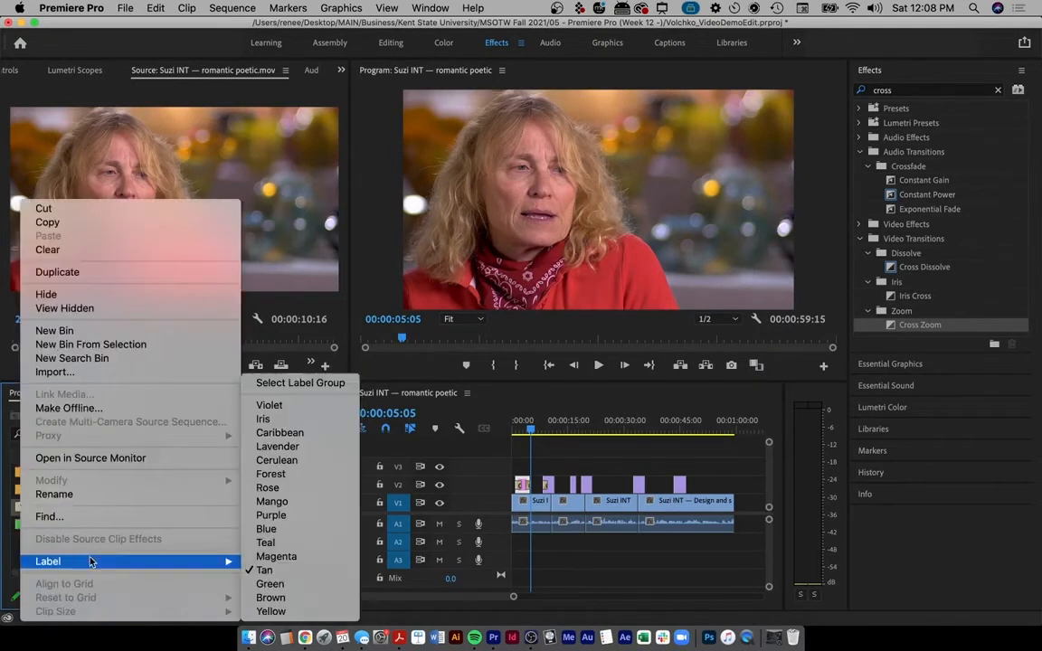
{"action": "left_click", "coordinate": [288, 563]}
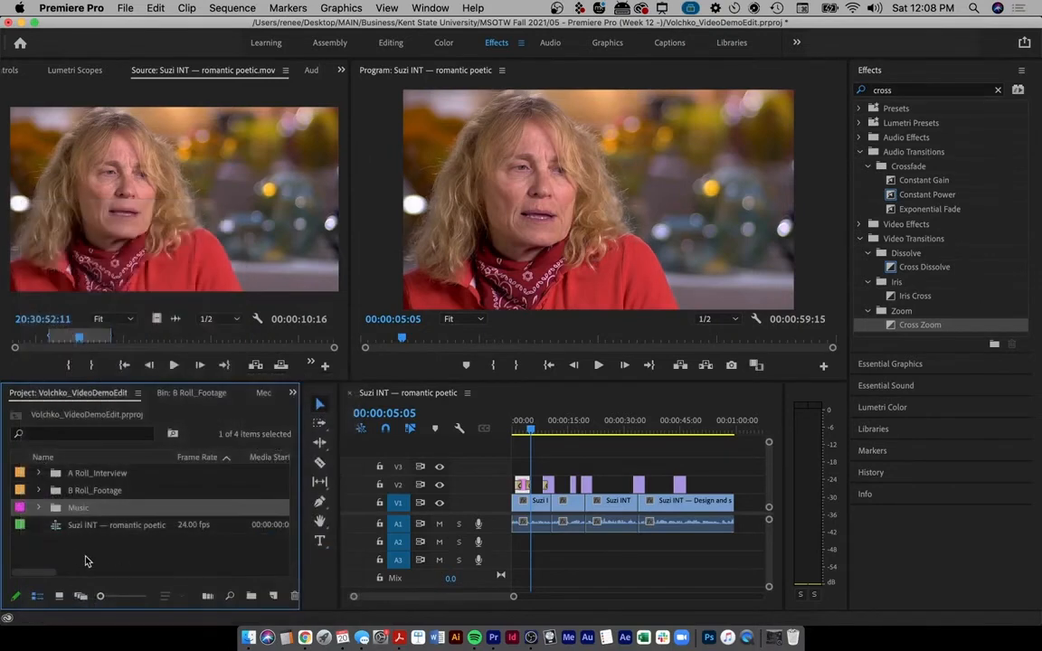
{"action": "left_click", "coordinate": [85, 562]}
- Label Ketsa - Boats.mp3 Magenta to match its bin
{"action": "left_click", "coordinate": [39, 508]}
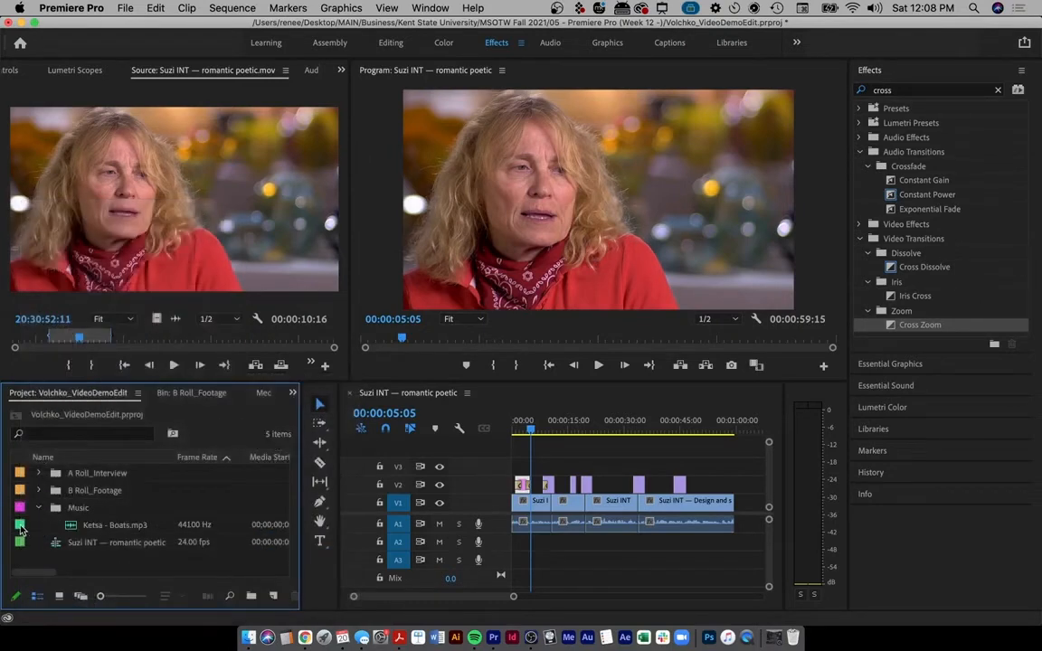
{"action": "left_click", "coordinate": [21, 530]}
{"action": "right_click", "coordinate": [21, 529]}
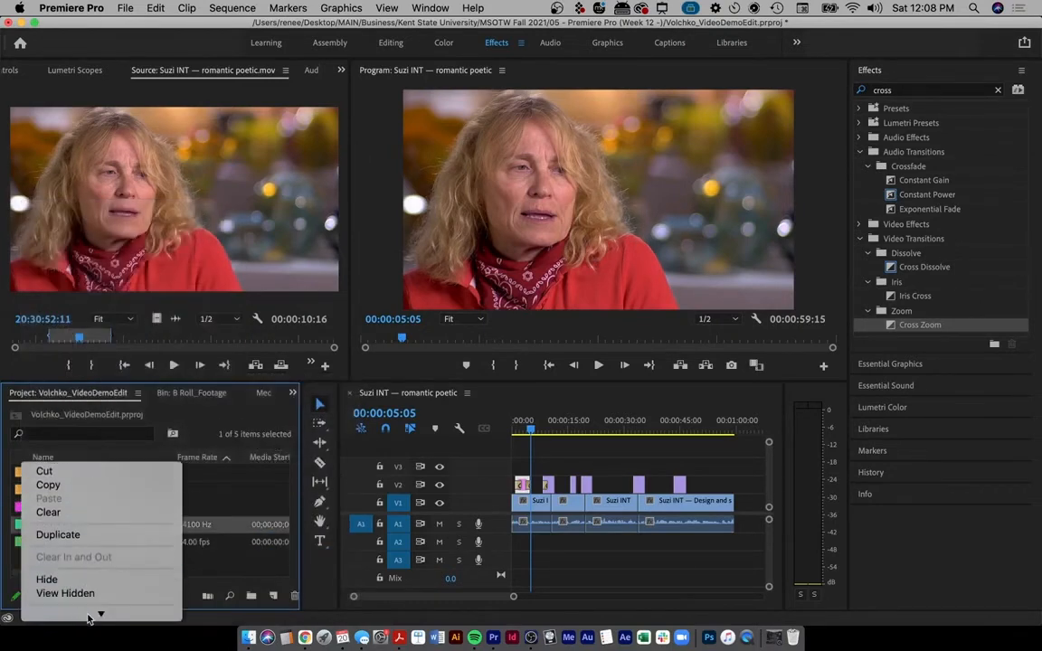
{"action": "mouse_move", "coordinate": [98, 615]}
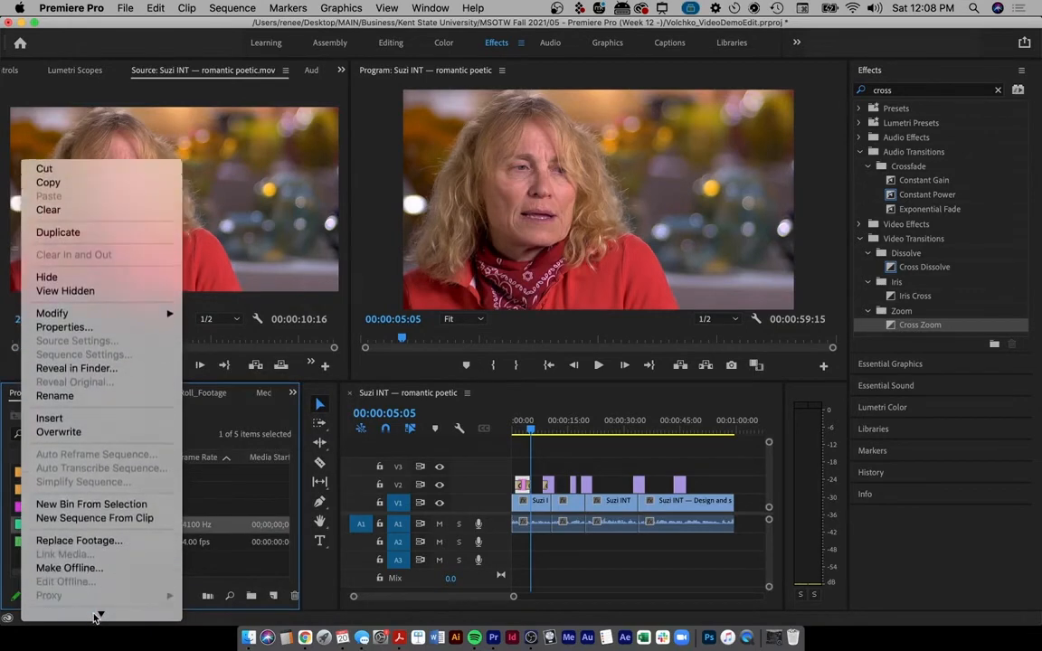
{"action": "mouse_move", "coordinate": [86, 410]}
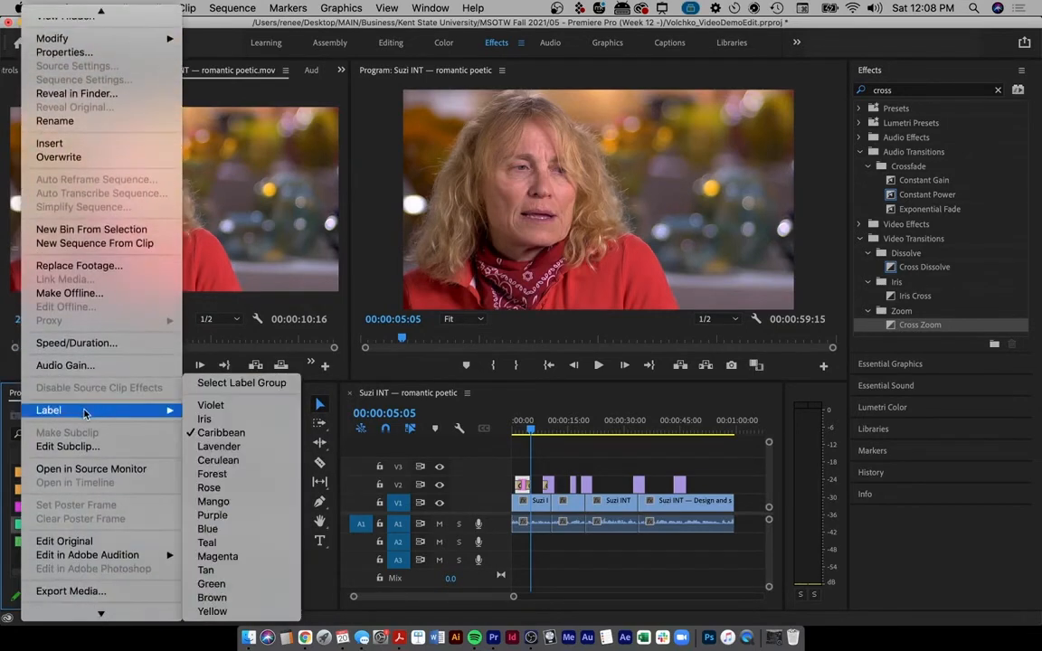
{"action": "left_click", "coordinate": [236, 557]}
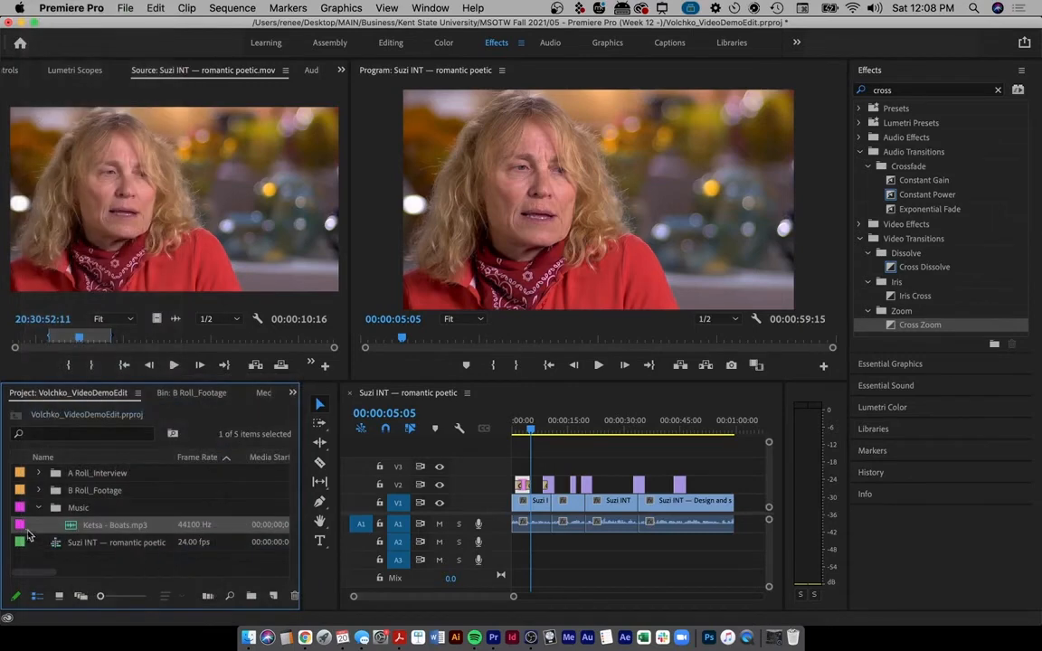
{"action": "left_click", "coordinate": [39, 509]}
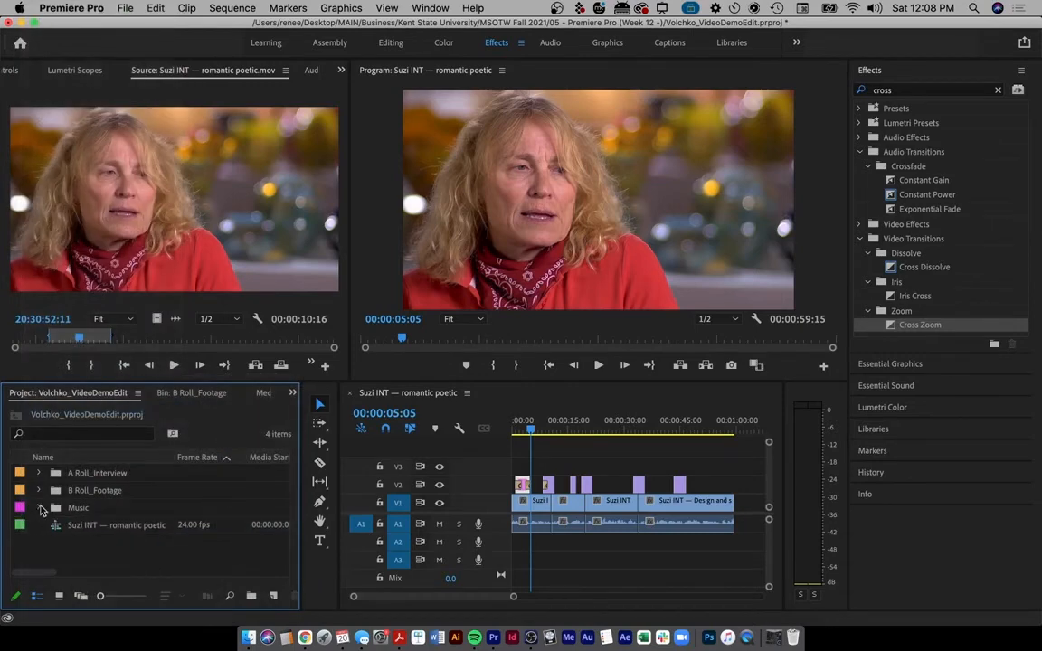
{"action": "left_click", "coordinate": [38, 510]}
{"action": "left_click", "coordinate": [92, 528]}
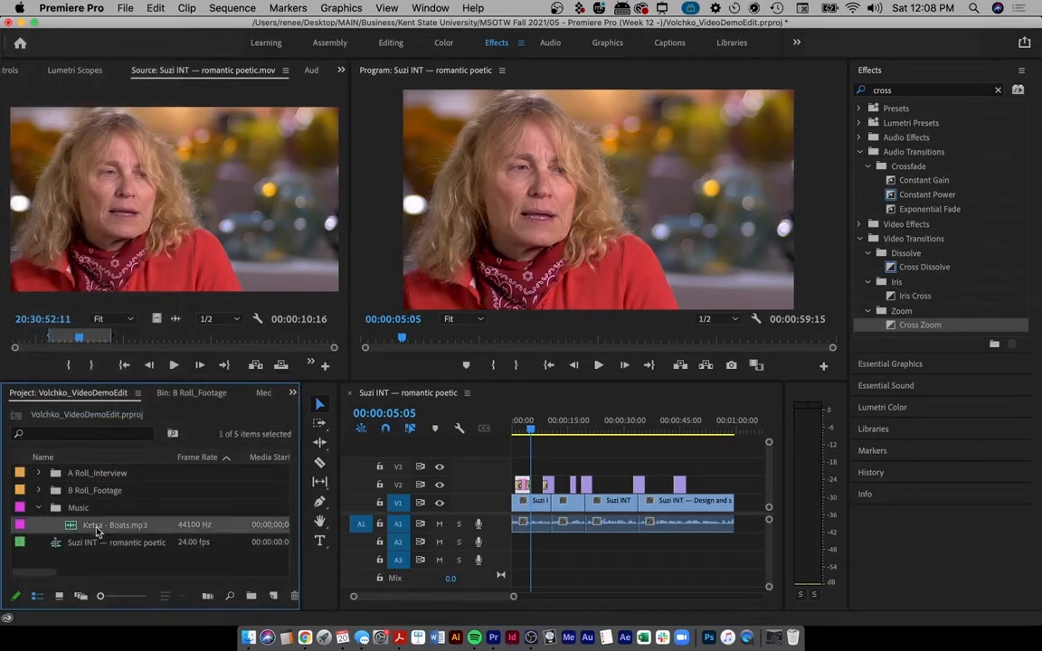
{"action": "left_click", "coordinate": [37, 509]}
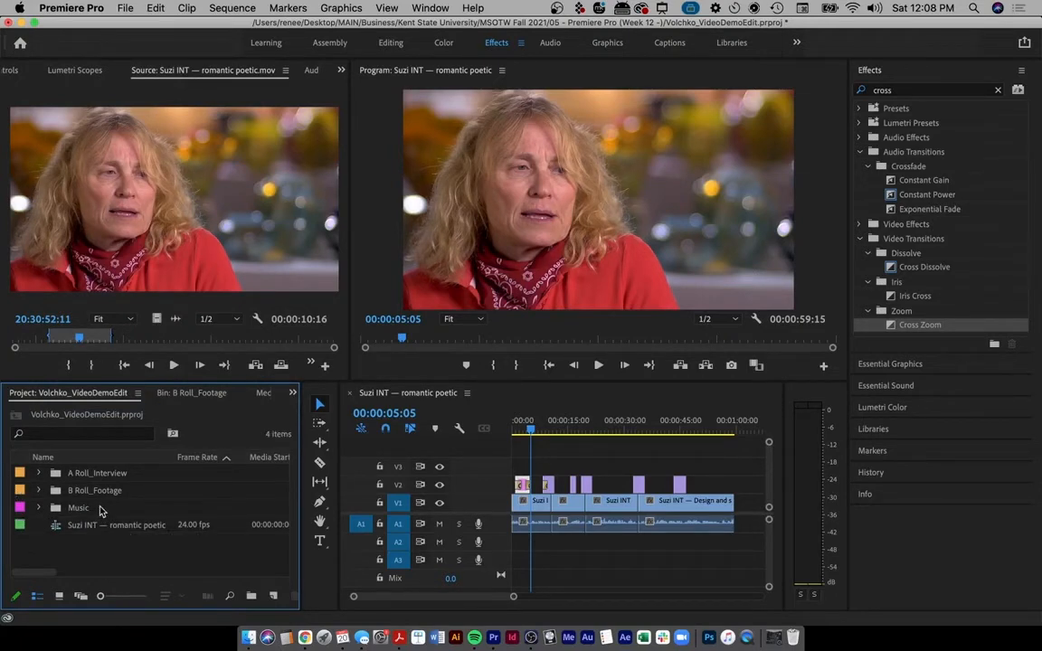
{"action": "left_click", "coordinate": [39, 509]}
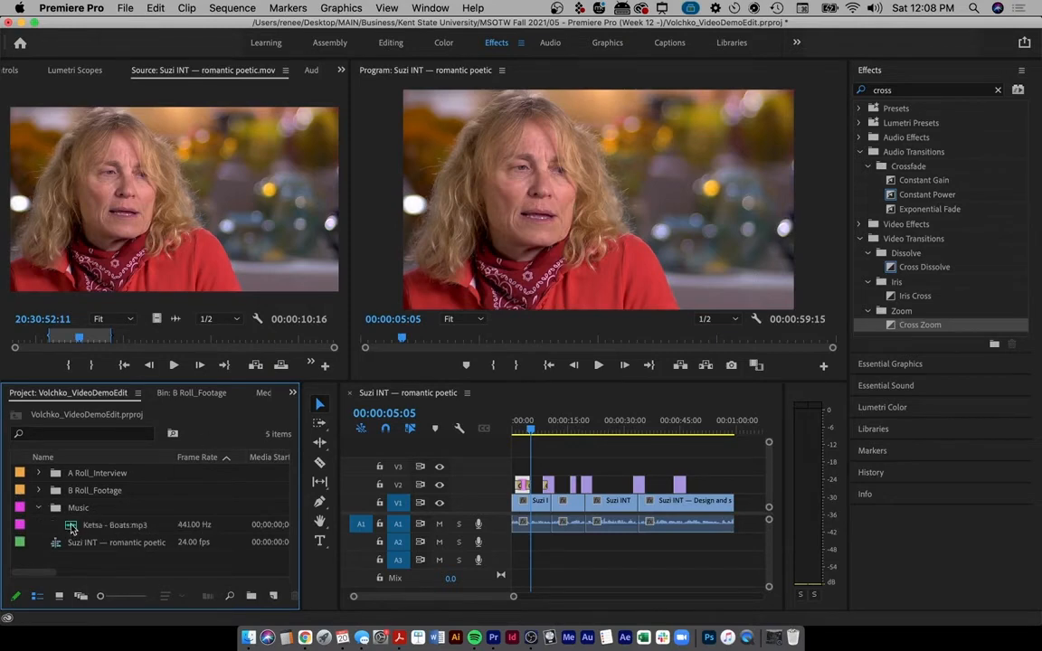
{"action": "left_click_drag", "start_coordinate": [73, 529], "coordinate": [544, 529]}
{"action": "key", "text": "super+z"}
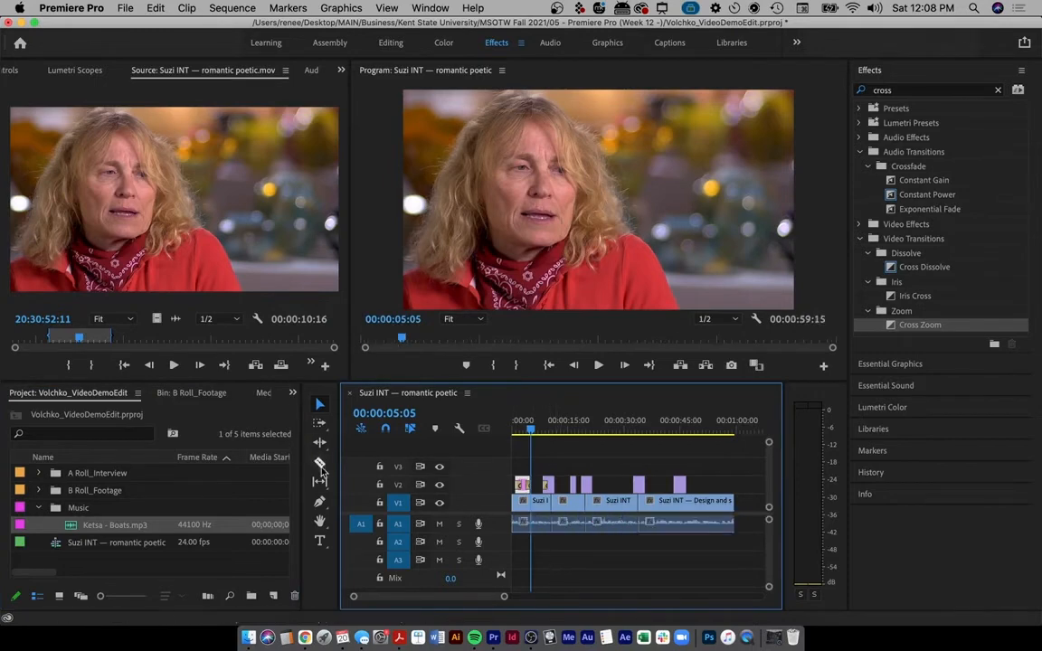
{"action": "key", "text": "ctrl+a"}
{"action": "mouse_move", "coordinate": [351, 518]}
{"action": "left_mouse_down"}
{"action": "mouse_move", "coordinate": [342, 519]}
{"action": "mouse_move", "coordinate": [341, 602]}
{"action": "mouse_move", "coordinate": [341, 518]}
{"action": "mouse_move", "coordinate": [602, 523]}
{"action": "mouse_move", "coordinate": [821, 543]}
{"action": "mouse_move", "coordinate": [816, 579]}
{"action": "left_mouse_up"}
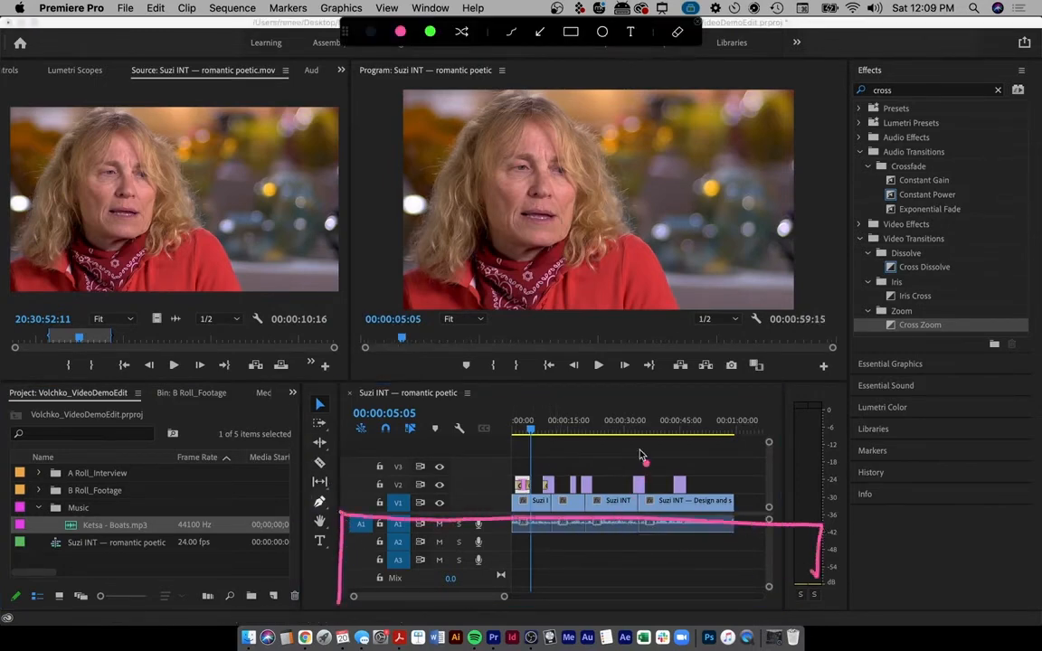
{"action": "mouse_move", "coordinate": [633, 528]}
{"action": "left_mouse_down"}
{"action": "mouse_move", "coordinate": [631, 576]}
{"action": "mouse_move", "coordinate": [658, 543]}
{"action": "left_mouse_up"}
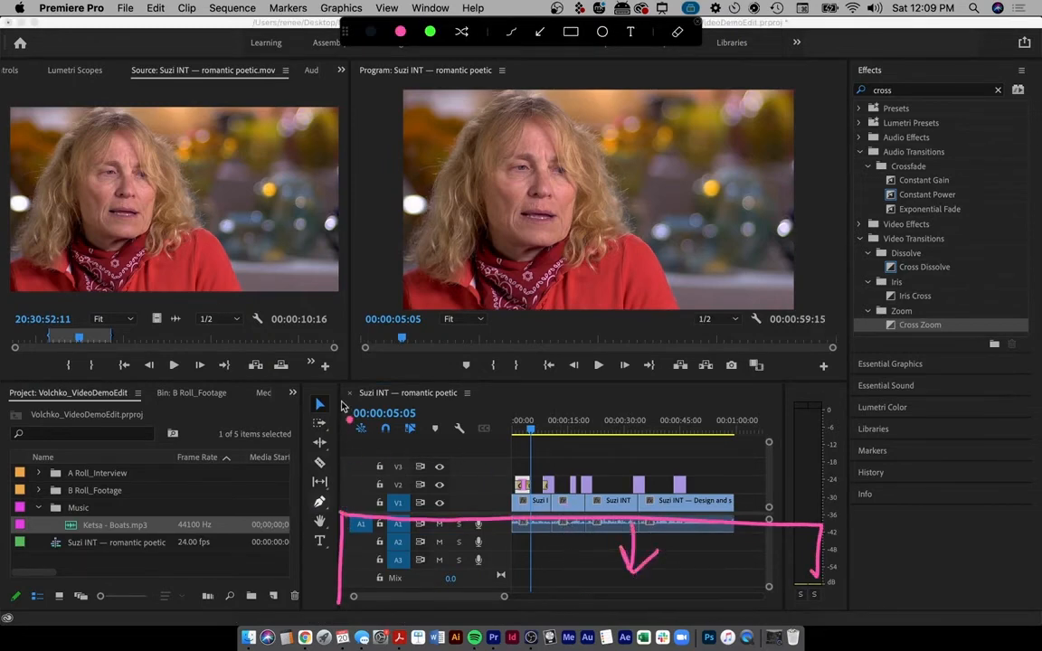
{"action": "left_click_drag", "start_coordinate": [342, 403], "coordinate": [340, 518]}
{"action": "left_click_drag", "start_coordinate": [816, 530], "coordinate": [809, 408]}
{"action": "mouse_move", "coordinate": [749, 491]}
{"action": "left_mouse_down"}
{"action": "mouse_move", "coordinate": [748, 436]}
{"action": "mouse_move", "coordinate": [761, 459]}
{"action": "left_mouse_up"}
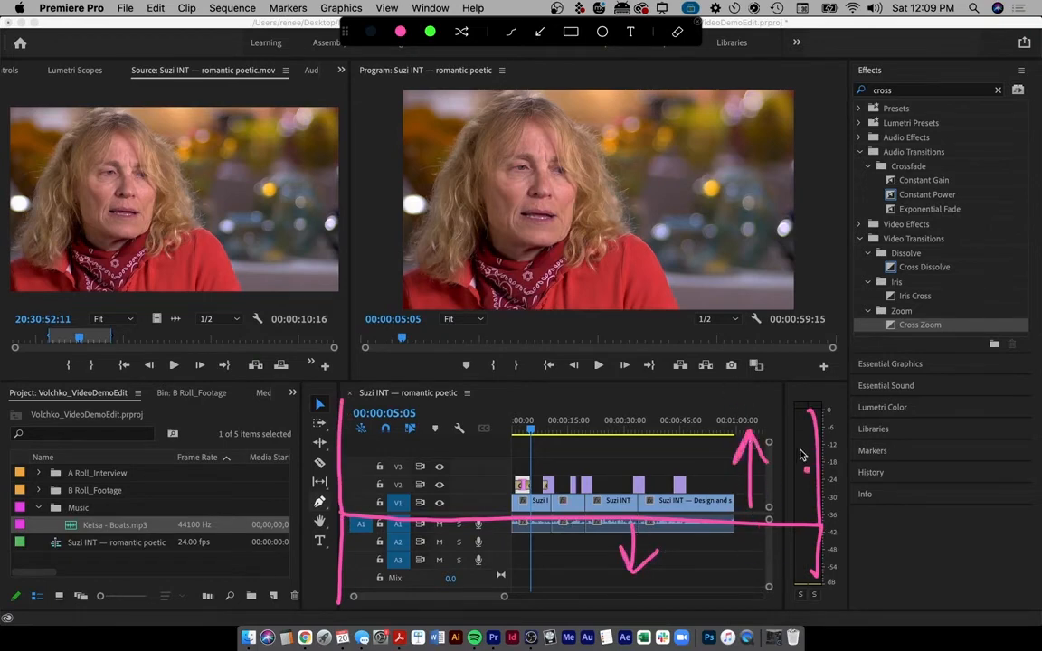
{"action": "key", "text": "Escape"}
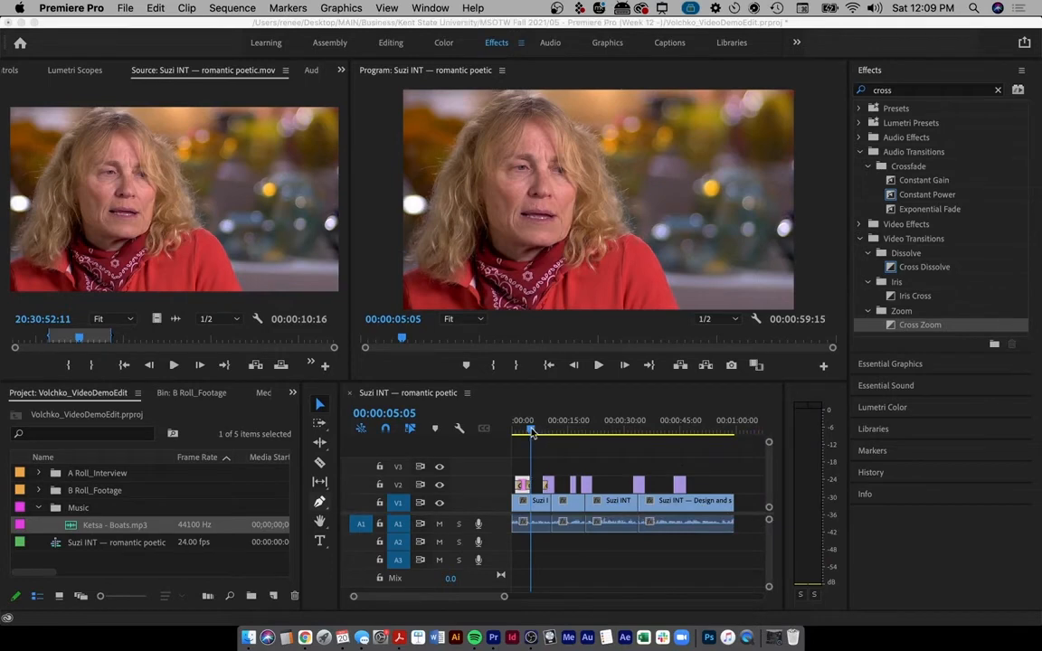
- Check the glass shot at 00:00:09:16, then place Ketsa - Boats.mp3 on audio track A2
{"action": "left_click", "coordinate": [532, 431]}
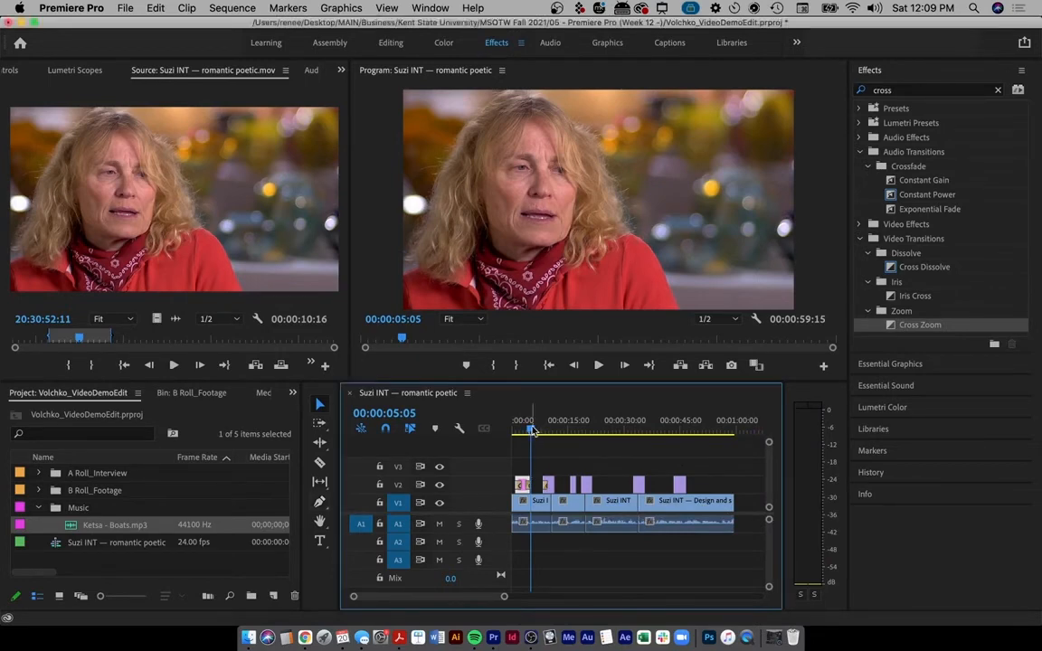
{"action": "left_click_drag", "start_coordinate": [532, 432], "coordinate": [548, 432]}
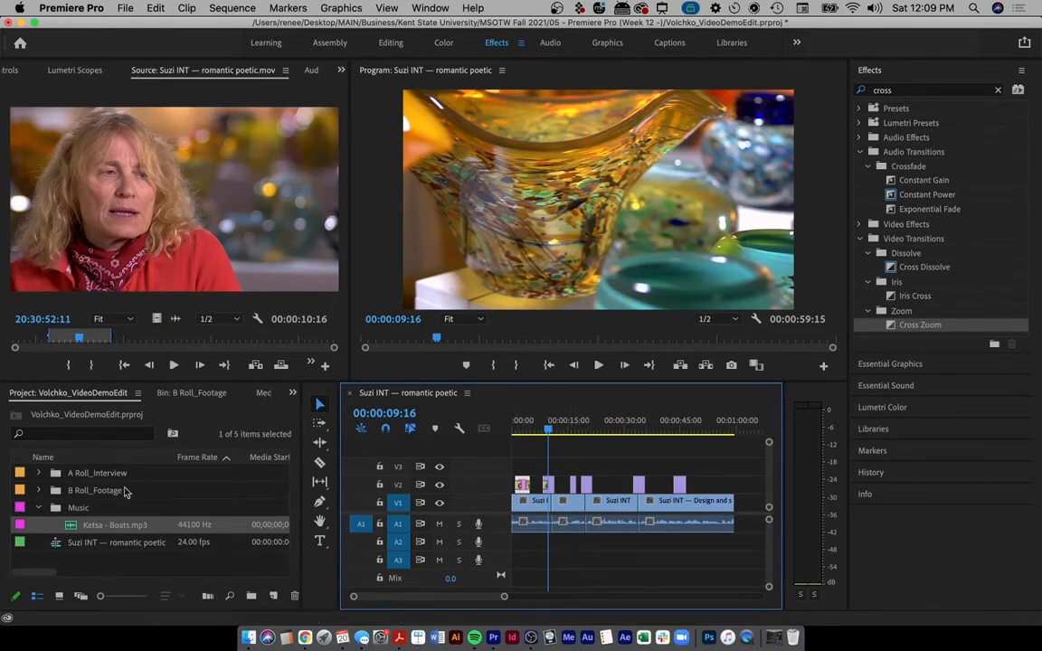
{"action": "left_click", "coordinate": [70, 529]}
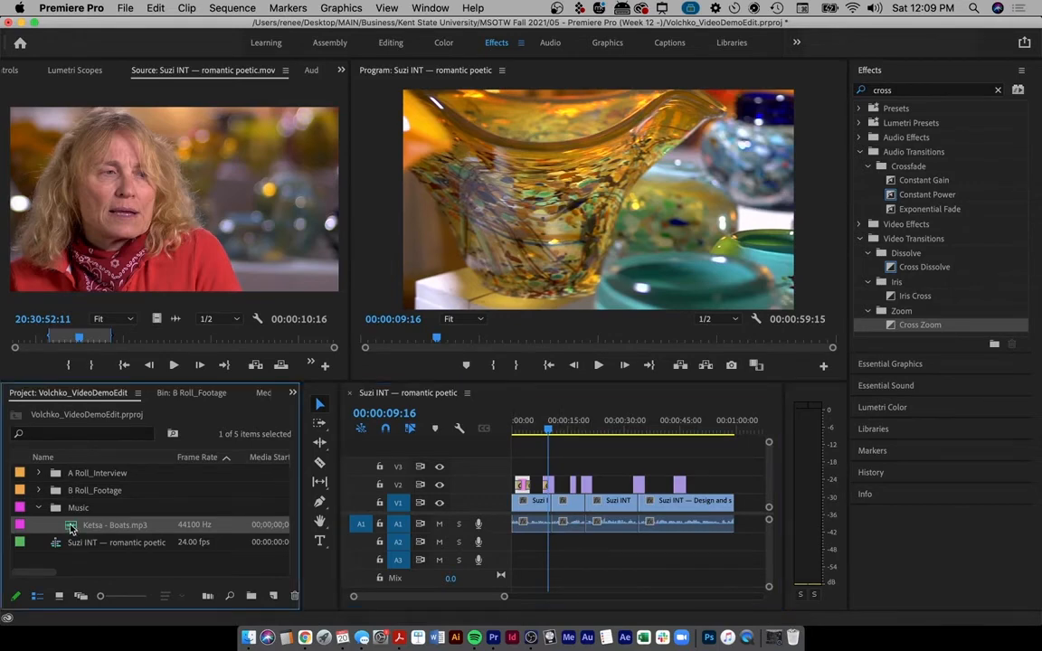
{"action": "left_click_drag", "start_coordinate": [72, 529], "coordinate": [503, 558]}
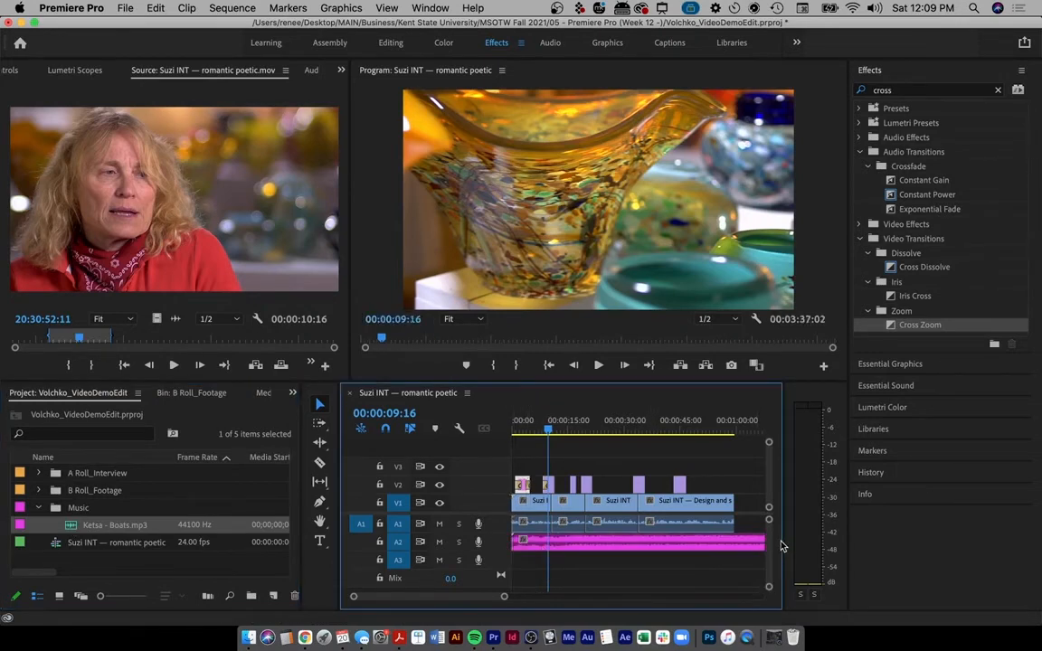
- Widen the Timeline panel and select the Exponential Fade crossfade in Effects
{"action": "left_click_drag", "start_coordinate": [784, 546], "coordinate": [830, 538]}
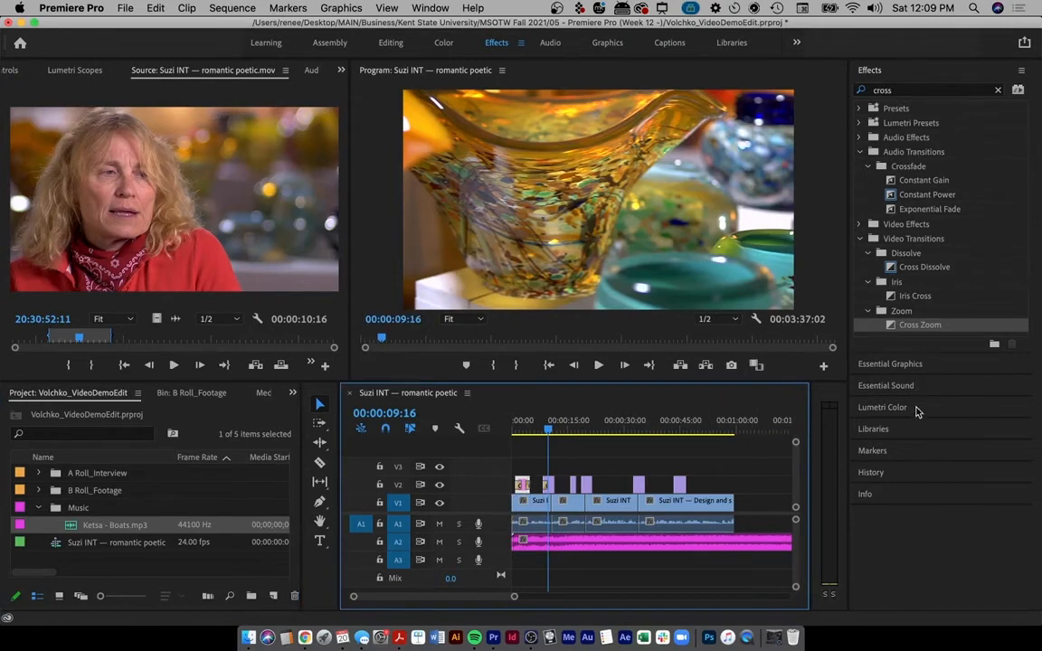
{"action": "left_click", "coordinate": [903, 180]}
{"action": "left_click", "coordinate": [903, 196]}
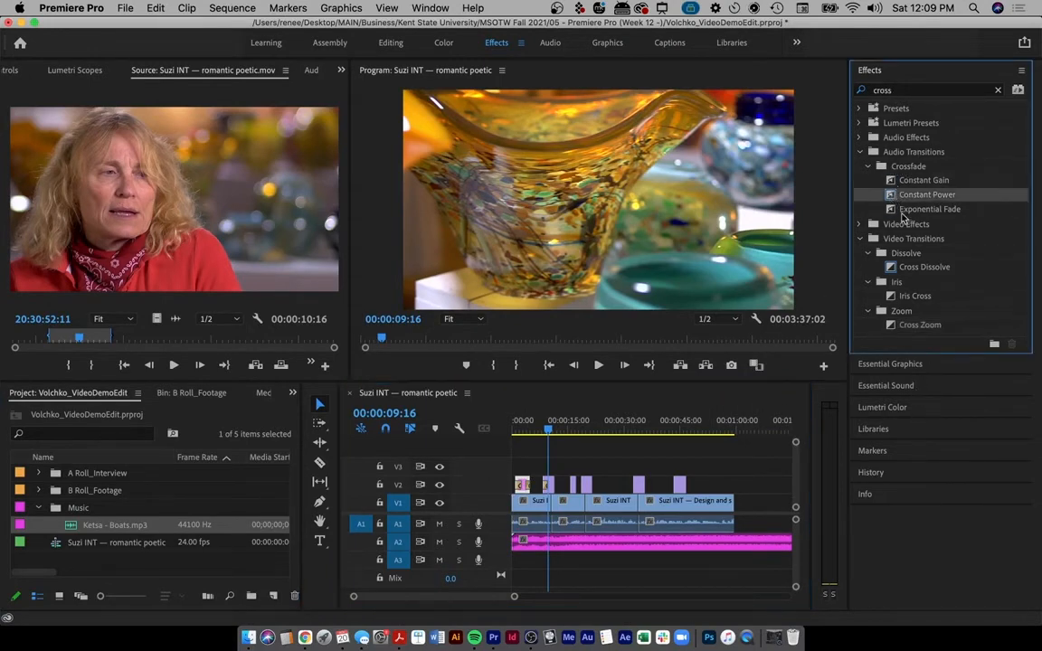
{"action": "left_click", "coordinate": [904, 211]}
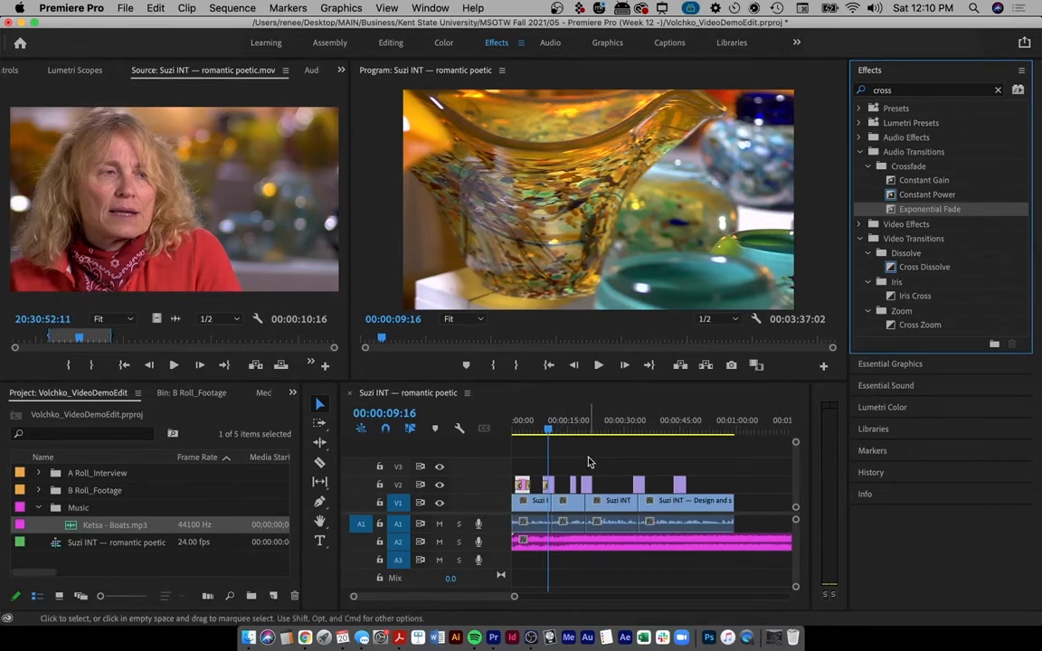
- Preview the sequence, then make the Audio 2 music track taller
{"action": "key", "text": "space"}
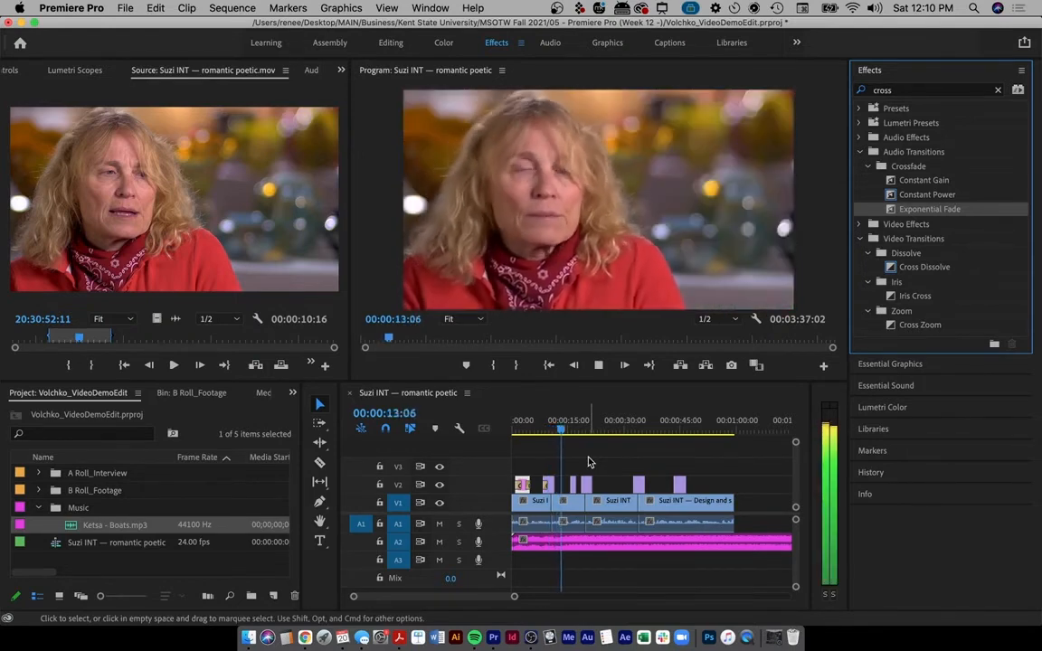
{"action": "key", "text": "space"}
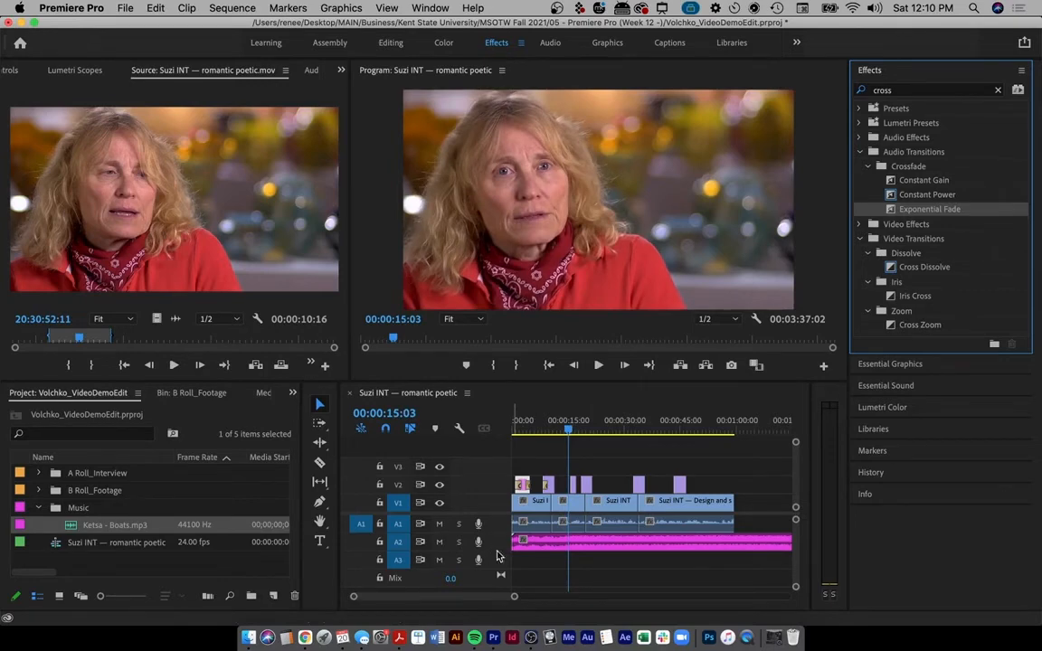
{"action": "left_click_drag", "start_coordinate": [497, 554], "coordinate": [492, 589]}
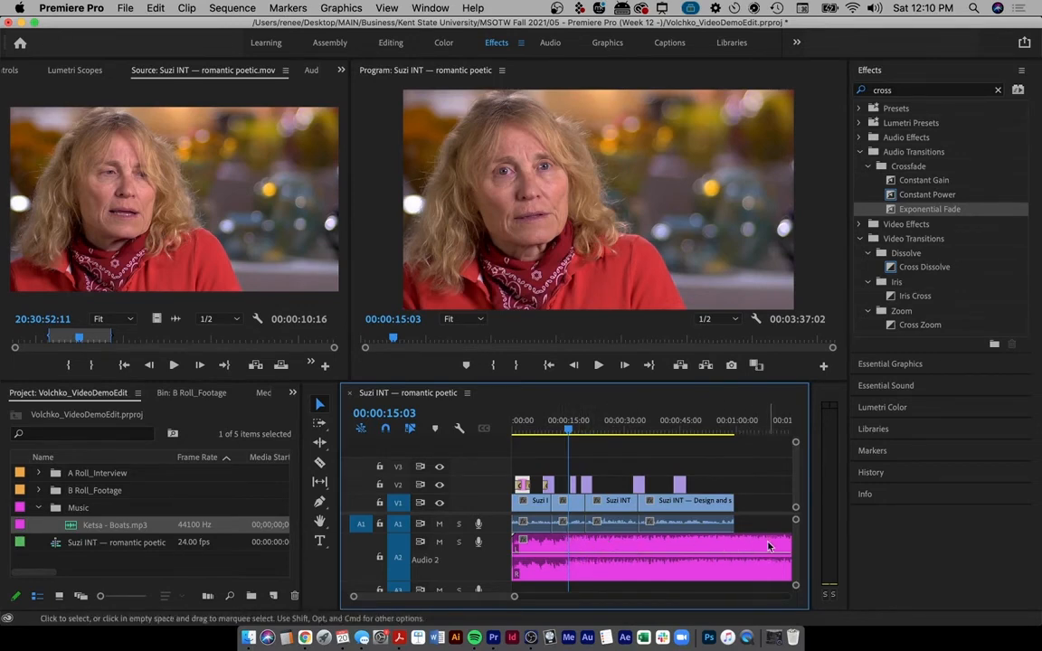
{"action": "scroll", "coordinate": [760, 549], "scroll_direction": "right", "scroll_amount": 3}
{"action": "scroll", "coordinate": [760, 548], "scroll_direction": "left", "scroll_amount": 3}
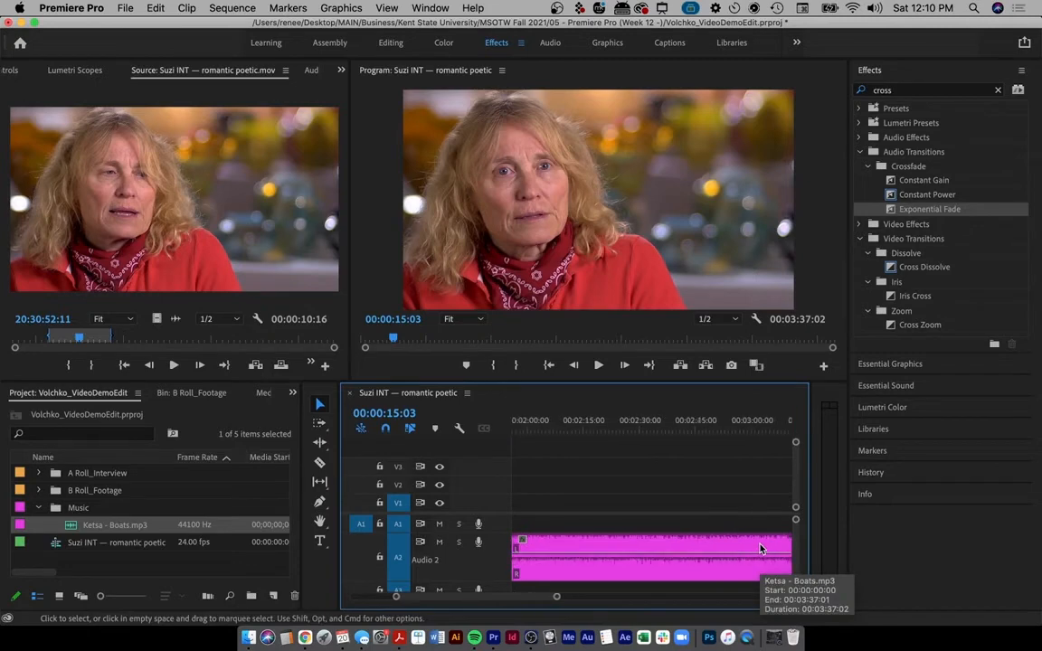
{"action": "key", "text": "minus"}
{"action": "key", "text": "minus"}
{"action": "key", "text": "minus"}
{"action": "key", "text": "minus"}
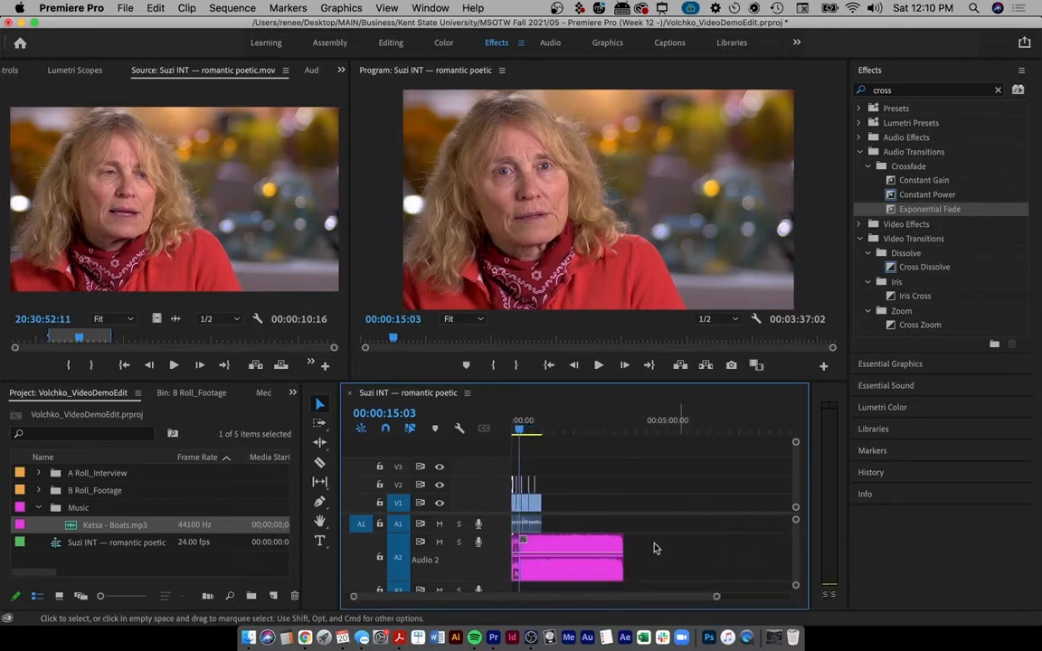
{"action": "key", "text": "equal"}
{"action": "key", "text": "equal"}
{"action": "key", "text": "equal"}
{"action": "key", "text": "equal"}
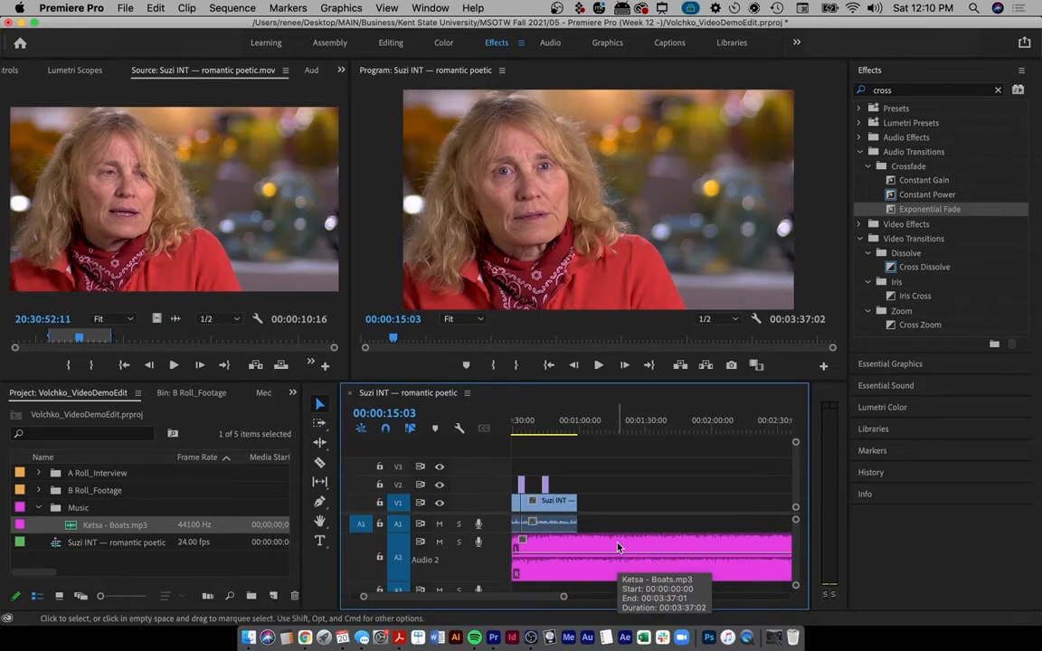
{"action": "scroll", "coordinate": [646, 497], "scroll_direction": "down", "scroll_amount": 2}
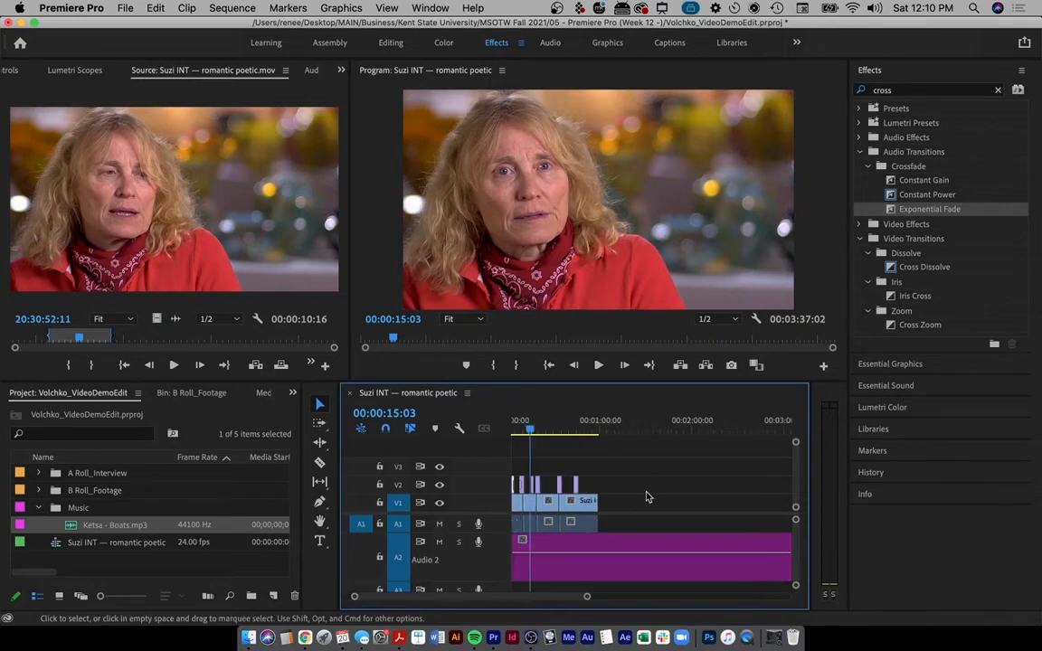
{"action": "scroll", "coordinate": [647, 497], "scroll_direction": "down", "scroll_amount": 3}
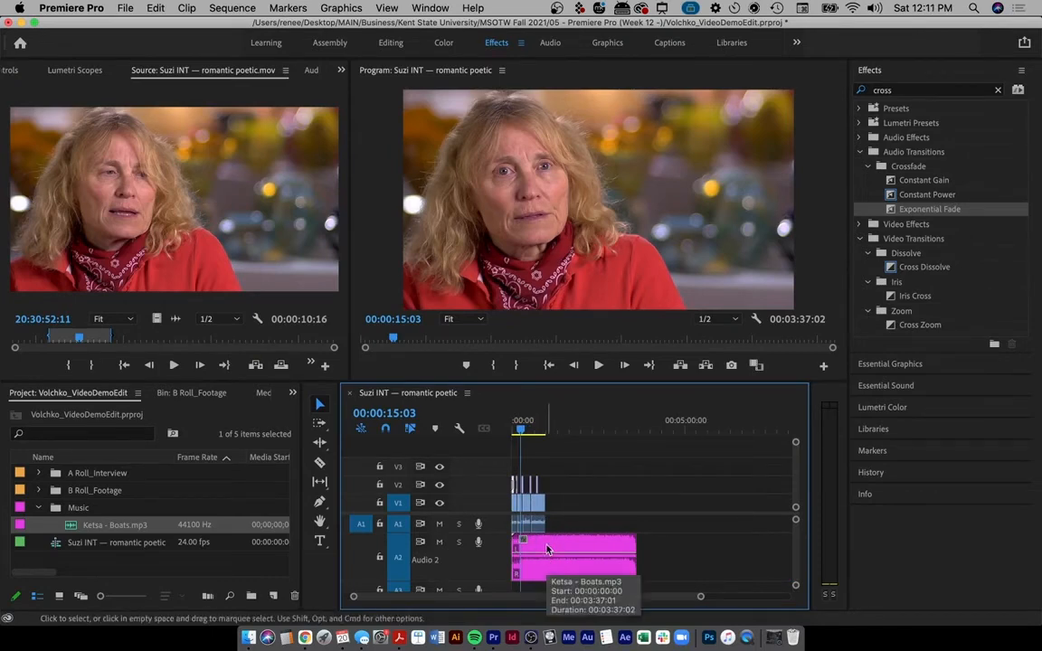
{"action": "key", "text": "backslash"}
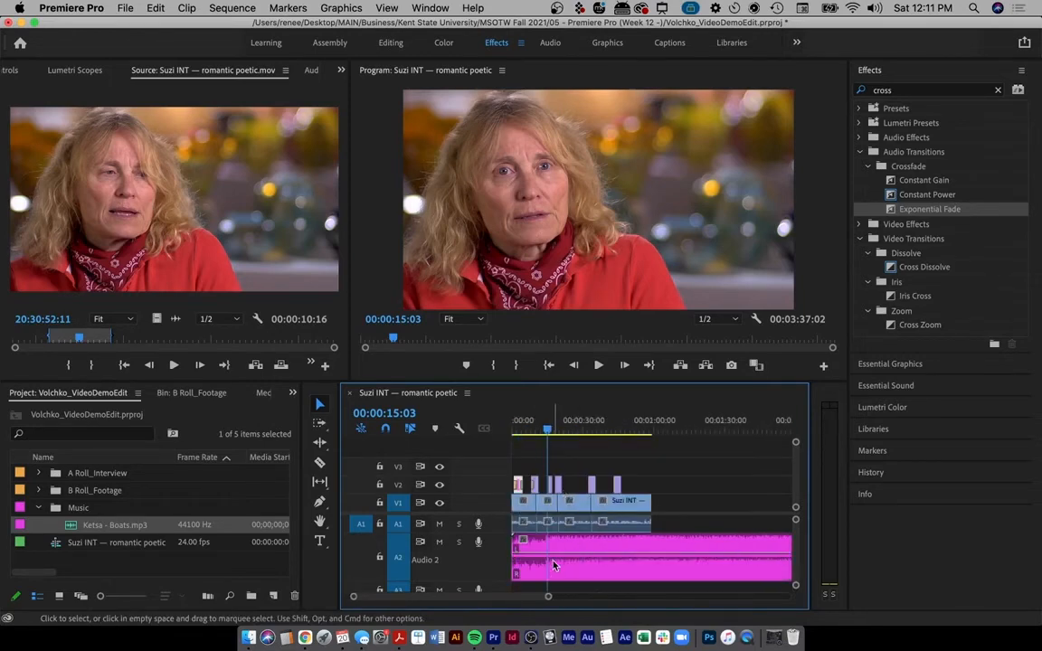
- Pull the A2 music volume down to -24.20 dB, playing back to check the level
{"action": "left_click_drag", "start_coordinate": [557, 563], "coordinate": [557, 573]}
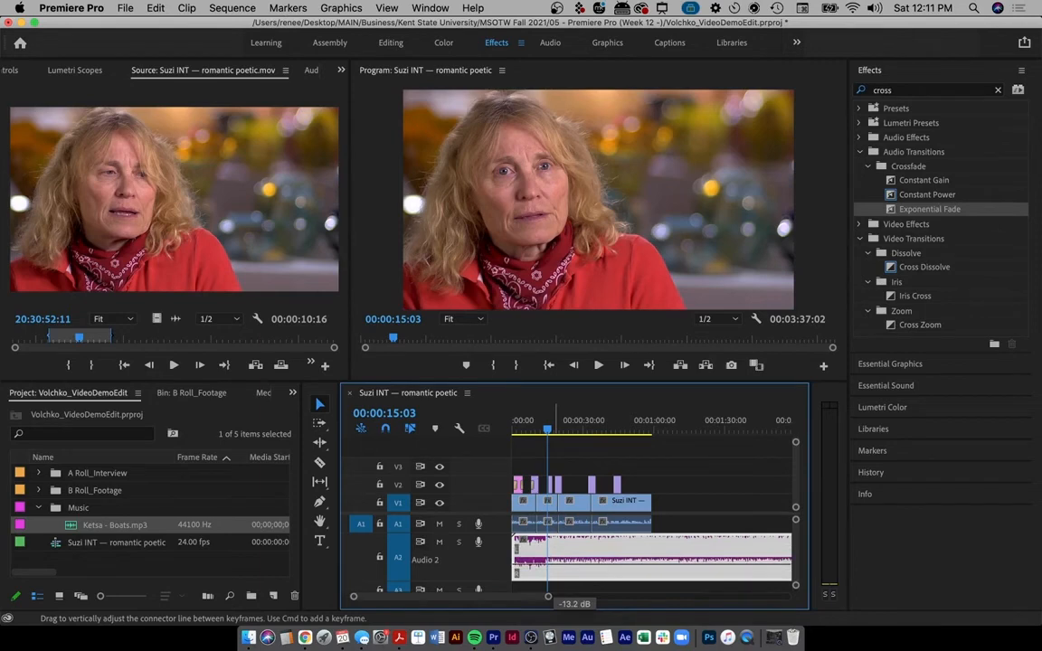
{"action": "left_click_drag", "start_coordinate": [554, 563], "coordinate": [553, 563]}
{"action": "scroll", "coordinate": [571, 540], "scroll_direction": "up", "scroll_amount": 3}
{"action": "scroll", "coordinate": [571, 543], "scroll_direction": "up", "scroll_amount": 3}
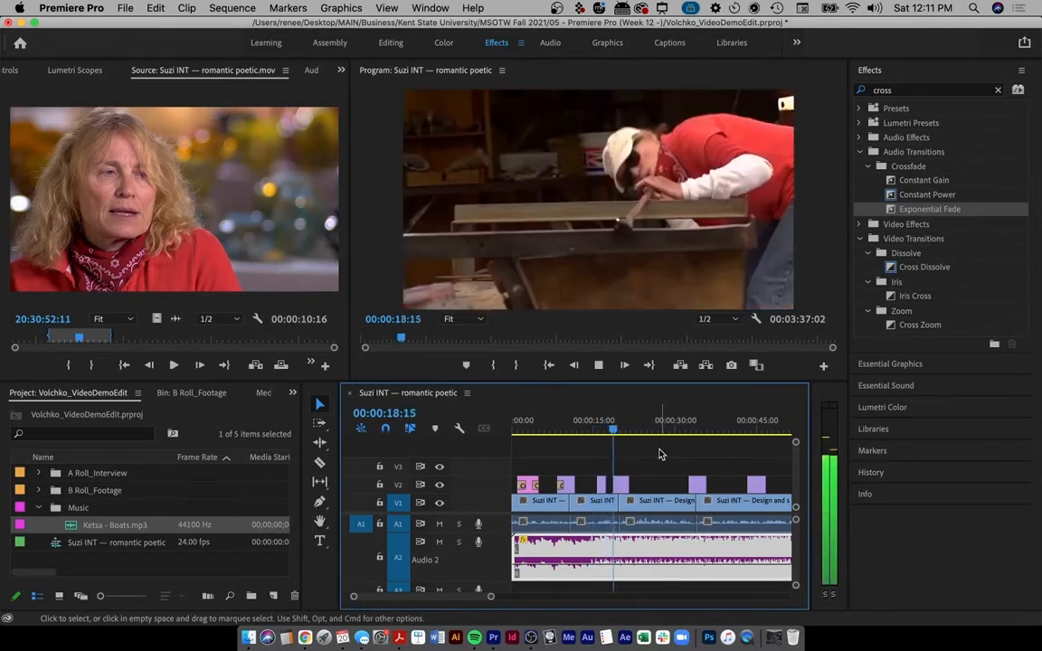
{"action": "key", "text": "space"}
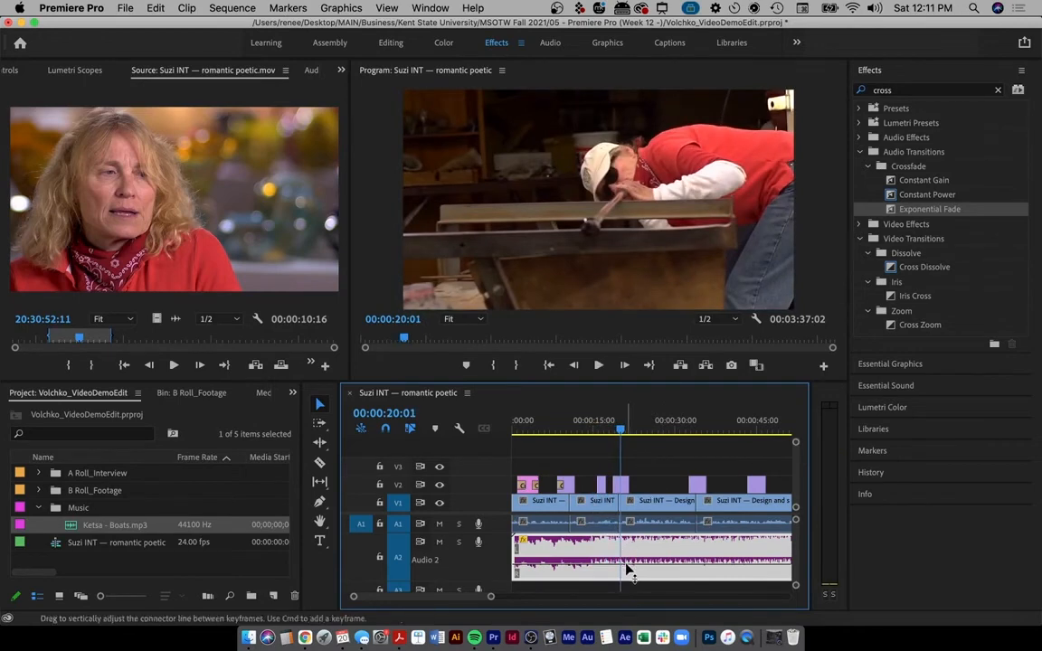
{"action": "left_click_drag", "start_coordinate": [629, 570], "coordinate": [629, 575]}
{"action": "key", "text": "space"}
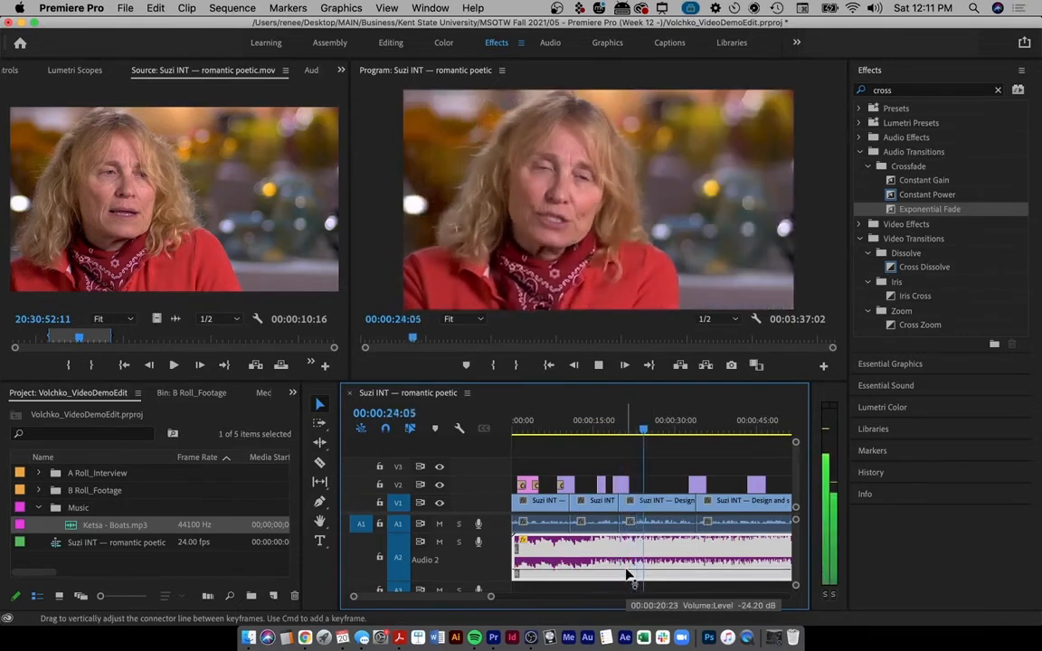
{"action": "key", "text": "space"}
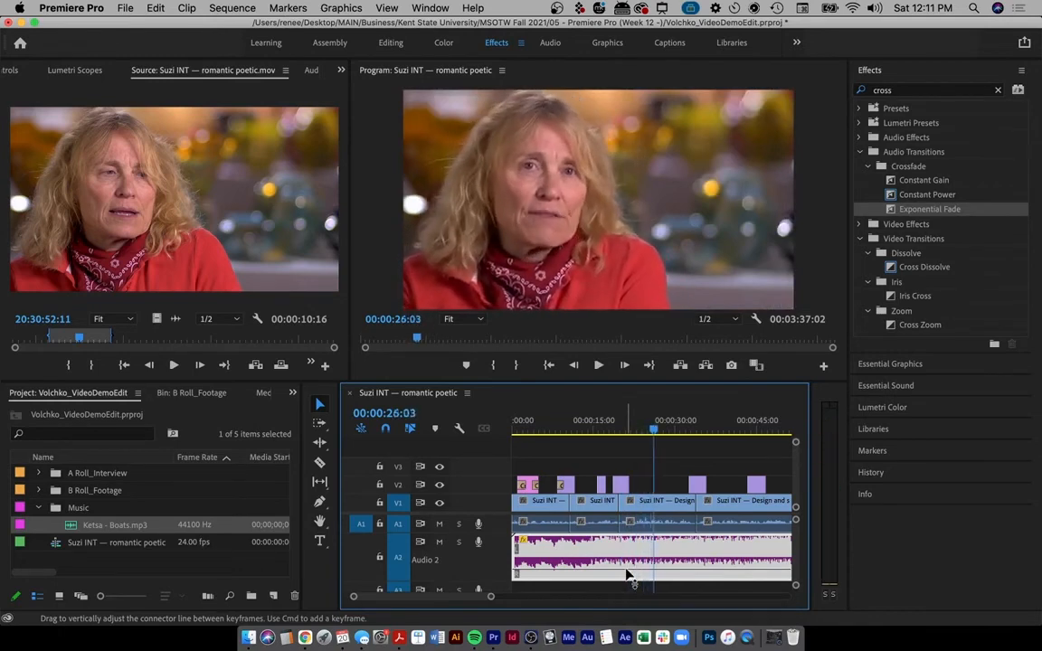
{"action": "scroll", "coordinate": [686, 560], "scroll_direction": "right", "scroll_amount": 5}
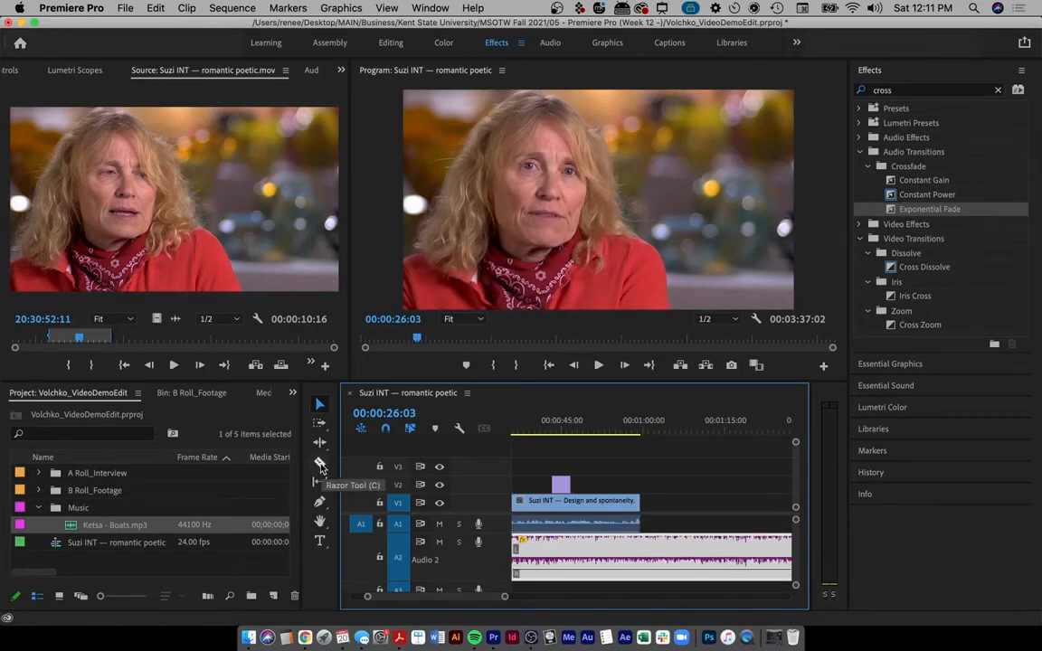
- Cut the music where the interview ends, near 00:01:00:00, and delete the leftover tail
{"action": "key", "text": "c"}
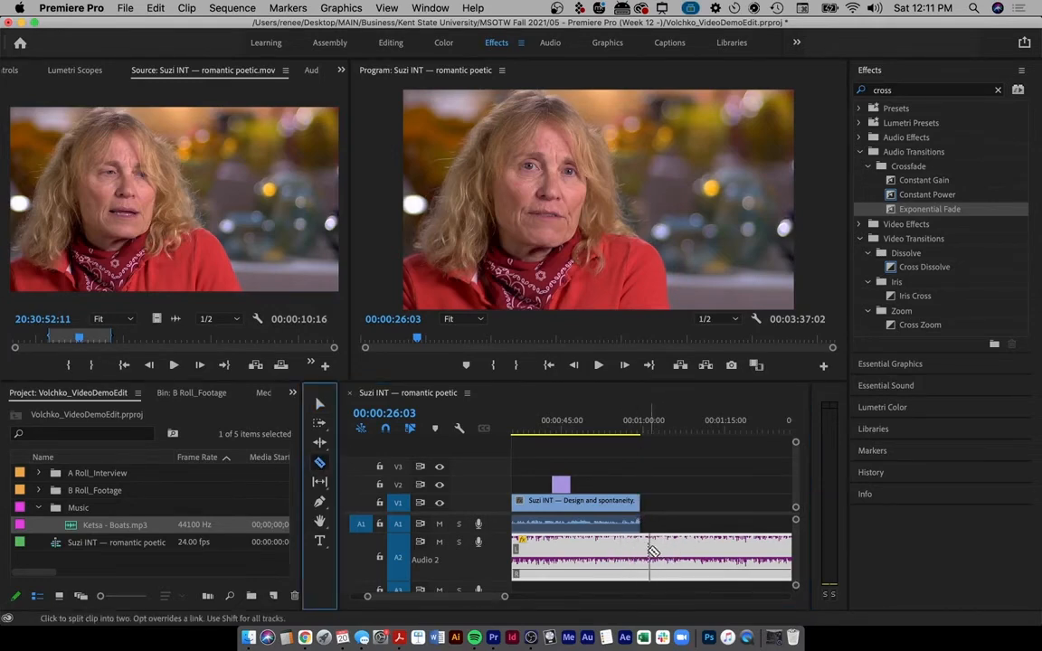
{"action": "left_click", "coordinate": [646, 550]}
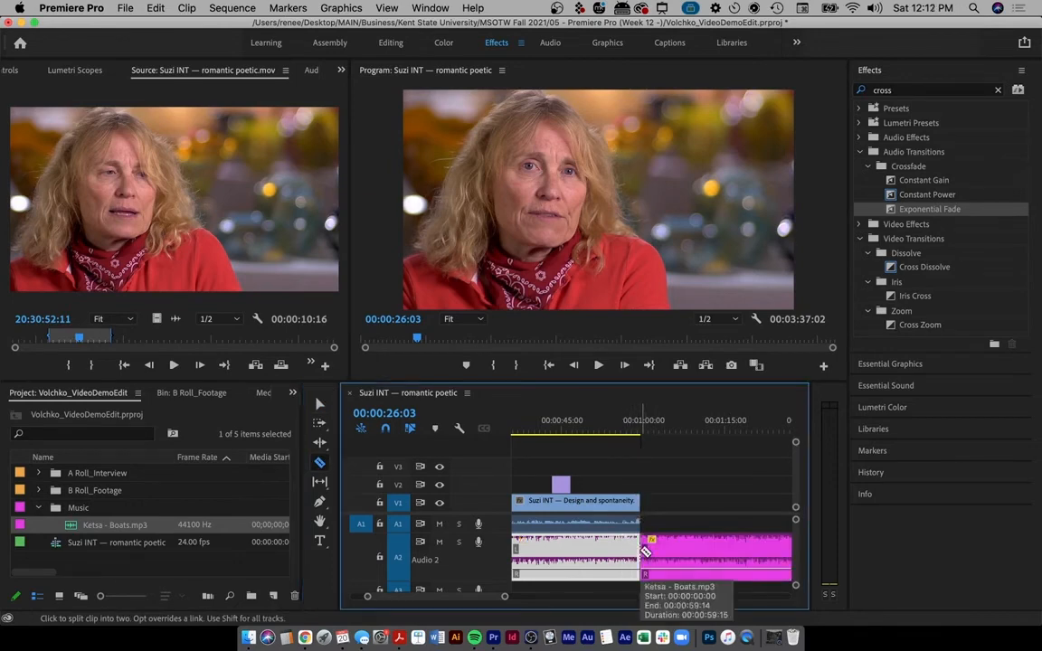
{"action": "left_click", "coordinate": [319, 403]}
{"action": "left_click", "coordinate": [690, 543]}
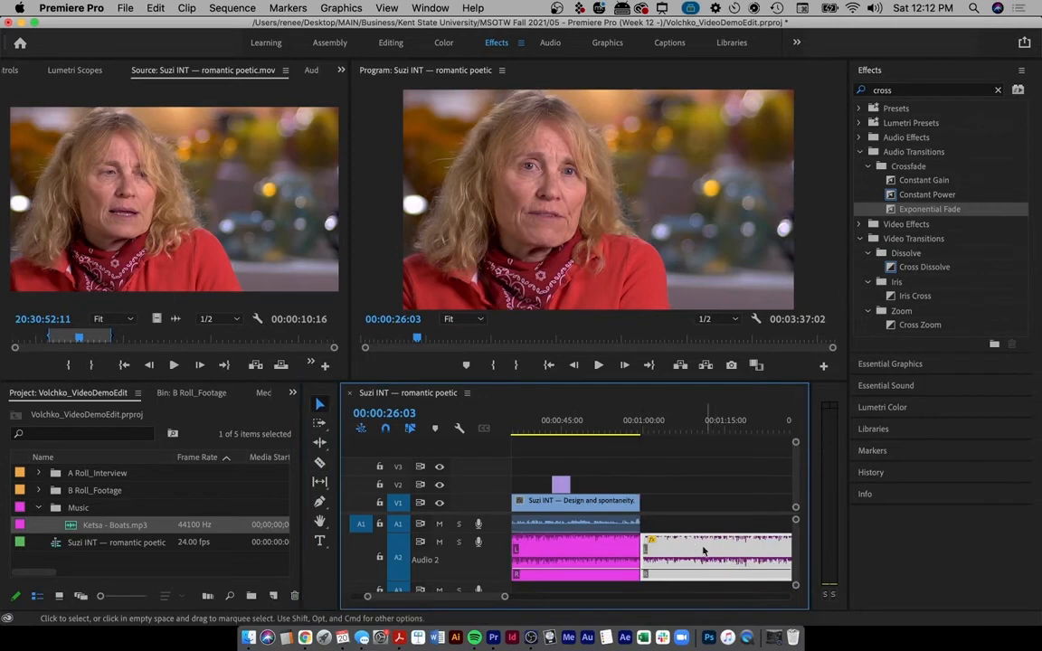
{"action": "key", "text": "Delete"}
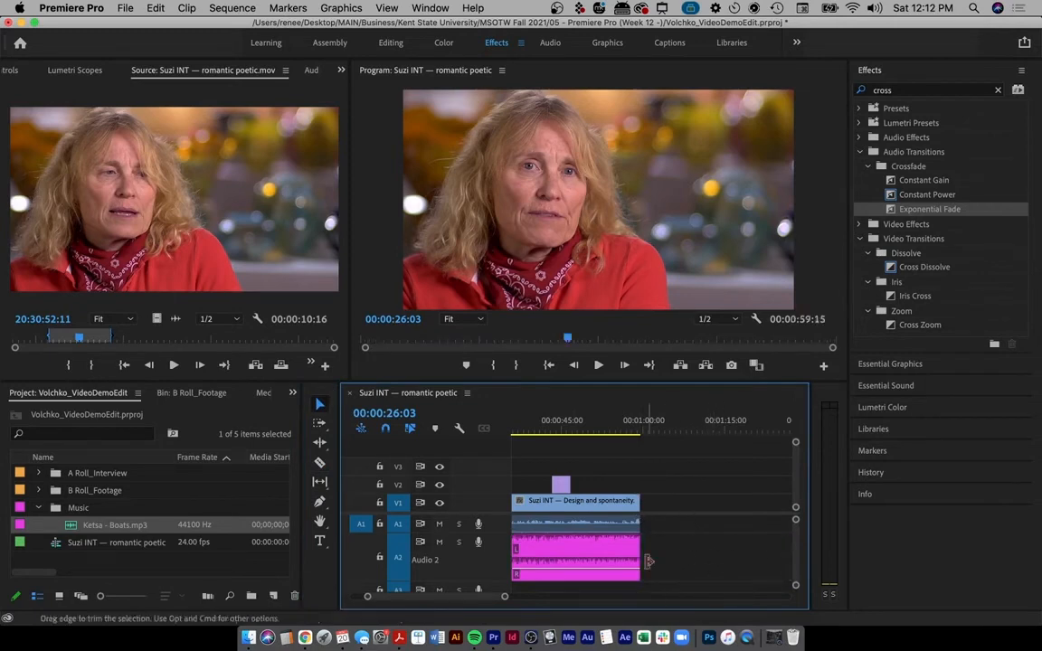
- Add an Exponential Fade to the music's end, lengthen it, and preview the ending
{"action": "left_click", "coordinate": [622, 426]}
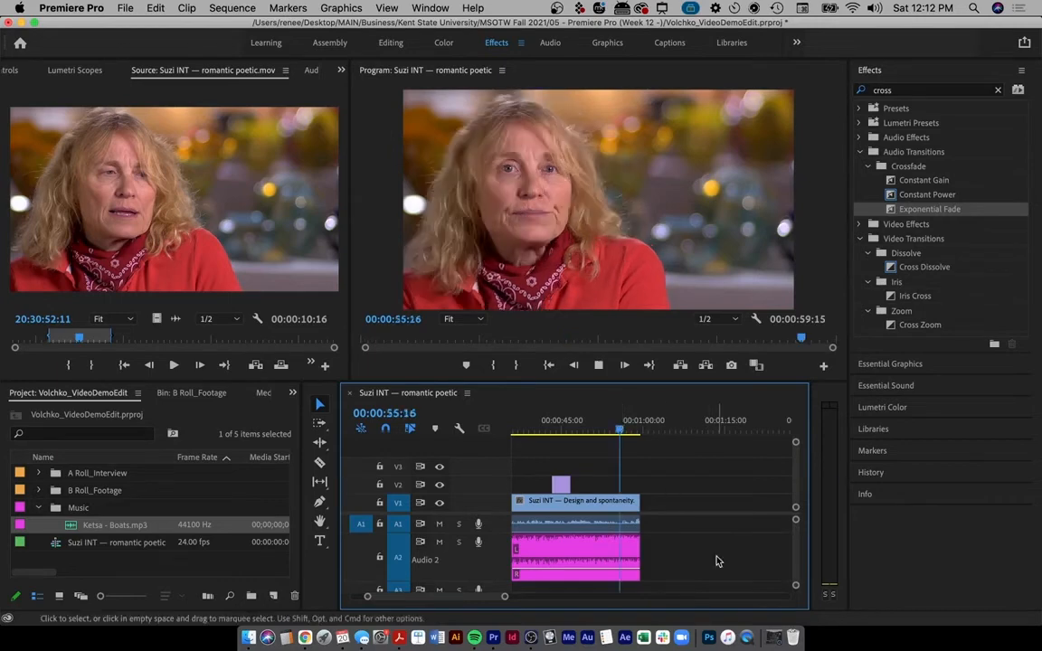
{"action": "key", "text": "space"}
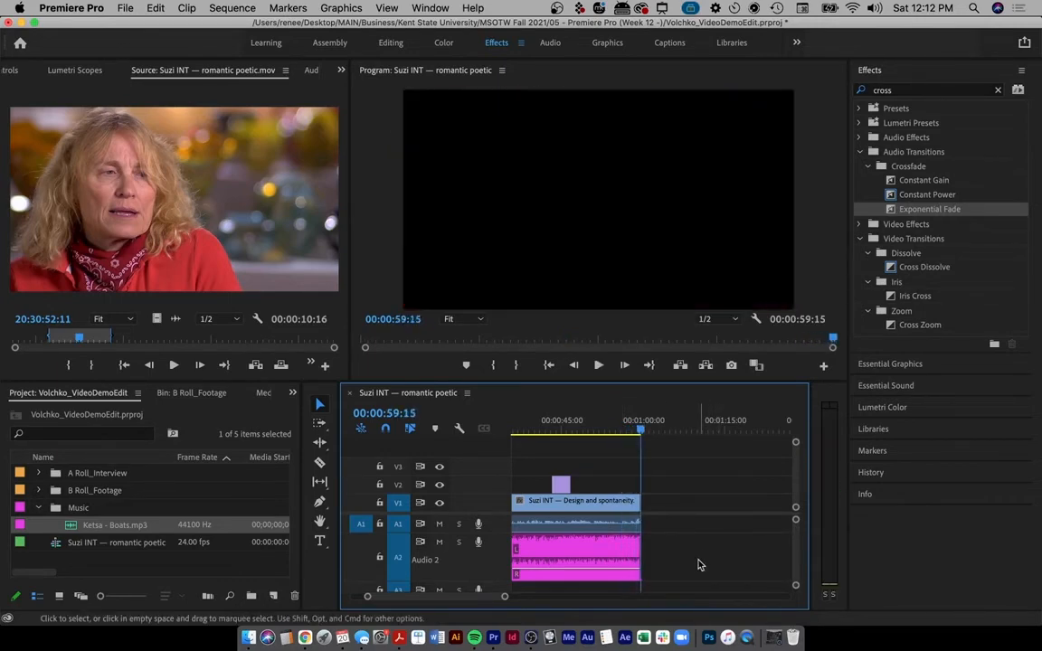
{"action": "left_click", "coordinate": [631, 431]}
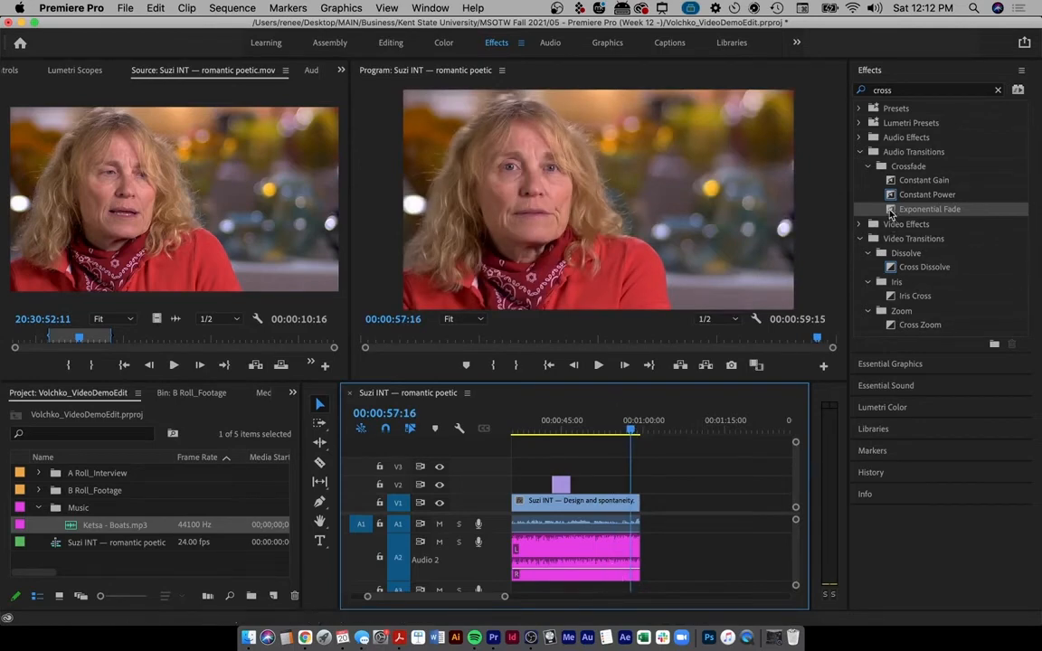
{"action": "left_click_drag", "start_coordinate": [891, 213], "coordinate": [640, 561]}
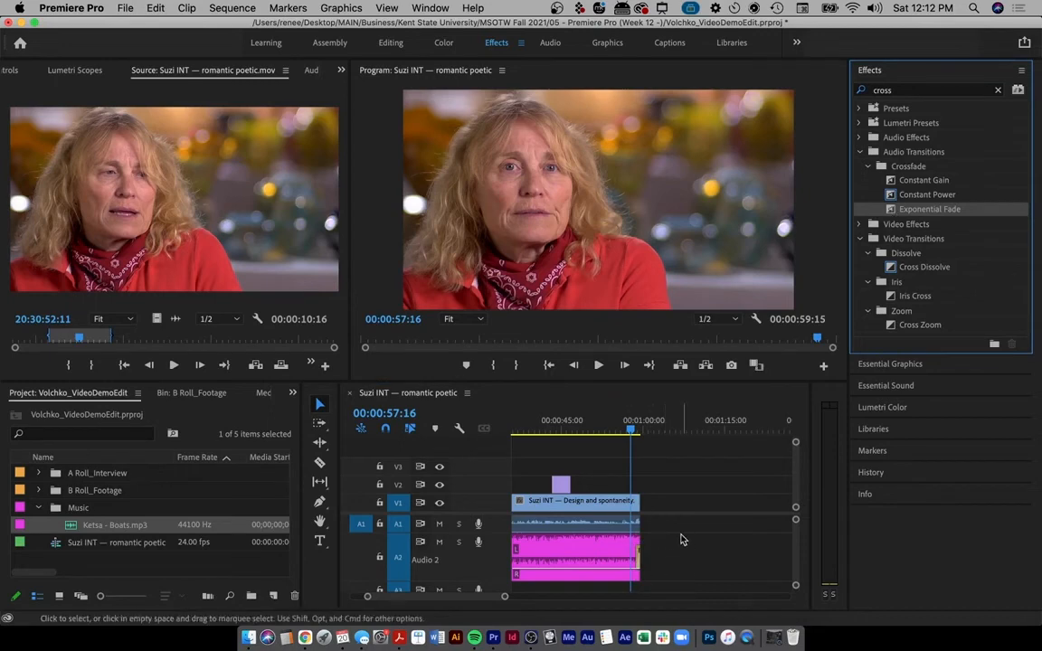
{"action": "scroll", "coordinate": [683, 540], "scroll_direction": "up", "scroll_amount": 5}
{"action": "scroll", "coordinate": [681, 540], "scroll_direction": "left", "scroll_amount": 5}
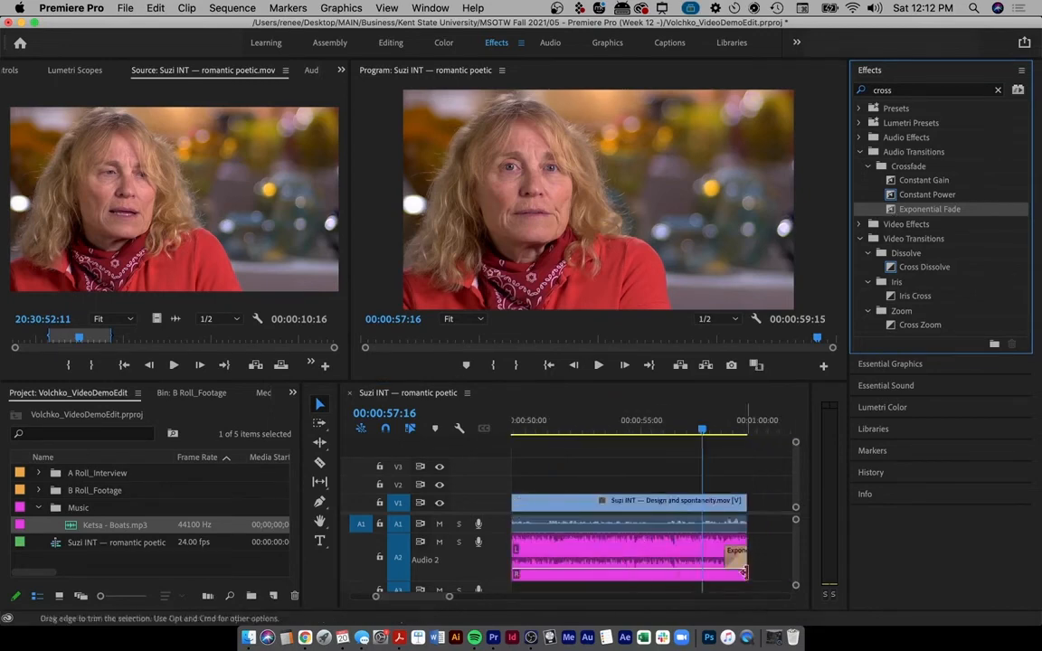
{"action": "left_click_drag", "start_coordinate": [743, 571], "coordinate": [616, 572]}
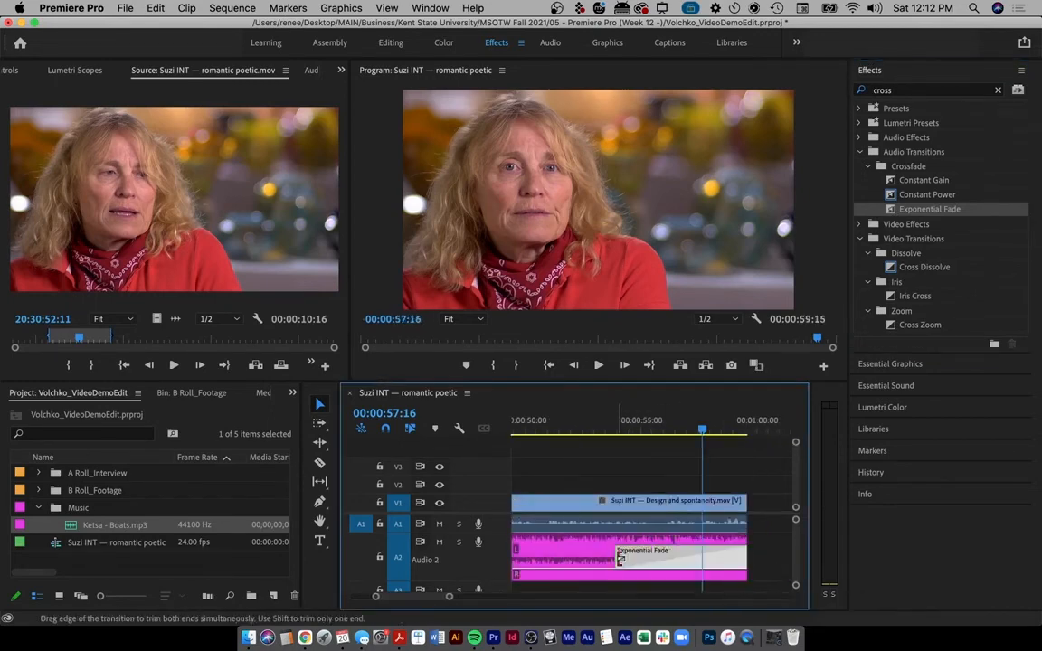
{"action": "left_click", "coordinate": [608, 427]}
{"action": "key", "text": "space"}
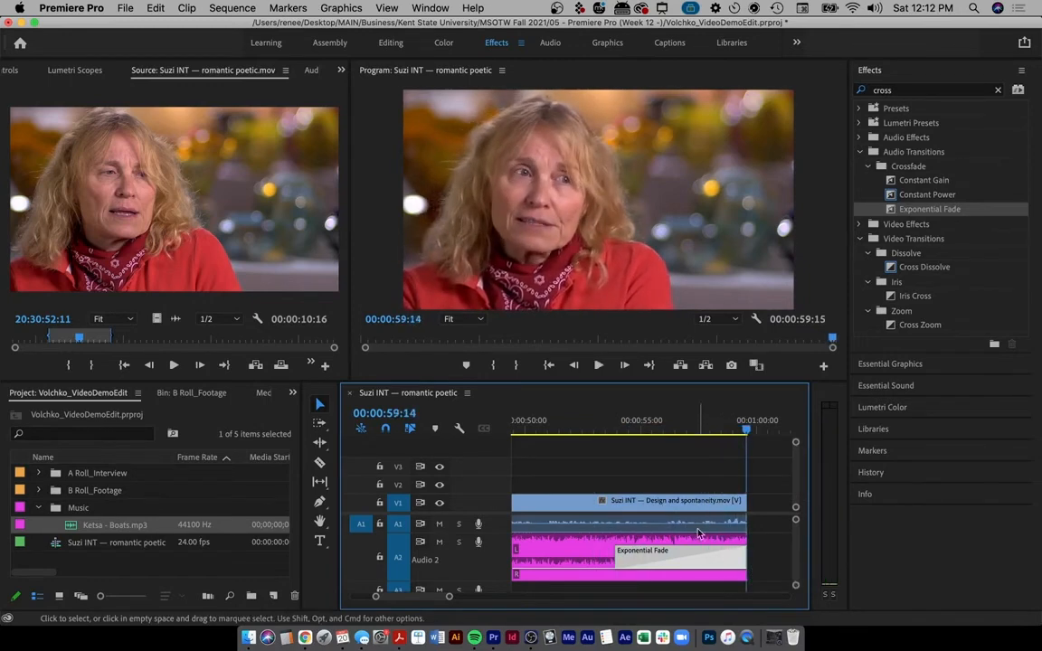
- Delete the long fade and drop a fresh Exponential Fade onto the music clip's end
{"action": "left_click", "coordinate": [658, 560]}
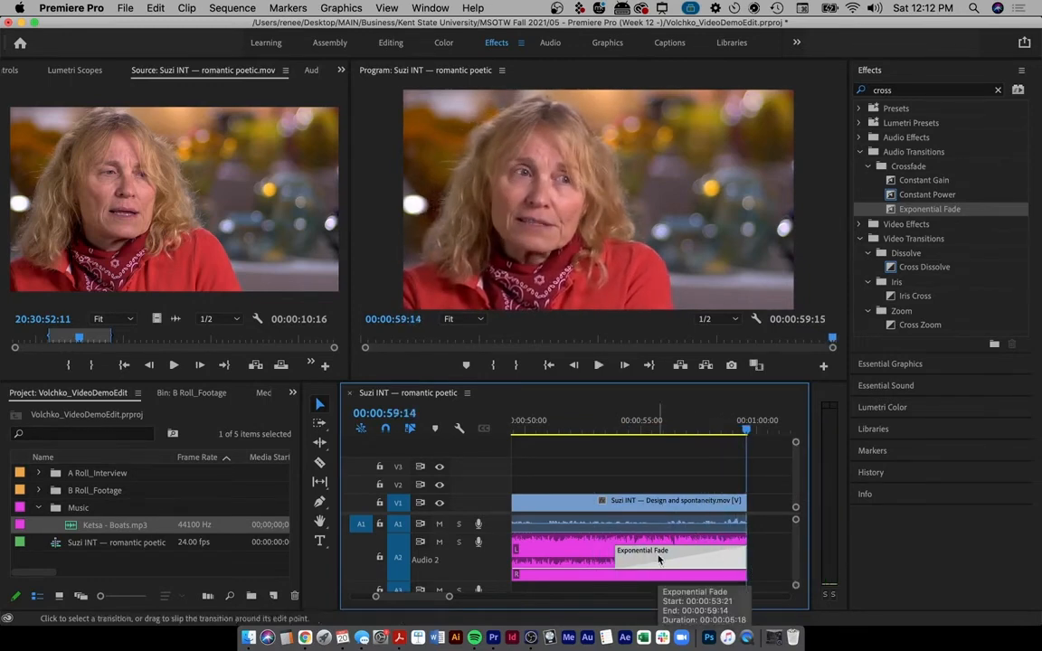
{"action": "key", "text": "Delete"}
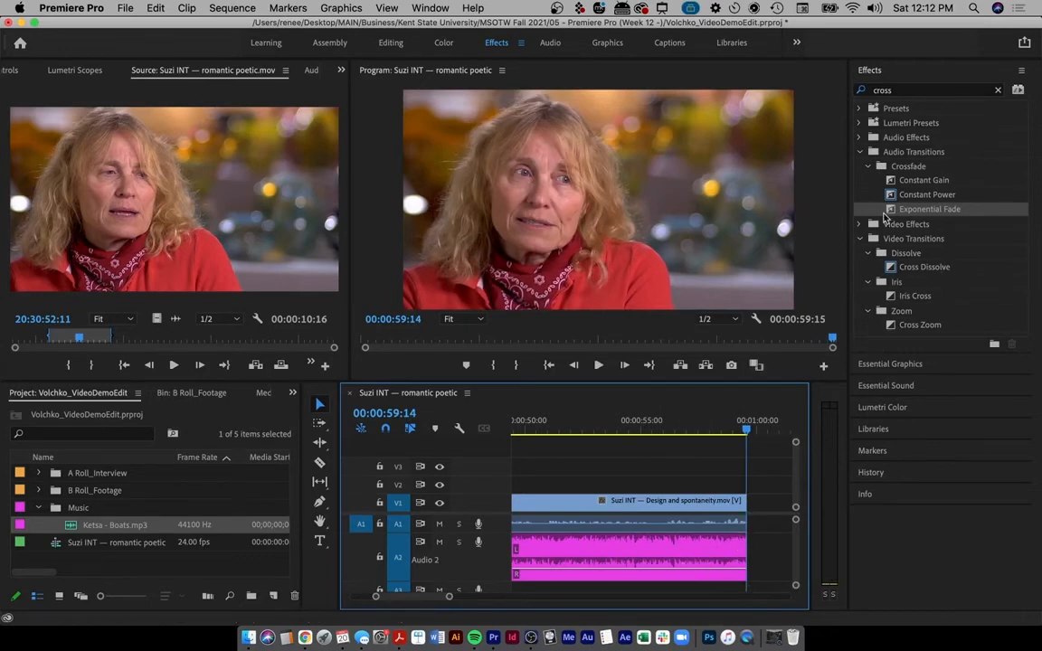
{"action": "left_click_drag", "start_coordinate": [892, 211], "coordinate": [740, 561]}
{"action": "left_click", "coordinate": [719, 557]}
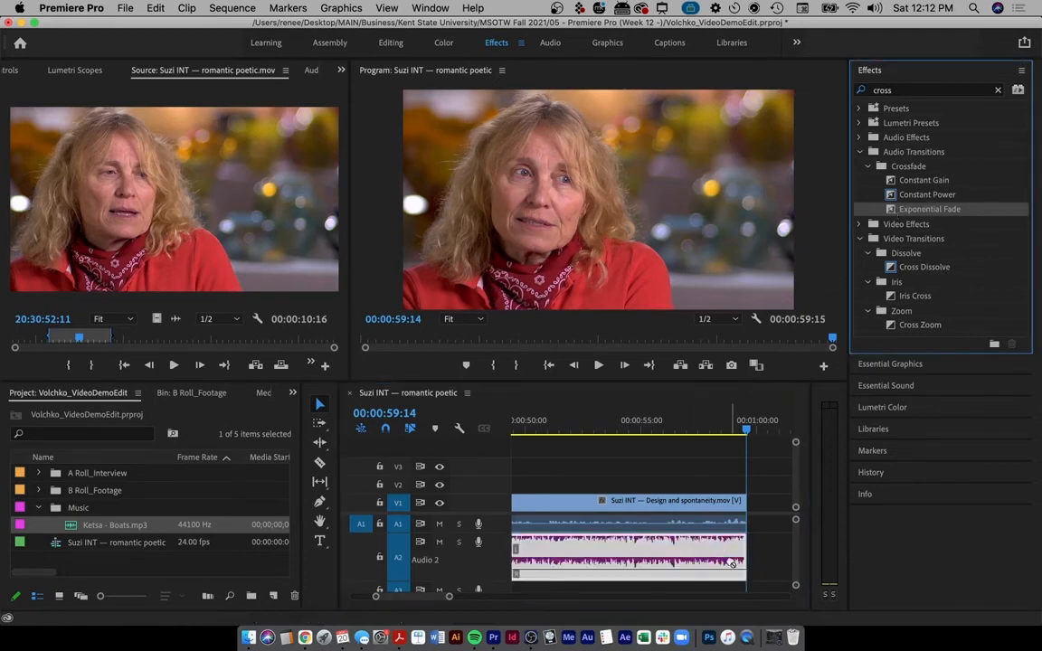
{"action": "left_click", "coordinate": [776, 575]}
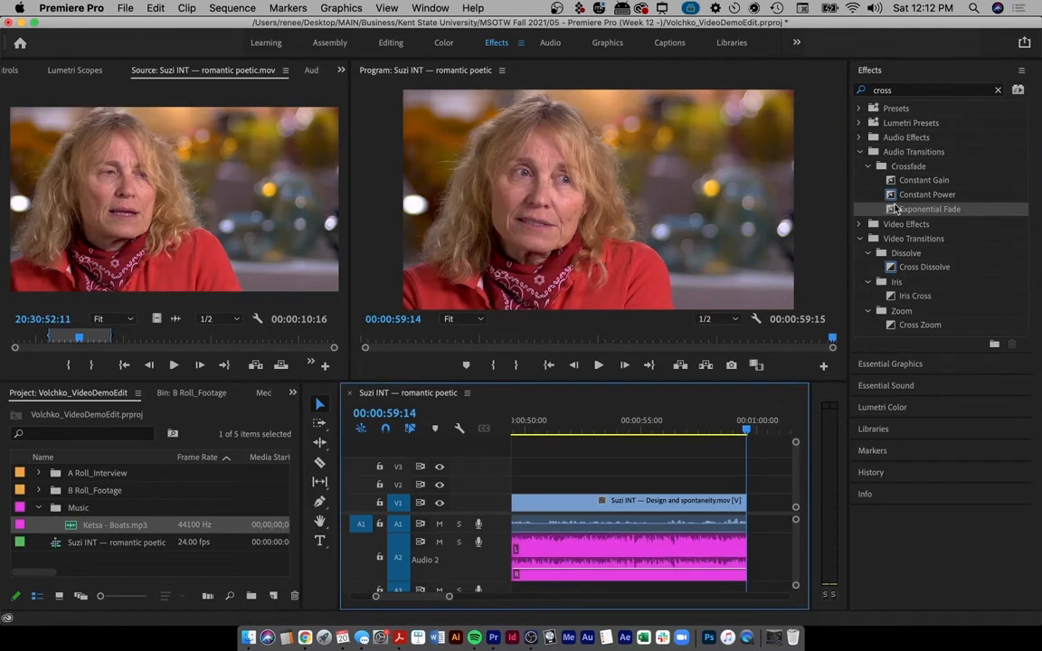
{"action": "left_click_drag", "start_coordinate": [894, 212], "coordinate": [641, 527]}
{"action": "left_click_drag", "start_coordinate": [695, 549], "coordinate": [763, 550]}
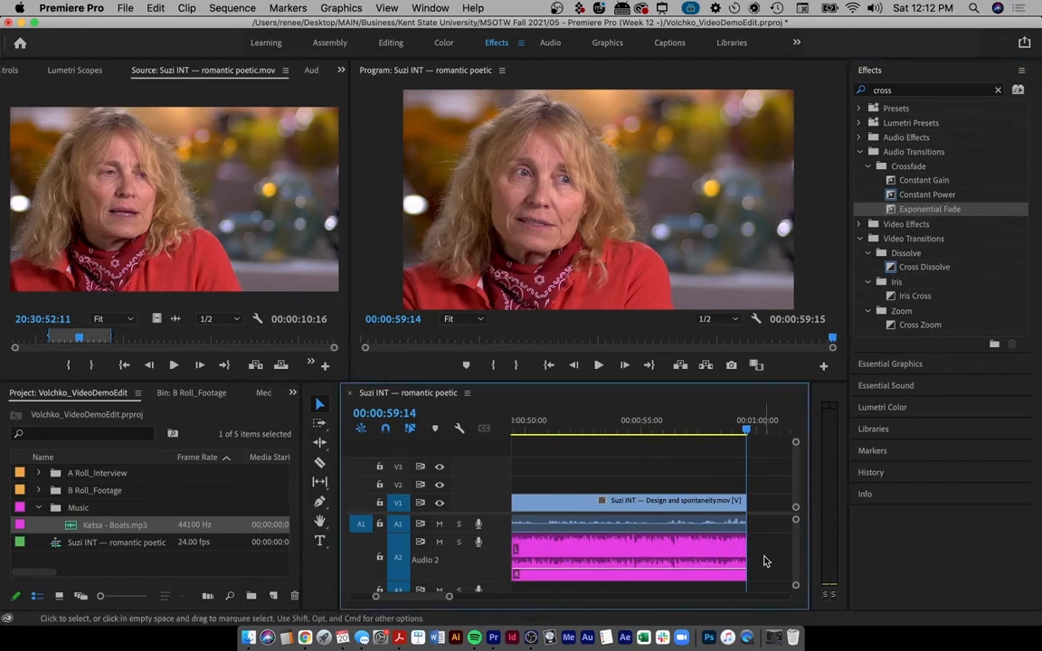
{"action": "scroll", "coordinate": [767, 562], "scroll_direction": "down", "scroll_amount": 1}
{"action": "scroll", "coordinate": [768, 562], "scroll_direction": "down", "scroll_amount": 5}
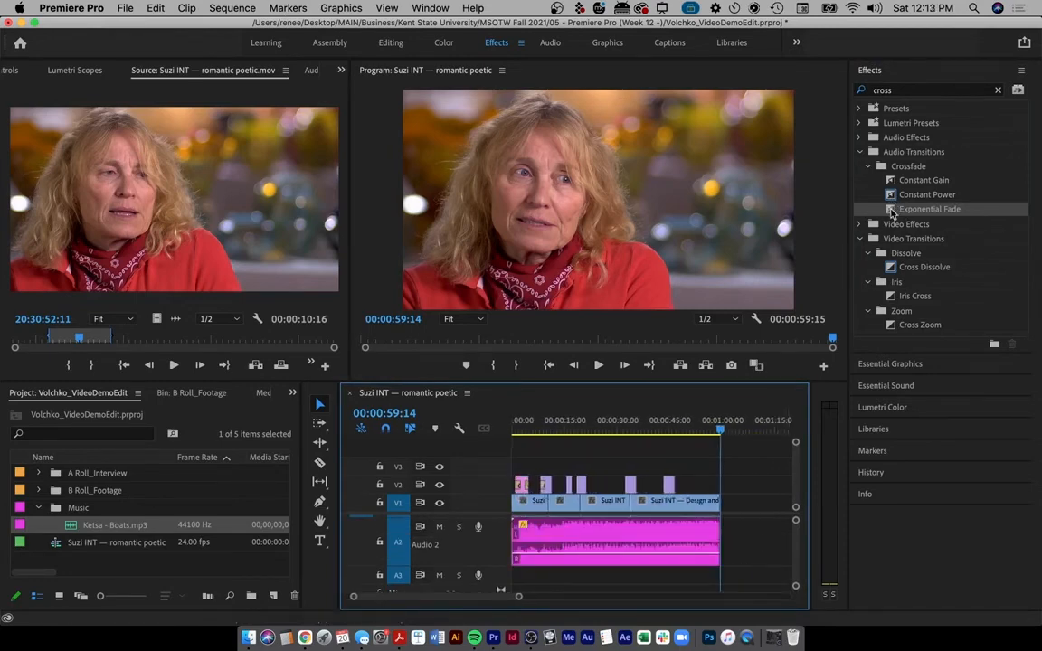
{"action": "left_click_drag", "start_coordinate": [892, 212], "coordinate": [717, 545]}
- Select the new Exponential Fade, restoring the music clip after an accidental delete
{"action": "scroll", "coordinate": [718, 545], "scroll_direction": "up", "scroll_amount": 5}
{"action": "scroll", "coordinate": [761, 549], "scroll_direction": "right", "scroll_amount": 1}
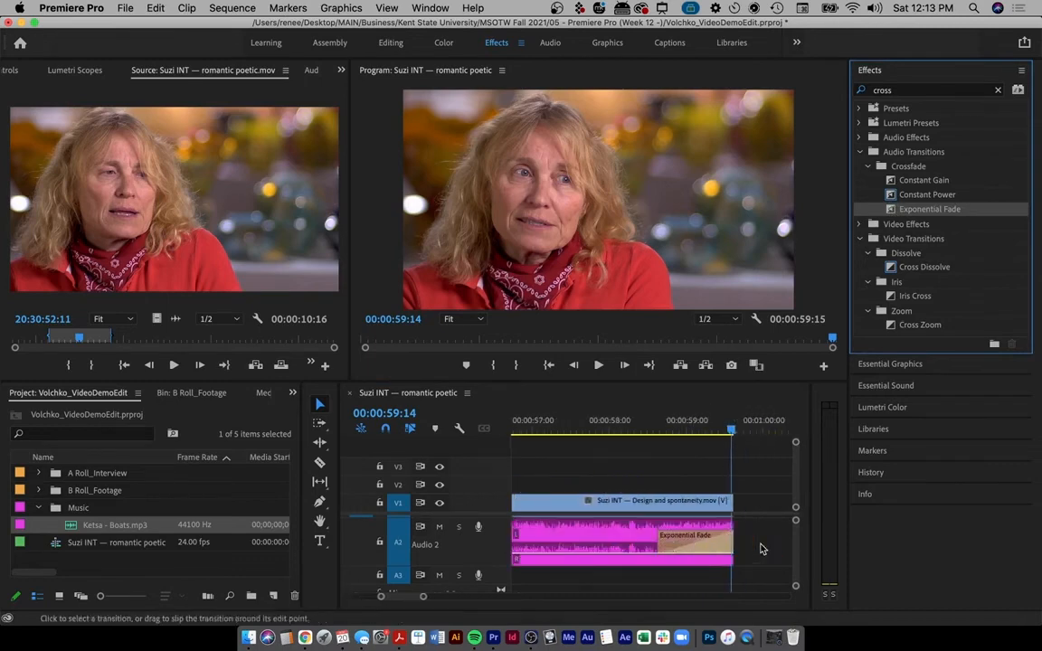
{"action": "left_click", "coordinate": [673, 542]}
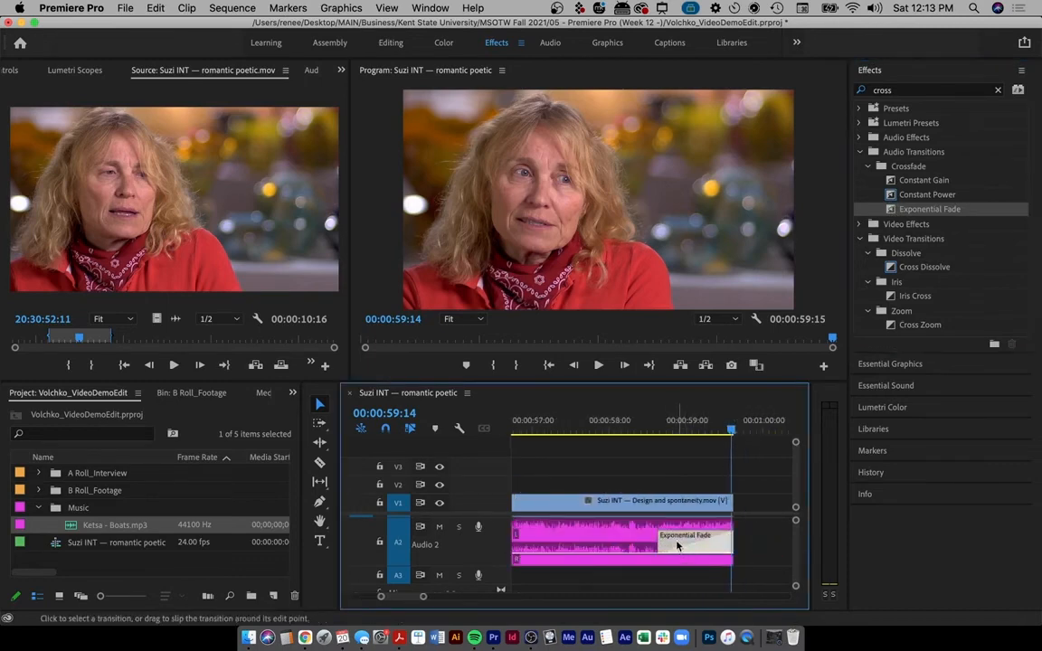
{"action": "left_click", "coordinate": [579, 536]}
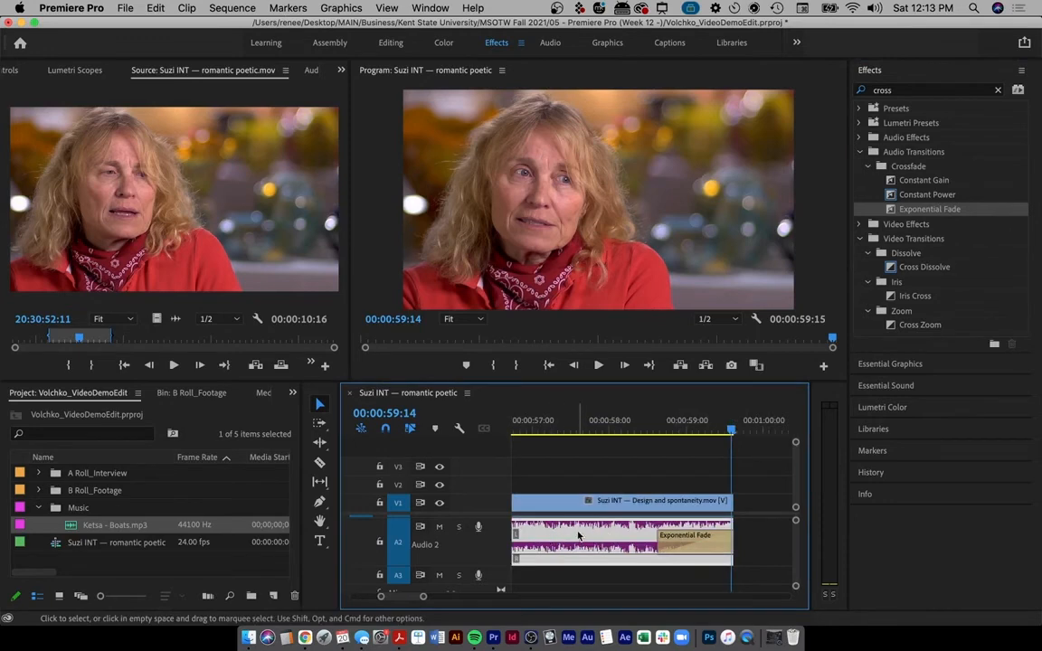
{"action": "key", "text": "Delete"}
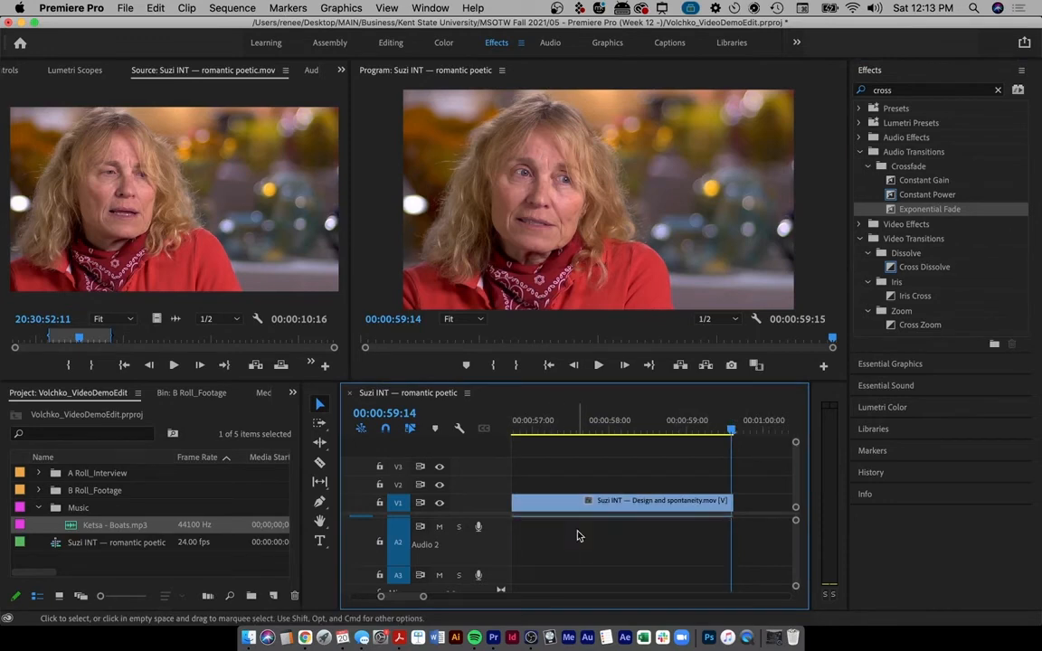
{"action": "key", "text": "super+z"}
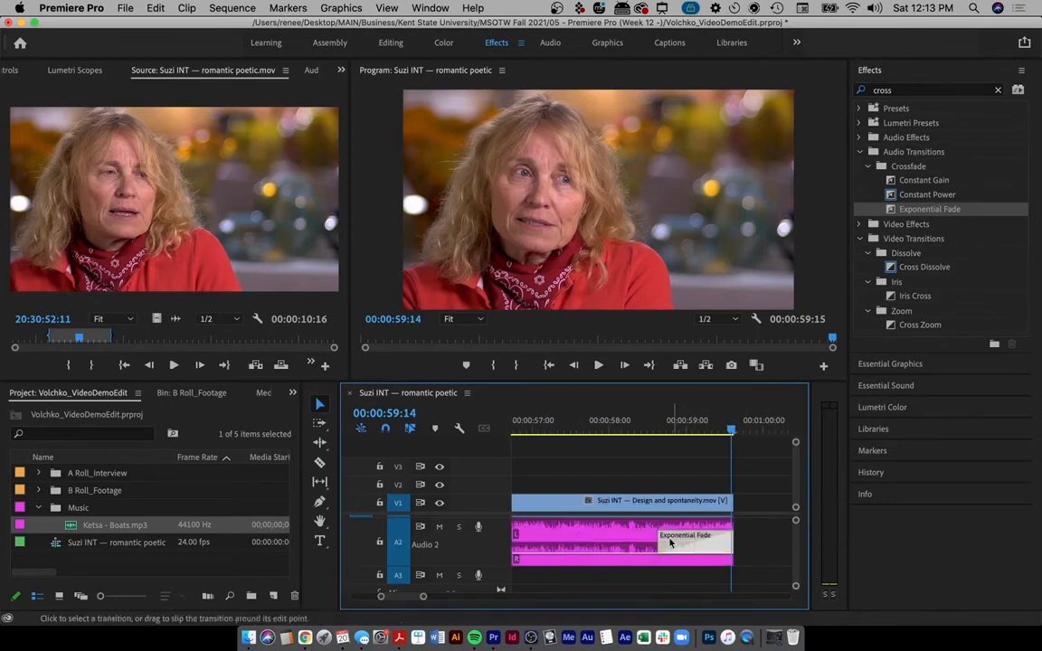
{"action": "left_click", "coordinate": [706, 545]}
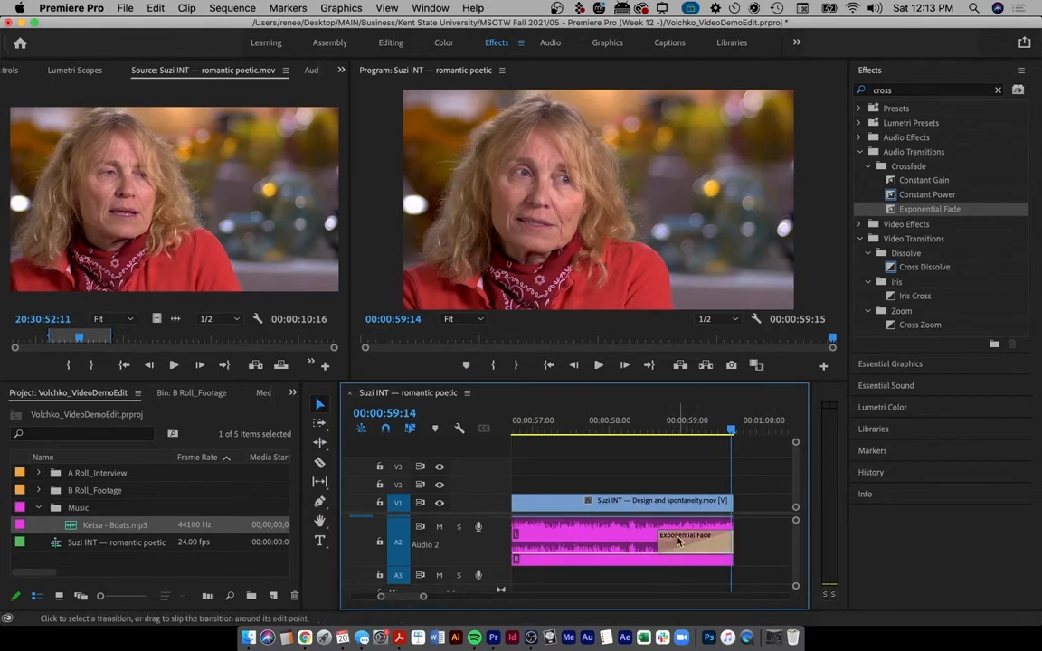
{"action": "left_click", "coordinate": [683, 544]}
- Remove the Exponential Fade and drop the music's final volume keyframe to -999 dB
{"action": "key", "text": "Delete"}
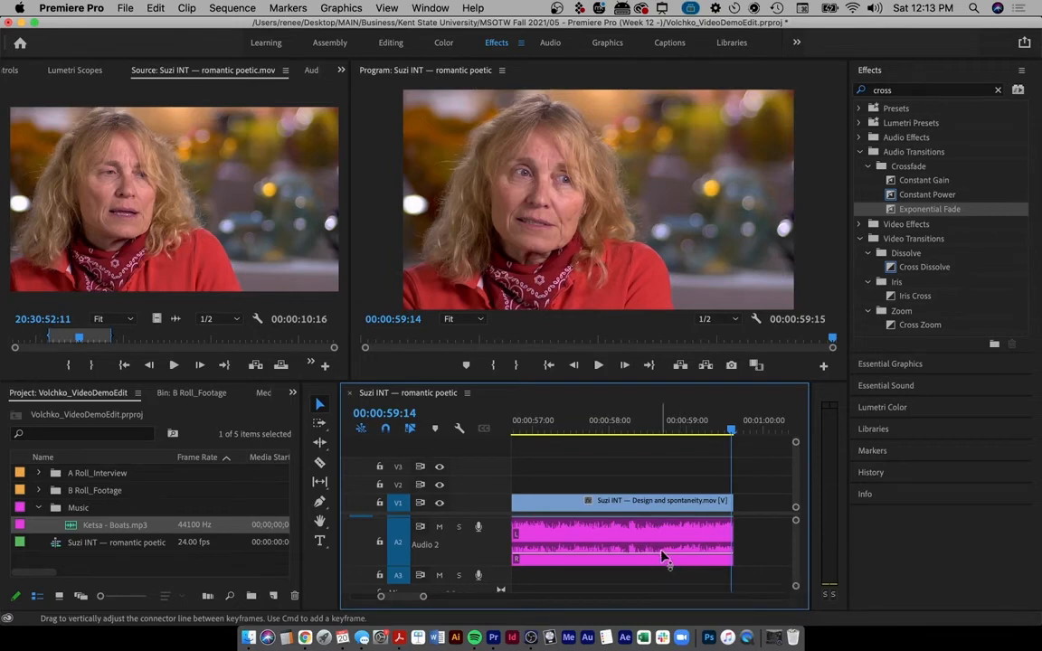
{"action": "scroll", "coordinate": [663, 559], "scroll_direction": "up", "scroll_amount": 3}
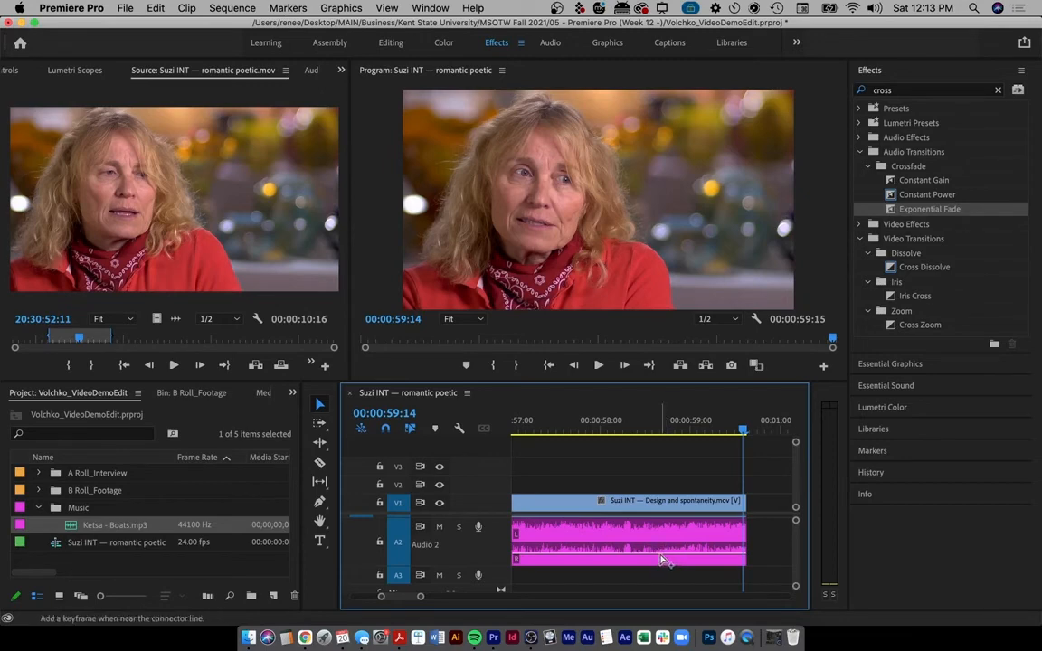
{"action": "left_click", "coordinate": [661, 557]}
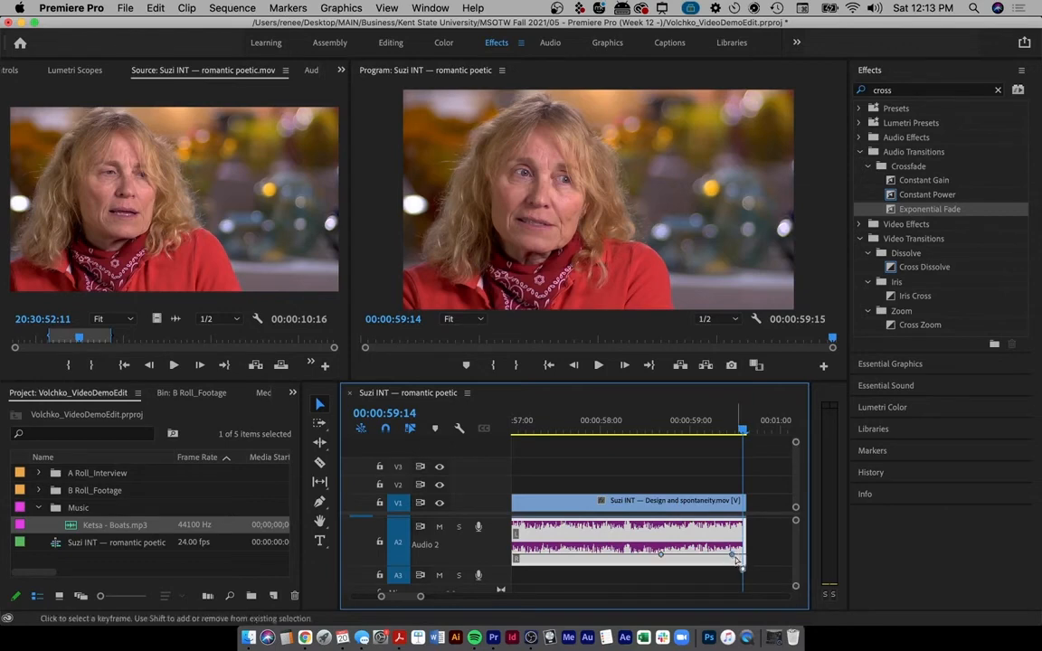
{"action": "left_click_drag", "start_coordinate": [734, 556], "coordinate": [731, 561]}
{"action": "mouse_move", "coordinate": [661, 556]}
{"action": "mouse_move", "coordinate": [741, 562]}
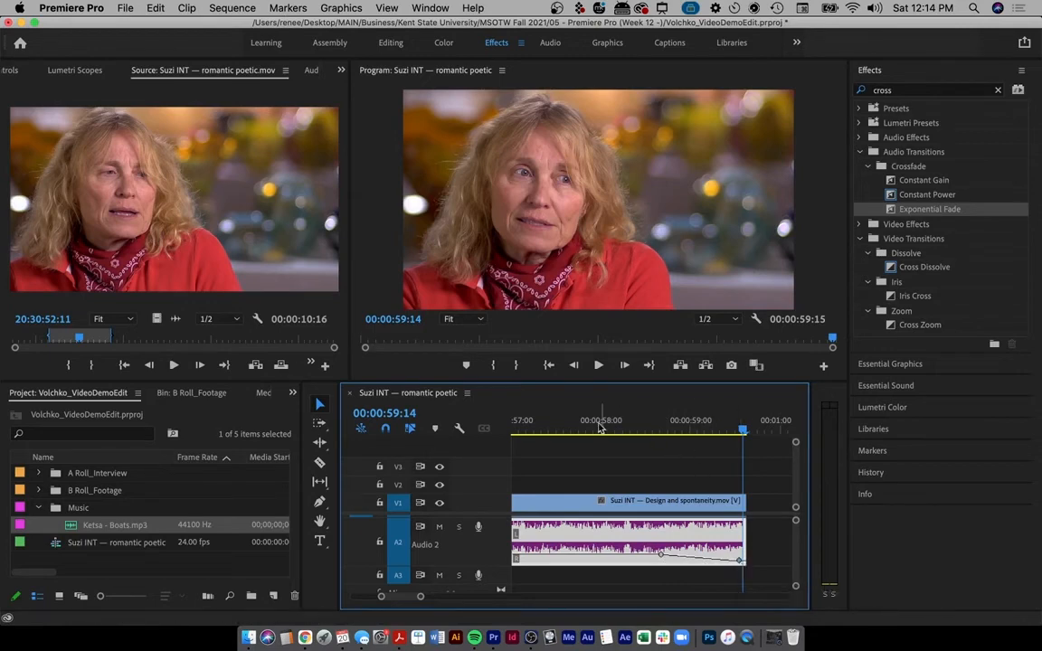
{"action": "left_click_drag", "start_coordinate": [530, 425], "coordinate": [634, 426]}
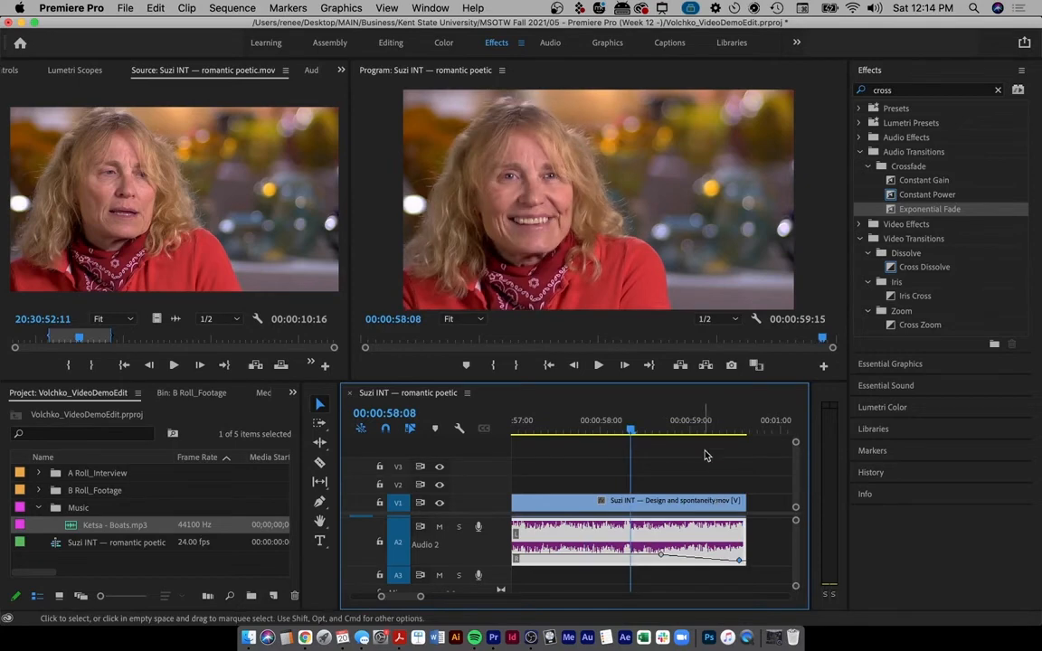
{"action": "key", "text": "space"}
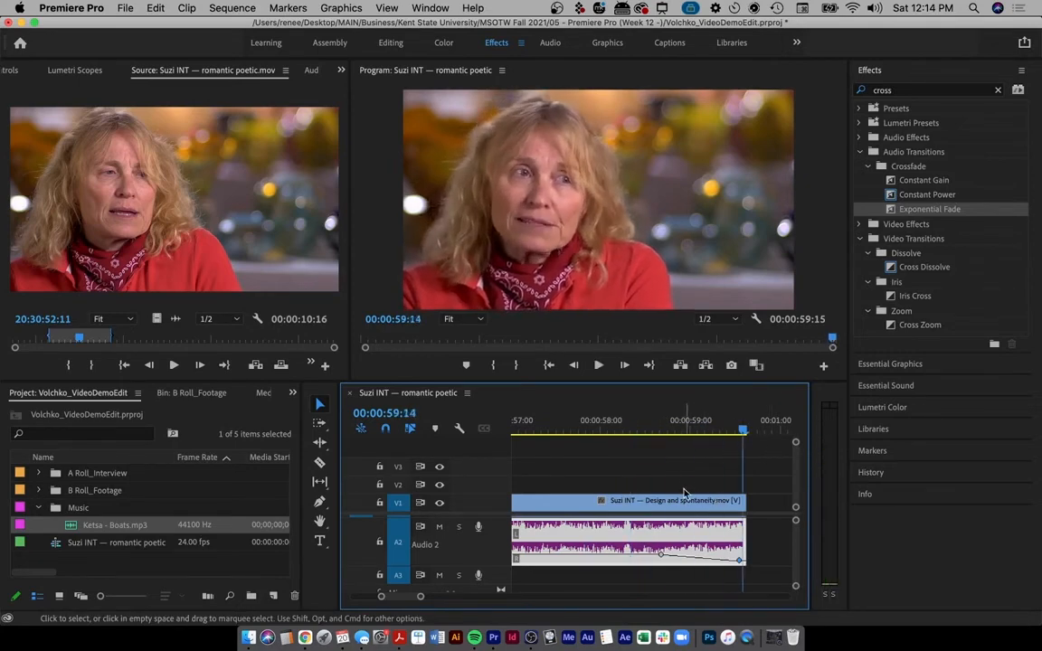
- Move the -24.2 dB keyframe to 00:00:57:09 and replay the ending to check the fade
{"action": "scroll", "coordinate": [674, 553], "scroll_direction": "down", "scroll_amount": 5}
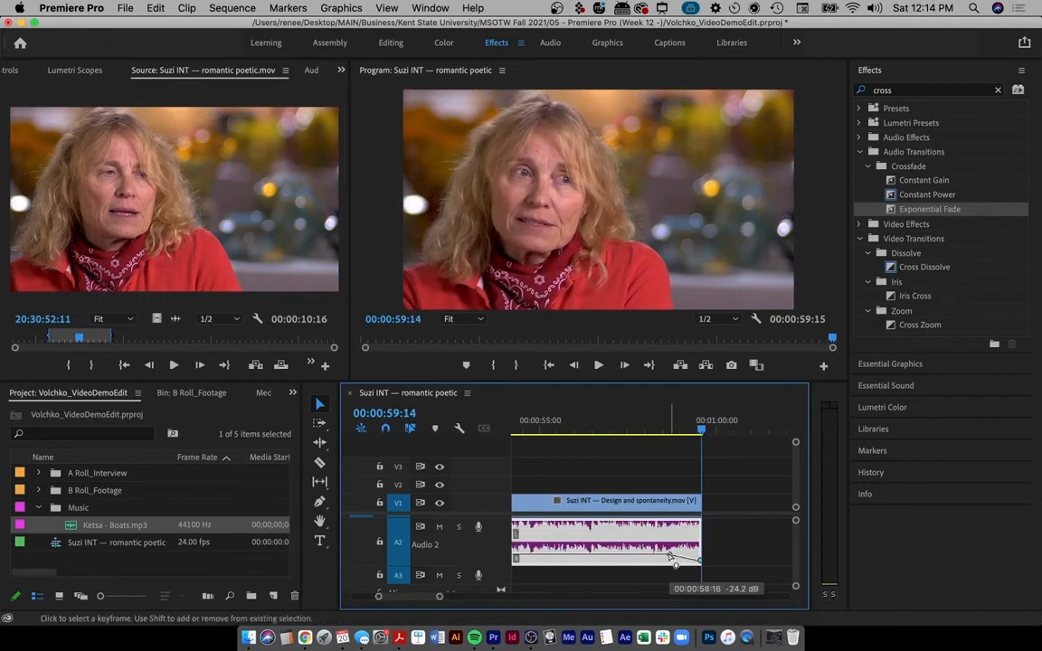
{"action": "left_click_drag", "start_coordinate": [670, 553], "coordinate": [619, 545]}
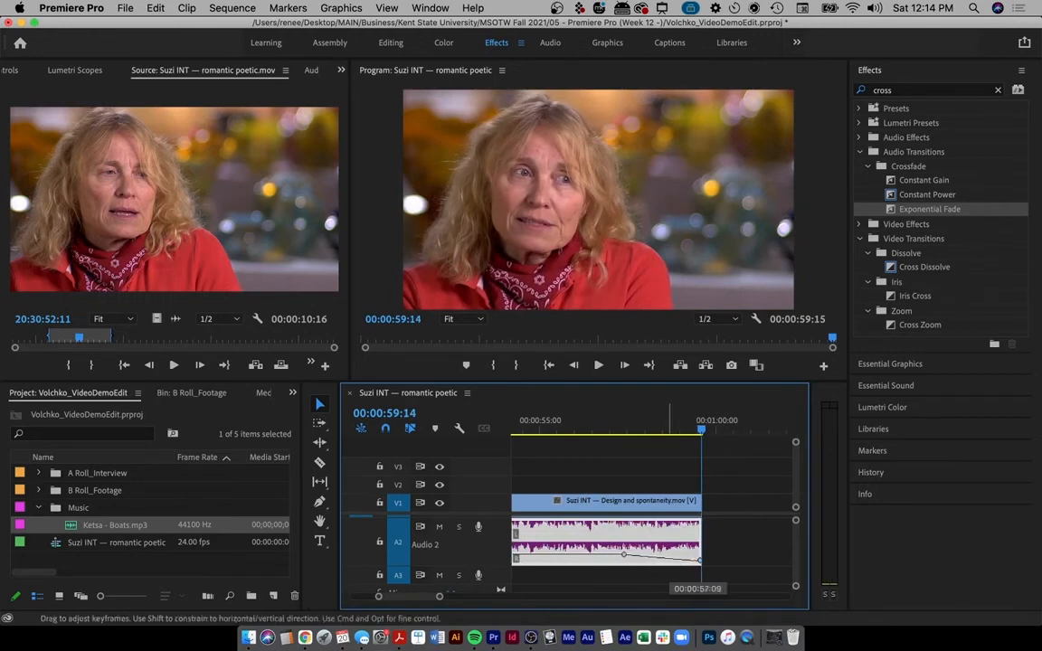
{"action": "scroll", "coordinate": [610, 517], "scroll_direction": "down", "scroll_amount": 3}
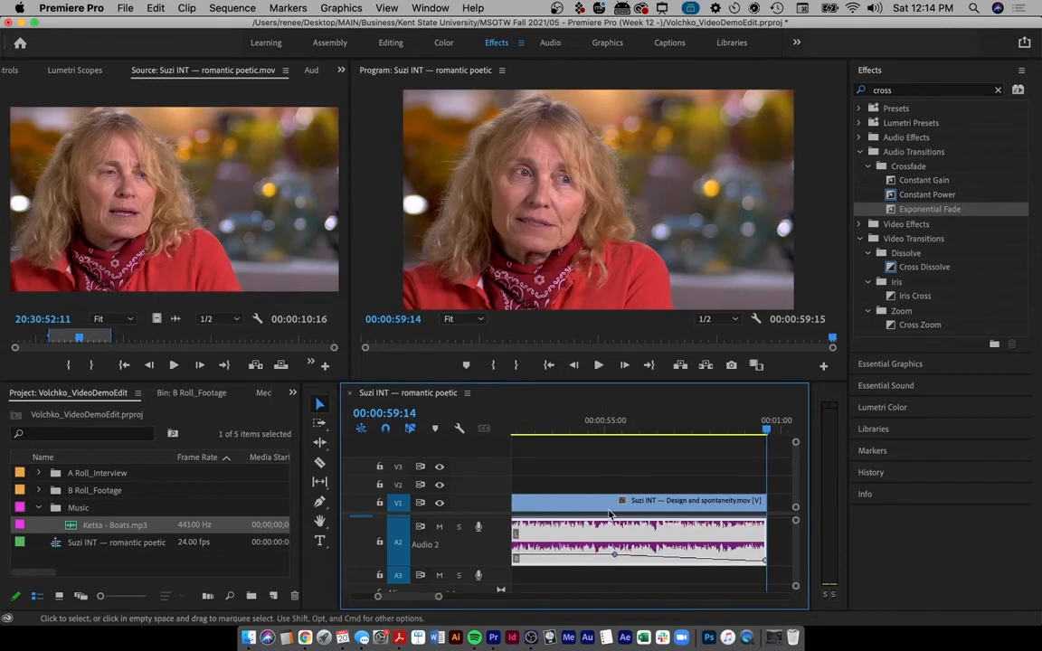
{"action": "scroll", "coordinate": [609, 517], "scroll_direction": "down", "scroll_amount": 2}
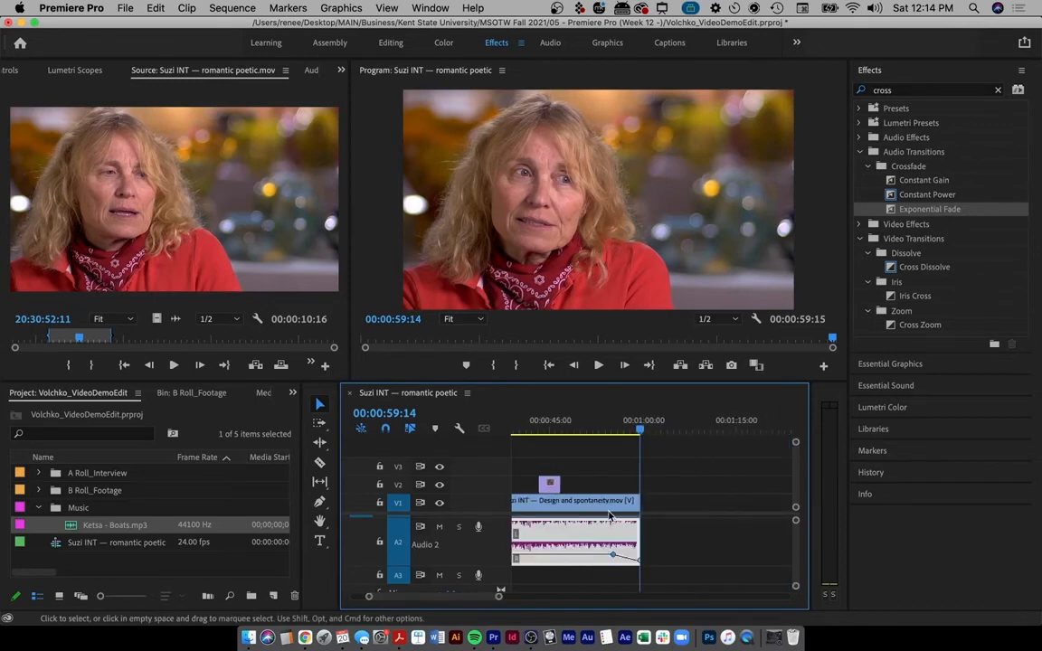
{"action": "left_click", "coordinate": [611, 430]}
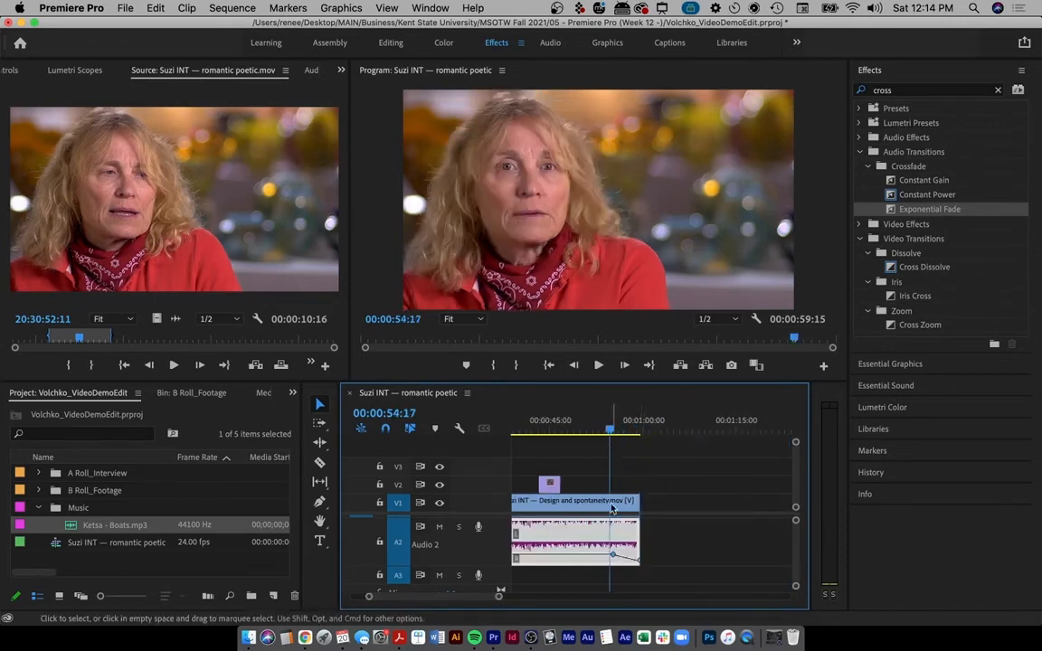
{"action": "key", "text": "space"}
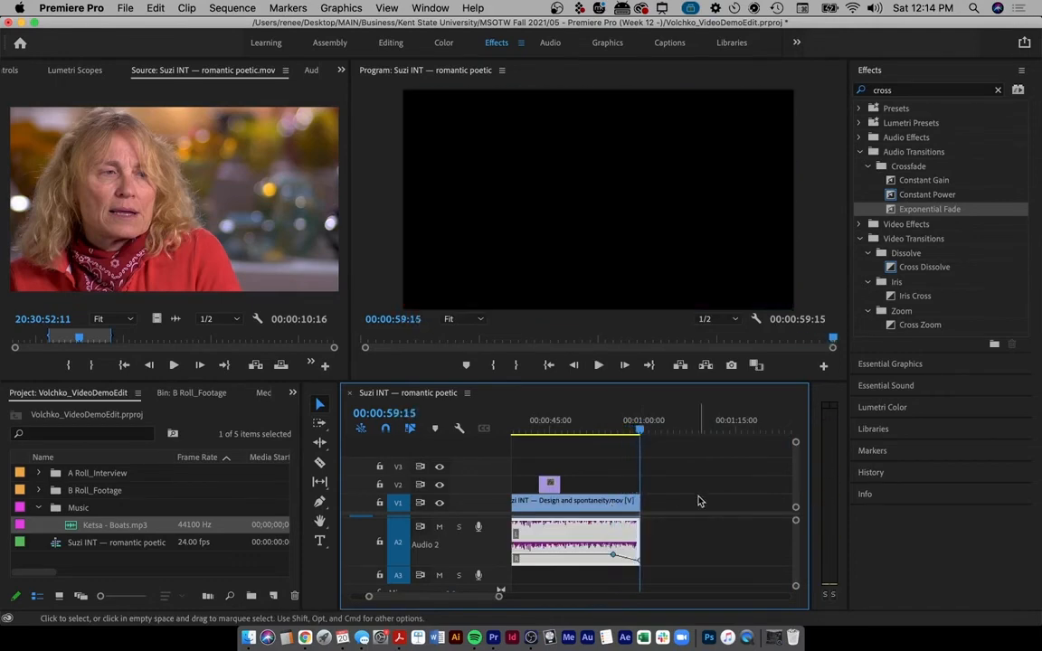
{"action": "scroll", "coordinate": [659, 495], "scroll_direction": "up", "scroll_amount": 5}
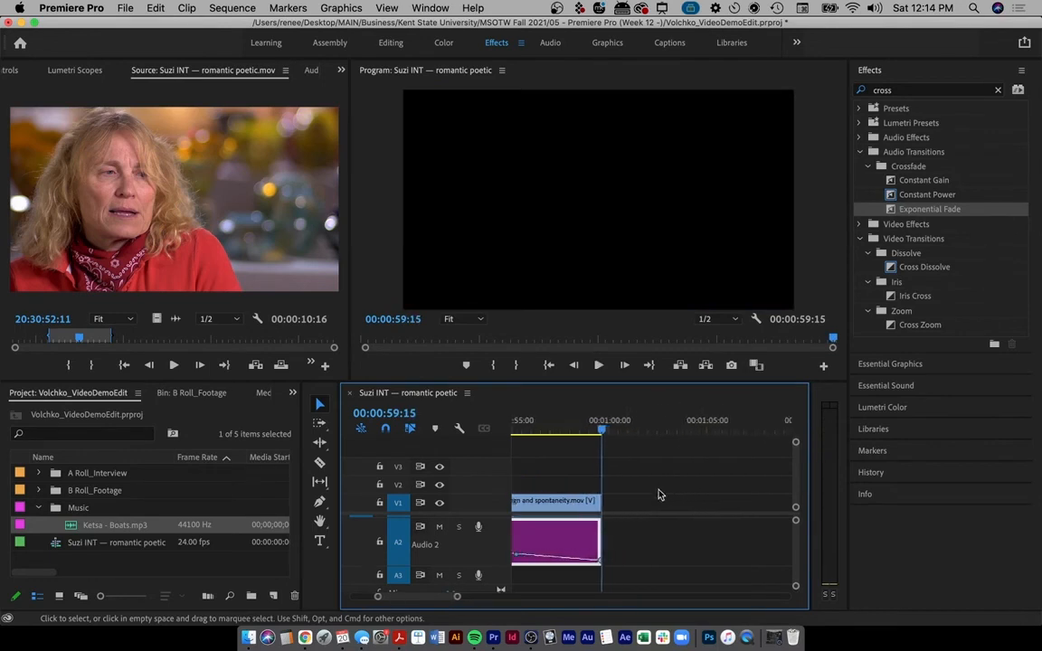
{"action": "scroll", "coordinate": [659, 495], "scroll_direction": "down", "scroll_amount": 2}
{"action": "scroll", "coordinate": [659, 494], "scroll_direction": "up", "scroll_amount": 4}
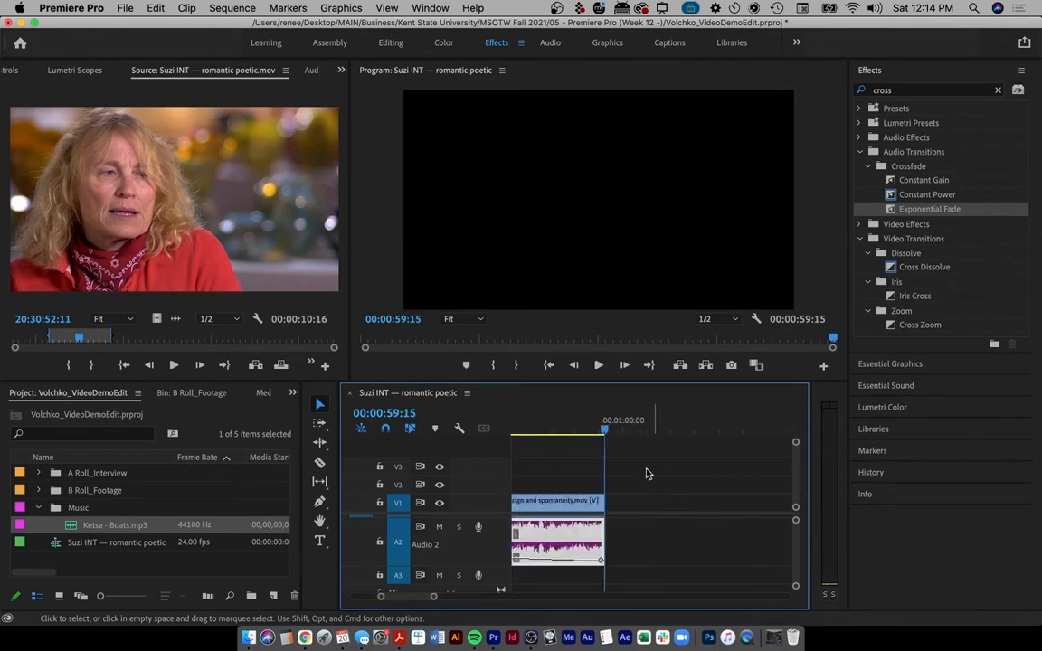
{"action": "key", "text": "ctrl+a"}
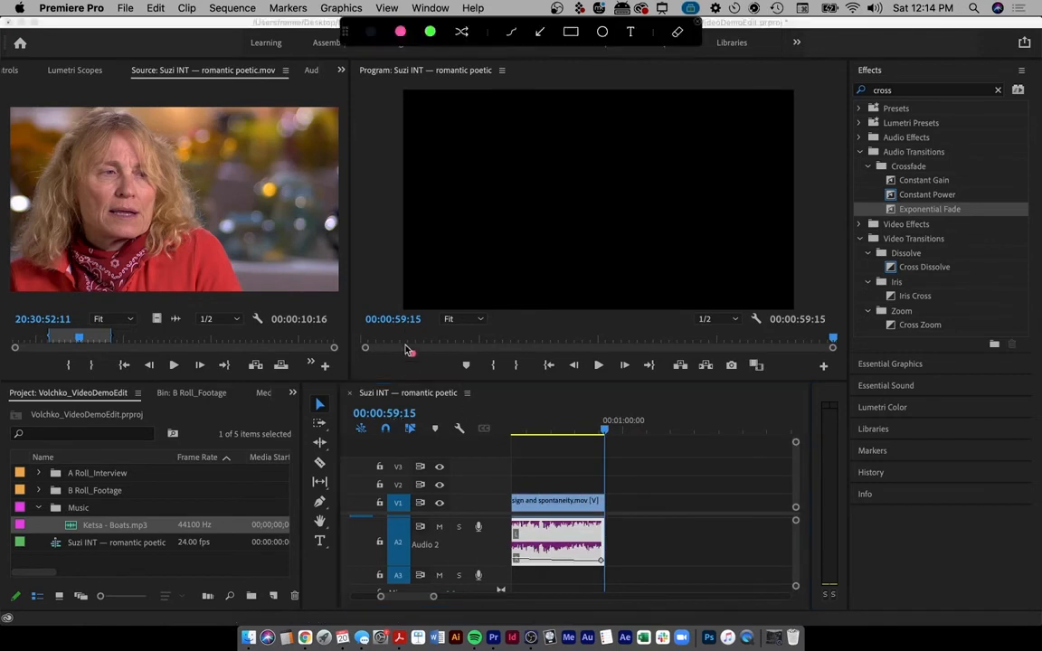
{"action": "mouse_move", "coordinate": [426, 403]}
{"action": "left_mouse_down"}
{"action": "mouse_move", "coordinate": [396, 386]}
{"action": "mouse_move", "coordinate": [429, 433]}
{"action": "mouse_move", "coordinate": [355, 444]}
{"action": "mouse_move", "coordinate": [389, 390]}
{"action": "left_mouse_up"}
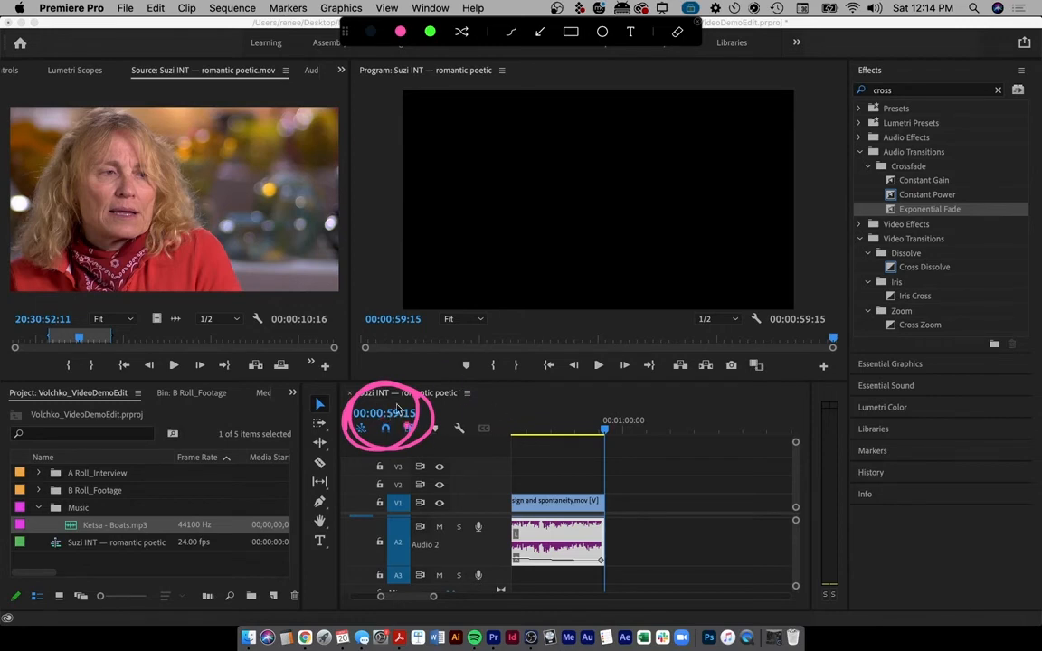
{"action": "mouse_move", "coordinate": [421, 394]}
{"action": "left_mouse_down"}
{"action": "mouse_move", "coordinate": [372, 392]}
{"action": "mouse_move", "coordinate": [366, 430]}
{"action": "left_mouse_up"}
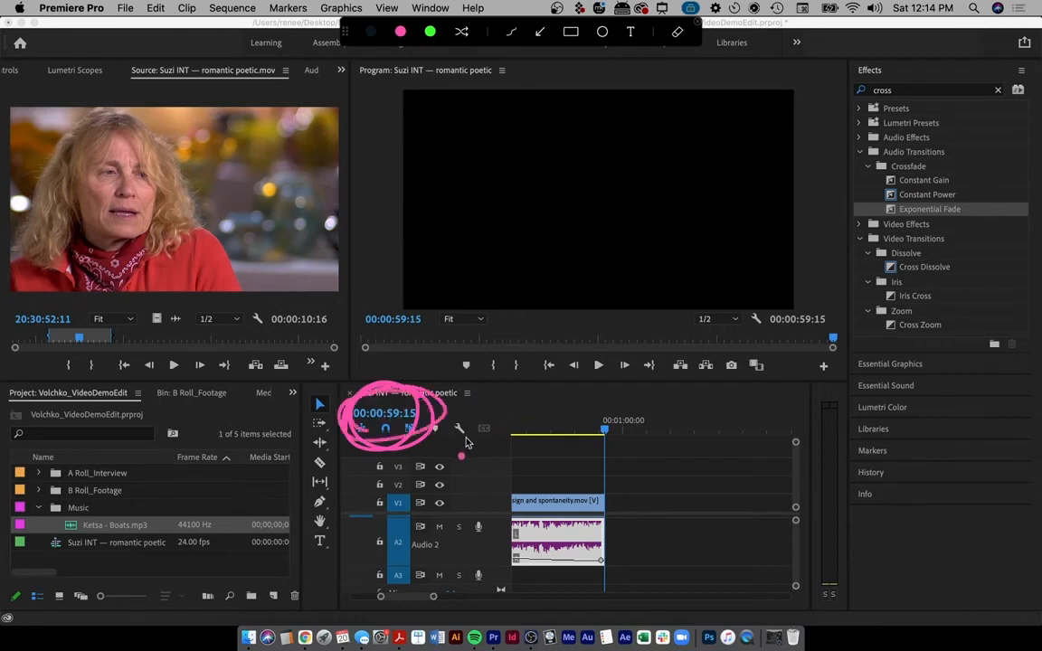
{"action": "left_click_drag", "start_coordinate": [625, 380], "coordinate": [638, 602]}
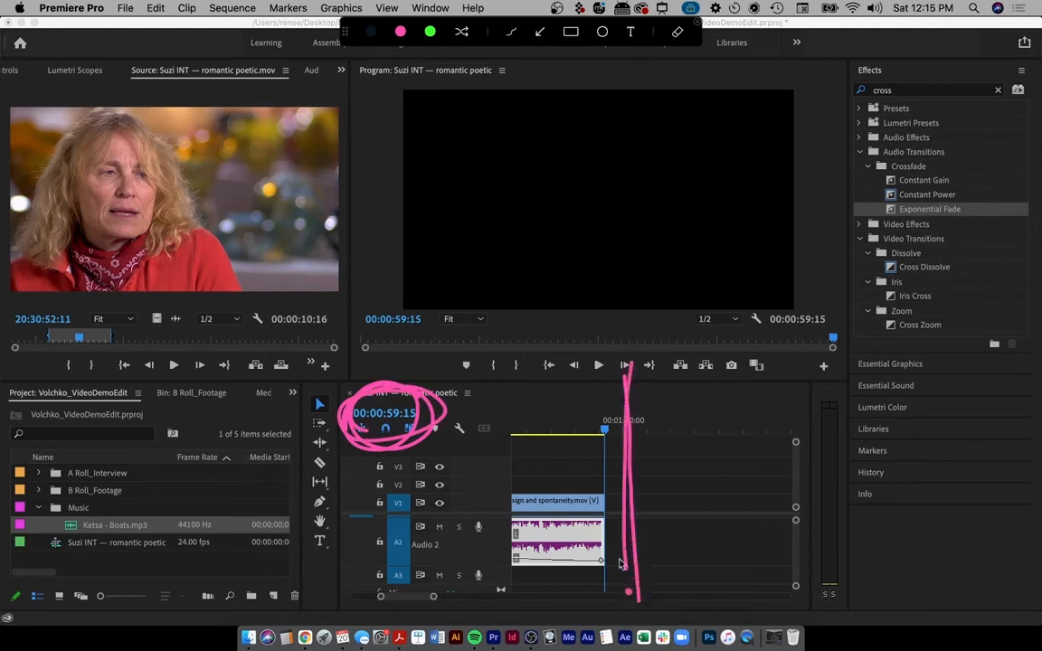
{"action": "left_click_drag", "start_coordinate": [628, 367], "coordinate": [628, 598]}
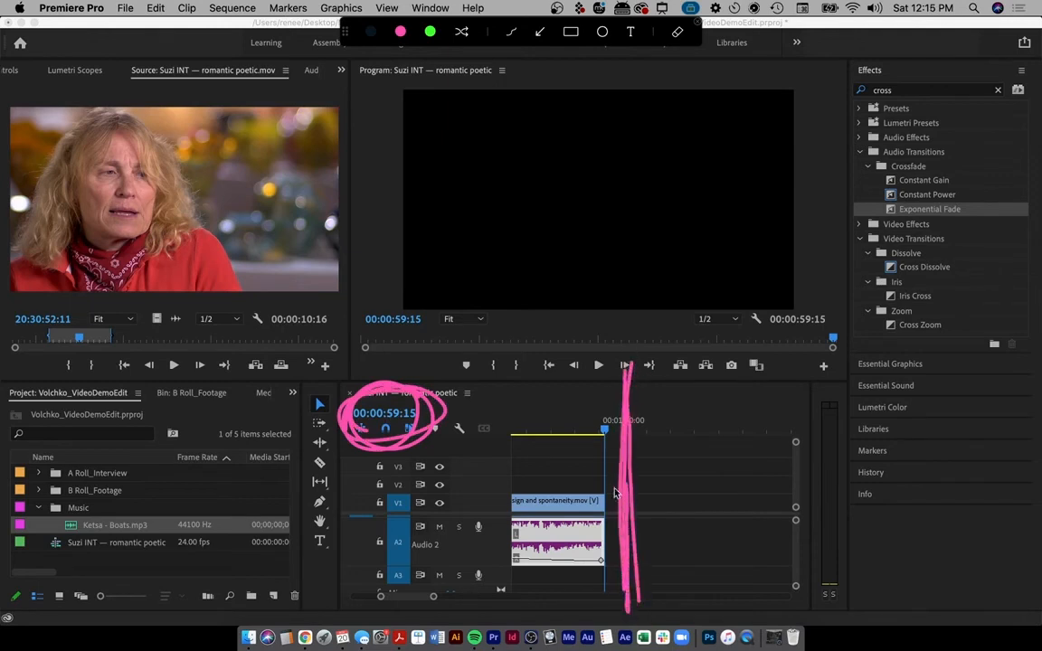
{"action": "key", "text": "Escape"}
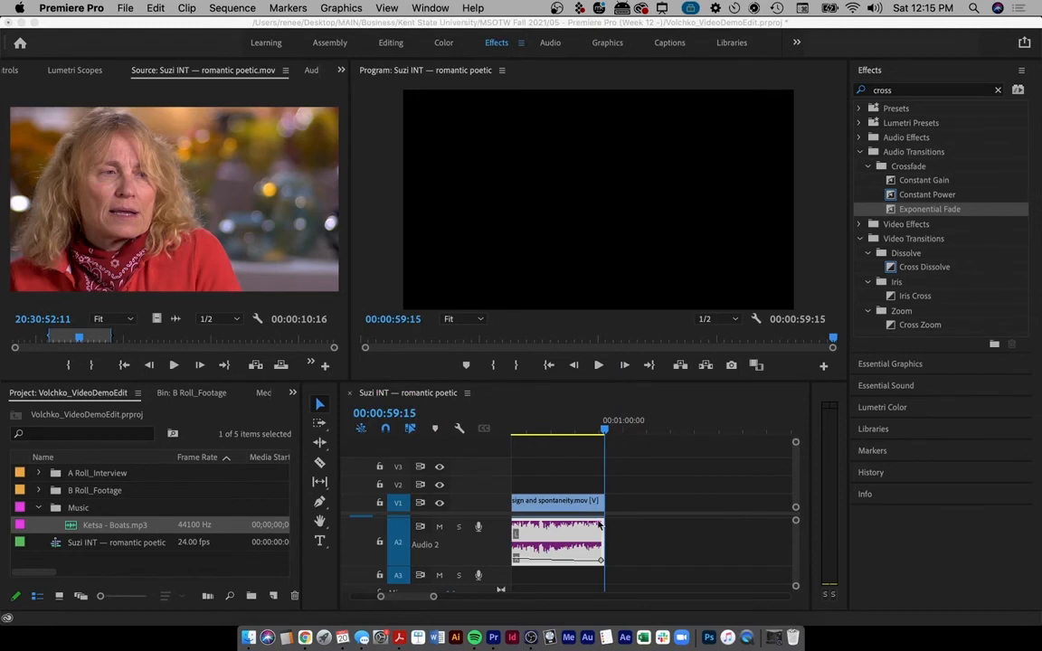
{"action": "left_click", "coordinate": [393, 430]}
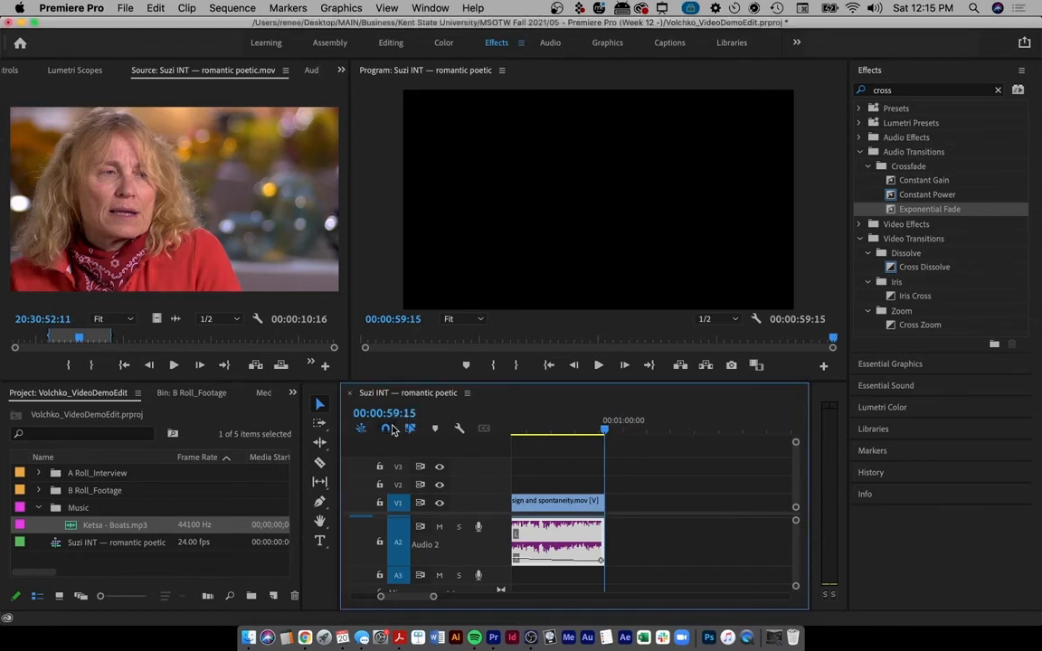
- Extend Design and spontaneity.mov on V1 to 00:01:00:00 and zoom out to the whole sequence
{"action": "left_click", "coordinate": [379, 411]}
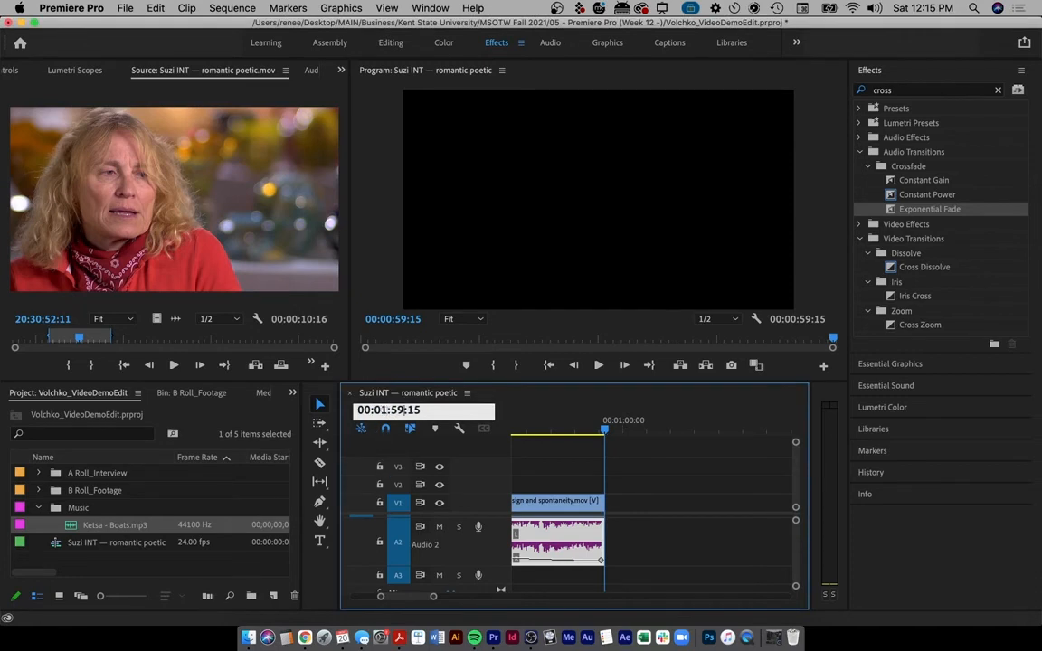
{"action": "key", "text": "BackSpace"}
{"action": "key", "text": "BackSpace"}
{"action": "type", "text": "00"}
{"action": "key", "text": "Return"}
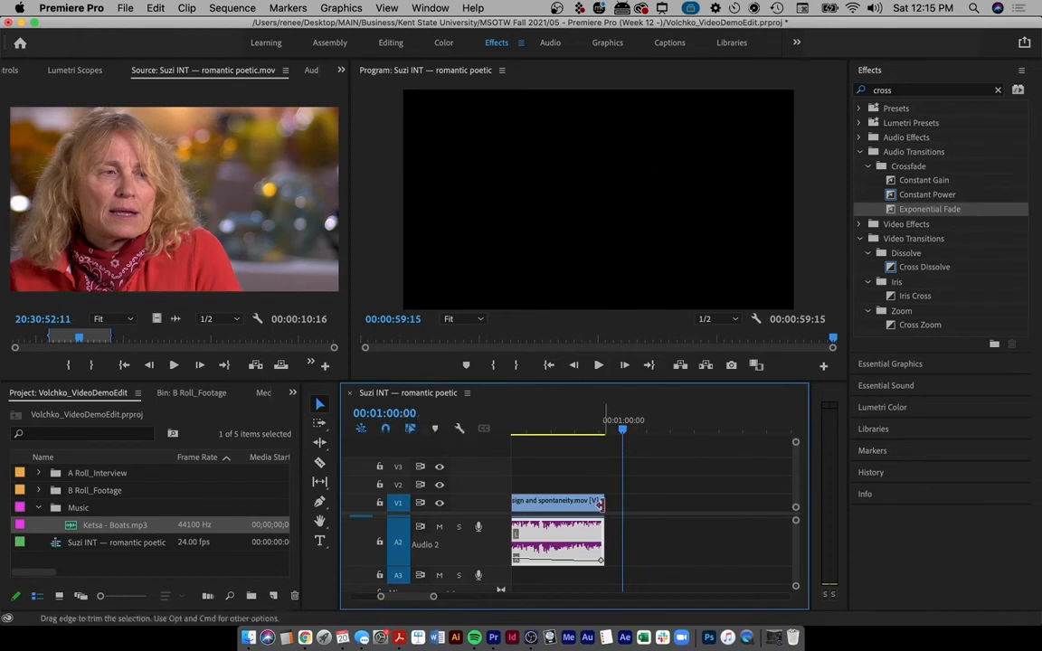
{"action": "mouse_move", "coordinate": [602, 500]}
{"action": "left_mouse_down"}
{"action": "mouse_move", "coordinate": [592, 500]}
{"action": "mouse_move", "coordinate": [621, 499]}
{"action": "left_mouse_up"}
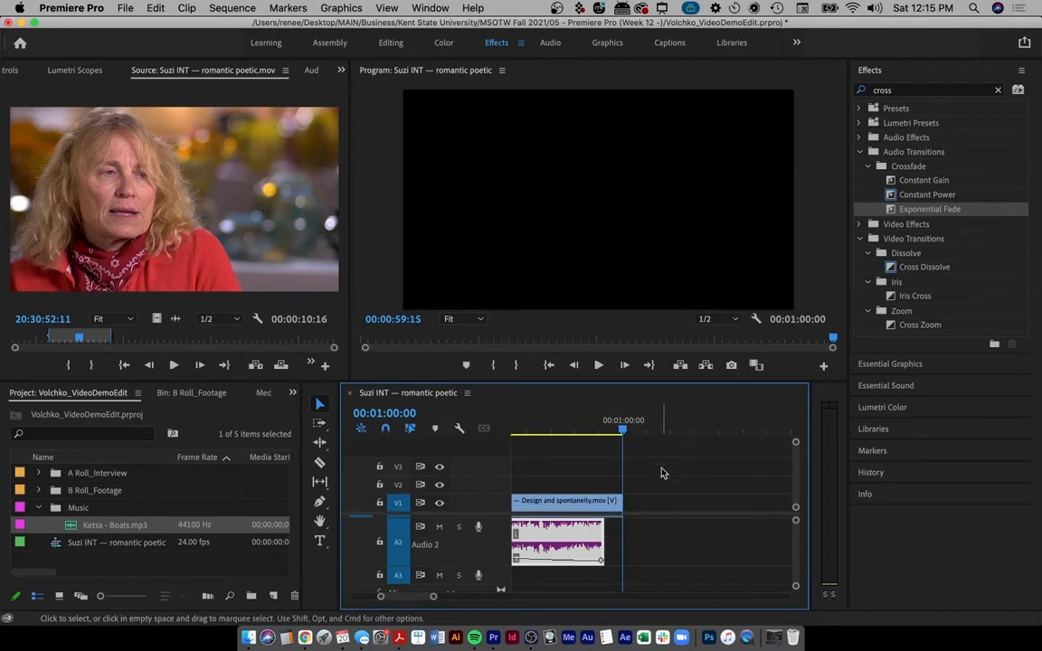
{"action": "key", "text": "minus"}
{"action": "key", "text": "minus"}
{"action": "key", "text": "minus"}
{"action": "key", "text": "minus"}
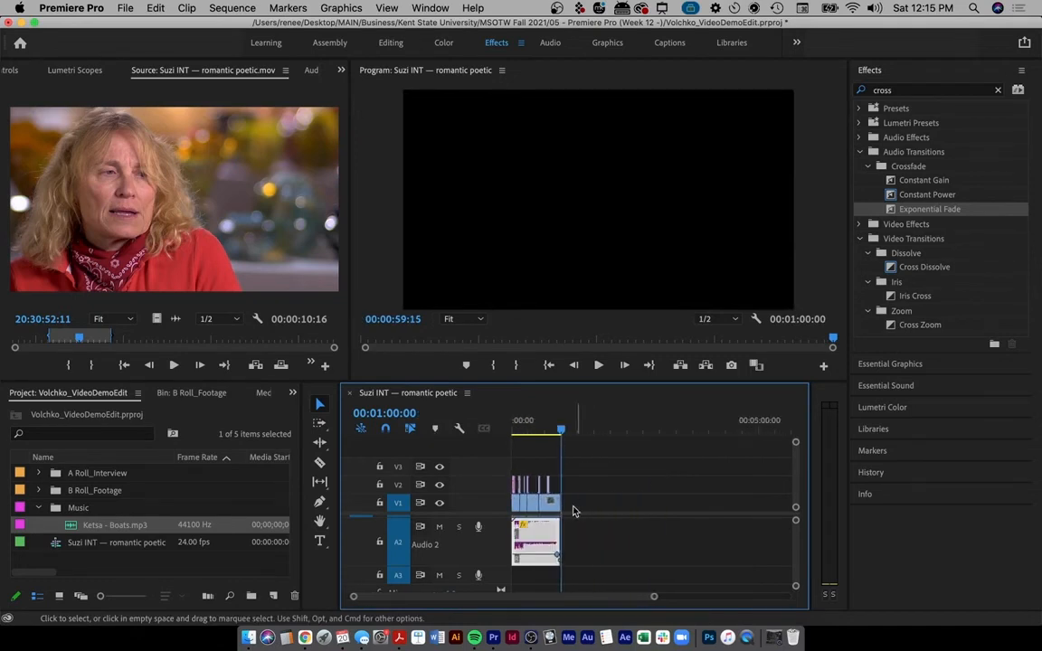
{"action": "key", "text": "equal"}
{"action": "key", "text": "equal"}
{"action": "scroll", "coordinate": [586, 500], "scroll_direction": "left", "scroll_amount": 3}
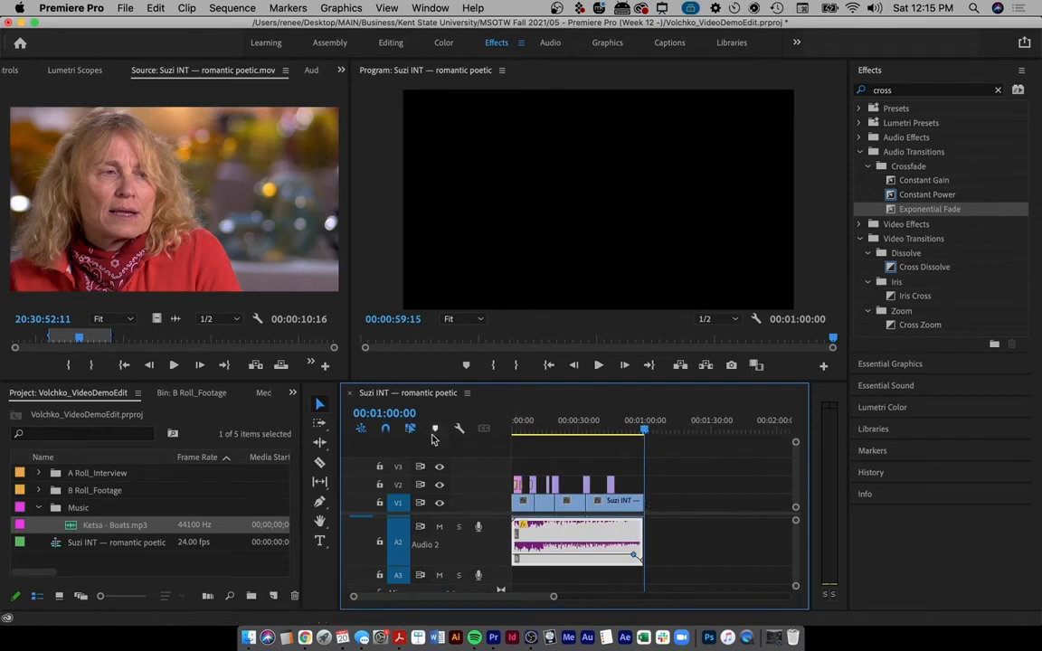
{"action": "left_click", "coordinate": [665, 474]}
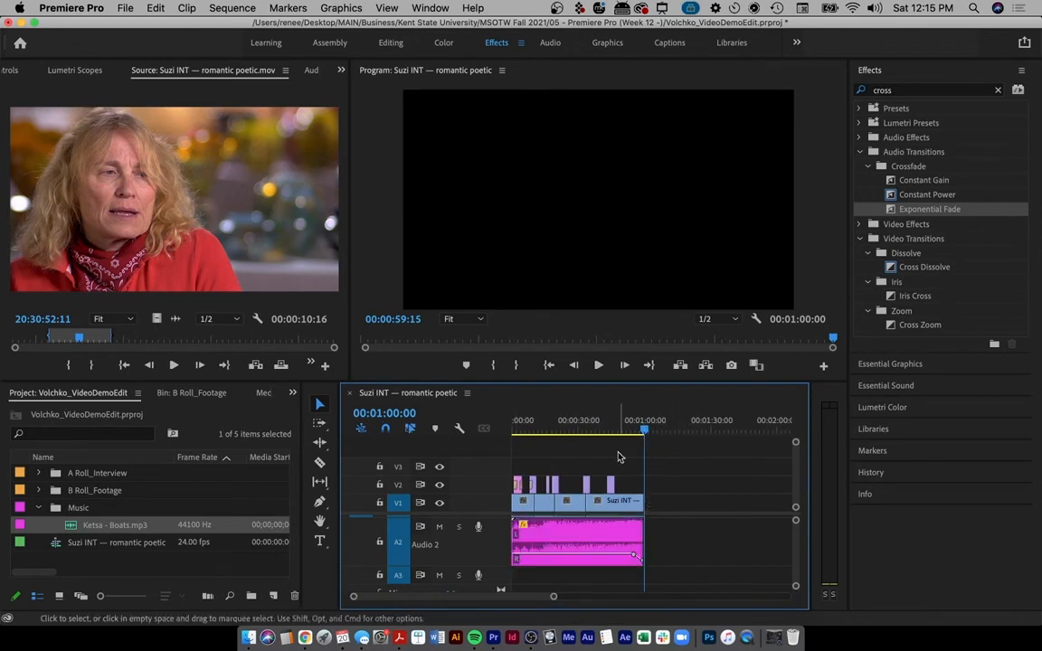
{"action": "mouse_move", "coordinate": [525, 428]}
{"action": "left_mouse_down"}
{"action": "mouse_move", "coordinate": [633, 432]}
{"action": "mouse_move", "coordinate": [530, 430]}
{"action": "mouse_move", "coordinate": [541, 429]}
{"action": "left_mouse_up"}
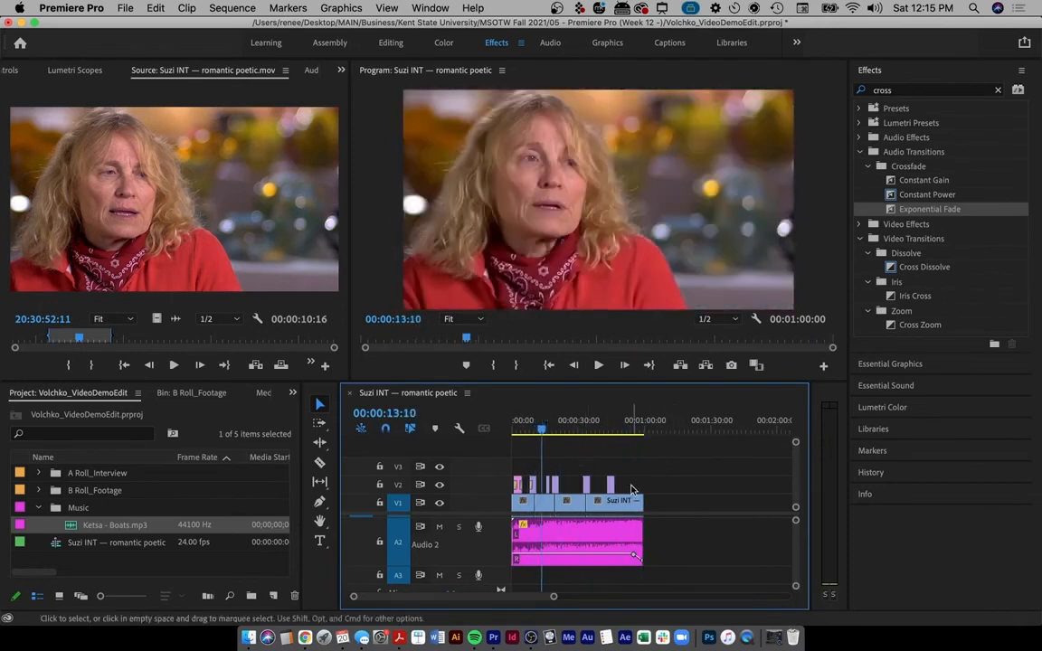
{"action": "scroll", "coordinate": [735, 490], "scroll_direction": "right", "scroll_amount": 5}
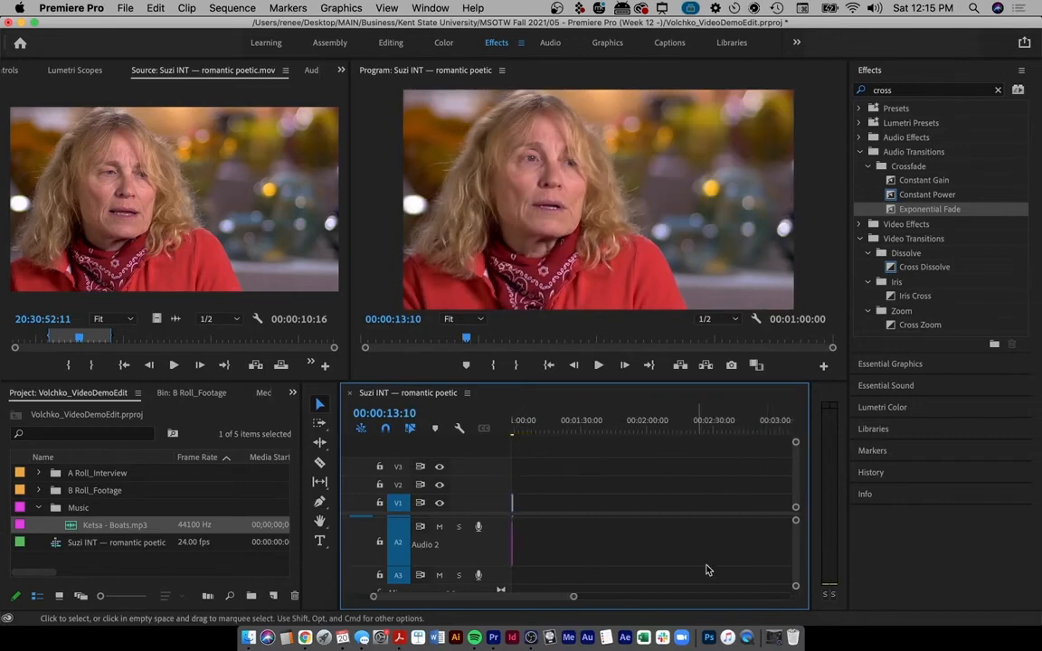
{"action": "scroll", "coordinate": [740, 558], "scroll_direction": "down", "scroll_amount": 1}
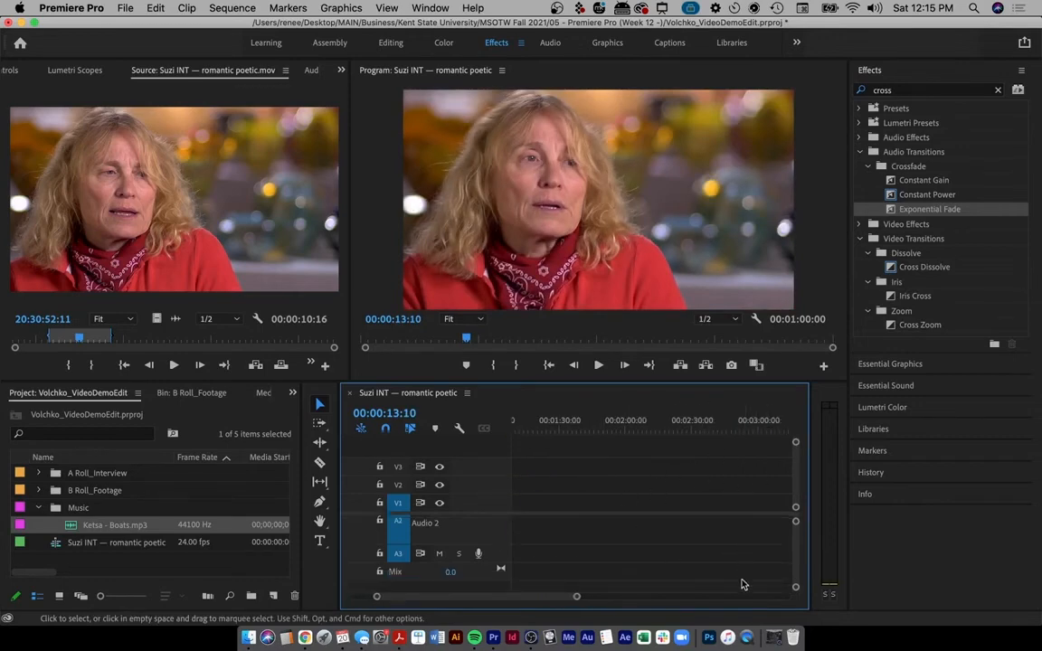
{"action": "scroll", "coordinate": [742, 579], "scroll_direction": "up", "scroll_amount": 2}
{"action": "scroll", "coordinate": [742, 579], "scroll_direction": "left", "scroll_amount": 7}
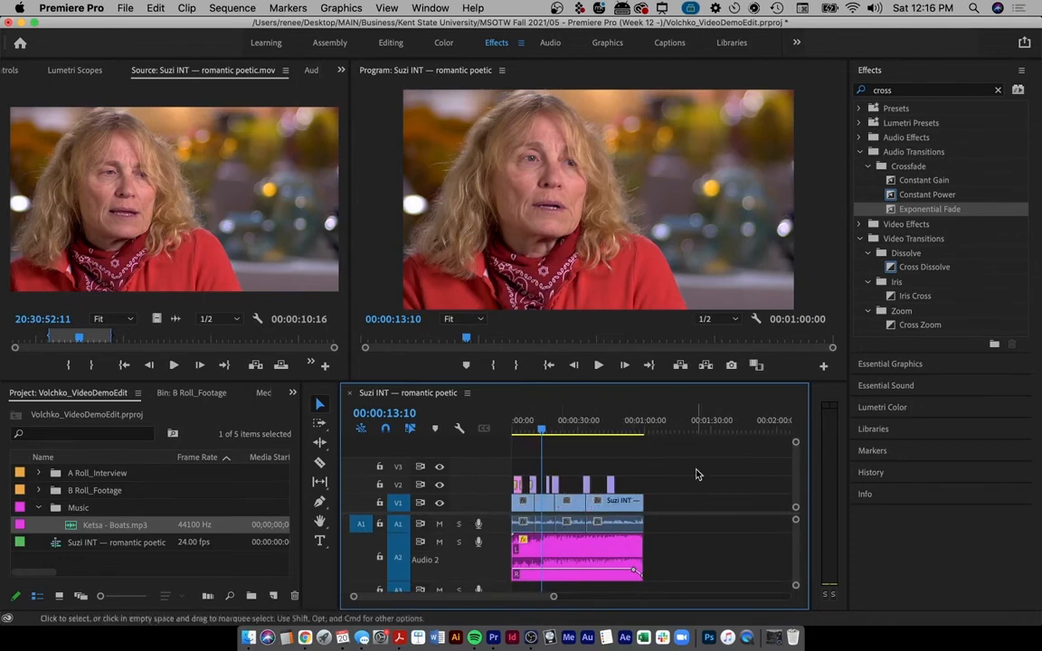
- Open the Export Settings dialog through File > Export > Media
{"action": "left_click", "coordinate": [129, 7]}
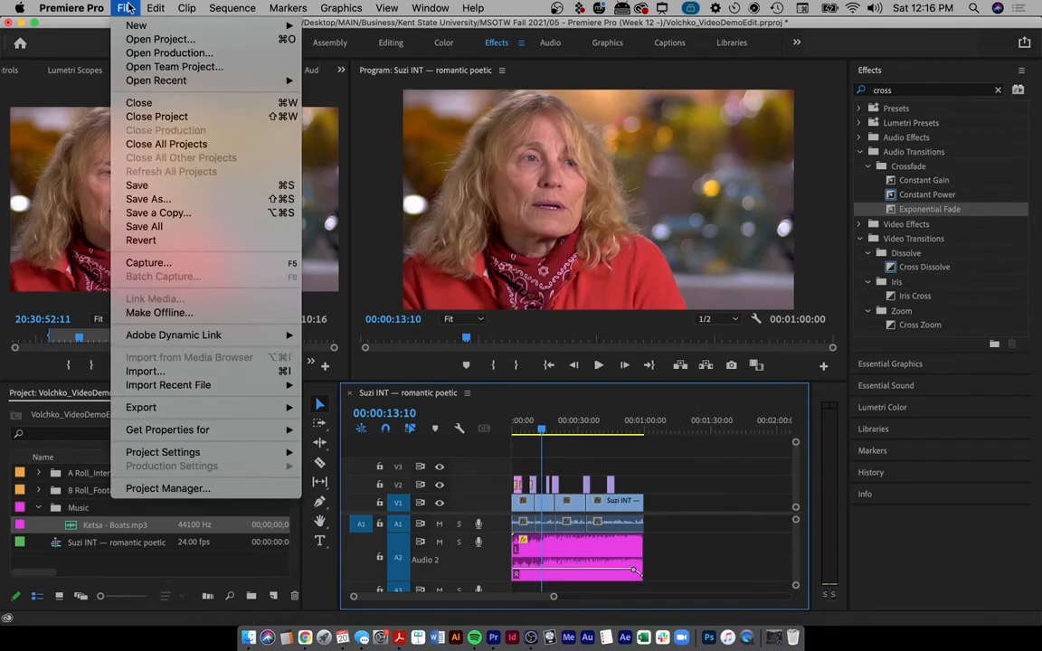
{"action": "mouse_move", "coordinate": [187, 414]}
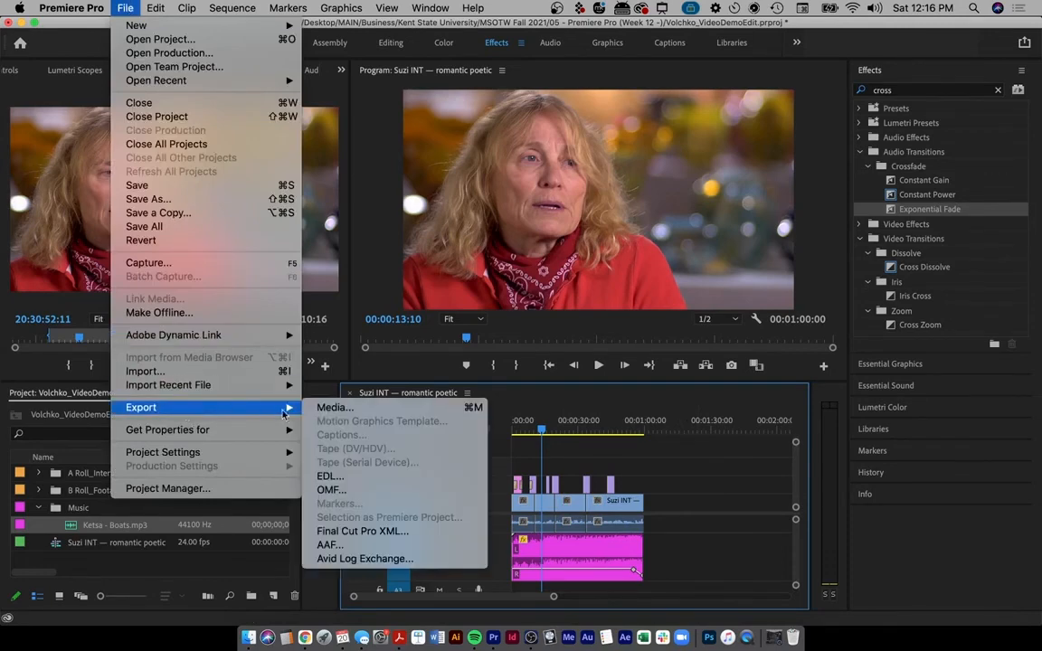
{"action": "left_click", "coordinate": [351, 412]}
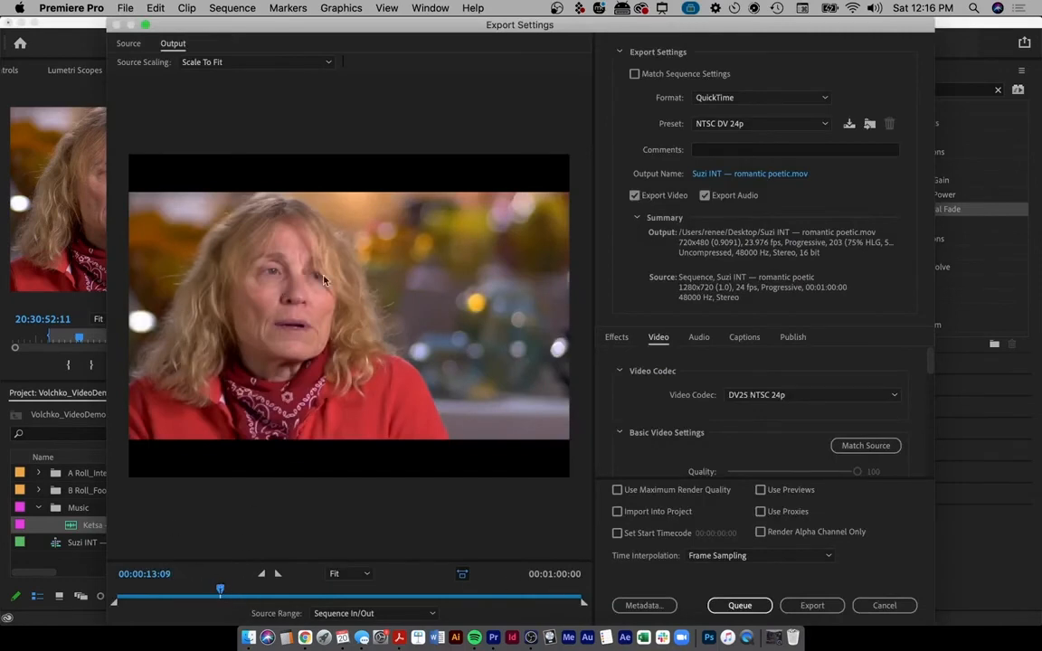
- Scrub the export preview and mark the one-minute end time with an annotation
{"action": "left_click", "coordinate": [145, 593]}
{"action": "mouse_move", "coordinate": [146, 592]}
{"action": "left_mouse_down"}
{"action": "mouse_move", "coordinate": [161, 590]}
{"action": "mouse_move", "coordinate": [120, 590]}
{"action": "mouse_move", "coordinate": [411, 605]}
{"action": "mouse_move", "coordinate": [568, 590]}
{"action": "mouse_move", "coordinate": [528, 590]}
{"action": "left_mouse_up"}
{"action": "key", "text": "ctrl+a"}
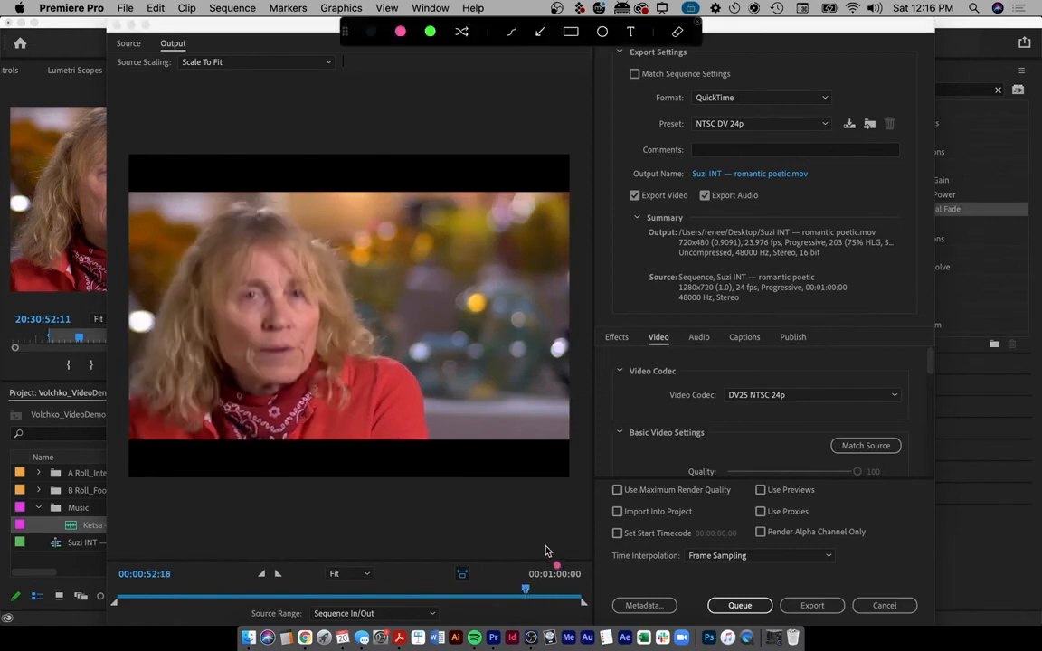
{"action": "mouse_move", "coordinate": [572, 546]}
{"action": "left_mouse_down"}
{"action": "mouse_move", "coordinate": [521, 559]}
{"action": "mouse_move", "coordinate": [550, 595]}
{"action": "mouse_move", "coordinate": [591, 559]}
{"action": "mouse_move", "coordinate": [516, 559]}
{"action": "mouse_move", "coordinate": [585, 587]}
{"action": "mouse_move", "coordinate": [537, 545]}
{"action": "mouse_move", "coordinate": [573, 589]}
{"action": "mouse_move", "coordinate": [562, 538]}
{"action": "mouse_move", "coordinate": [514, 585]}
{"action": "mouse_move", "coordinate": [594, 586]}
{"action": "left_mouse_up"}
{"action": "key", "text": "Escape"}
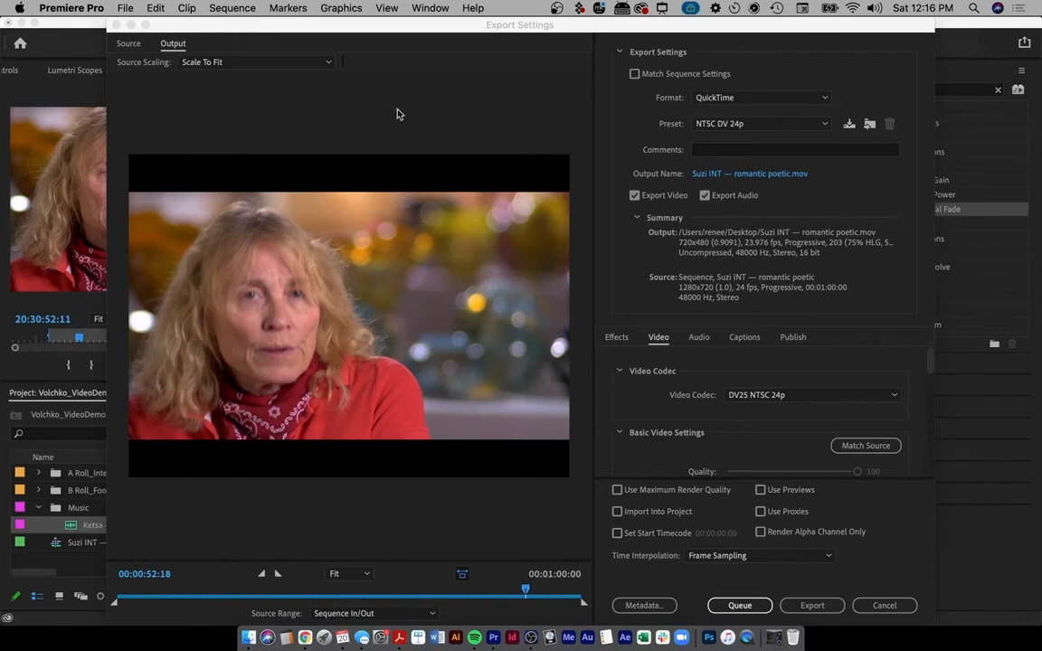
{"action": "left_click", "coordinate": [735, 98]}
{"action": "left_click", "coordinate": [796, 100]}
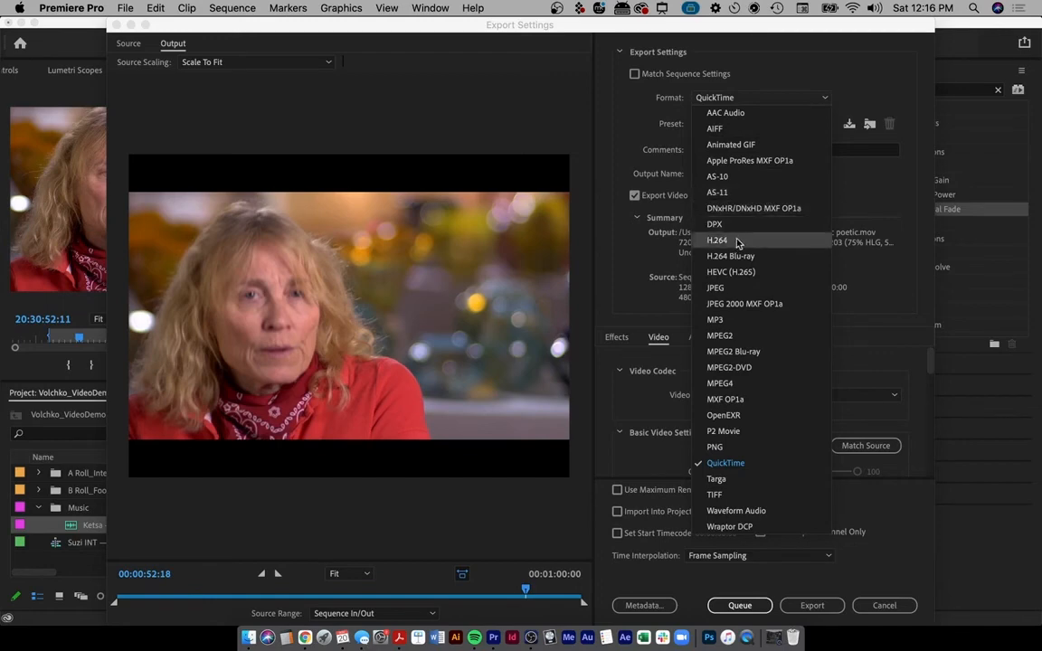
{"action": "key", "text": "ctrl+a"}
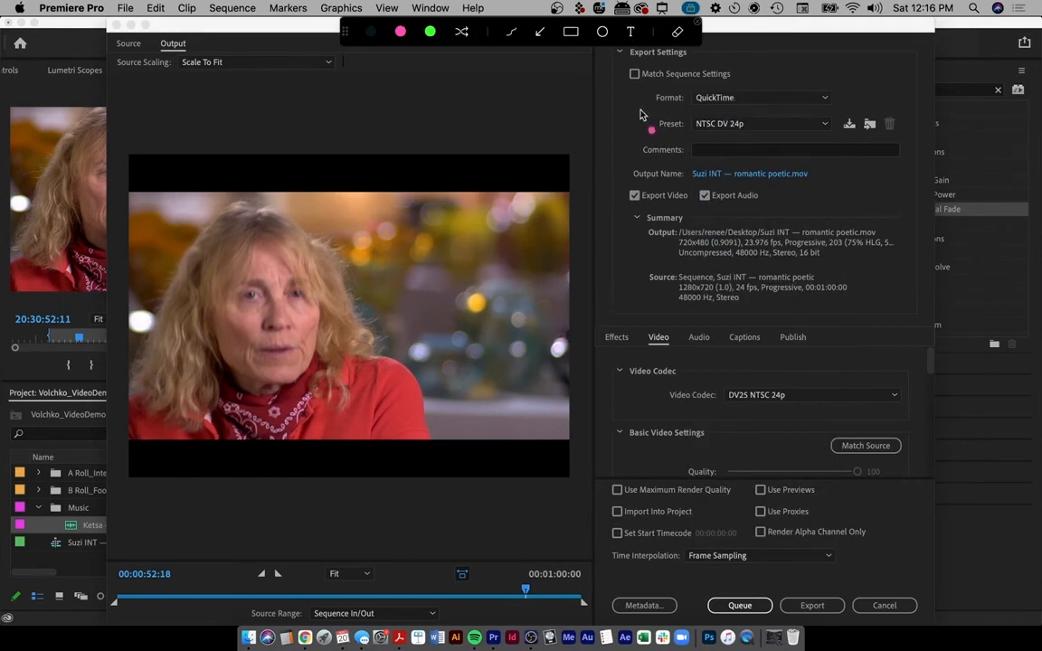
{"action": "key", "text": "Escape"}
{"action": "left_click", "coordinate": [768, 100]}
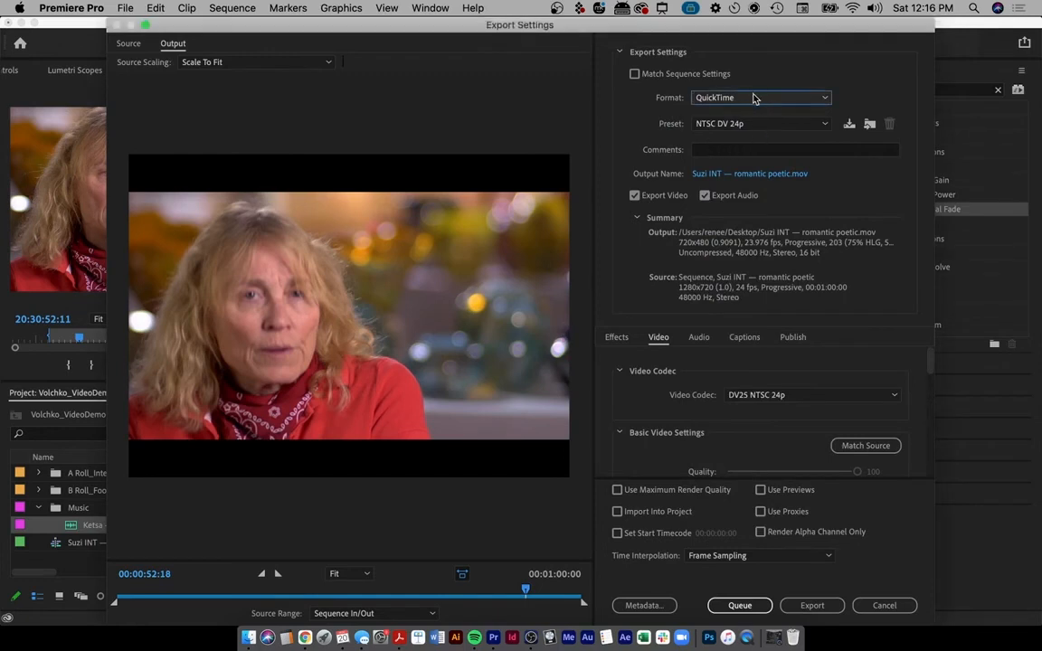
{"action": "left_click", "coordinate": [825, 97]}
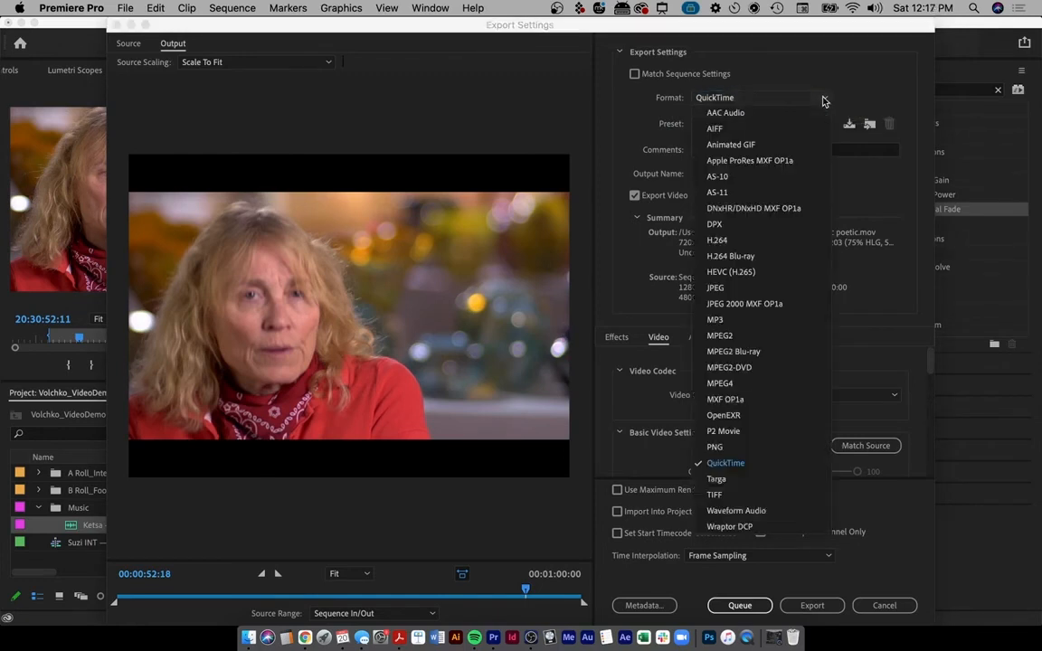
{"action": "left_click", "coordinate": [742, 241]}
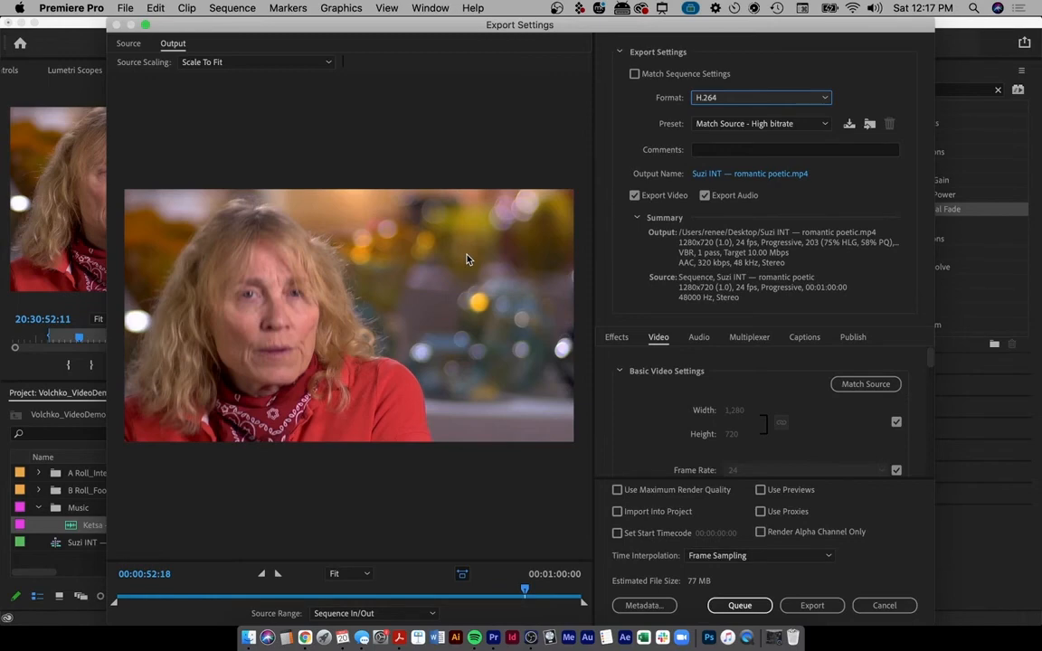
{"action": "left_click", "coordinate": [713, 98]}
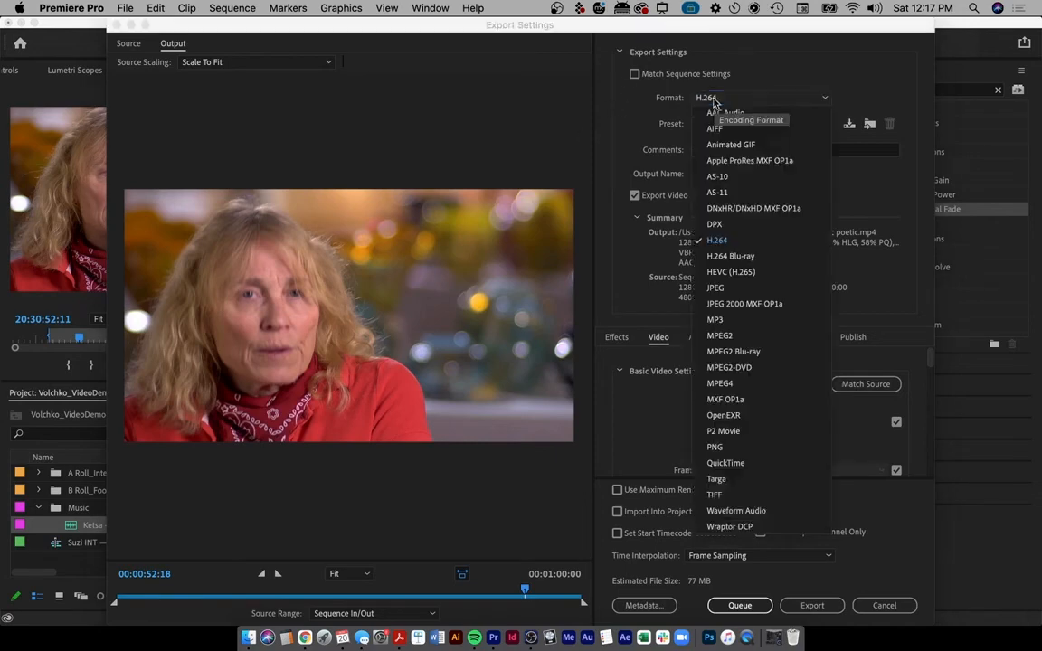
{"action": "left_click", "coordinate": [735, 243]}
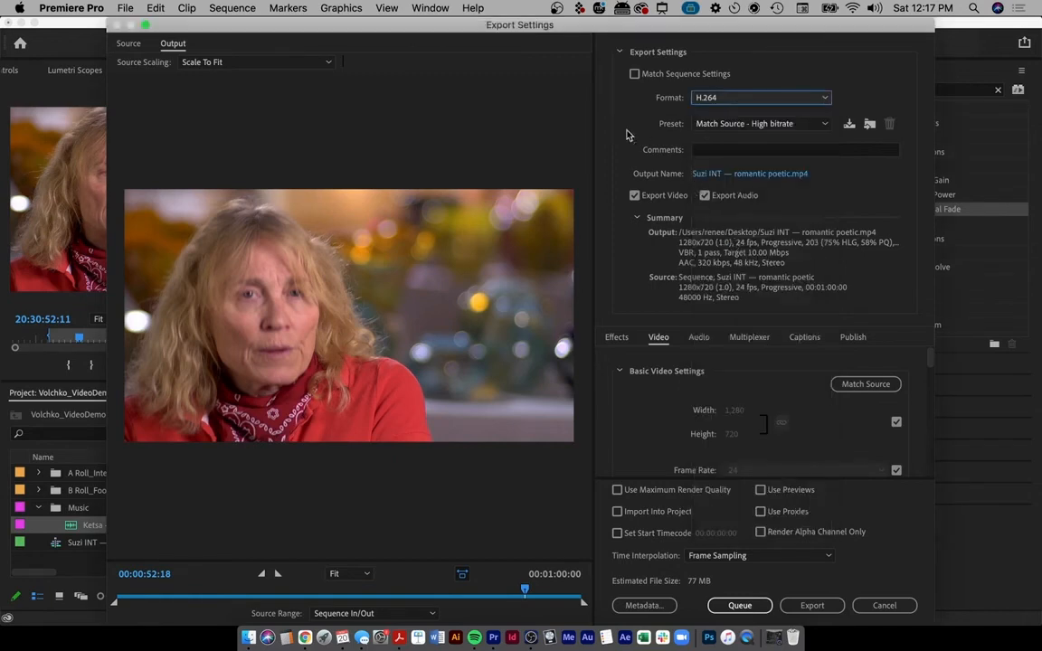
{"action": "key", "text": "ctrl+a"}
{"action": "mouse_move", "coordinate": [774, 78]}
{"action": "left_mouse_down"}
{"action": "mouse_move", "coordinate": [629, 73]}
{"action": "mouse_move", "coordinate": [743, 120]}
{"action": "mouse_move", "coordinate": [597, 107]}
{"action": "mouse_move", "coordinate": [760, 58]}
{"action": "left_mouse_up"}
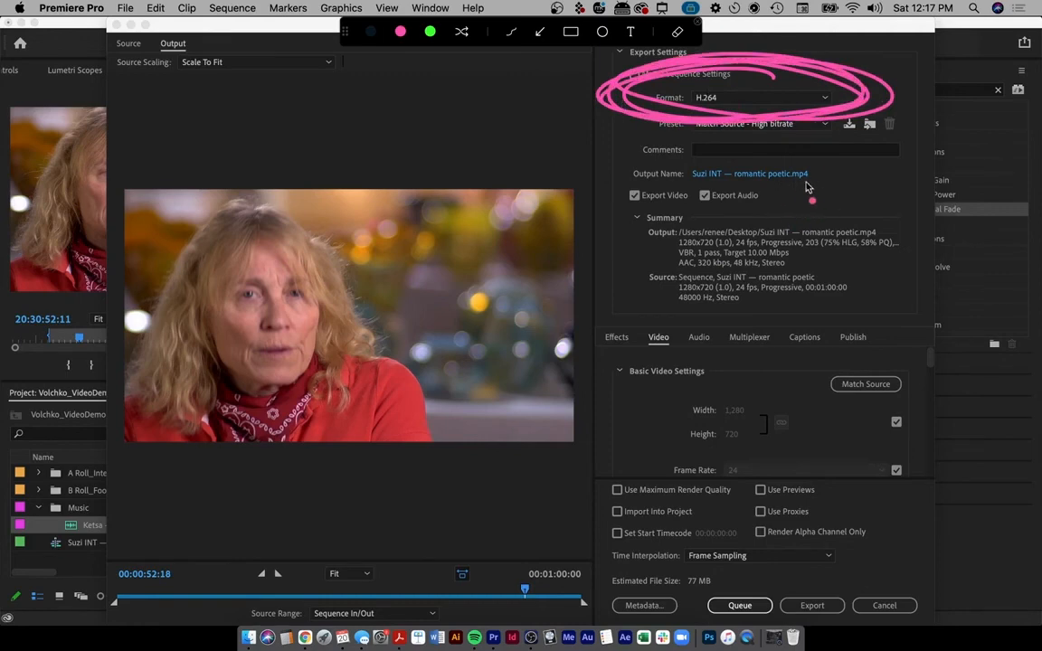
{"action": "left_click_drag", "start_coordinate": [810, 182], "coordinate": [790, 183]}
{"action": "key", "text": "Escape"}
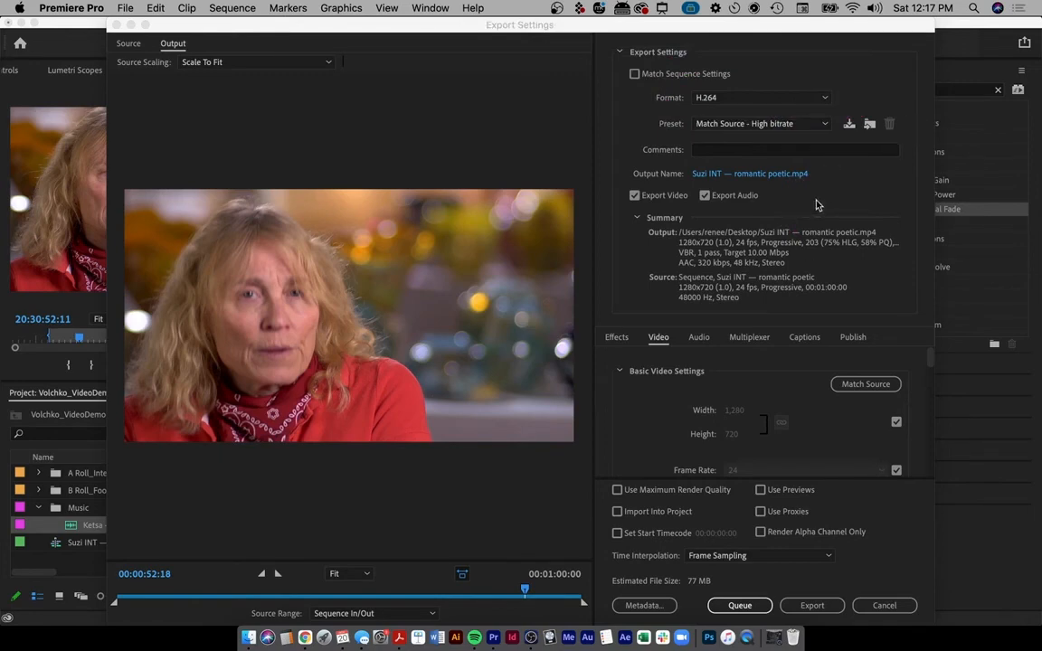
- Enable Export Video so both video and audio are included in the export
{"action": "left_click", "coordinate": [634, 197]}
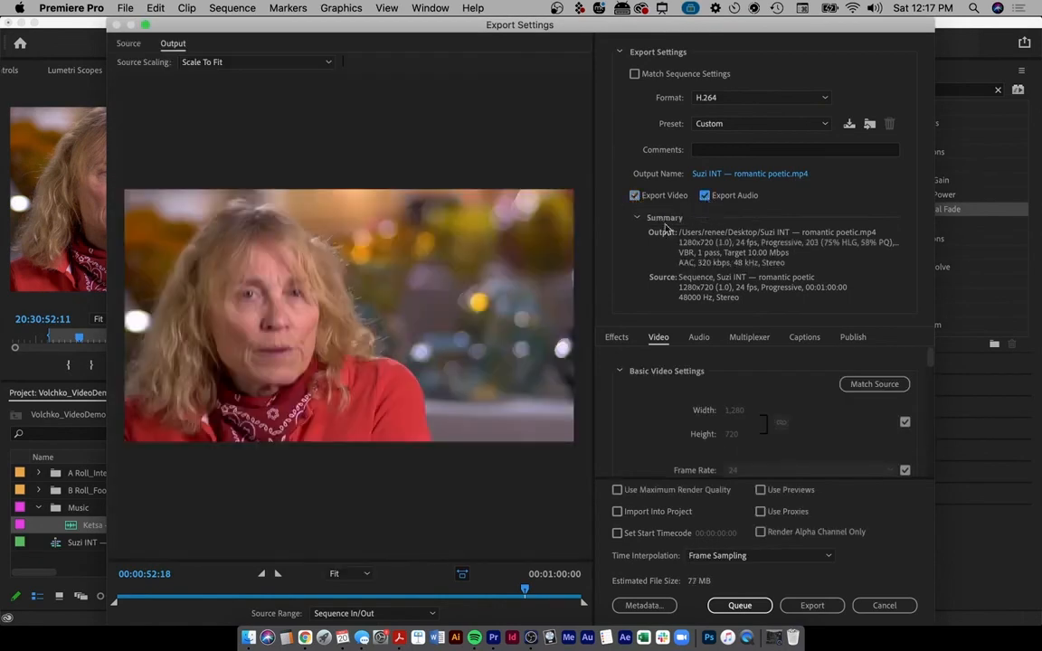
{"action": "key", "text": "ctrl+a"}
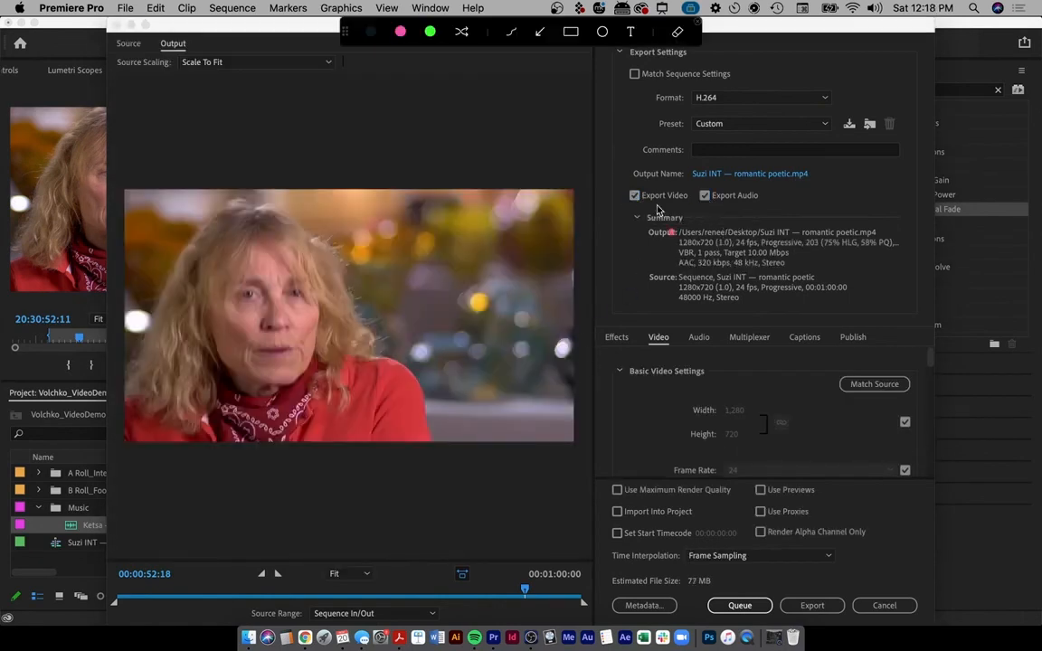
{"action": "mouse_move", "coordinate": [669, 183]}
{"action": "left_mouse_down"}
{"action": "mouse_move", "coordinate": [633, 184]}
{"action": "mouse_move", "coordinate": [783, 213]}
{"action": "mouse_move", "coordinate": [578, 194]}
{"action": "left_mouse_up"}
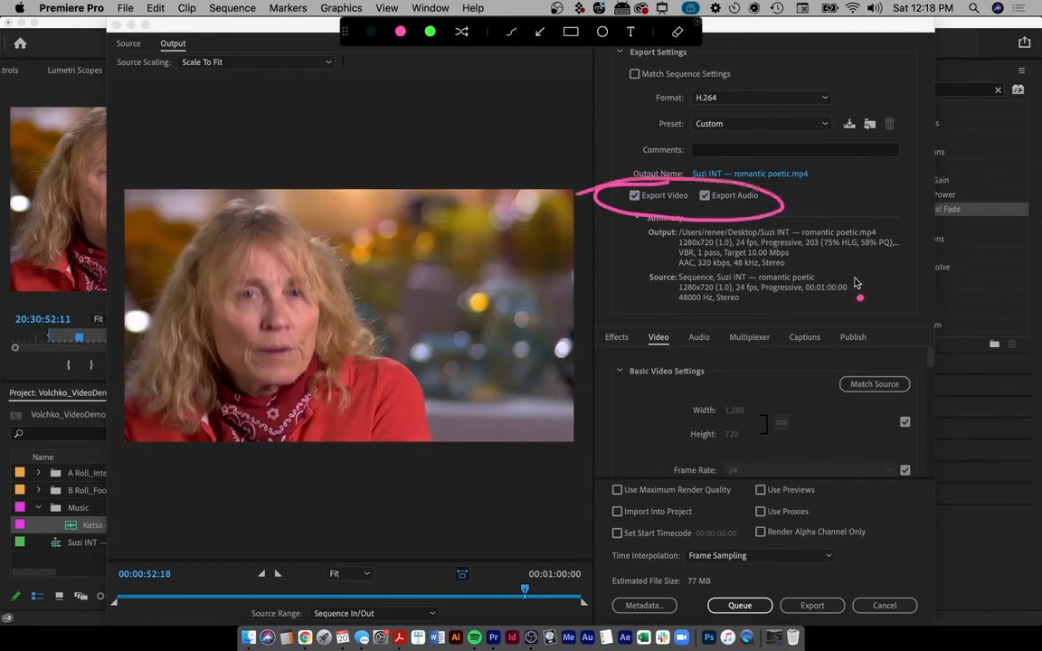
{"action": "key", "text": "Escape"}
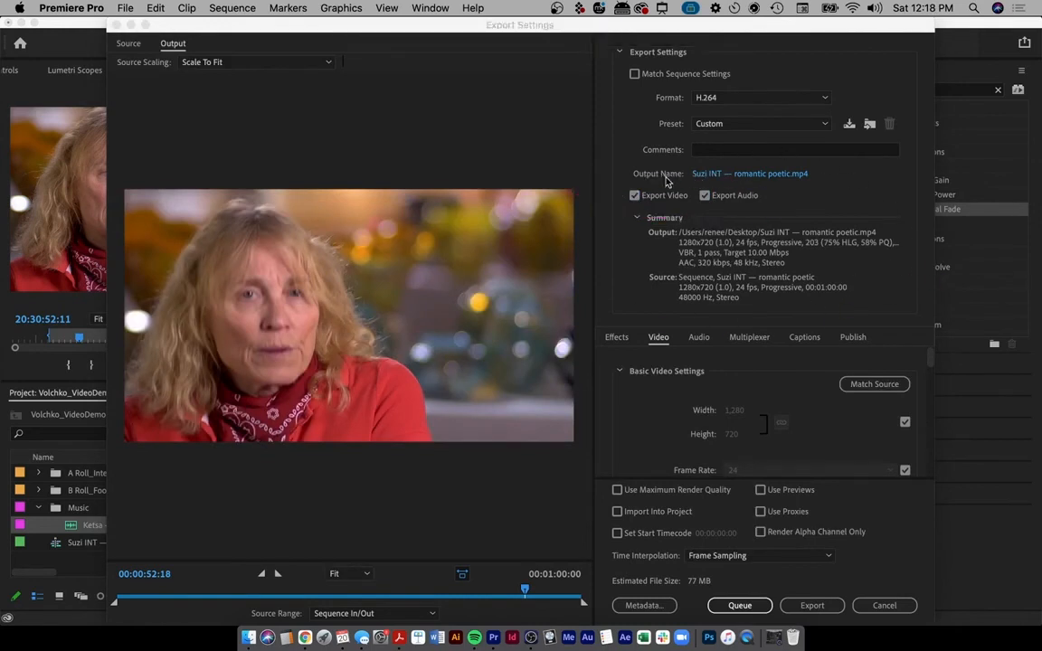
- Rename the export output to VolchkoVideoDemoEdit.mp4, keeping the .mp4 extension
{"action": "left_click", "coordinate": [710, 175]}
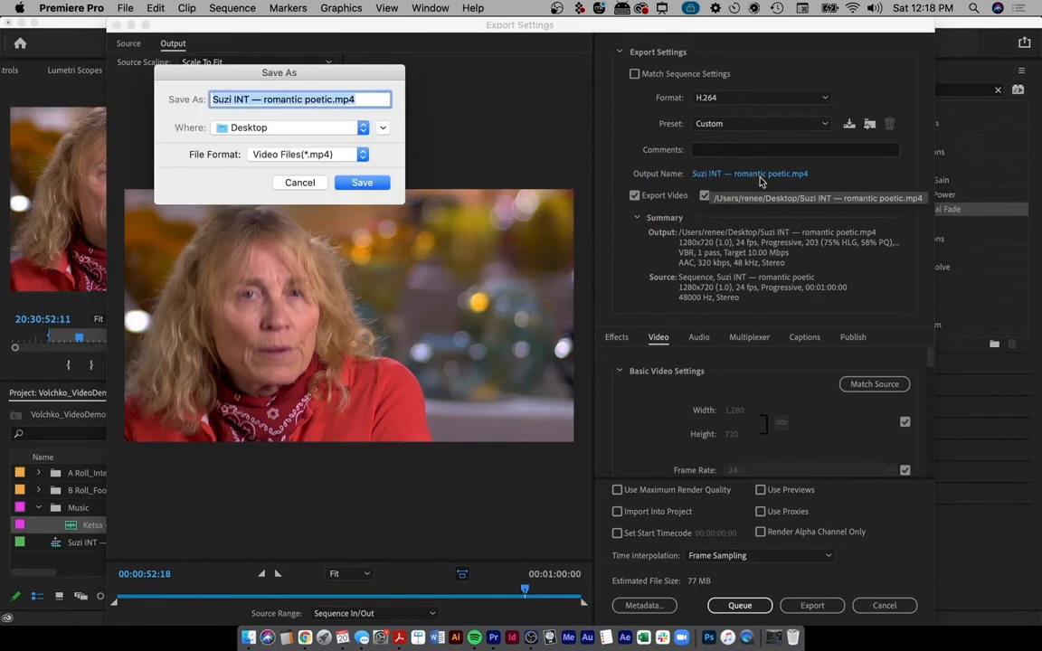
{"action": "left_click", "coordinate": [326, 101]}
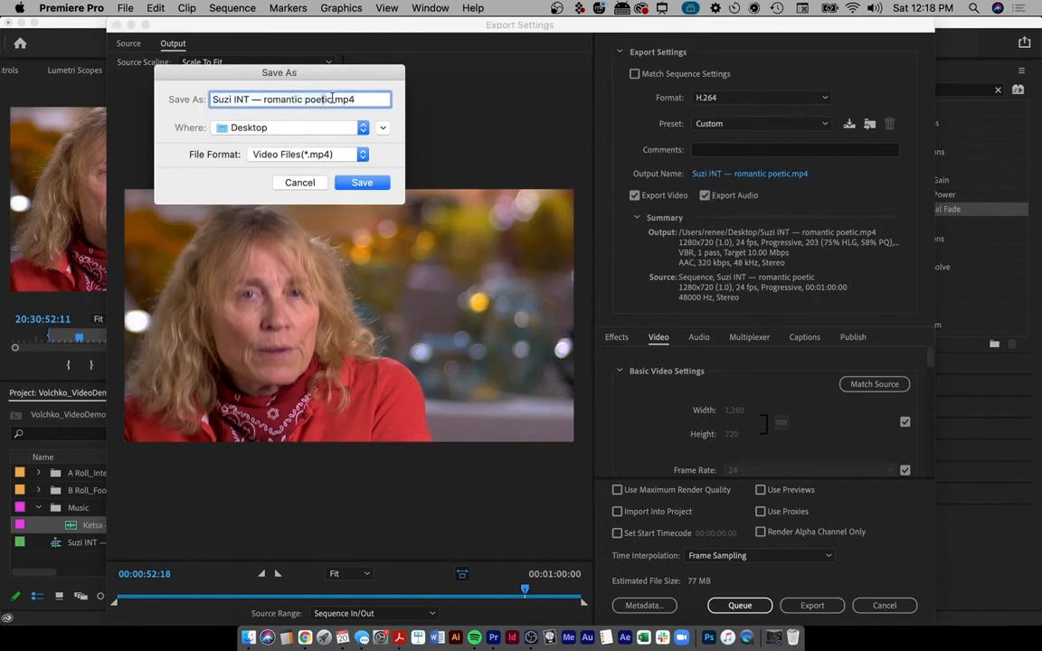
{"action": "left_click_drag", "start_coordinate": [332, 99], "coordinate": [143, 156]}
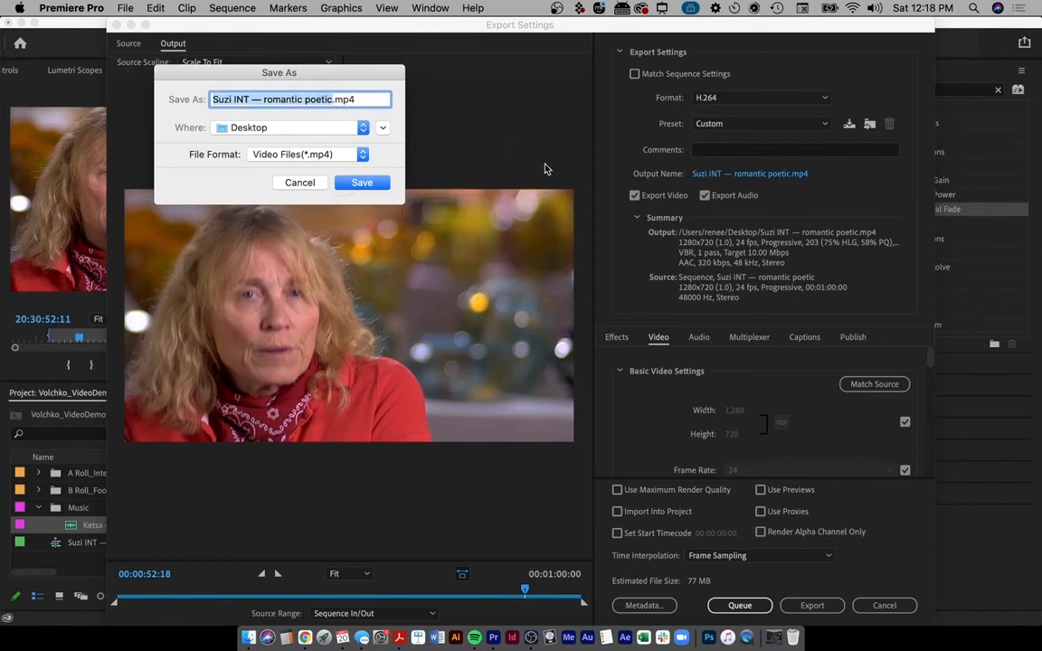
{"action": "type", "text": "Volchko"}
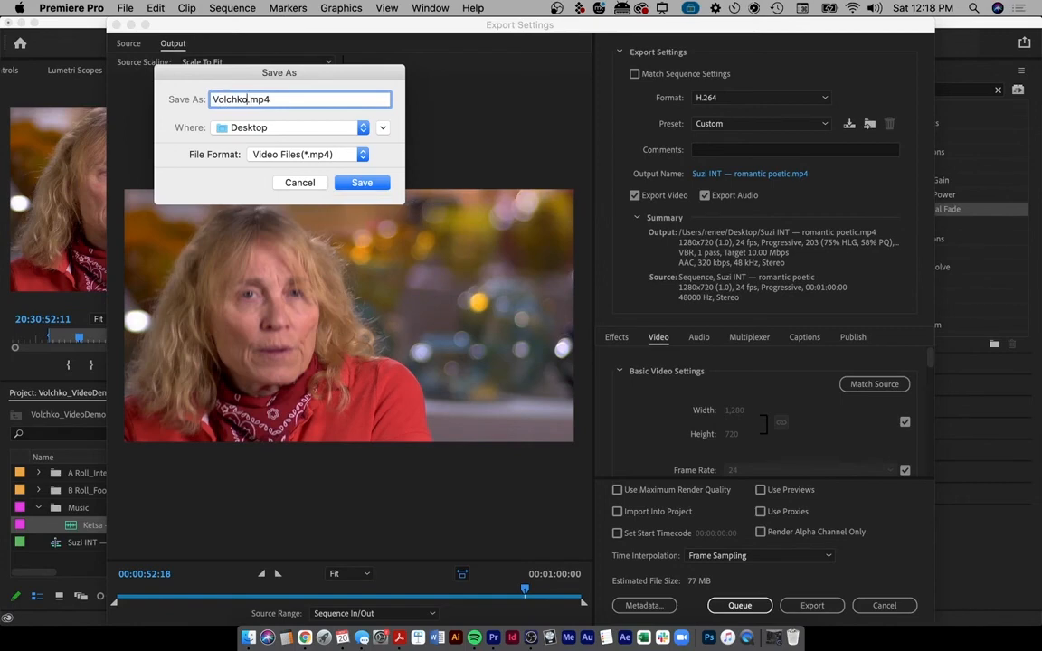
{"action": "type", "text": "VideoDemoEdit"}
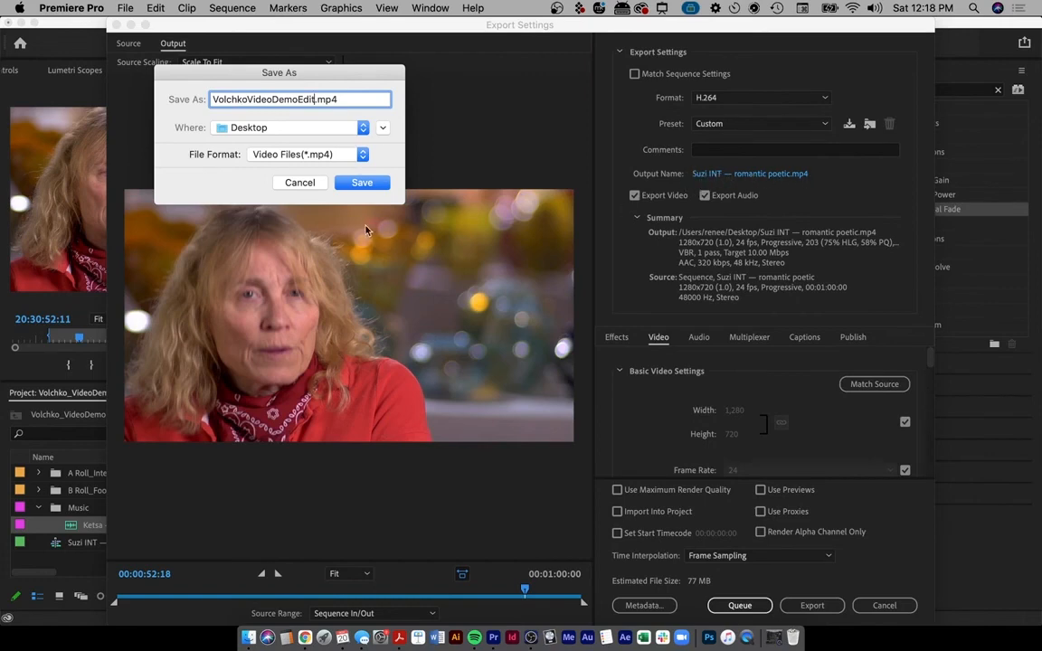
{"action": "left_click", "coordinate": [363, 186]}
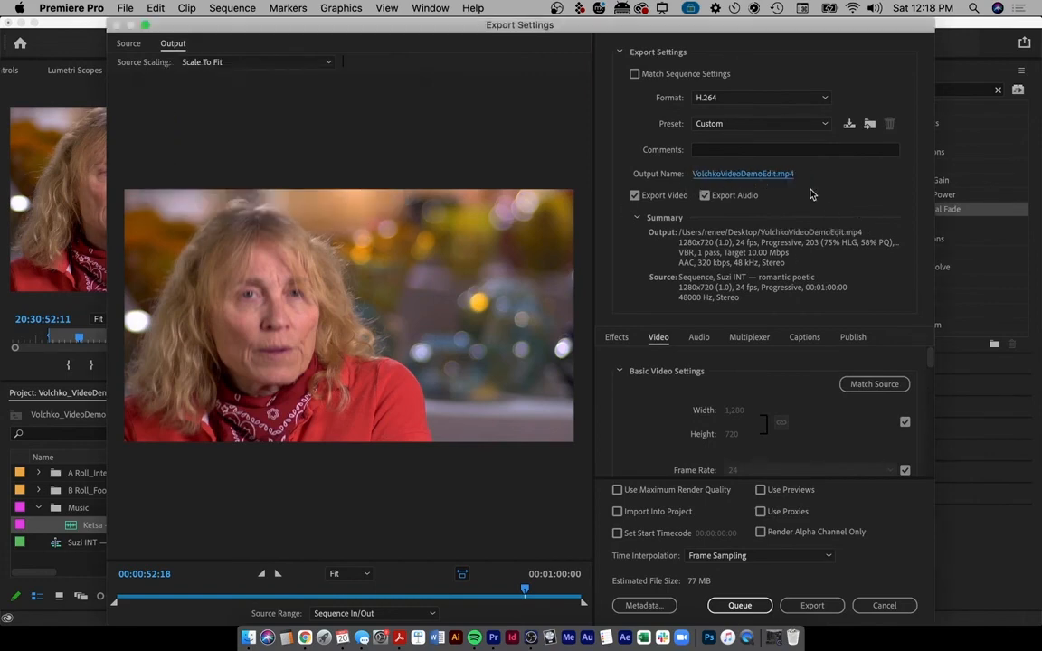
- Save the export to Desktop > MAIN > Business > Kent State University > MSOTW Fall 2021 > 05 - Premiere Pro (Week 12 -)
{"action": "left_click", "coordinate": [744, 174]}
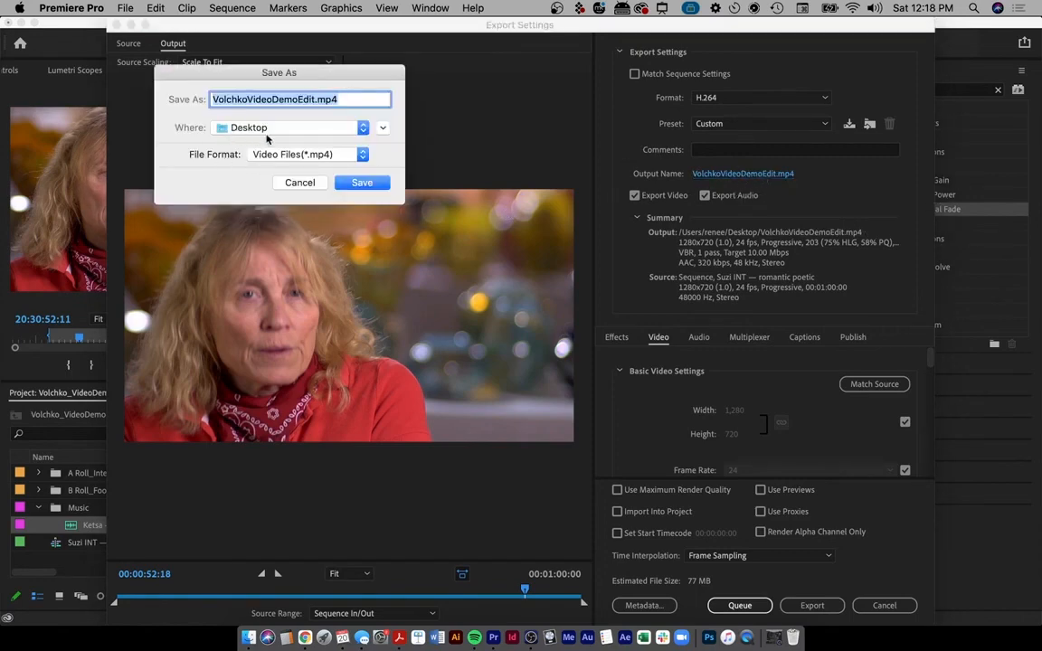
{"action": "type", "text": "a"}
{"action": "left_click", "coordinate": [267, 127]}
{"action": "left_click", "coordinate": [243, 141]}
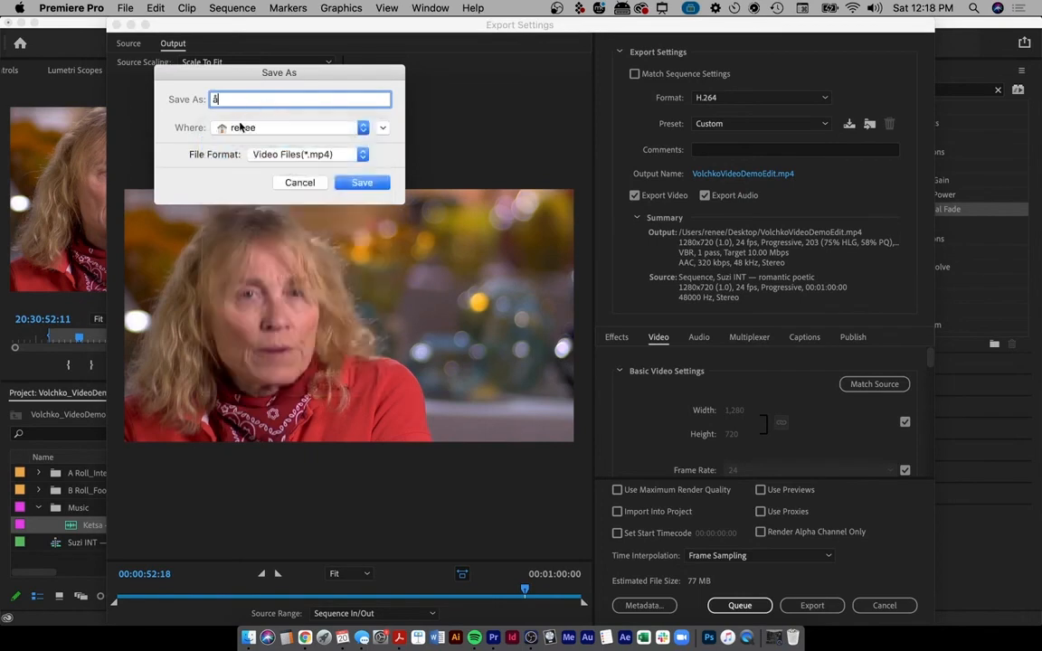
{"action": "key", "text": "super+z"}
{"action": "left_click", "coordinate": [382, 128]}
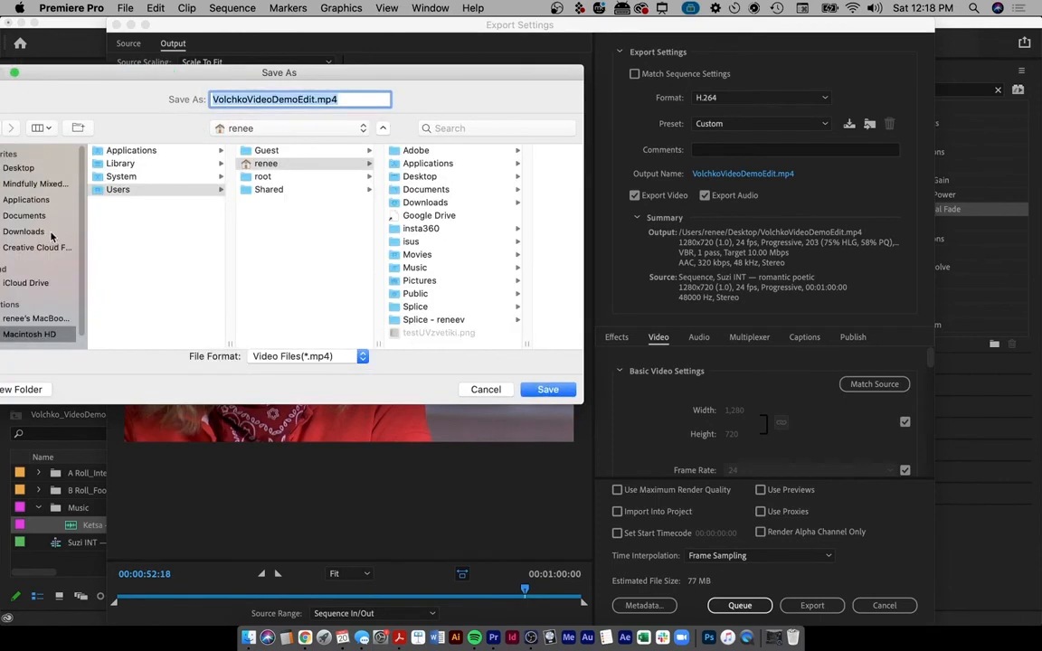
{"action": "left_click", "coordinate": [22, 166]}
{"action": "left_click", "coordinate": [122, 163]}
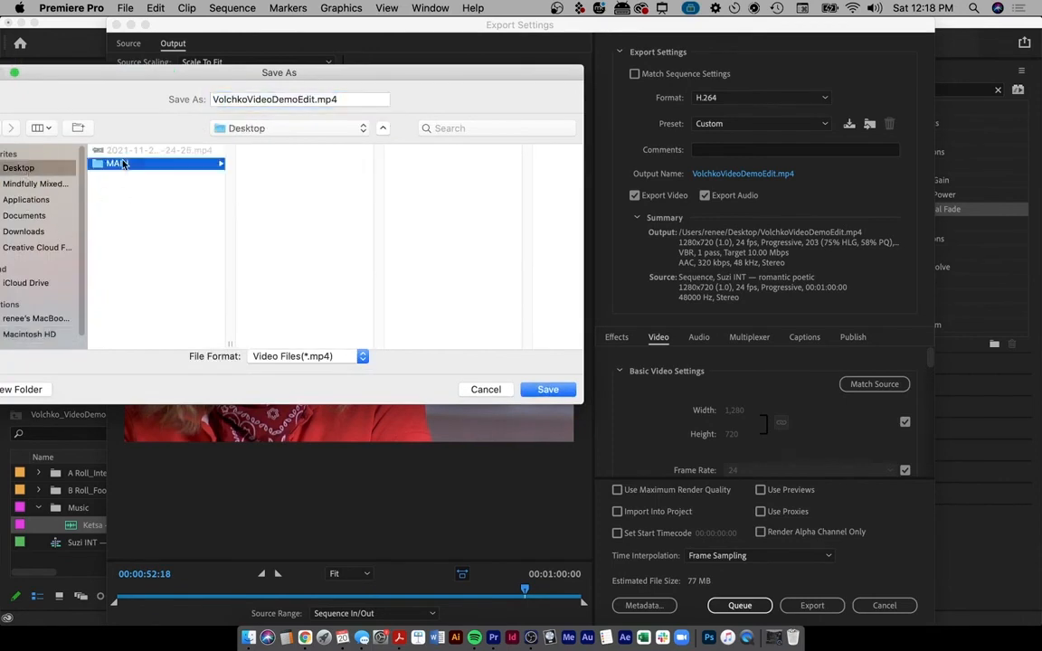
{"action": "left_click", "coordinate": [257, 150]}
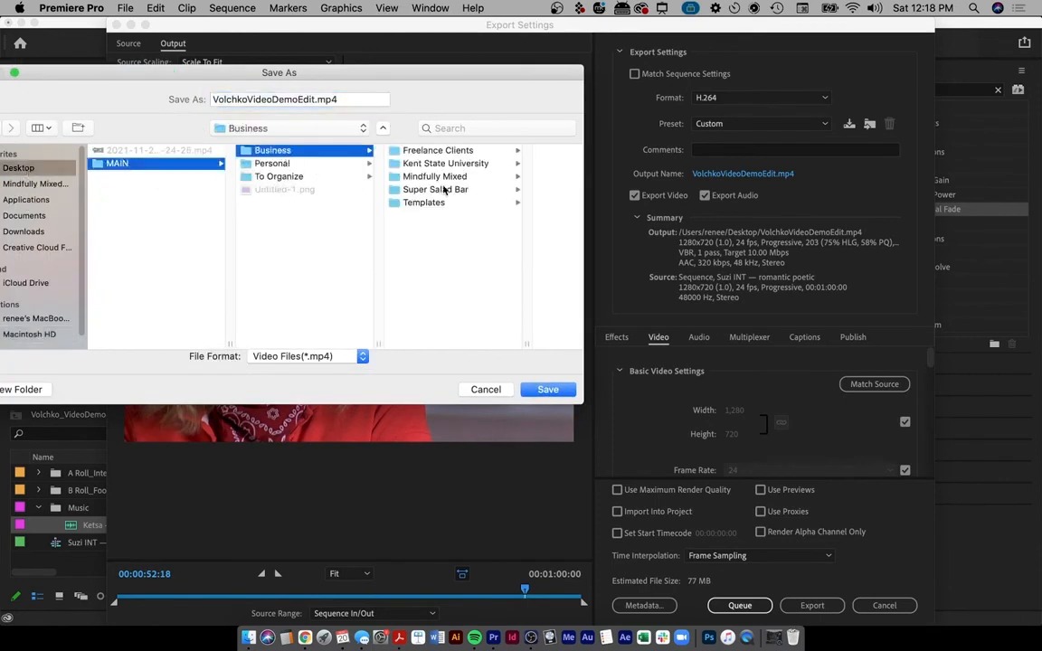
{"action": "left_click", "coordinate": [443, 164]}
{"action": "left_click", "coordinate": [485, 152]}
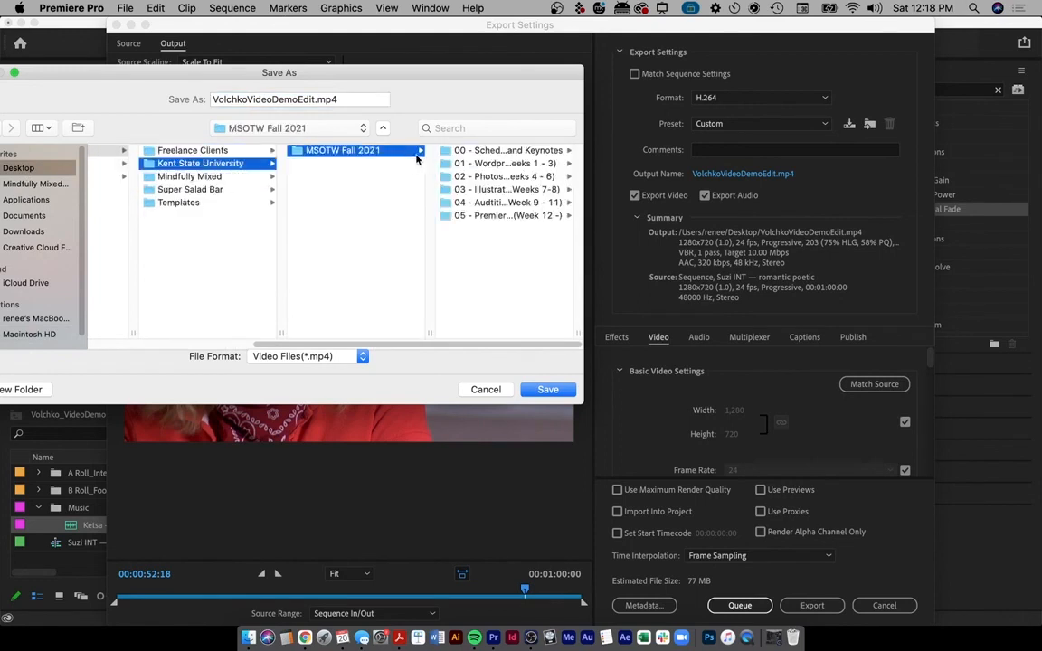
{"action": "left_click", "coordinate": [416, 216]}
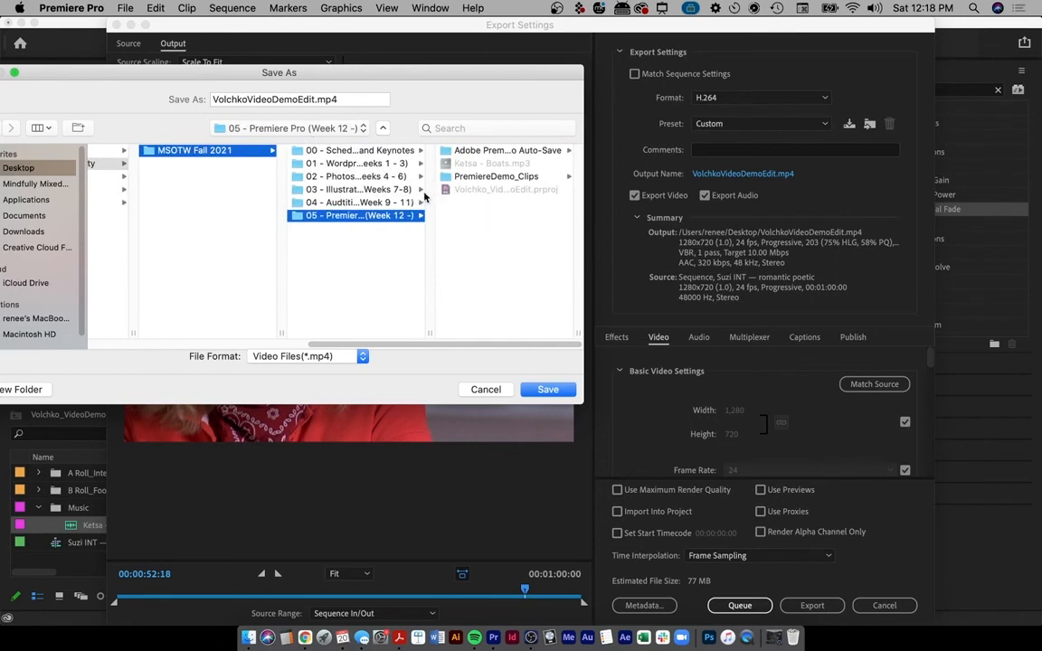
{"action": "left_click", "coordinate": [548, 390]}
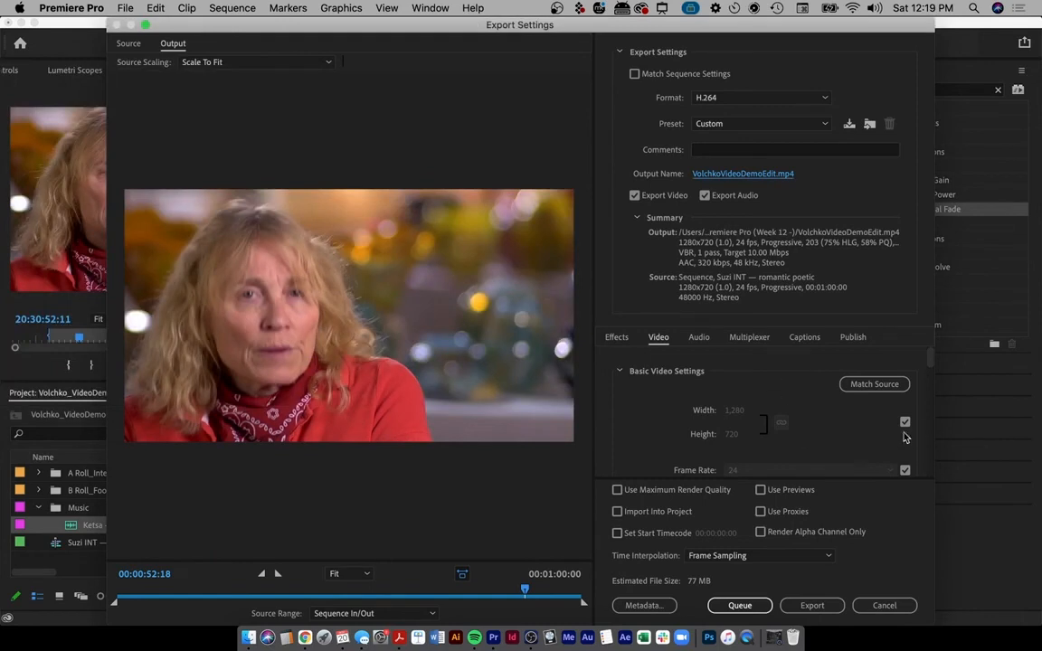
- Scroll to Bitrate Settings and set the target bitrate to 5 Mbps
{"action": "scroll", "coordinate": [926, 422], "scroll_direction": "down", "scroll_amount": 10}
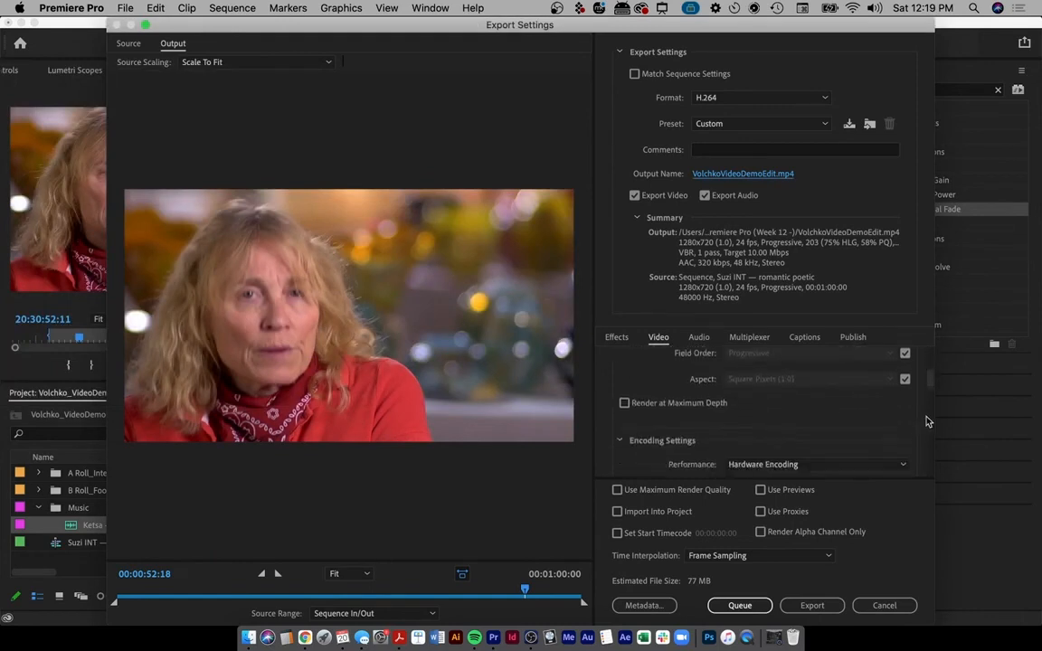
{"action": "scroll", "coordinate": [927, 421], "scroll_direction": "up", "scroll_amount": 10}
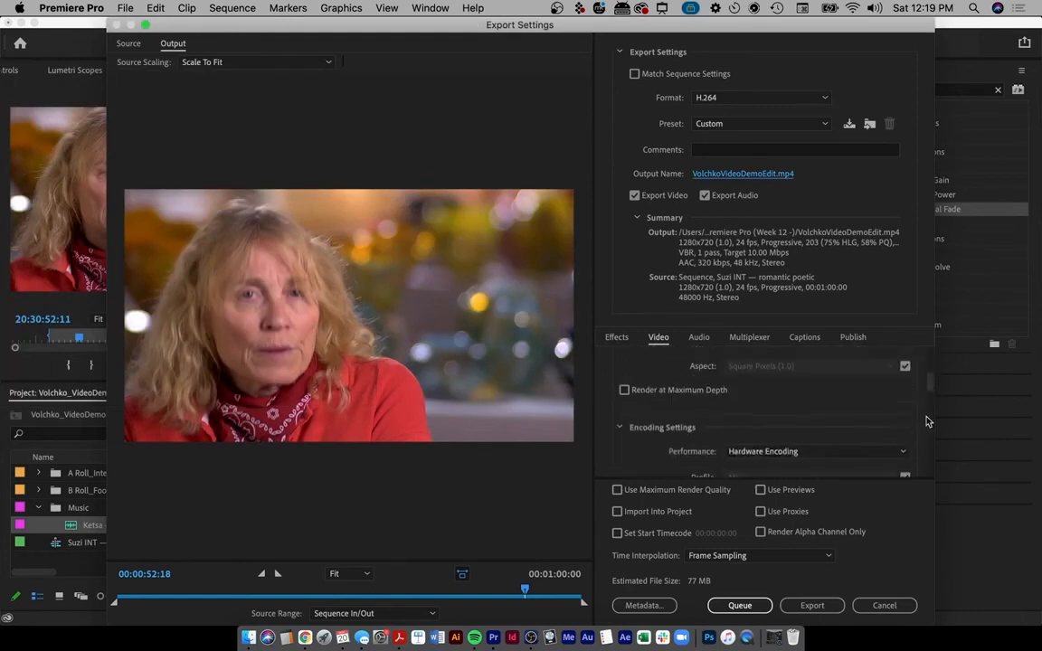
{"action": "scroll", "coordinate": [926, 421], "scroll_direction": "up", "scroll_amount": 1}
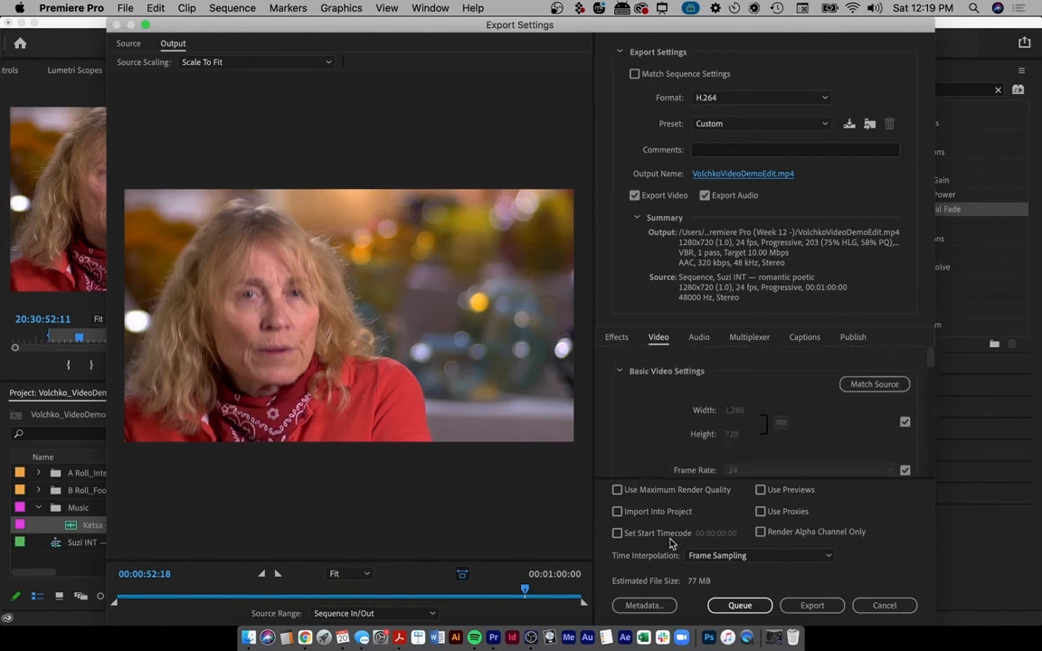
{"action": "left_click_drag", "start_coordinate": [930, 356], "coordinate": [933, 452]}
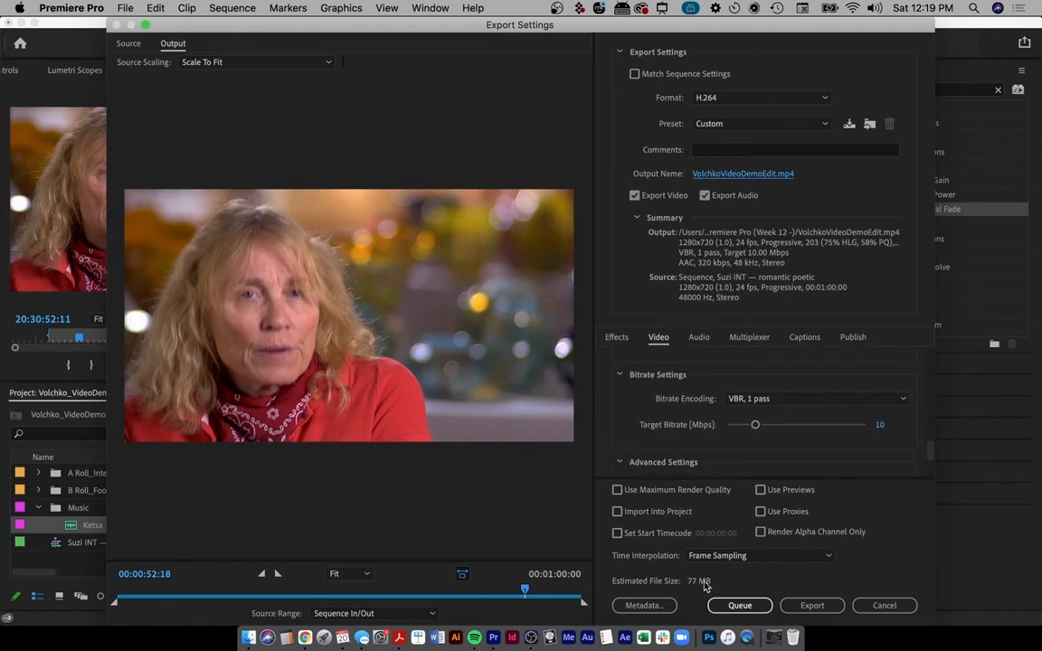
{"action": "left_click", "coordinate": [880, 425]}
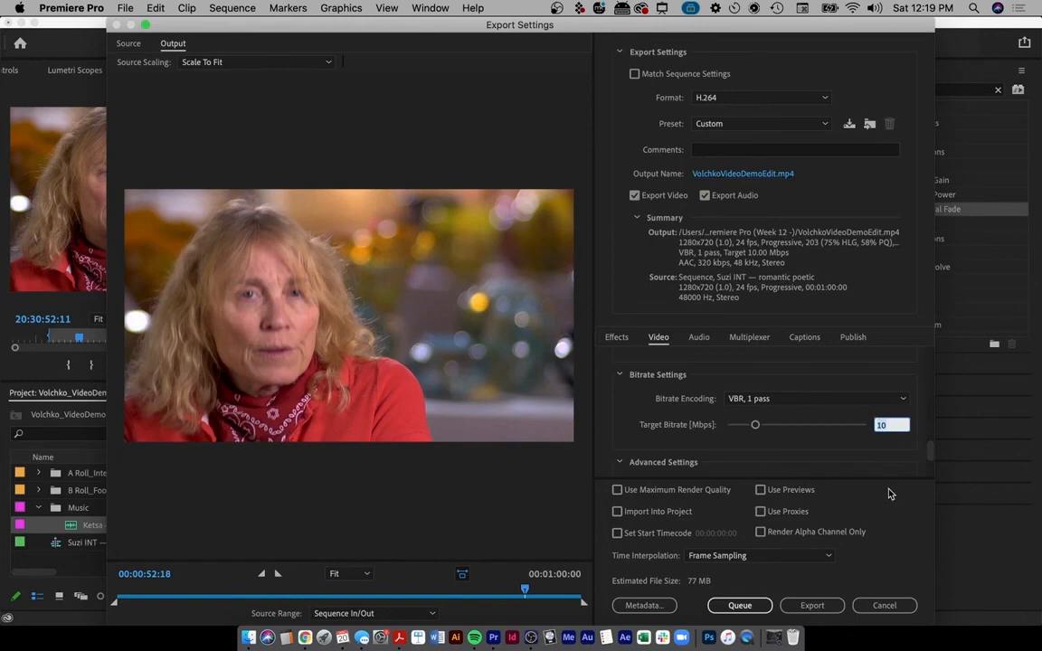
{"action": "type", "text": "5"}
{"action": "key", "text": "Return"}
- Set the target bitrate back to 10 Mbps to compare the estimated file size
{"action": "left_click", "coordinate": [868, 424]}
{"action": "type", "text": "10"}
{"action": "key", "text": "Return"}
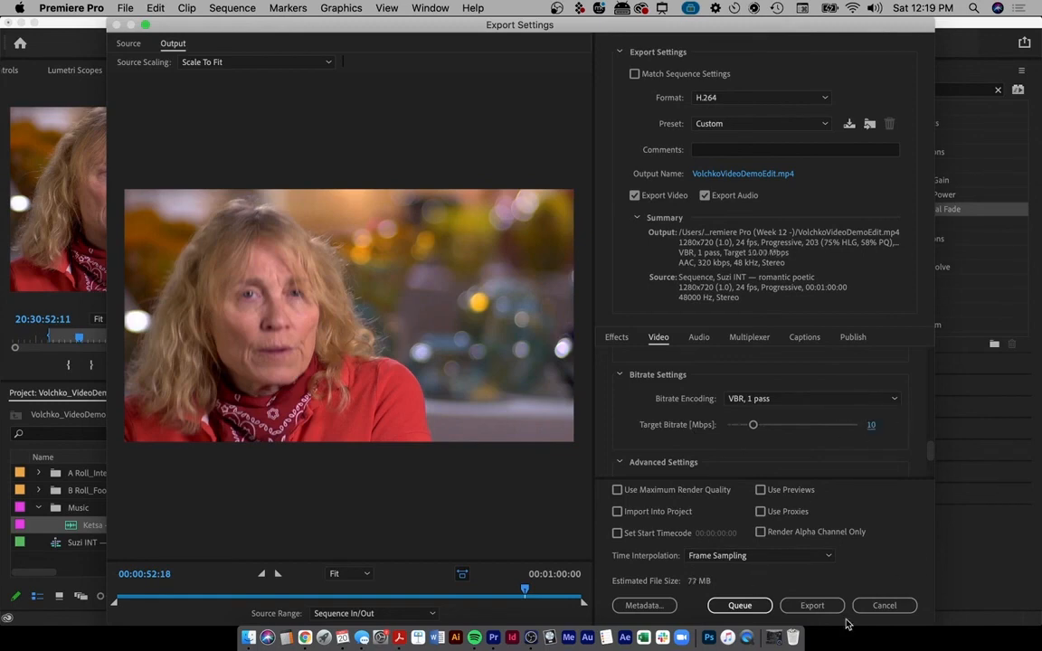
{"action": "mouse_move", "coordinate": [682, 569]}
{"action": "left_mouse_down"}
{"action": "mouse_move", "coordinate": [635, 590]}
{"action": "mouse_move", "coordinate": [665, 564]}
{"action": "left_mouse_up"}
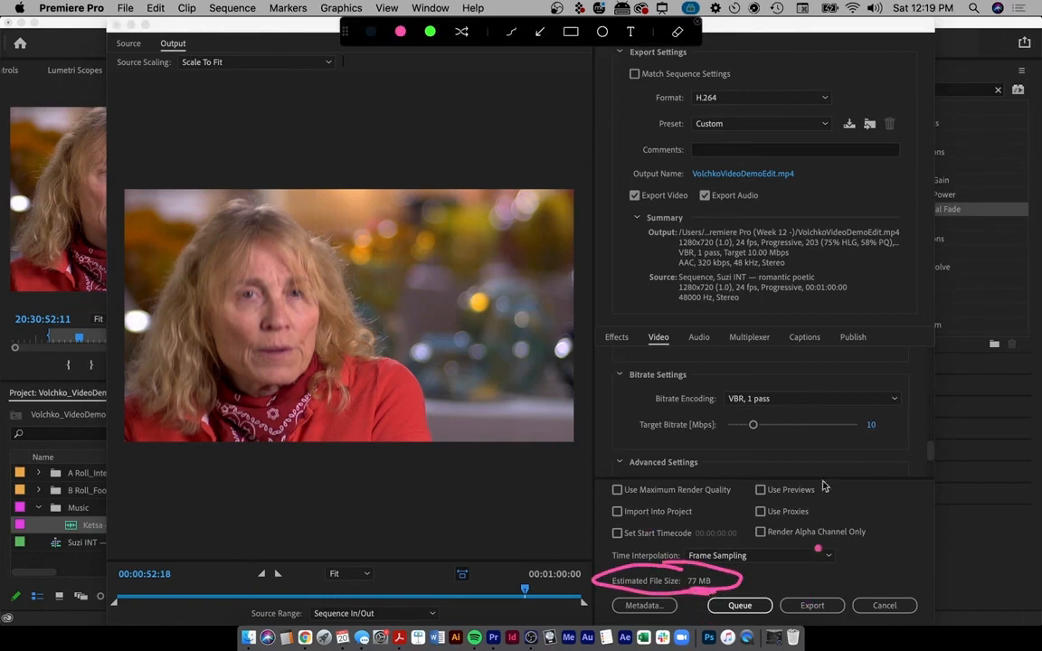
{"action": "key", "text": "Escape"}
- Set the target bitrate to 5 Mbps again and start the export
{"action": "left_click", "coordinate": [872, 425]}
{"action": "left_click", "coordinate": [872, 425]}
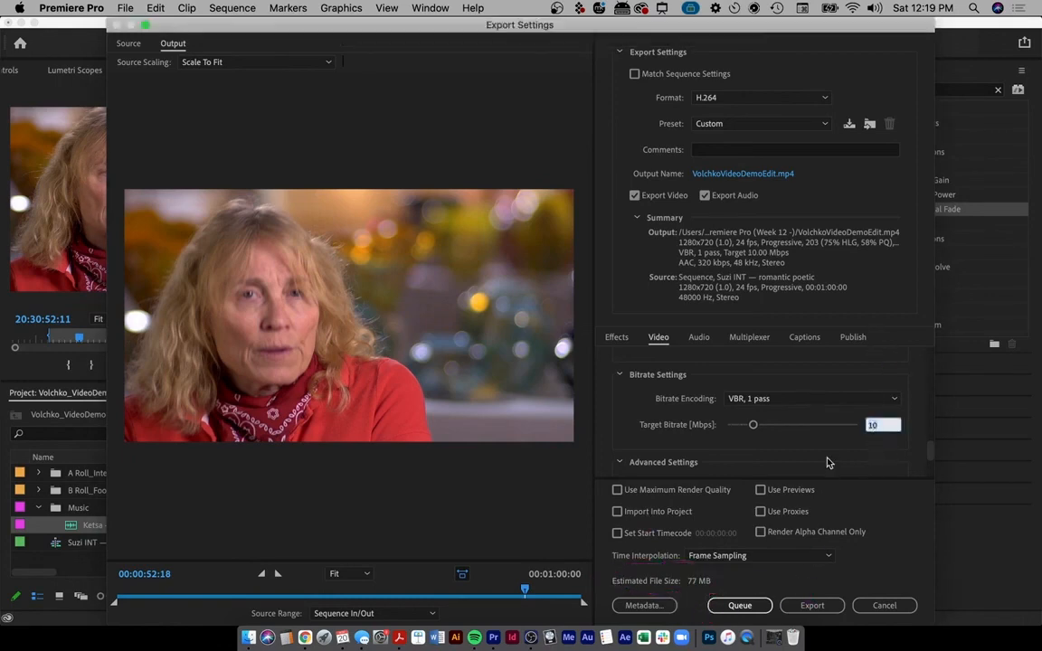
{"action": "type", "text": "5"}
{"action": "key", "text": "Return"}
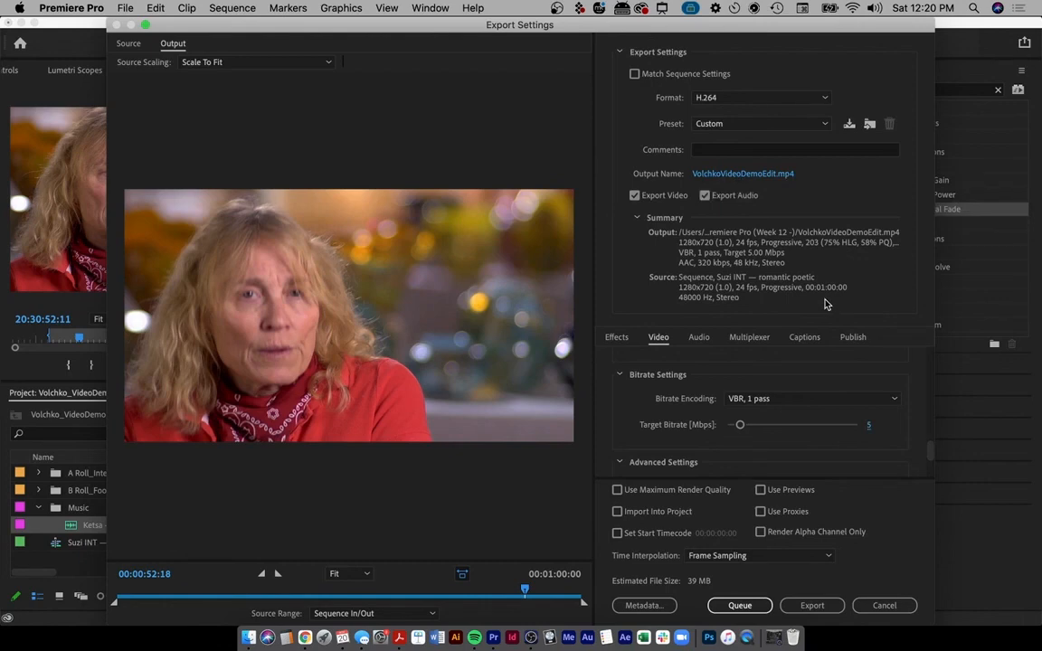
{"action": "left_click", "coordinate": [828, 607]}
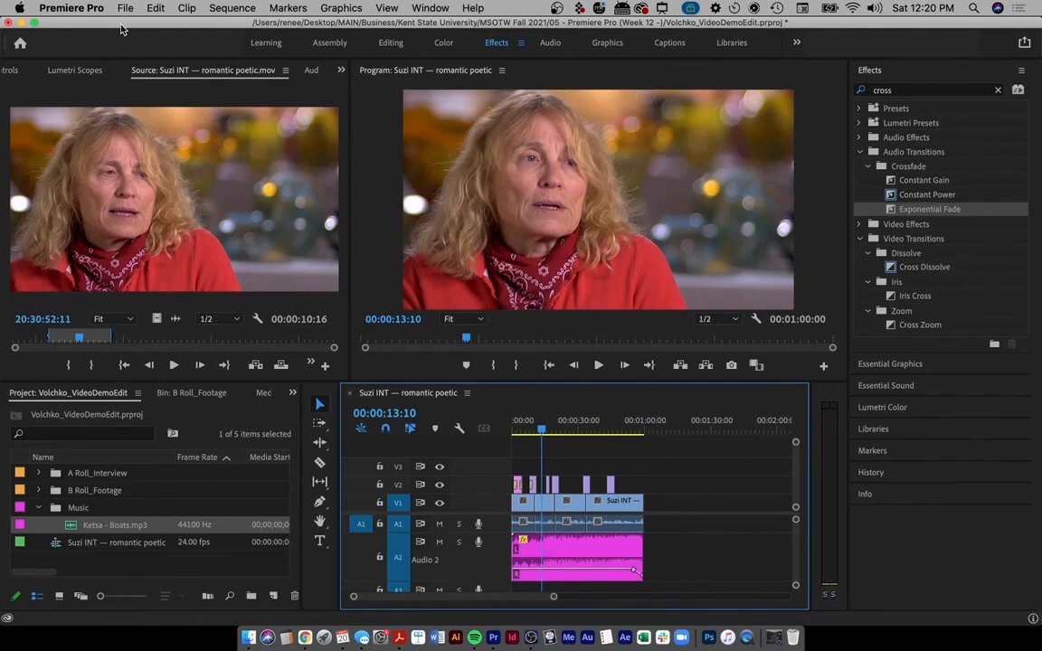
- Save the project with Cmd+S, then again through File > Save
{"action": "key", "text": "XF86AudioRaiseVolume"}
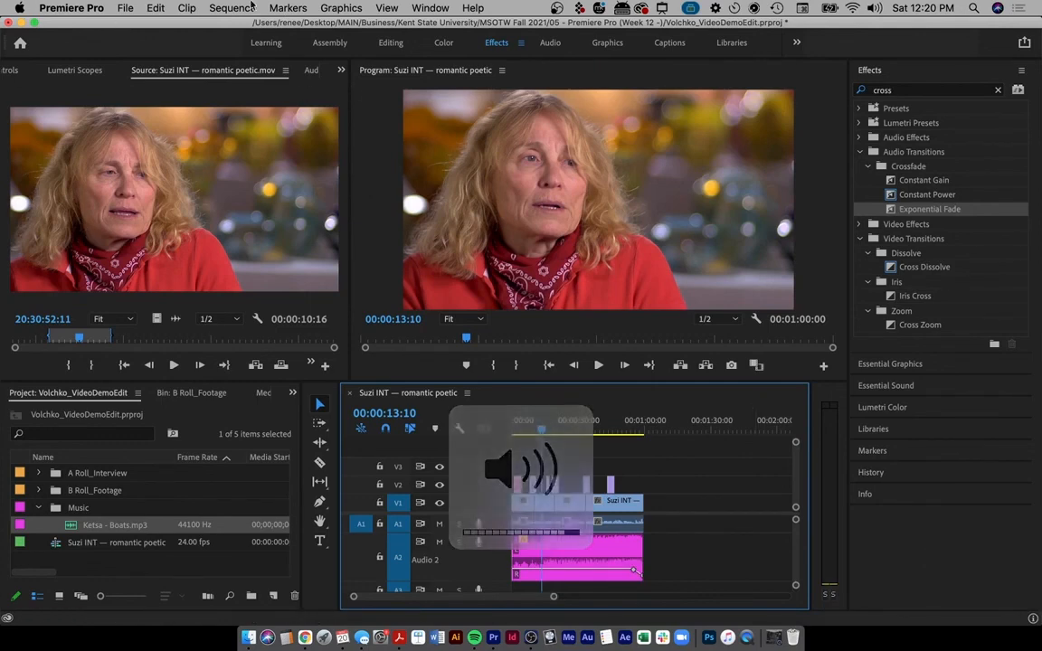
{"action": "key", "text": "super+s"}
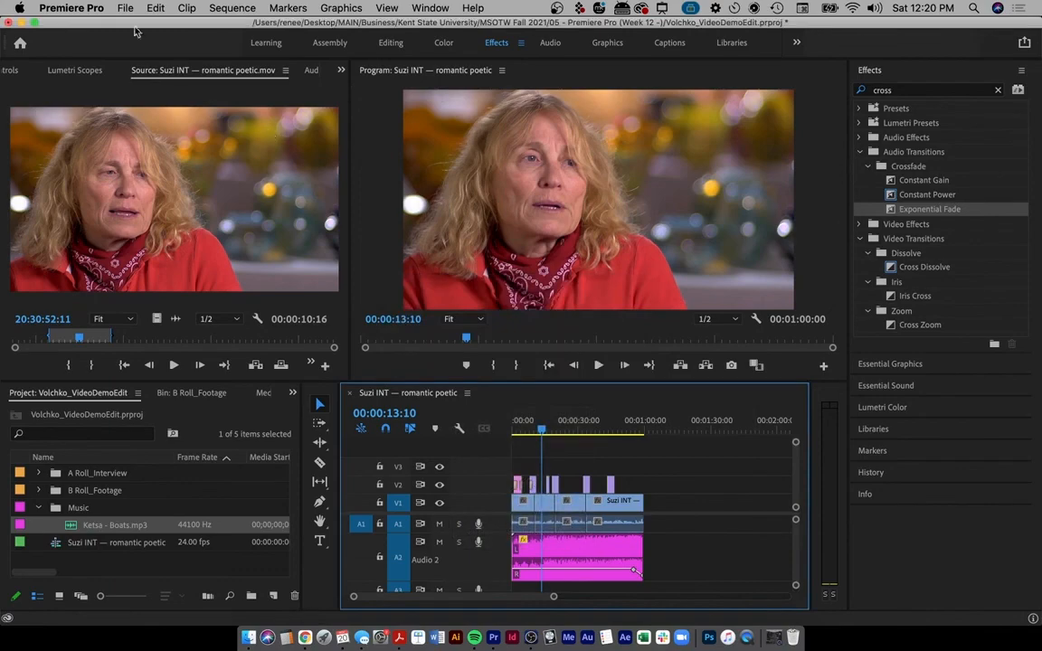
{"action": "mouse_move", "coordinate": [102, 28]}
{"action": "left_mouse_down"}
{"action": "mouse_move", "coordinate": [109, 647]}
{"action": "mouse_move", "coordinate": [148, 277]}
{"action": "mouse_move", "coordinate": [112, 11]}
{"action": "mouse_move", "coordinate": [100, 5]}
{"action": "left_mouse_up"}
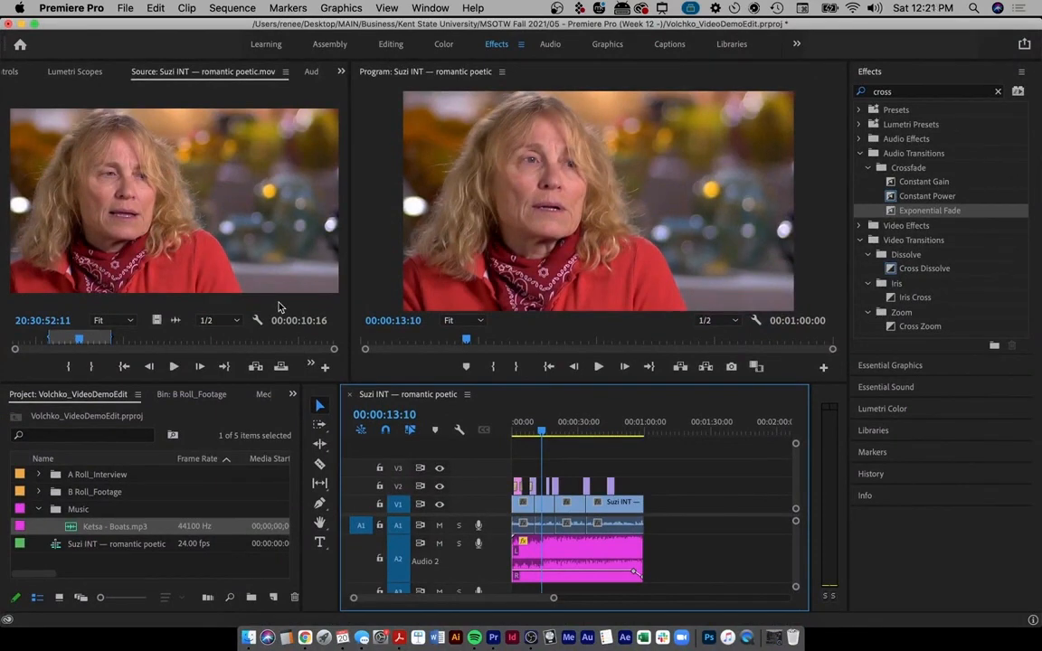
{"action": "left_click_drag", "start_coordinate": [102, 28], "coordinate": [100, 28]}
{"action": "left_click", "coordinate": [125, 8]}
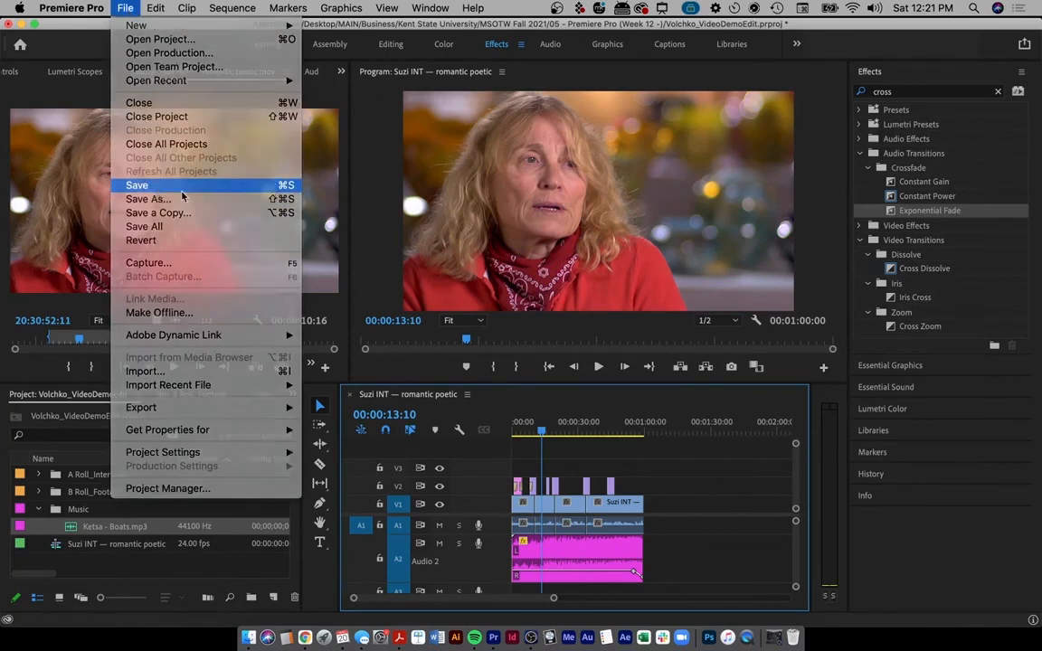
{"action": "left_click", "coordinate": [182, 189]}
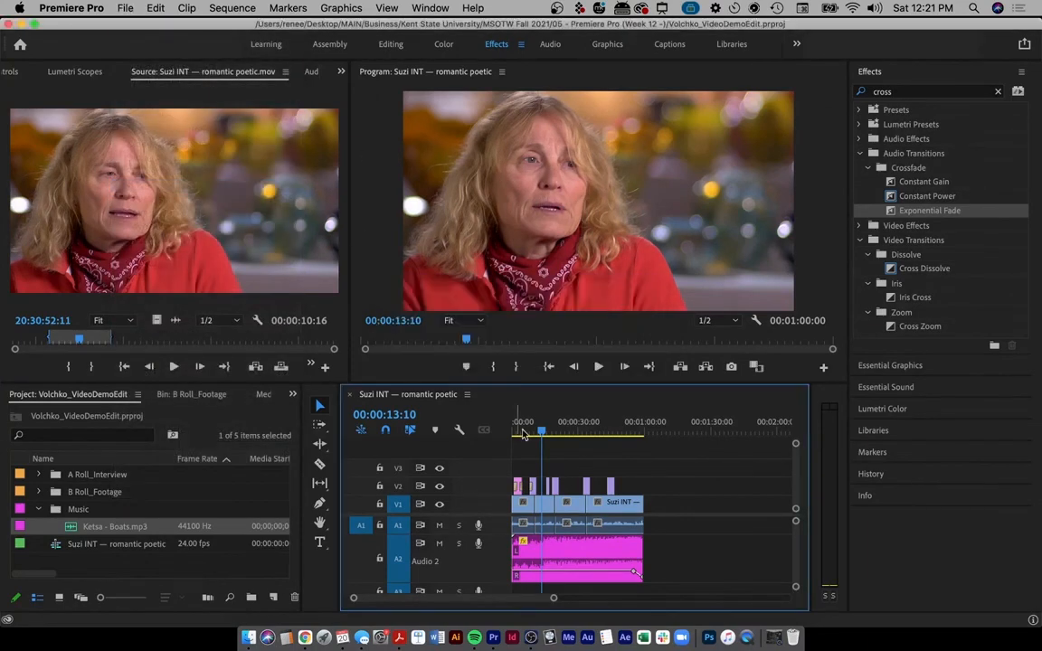
- Minimize Premiere Pro and bring Chrome forward, moving its PremiereDemo_Clips tab and window
{"action": "left_click", "coordinate": [20, 25]}
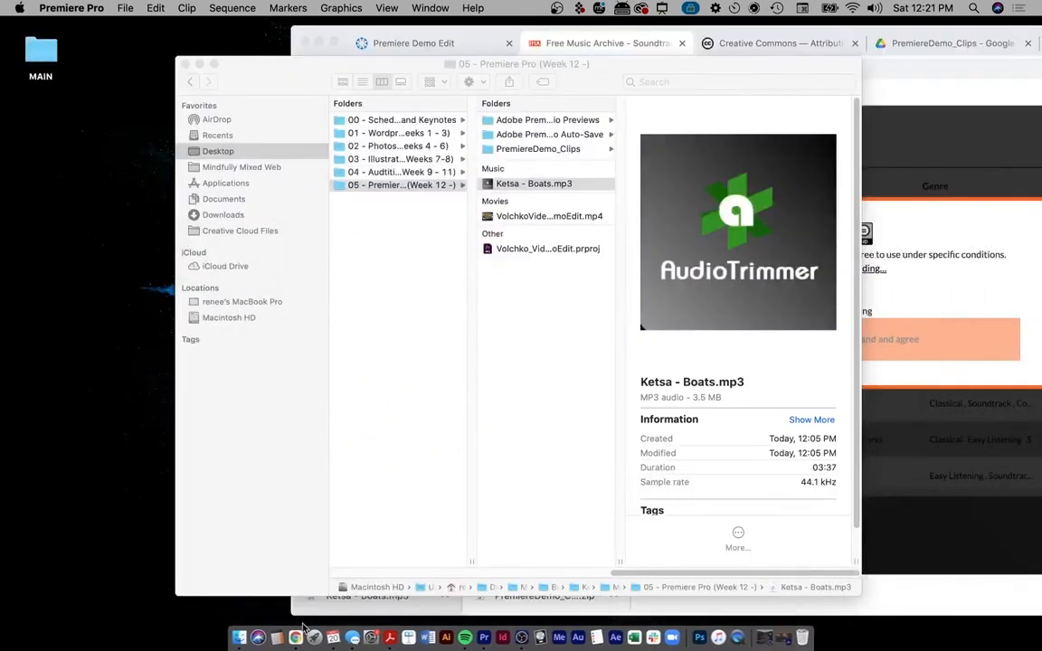
{"action": "left_click", "coordinate": [300, 636]}
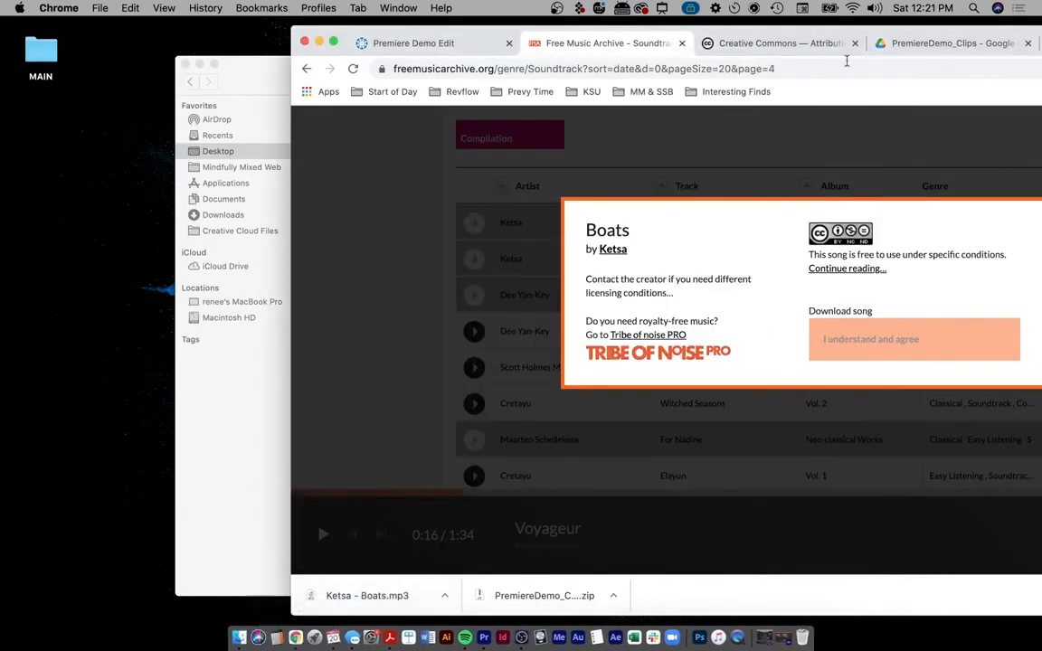
{"action": "left_click_drag", "start_coordinate": [903, 33], "coordinate": [744, 42]}
{"action": "left_click_drag", "start_coordinate": [926, 31], "coordinate": [623, 41]}
- Open a new Chrome window under the kent.edu school profile
{"action": "key", "text": "super"}
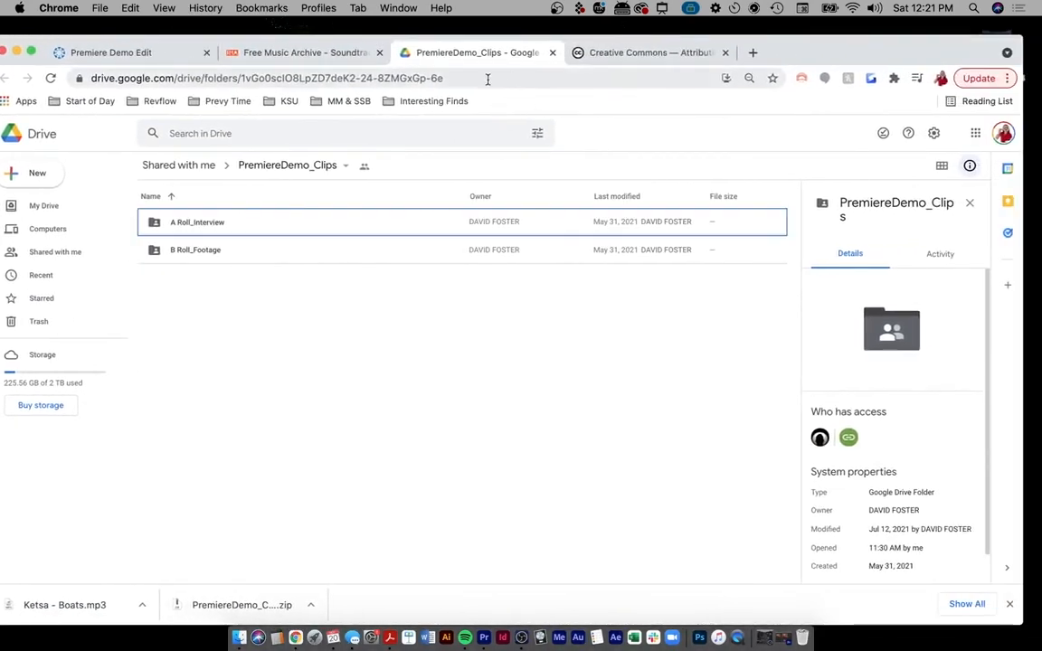
{"action": "key", "text": "super+t"}
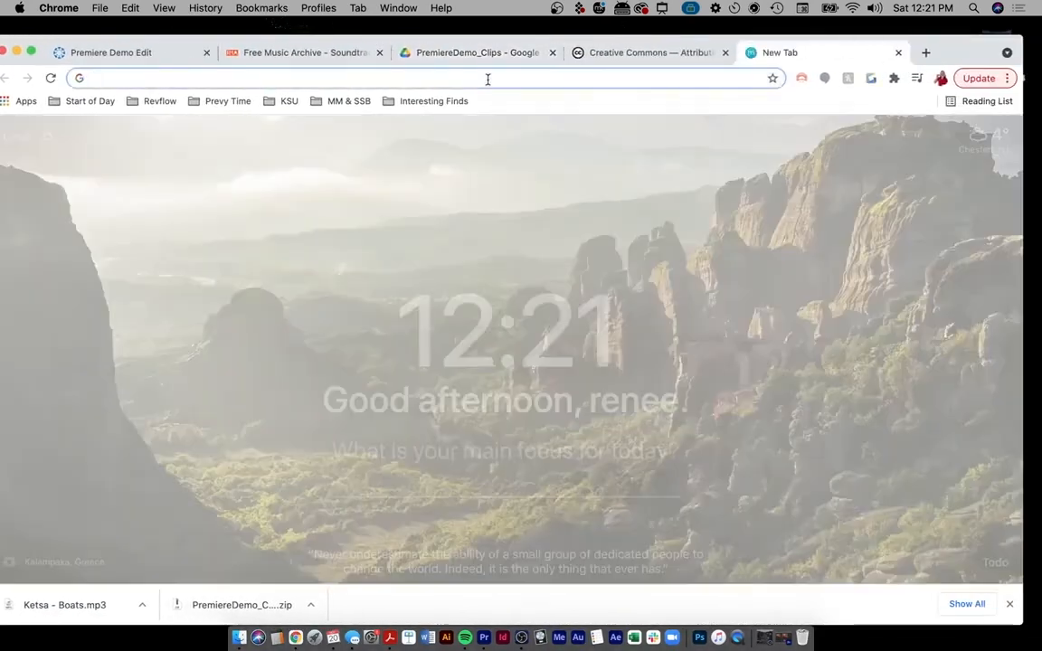
{"action": "type", "text": "ms"}
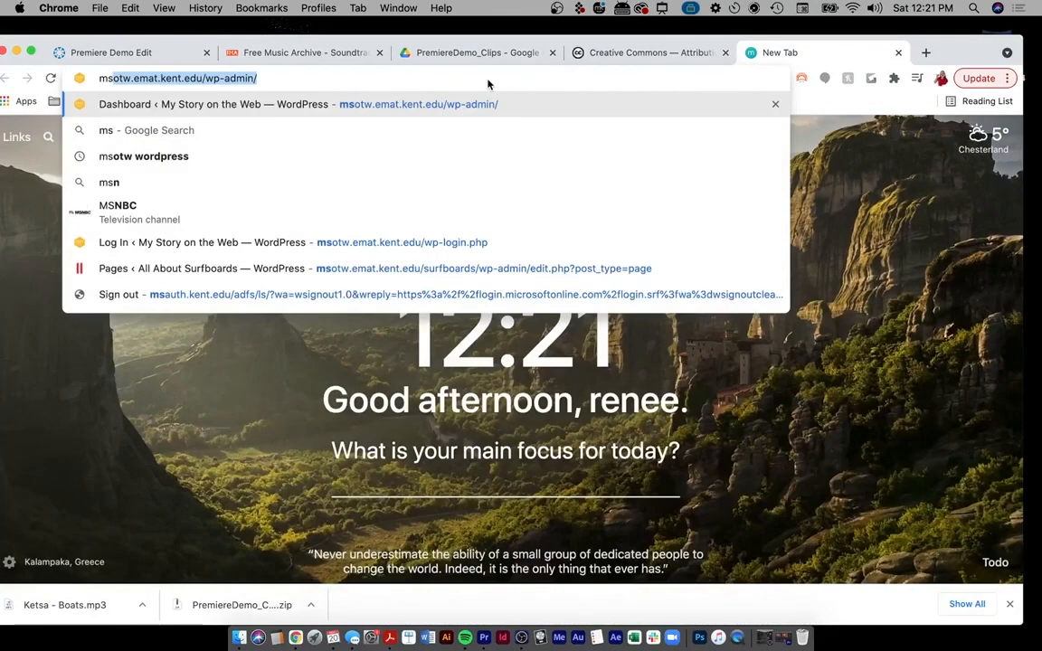
{"action": "key", "text": "BackSpace"}
{"action": "key", "text": "BackSpace"}
{"action": "key", "text": "BackSpace"}
{"action": "left_click", "coordinate": [318, 8]}
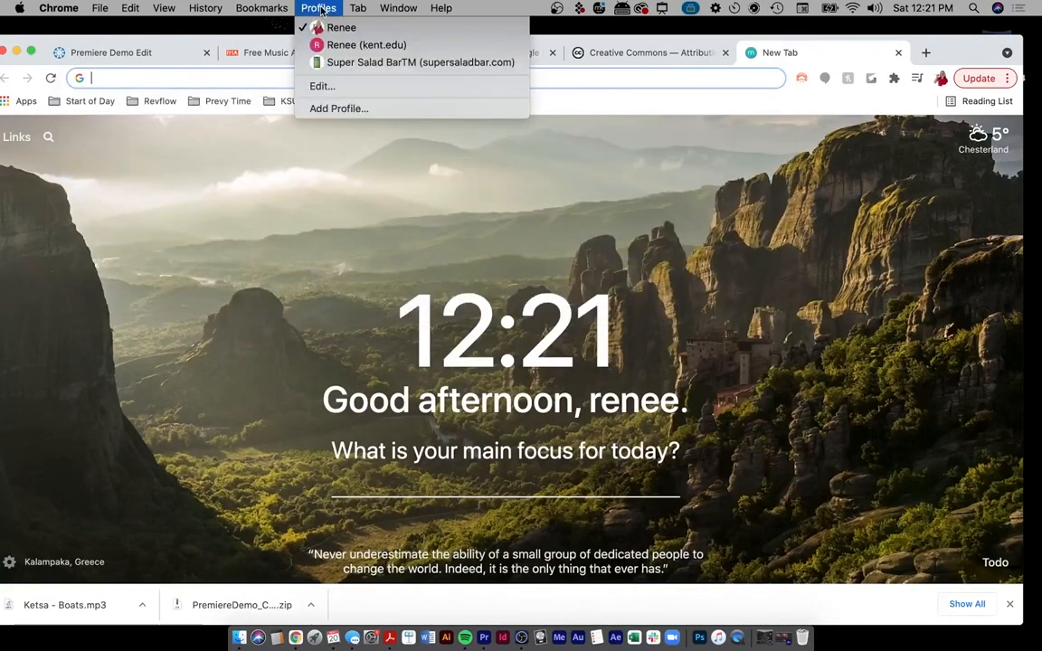
{"action": "left_click", "coordinate": [314, 45]}
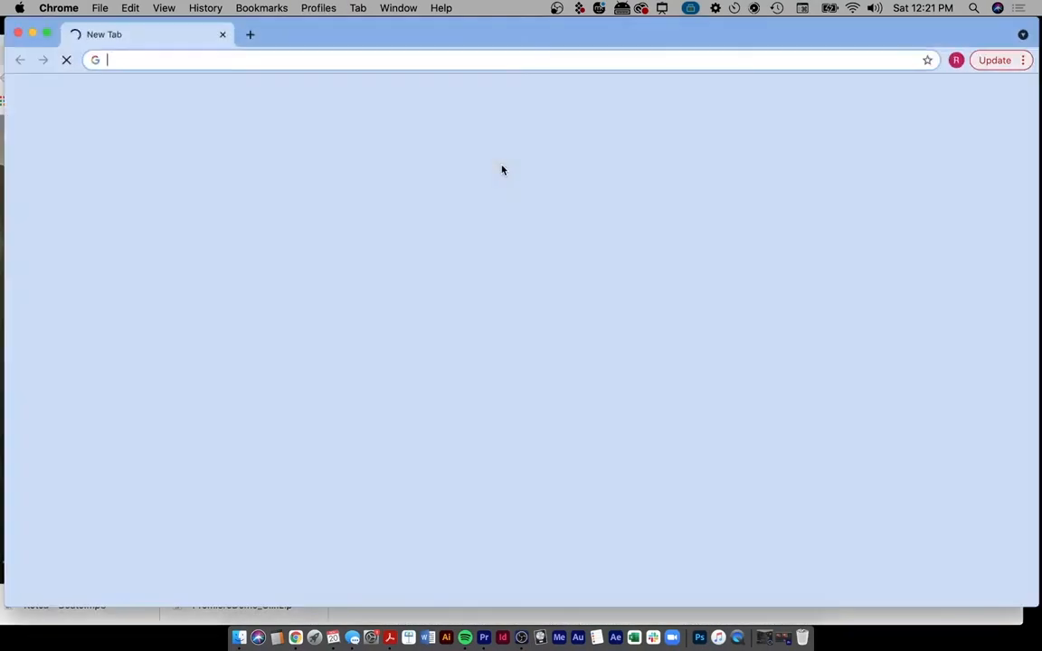
- Go to the Fall 2021 MSOTW Drive, then open student share > Premiere Pro (Video Demo Edit)
{"action": "type", "text": "ms"}
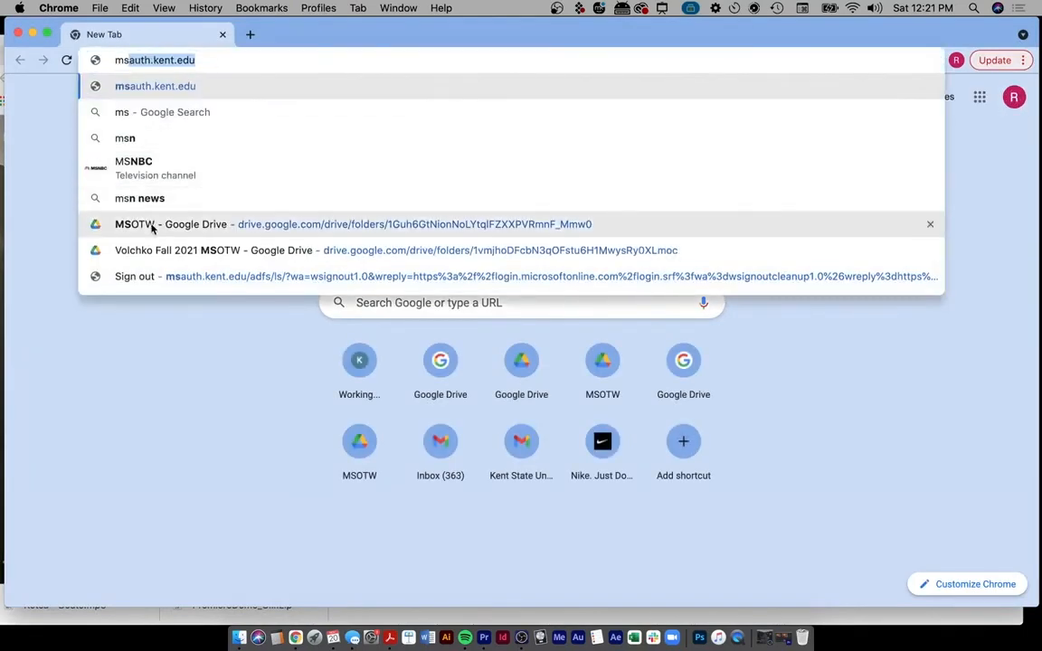
{"action": "left_click", "coordinate": [153, 251]}
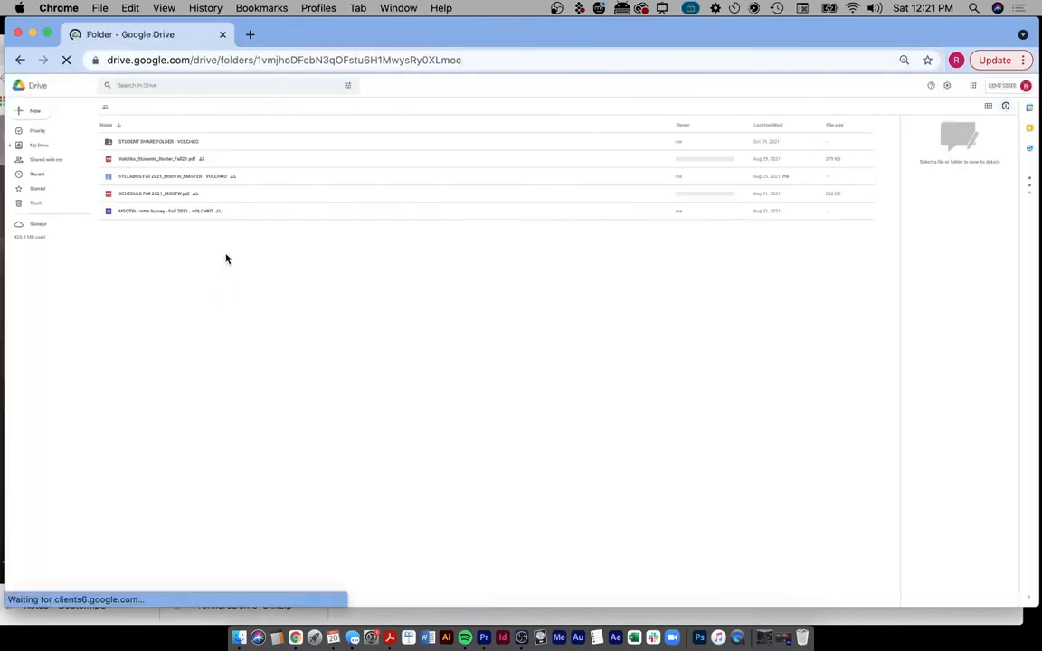
{"action": "key", "text": "super+equal"}
{"action": "key", "text": "super+equal"}
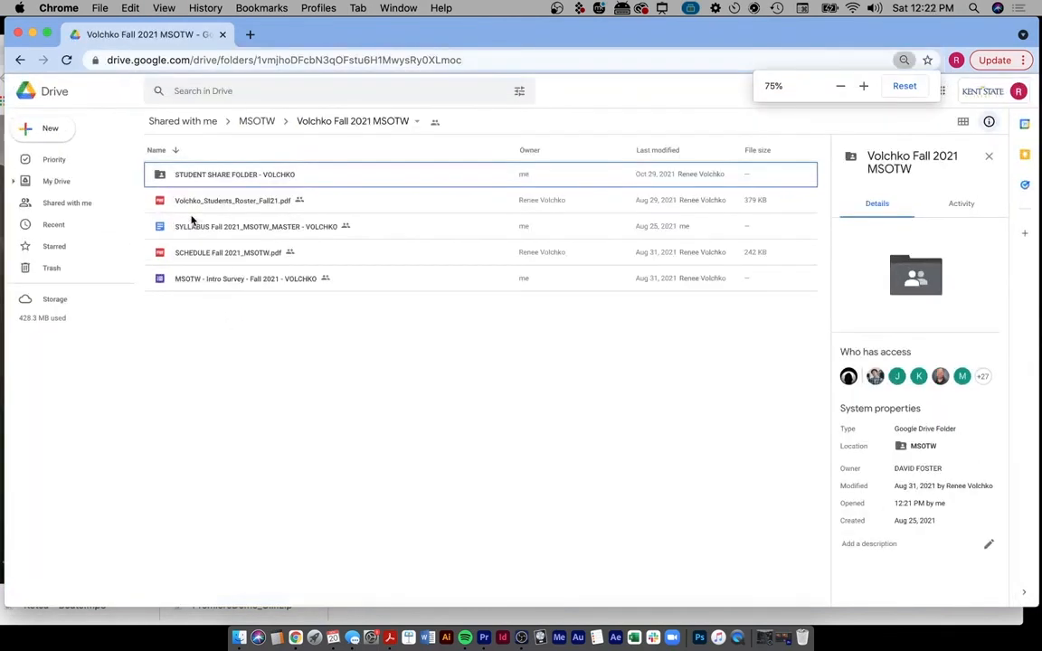
{"action": "double_click", "coordinate": [159, 181]}
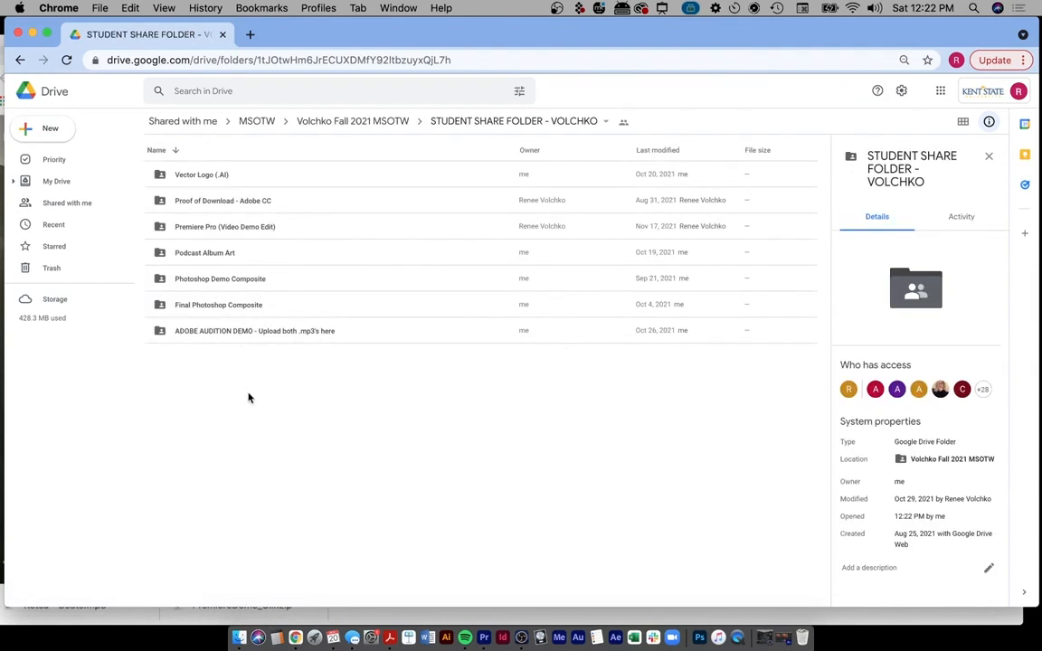
{"action": "left_click", "coordinate": [207, 227]}
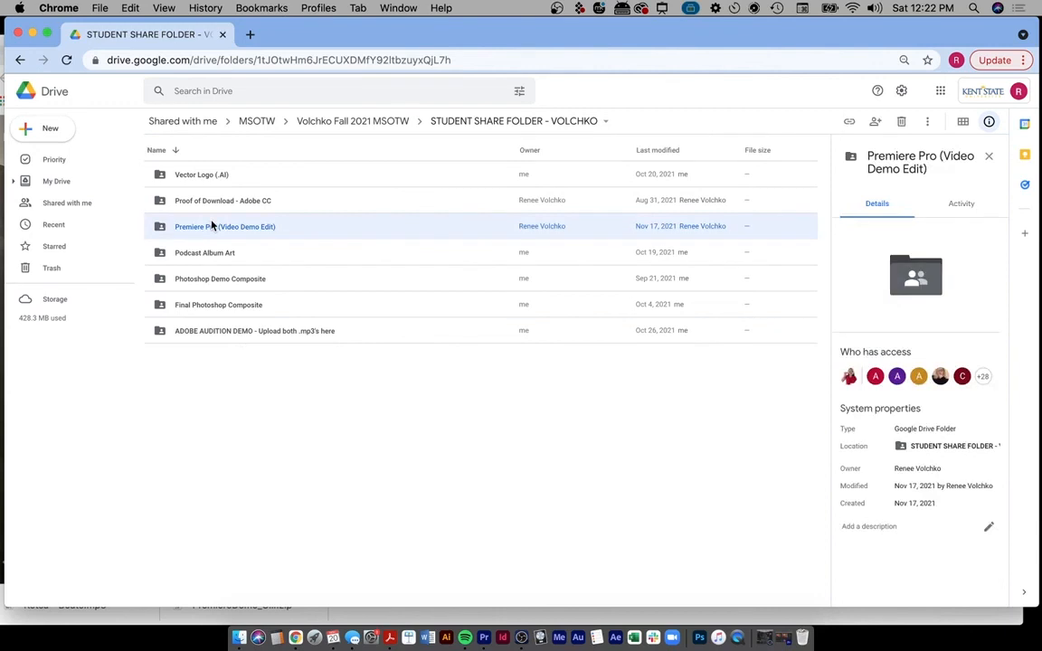
{"action": "double_click", "coordinate": [160, 230]}
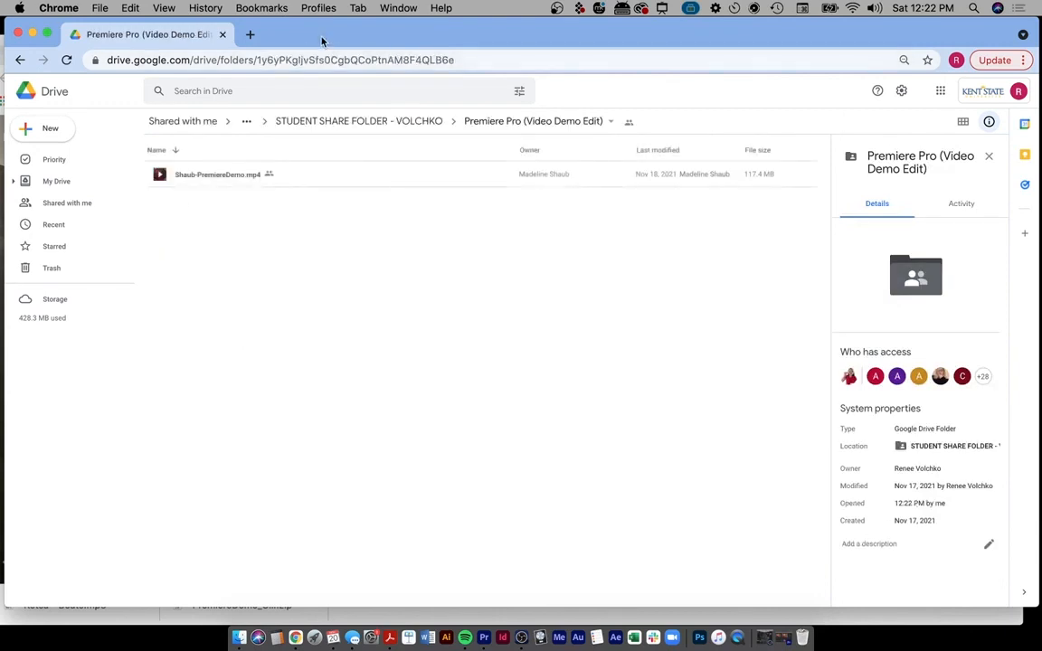
{"action": "left_click_drag", "start_coordinate": [321, 39], "coordinate": [703, 39]}
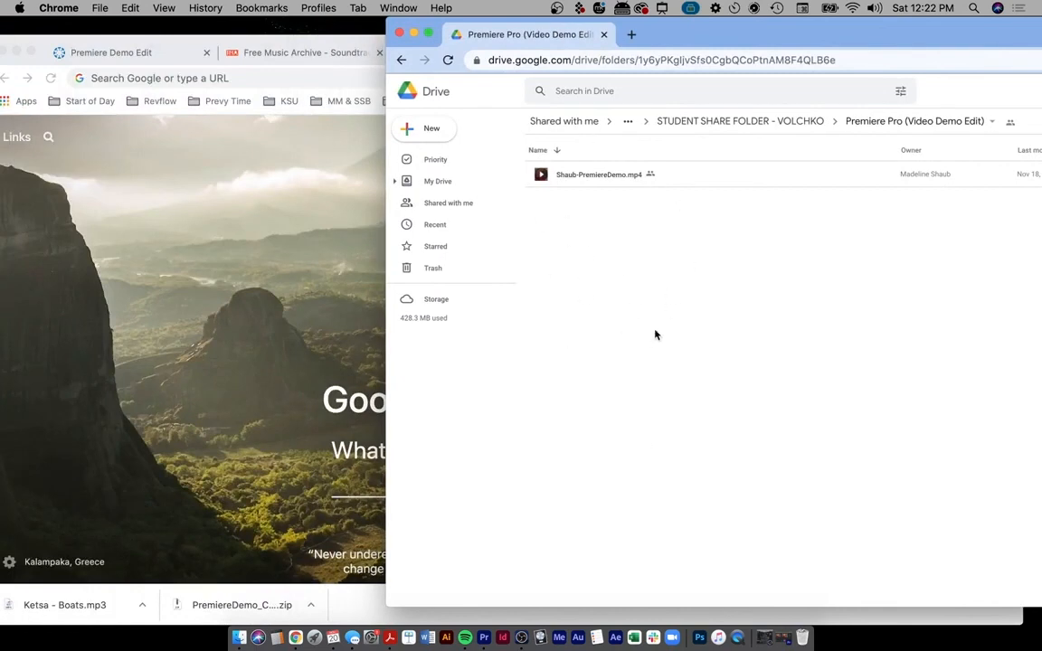
- Drag the exported demo edit MP4 from Finder's Movies group into the Drive folder
{"action": "left_click", "coordinate": [240, 636]}
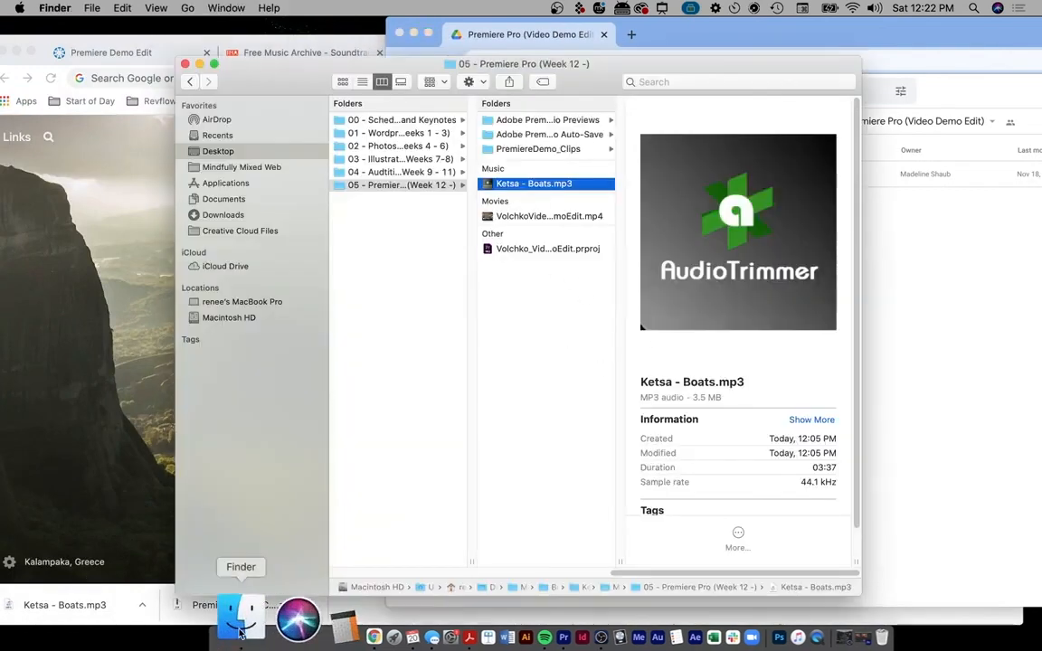
{"action": "left_click", "coordinate": [522, 218]}
{"action": "left_click_drag", "start_coordinate": [703, 64], "coordinate": [353, 94]}
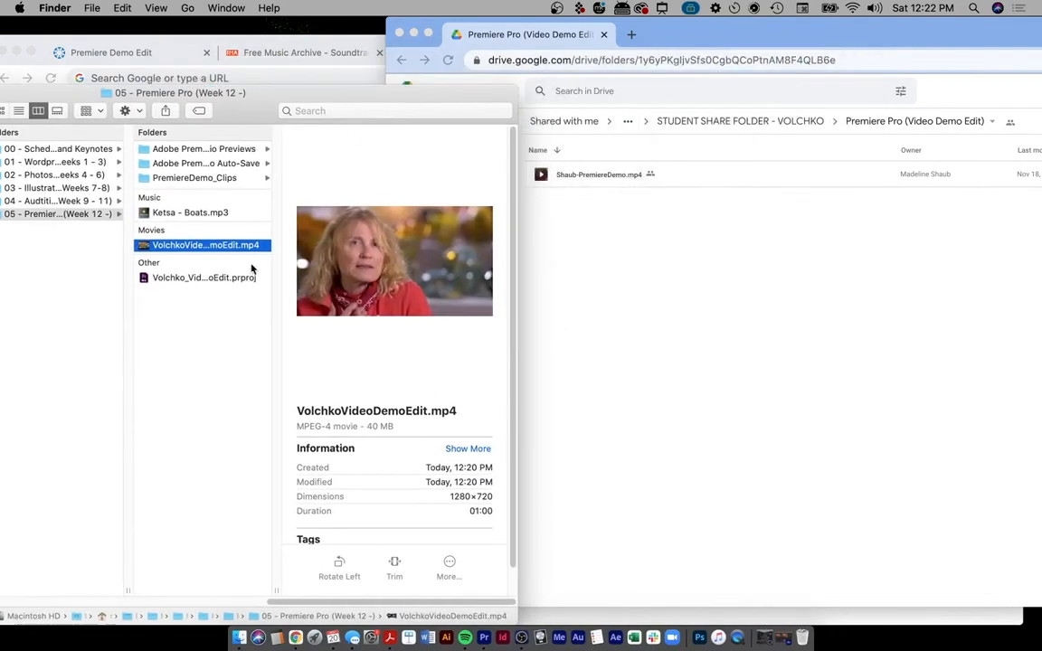
{"action": "left_click_drag", "start_coordinate": [181, 245], "coordinate": [146, 365]}
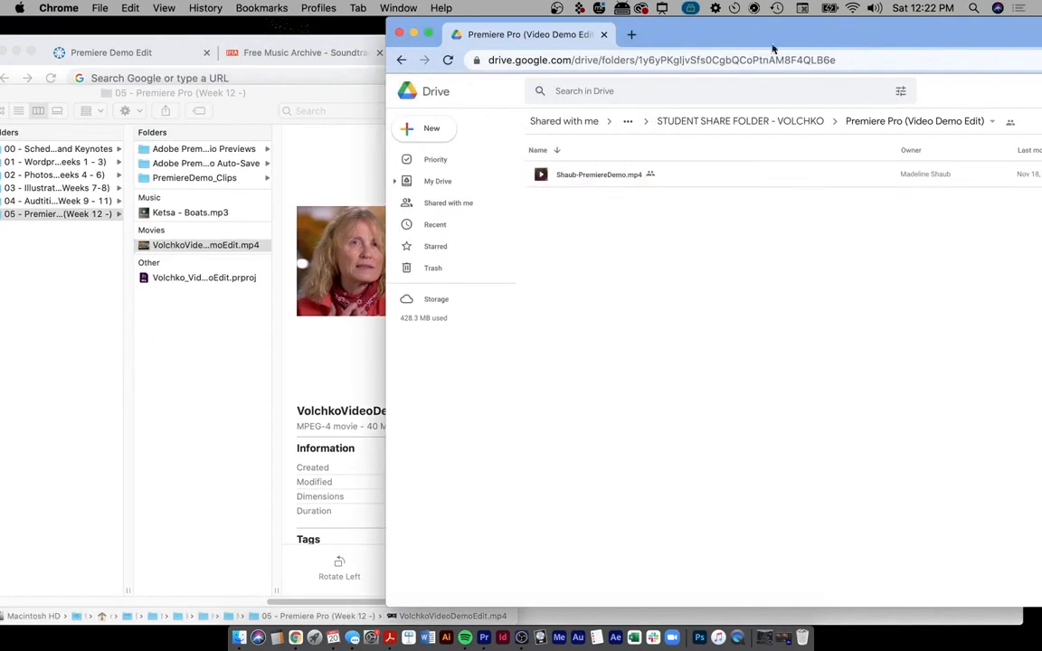
{"action": "left_click_drag", "start_coordinate": [773, 47], "coordinate": [412, 30]}
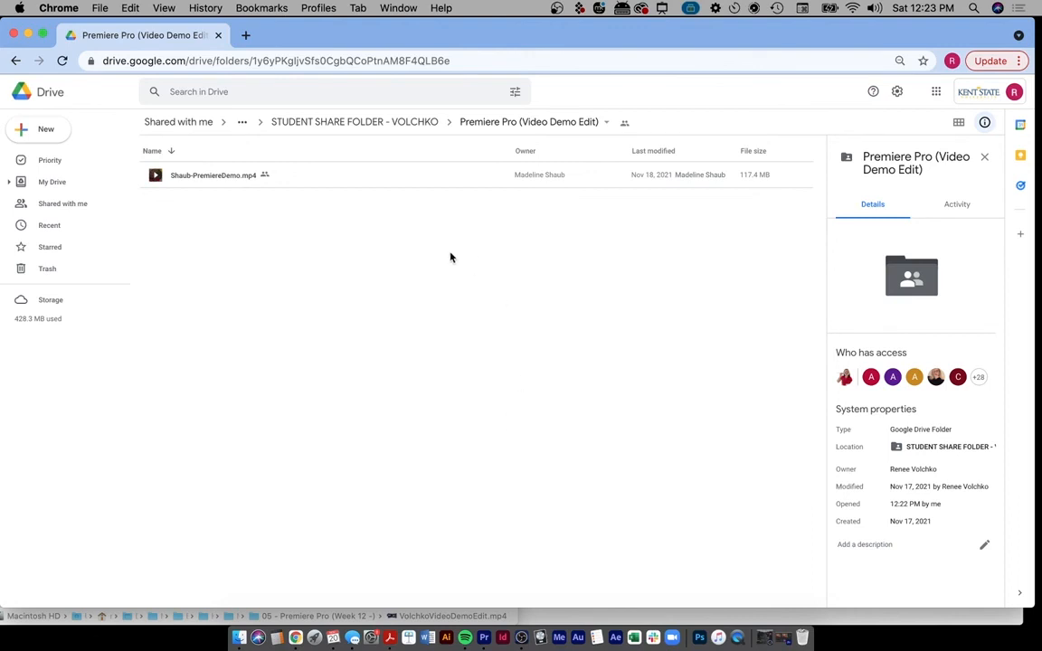
{"action": "left_click", "coordinate": [557, 9]}
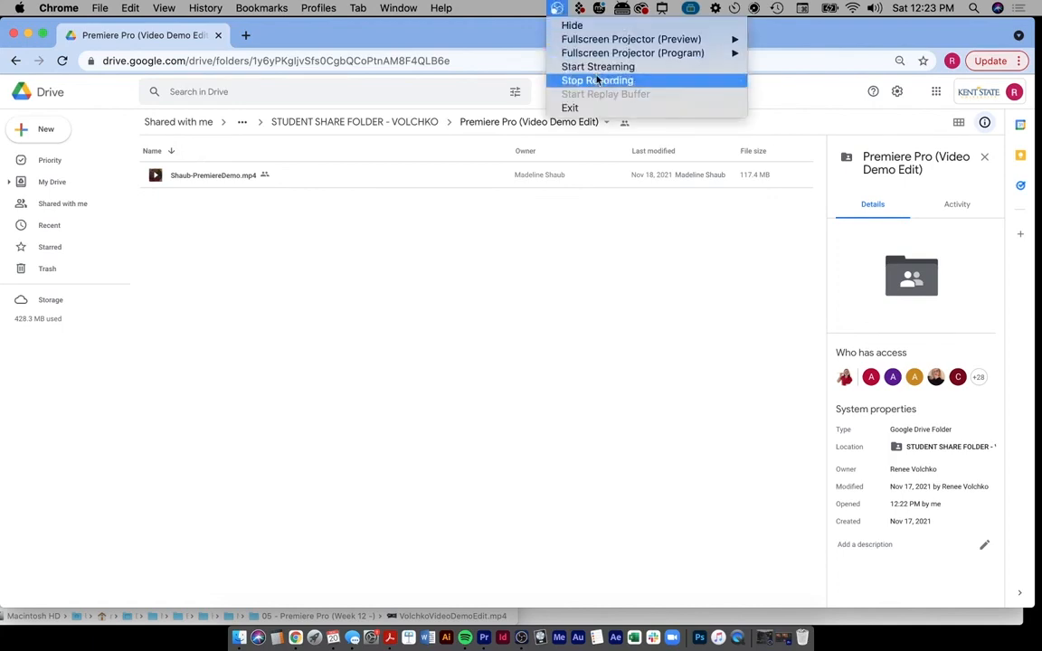